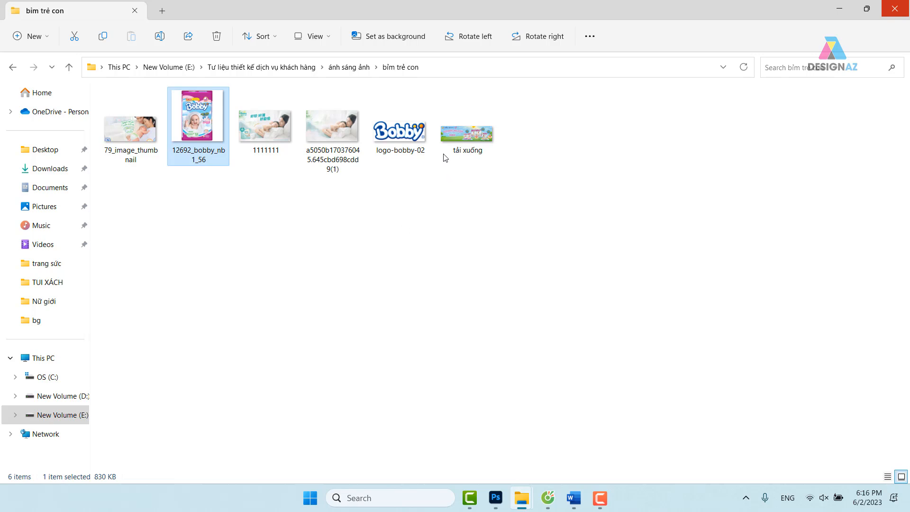
Step: Select the 1111111 image in the bỉm trẻ con folder and switch to Photoshop
click(348, 142)
click(266, 128)
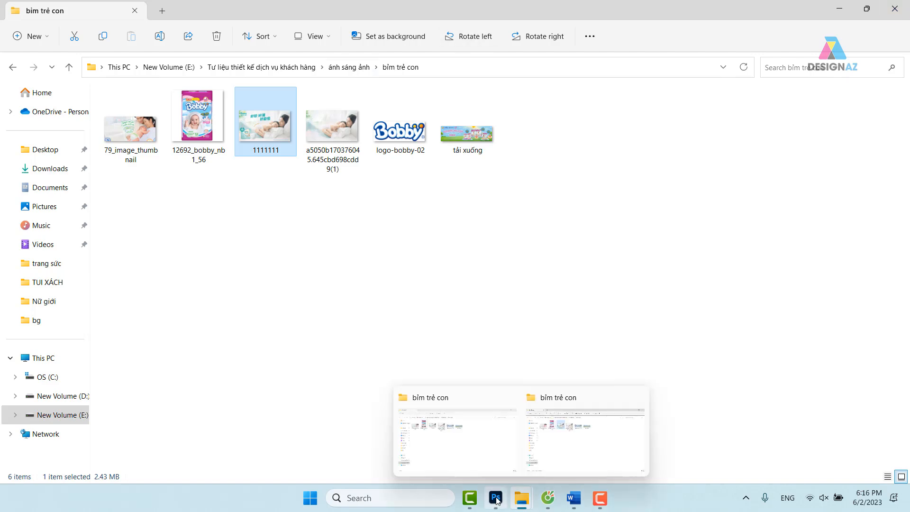
mouse_move(497, 500)
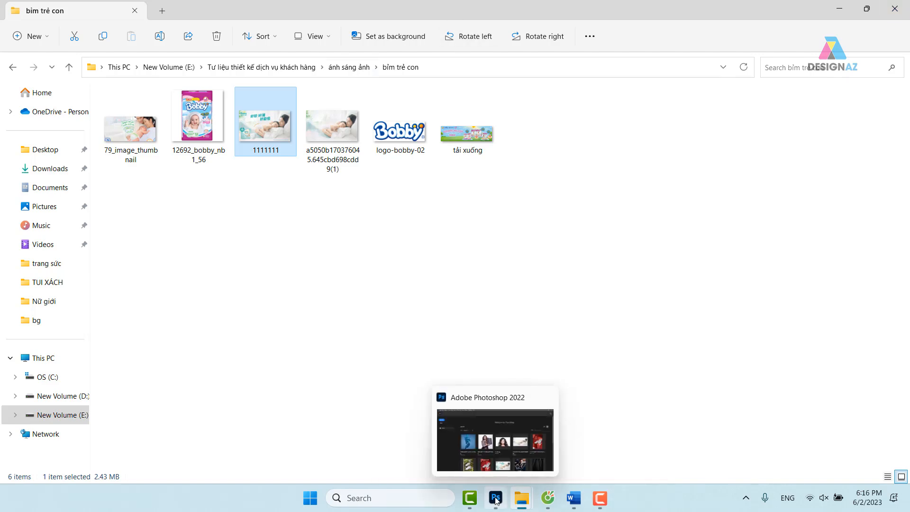
click(495, 498)
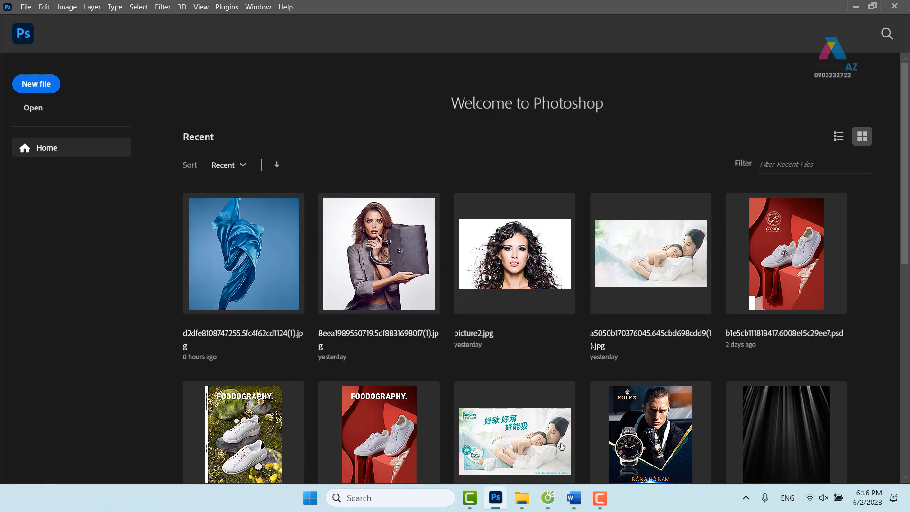
mouse_move(522, 503)
Step: Create a new document 1200 pixels wide and 900 pixels high at 150 pixels/inch
click(26, 8)
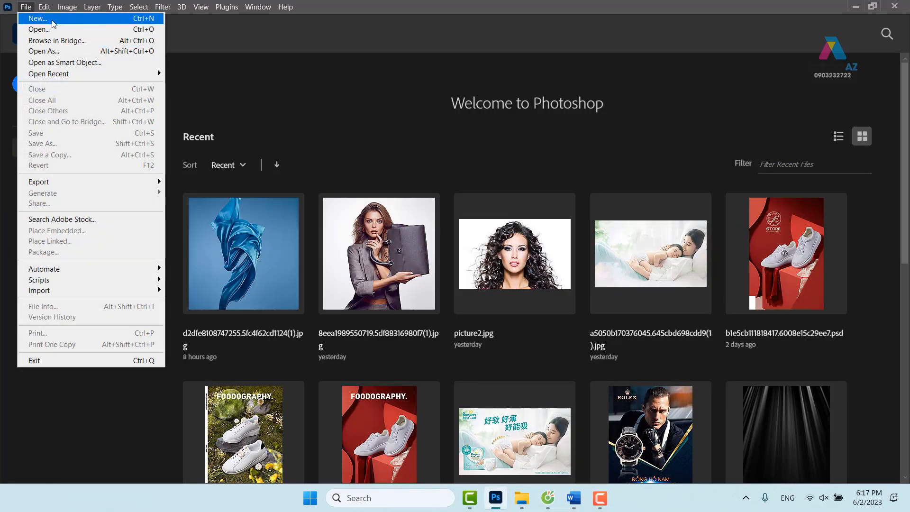
click(99, 19)
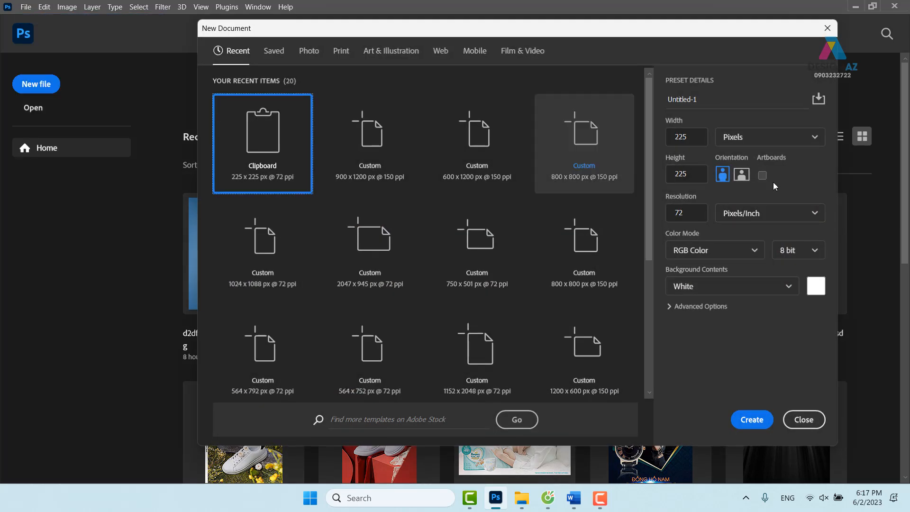
click(706, 137)
text(1)
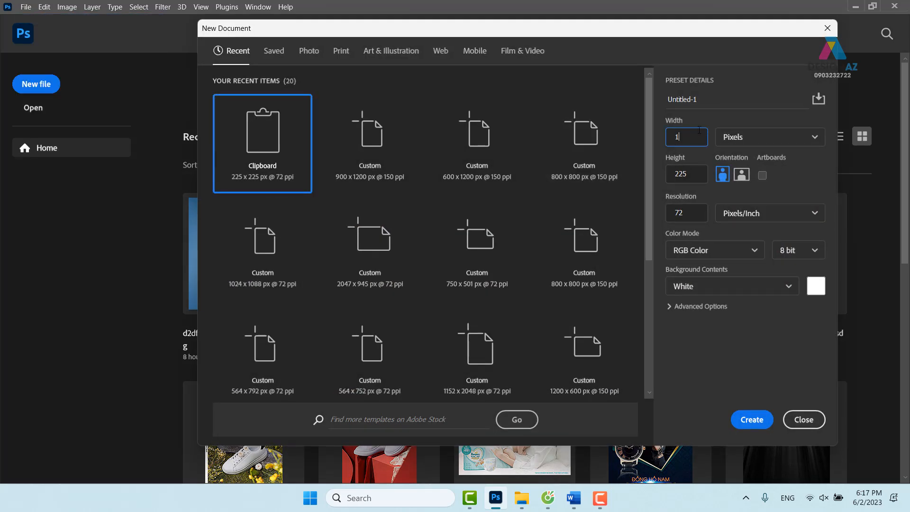
text(200)
click(687, 174)
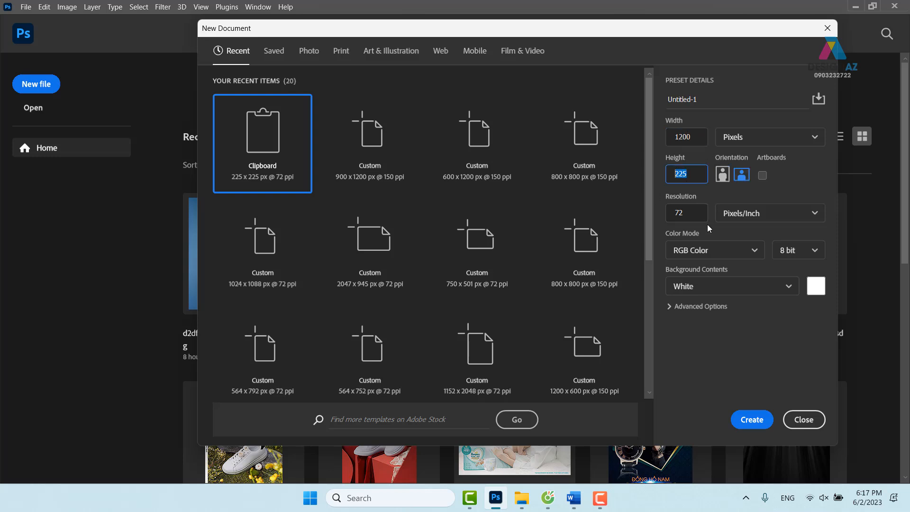
text(900)
click(679, 212)
drag(679, 212, 654, 210)
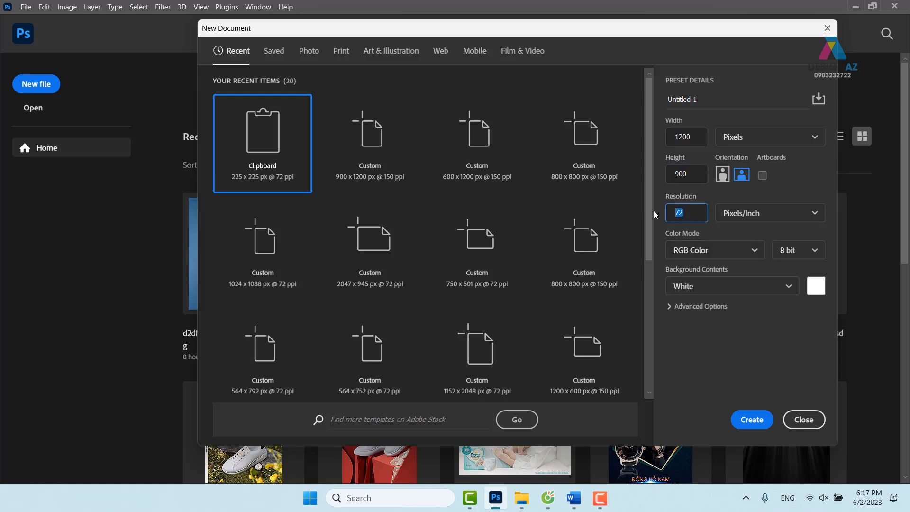
text(150)
click(752, 426)
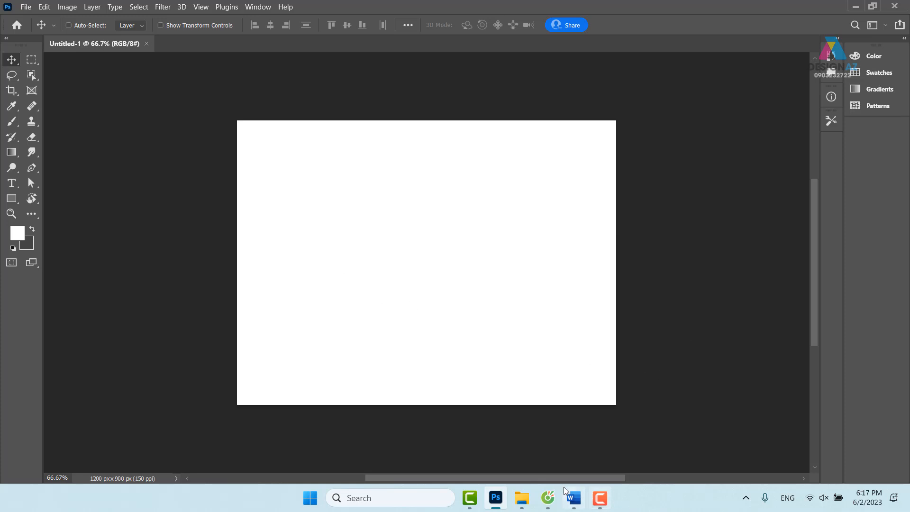
Step: Switch to the File Explorer window of the bỉm trẻ con folder and copy its folder path
mouse_move(524, 503)
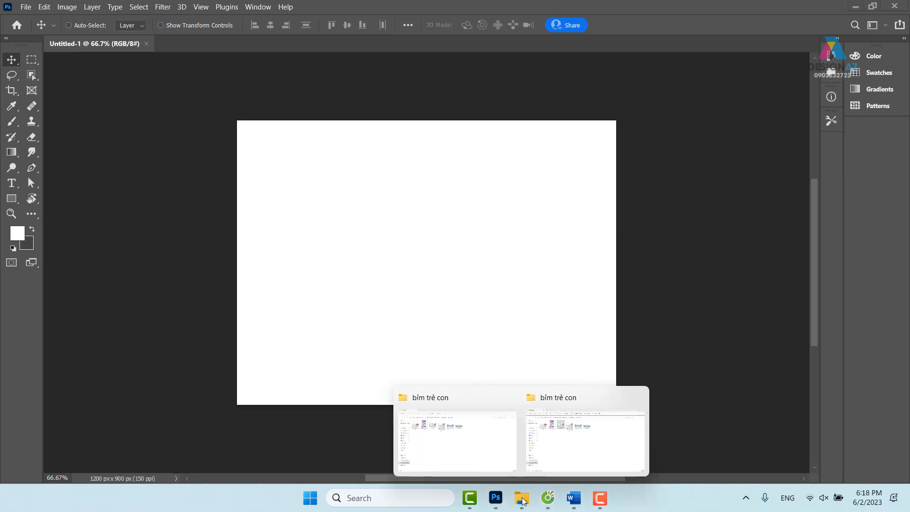
click(569, 433)
click(432, 71)
key(ctrl+c)
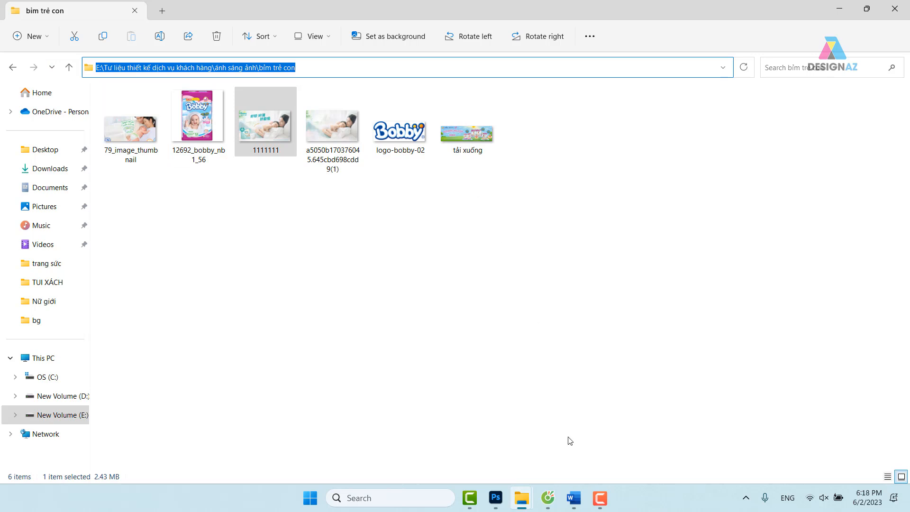
Step: Switch back to Photoshop and open the 1111111 image from the folder at the copied path
click(497, 499)
click(26, 6)
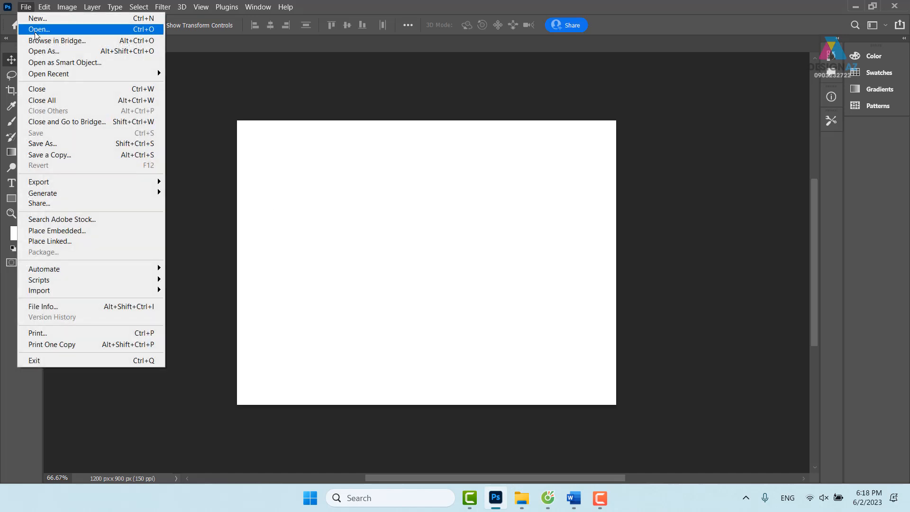
click(35, 32)
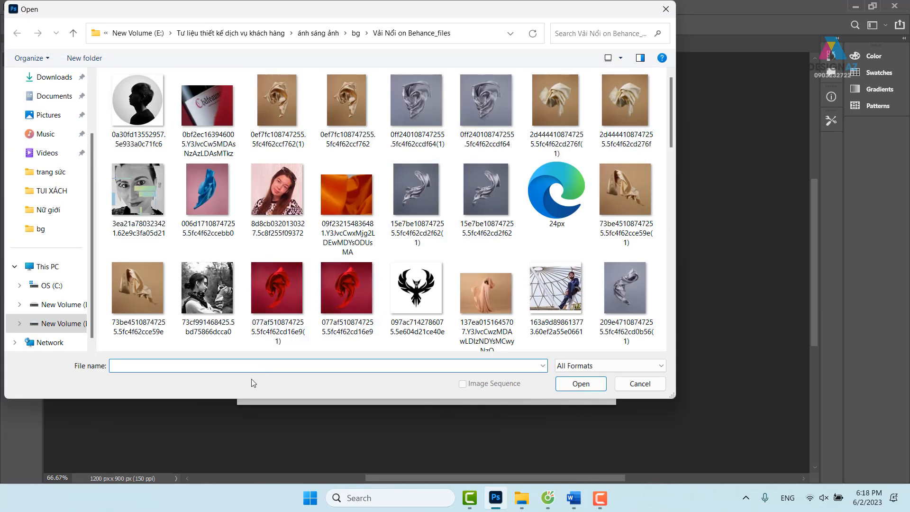
key(ctrl+v)
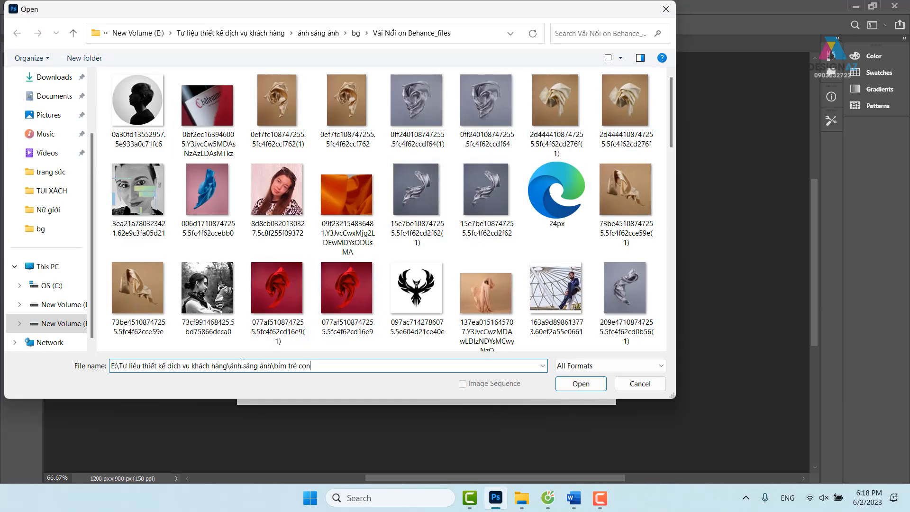
key(Return)
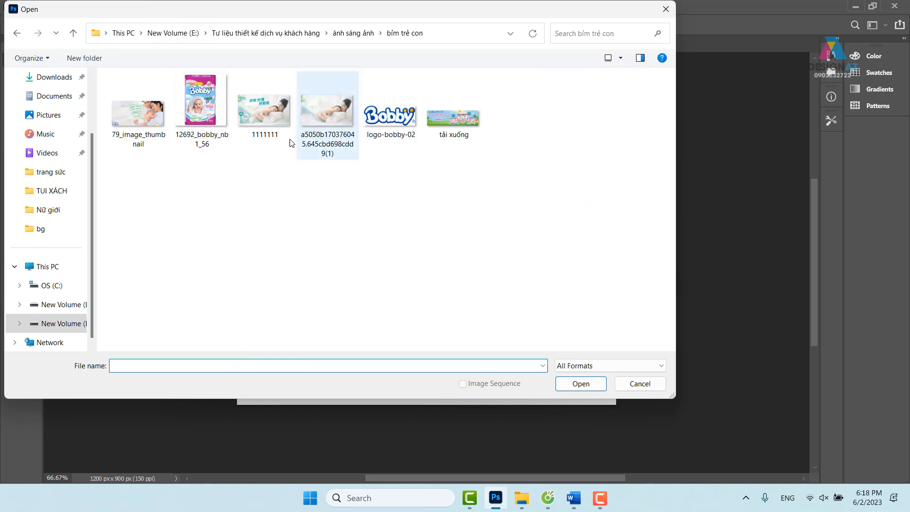
click(255, 107)
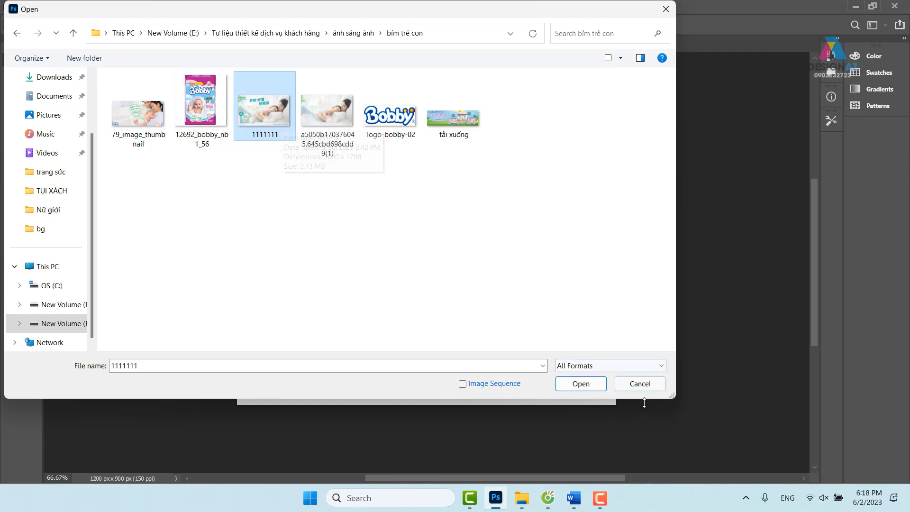
click(583, 384)
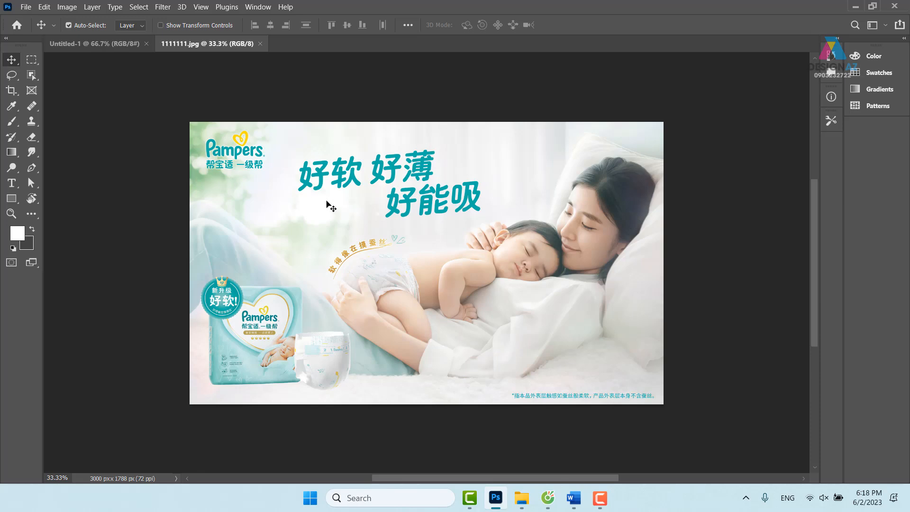
Step: Remove the Pampers logo and the Chinese line under it using a rectangular selection and a Content-Aware fill at 100% opacity
key(ctrl+plus)
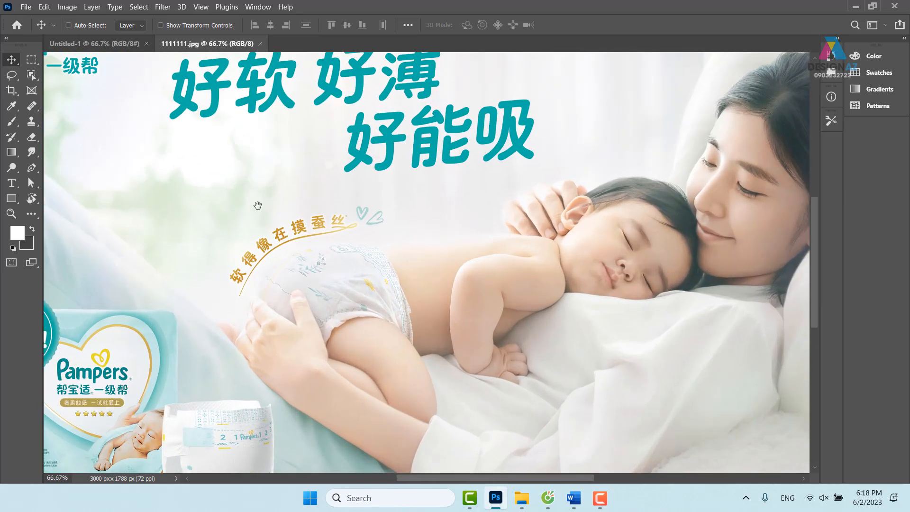
drag(261, 212, 463, 362)
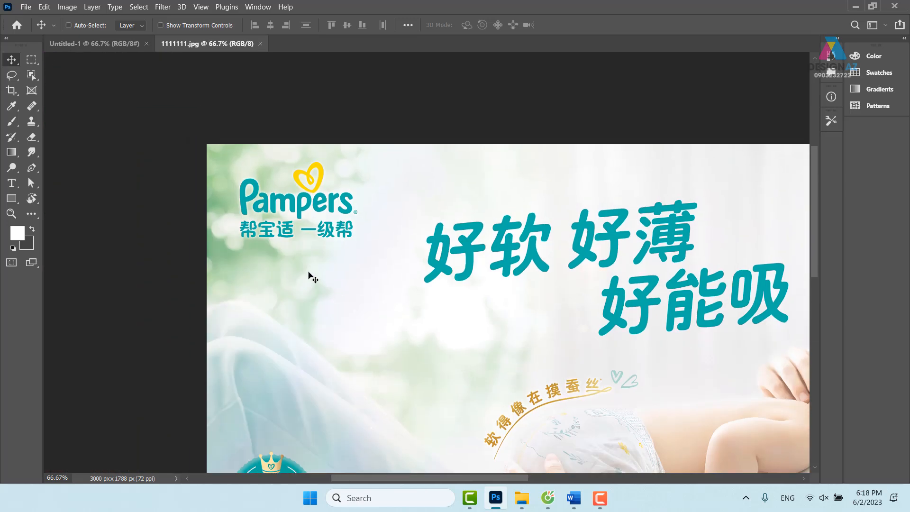
scroll(363, 255, down, 5)
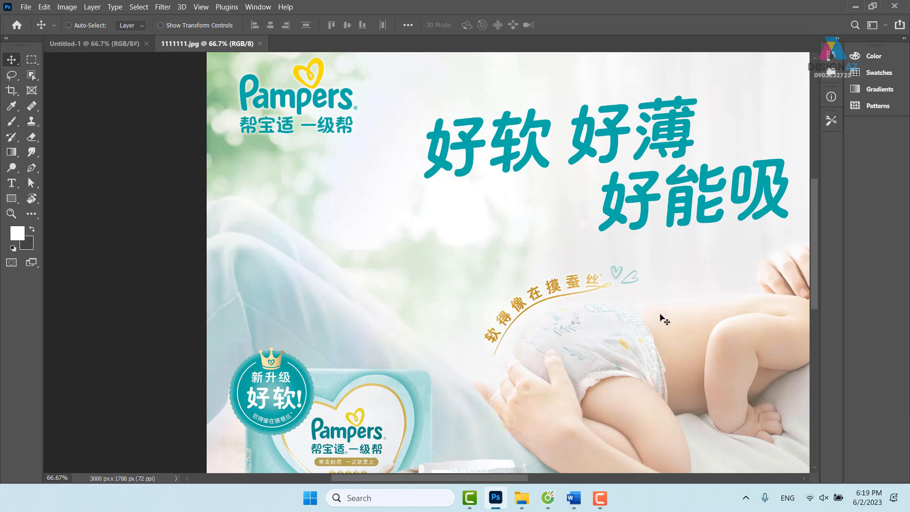
scroll(664, 320, down, 2)
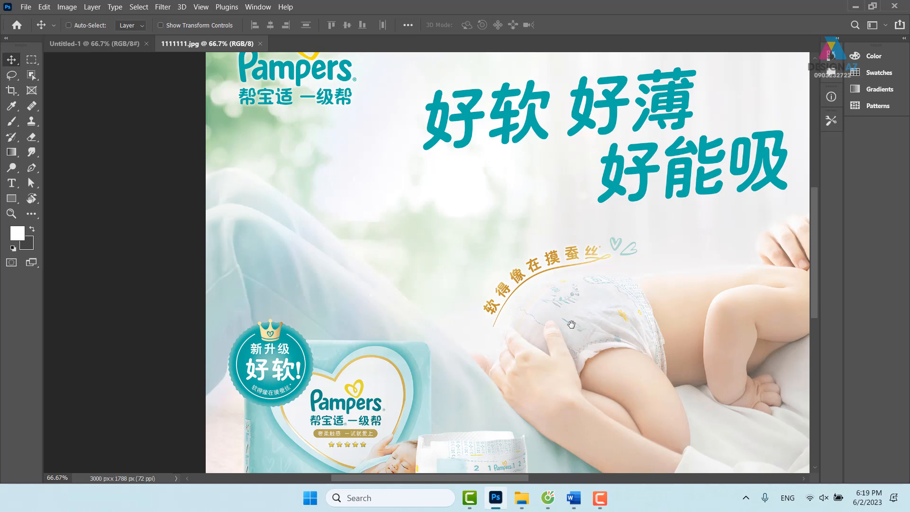
scroll(575, 373, right, 5)
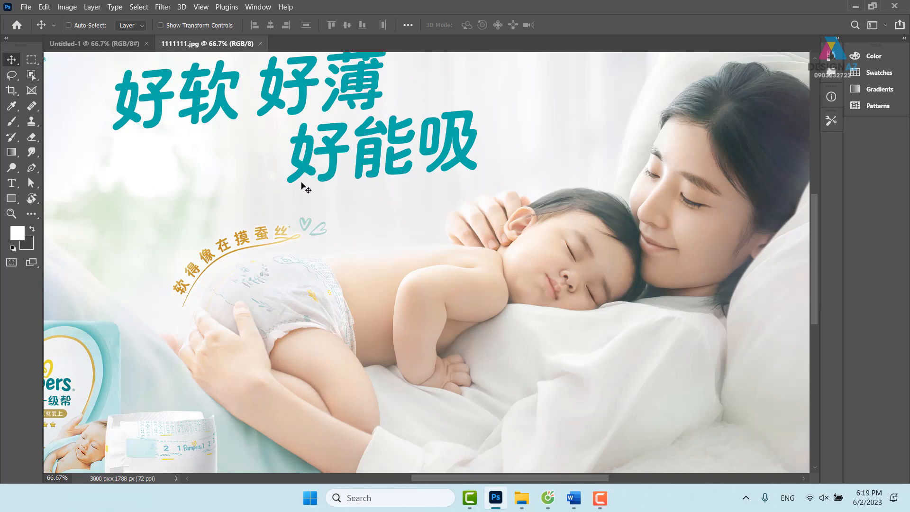
drag(195, 180, 506, 261)
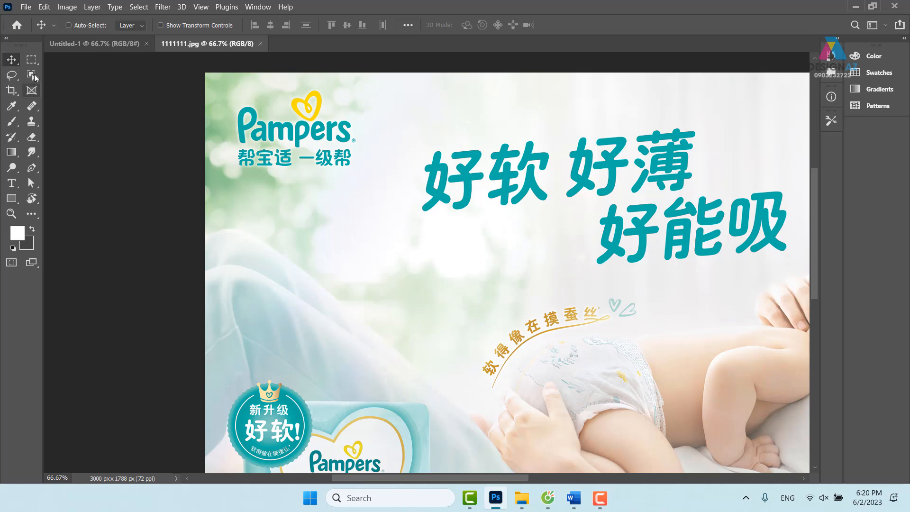
key(m)
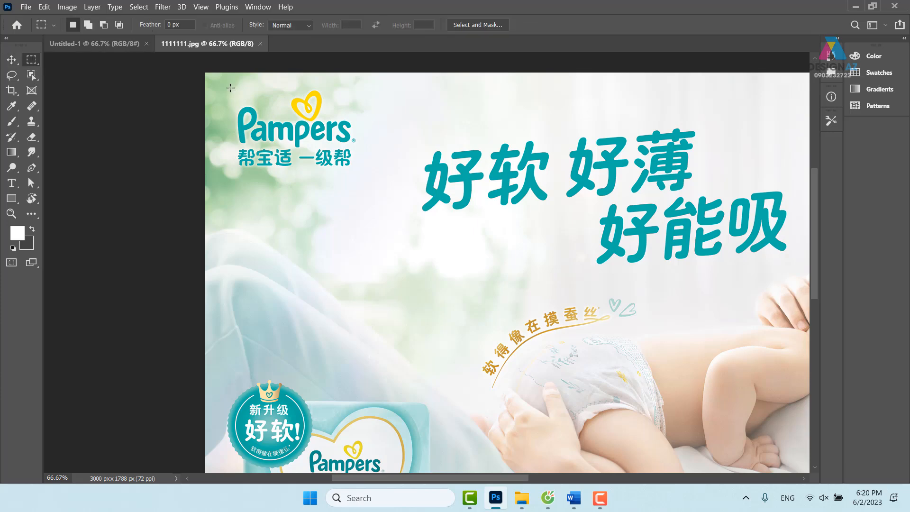
drag(227, 85, 364, 172)
key(shift)
key(shift+F5)
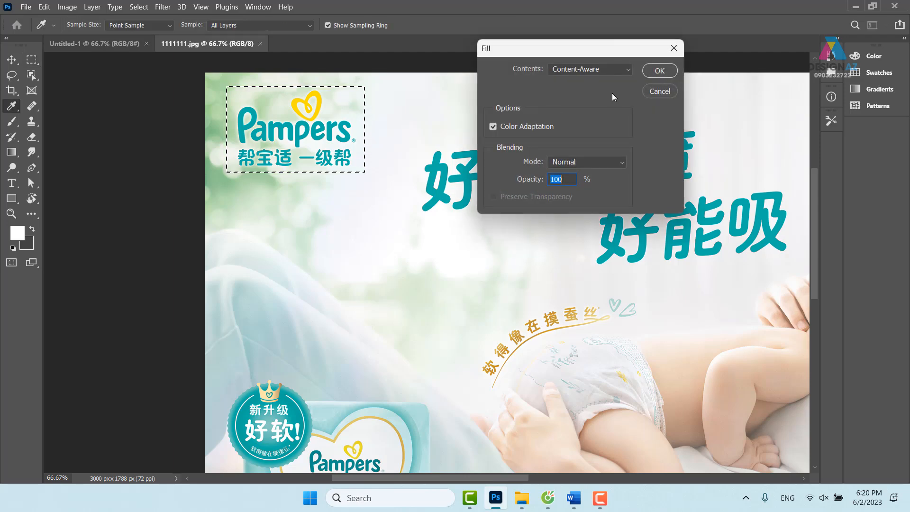
click(663, 70)
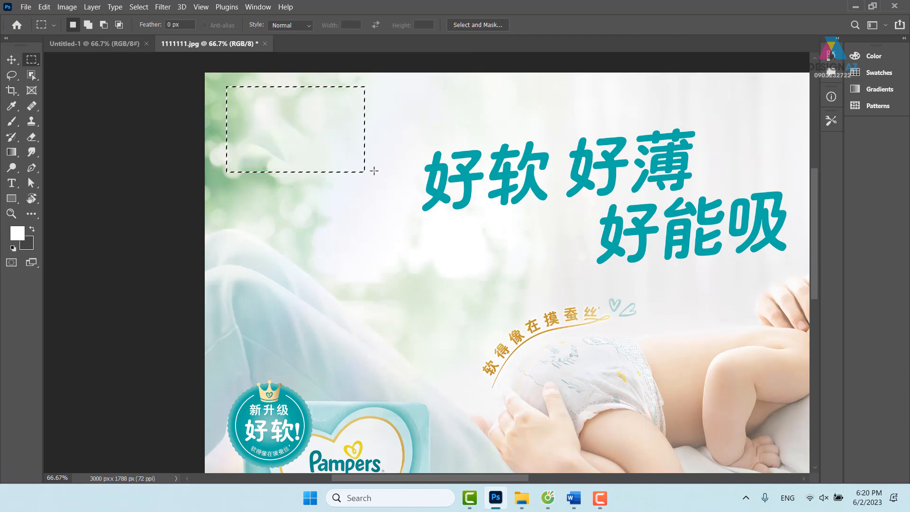
Step: Draw a freehand Lasso selection around the large teal Chinese headline
drag(544, 201, 320, 208)
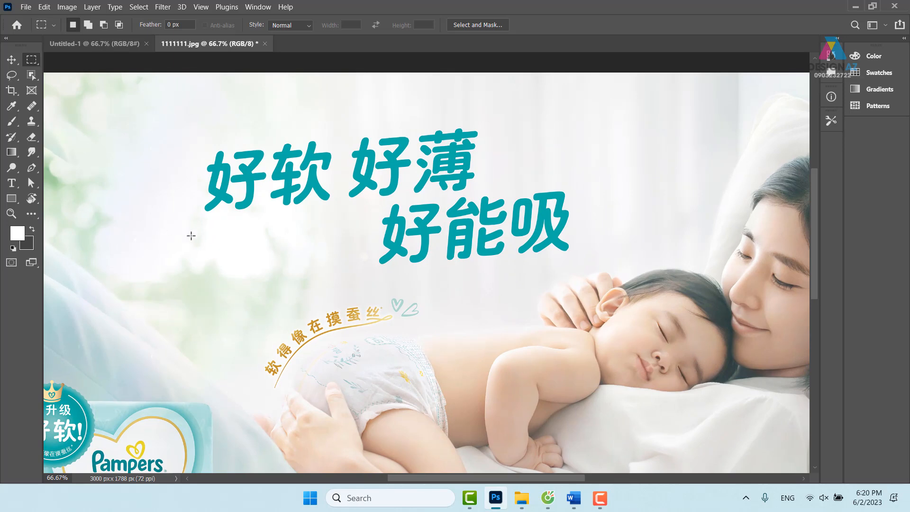
click(14, 76)
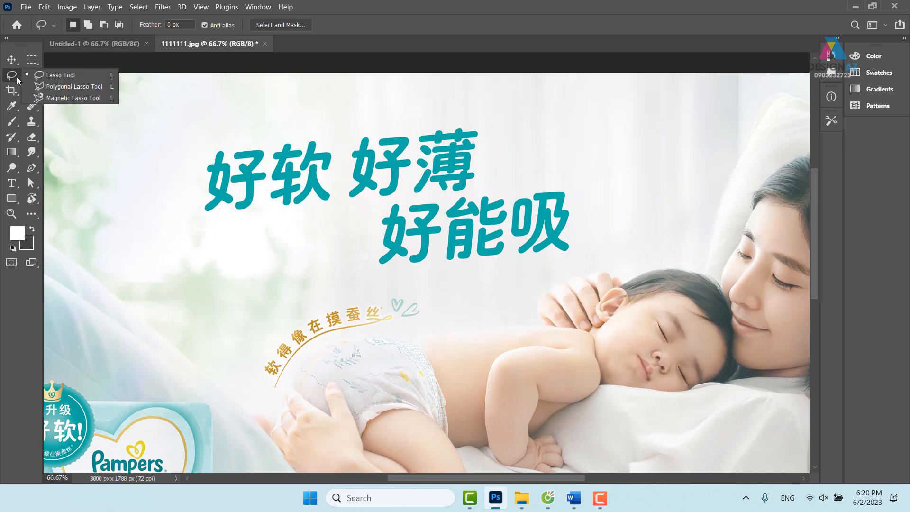
click(52, 77)
mouse_move(274, 135)
mouse_down()
mouse_move(156, 189)
mouse_move(182, 232)
mouse_move(338, 214)
mouse_move(361, 275)
mouse_move(430, 287)
mouse_move(527, 274)
mouse_move(610, 227)
mouse_move(584, 177)
mouse_move(503, 182)
mouse_move(476, 117)
mouse_move(283, 135)
mouse_up()
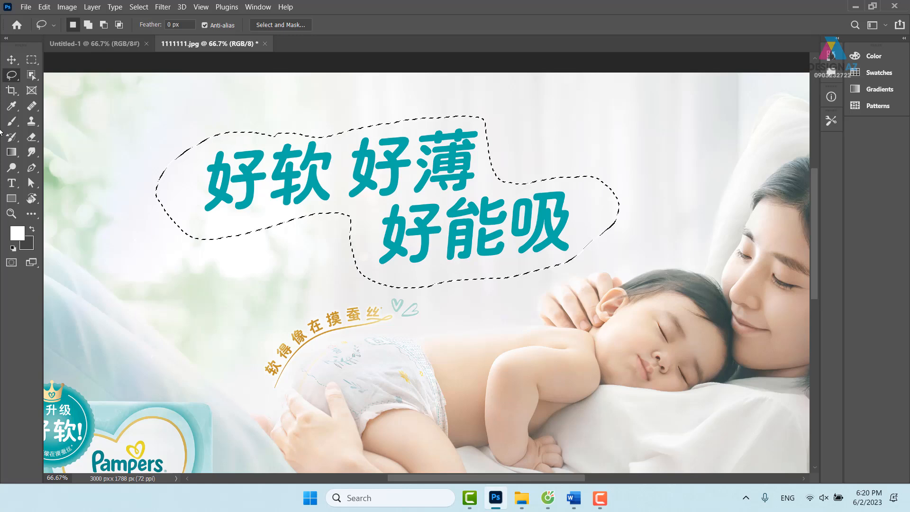
Step: Redraw the Lasso selection more closely around both lines of the teal headline
right_click(13, 73)
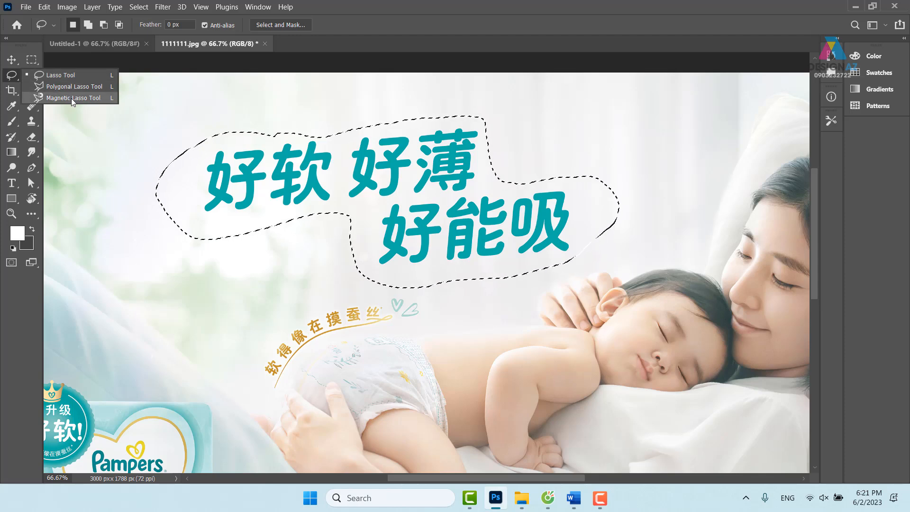
click(61, 76)
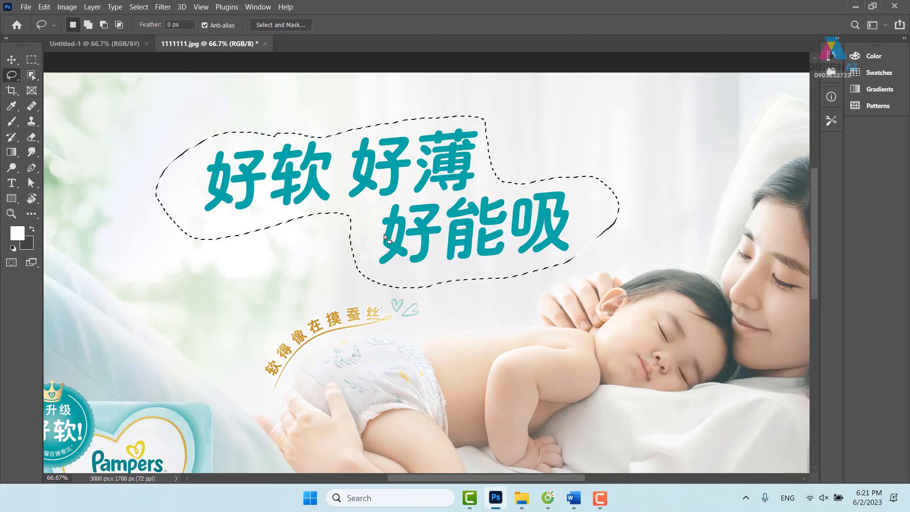
mouse_move(244, 130)
mouse_down()
mouse_move(182, 148)
mouse_move(162, 182)
mouse_move(227, 223)
mouse_move(345, 213)
mouse_move(376, 272)
mouse_move(492, 273)
mouse_up()
mouse_move(591, 213)
mouse_down()
mouse_move(540, 176)
mouse_move(476, 186)
mouse_move(498, 136)
mouse_move(453, 102)
mouse_move(401, 122)
mouse_up()
drag(258, 130, 248, 134)
Step: Try selecting the upper and lower headline lines one after the other with the Rectangular Marquee tool
click(32, 59)
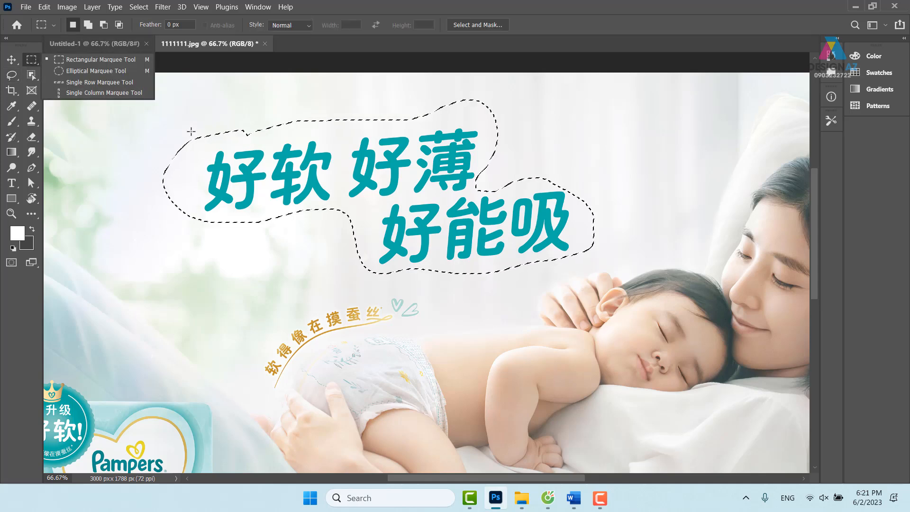
mouse_move(147, 118)
mouse_down()
mouse_move(401, 154)
mouse_move(528, 216)
mouse_up()
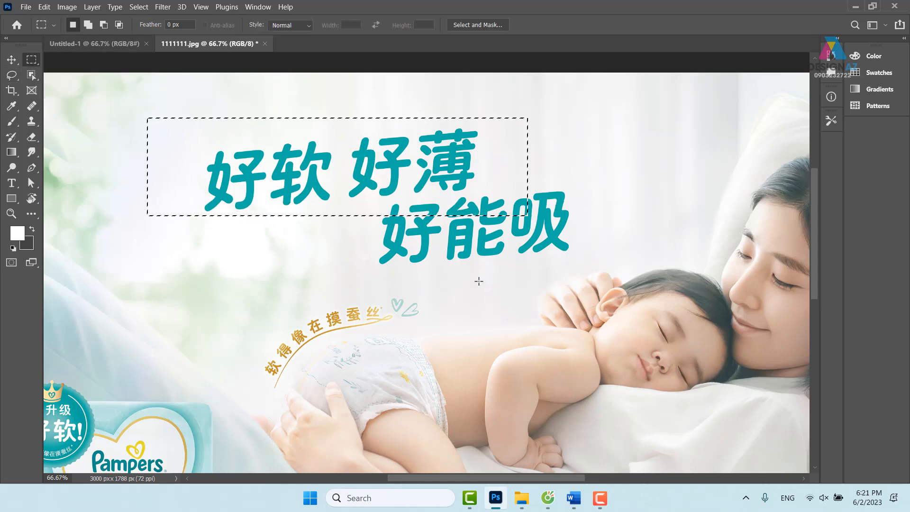
drag(600, 188, 361, 278)
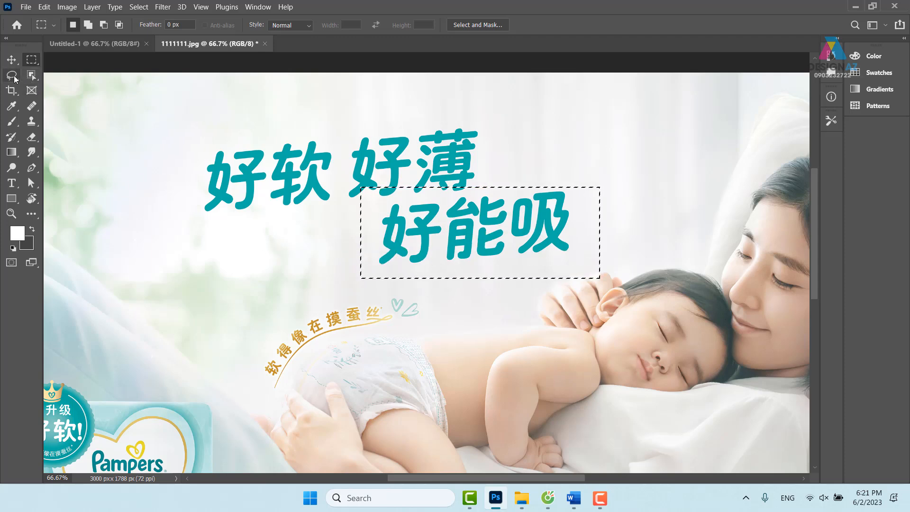
Step: Remove the large teal two-line Chinese headline using a freehand Lasso selection and a Content-Aware fill at 100% opacity, then deselect
click(14, 78)
click(48, 76)
click(124, 132)
mouse_move(225, 142)
mouse_down()
mouse_move(174, 210)
mouse_move(215, 240)
mouse_move(309, 208)
mouse_move(364, 207)
mouse_move(363, 233)
mouse_up()
mouse_move(405, 275)
mouse_down()
mouse_move(541, 262)
mouse_move(616, 236)
mouse_move(585, 185)
mouse_move(476, 187)
mouse_move(492, 146)
mouse_move(474, 127)
mouse_move(356, 133)
mouse_move(347, 143)
mouse_move(289, 129)
mouse_move(225, 142)
mouse_up()
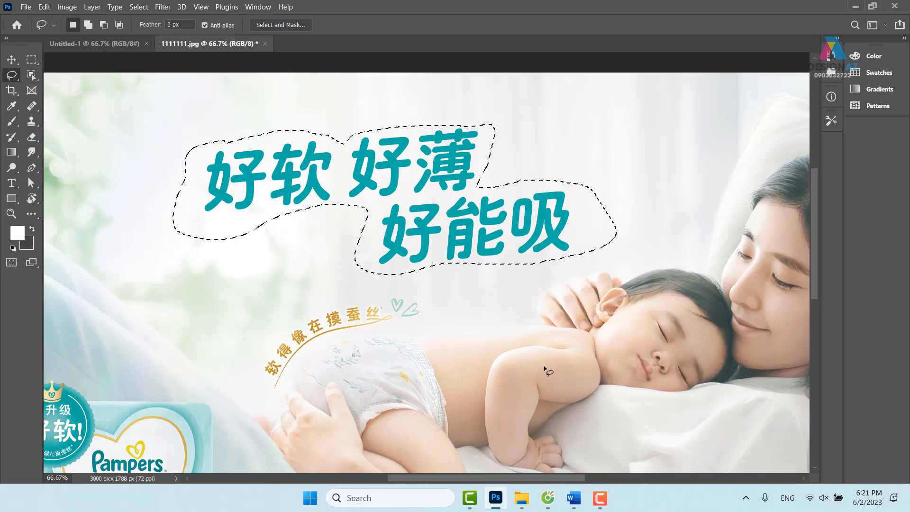
key(shift+BackSpace)
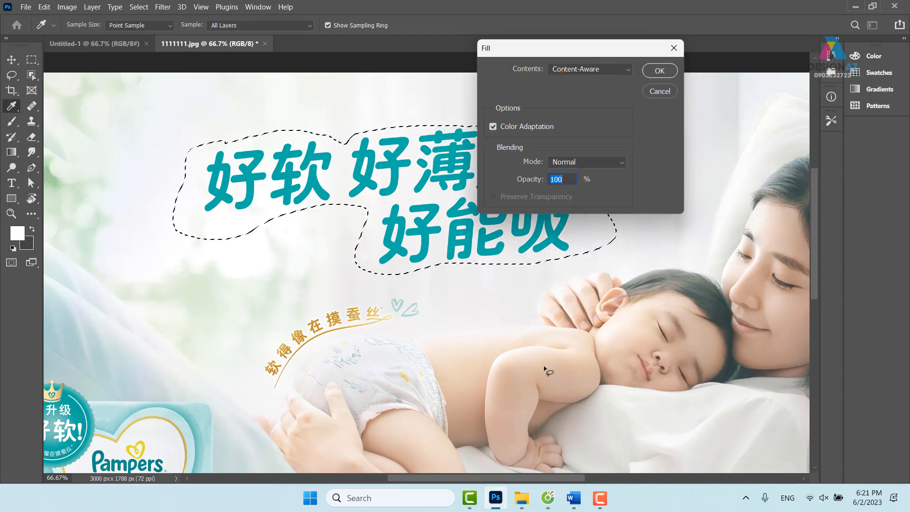
key(Return)
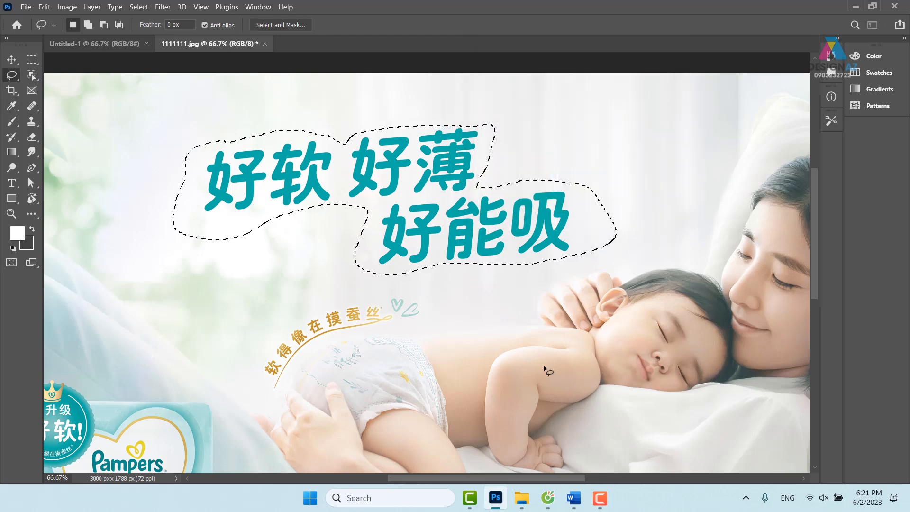
key(ctrl+d)
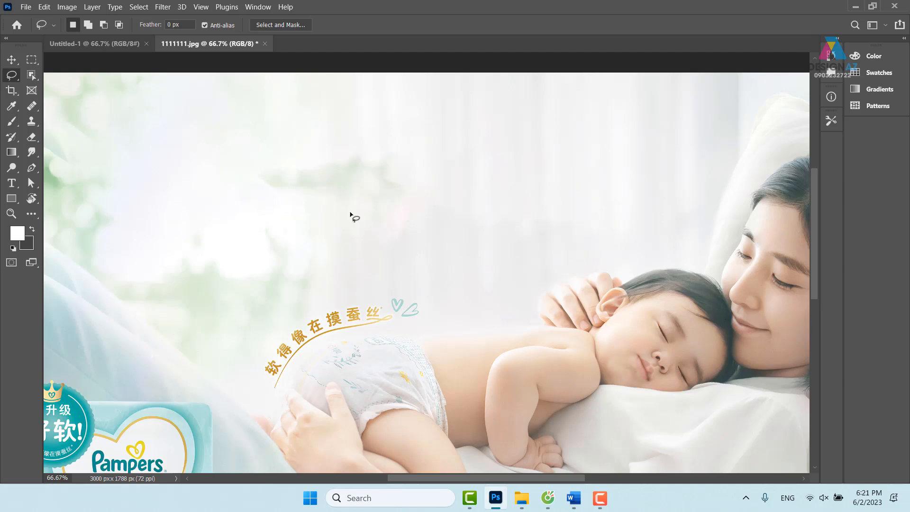
Step: Lasso the greenish smudge left in the headline's former area and smooth it with a Content-Aware fill at 100% opacity
mouse_move(321, 161)
mouse_down()
mouse_move(276, 162)
mouse_move(247, 177)
mouse_up()
mouse_move(328, 209)
mouse_down()
mouse_move(380, 210)
mouse_move(433, 192)
mouse_move(412, 154)
mouse_move(374, 139)
mouse_up()
key(shift)
key(shift+F5)
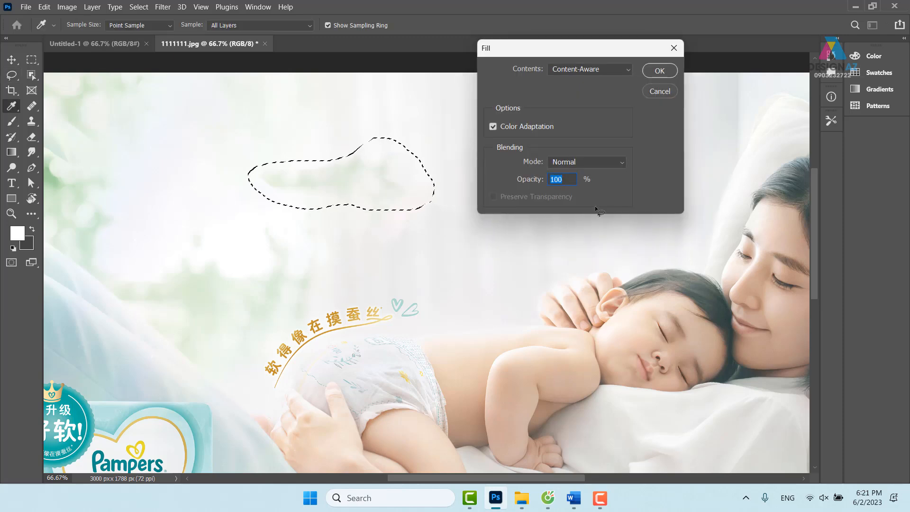
key(Return)
key(ctrl+d)
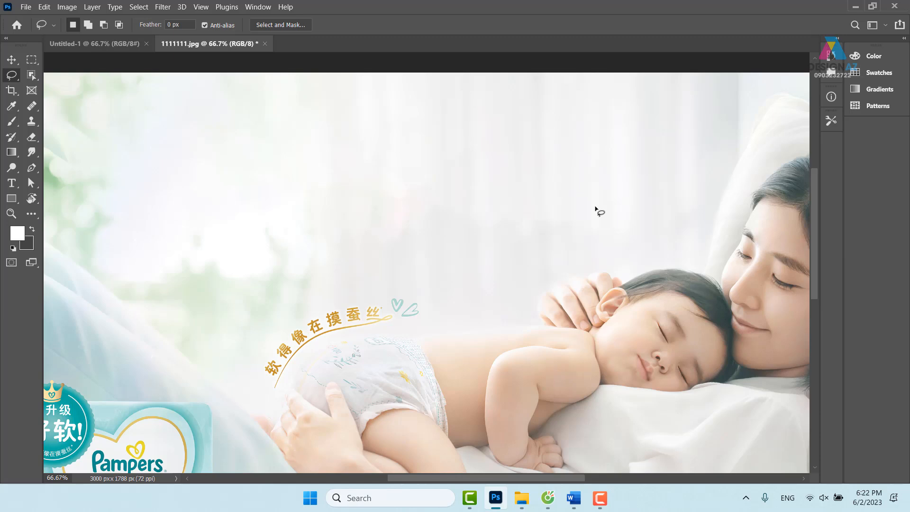
Step: Remove the curved gold Chinese text, its underline and the two hearts above the diaper with a Lasso selection and Content-Aware fill
drag(394, 357, 455, 197)
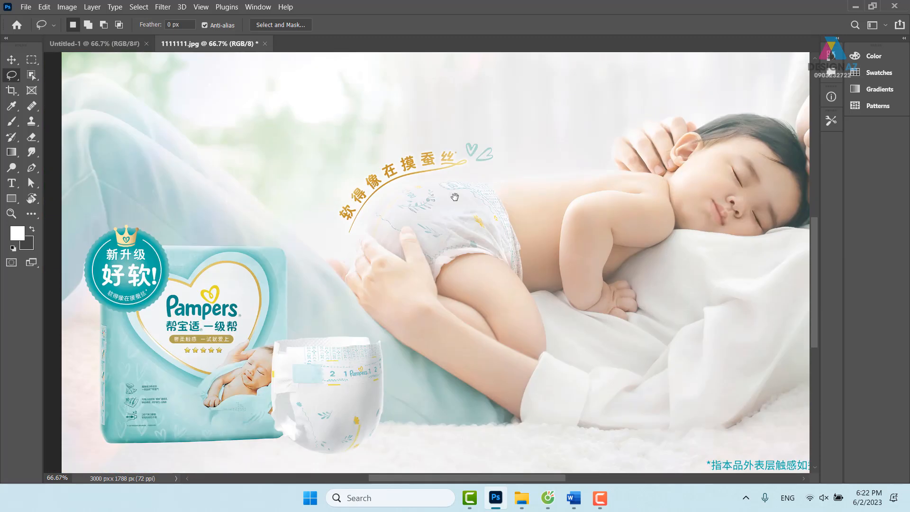
scroll(455, 197, up, 2)
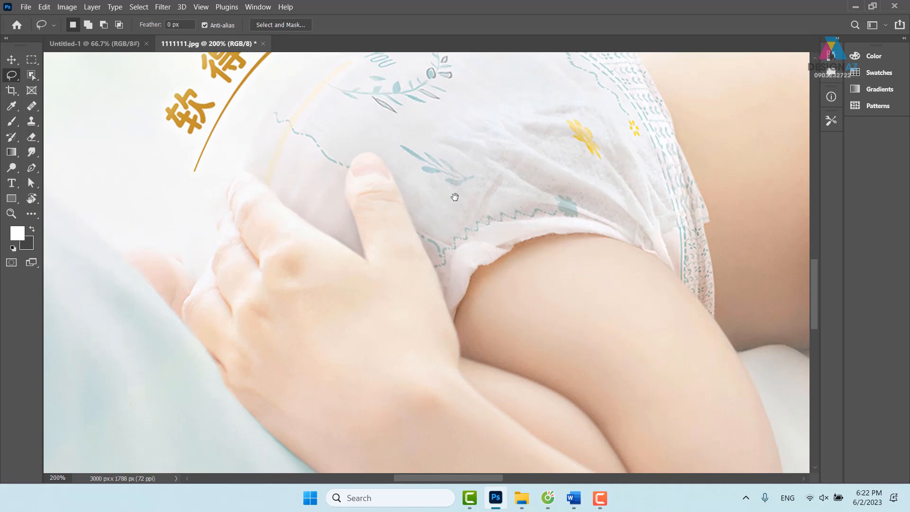
drag(448, 164, 361, 355)
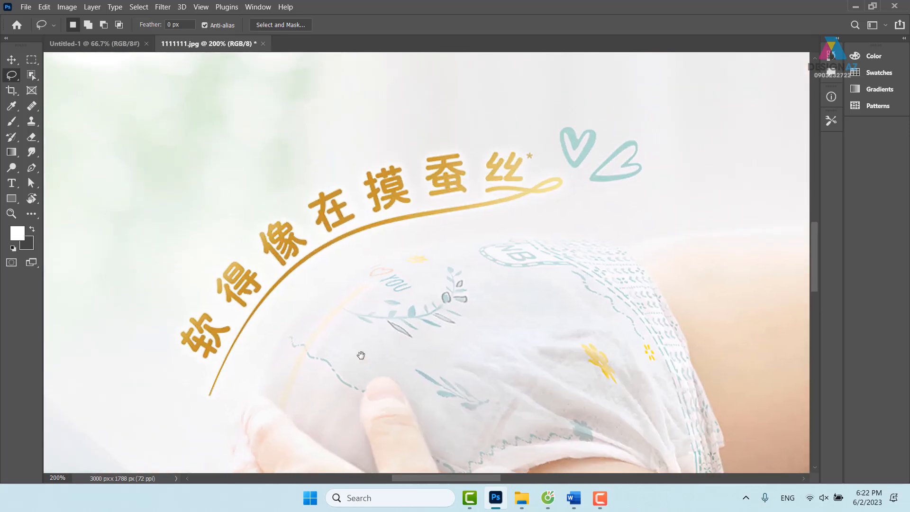
scroll(361, 355, down, 1)
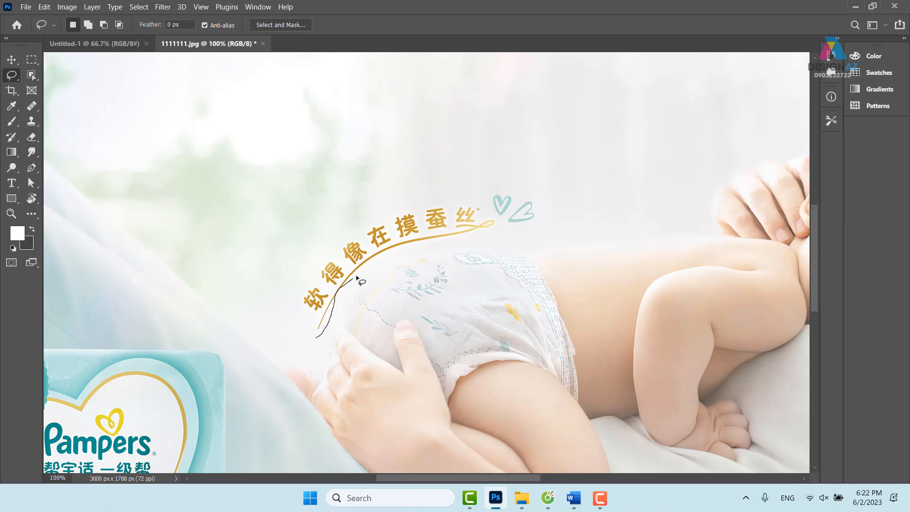
mouse_move(306, 346)
mouse_down()
mouse_move(378, 259)
mouse_move(450, 236)
mouse_move(522, 234)
mouse_move(577, 210)
mouse_move(524, 173)
mouse_move(392, 208)
mouse_move(306, 264)
mouse_move(289, 290)
mouse_move(304, 345)
mouse_up()
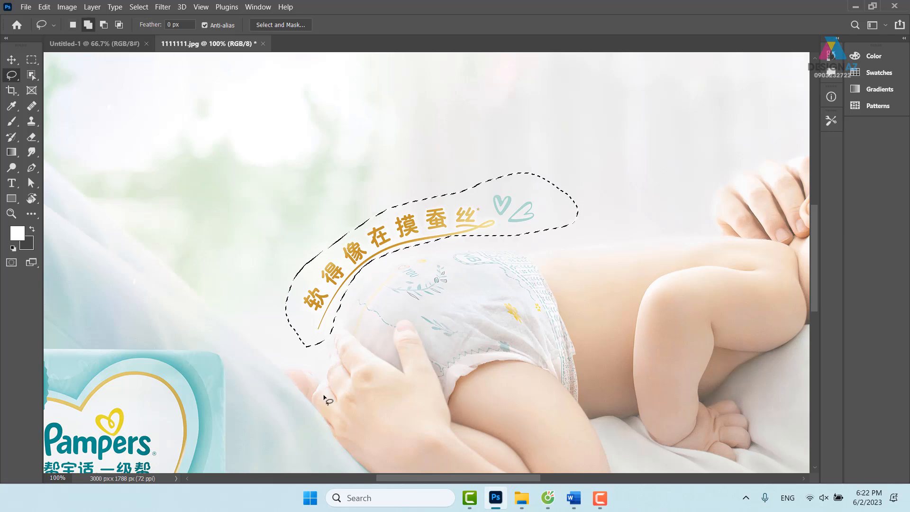
key(shift+F5)
click(660, 70)
key(v)
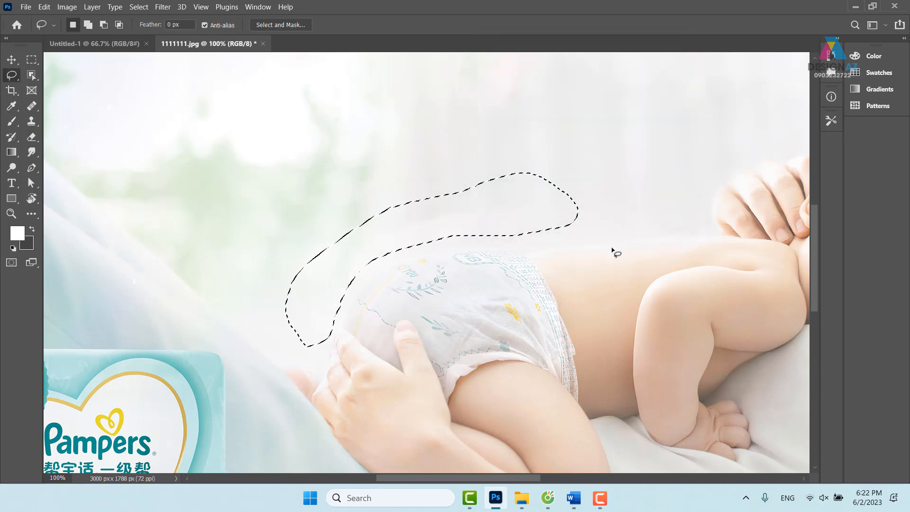
key(ctrl+d)
Step: Examine the Pampers pack, its badge and the product diaper up close, along with the surrounding background
scroll(486, 247, down, 3)
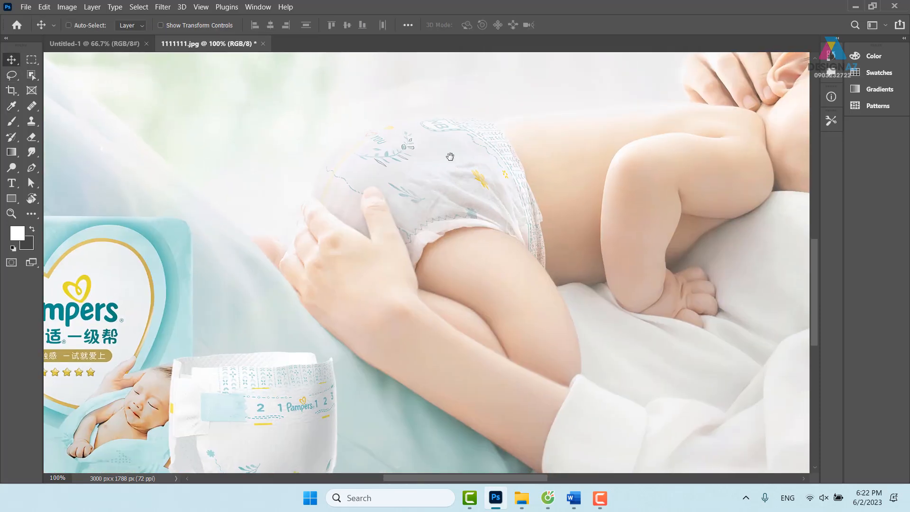
drag(445, 149, 466, 216)
drag(305, 258, 411, 75)
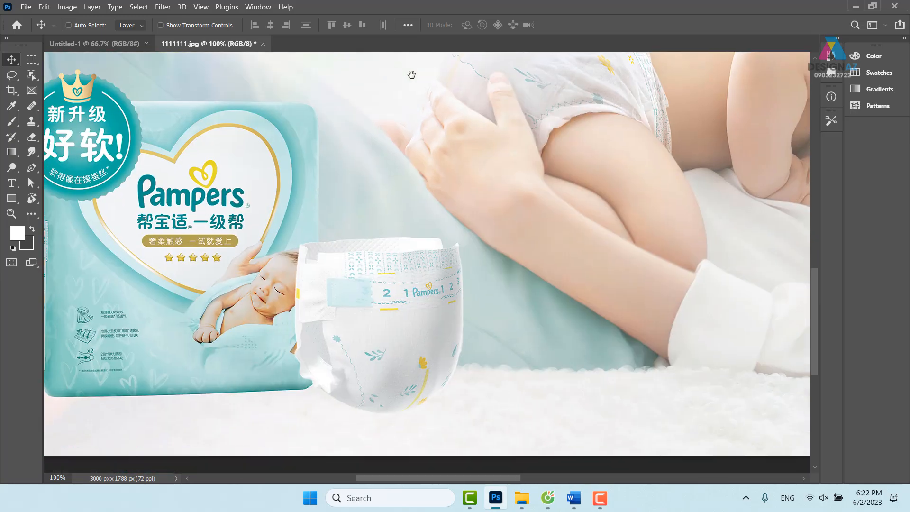
drag(440, 297, 467, 223)
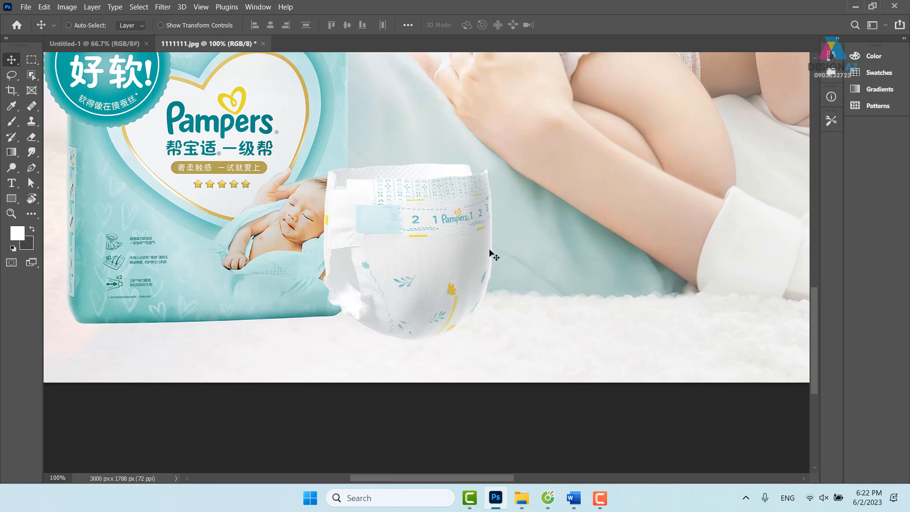
drag(435, 267, 482, 264)
key(ctrl+plus)
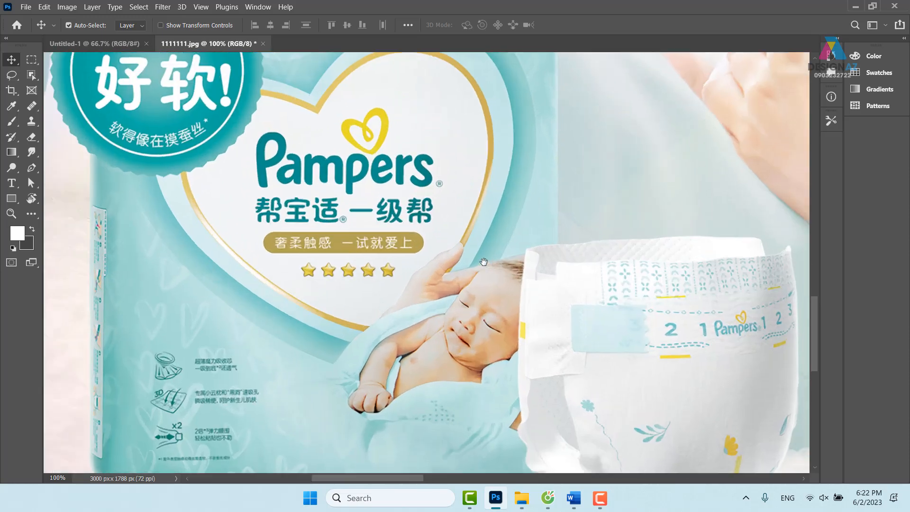
drag(410, 275, 522, 68)
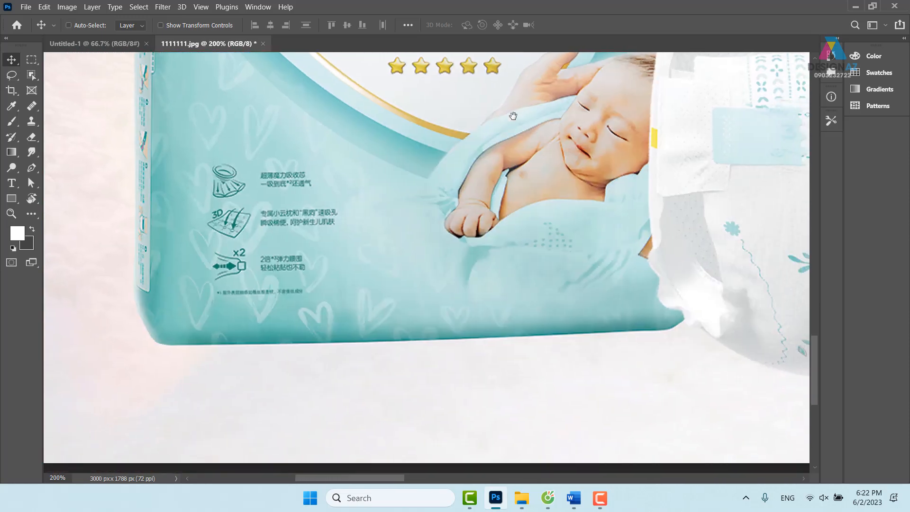
key(ctrl+minus)
key(ctrl+minus)
key(ctrl+minus)
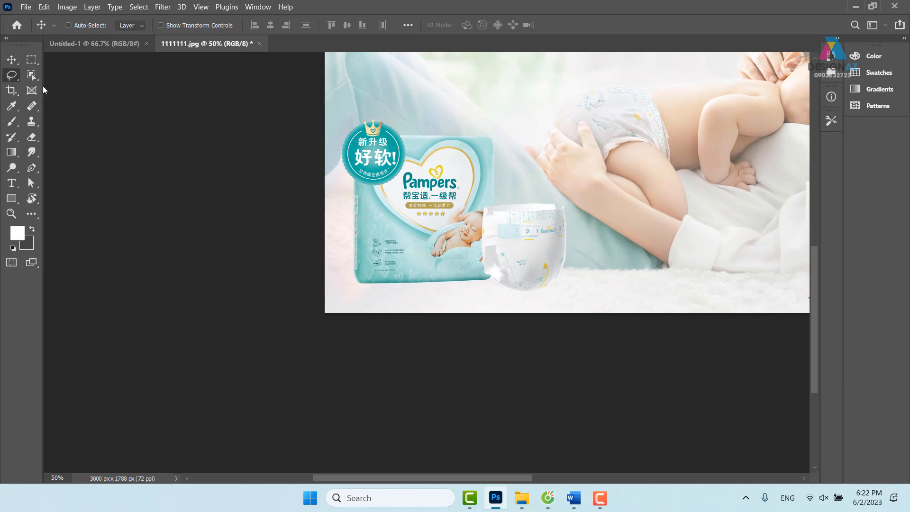
Step: Remove the Pampers pack, round badge and product diaper together with one Lasso selection and a Content-Aware fill
click(12, 75)
mouse_move(500, 191)
mouse_down()
mouse_move(568, 202)
mouse_move(575, 266)
mouse_move(552, 290)
mouse_move(359, 291)
mouse_move(347, 278)
mouse_move(336, 127)
mouse_move(368, 114)
mouse_move(485, 134)
mouse_move(497, 145)
mouse_move(501, 191)
mouse_up()
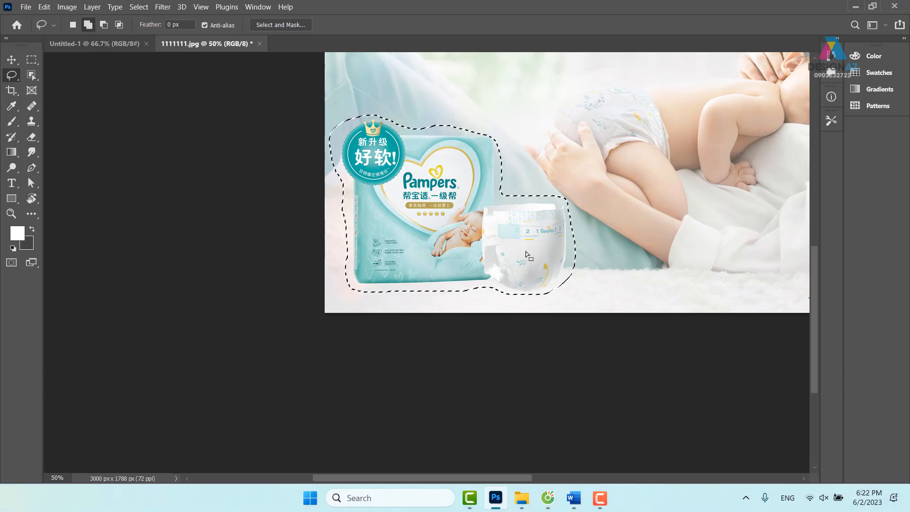
key(shift+F5)
click(660, 71)
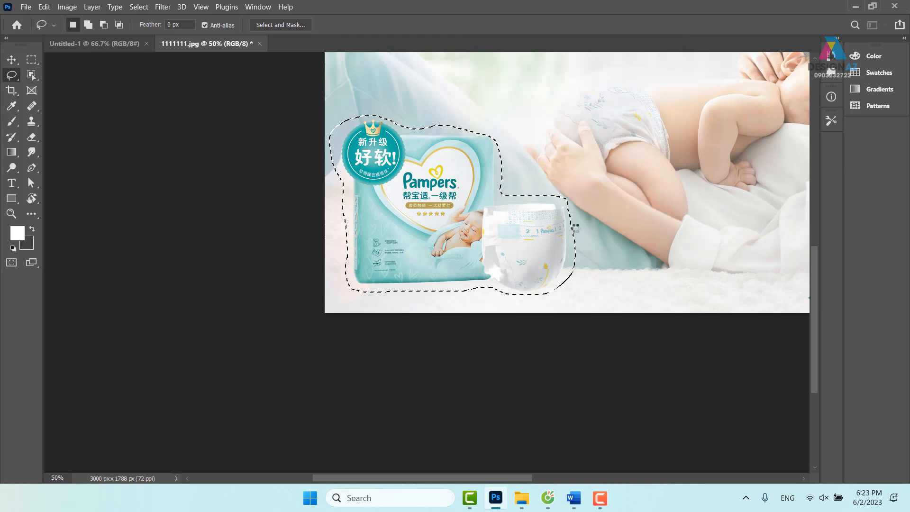
key(v)
key(ctrl+d)
Step: Lasso the dark diagonal fold beside the teal blanket's lower edge and blend it away with a Content-Aware fill
drag(559, 264, 436, 216)
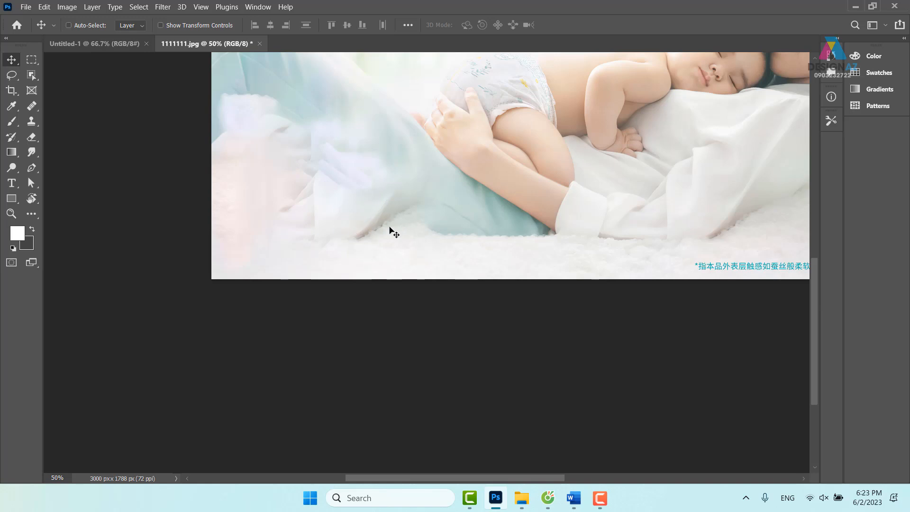
key(l)
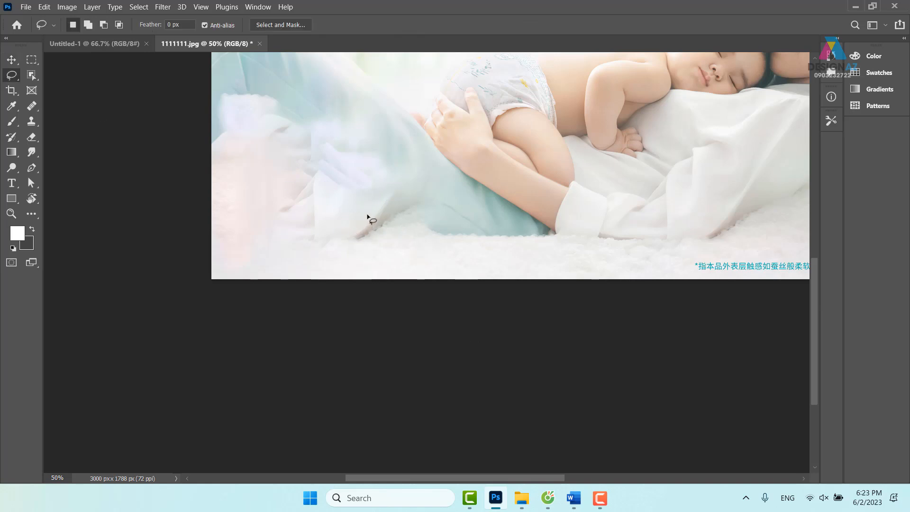
mouse_move(379, 197)
mouse_down()
mouse_move(352, 215)
mouse_move(340, 240)
mouse_move(403, 251)
mouse_up()
drag(430, 193, 403, 188)
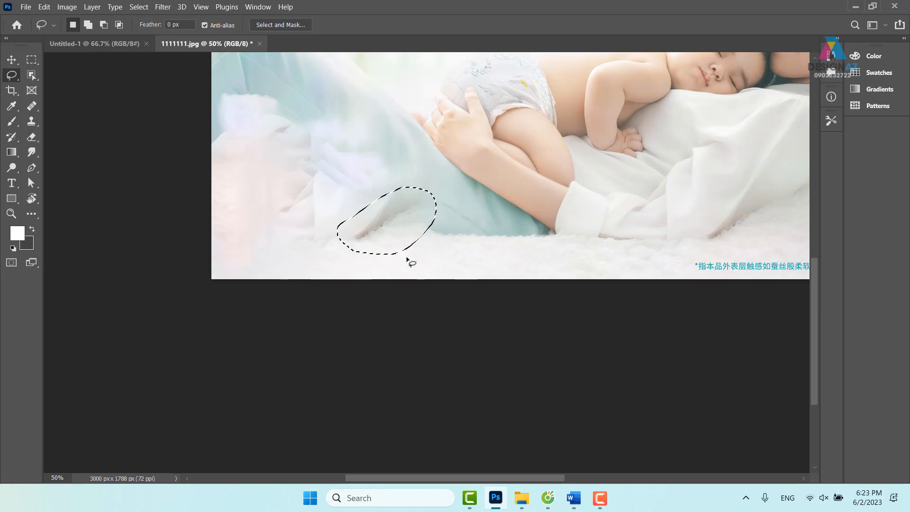
key(shift+F5)
key(Return)
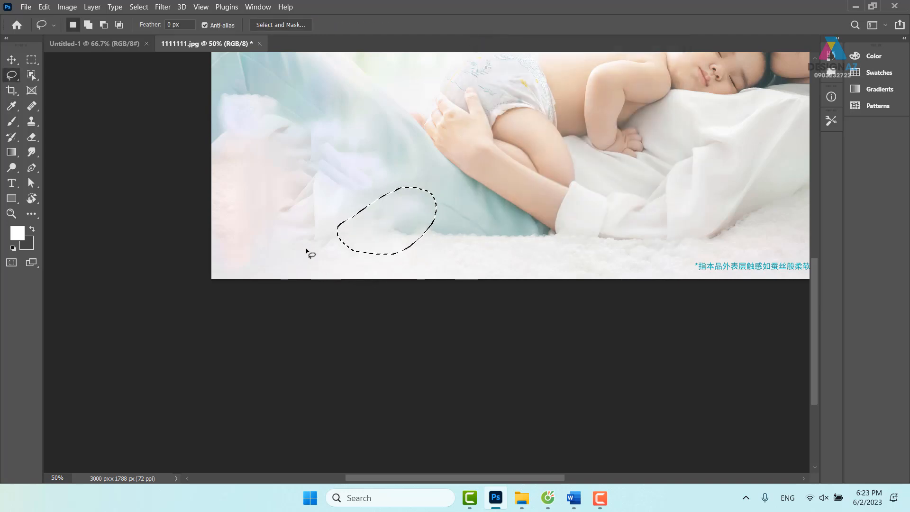
Step: Lasso the creased white fabric patch farther left on the bed and smooth it with a Content-Aware fill
mouse_move(275, 252)
mouse_down()
mouse_move(324, 254)
mouse_move(338, 194)
mouse_up()
drag(256, 183, 257, 186)
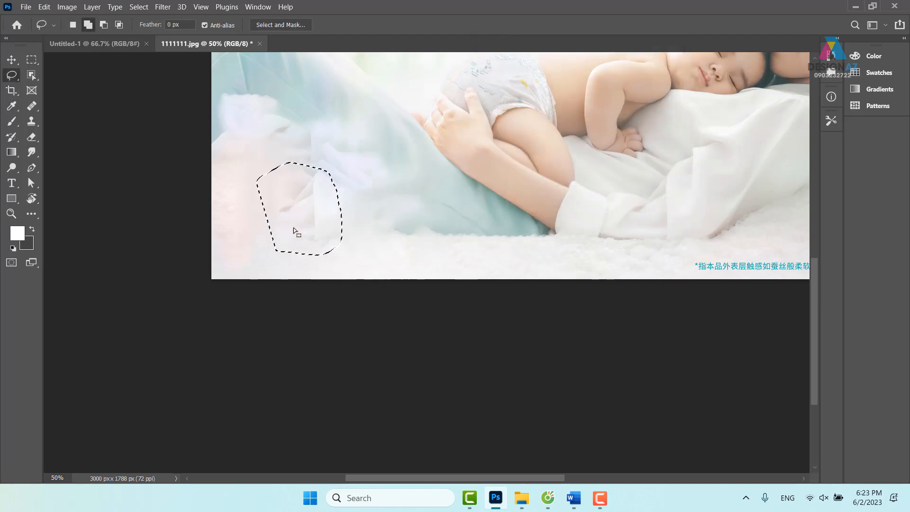
key(shift+F6)
click(511, 176)
key(shift+F5)
key(Return)
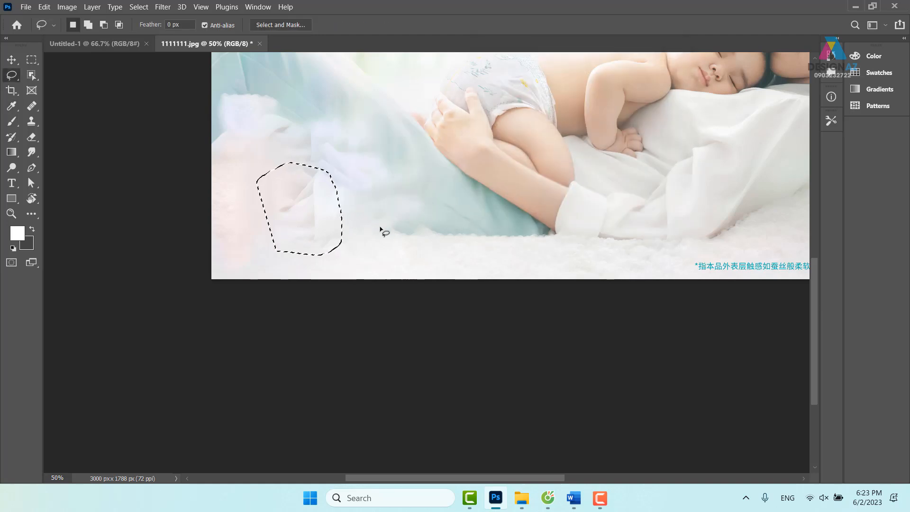
Step: Lasso the uneven teal and pink patch along the image's left edge, apply a Content-Aware fill and deselect
mouse_move(259, 149)
mouse_down()
mouse_move(304, 171)
mouse_move(332, 158)
mouse_move(265, 88)
mouse_move(252, 108)
mouse_move(193, 141)
mouse_move(218, 172)
mouse_move(237, 171)
mouse_up()
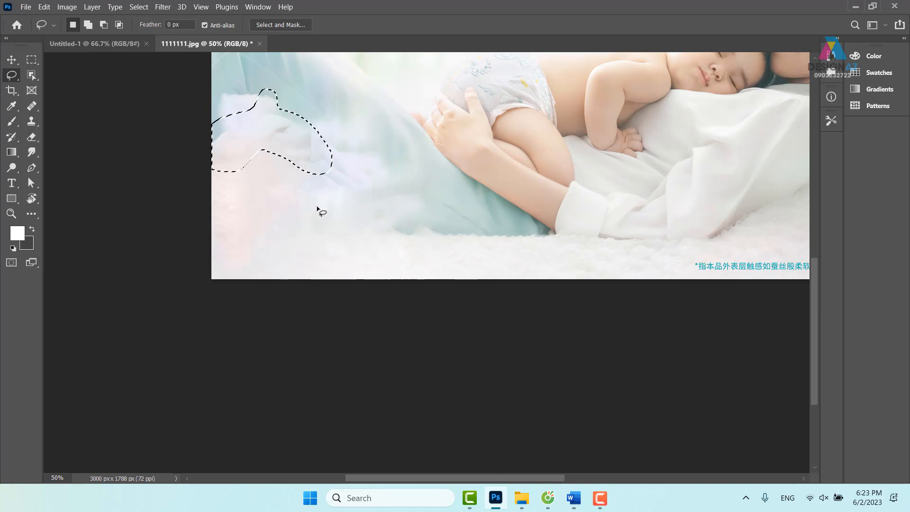
key(shift+F5)
key(Return)
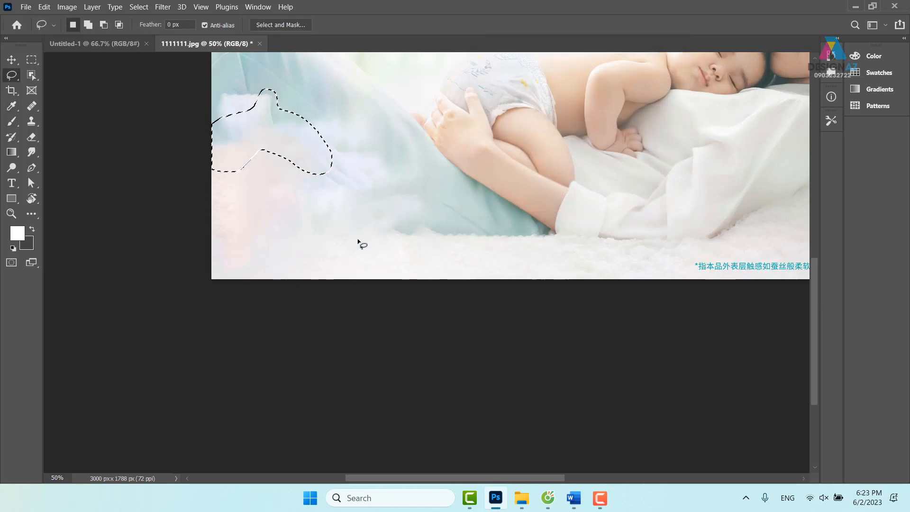
key(v)
key(ctrl+d)
Step: Remove the small teal Chinese footnote in the image's lower right corner with a rectangular selection and a Content-Aware fill
drag(278, 141, 244, 253)
drag(346, 254, 197, 196)
drag(475, 275, 361, 209)
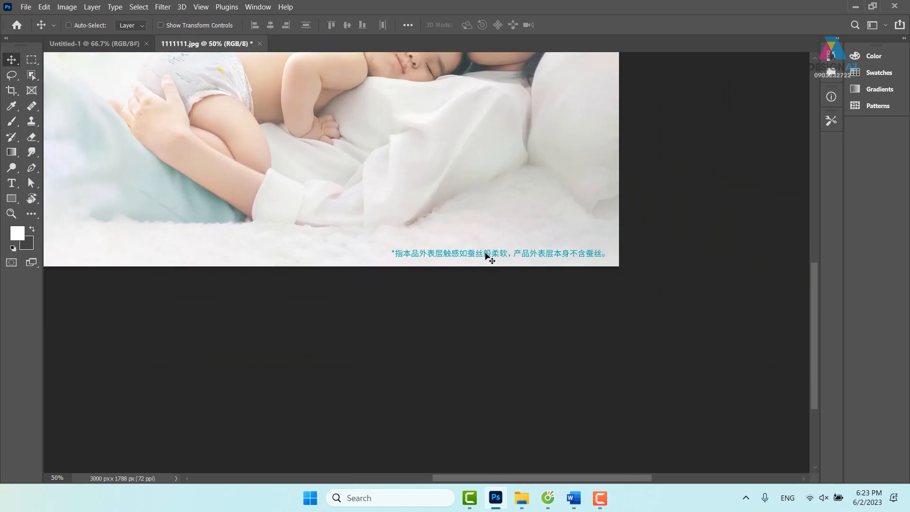
key(m)
drag(381, 245, 606, 270)
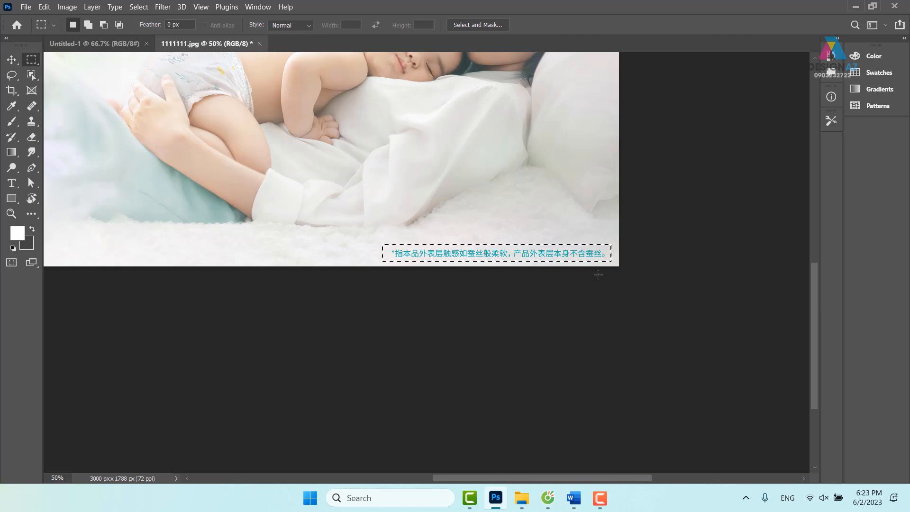
key(shift+F5)
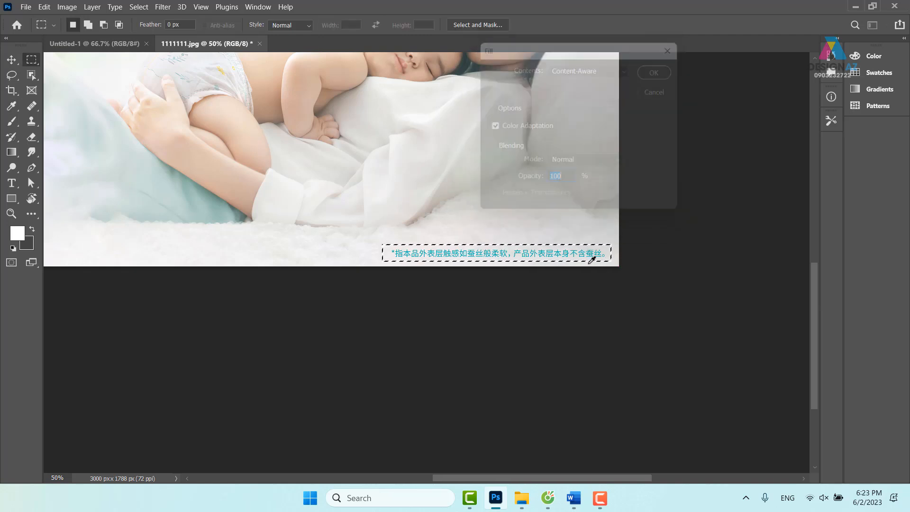
key(Return)
key(ctrl+d)
key(v)
Step: Lasso the blurred lower left end of the teal blanket where it meets the fur rug and refill it with Content-Aware
drag(194, 208, 518, 209)
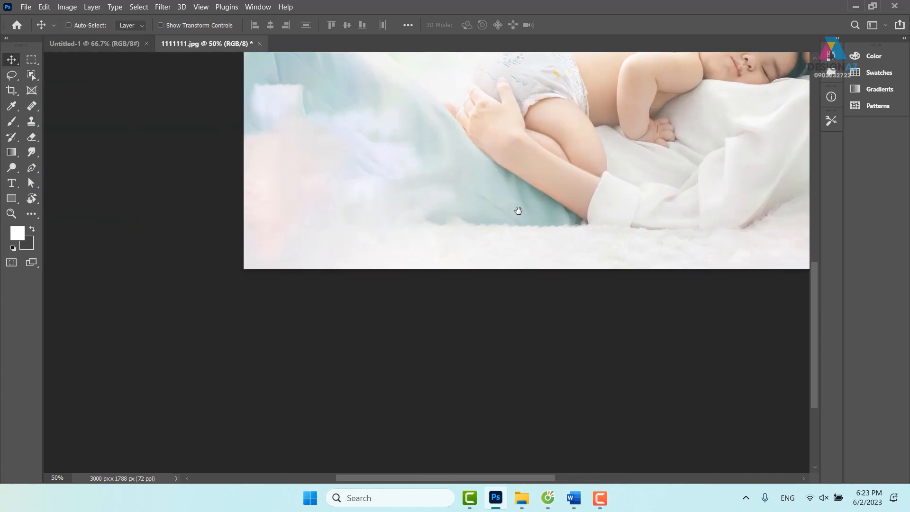
key(l)
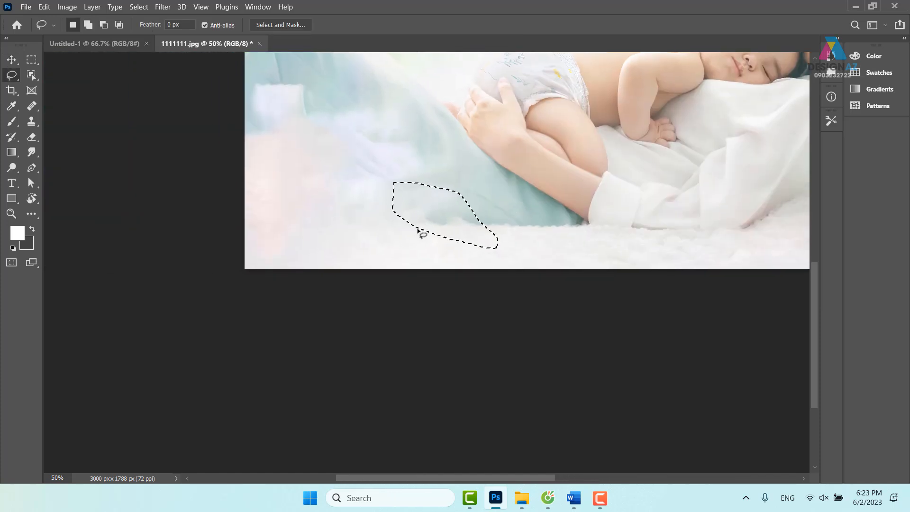
key(shift+F5)
key(Return)
key(ctrl+d)
Step: Lasso a smaller strip along the teal blanket's bottom edge, blend it with a Content-Aware fill and deselect
mouse_move(427, 219)
mouse_down()
mouse_move(506, 224)
mouse_move(447, 207)
mouse_move(428, 218)
mouse_up()
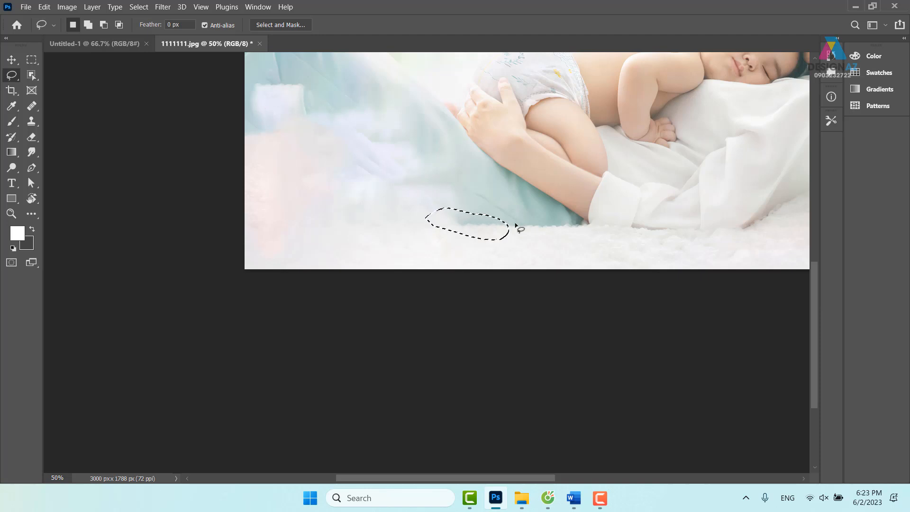
key(shift)
key(shift+F5)
key(Return)
key(ctrl+d)
key(v)
drag(443, 228, 511, 241)
click(571, 223)
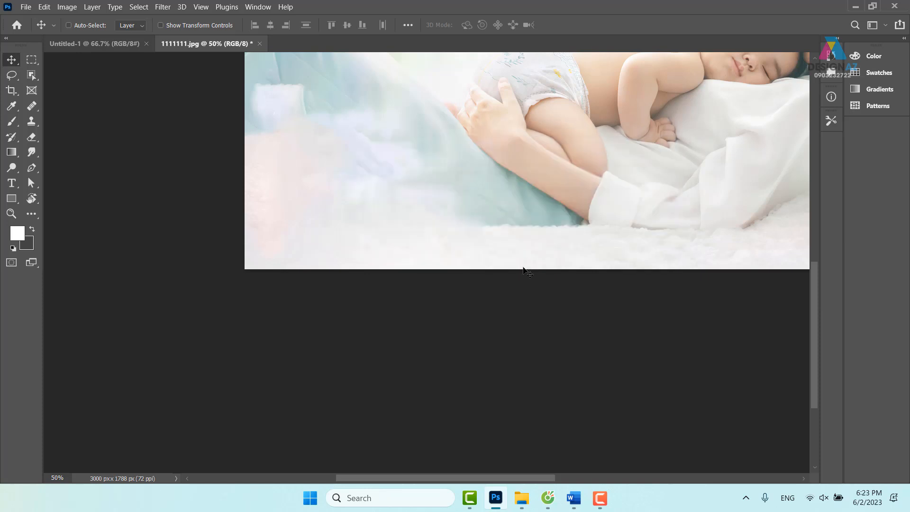
Step: Lasso the lower left edge of the teal blanket along the fur rug and refill it with a Content-Aware fill
key(l)
mouse_move(442, 226)
mouse_down()
mouse_move(503, 242)
mouse_move(544, 227)
mouse_move(476, 200)
mouse_move(423, 205)
mouse_move(433, 223)
mouse_up()
key(Delete)
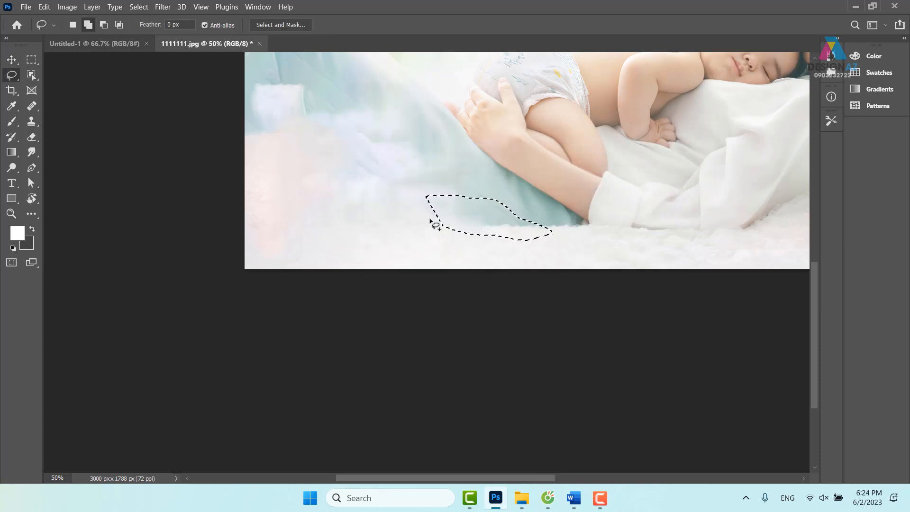
key(Return)
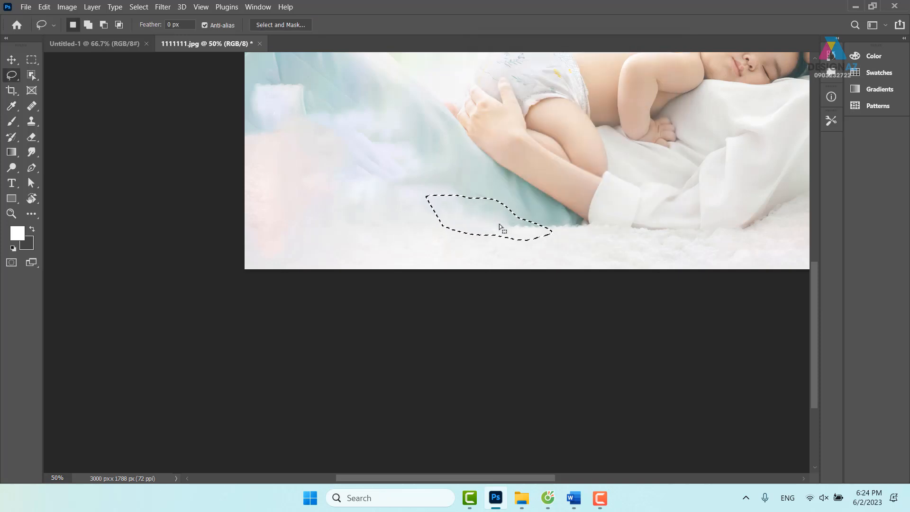
Step: Lasso the lavender blotch in the faded area between the blanket and the pink patch and clear it with Content-Aware
click(371, 180)
mouse_move(345, 173)
mouse_down()
mouse_move(422, 177)
mouse_move(335, 142)
mouse_move(349, 184)
mouse_up()
key(Delete)
key(Return)
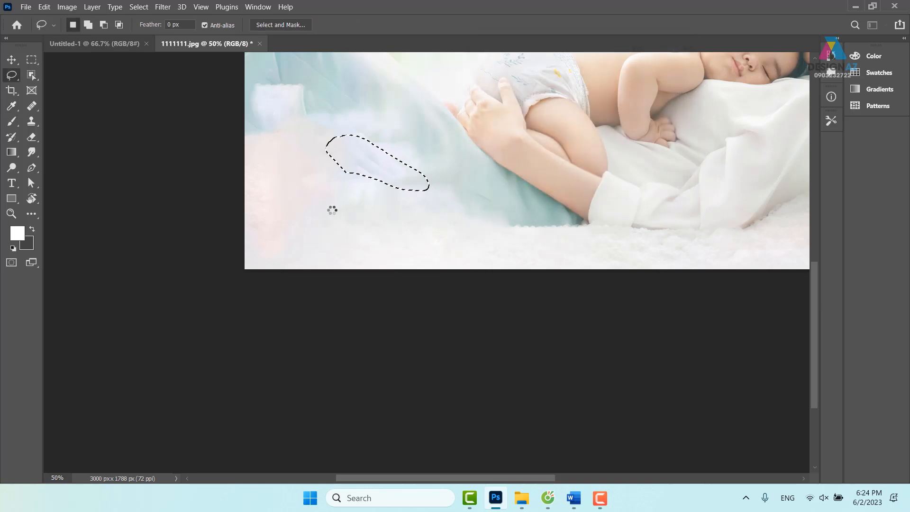
Step: Lasso the hard vertical edge beside the pale square on the blanket and smooth it with a Content-Aware fill
click(286, 147)
mouse_move(294, 129)
mouse_down()
mouse_move(359, 158)
mouse_move(314, 87)
mouse_move(282, 74)
mouse_move(300, 117)
mouse_up()
key(shift)
key(Delete)
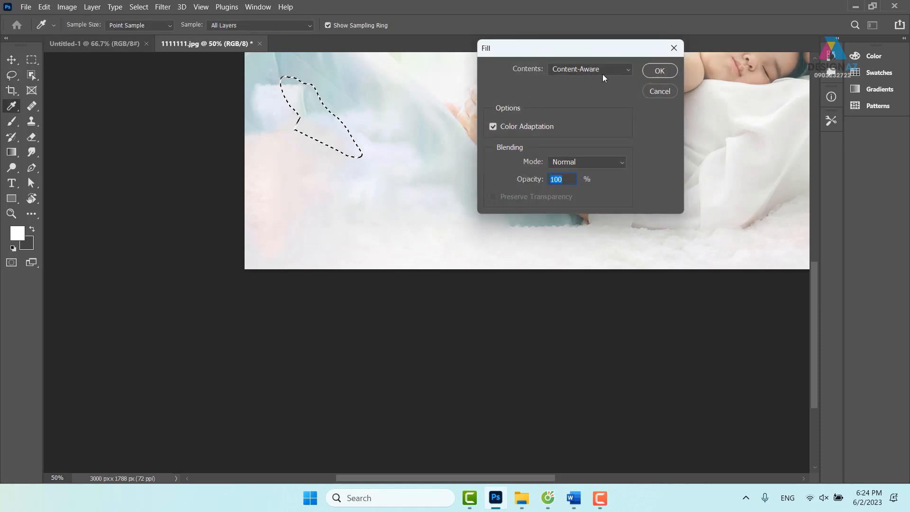
click(666, 74)
Step: Lasso the small bluish patch against the image's left border above the pink area and refill it with Content-Aware
mouse_move(240, 151)
mouse_down()
mouse_move(282, 114)
mouse_move(254, 102)
mouse_move(218, 122)
mouse_up()
key(Delete)
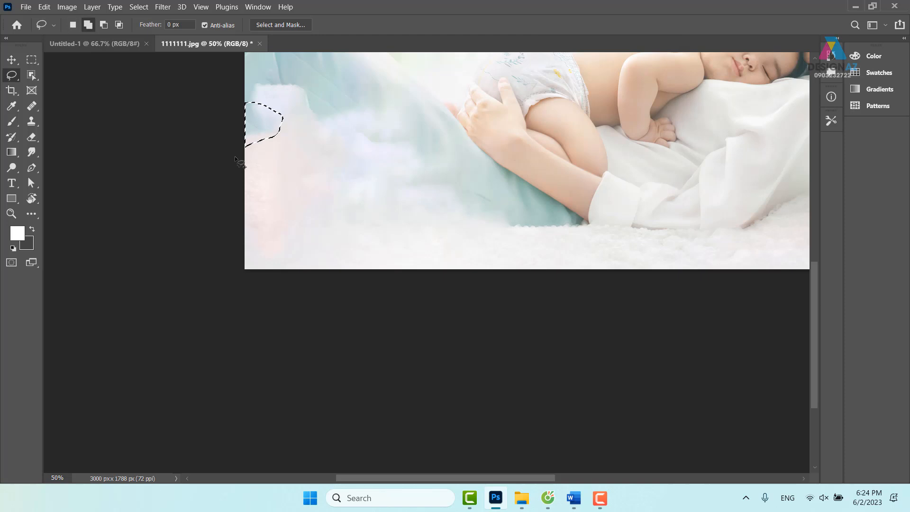
key(Return)
key(v)
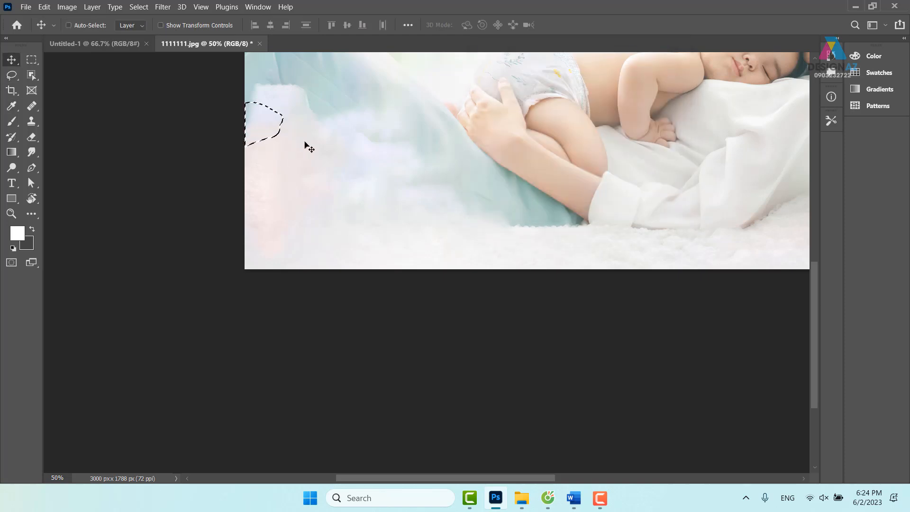
Step: Lasso the blanket's edge along the top of the pale patch, blend it with a Content-Aware fill and deselect
key(l)
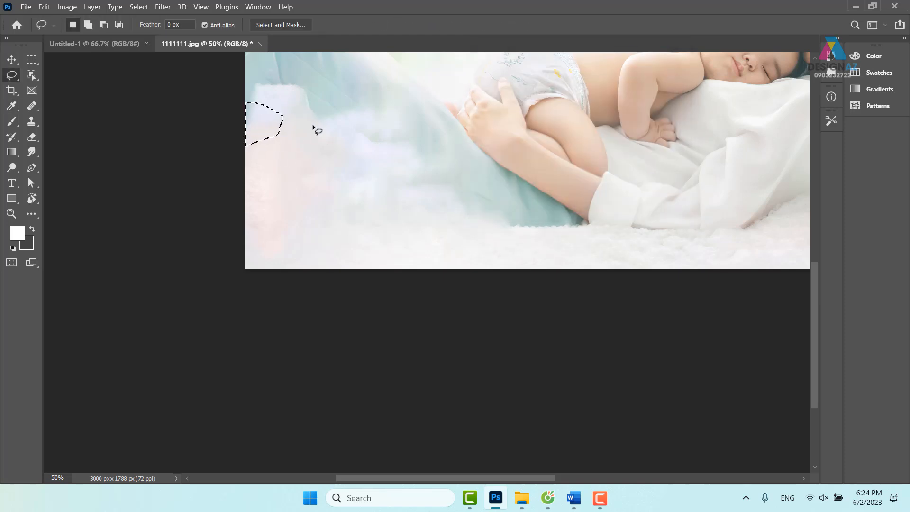
mouse_move(283, 98)
mouse_down()
mouse_move(339, 110)
mouse_move(293, 76)
mouse_move(253, 86)
mouse_move(281, 101)
mouse_up()
key(shift+F5)
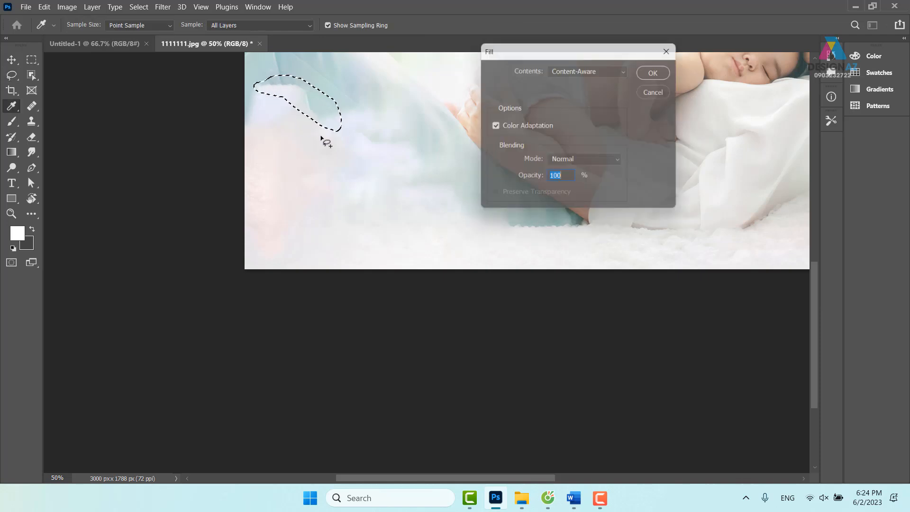
key(Return)
key(v)
key(ctrl+d)
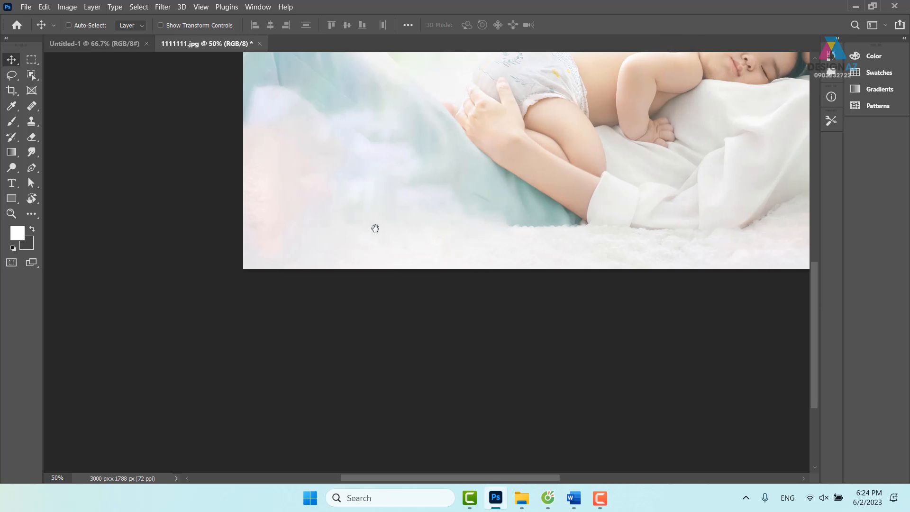
Step: Copy the entire retouched photo from 1111111.jpg and paste it into the Untitled-1 design
drag(423, 214, 299, 241)
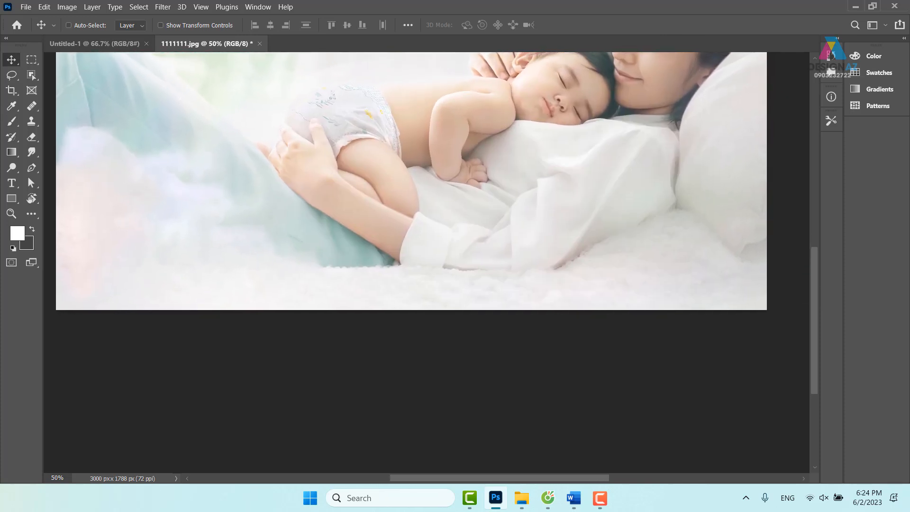
key(ctrl+minus)
key(ctrl+minus)
key(ctrl+minus)
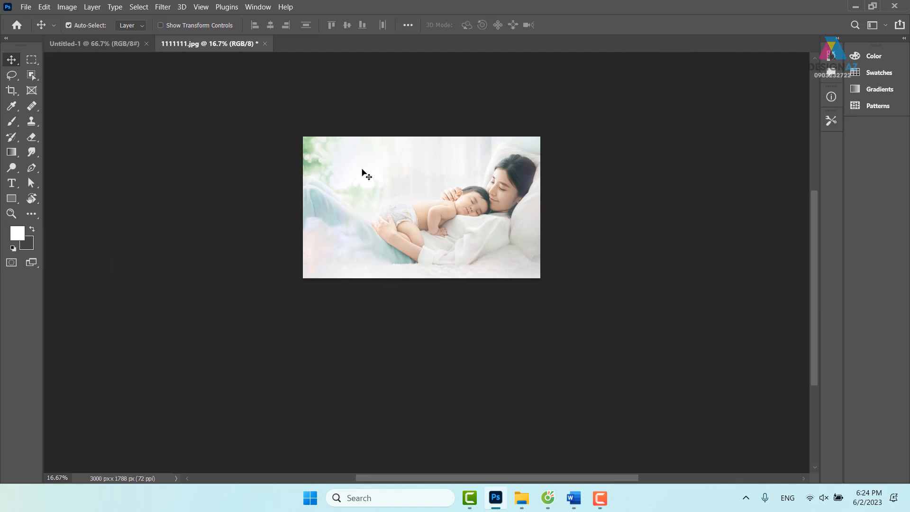
key(ctrl+a)
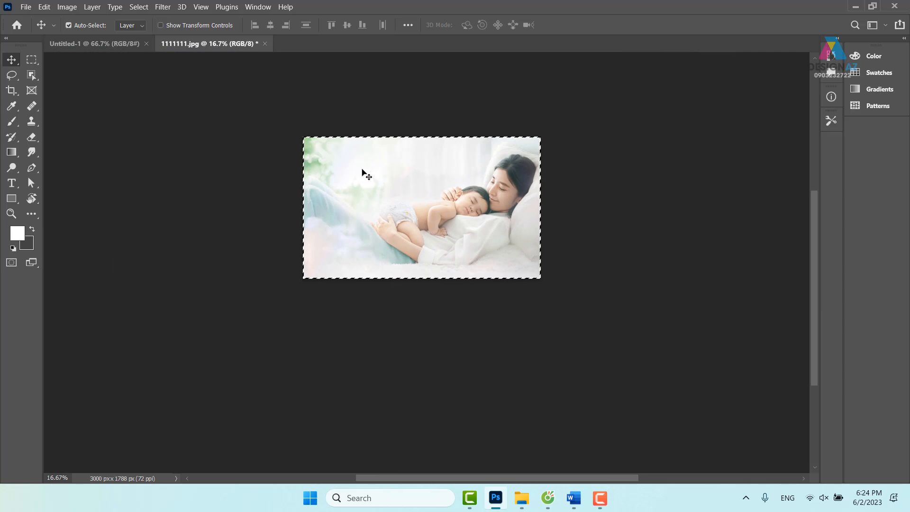
key(ctrl+c)
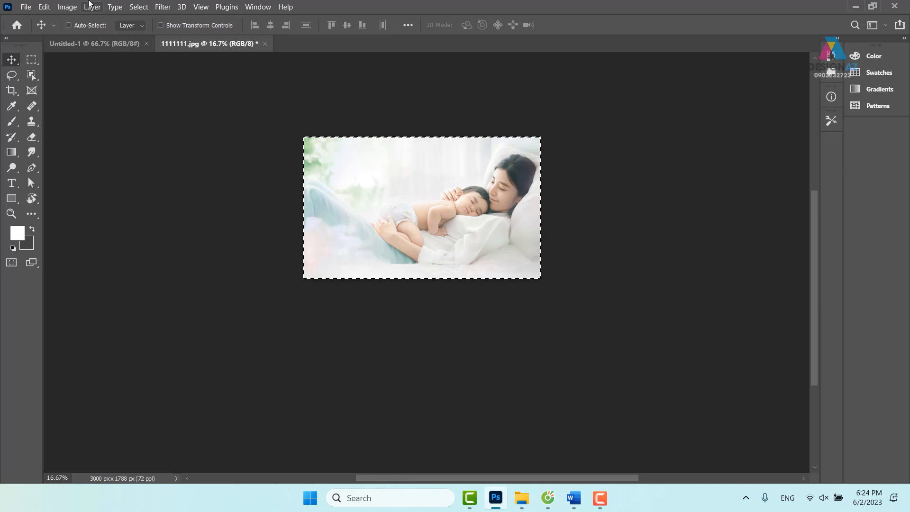
click(93, 45)
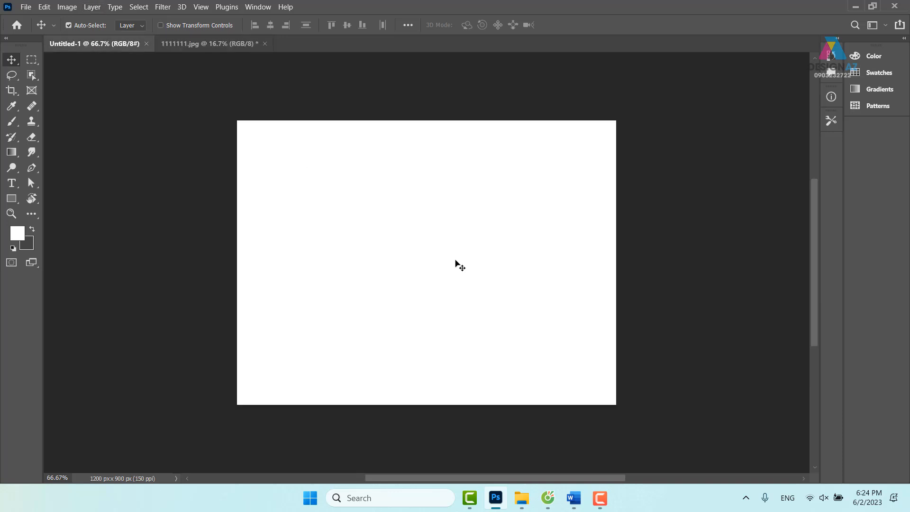
key(ctrl+v)
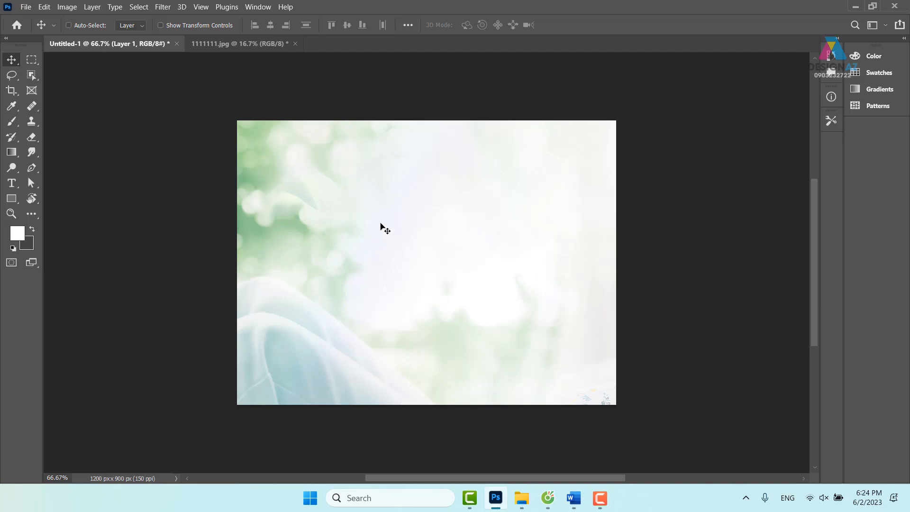
Step: Scale the pasted photo to about 40.06% so it spans the canvas width, and align it with the canvas's upper edge
key(ctrl)
key(ctrl+t)
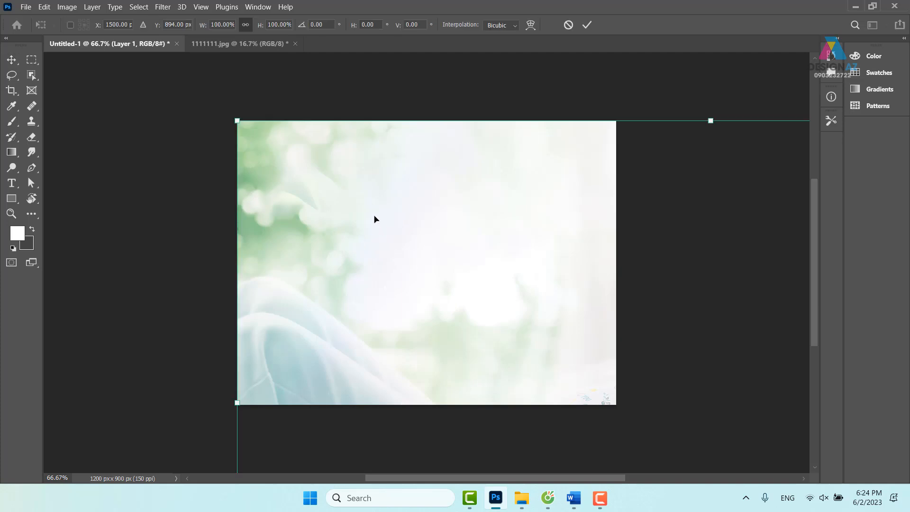
drag(236, 120, 506, 262)
drag(546, 297, 300, 168)
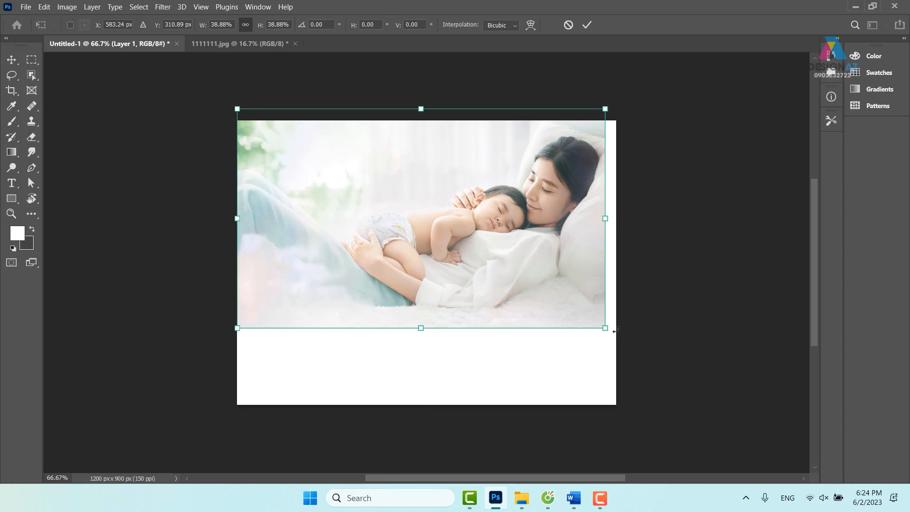
drag(608, 327, 618, 335)
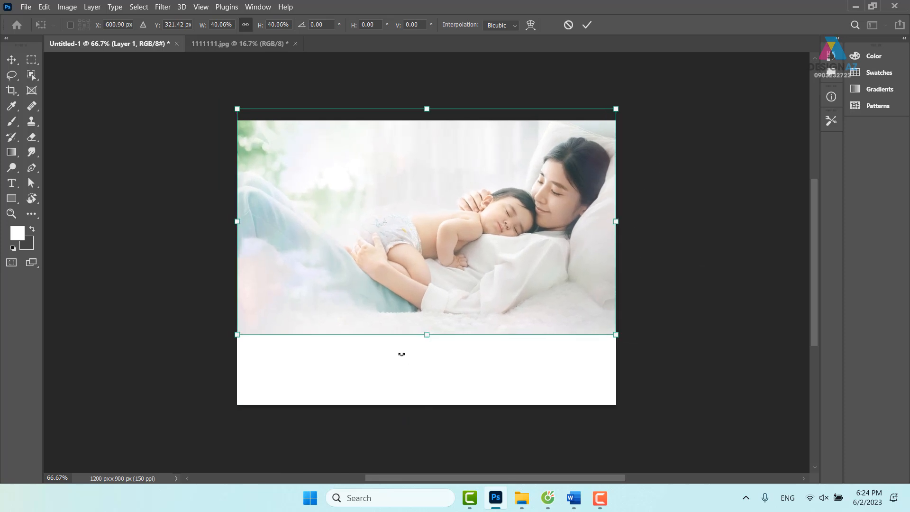
drag(366, 263, 365, 273)
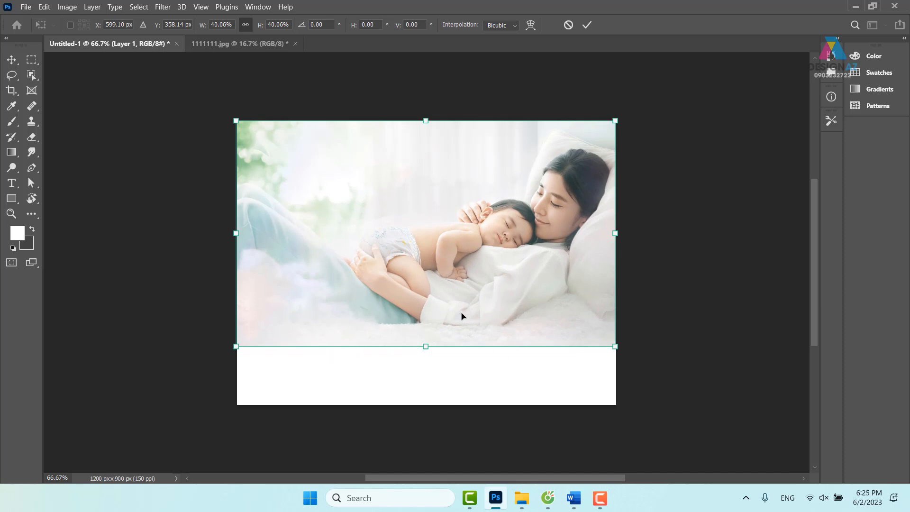
key(Return)
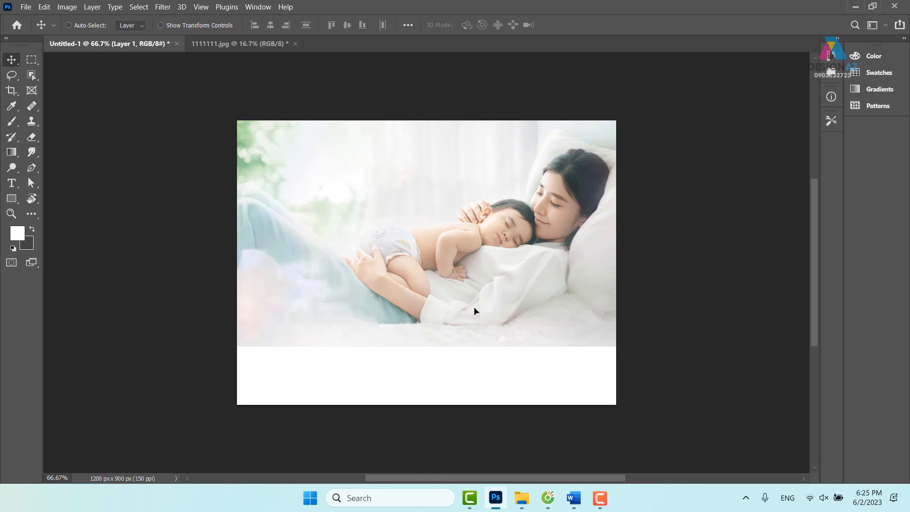
Step: Show the layer list, duplicate the photo layer and set the copy's blend mode to Soft Light
key(ctrl+plus)
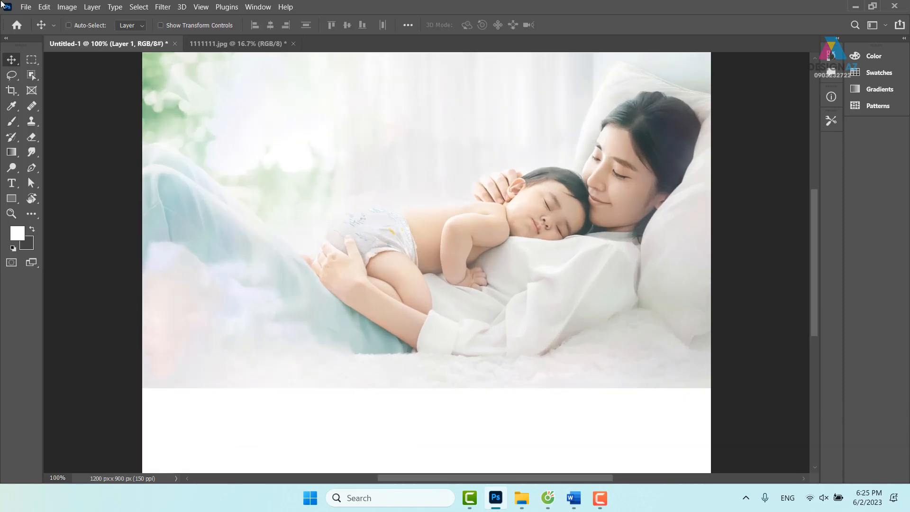
right_click(645, 183)
click(653, 186)
key(F7)
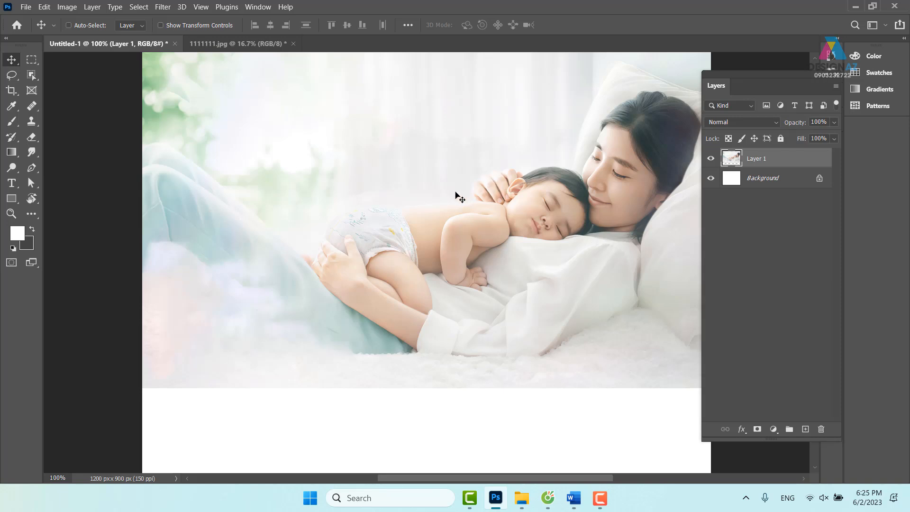
key(ctrl+j)
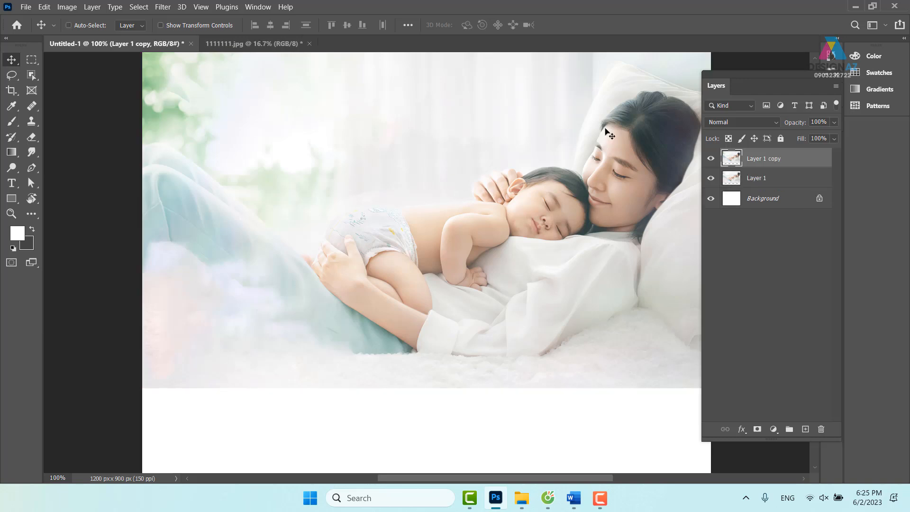
click(758, 123)
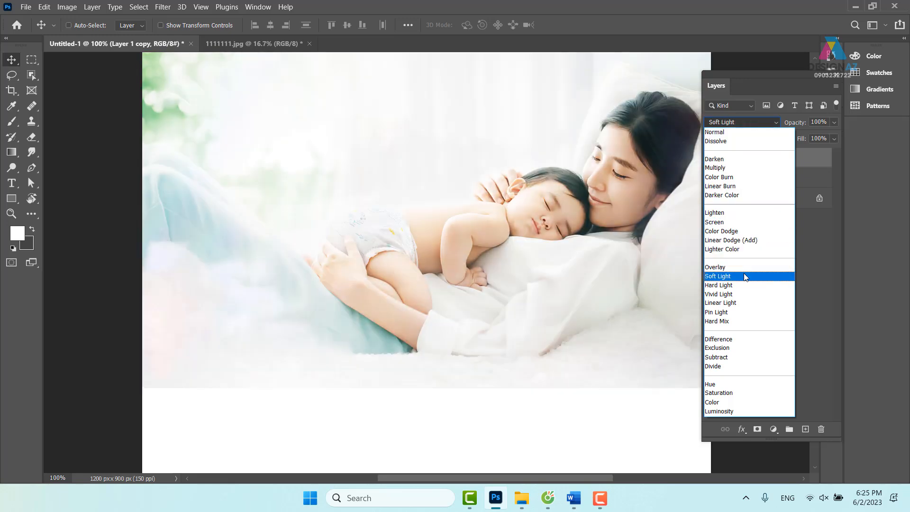
click(745, 276)
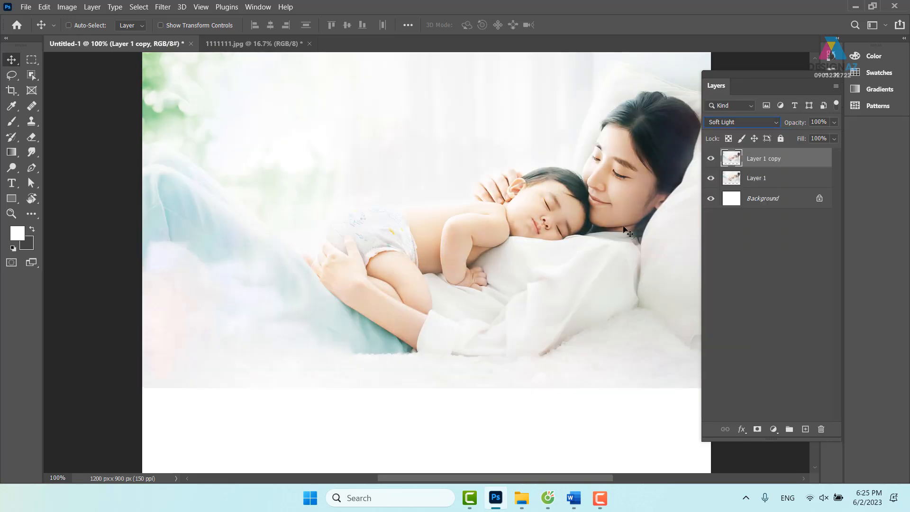
Step: Compare the photo with and without the Soft Light copy, set the copy's fill to 57% and merge both photo layers
click(711, 160)
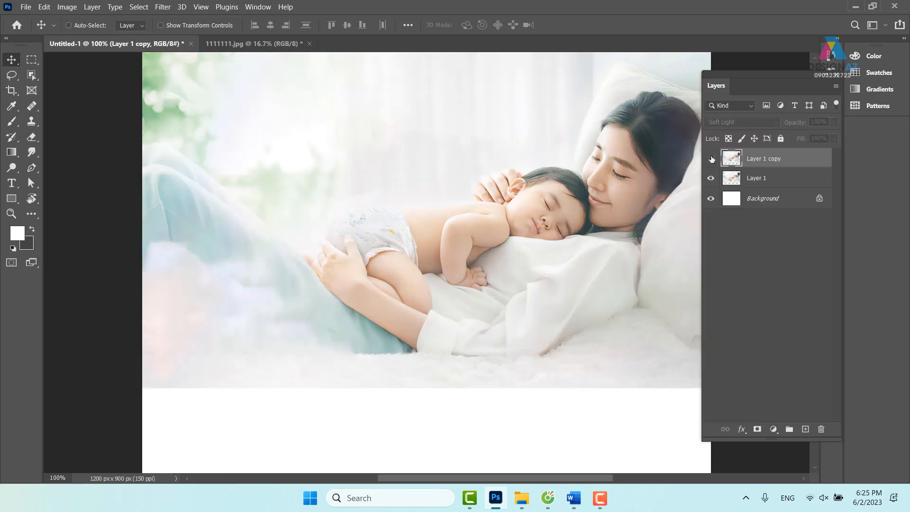
click(711, 160)
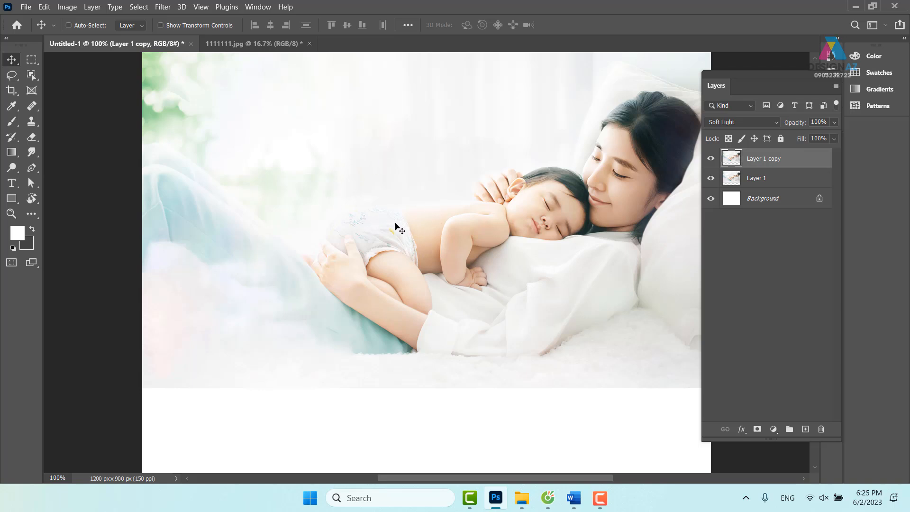
click(833, 139)
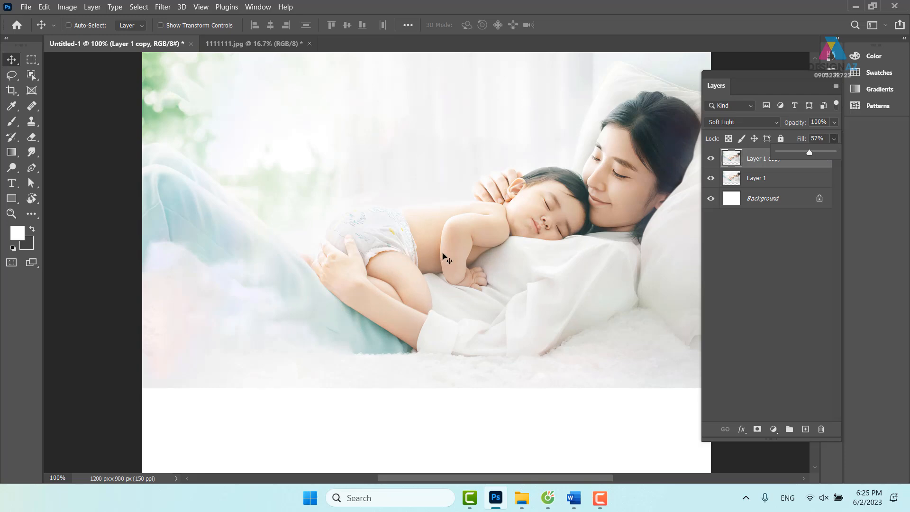
shift+click(766, 181)
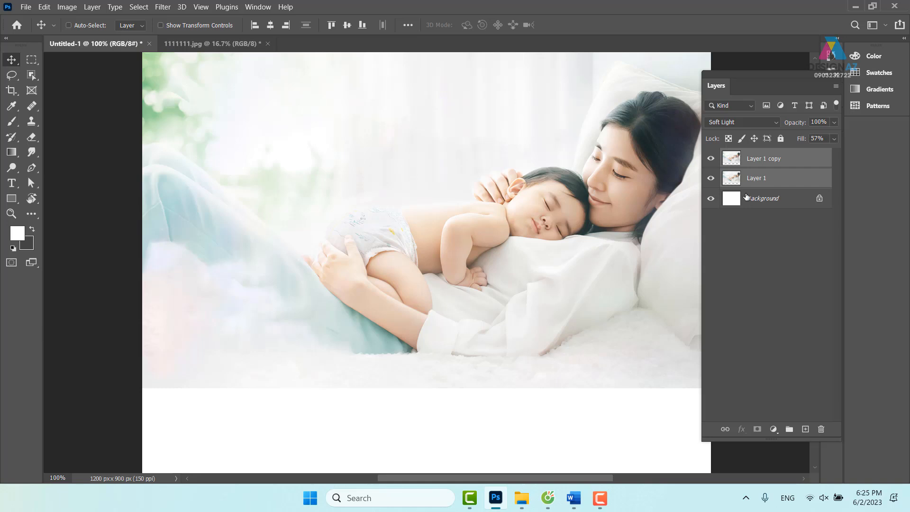
key(ctrl+e)
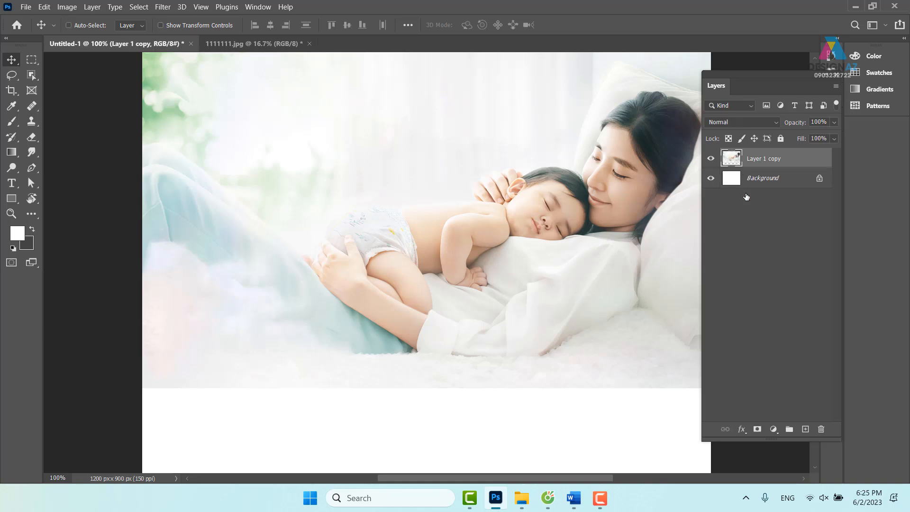
Step: Close the source photo 1111111.jpg without saving its changes
click(264, 46)
click(309, 43)
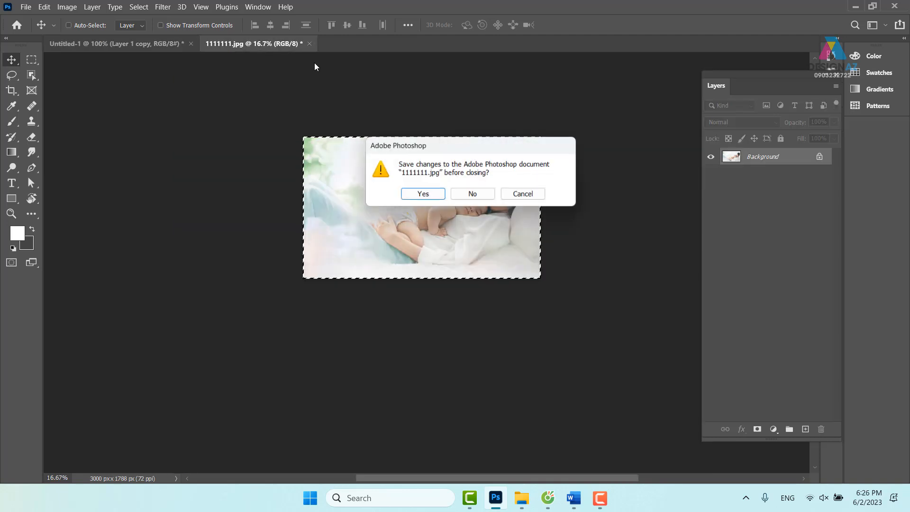
click(492, 198)
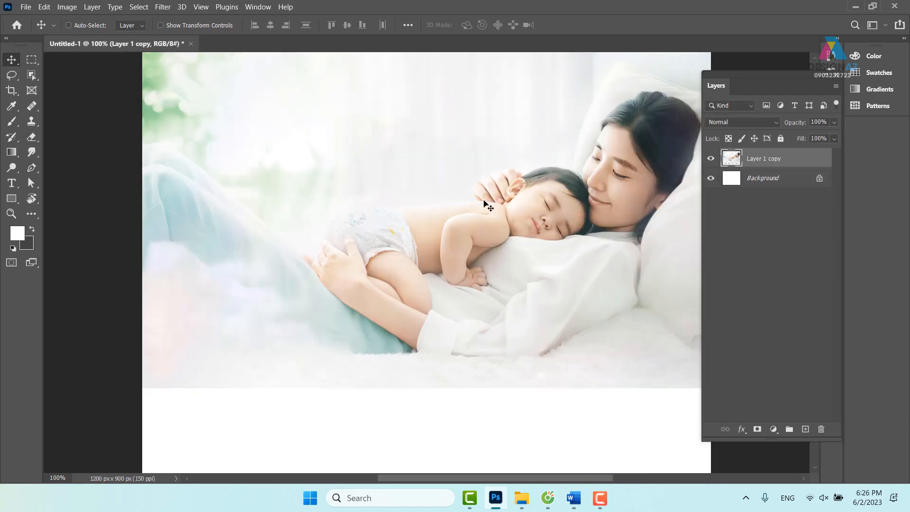
Step: Open logo-bobby-02.png, select the whole image and bring the logo into the Untitled-1 design
key(ctrl+o)
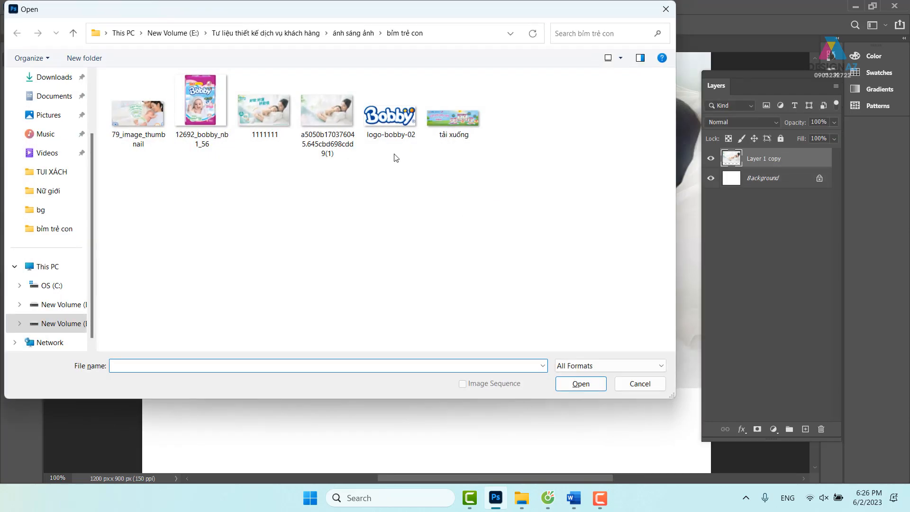
click(391, 118)
click(580, 383)
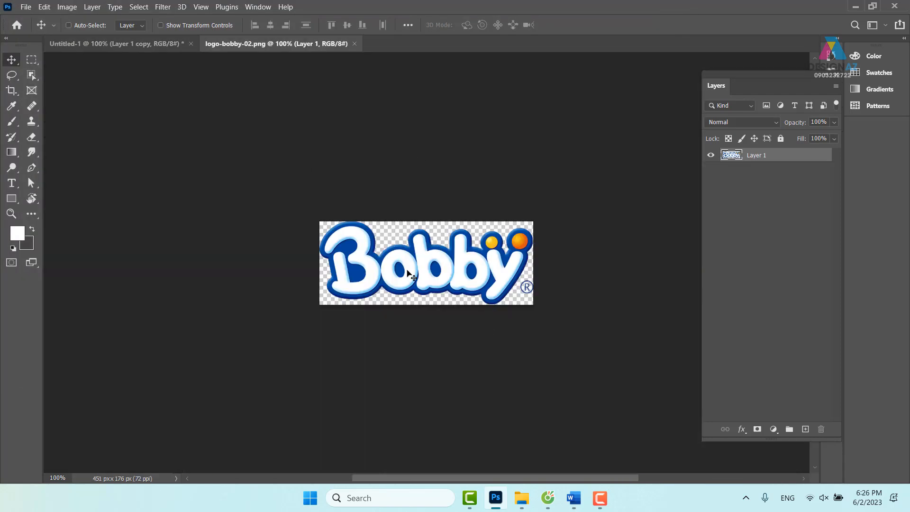
key(ctrl+a)
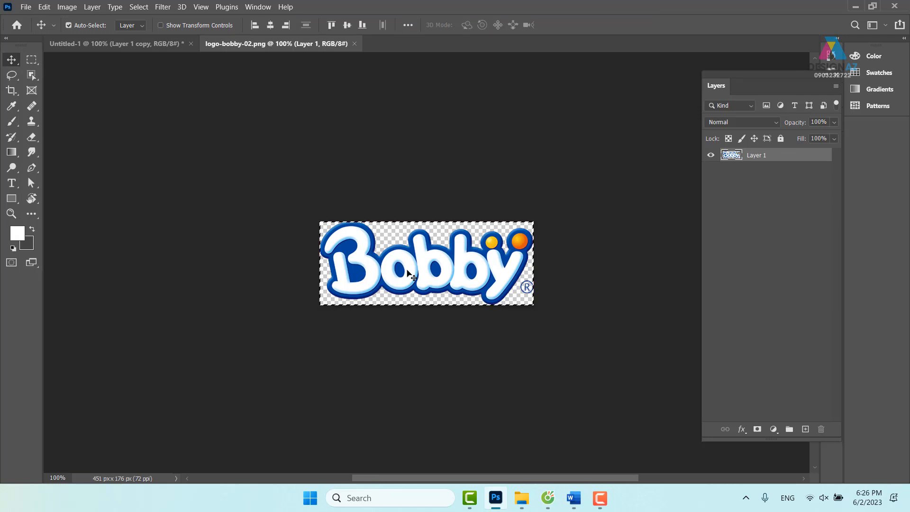
drag(134, 49, 268, 121)
Step: Scale the Bobby logo to about 64.59% and place it near the canvas's upper-left corner
key(ctrl)
key(ctrl+t)
drag(391, 156, 312, 125)
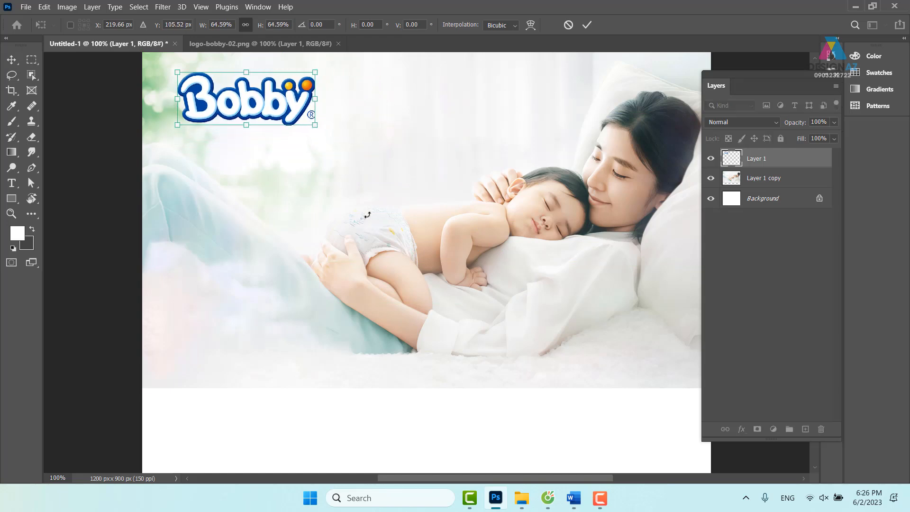
key(Return)
drag(247, 102, 241, 101)
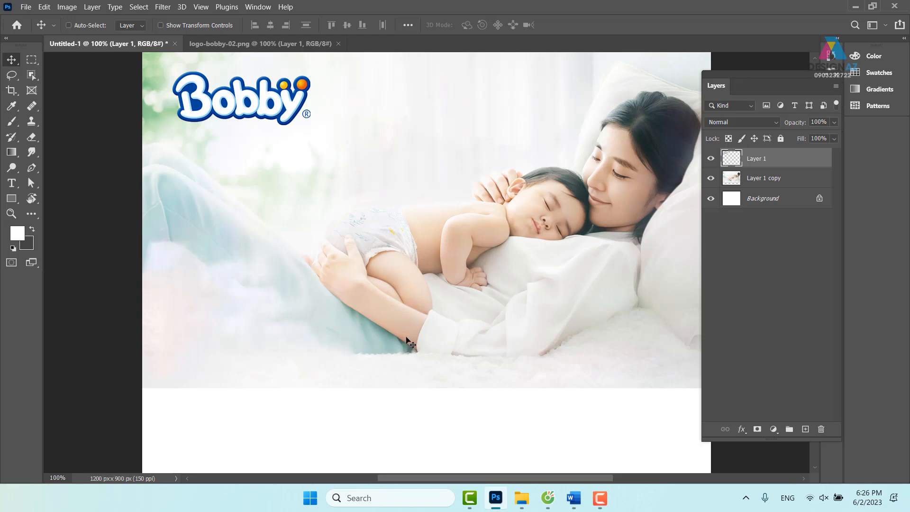
key(ctrl+minus)
key(ctrl+minus)
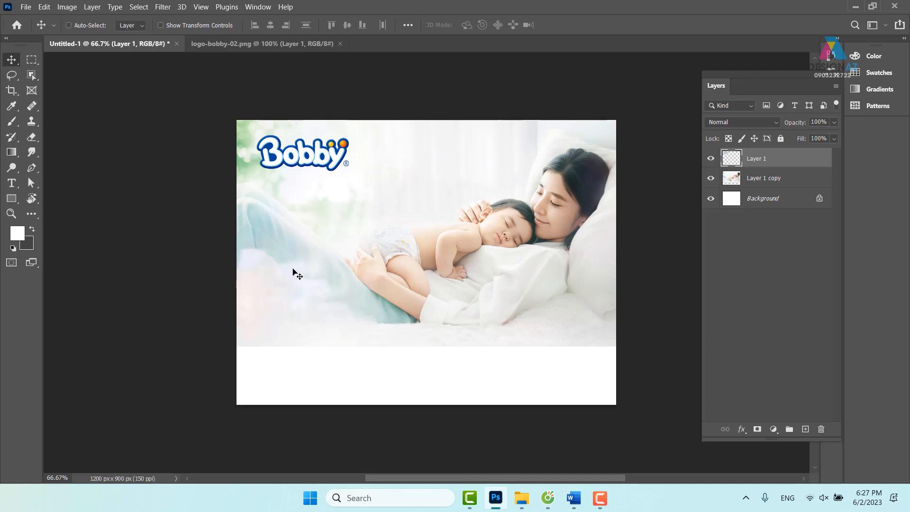
click(32, 63)
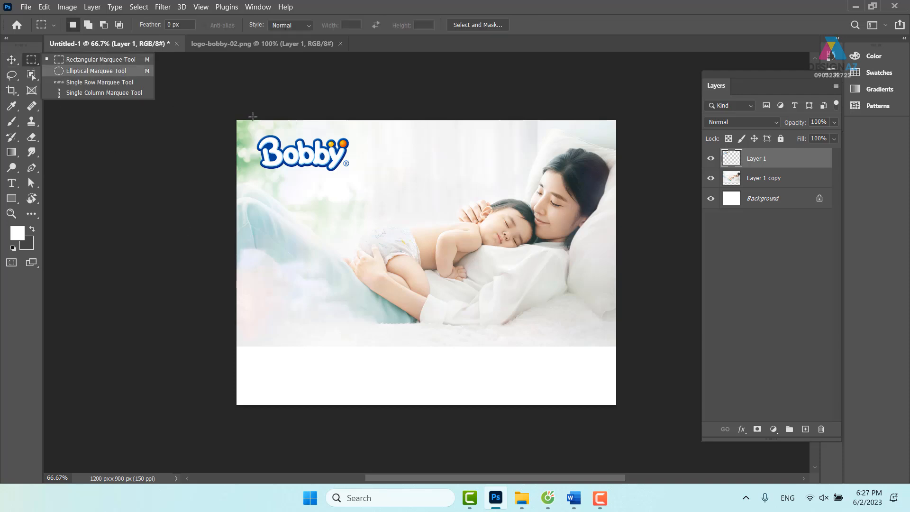
click(615, 42)
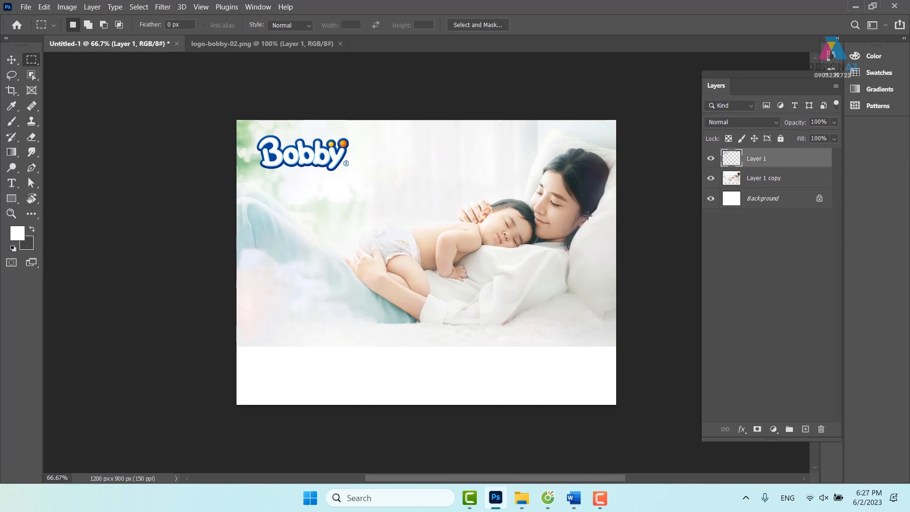
Step: Open the diaper pack image 12692_bobby_nb1_56.jpg
key(ctrl+o)
click(198, 102)
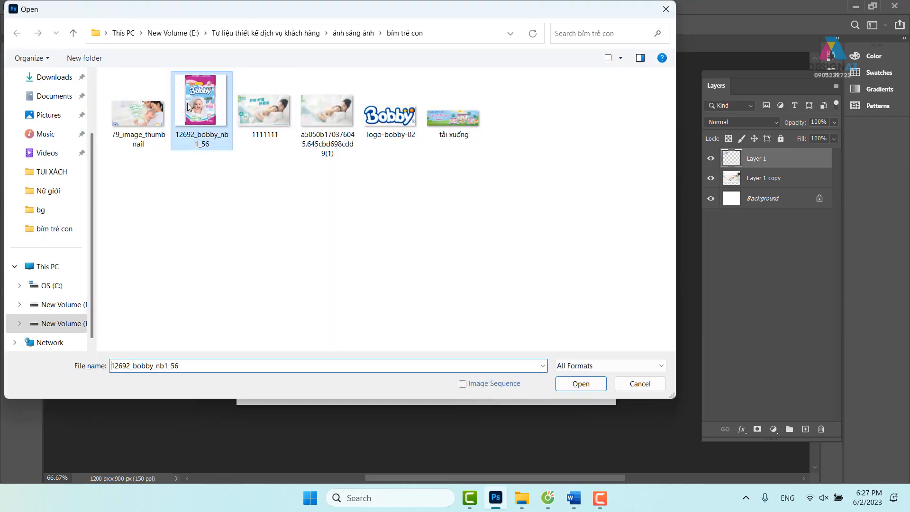
click(592, 386)
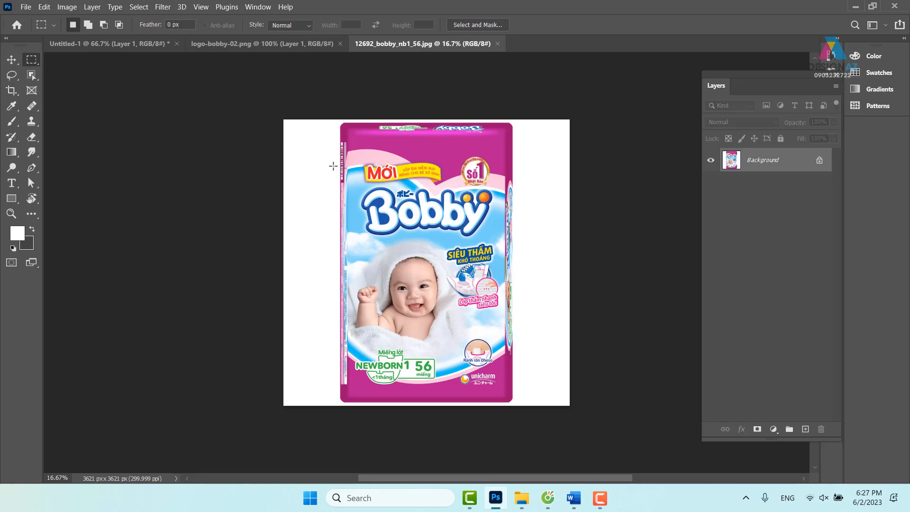
Step: Try to select the diaper pack with the Object Selection tool in Rectangle mode, framing the whole image
click(33, 75)
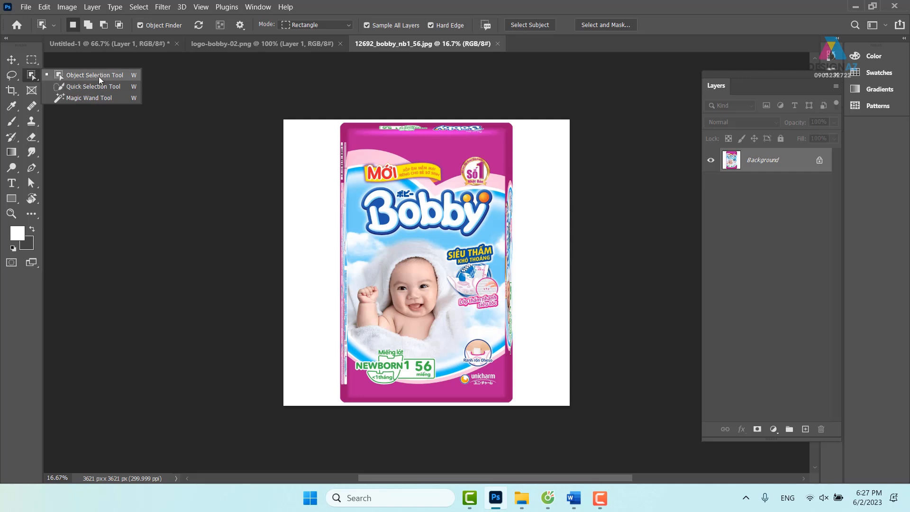
click(99, 76)
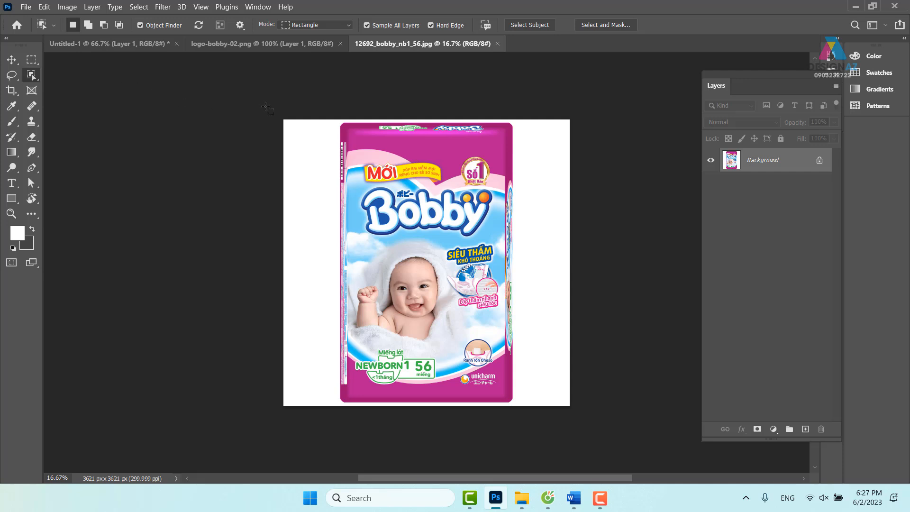
drag(283, 120, 656, 448)
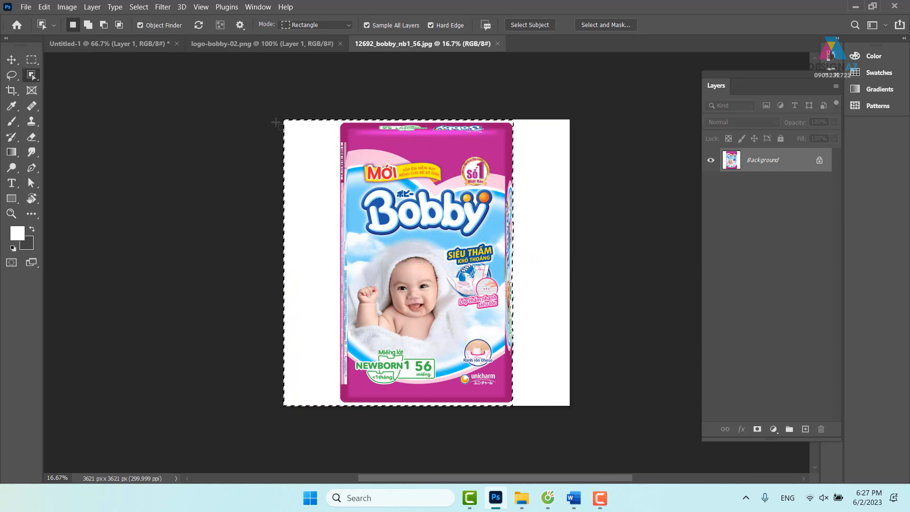
drag(269, 115, 610, 427)
click(402, 167)
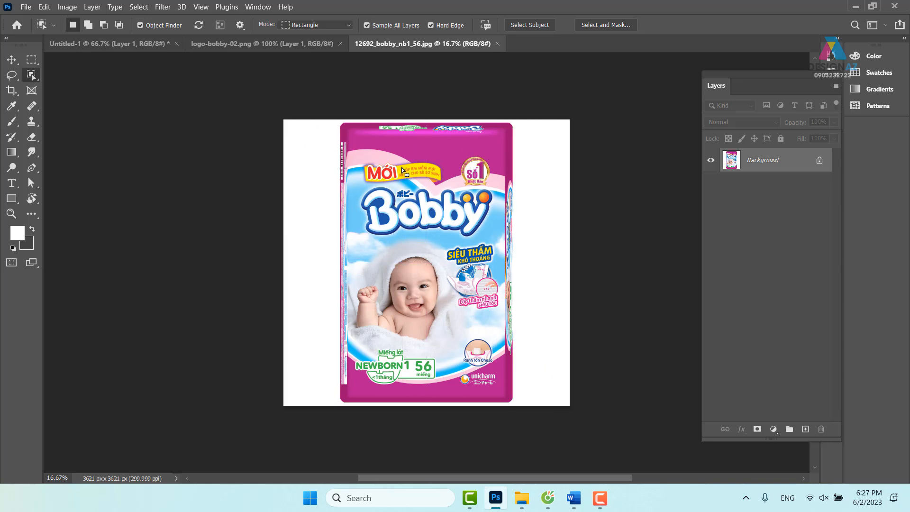
Step: Try to select the diaper pack by brushing over its front and edges with the Quick Selection tool, and clear the selection
right_click(32, 74)
click(81, 89)
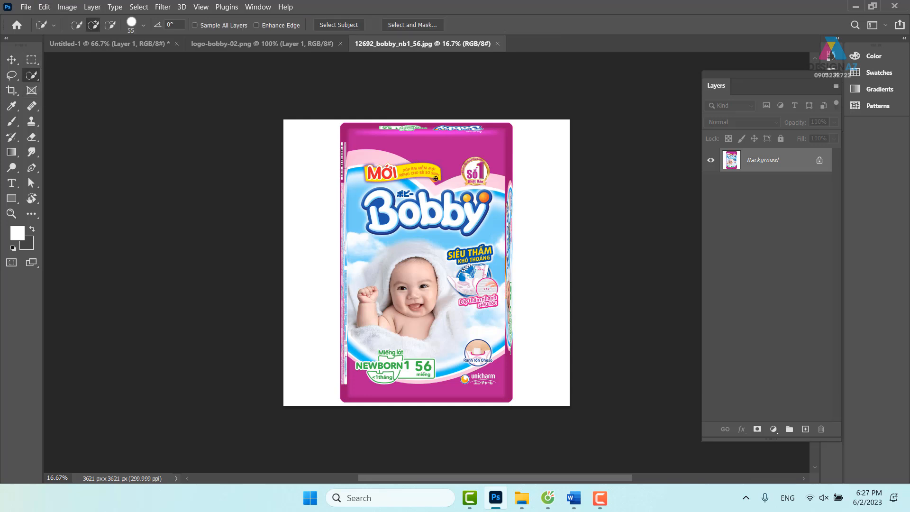
mouse_move(345, 128)
mouse_down()
mouse_move(351, 142)
mouse_move(444, 134)
mouse_up()
drag(486, 154, 436, 369)
mouse_move(359, 387)
mouse_down()
mouse_move(353, 340)
mouse_move(365, 230)
mouse_move(349, 144)
mouse_move(351, 171)
mouse_up()
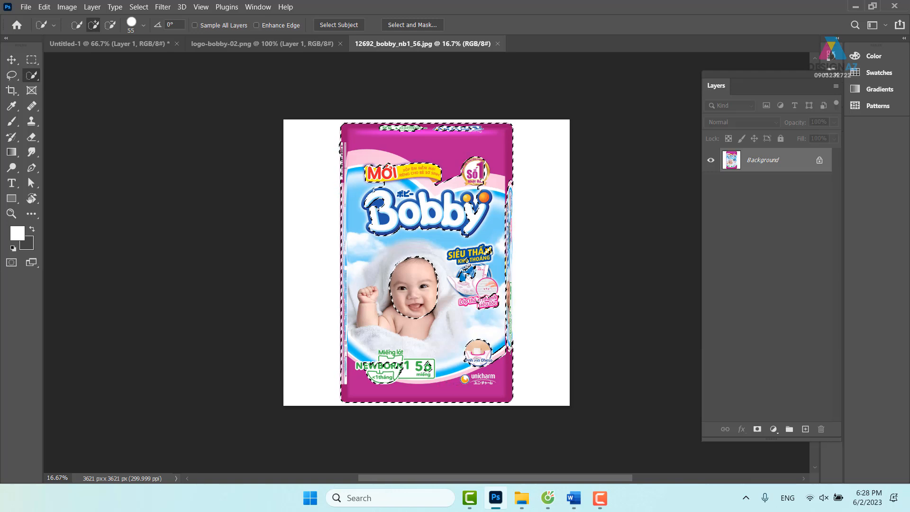
mouse_move(362, 369)
mouse_down()
mouse_move(394, 364)
mouse_move(426, 368)
mouse_up()
drag(491, 348, 515, 366)
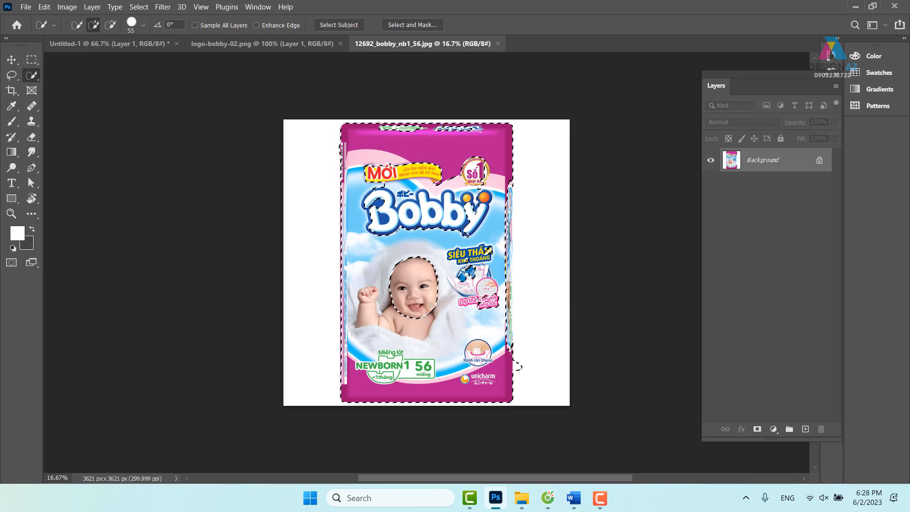
click(422, 263)
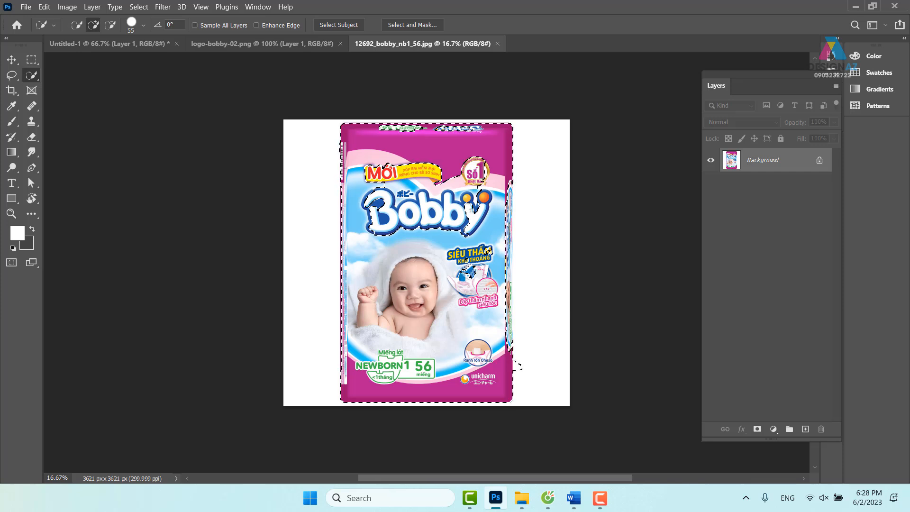
click(431, 218)
mouse_move(435, 186)
mouse_down()
mouse_move(453, 197)
mouse_move(380, 165)
mouse_up()
drag(476, 174, 466, 205)
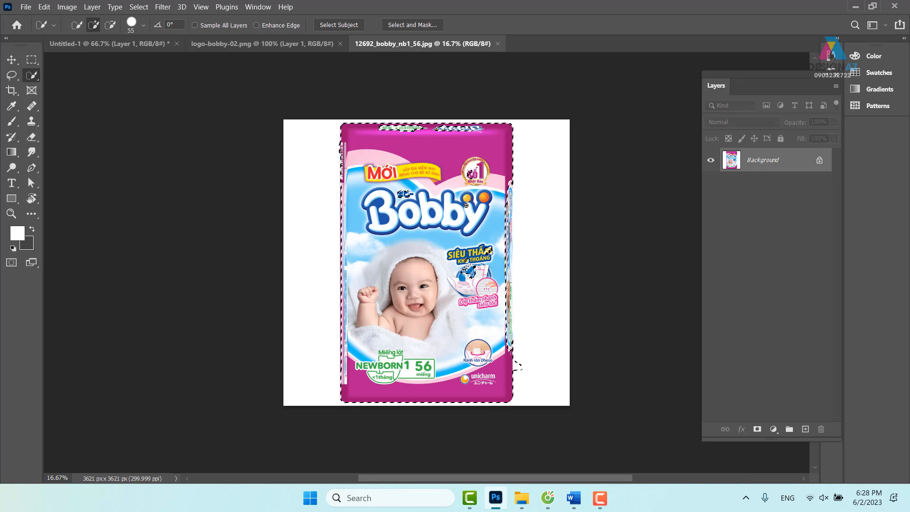
drag(470, 274, 490, 250)
drag(406, 201, 394, 191)
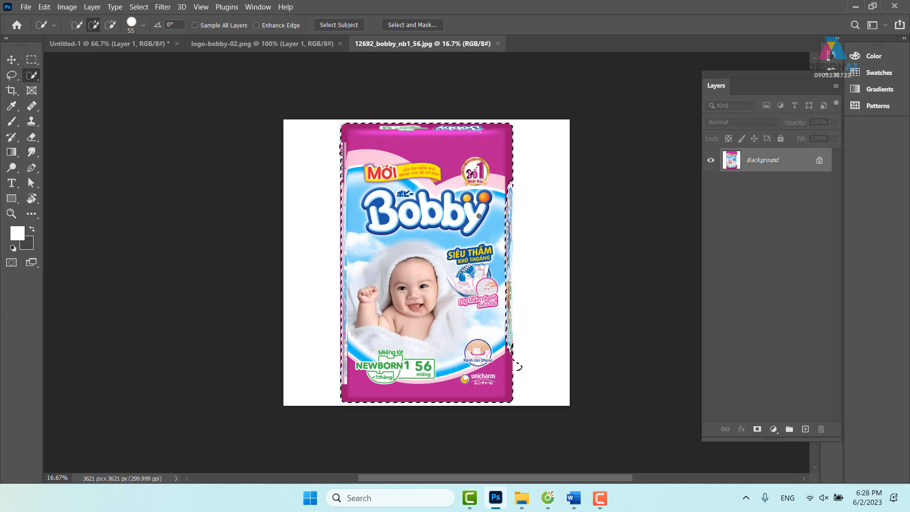
key(ctrl+d)
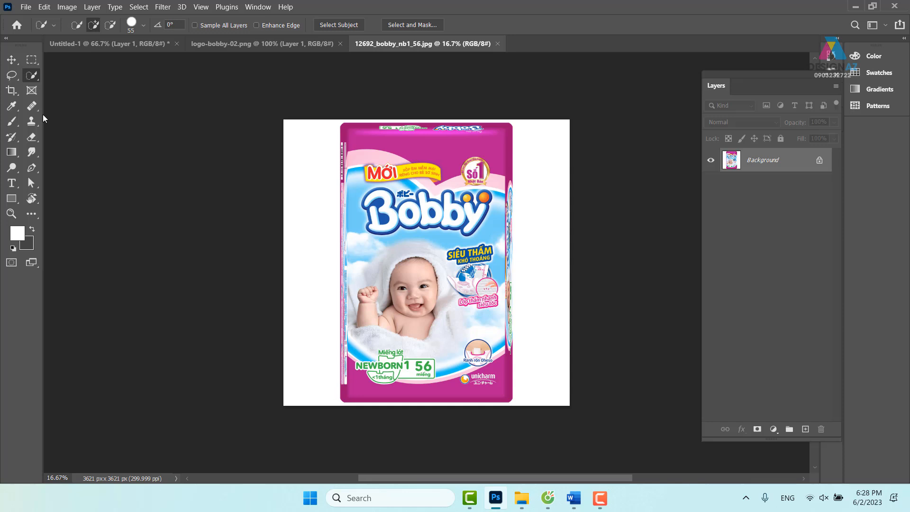
Step: Trace the diaper pack's left, upper and right edges with the Magnetic Lasso
click(12, 75)
right_click(11, 75)
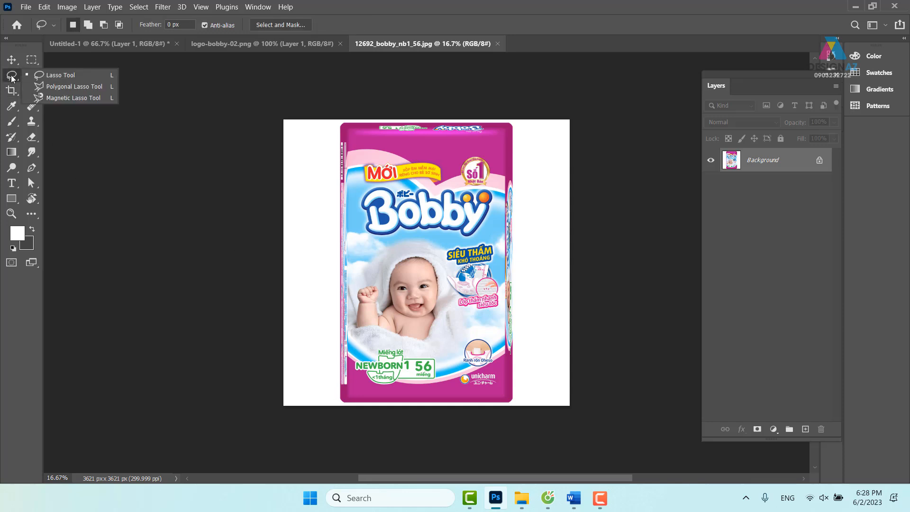
click(96, 99)
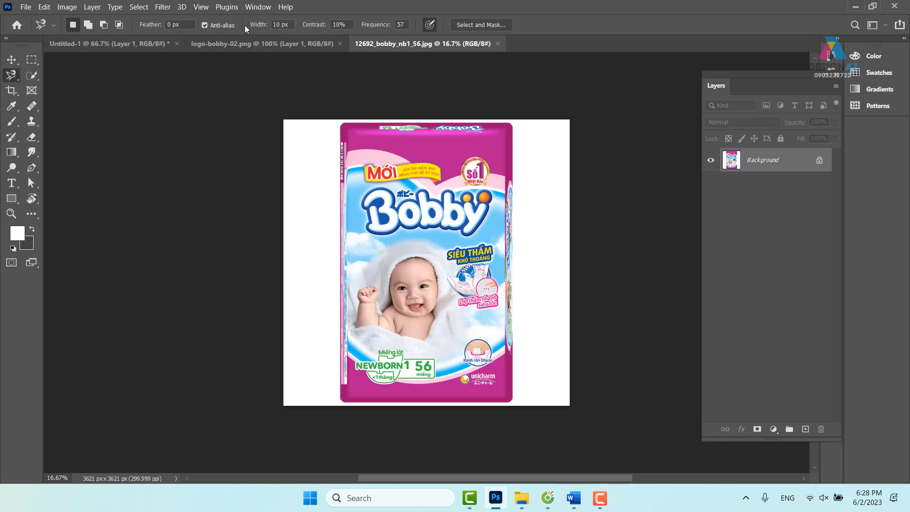
click(340, 374)
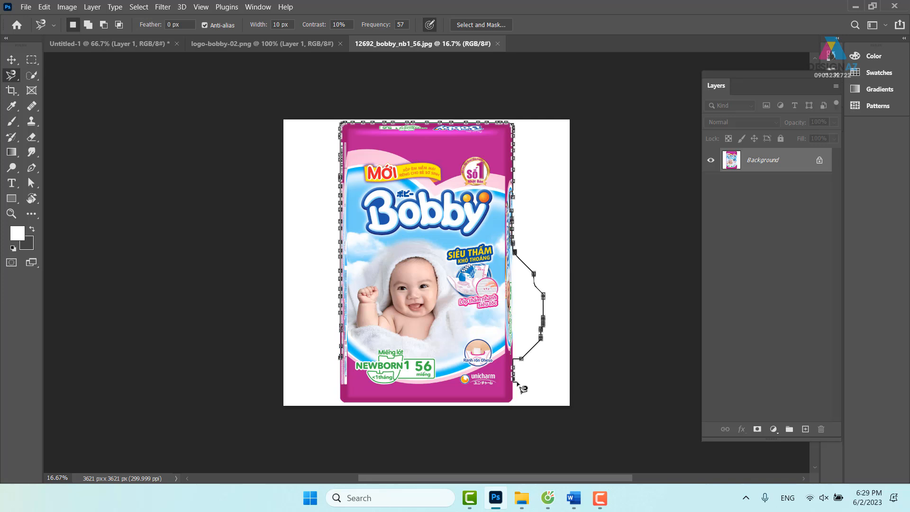
Step: Remove the lasso's stray anchor points beside the pack's right edge, retrace the rest of the outline and close it into a selection
key(BackSpace)
key(BackSpace)
key(BackSpace)
key(BackSpace)
key(BackSpace)
key(BackSpace)
key(BackSpace)
key(BackSpace)
key(BackSpace)
key(BackSpace)
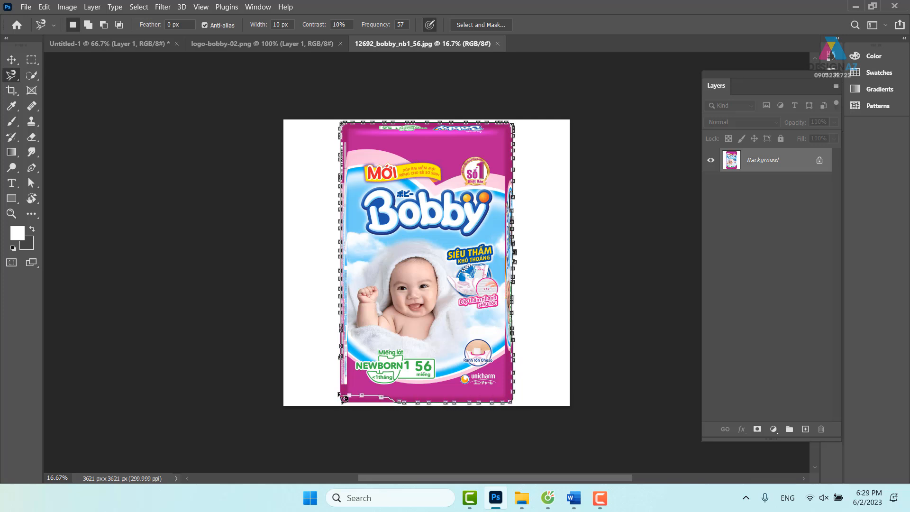
double_click(341, 358)
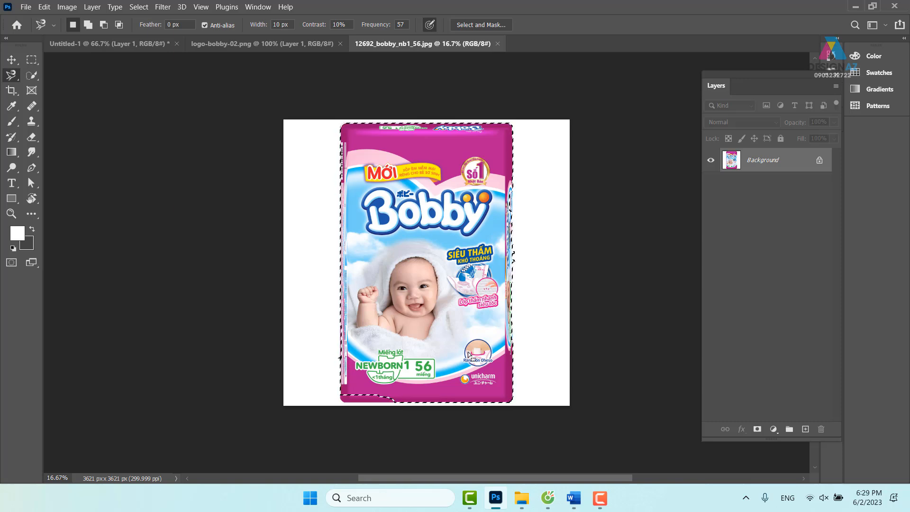
Step: Inspect the lasso selection closely along the pack's right edge and clear it
key(ctrl+plus)
key(ctrl+plus)
key(ctrl+plus)
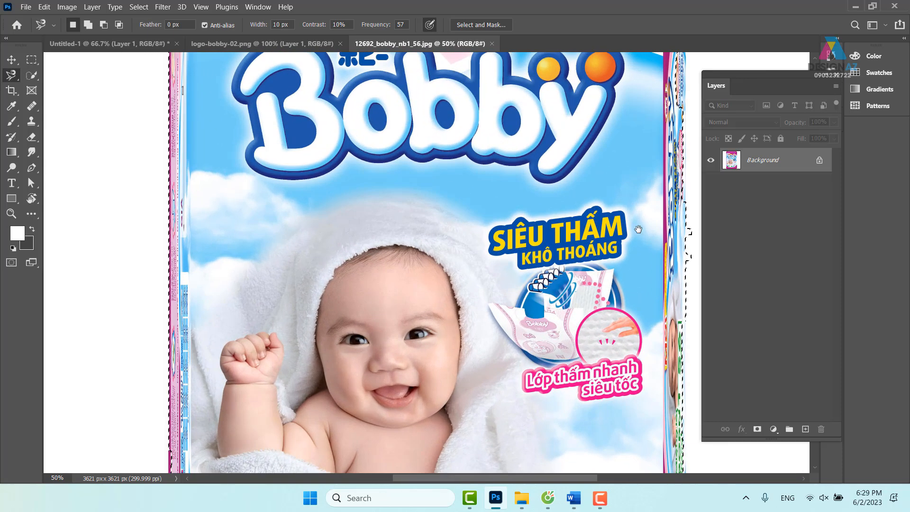
drag(635, 282, 408, 206)
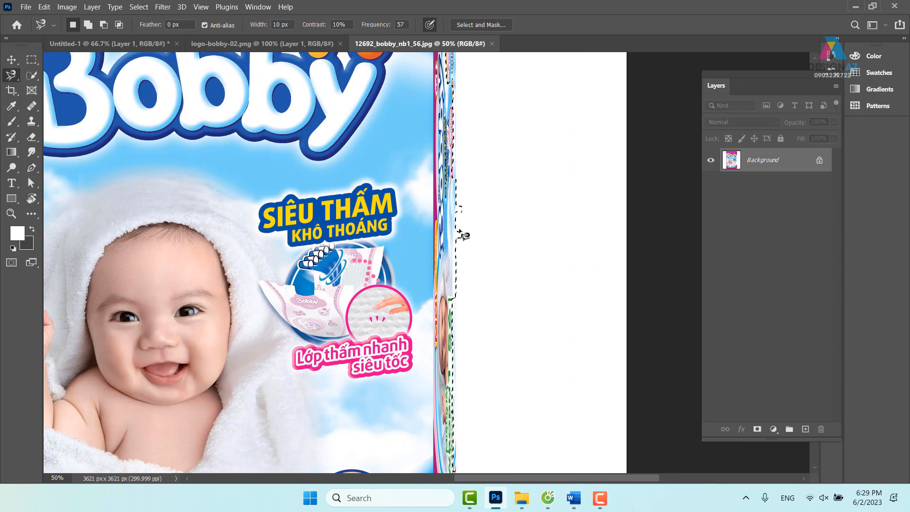
key(ctrl+d)
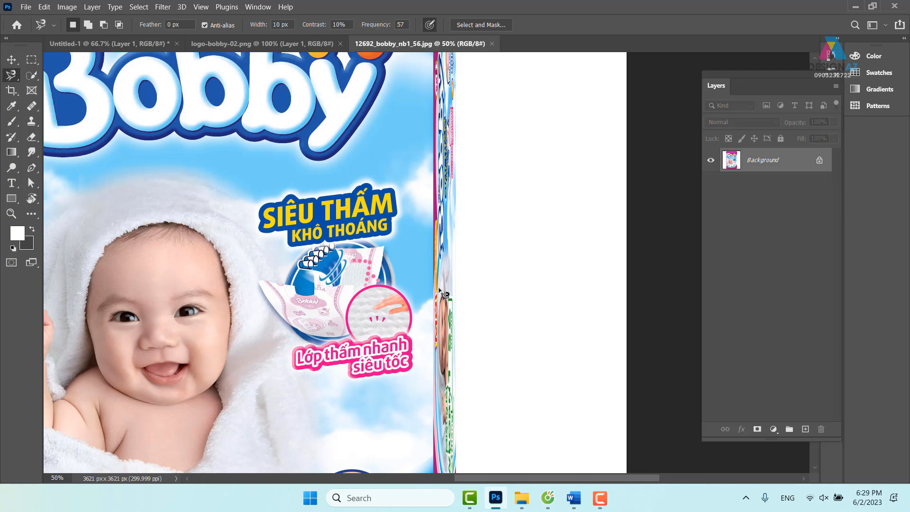
Step: Draw a straight Pen path segment along the pack's lower edge, from the lower-right corner's curve to the lower-left one
drag(294, 334, 356, 147)
drag(294, 347, 417, 222)
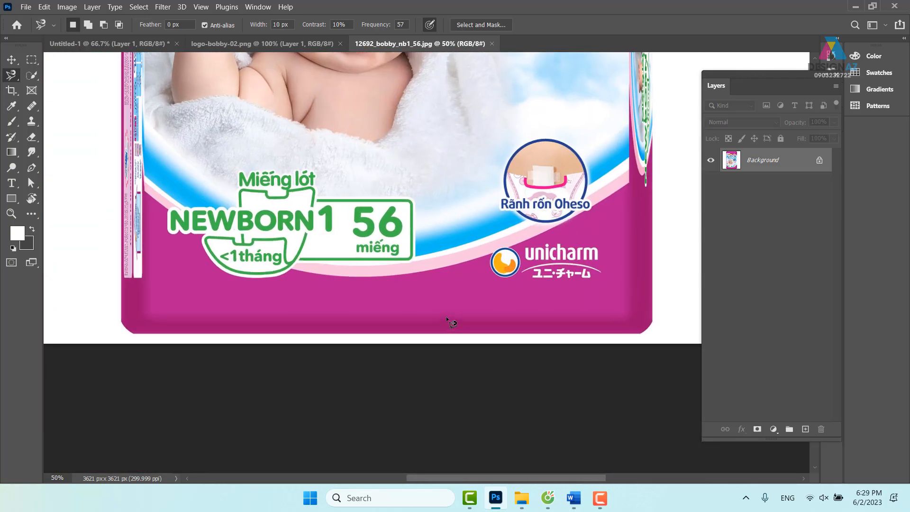
key(ctrl+1)
drag(457, 341, 417, 226)
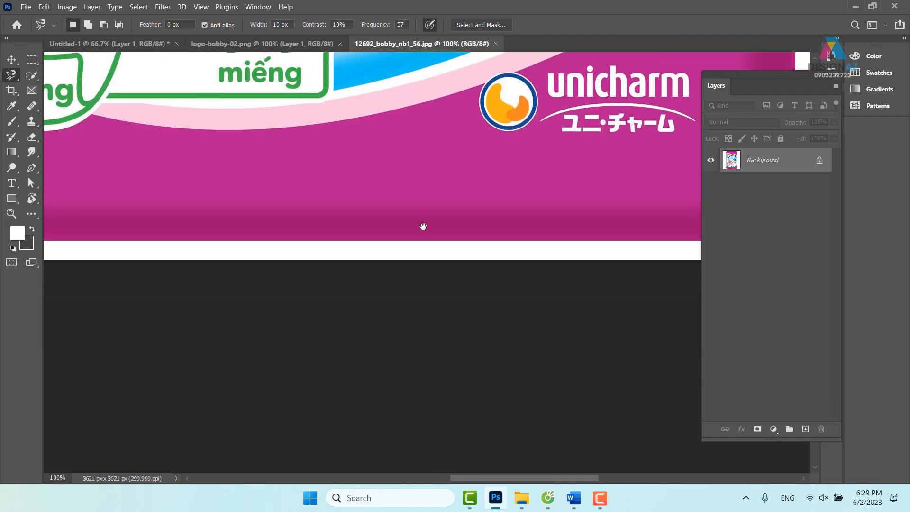
key(p)
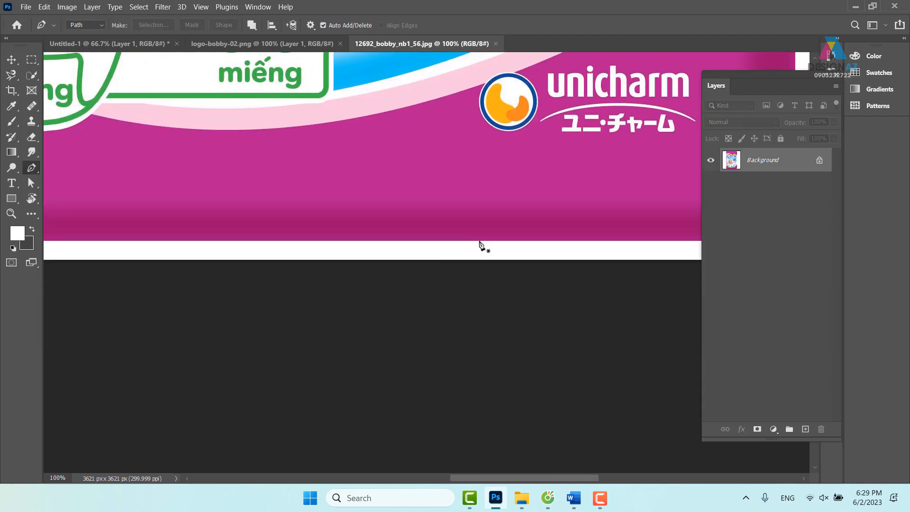
drag(370, 215, 286, 206)
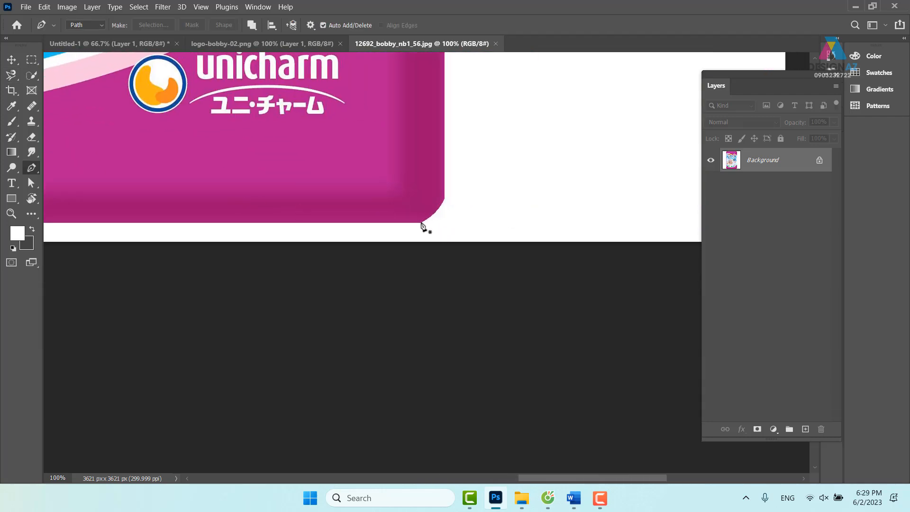
click(421, 222)
drag(395, 216, 706, 255)
drag(217, 224, 424, 223)
click(104, 261)
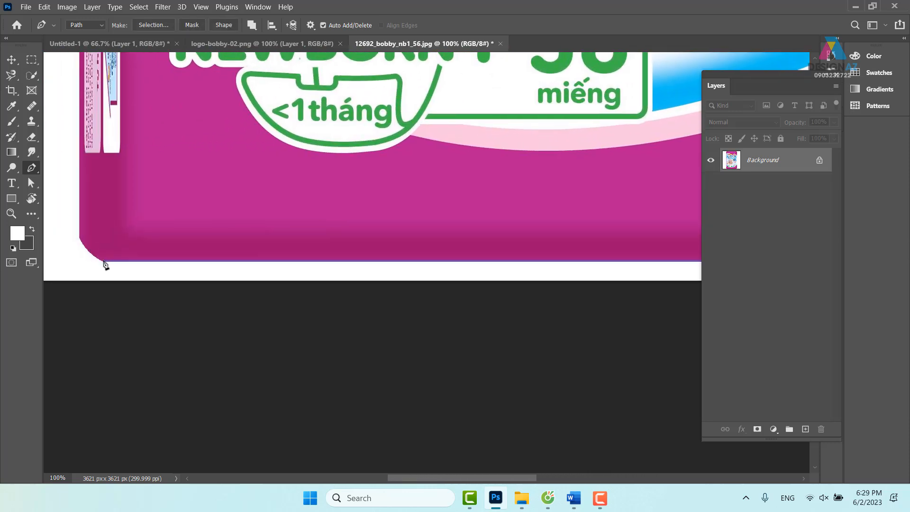
Step: Extend the Pen path around the lower-left corner, up the pack's left edge and around the upper-left corner
drag(78, 220, 78, 188)
drag(100, 113, 178, 476)
drag(232, 61, 215, 471)
drag(199, 222, 183, 338)
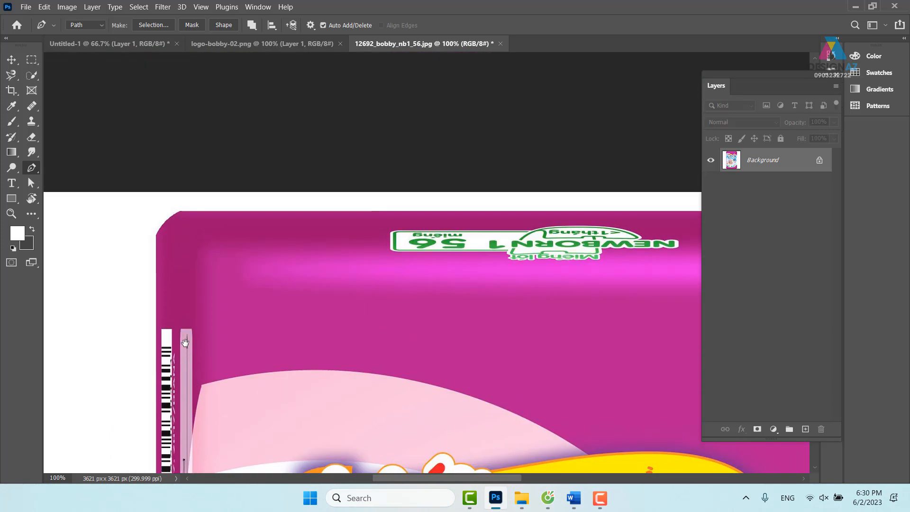
click(156, 241)
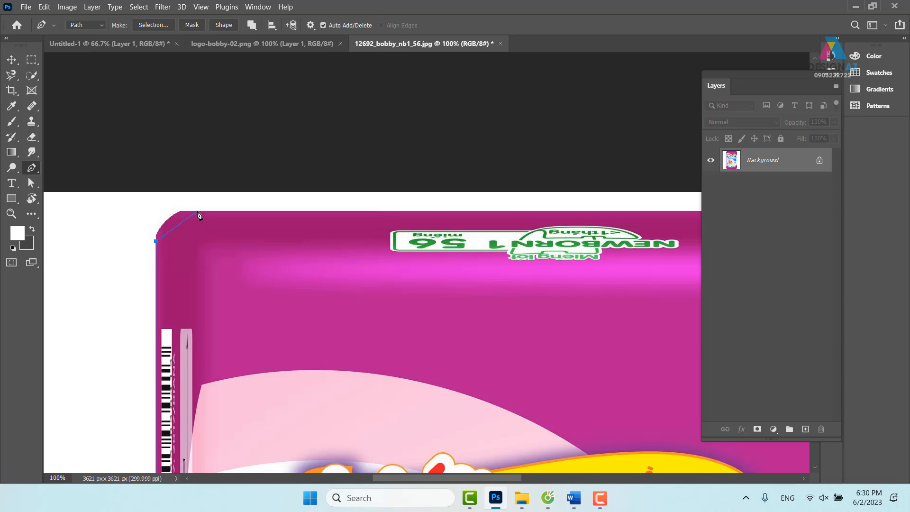
drag(193, 210, 223, 212)
Step: Continue the Pen path along the pack's upper edge and around its upper-right corner
drag(548, 221, 194, 224)
drag(659, 232, 421, 233)
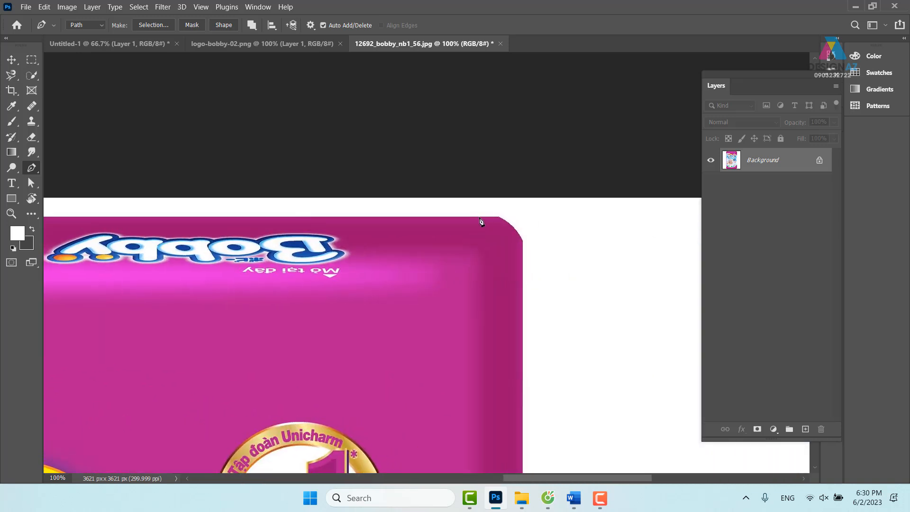
click(522, 253)
drag(523, 258, 524, 218)
Step: Run the Pen path down the pack's right edge and close it with a curve at the lower-right corner
scroll(523, 218, down, 20)
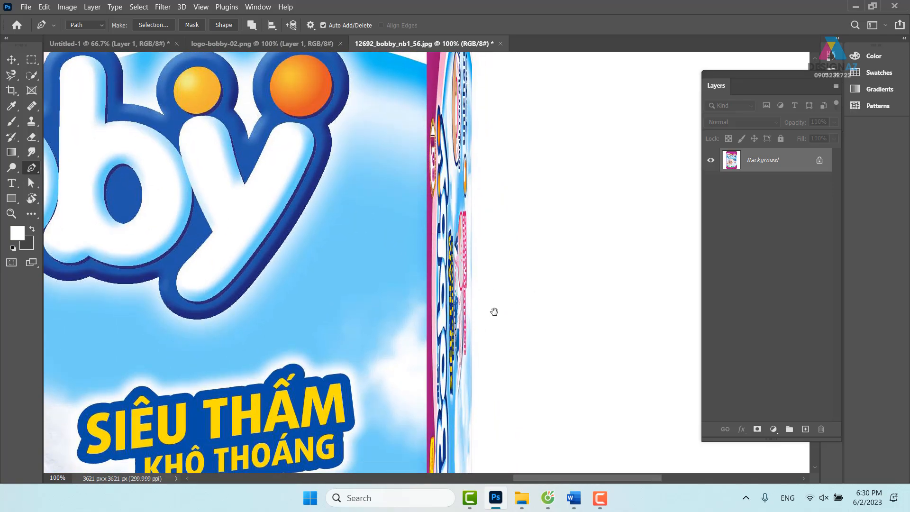
scroll(502, 229, down, 10)
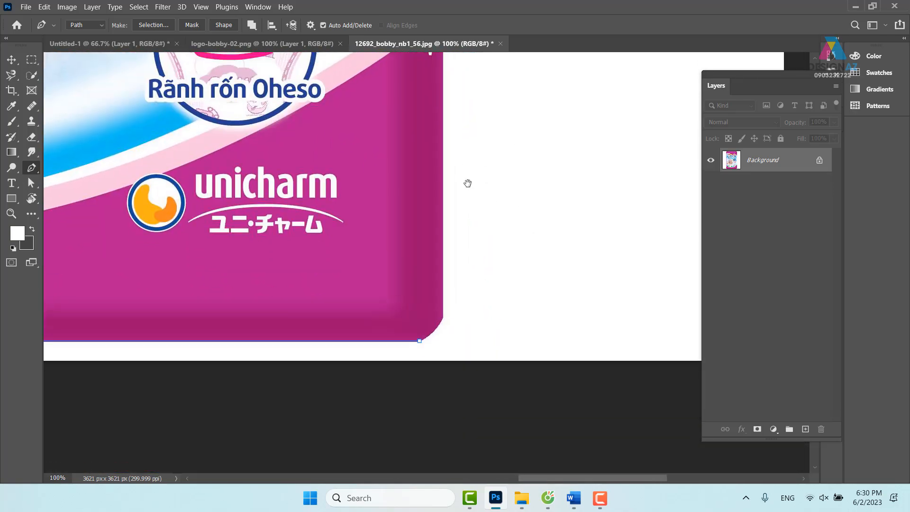
click(443, 308)
drag(419, 341, 393, 356)
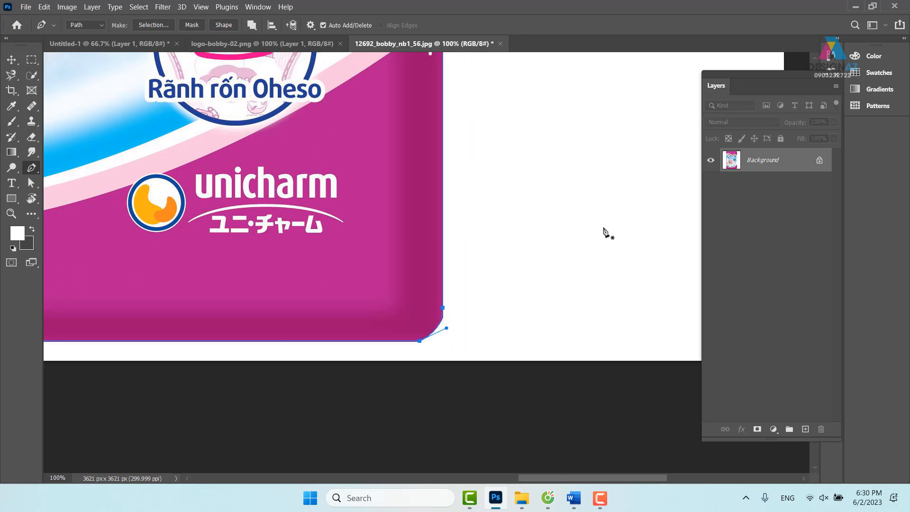
Step: Convert the closed pack path to a selection and copy the selected pack to a new layer
key(ctrl+Return)
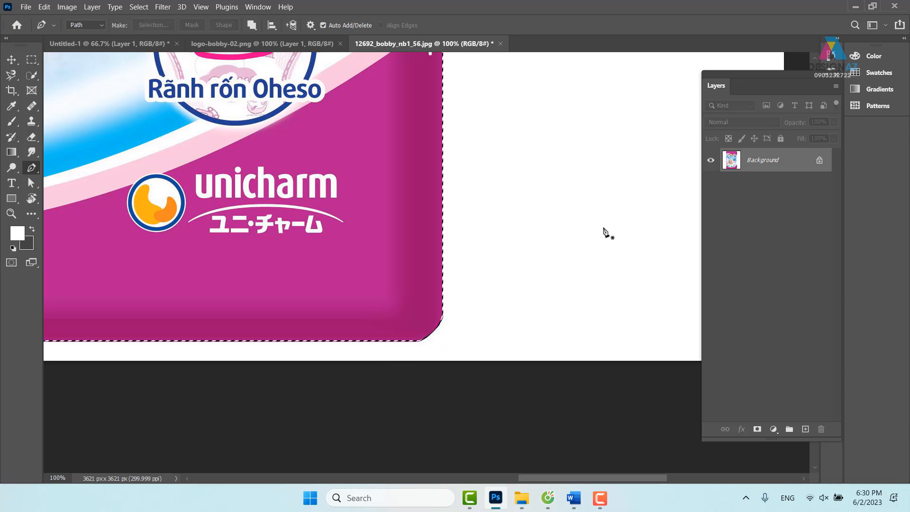
key(ctrl+minus)
key(ctrl+minus)
key(ctrl+minus)
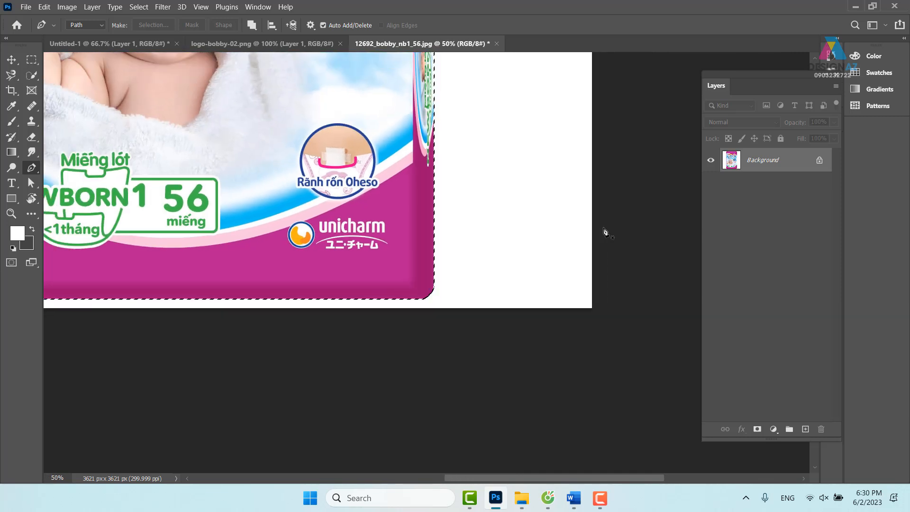
drag(301, 142, 414, 229)
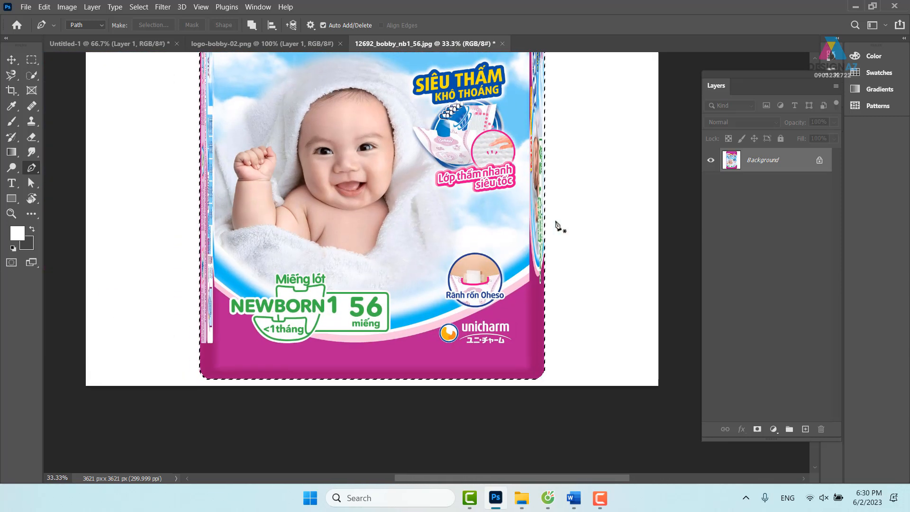
key(ctrl+j)
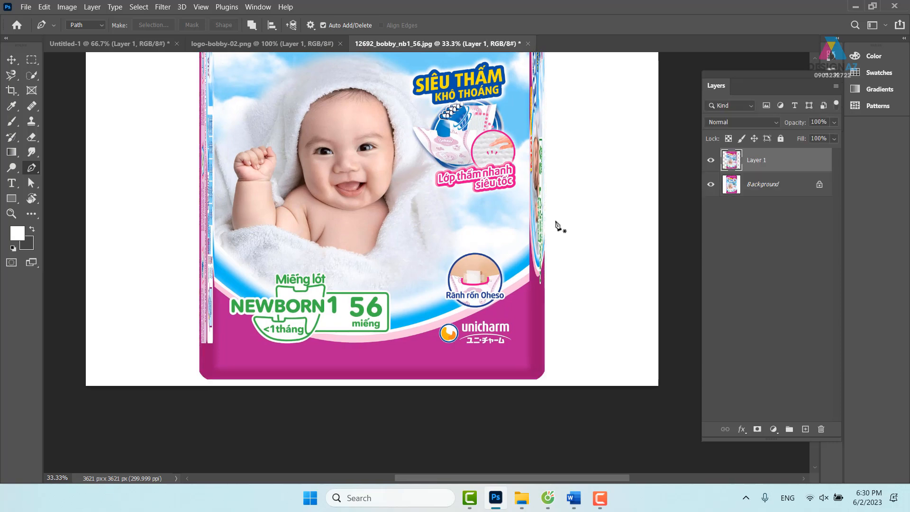
Step: Shift the cut-out pack layer sideways off the original pack to check the cut-out
key(v)
drag(408, 186, 514, 166)
mouse_move(330, 174)
mouse_down()
mouse_move(319, 186)
mouse_move(356, 172)
mouse_move(347, 182)
mouse_up()
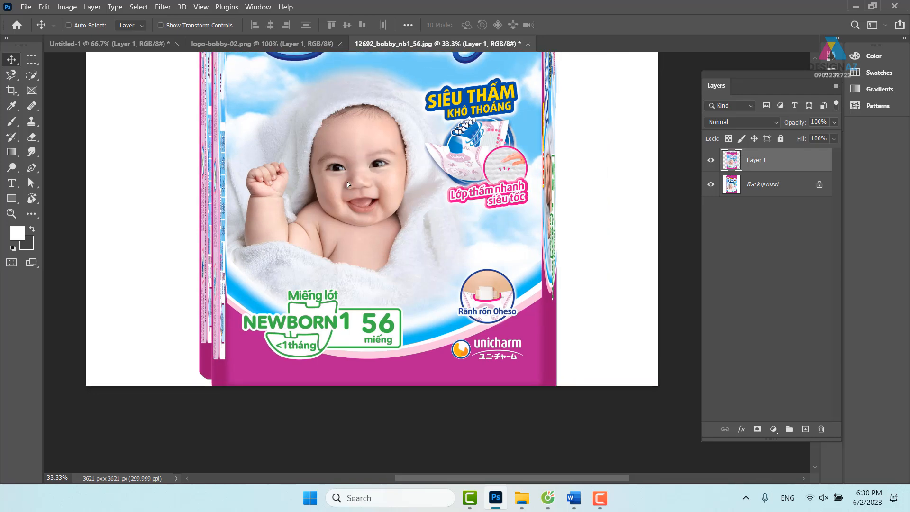
drag(339, 146, 381, 151)
Step: Save the pack document as the Photoshop file 12692_bobby_nb1_56 in the bỉm trẻ con folder
key(ctrl+s)
key(Return)
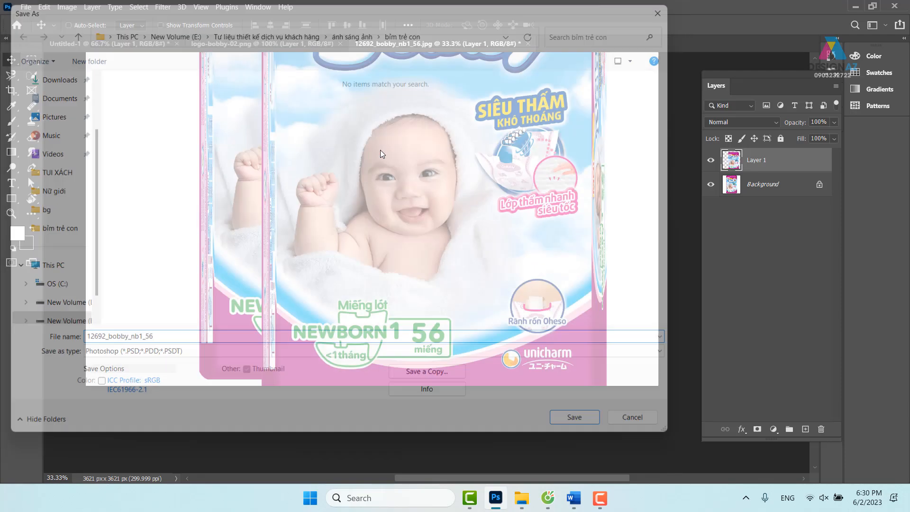
key(Return)
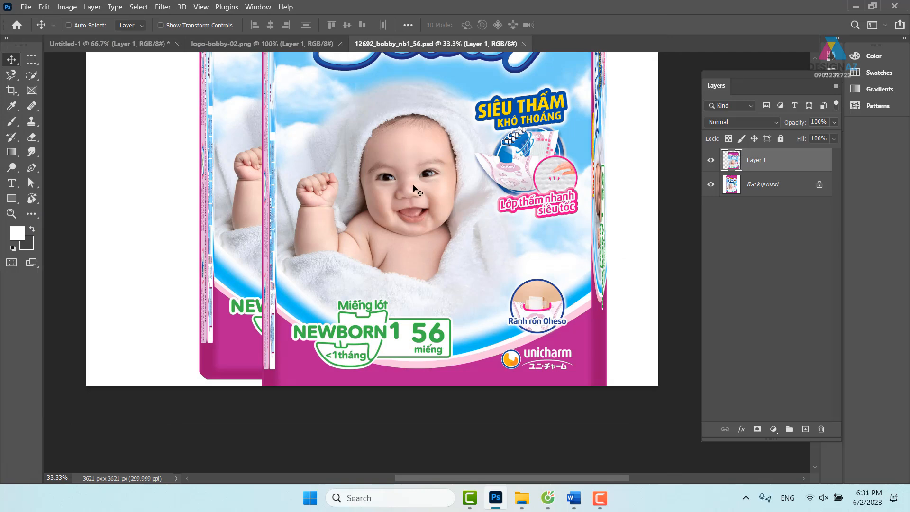
Step: Try placing the full-size cut-out pack in the ad document, reposition it and delete that copy
drag(399, 116, 478, 229)
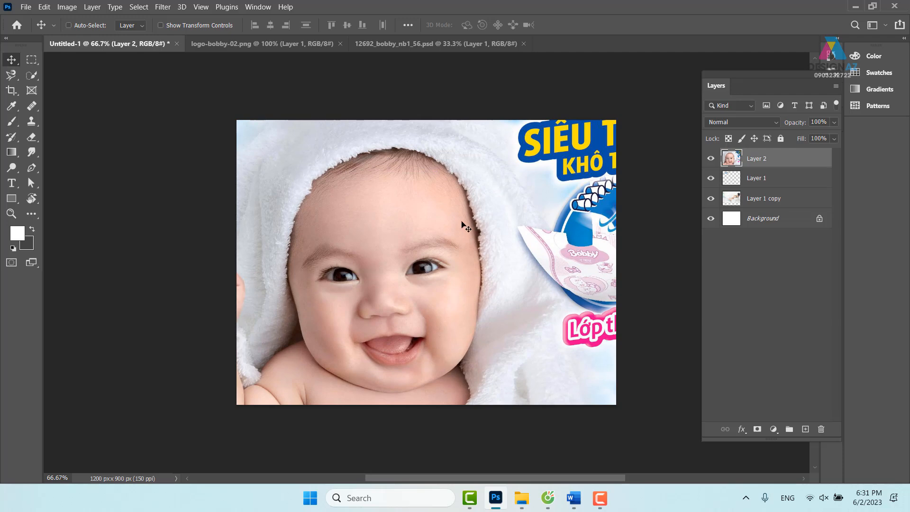
drag(463, 242, 444, 247)
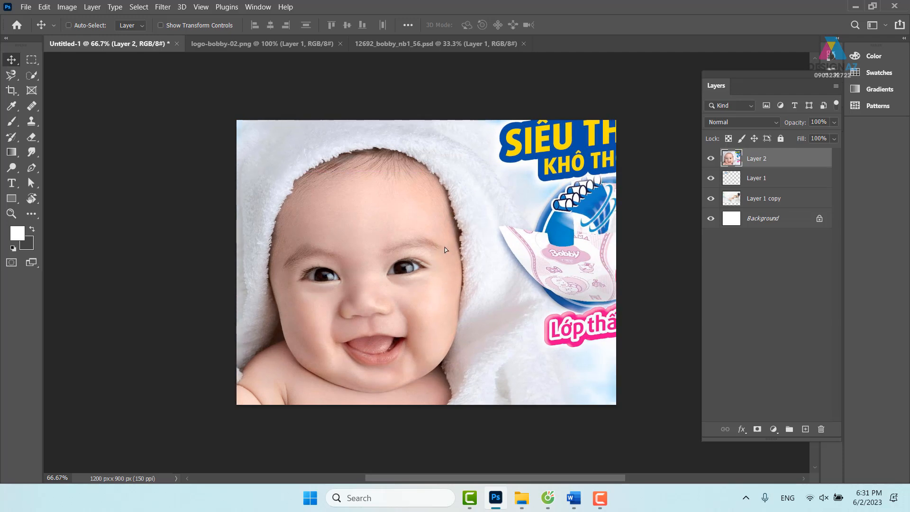
key(Delete)
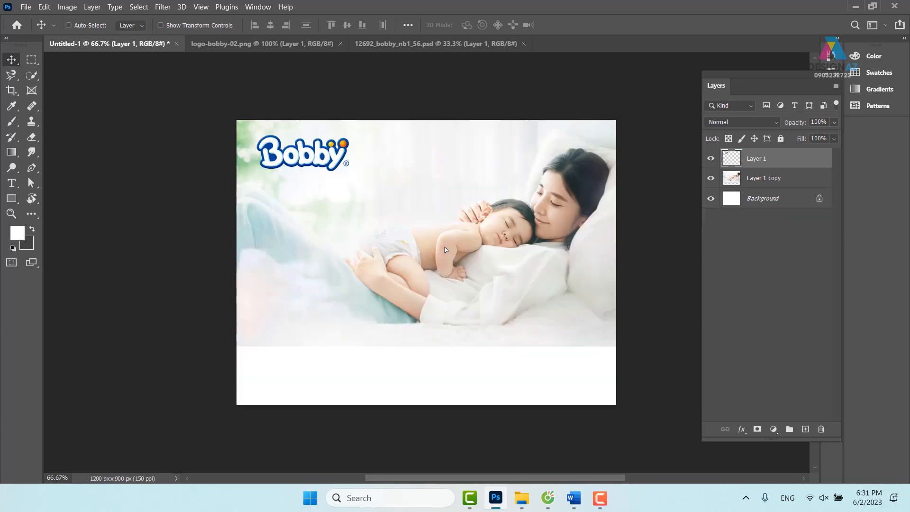
Step: Return to 12692_bobby_nb1_56.psd and undo the moves of the cut-out pack layer
click(450, 43)
drag(400, 233, 379, 214)
key(ctrl+z)
key(ctrl+z)
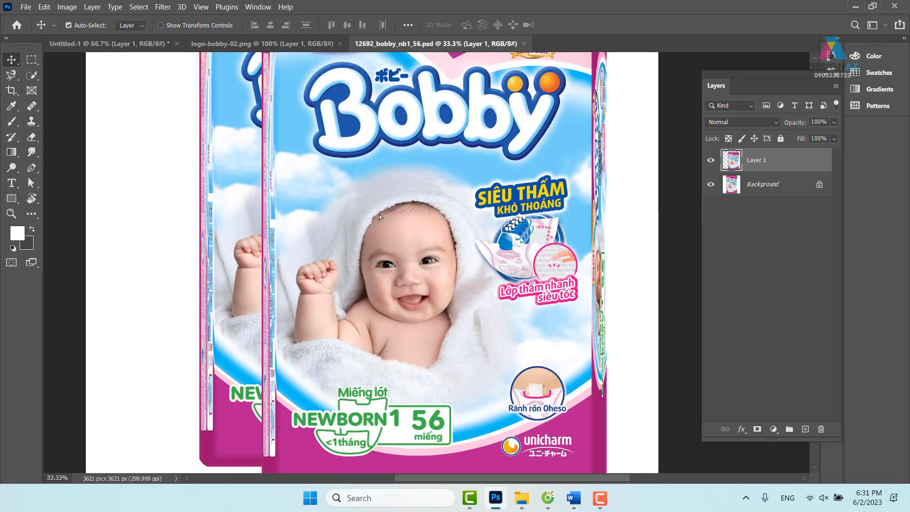
Step: Add a layer directly above the Background and fill it with the magenta sampled from the pack's lower part
click(771, 189)
click(805, 428)
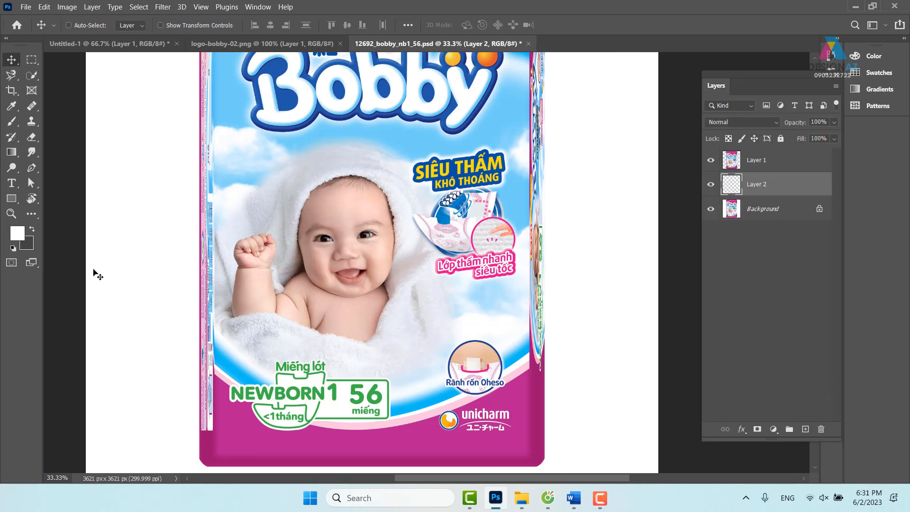
click(22, 238)
click(236, 434)
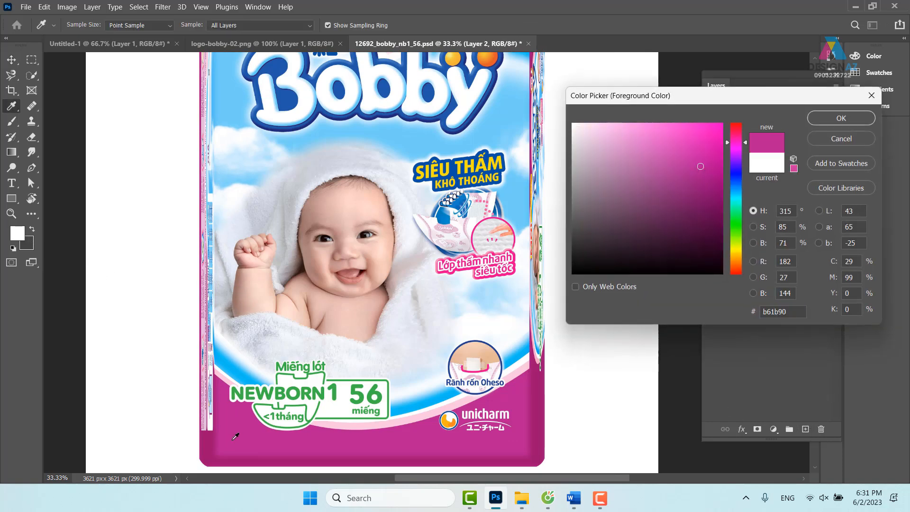
click(841, 118)
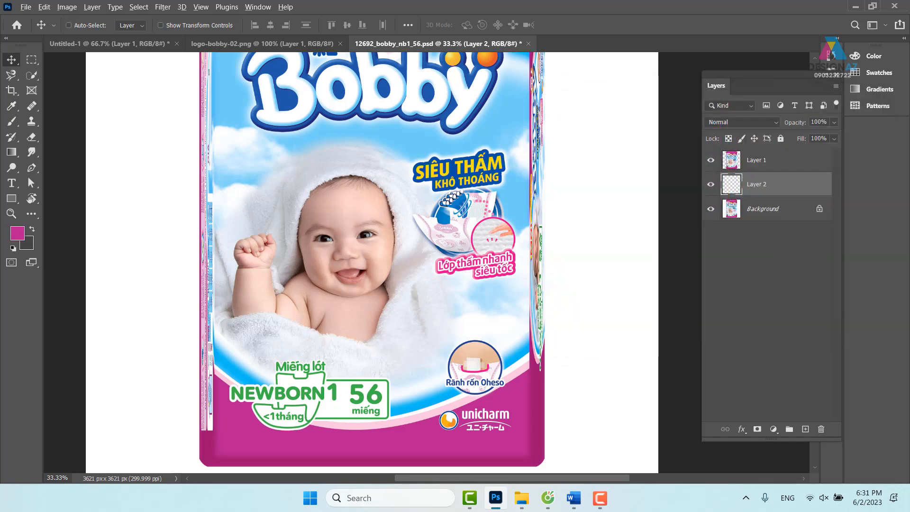
key(alt+BackSpace)
Step: Inspect the cut-out's upper edge closely against the magenta fill and select the cut-out pack's layer
drag(354, 188, 378, 360)
drag(362, 179, 350, 249)
key(ctrl+plus)
key(ctrl+plus)
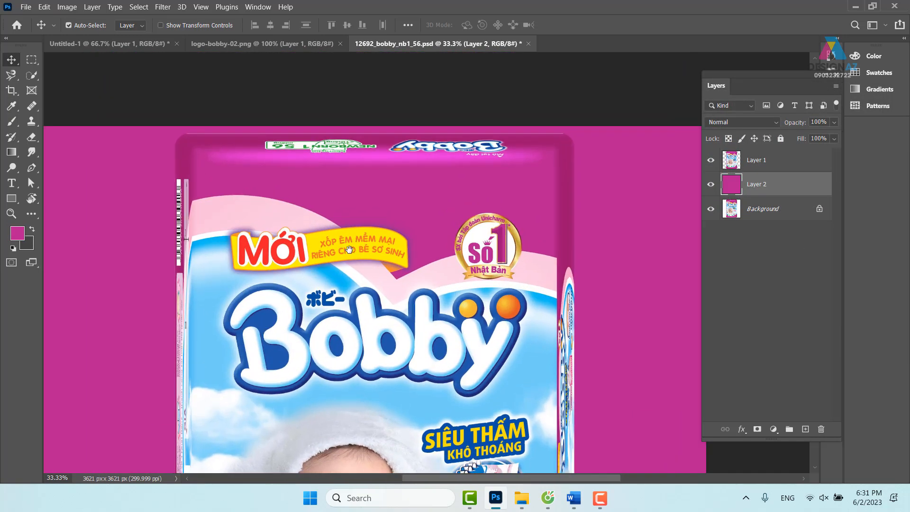
drag(264, 220, 260, 316)
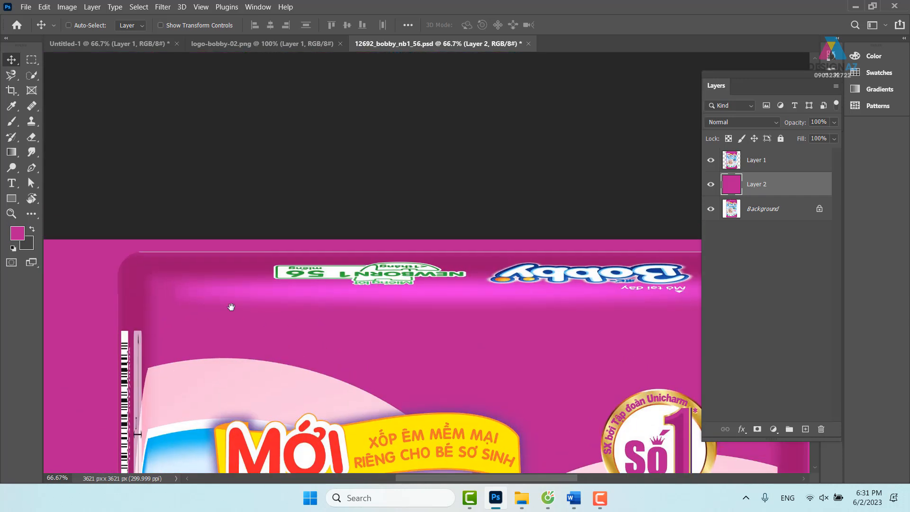
drag(333, 309, 279, 277)
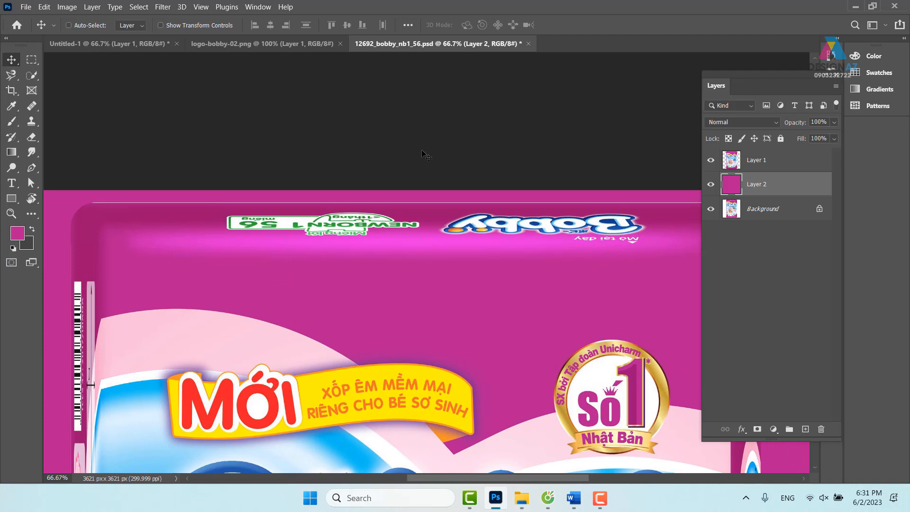
right_click(281, 253)
click(285, 256)
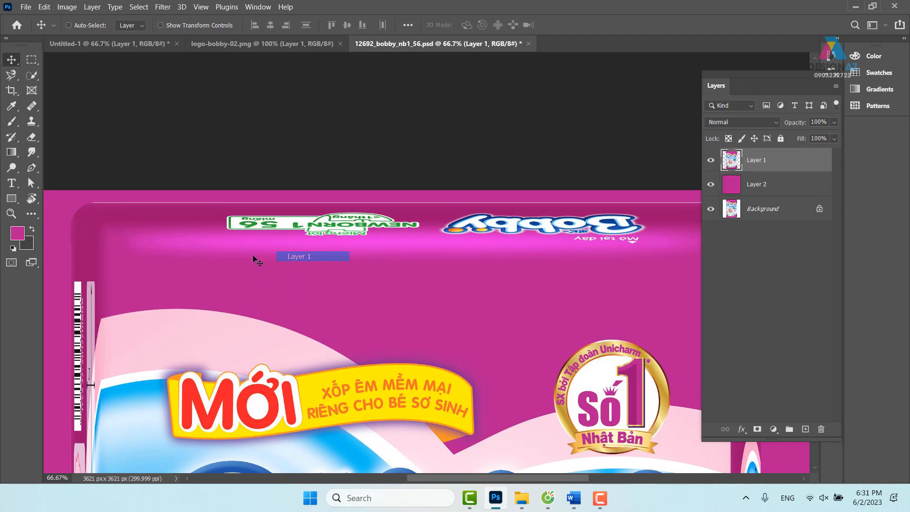
drag(254, 255, 268, 266)
key(ctrl)
key(ctrl+z)
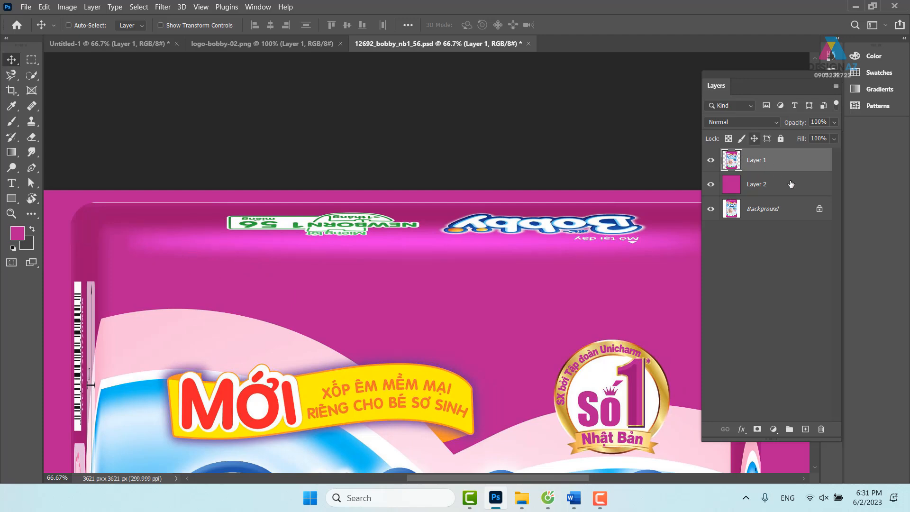
Step: Add a layer above the cut-out and brush the sampled edge magenta over the white line at its upper-left edge
click(805, 429)
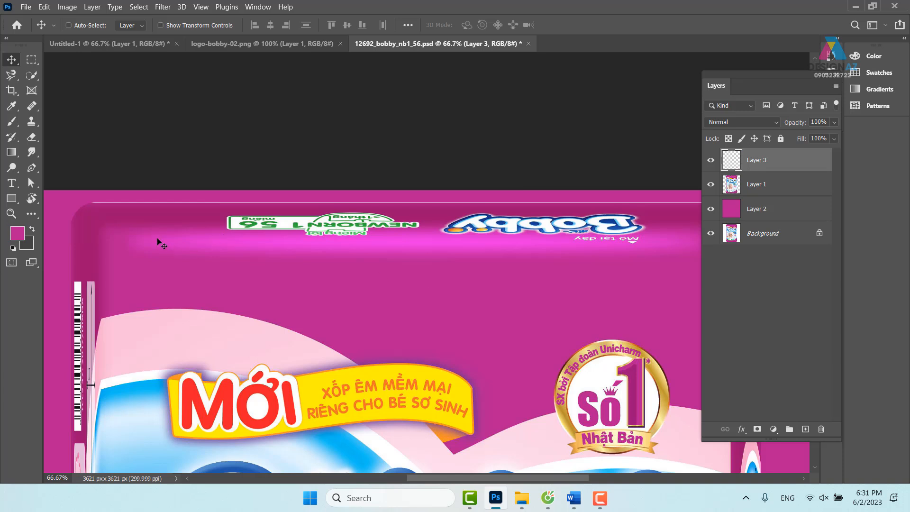
key(i)
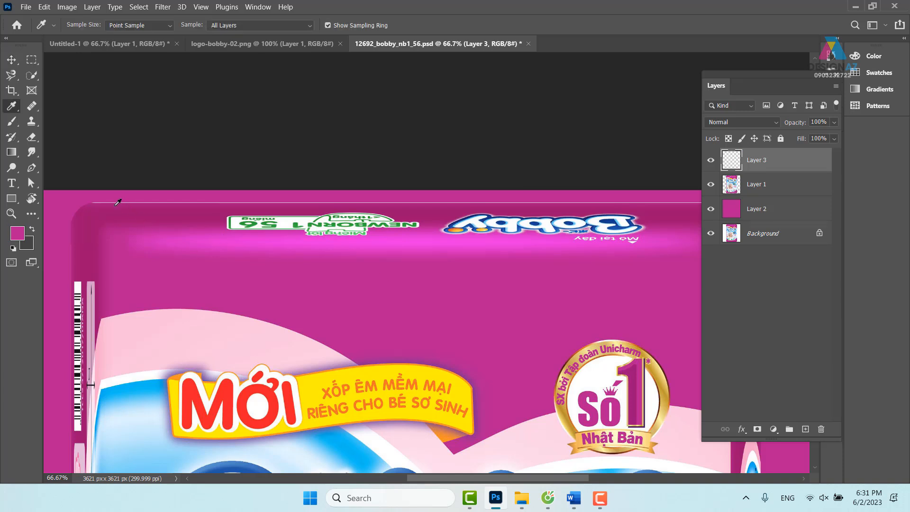
click(117, 202)
key(b)
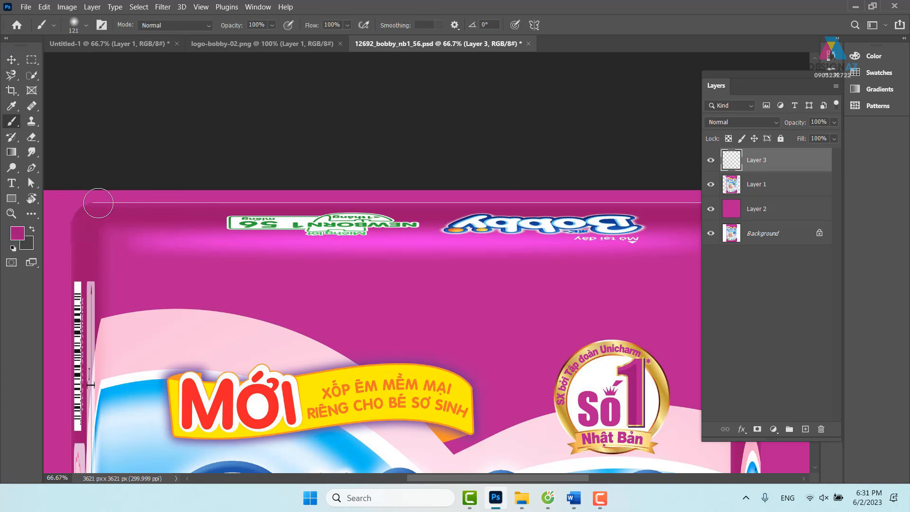
drag(93, 200, 192, 199)
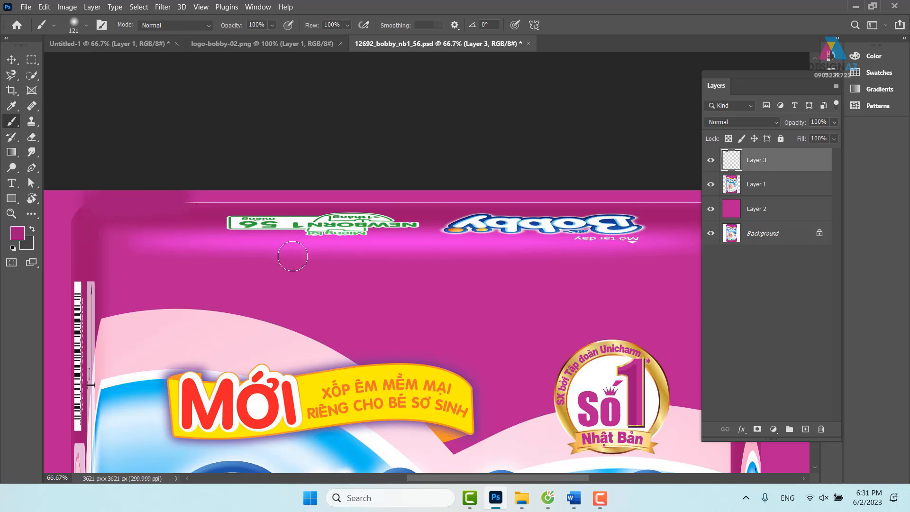
Step: Clip the retouching layer to the cut-out pack and brush over the rest of the white line along its upper edge
click(12, 60)
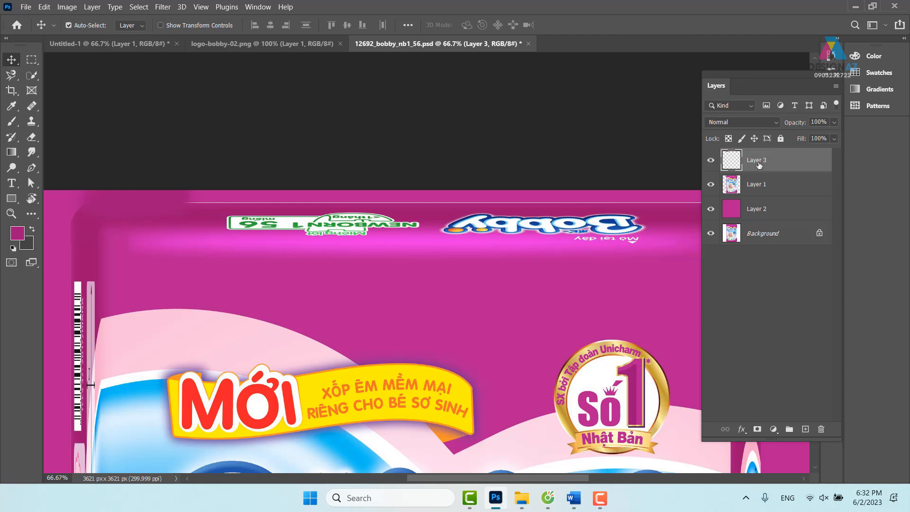
key(ctrl+alt+g)
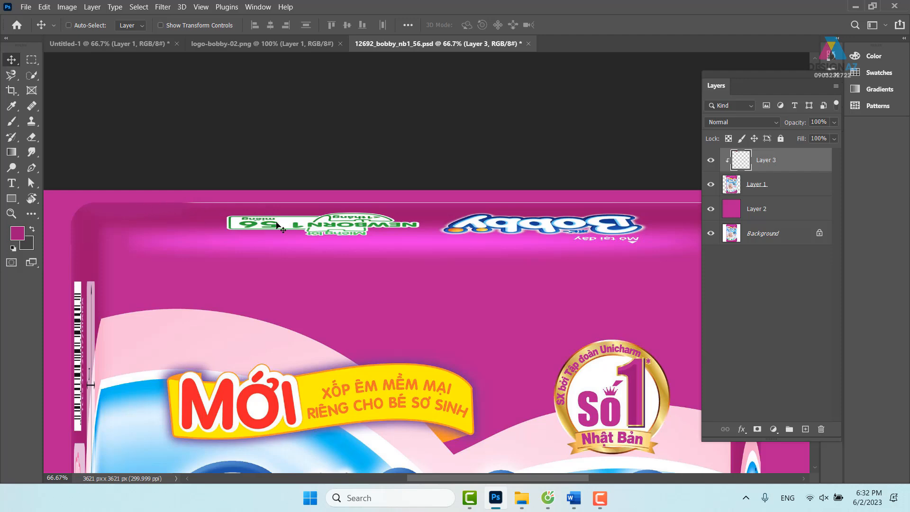
key(b)
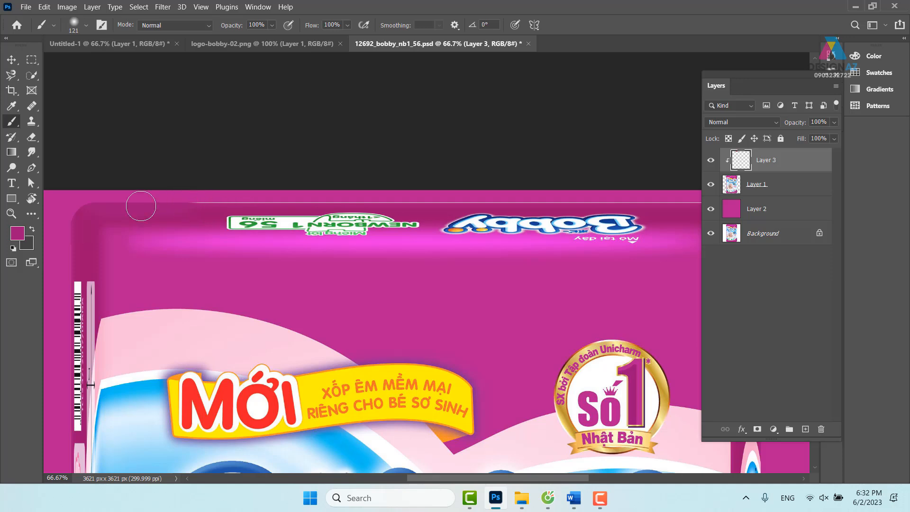
drag(546, 207, 144, 208)
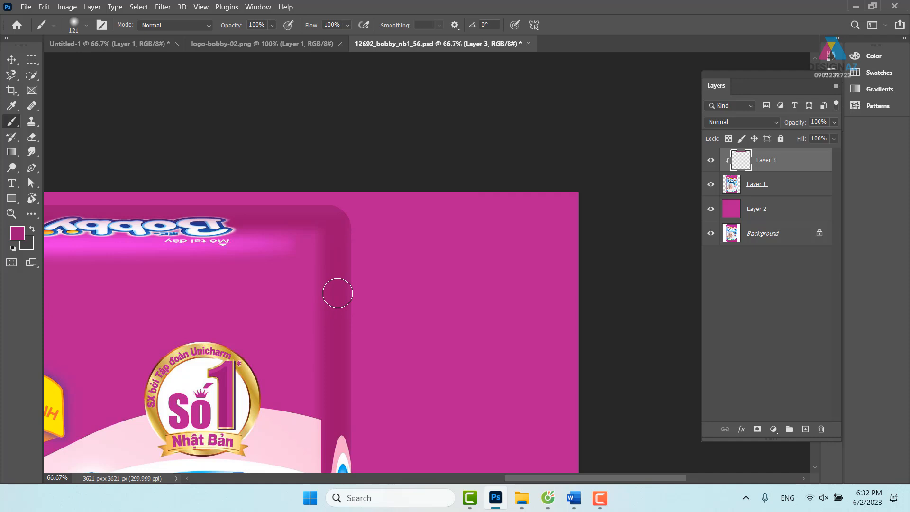
key(ctrl+minus)
key(ctrl+minus)
key(ctrl+minus)
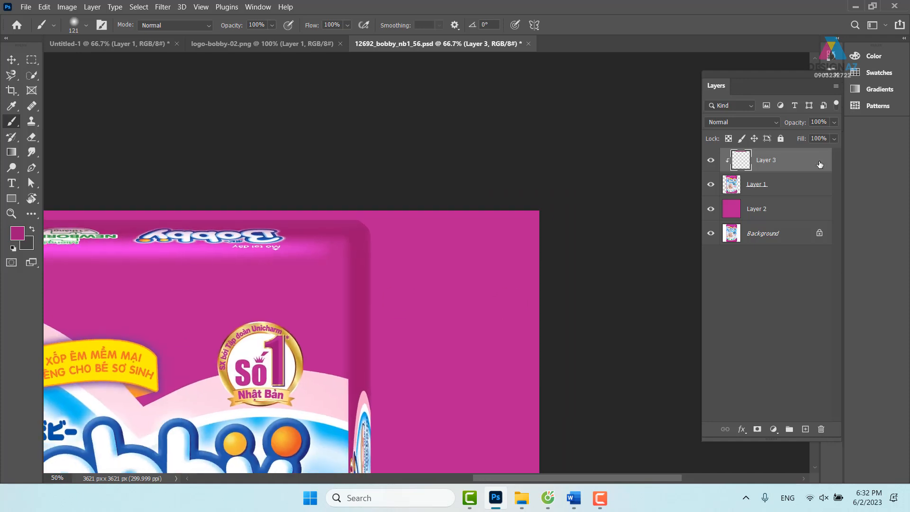
drag(362, 278, 460, 227)
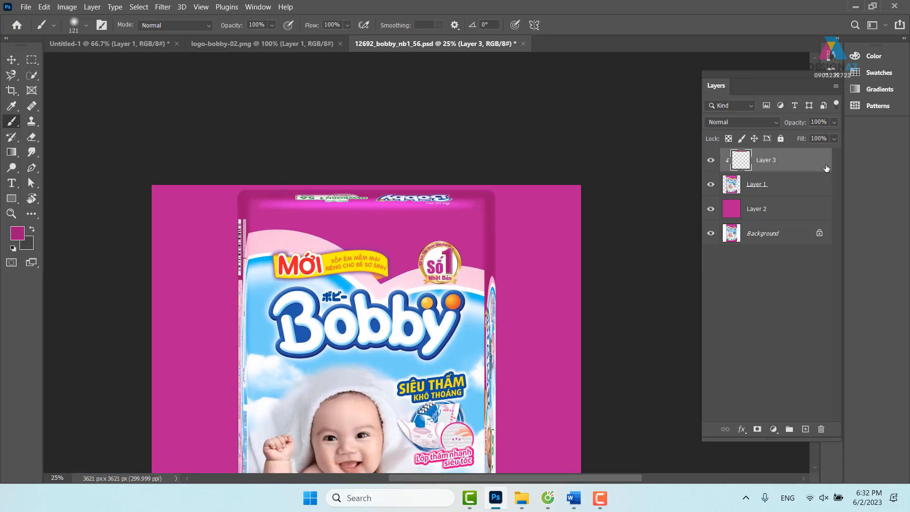
Step: Merge the retouching layer with the cut-out pack's layer and copy the merged pack into the Untitled-1 ad document
shift+click(785, 185)
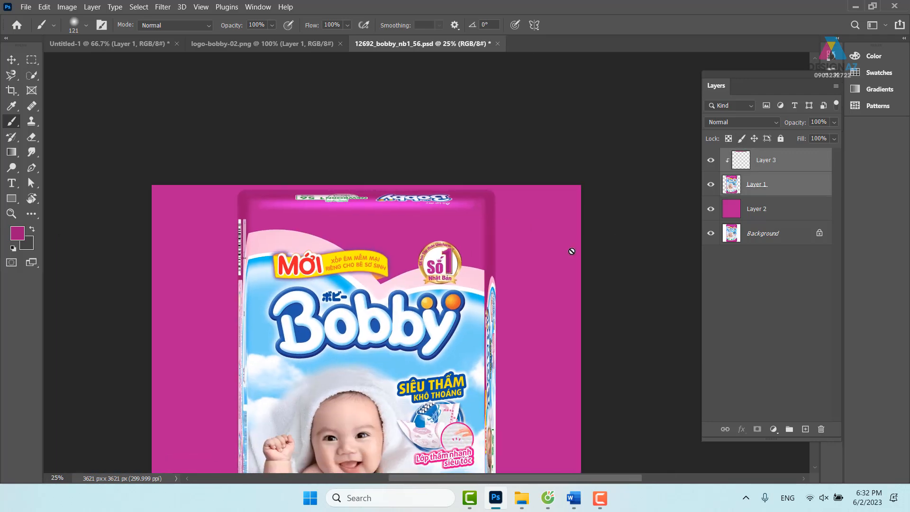
key(ctrl+e)
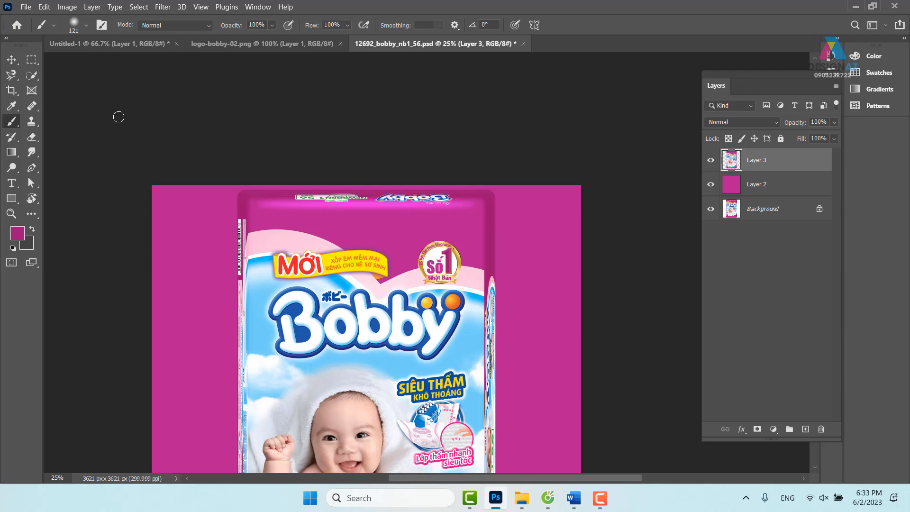
click(12, 60)
right_click(445, 270)
click(468, 258)
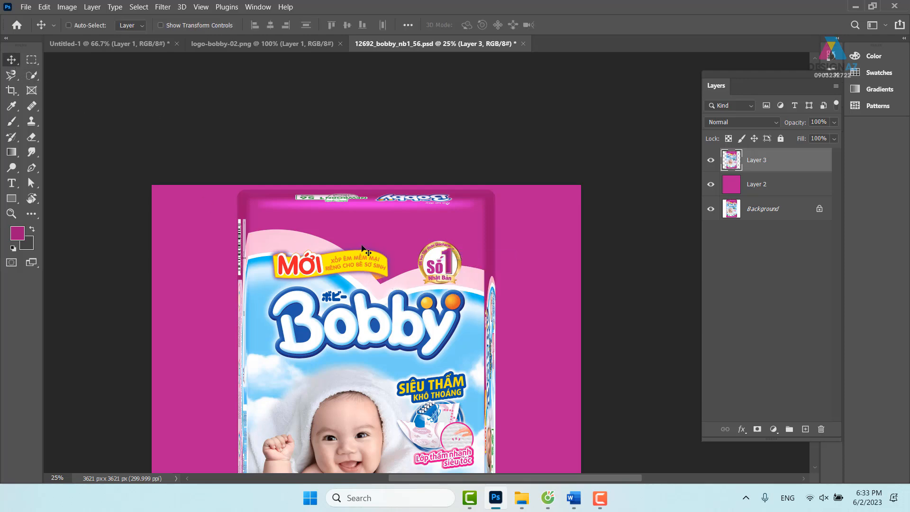
drag(379, 273, 130, 47)
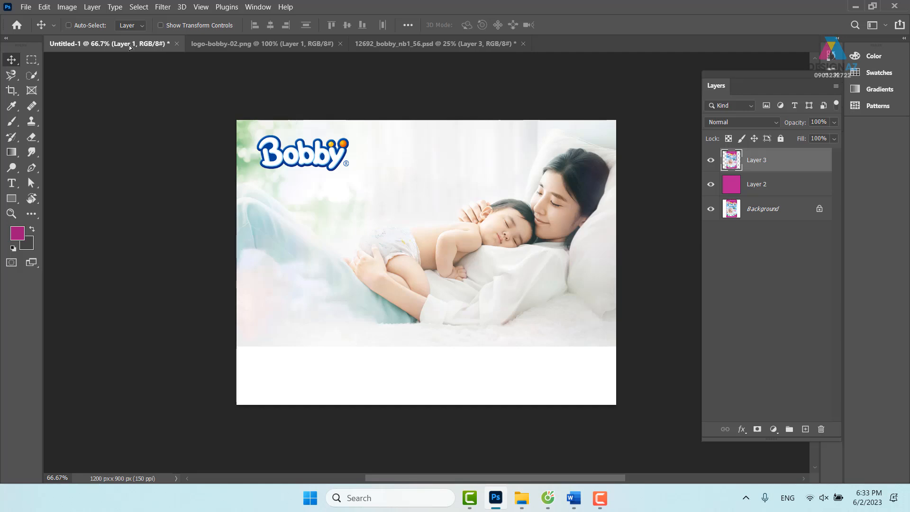
drag(471, 231, 471, 230)
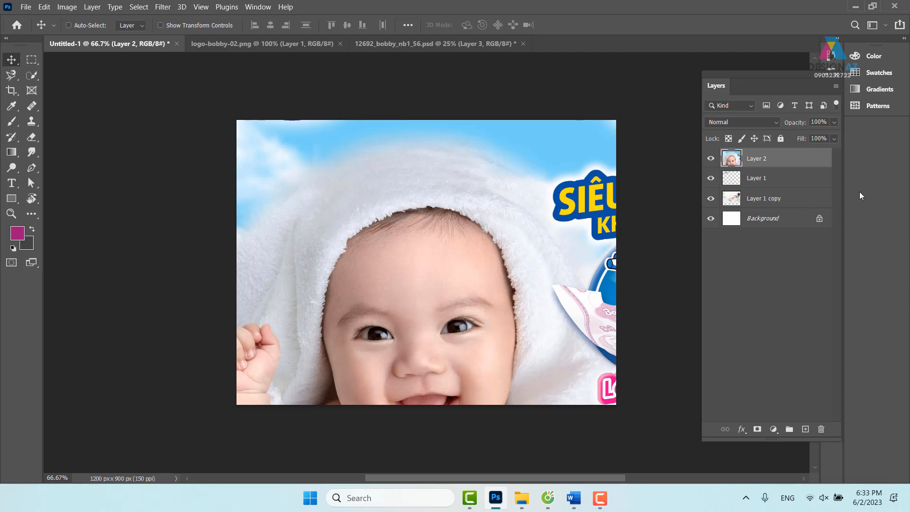
Step: Scale the pack's pixel layer down to 4.59% and place it over the lower-left part of the photo
right_click(810, 164)
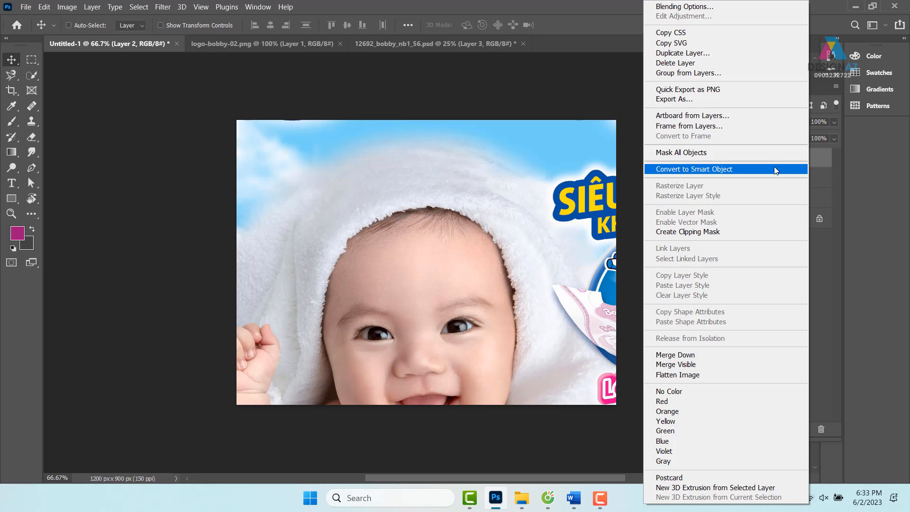
click(729, 170)
key(ctrl+t)
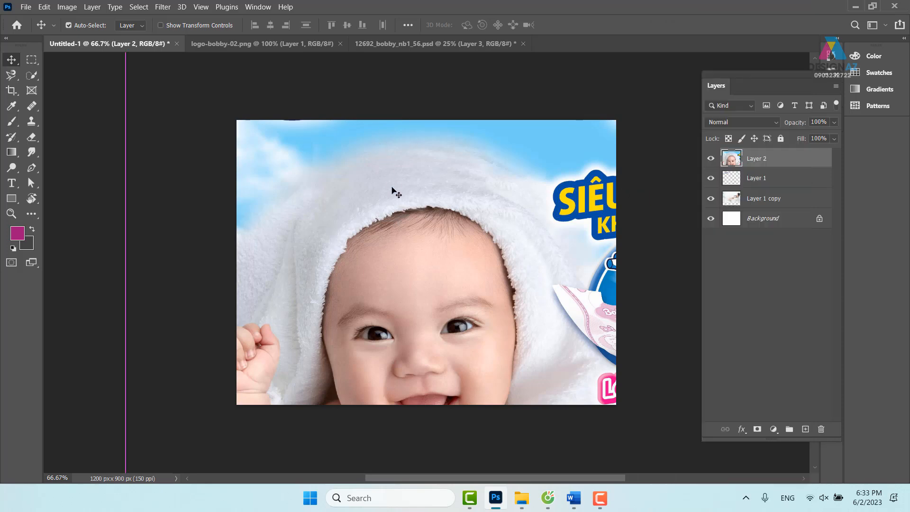
key(ctrl+minus)
key(ctrl+minus)
key(ctrl+minus)
key(ctrl+minus)
key(ctrl+minus)
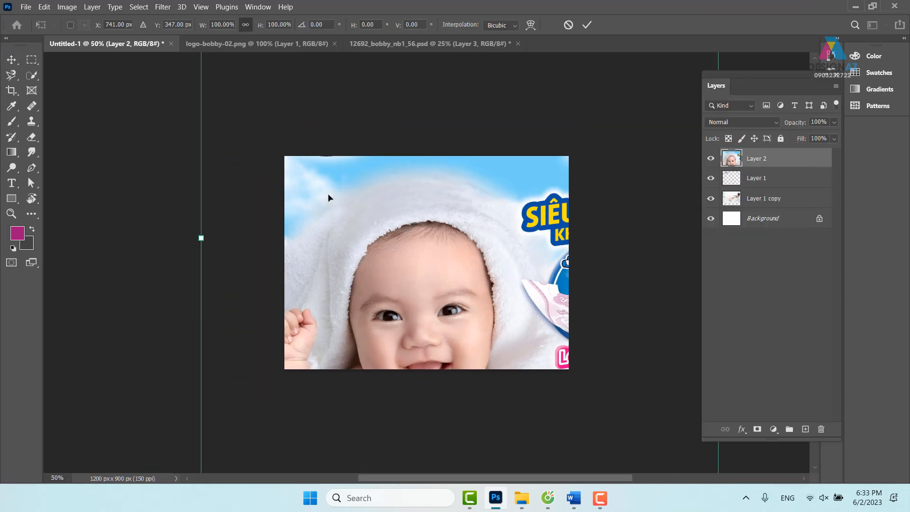
drag(499, 151, 425, 263)
scroll(425, 262, up, 4)
drag(463, 198, 322, 317)
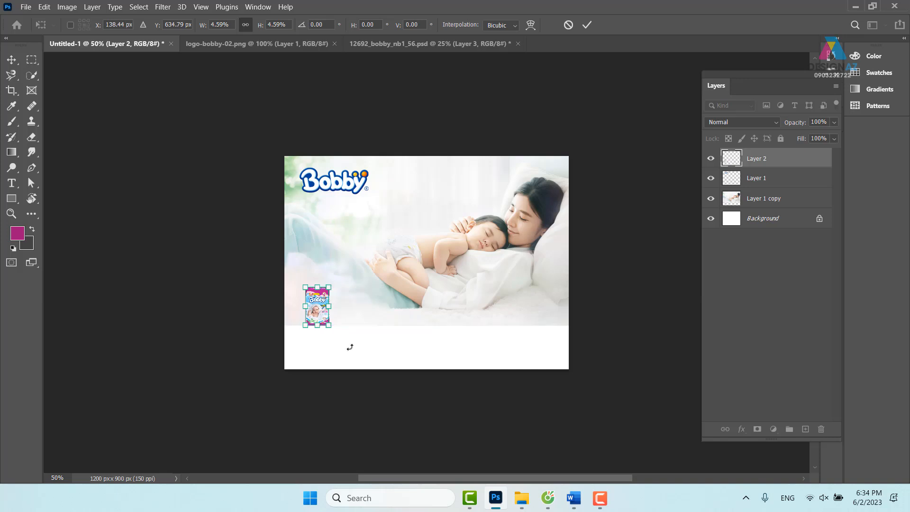
key(Return)
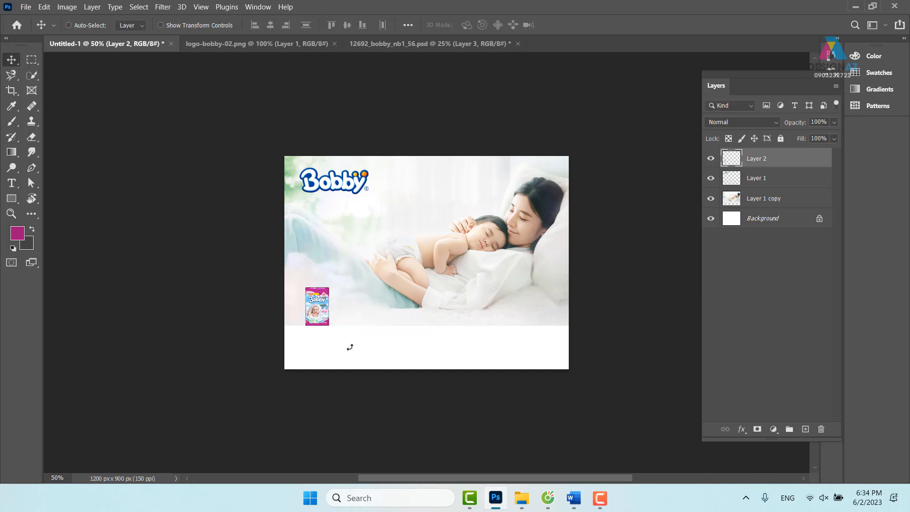
Step: Enlarge the shrunken pack to about the photo's full height, and undo both scalings
key(ctrl+plus)
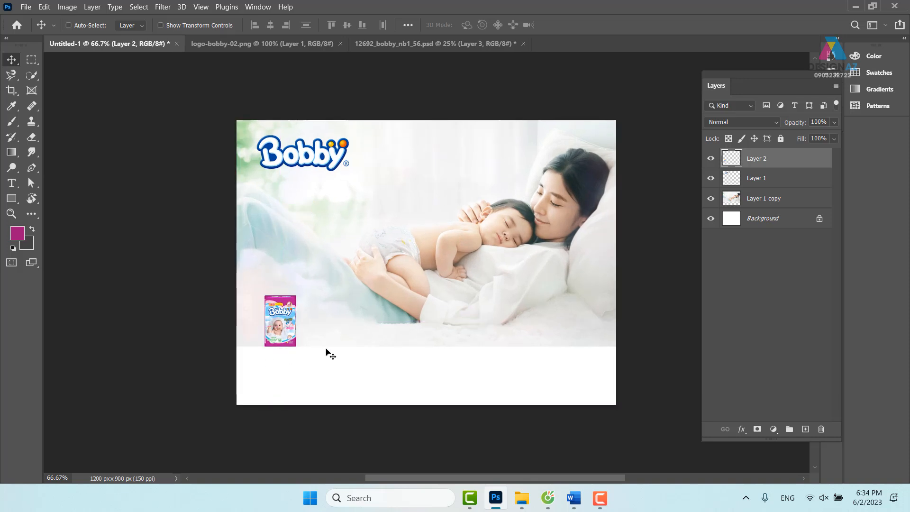
key(ctrl+t)
drag(296, 295, 506, 151)
key(Return)
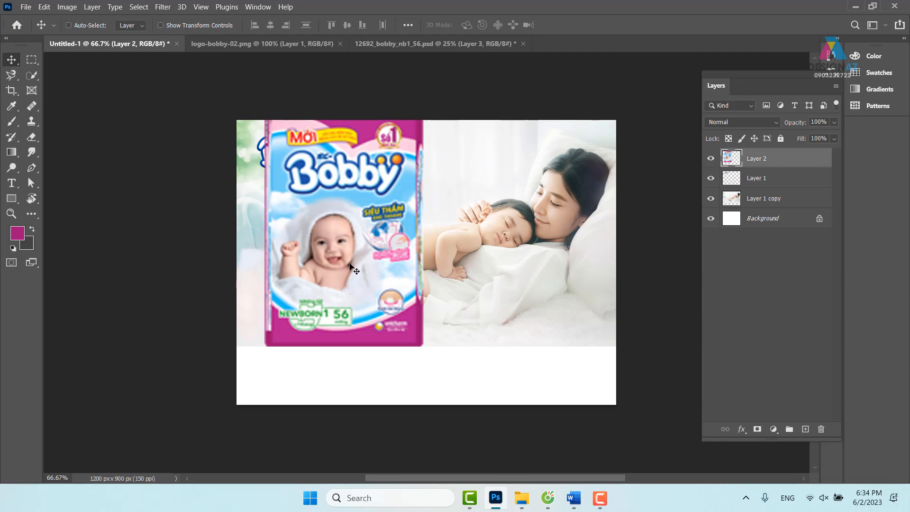
key(ctrl+z)
key(ctrl+shift+z)
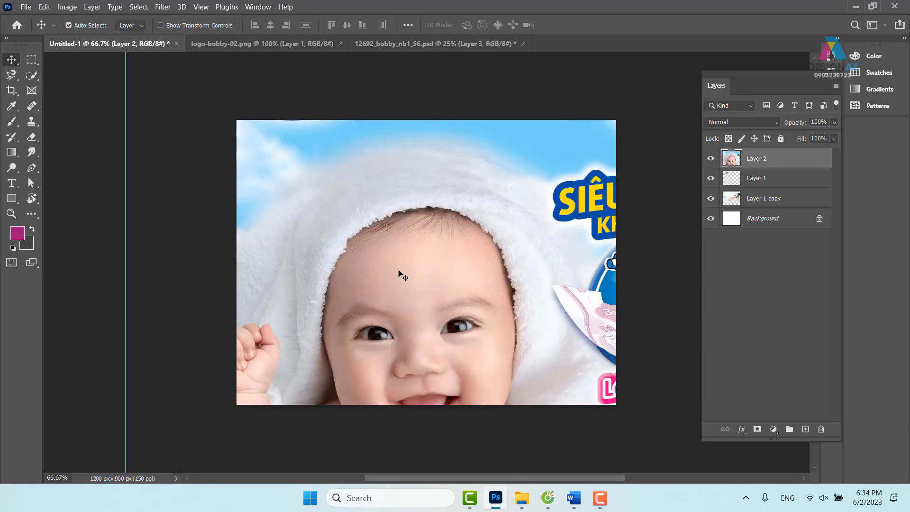
Step: Convert the pack's layer to a smart object
right_click(790, 165)
click(749, 169)
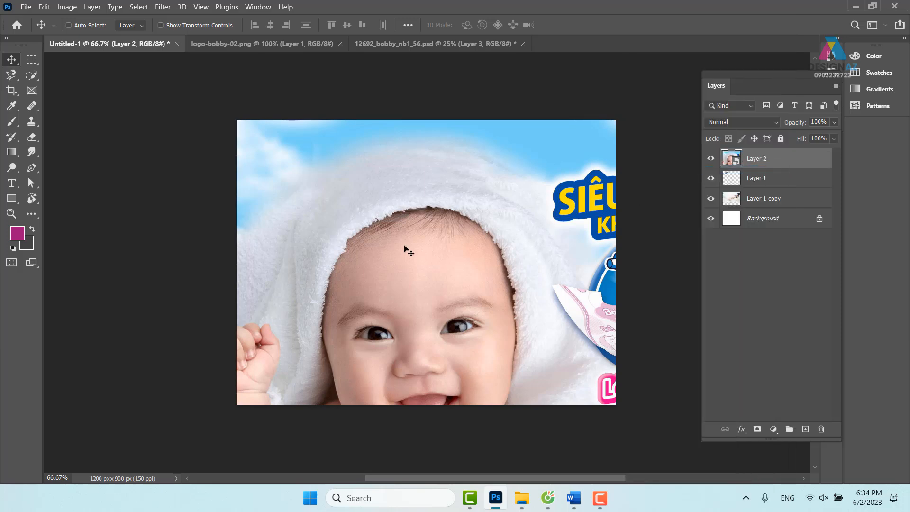
right_click(793, 168)
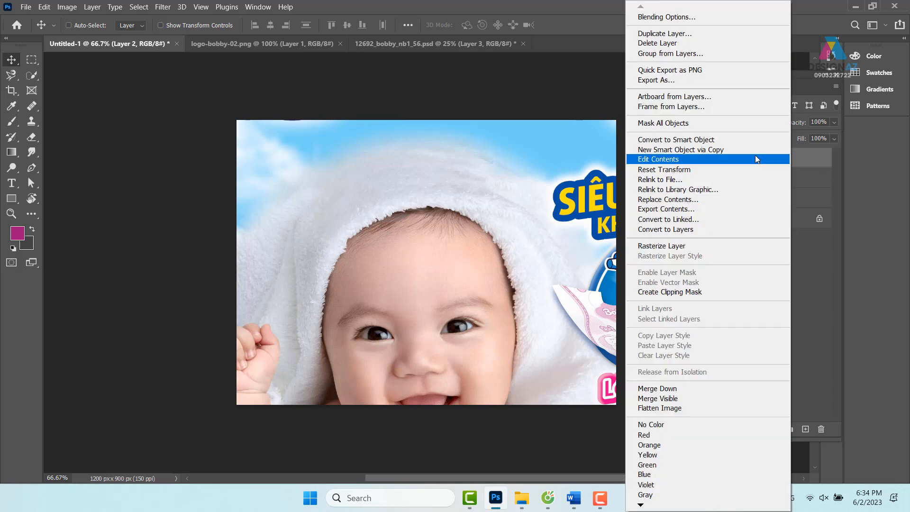
click(708, 140)
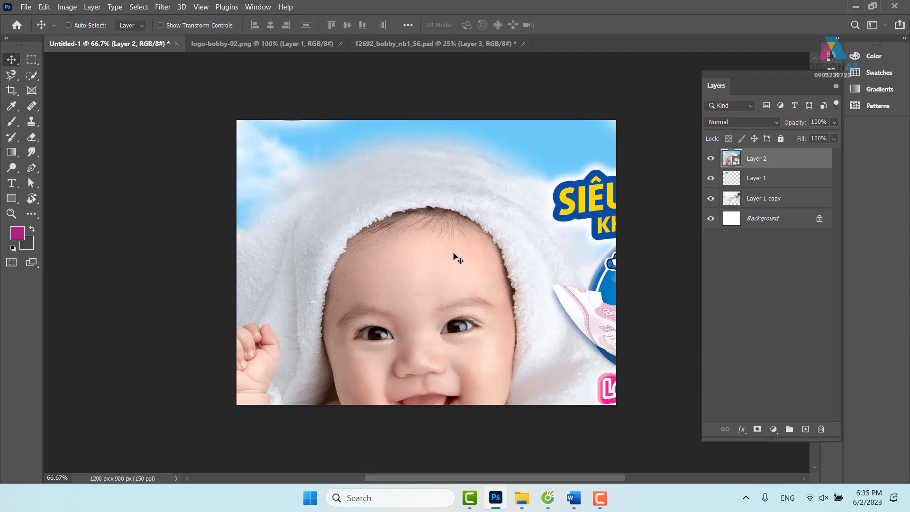
Step: Scale the smart-object pack down to a tiny size and place it at the lower edge of the ad
drag(418, 287, 365, 268)
key(ctrl+t)
drag(265, 113, 232, 140)
drag(622, 136, 309, 332)
drag(427, 426, 405, 301)
drag(384, 387, 496, 128)
drag(587, 89, 417, 390)
key(Return)
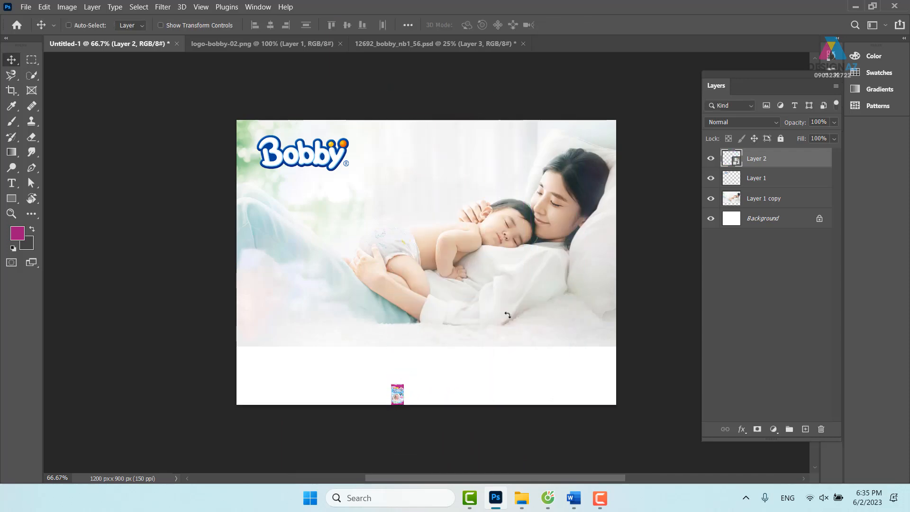
Step: Enlarge the tiny smart-object pack to 30.45% with its lower edge on the canvas edge
key(ctrl+t)
drag(507, 315, 654, 81)
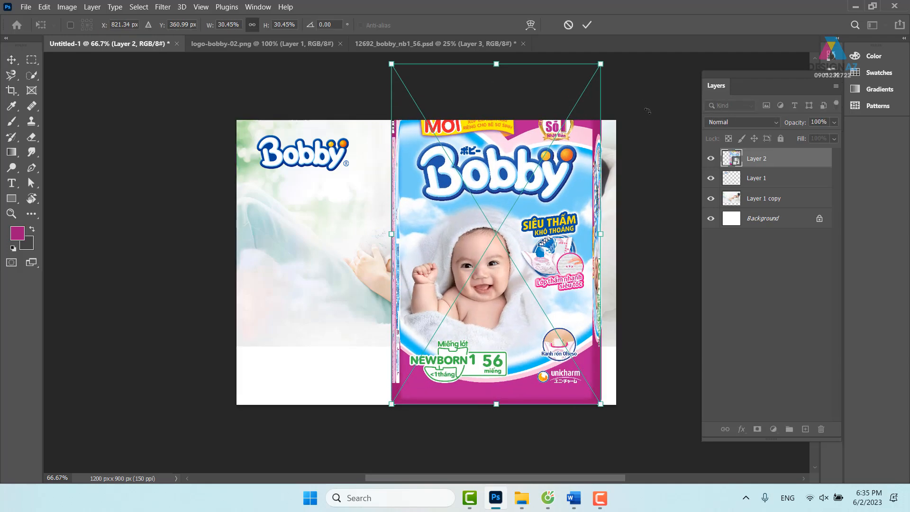
key(Return)
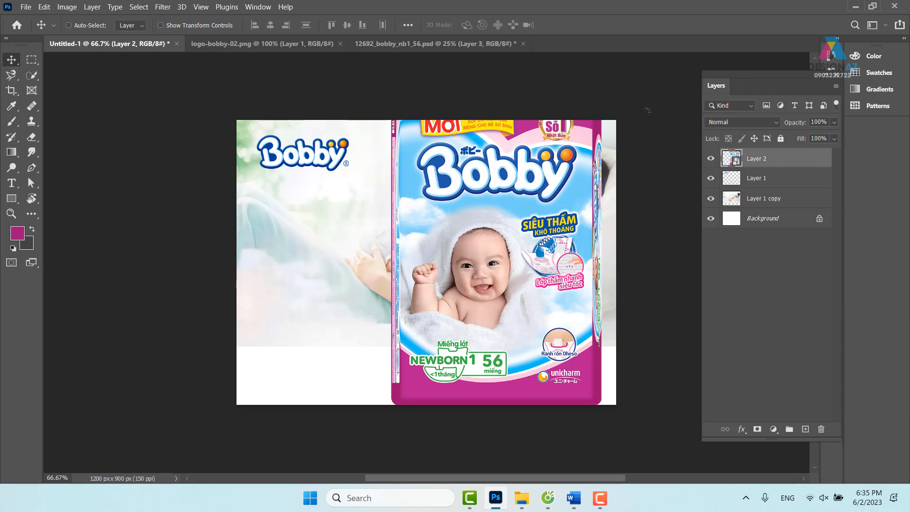
click(26, 8)
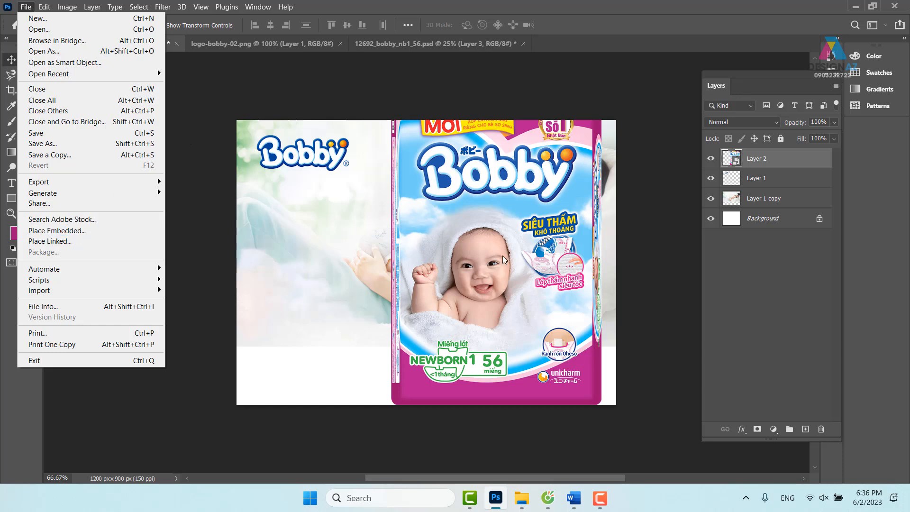
click(553, 234)
Step: Move the pack toward the middle of the ad and scale it down to fit inside the canvas below the logo
drag(518, 236, 310, 291)
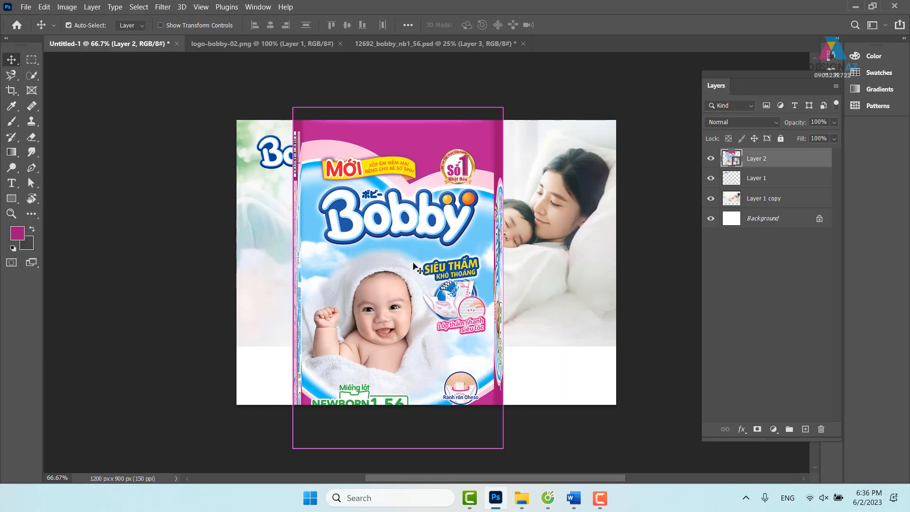
key(ctrl+t)
drag(503, 107, 413, 245)
drag(375, 309, 411, 259)
key(Return)
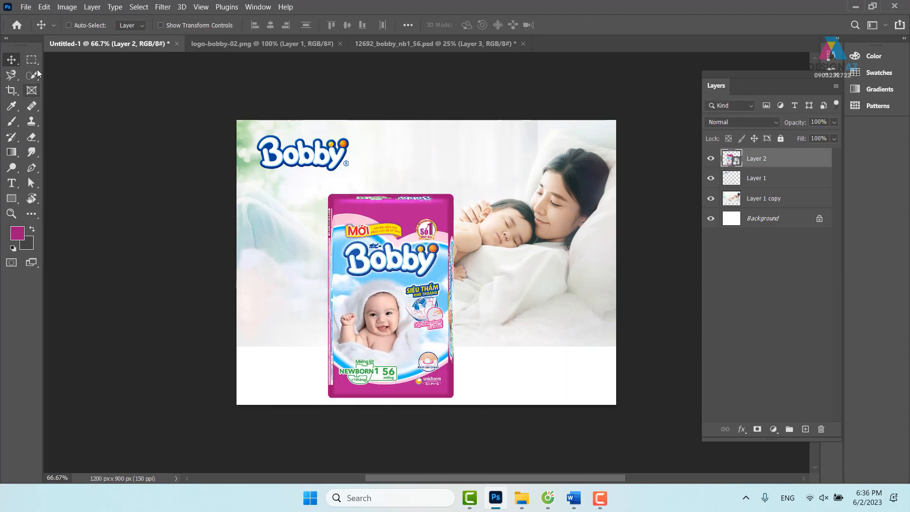
Step: Select a rectangular area over the pack's upper-left part and try to delete it from the smart object
click(32, 60)
drag(308, 180, 410, 270)
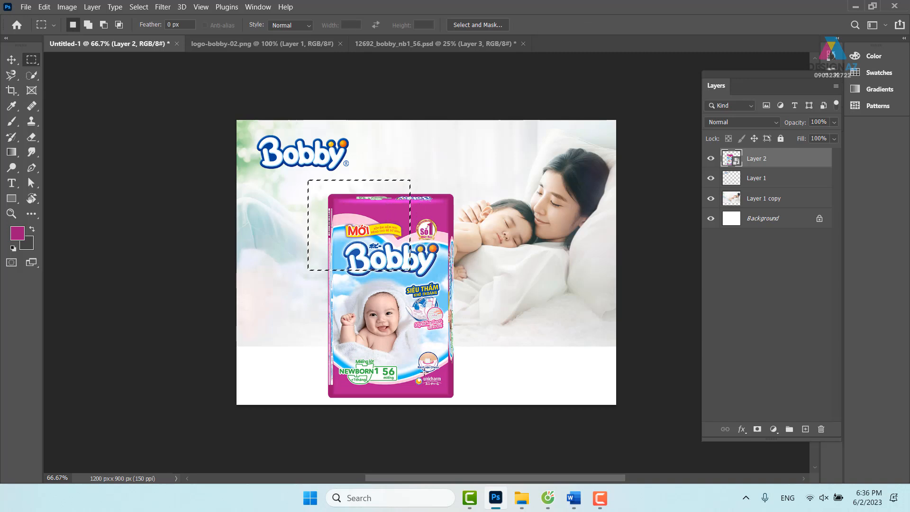
key(Delete)
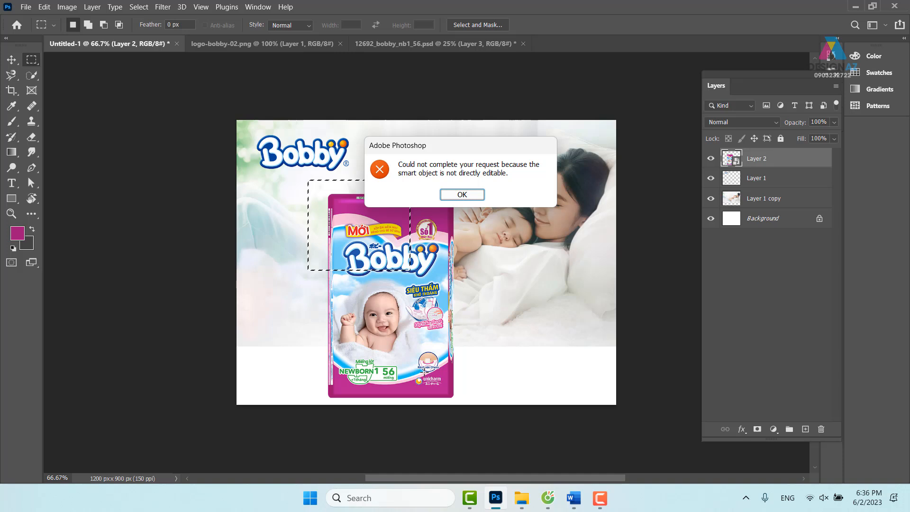
key(Return)
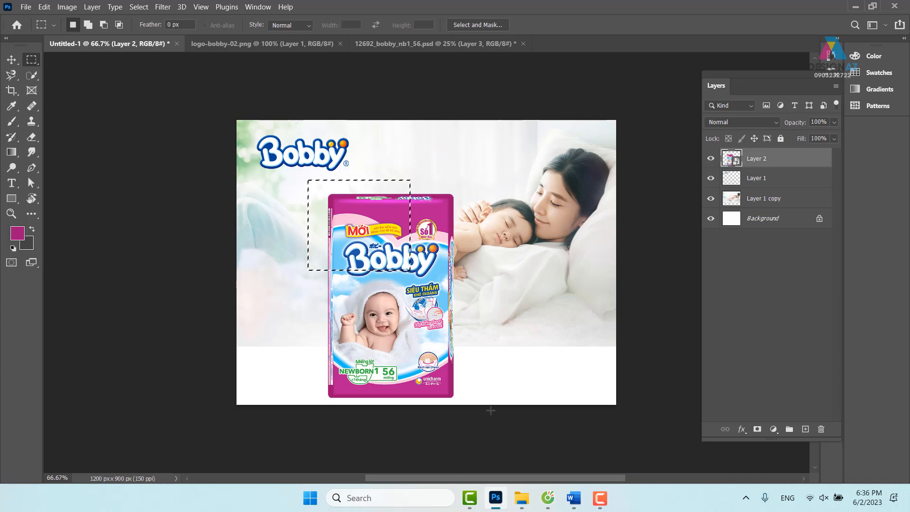
Step: Move the pack beneath the logo and scale it to 9.45%, overlapping the photo's lower-left edge and the white strip
key(v)
right_click(396, 209)
click(420, 211)
drag(392, 259, 327, 242)
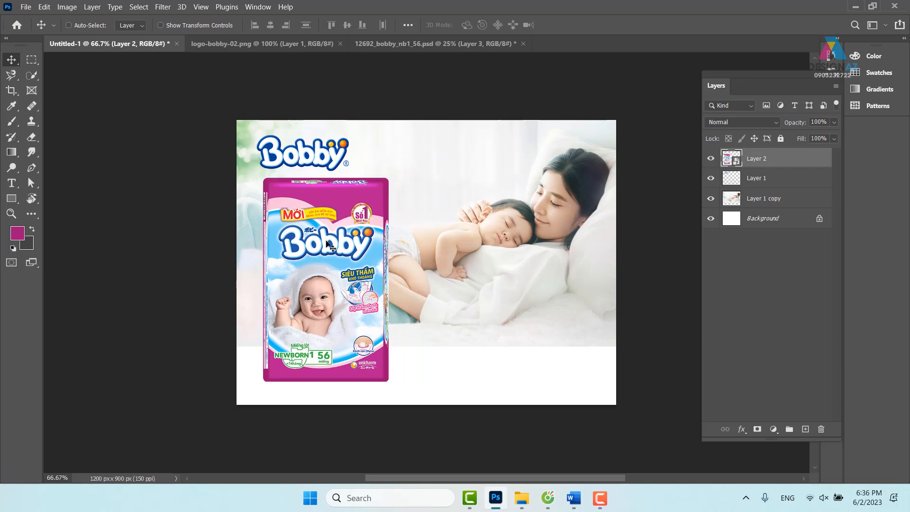
key(ctrl+t)
drag(389, 180, 318, 279)
drag(308, 328, 309, 317)
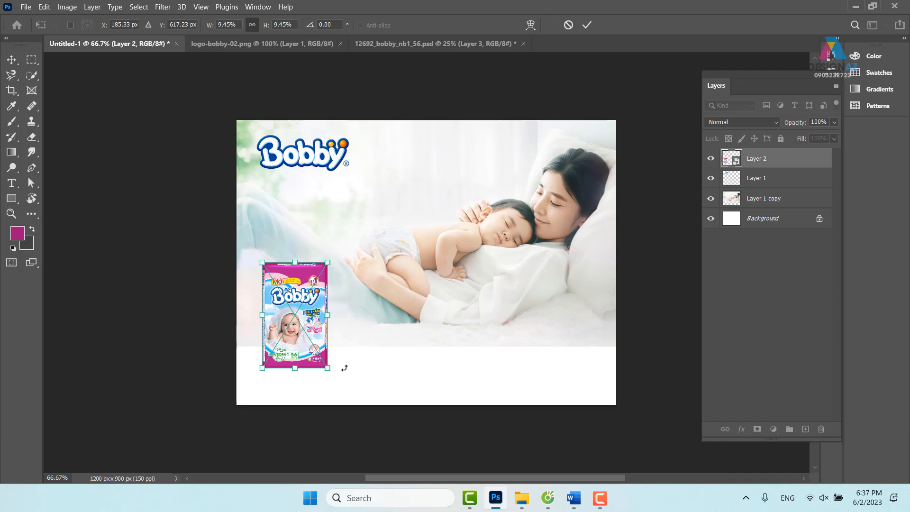
key(Return)
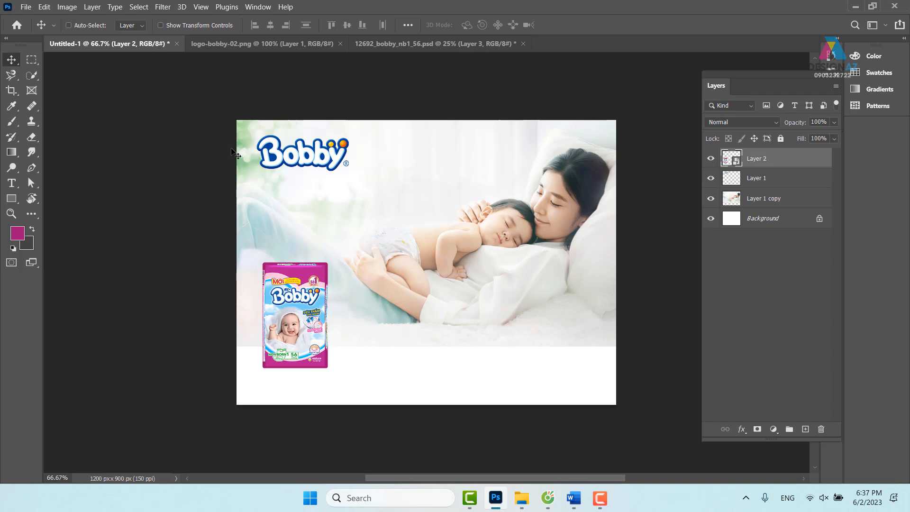
Step: Shift the pack slightly up and left under the logo, and duplicate it with an offset to the lower right
drag(321, 306, 315, 294)
right_click(309, 277)
click(321, 283)
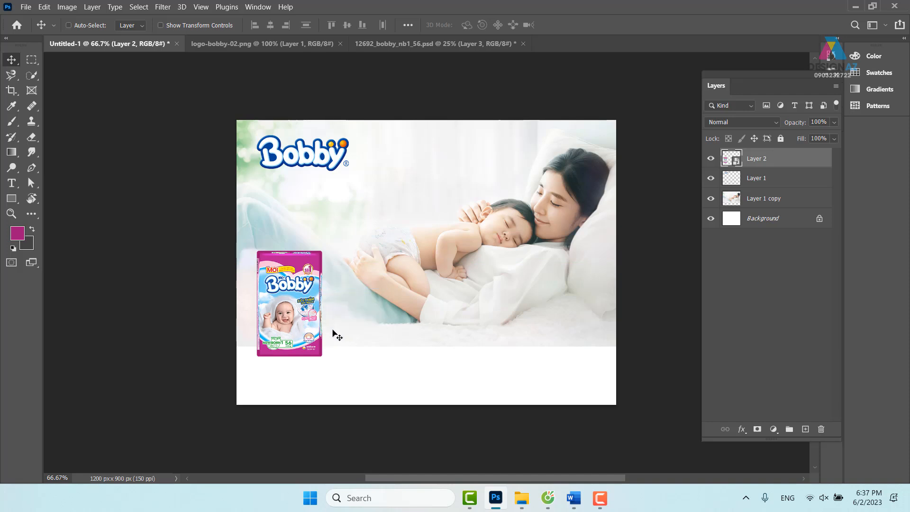
drag(299, 305, 340, 322)
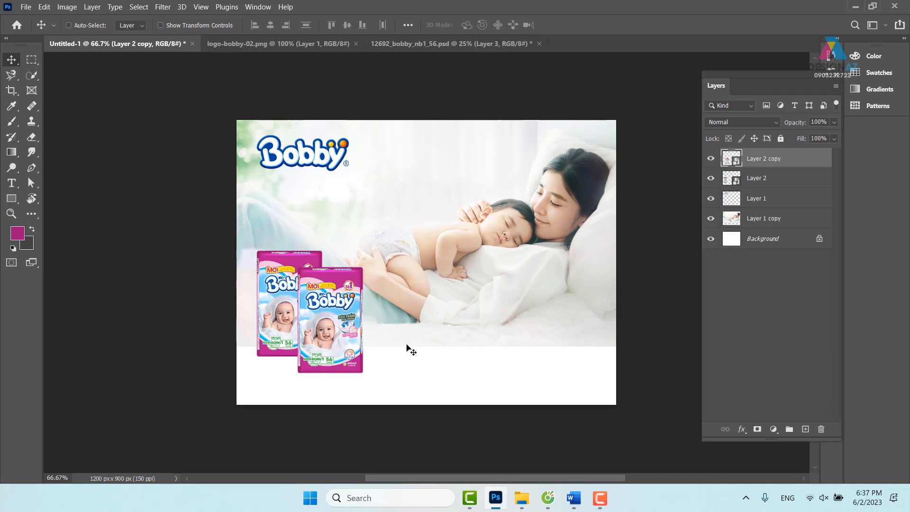
Step: Scale the front pack copy down to 7.99% and shift it slightly up and to the right
key(ctrl+t)
drag(364, 268, 354, 285)
key(Return)
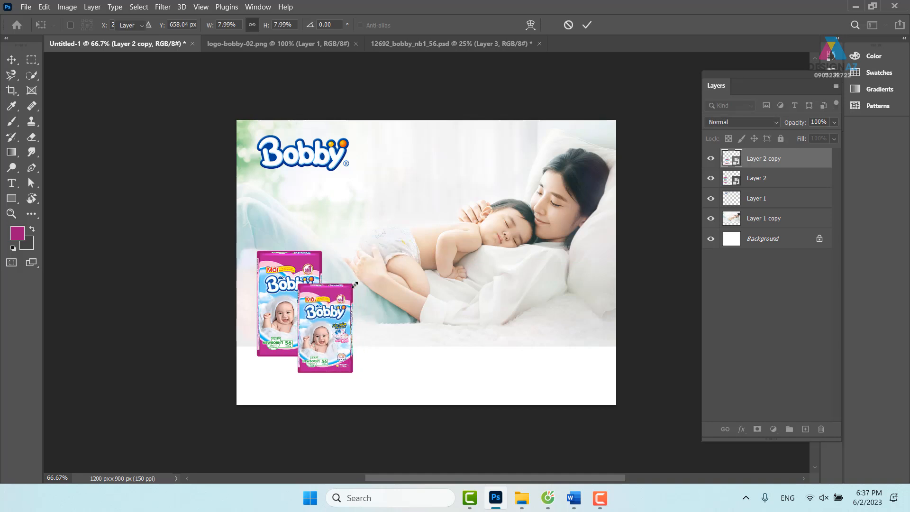
drag(342, 332, 348, 325)
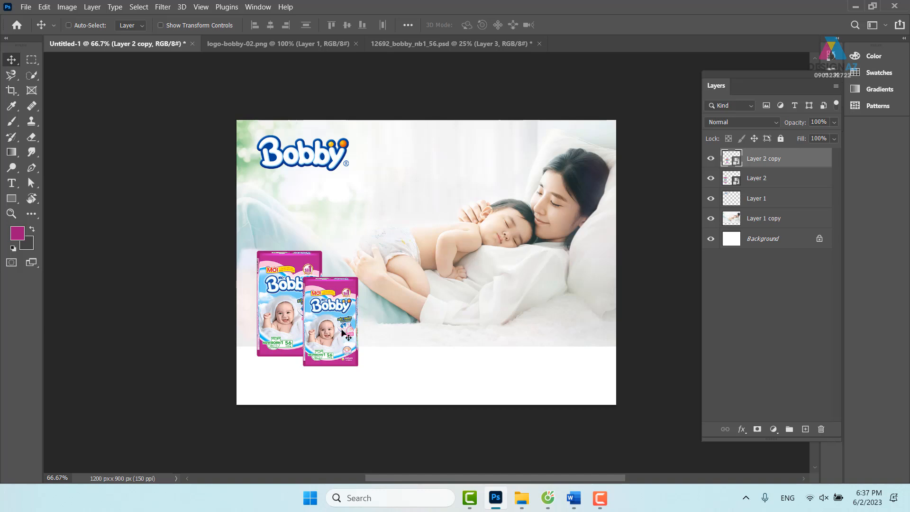
Step: Nudge the smaller front pack slightly to the left so it overlaps the larger pack more
right_click(344, 300)
click(353, 303)
key(Left)
key(Left)
key(Left)
key(Left)
key(Left)
key(Left)
key(Left)
key(Left)
key(Left)
key(Left)
key(Left)
key(Left)
key(Left)
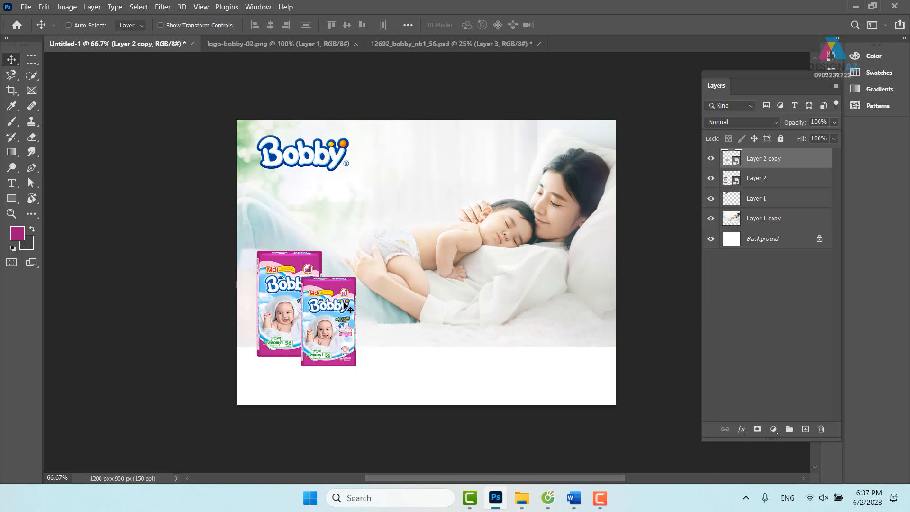
Step: Draw a large circular selection at the canvas's lower-left corner, covering the lower halves of both diaper packs
right_click(283, 264)
click(303, 281)
key(ctrl+plus)
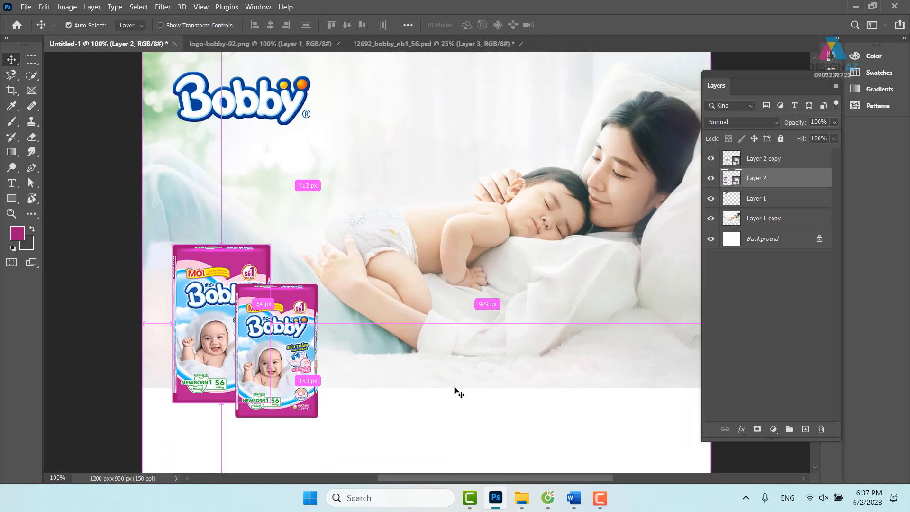
drag(295, 385, 316, 249)
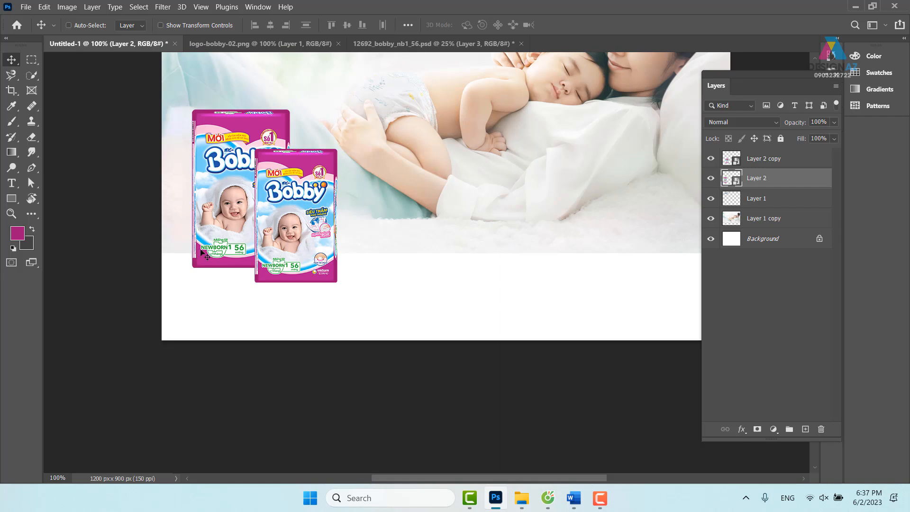
drag(436, 224, 448, 179)
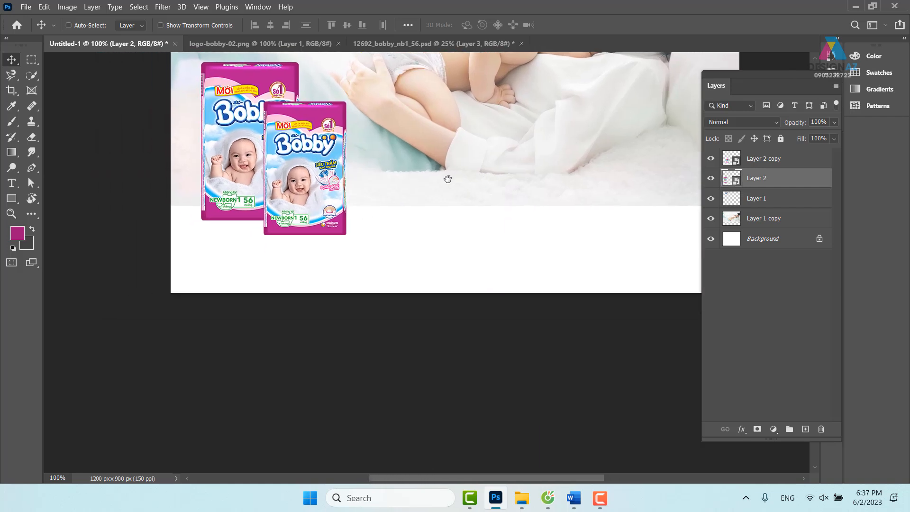
drag(31, 60, 63, 73)
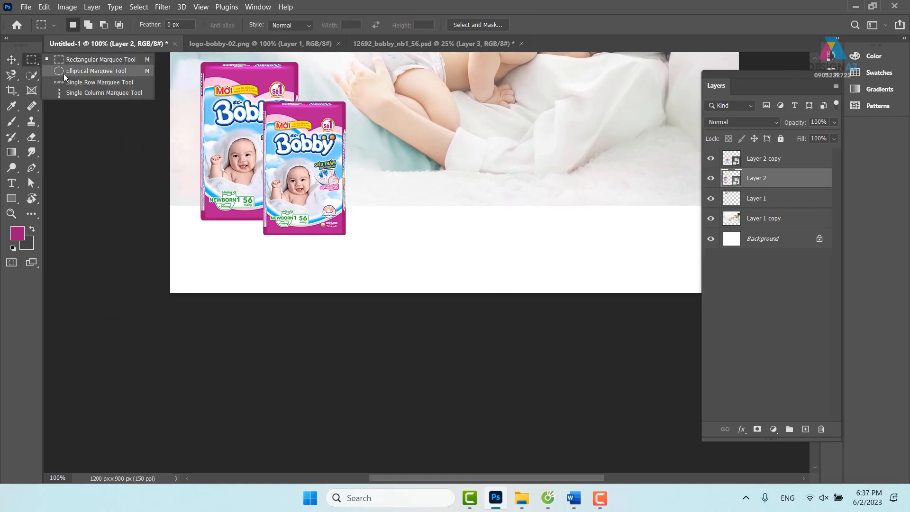
click(63, 71)
drag(457, 231, 498, 195)
drag(138, 133, 601, 447)
drag(494, 239, 444, 287)
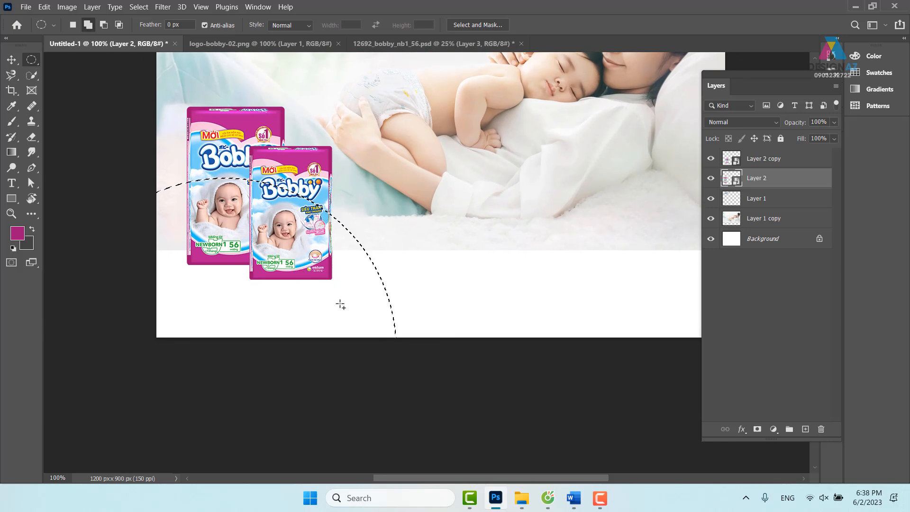
Step: Fill the circular selection with magenta sampled from the front pack on a new layer above the packs, and clear the selection
click(797, 164)
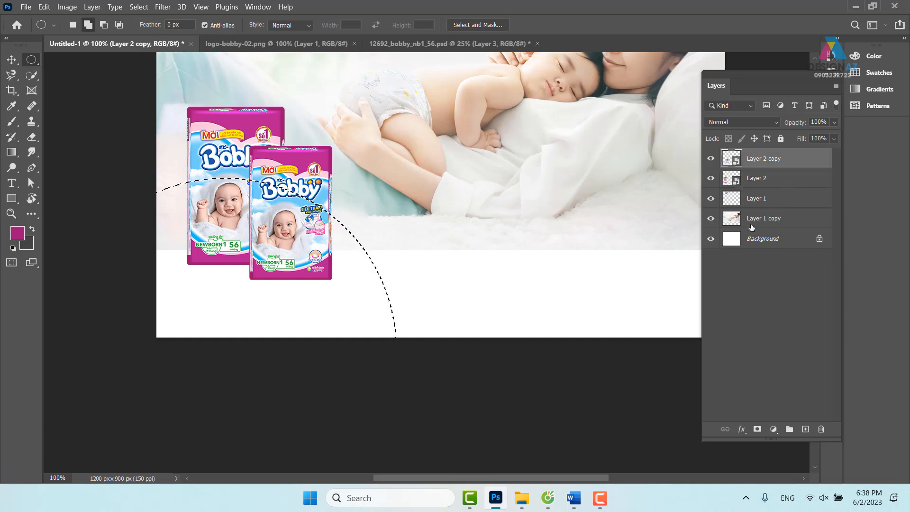
click(806, 429)
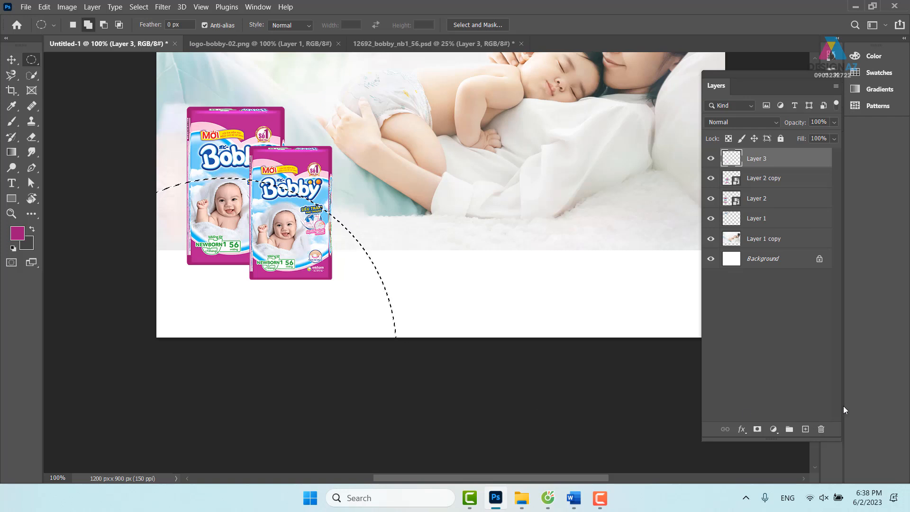
key(i)
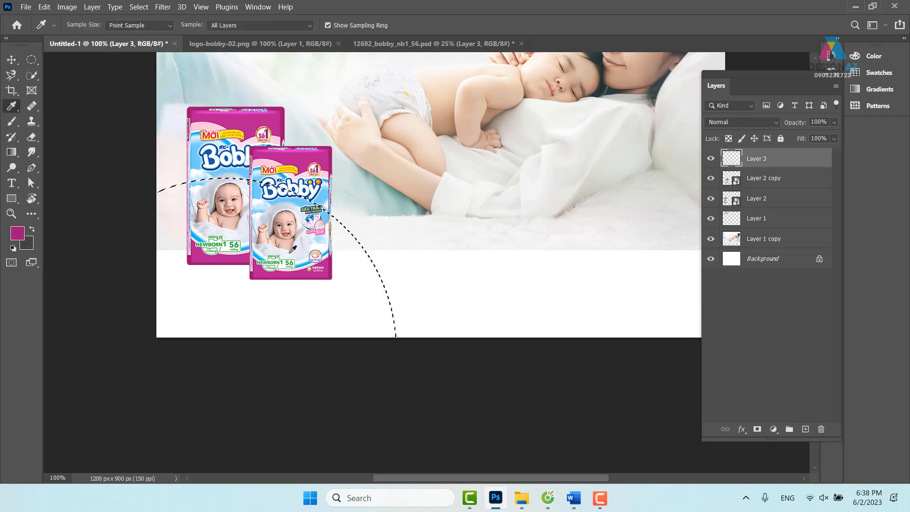
click(285, 276)
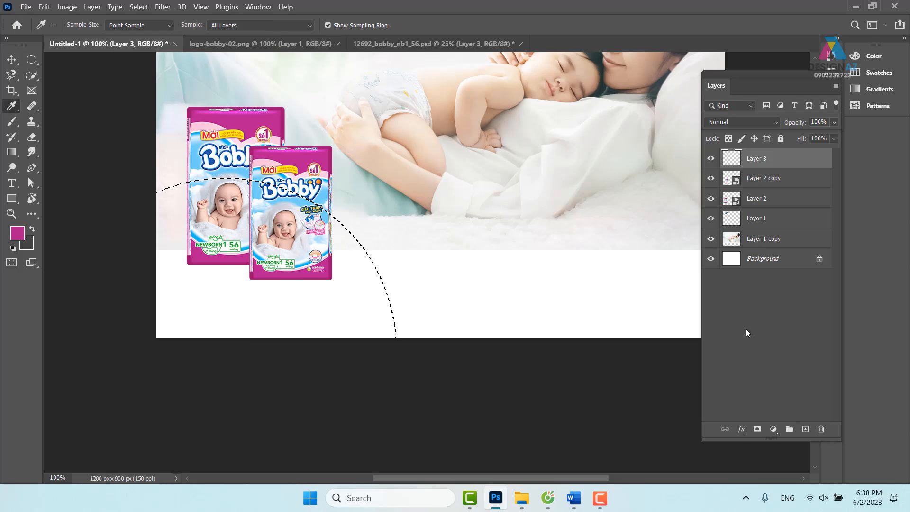
key(alt+BackSpace)
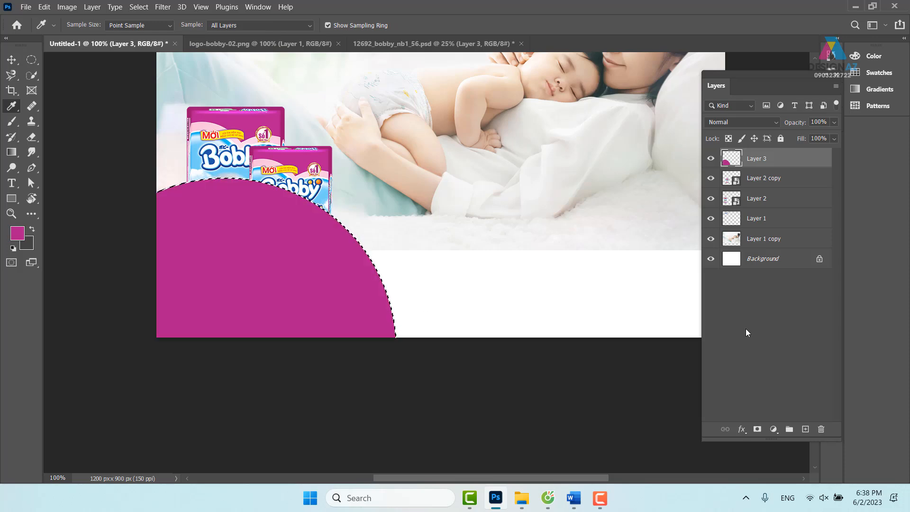
key(v)
key(ctrl+d)
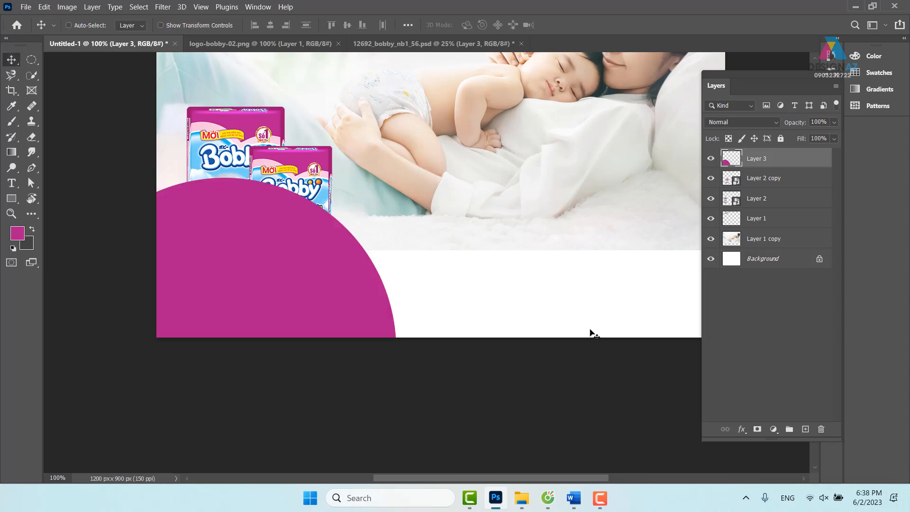
Step: Add a smaller magenta circle overlapping the right side of the large one, cut off by the canvas's lower edge
drag(437, 244, 278, 224)
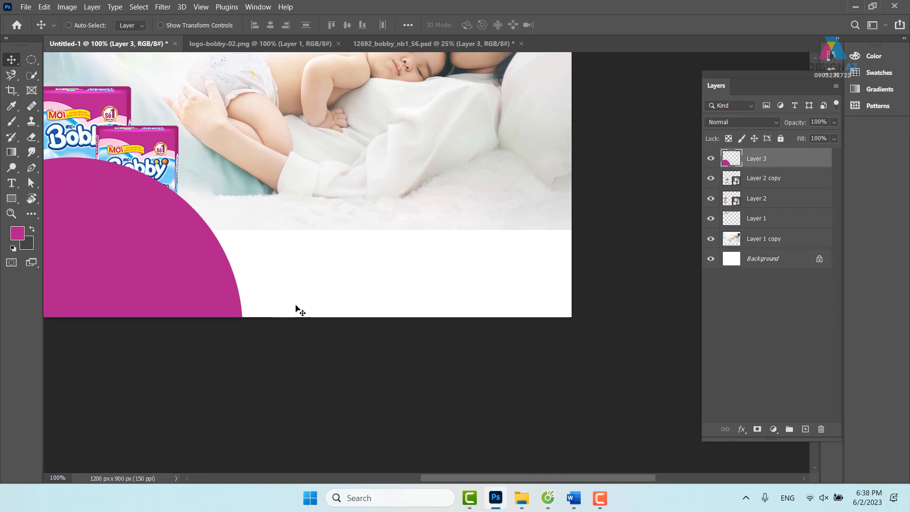
click(30, 61)
drag(161, 208, 386, 408)
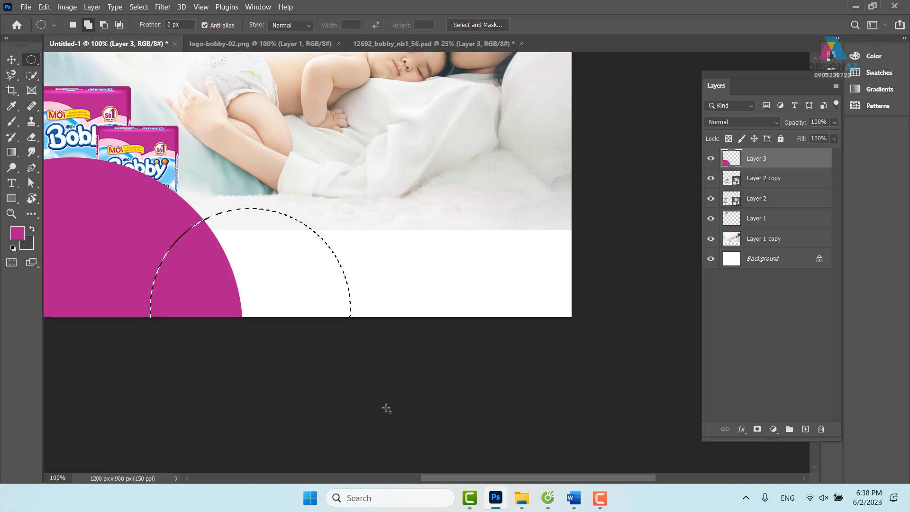
key(alt+BackSpace)
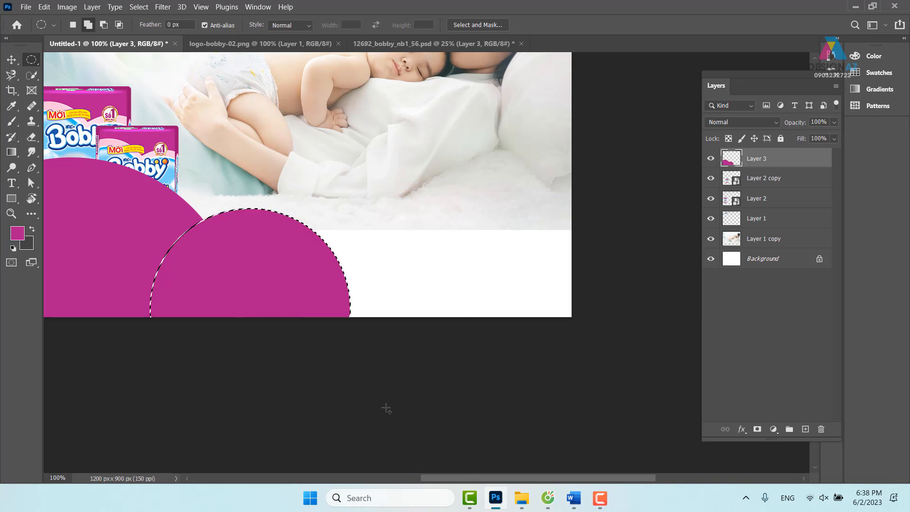
key(v)
key(ctrl+d)
Step: Add a third, still smaller magenta circle overlapping the right side of the second one to continue the cloud shape
drag(238, 282, 199, 284)
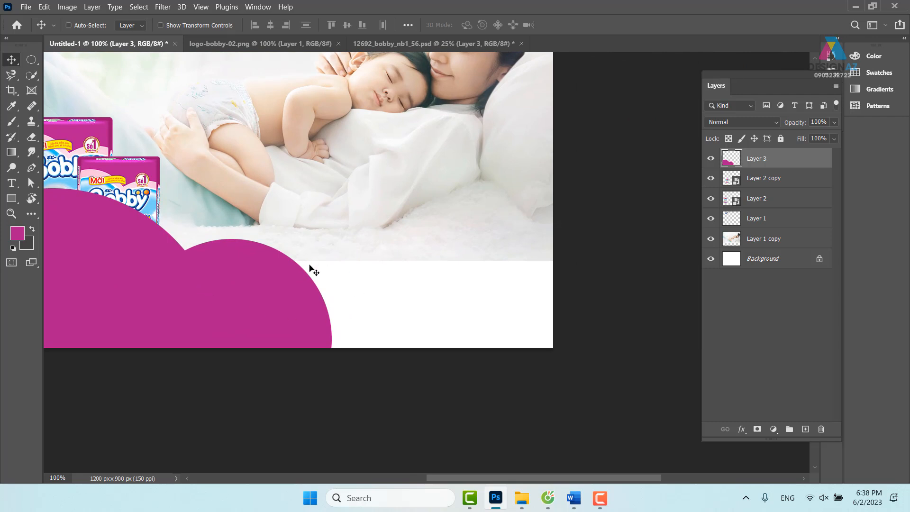
click(31, 59)
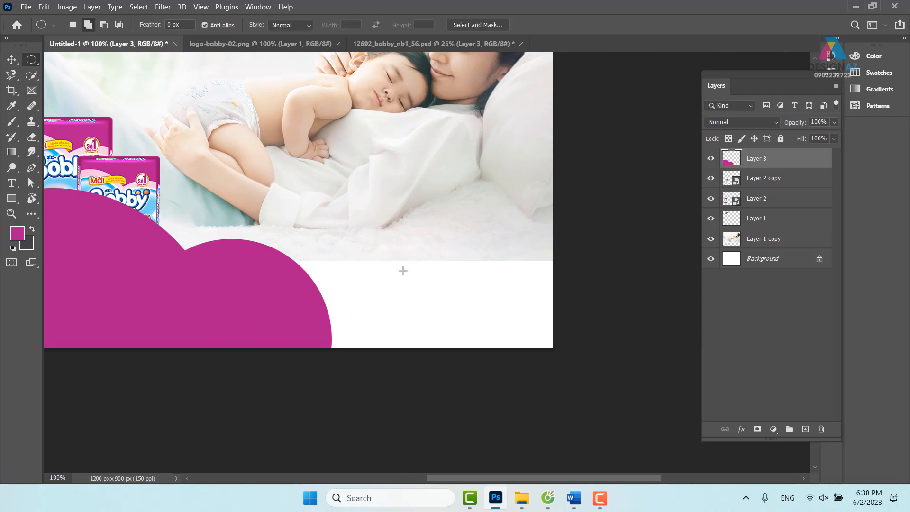
drag(290, 247, 414, 373)
key(alt+BackSpace)
key(ctrl+d)
key(v)
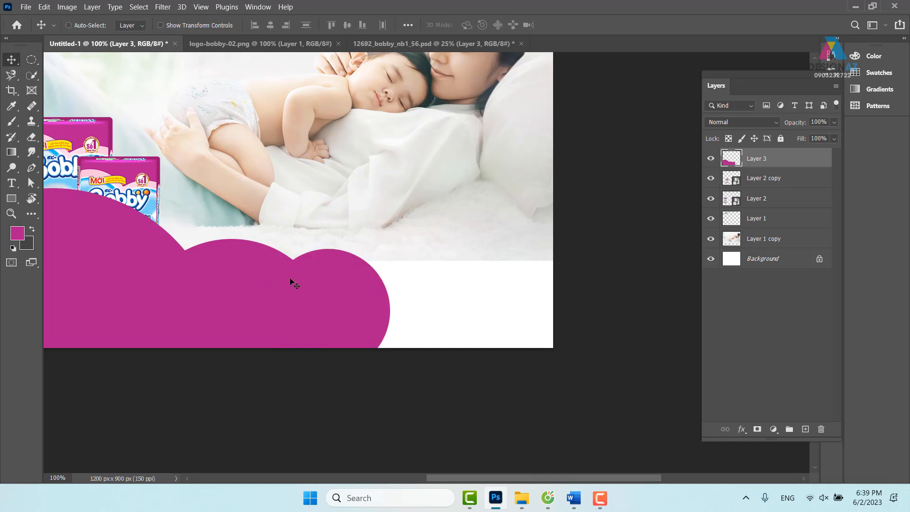
Step: Add a large magenta circle at the canvas's lower-right corner, leaving a narrow gap beside the third circle
drag(467, 297, 331, 299)
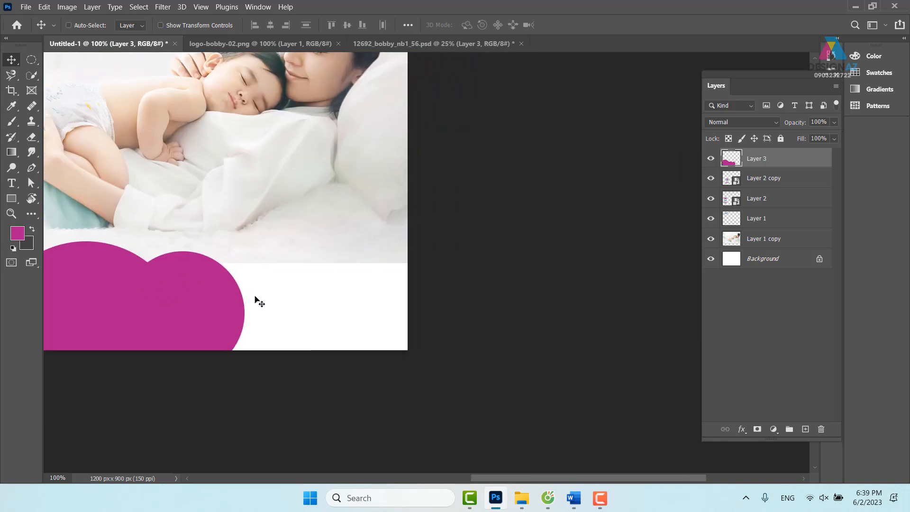
click(31, 60)
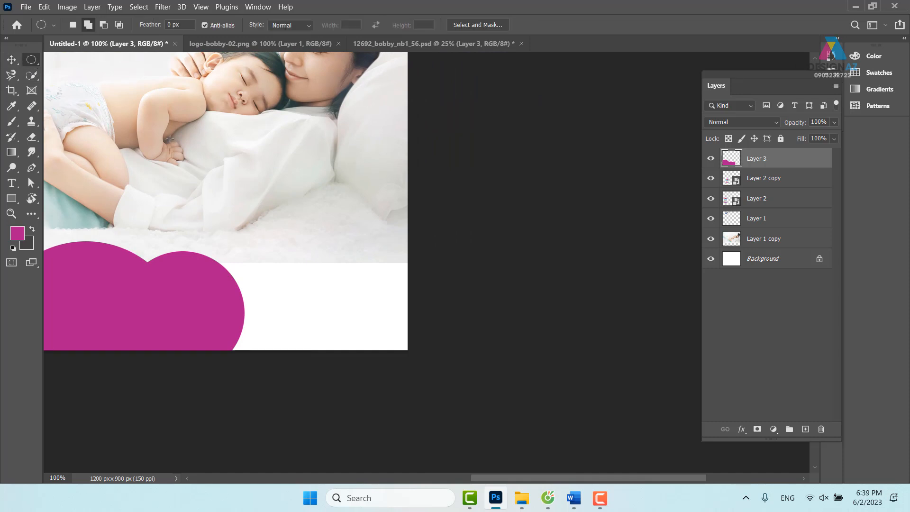
drag(280, 200, 570, 418)
drag(379, 337, 543, 334)
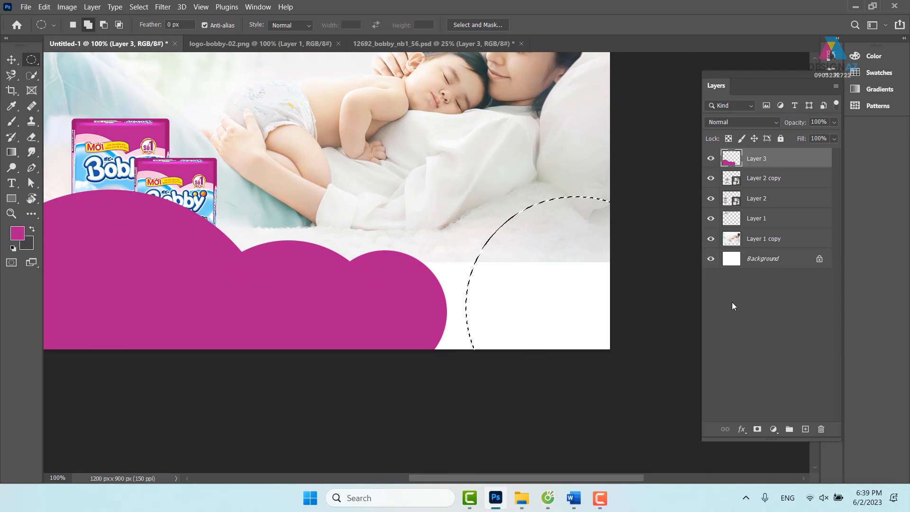
key(alt+BackSpace)
key(ctrl+d)
Step: Bridge the gap between the third circle and the lower-right circle with a small magenta circle
drag(461, 266, 342, 246)
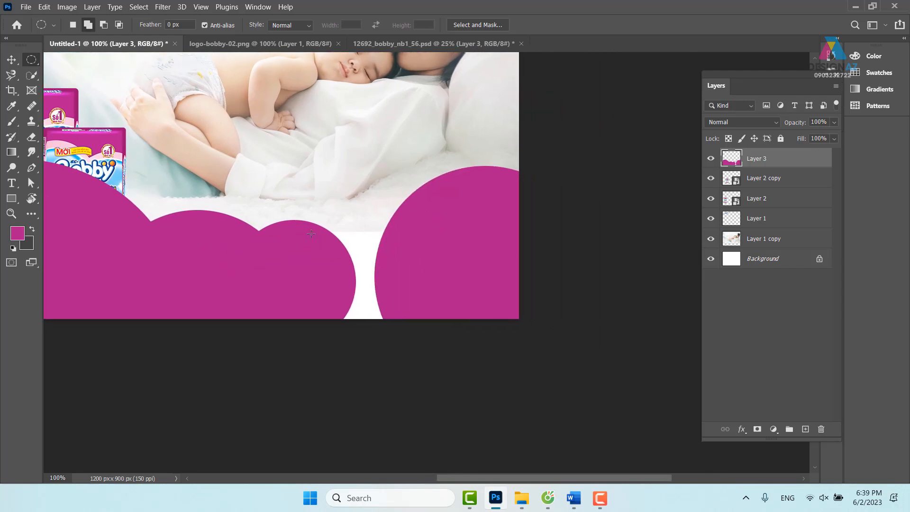
drag(323, 213, 407, 293)
key(alt+BackSpace)
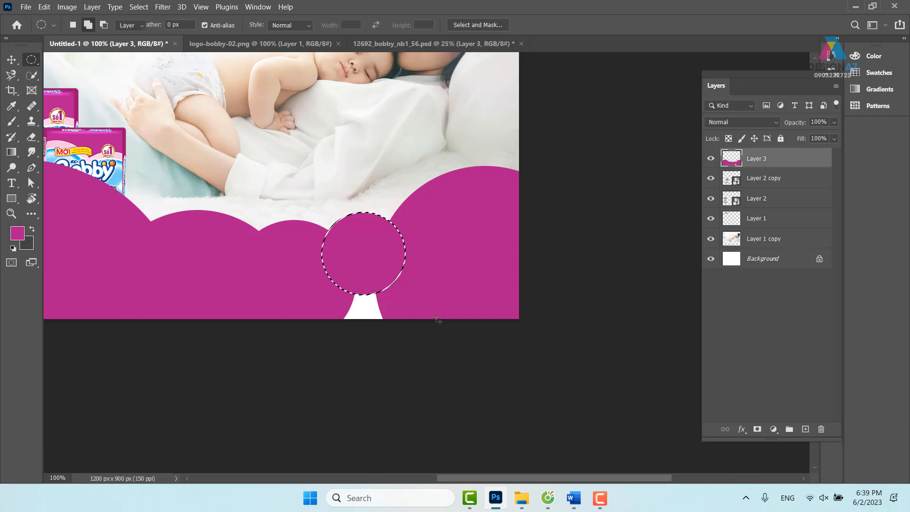
key(v)
key(ctrl+d)
Step: Cover the remaining white gap at the cloud's lower edge with another magenta circle on Layer 3
drag(375, 293, 435, 238)
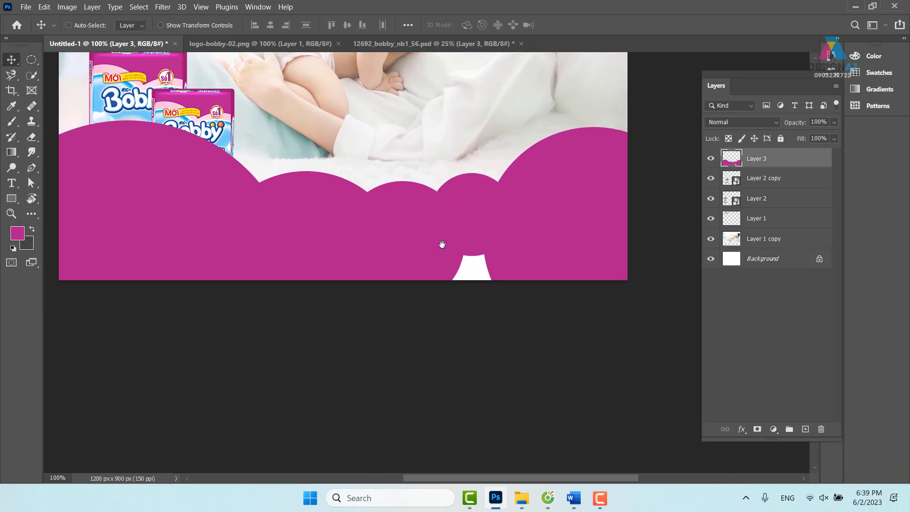
click(31, 59)
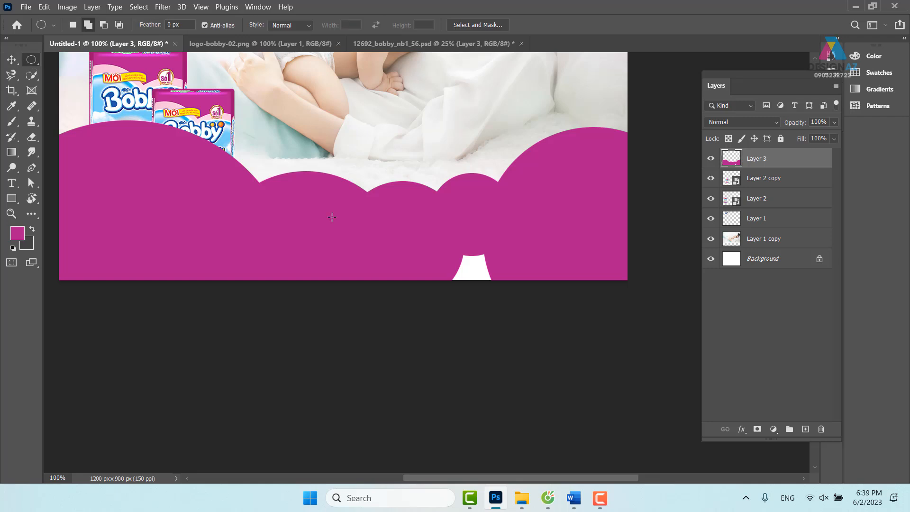
mouse_move(422, 224)
mouse_down()
mouse_move(540, 310)
mouse_move(520, 320)
mouse_up()
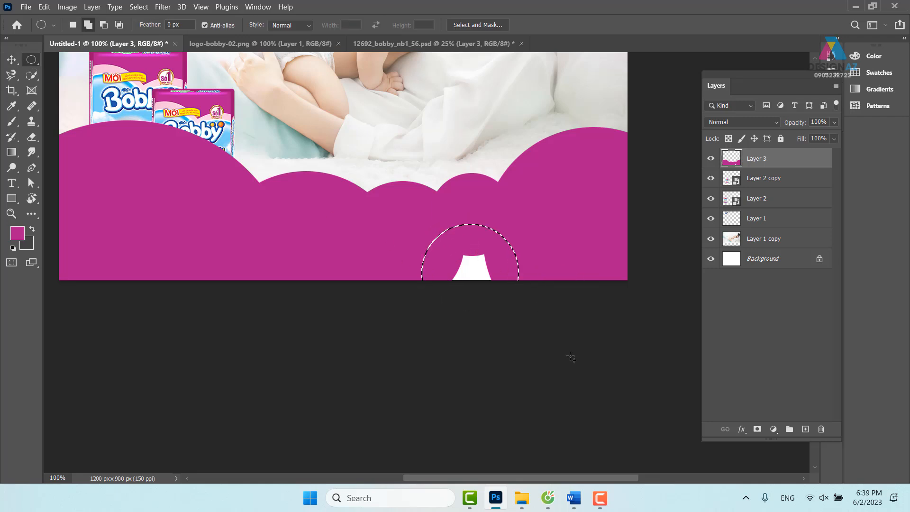
click(726, 410)
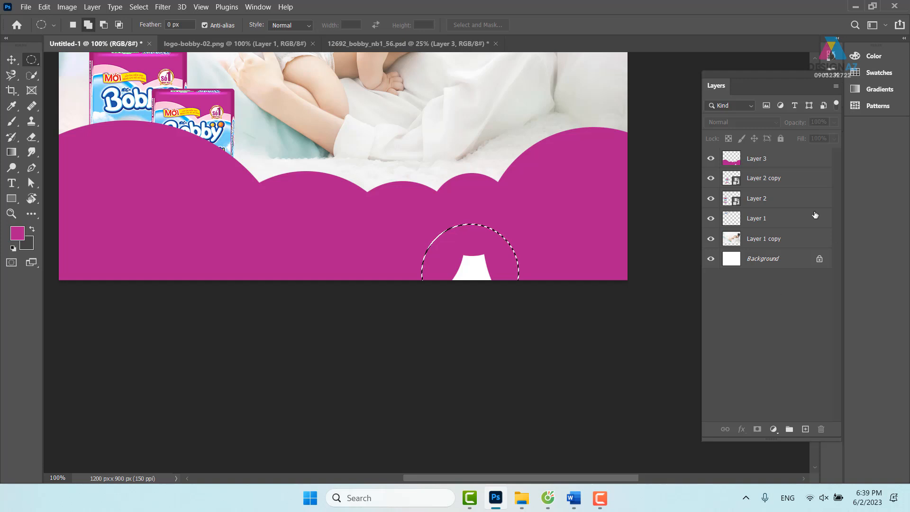
click(793, 163)
key(alt+BackSpace)
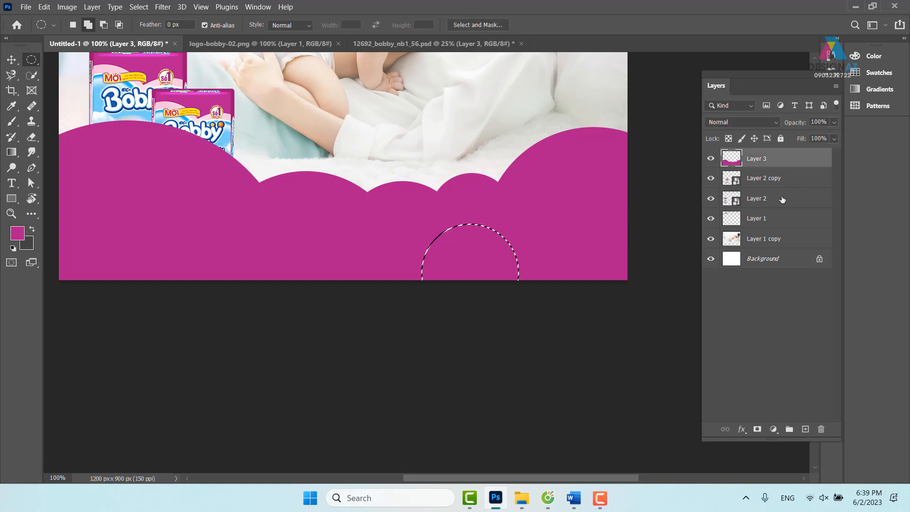
key(v)
key(ctrl+d)
right_click(350, 217)
click(352, 209)
drag(357, 169, 355, 169)
key(ctrl)
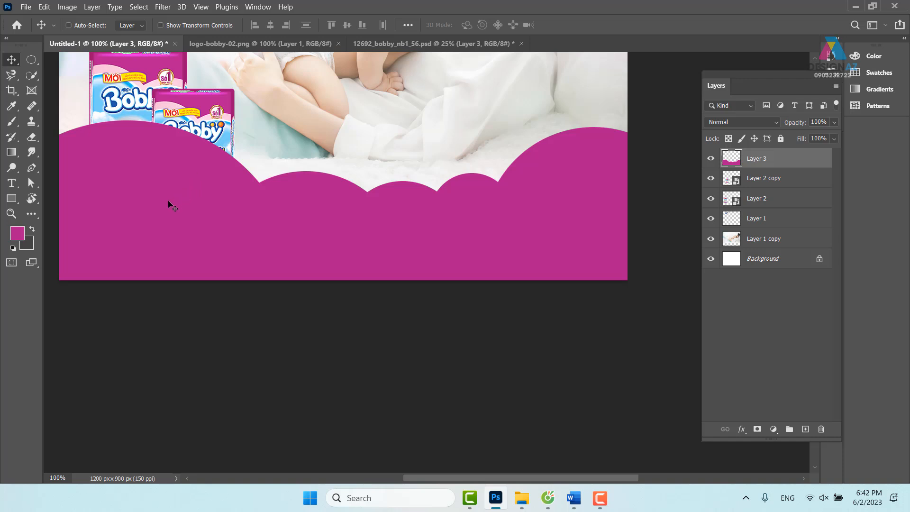
Step: Create a magenta circle slightly larger than the cloud's leftmost bump on a new layer, extending just above its curve
drag(218, 188, 330, 197)
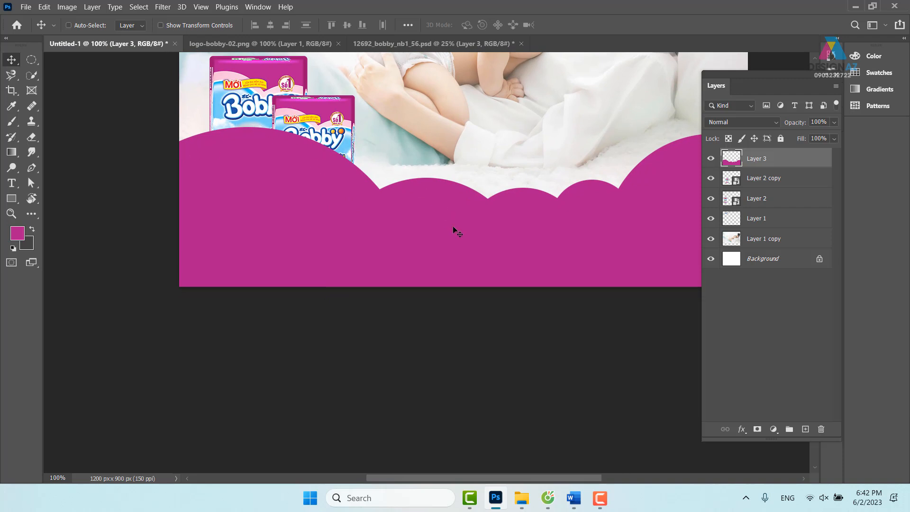
click(31, 60)
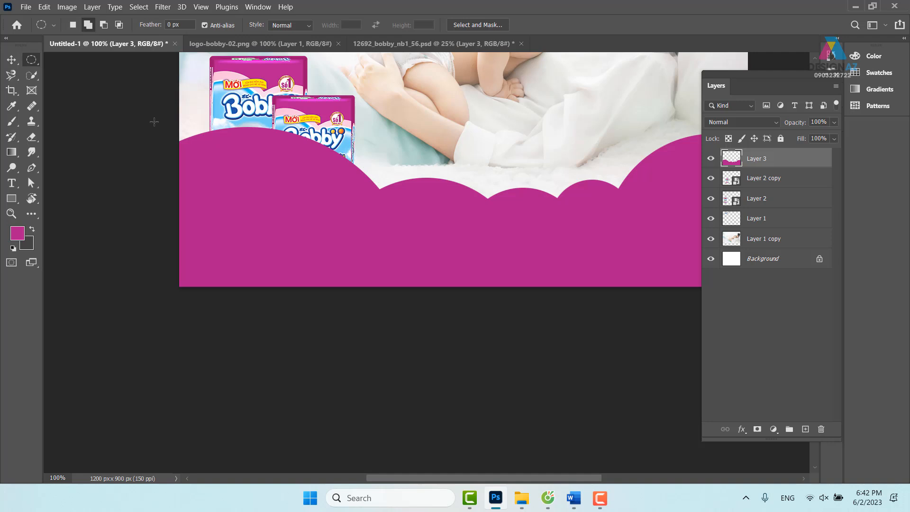
drag(152, 115, 593, 464)
click(805, 429)
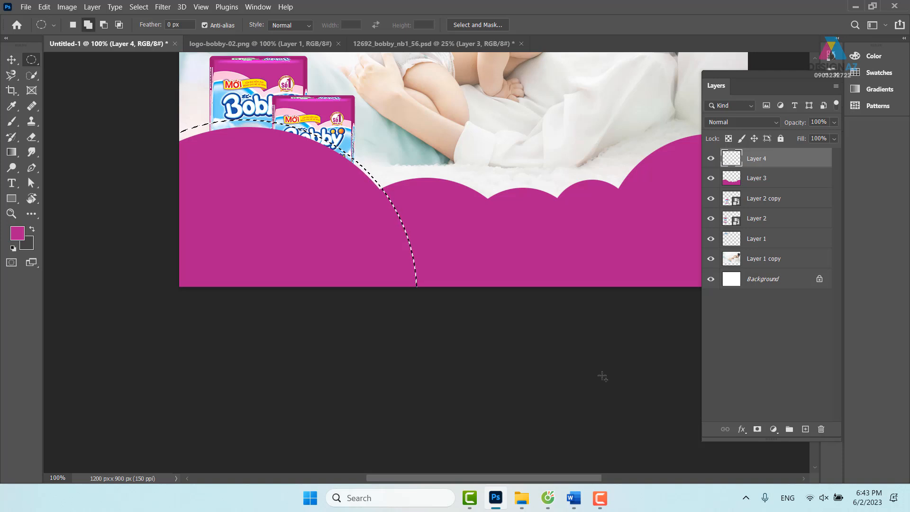
key(alt+BackSpace)
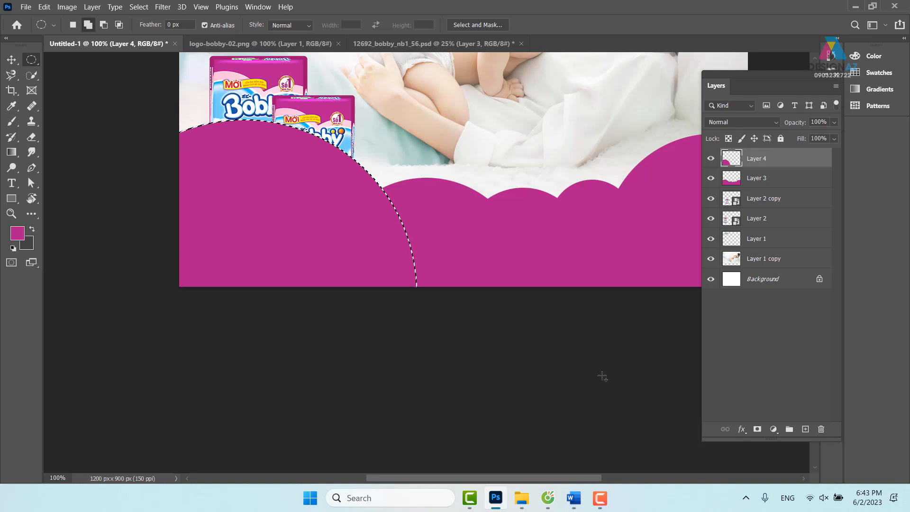
key(v)
key(ctrl+d)
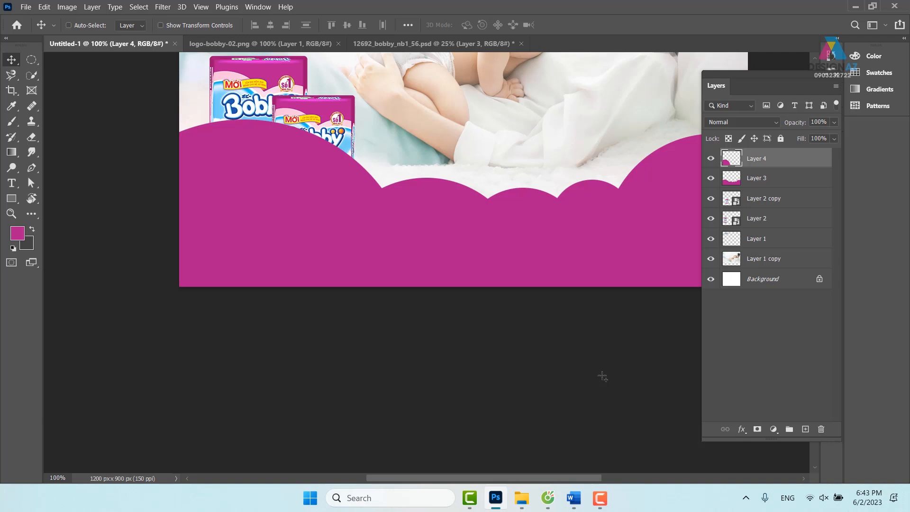
Step: Place the larger circle's layer directly beneath Layer 3 and set its opacity to 50%
key(ctrl+bracketleft)
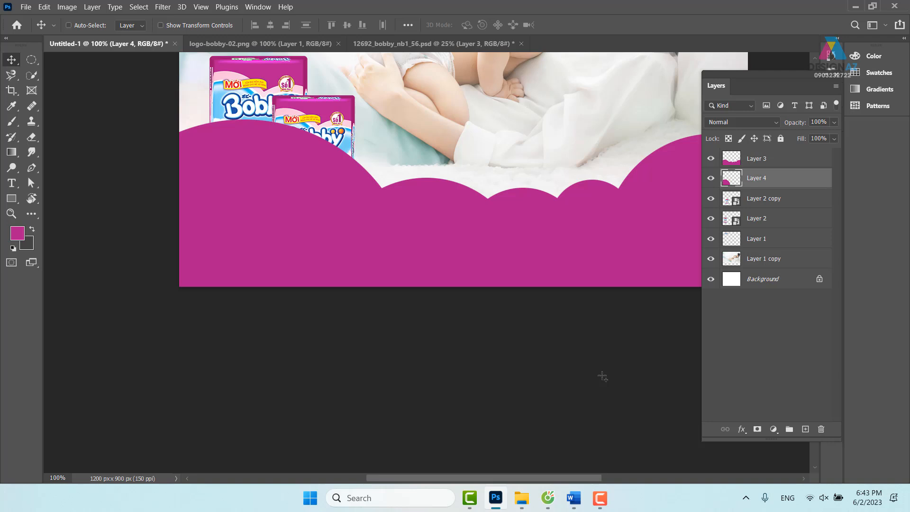
key(5)
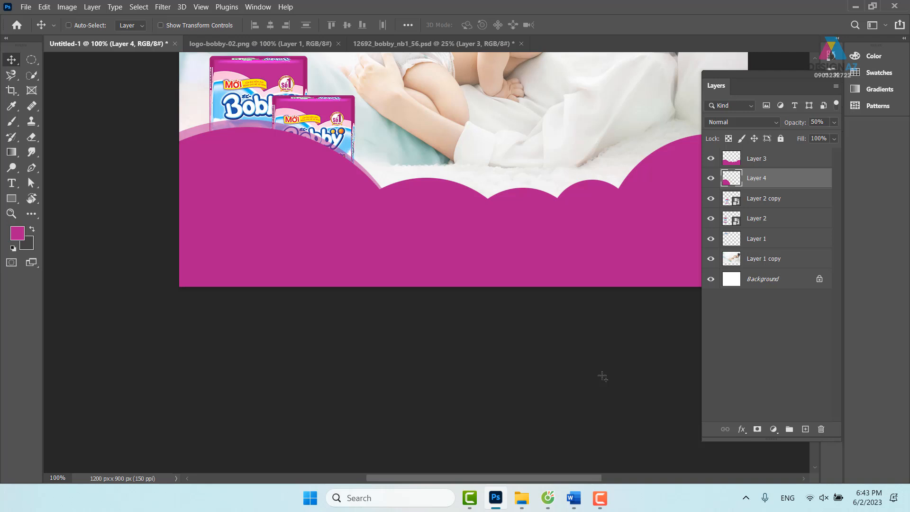
Step: Add a magenta circle on Layer 4 behind the cloud's second bump, extending just above its curve, and deselect it
scroll(375, 277, right, 3)
click(31, 61)
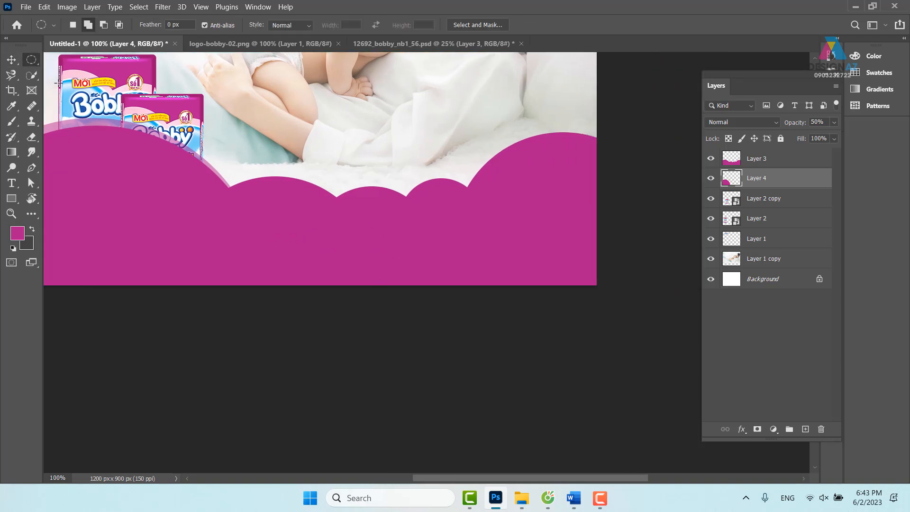
drag(207, 176, 399, 368)
key(alt+BackSpace)
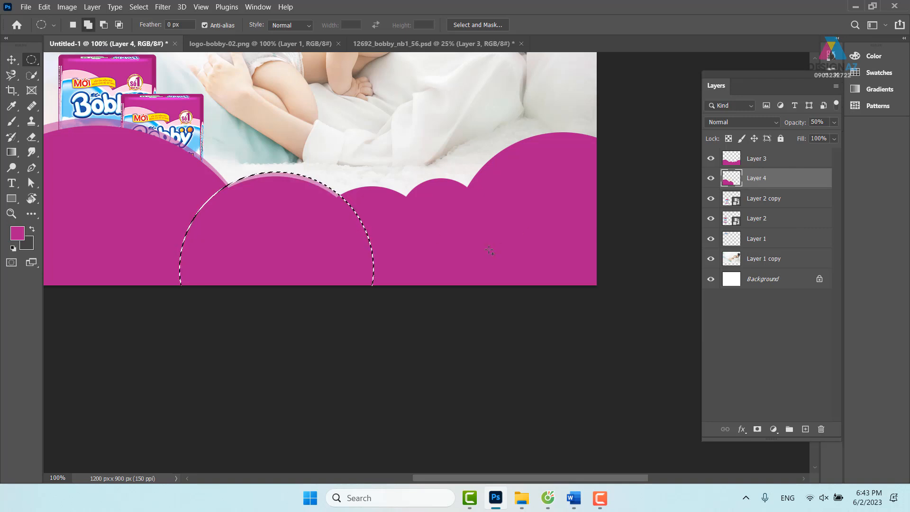
key(v)
key(ctrl+d)
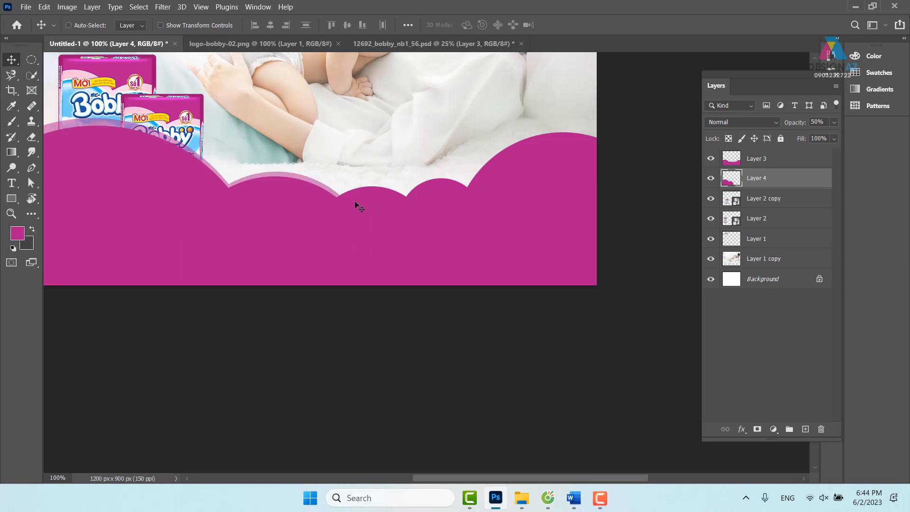
Step: Add a magenta circle on Layer 4 behind the cloud's third bump so a thin pale rim extends above it
drag(461, 205, 364, 201)
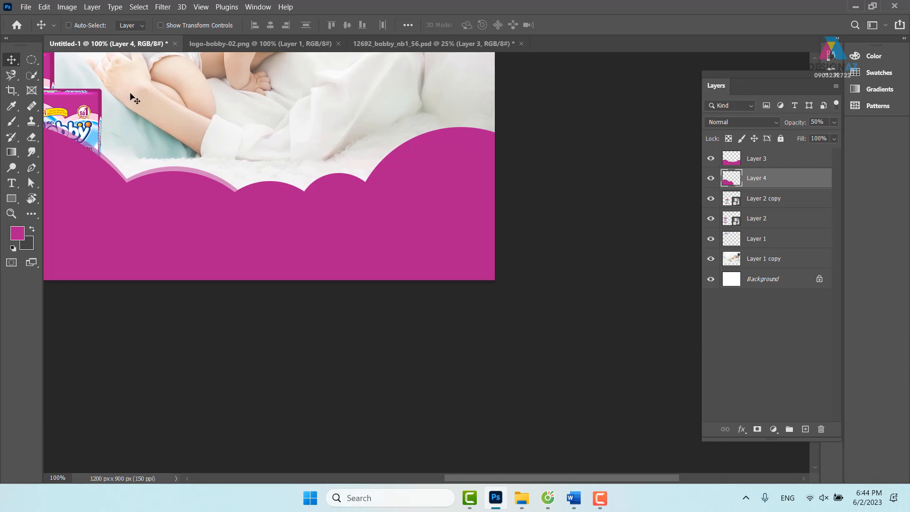
key(m)
mouse_move(219, 167)
mouse_down()
mouse_move(370, 286)
mouse_move(361, 298)
mouse_up()
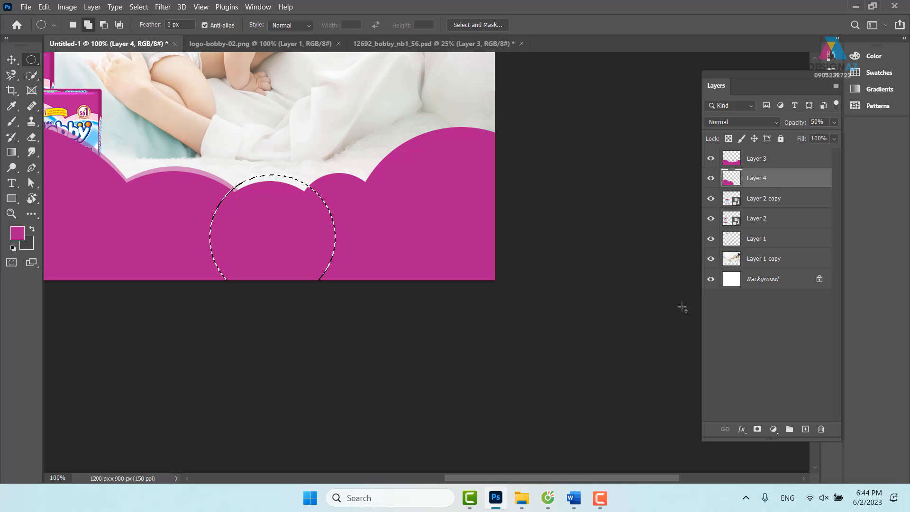
key(alt+Delete)
key(v)
key(ctrl+d)
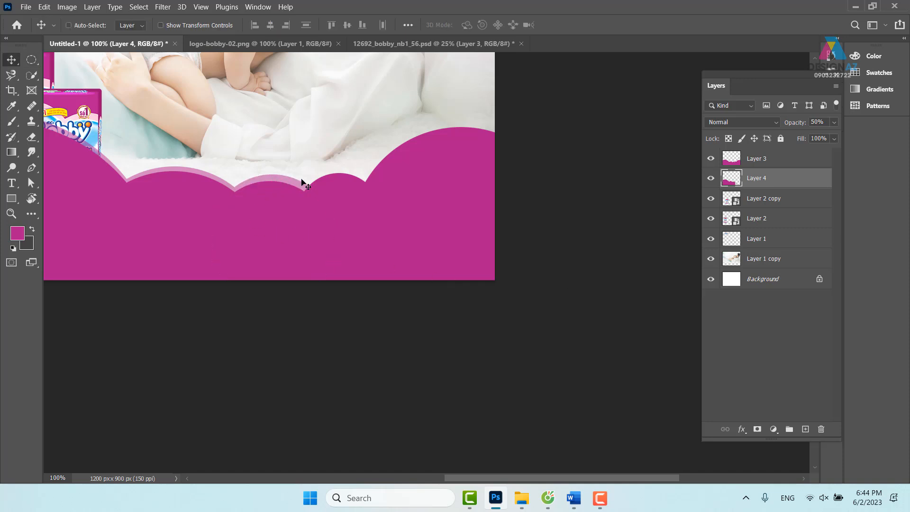
Step: Add a magenta circle on Layer 4 behind the cloud's small fourth bump, slightly larger than its curve
click(32, 60)
drag(295, 161, 393, 268)
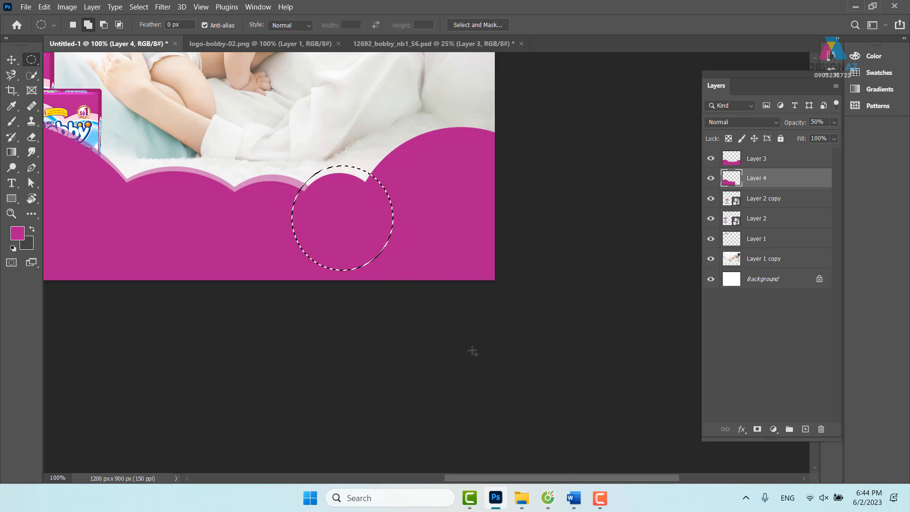
key(alt+BackSpace)
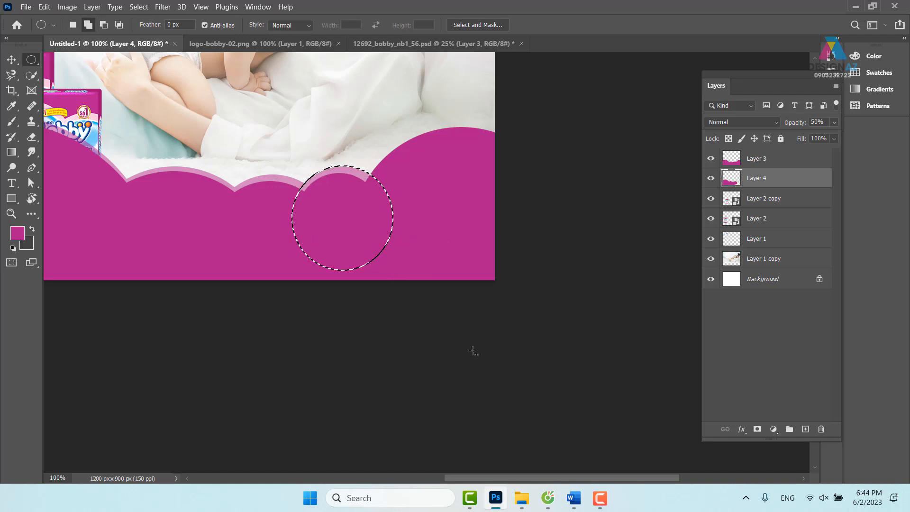
key(v)
key(ctrl+d)
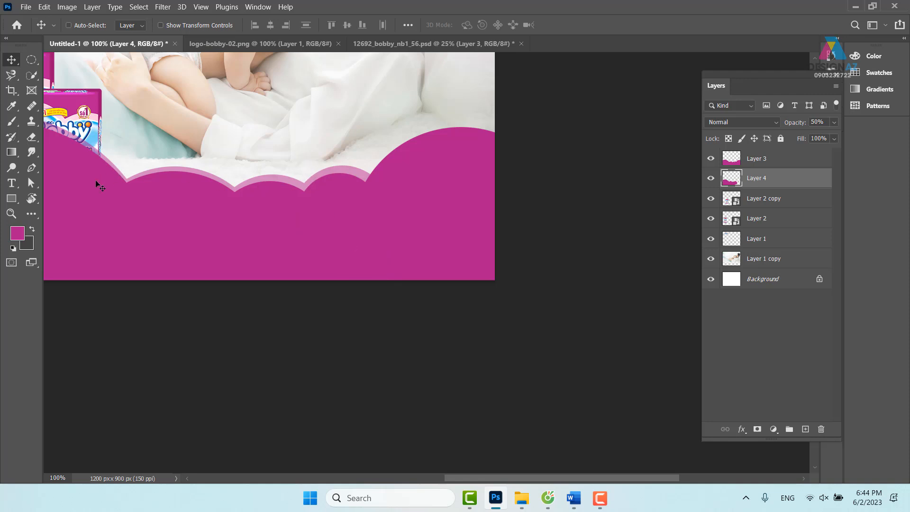
Step: Add a large magenta circle on Layer 4 behind the cloud's rightmost bump, extending just above its curve
drag(382, 216, 287, 259)
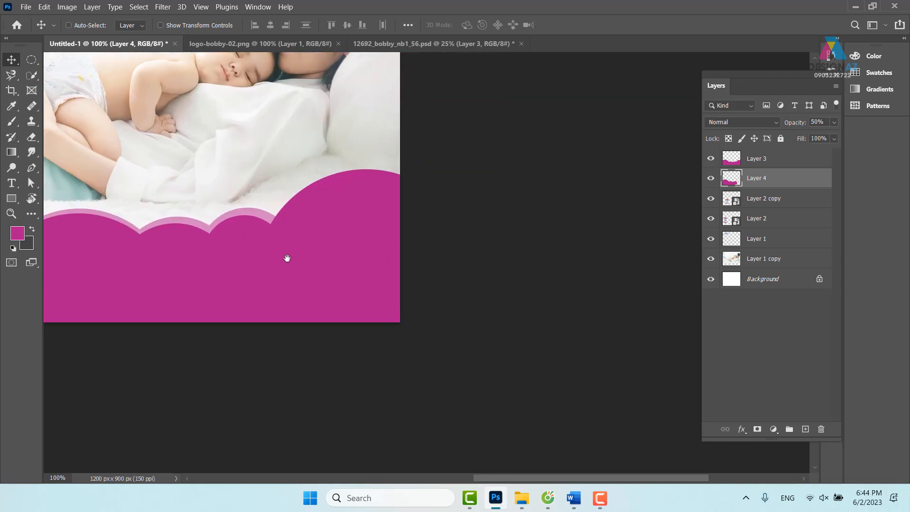
click(31, 60)
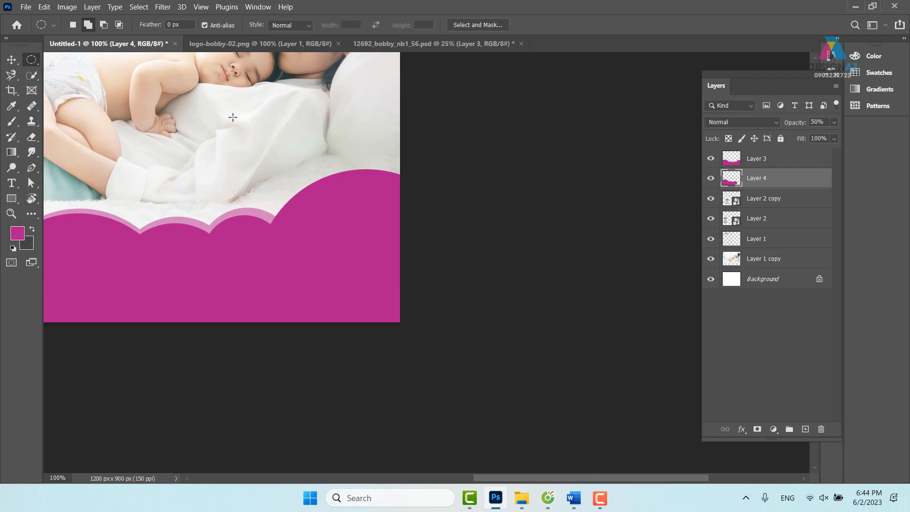
drag(247, 132, 480, 425)
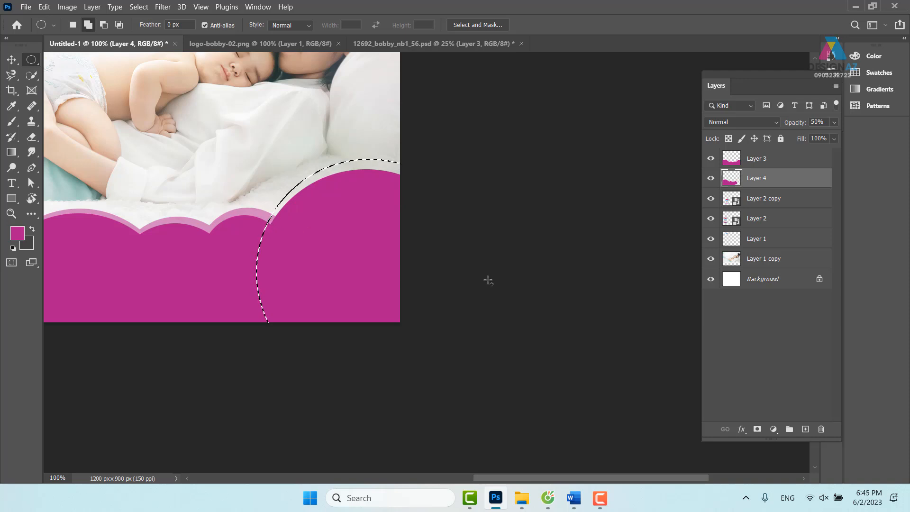
key(v)
key(ctrl+d)
key(ctrl+minus)
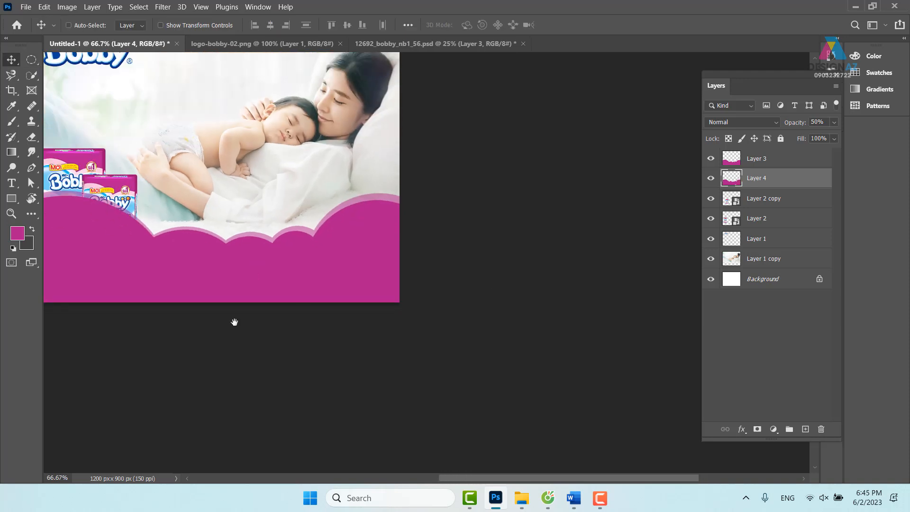
Step: Select Layer 3 and Layer 4 together and move the whole magenta cloud footer down, keeping it aligned with the canvas sides
drag(246, 282, 261, 250)
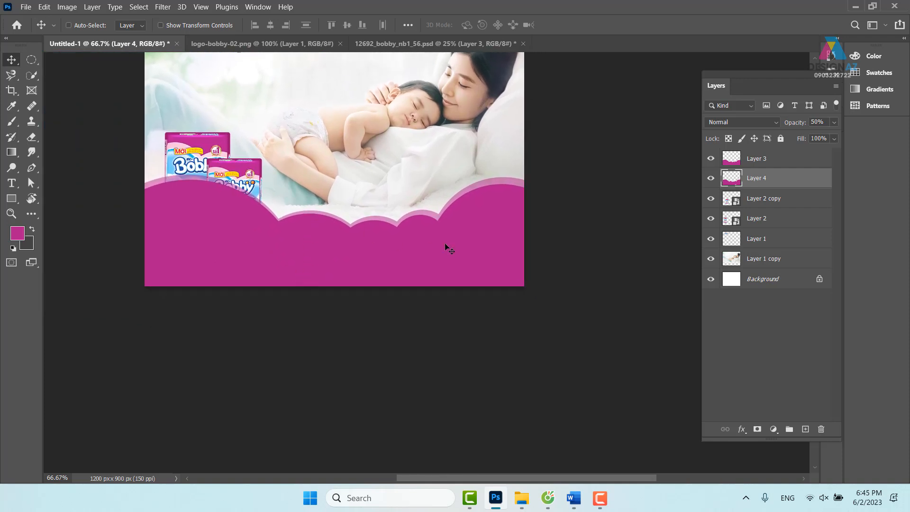
right_click(494, 202)
click(516, 210)
shift+right_click(507, 180)
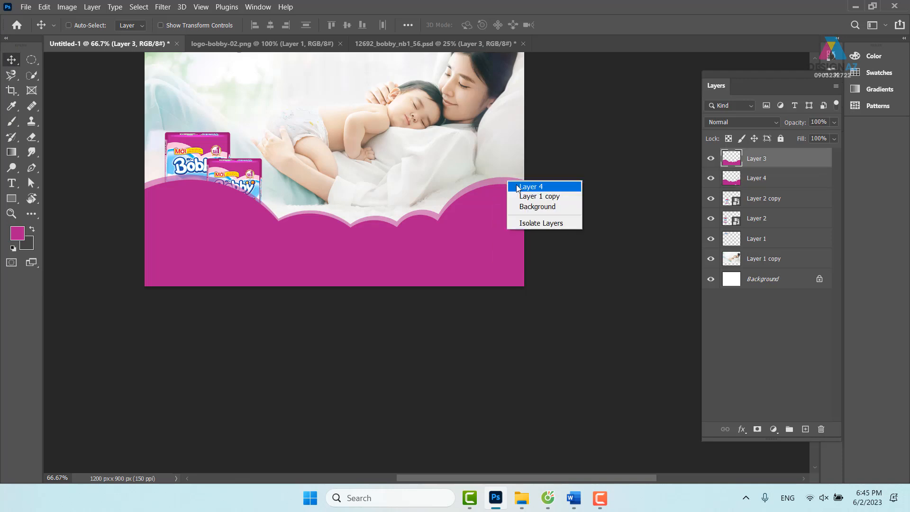
click(517, 187)
drag(496, 187, 495, 209)
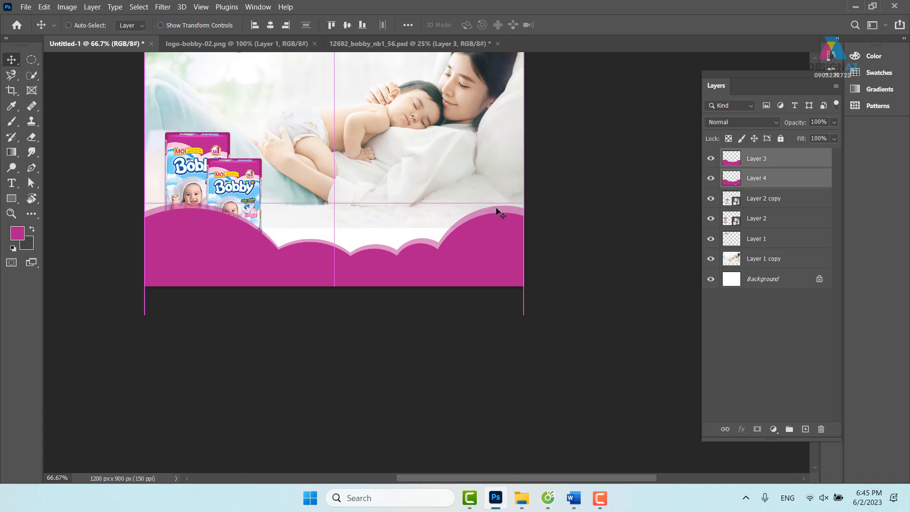
Step: Move the mother-and-baby photo on Layer 1 copy straight down until it reaches the lowered cloud footer
scroll(459, 201, up, 3)
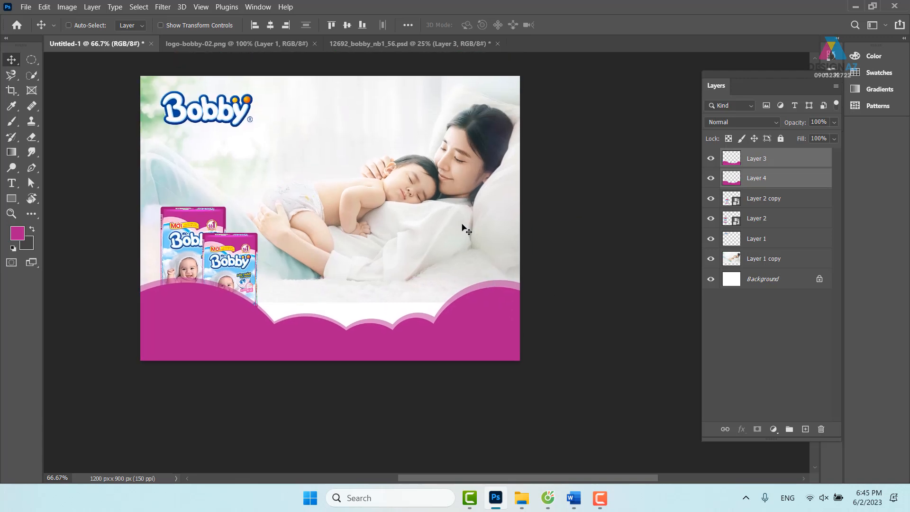
right_click(447, 193)
click(463, 198)
mouse_move(425, 210)
mouse_down()
mouse_move(427, 232)
mouse_move(429, 218)
mouse_up()
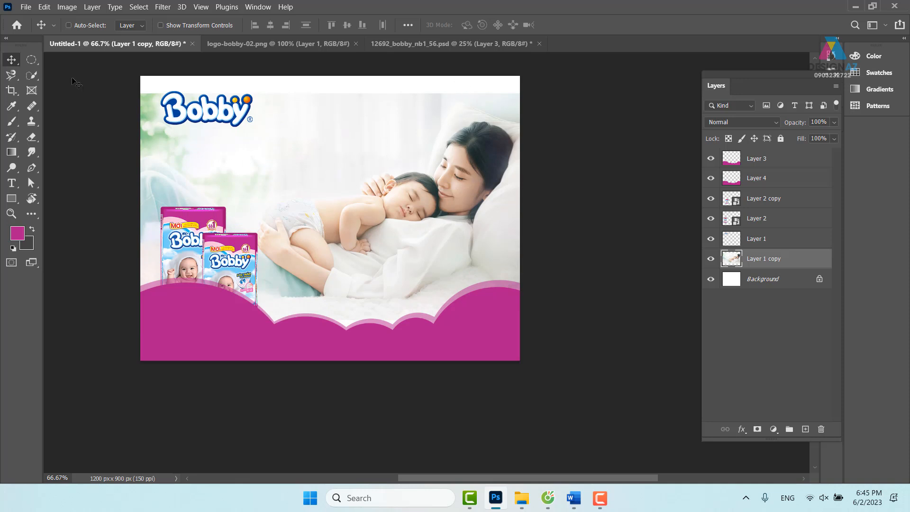
Step: Select the blank strip across the top of the canvas and fill it so the photo background extends to the edge
click(33, 59)
click(71, 59)
drag(121, 74, 552, 99)
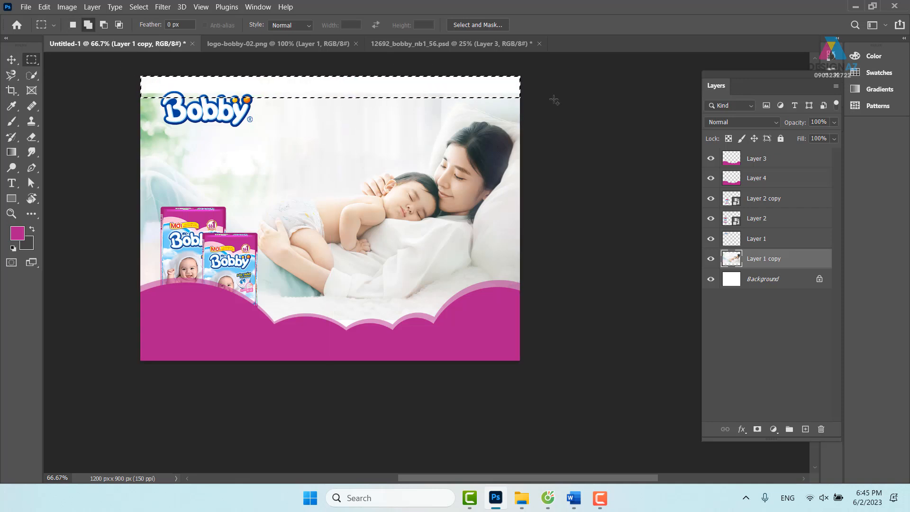
key(shift+F5)
click(659, 71)
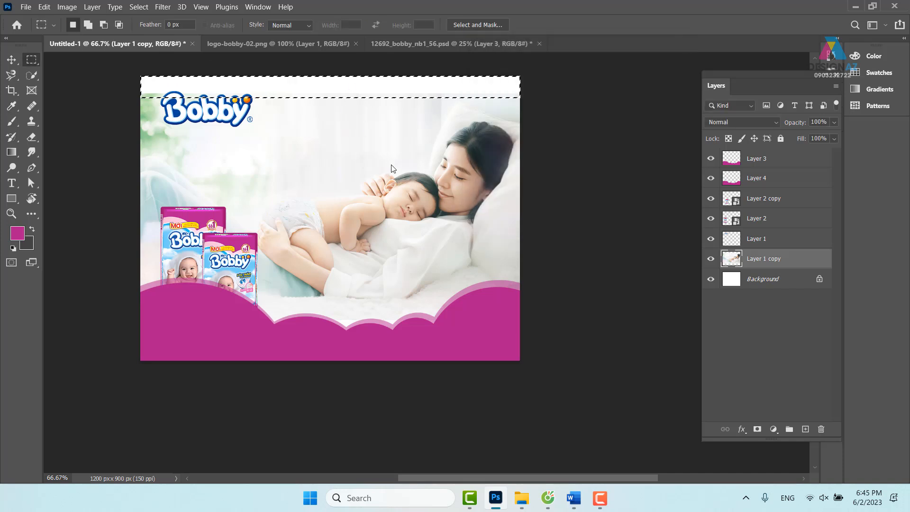
key(v)
key(ctrl+d)
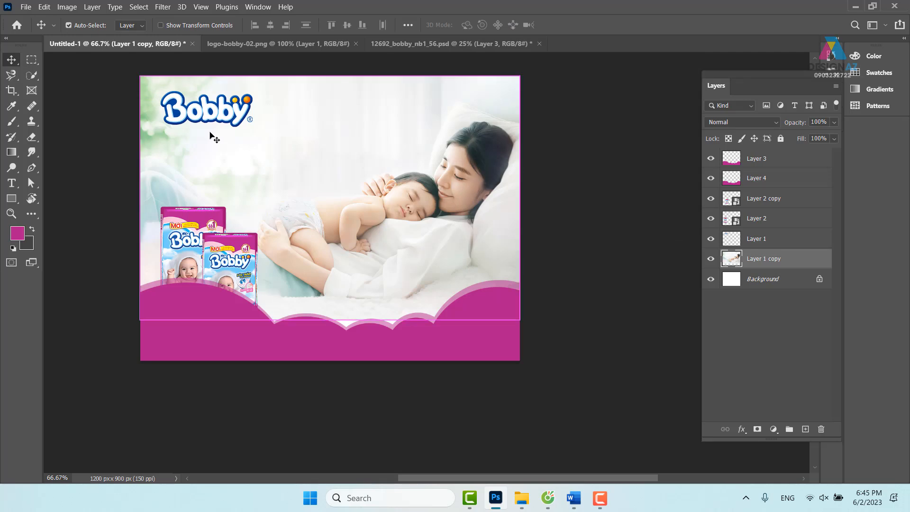
Step: Add a layer mask to the photo layer, Layer 1 copy
key(ctrl+plus)
key(ctrl+plus)
drag(297, 342, 366, 185)
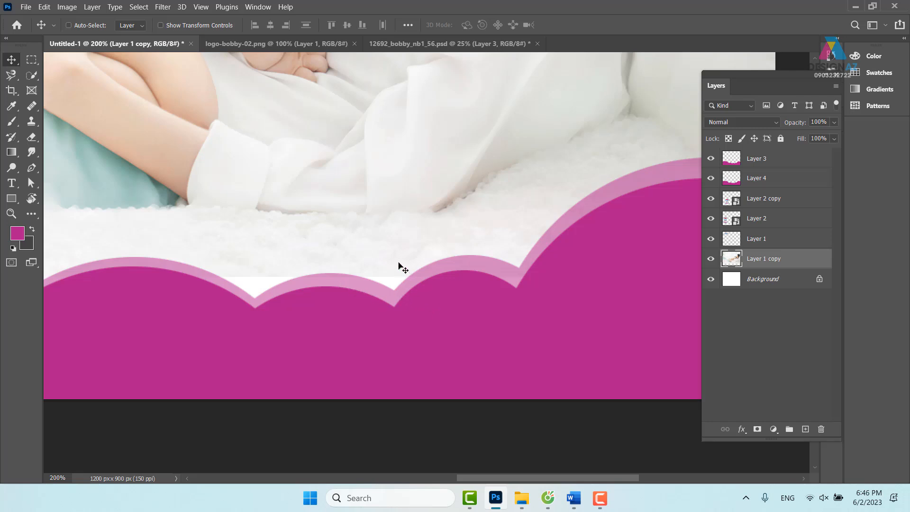
right_click(429, 217)
click(466, 219)
right_click(382, 220)
click(396, 229)
click(757, 429)
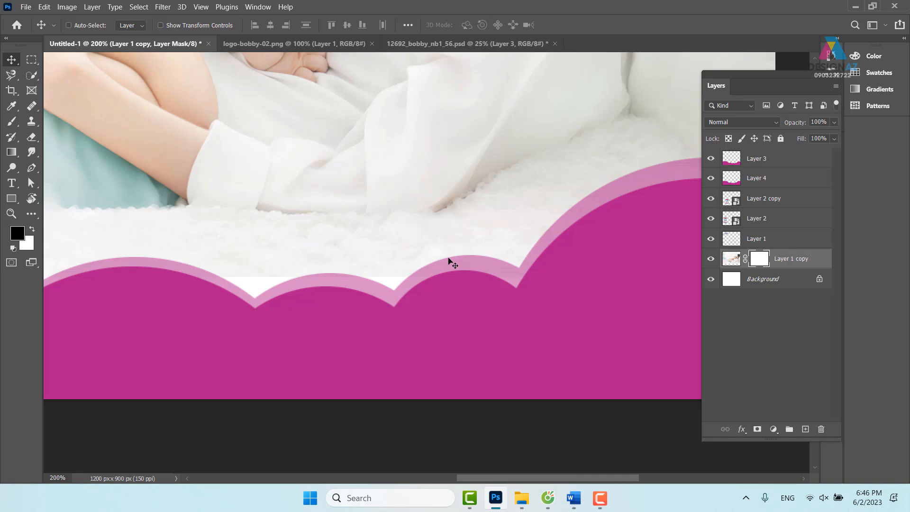
Step: Fade the photo's lower edge into white with a linear Black, White gradient on the mask, just above the cloud
key(g)
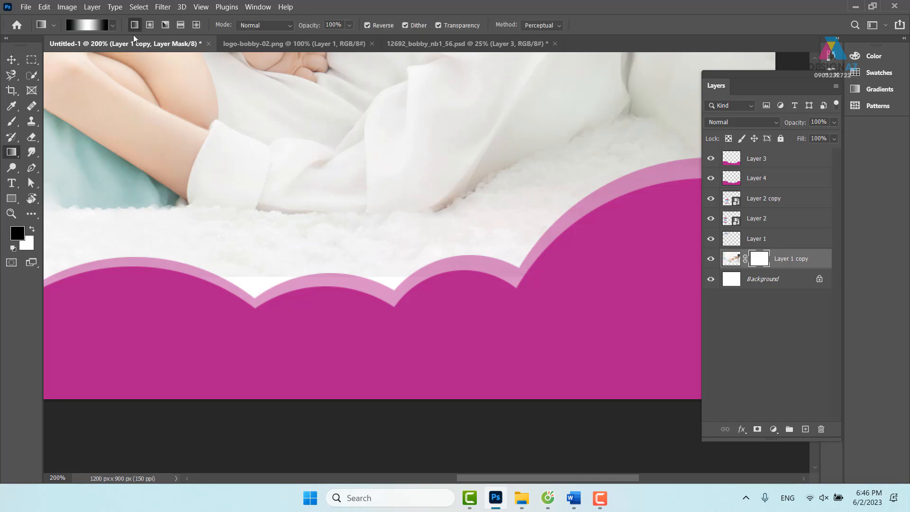
click(89, 23)
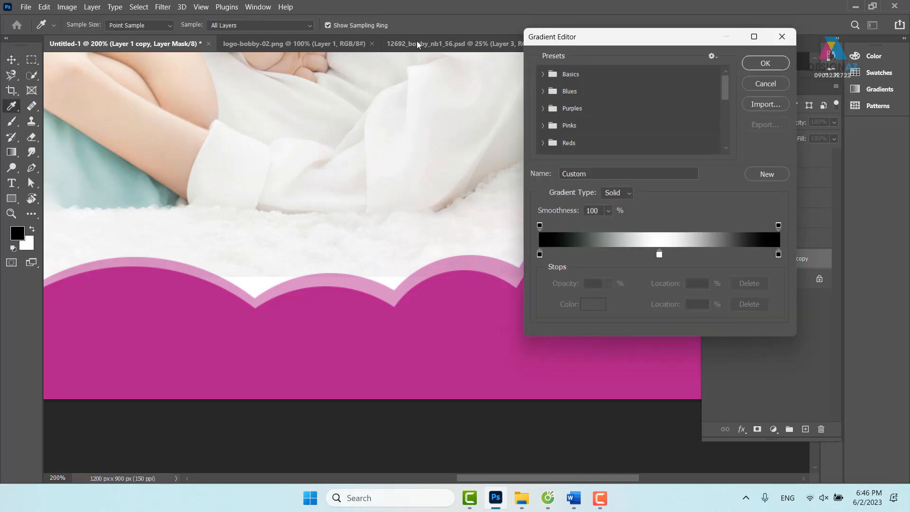
click(543, 74)
click(595, 92)
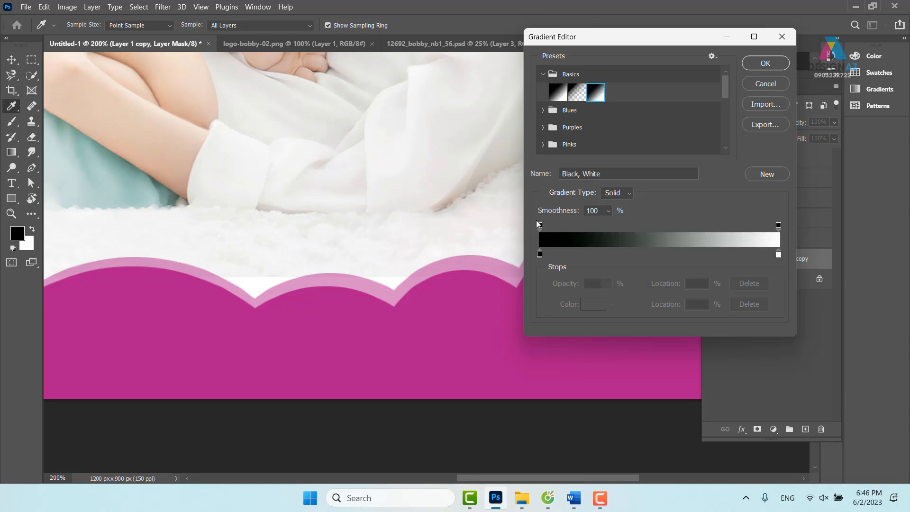
click(781, 67)
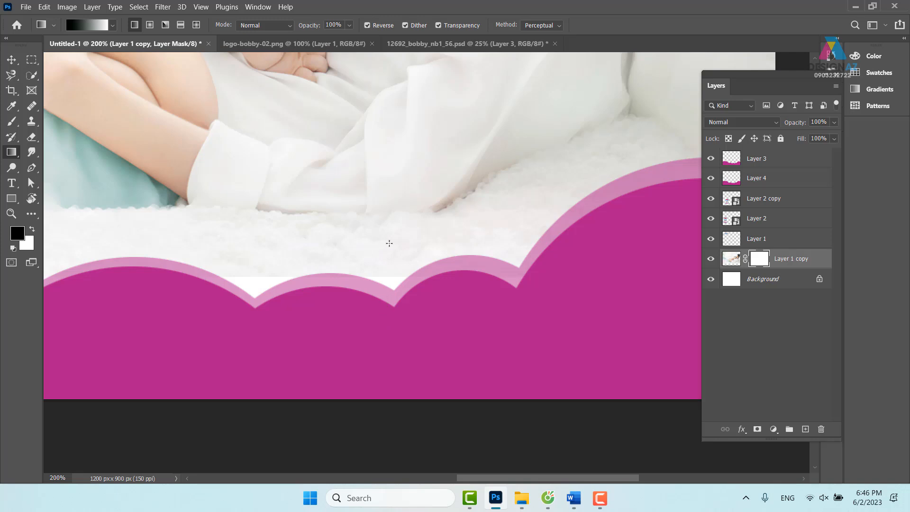
drag(393, 238, 394, 289)
drag(394, 290, 394, 275)
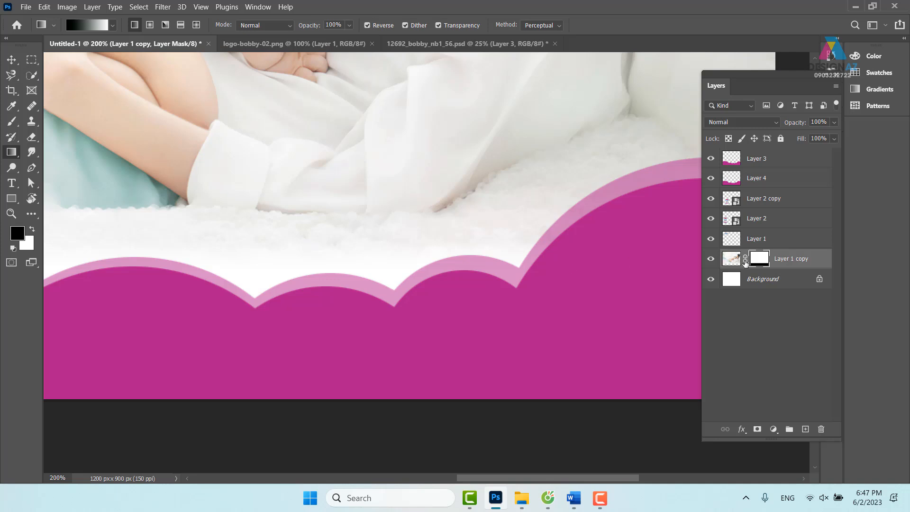
key(ctrl+minus)
key(ctrl+minus)
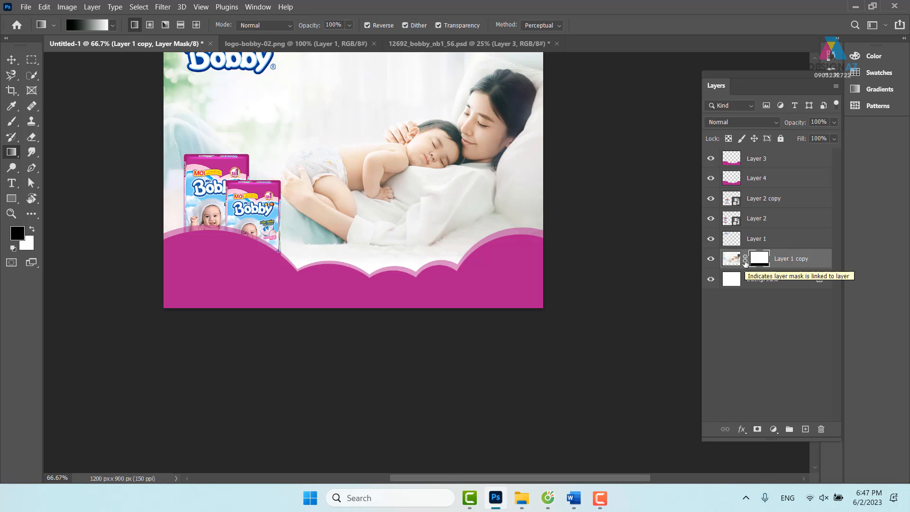
Step: Select both diaper packs, Layer 2 and Layer 2 copy, and bring them to the front above the cloud
click(12, 59)
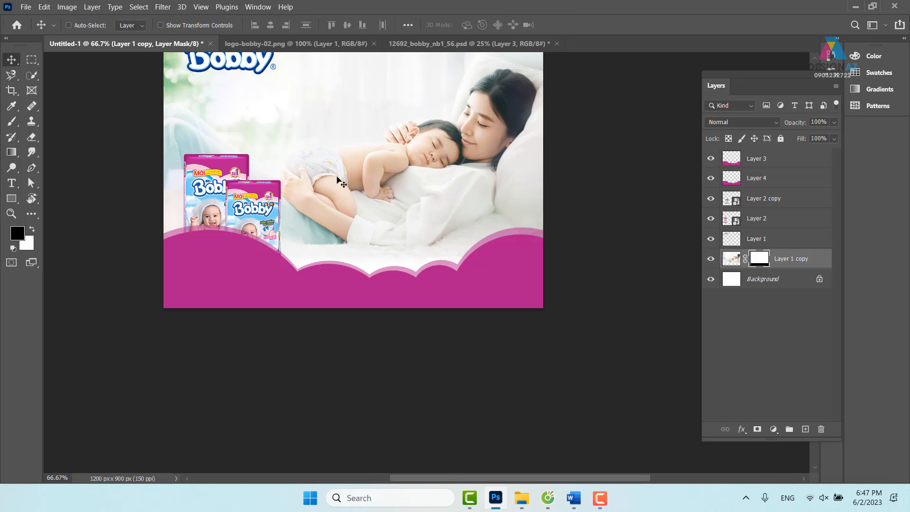
right_click(270, 198)
click(286, 207)
right_click(222, 175)
shift+click(244, 179)
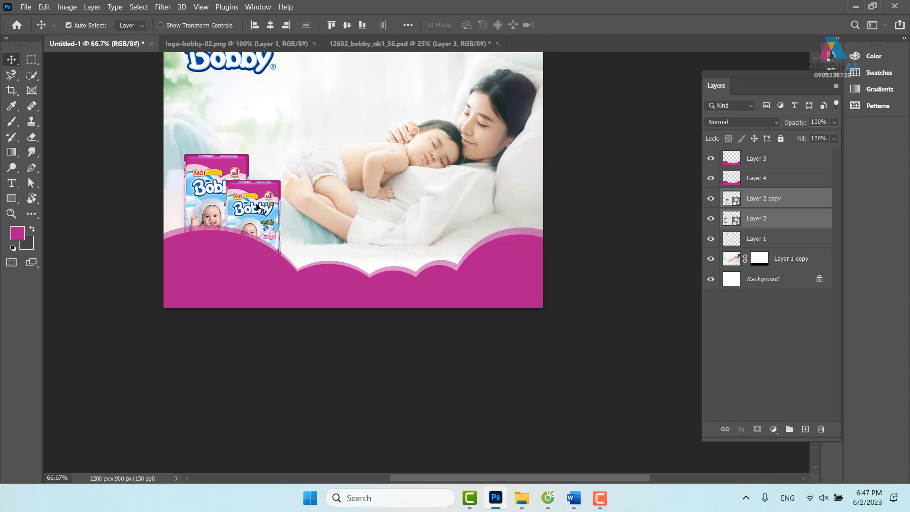
key(ctrl+shift+bracketright)
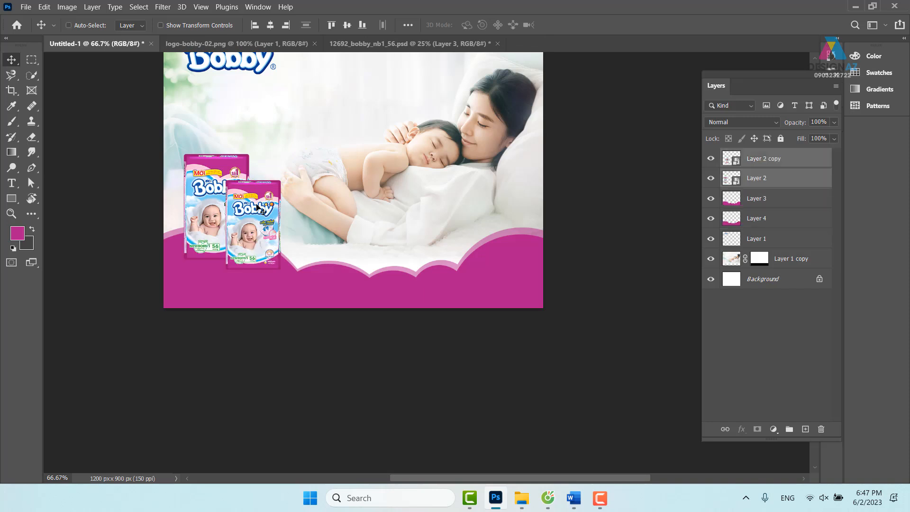
Step: Select the front magenta cloud shape, Layer 3, along the bottom of the ad
drag(382, 246, 345, 214)
right_click(481, 244)
click(510, 252)
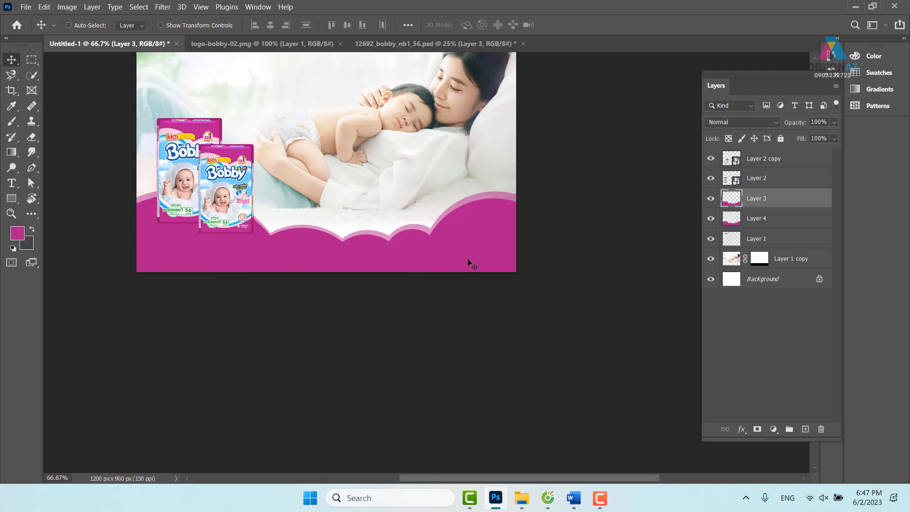
Step: Try shifting the front cloud, Layer 3, by about 64 px horizontally and 32 px vertically, and undo the move
drag(396, 237, 437, 228)
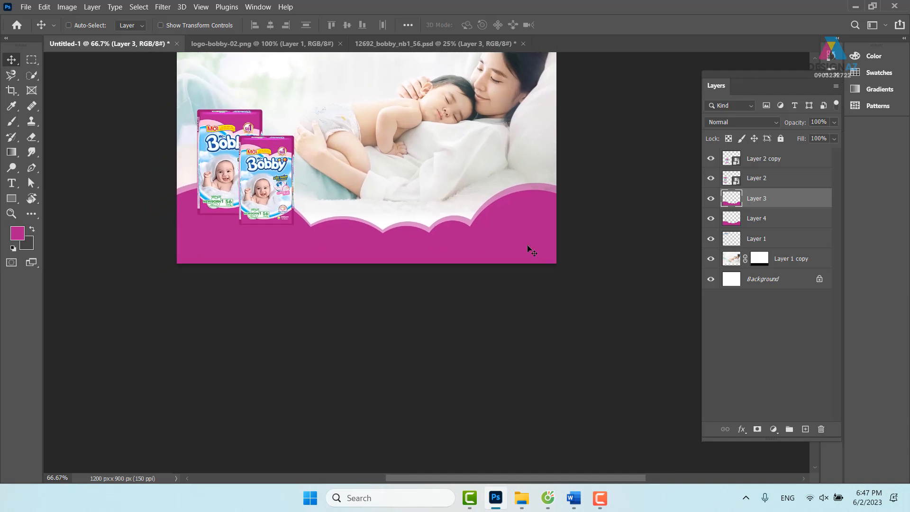
right_click(539, 215)
click(554, 222)
drag(512, 230, 531, 240)
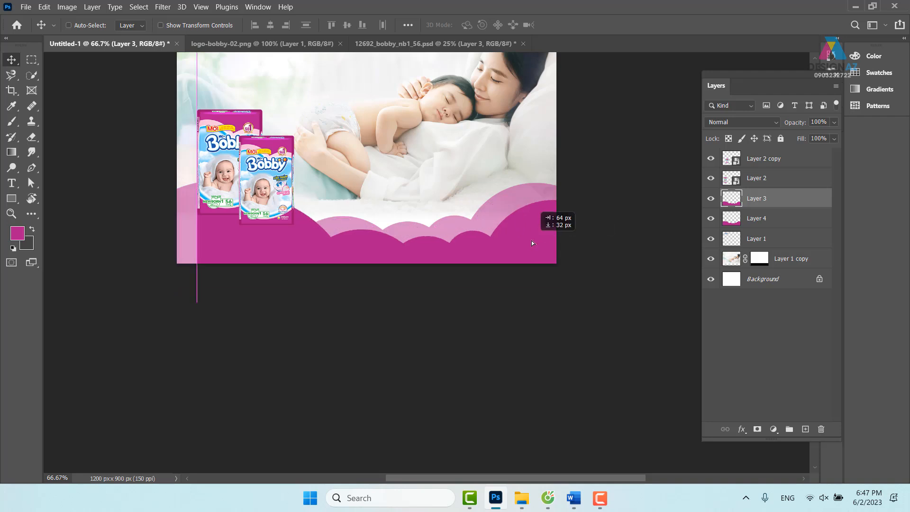
key(ctrl+z)
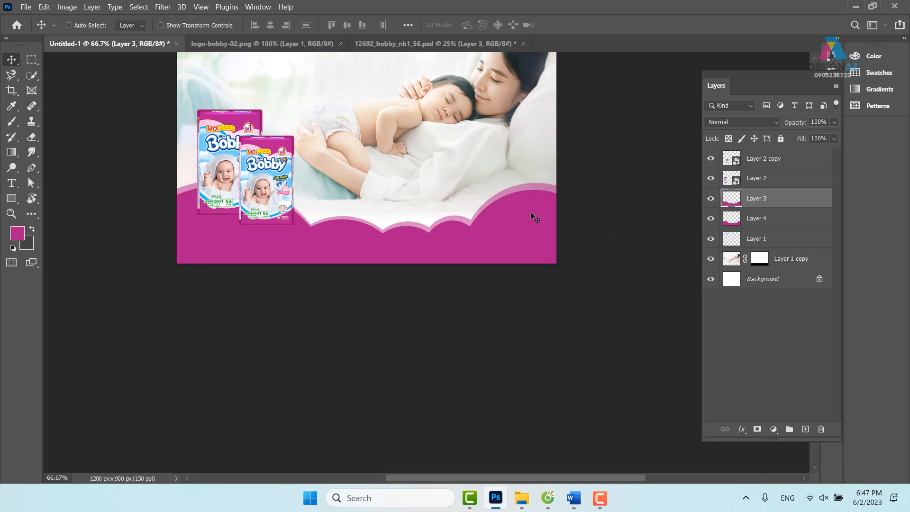
Step: Lock Layer 3's transparent pixels and set both stops of the gradient to the cloud's magenta
click(728, 139)
key(g)
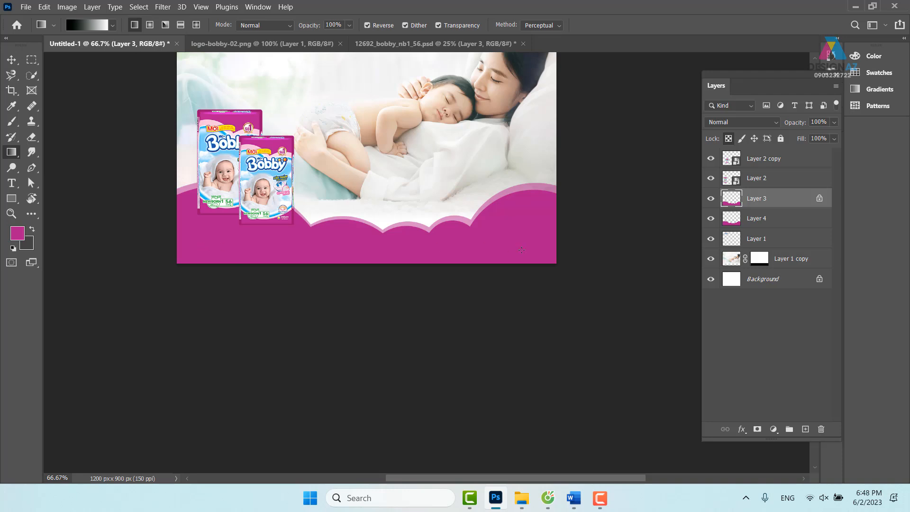
click(94, 26)
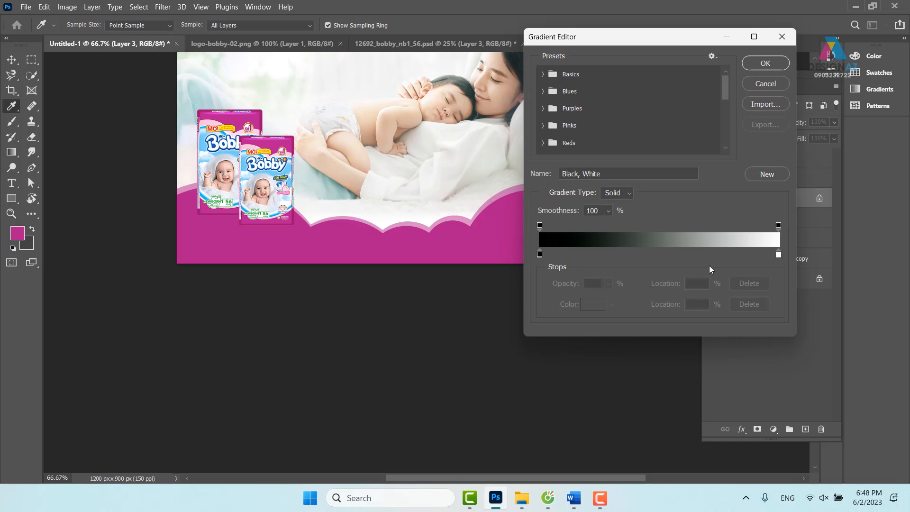
click(539, 255)
click(470, 246)
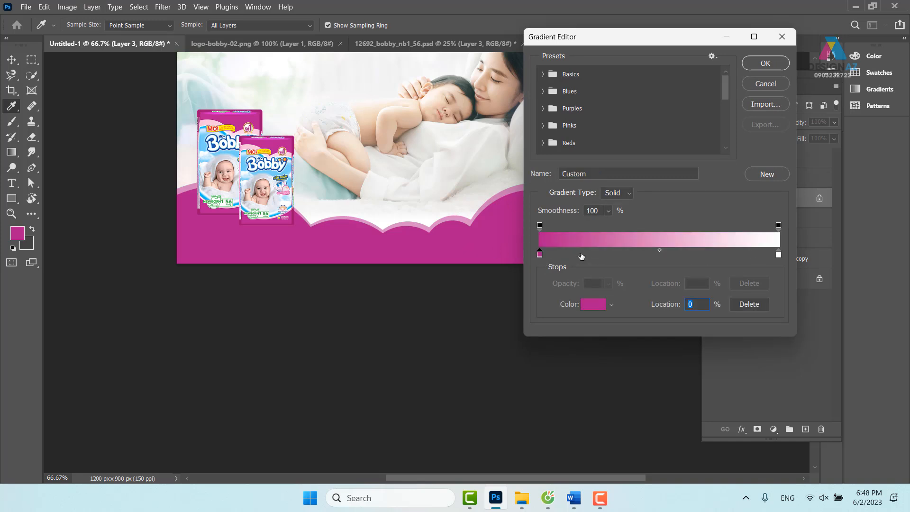
click(779, 255)
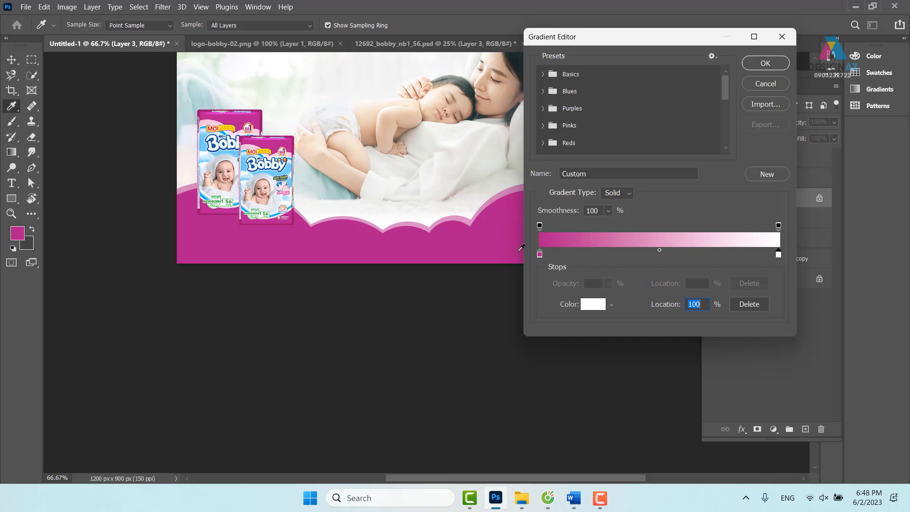
click(501, 240)
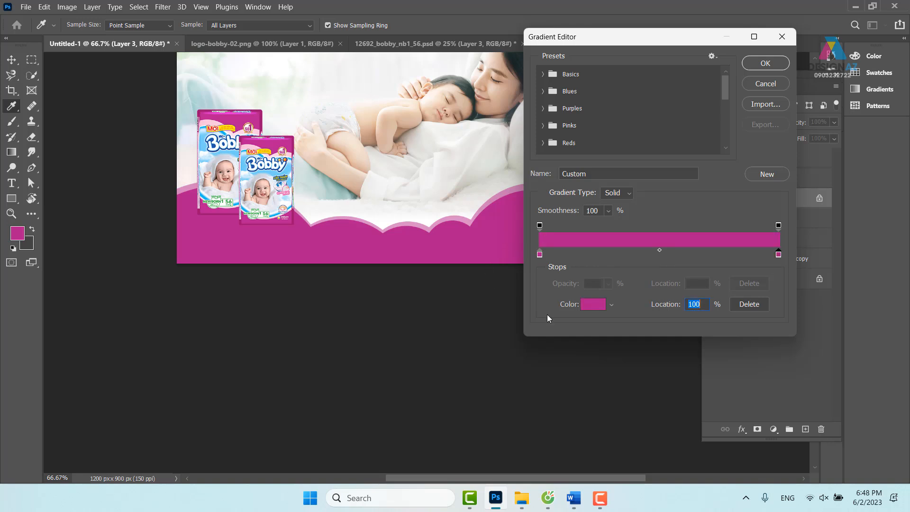
Step: Darken the gradient's end stop to a deep magenta and apply the gradient horizontally across the cloud
click(602, 308)
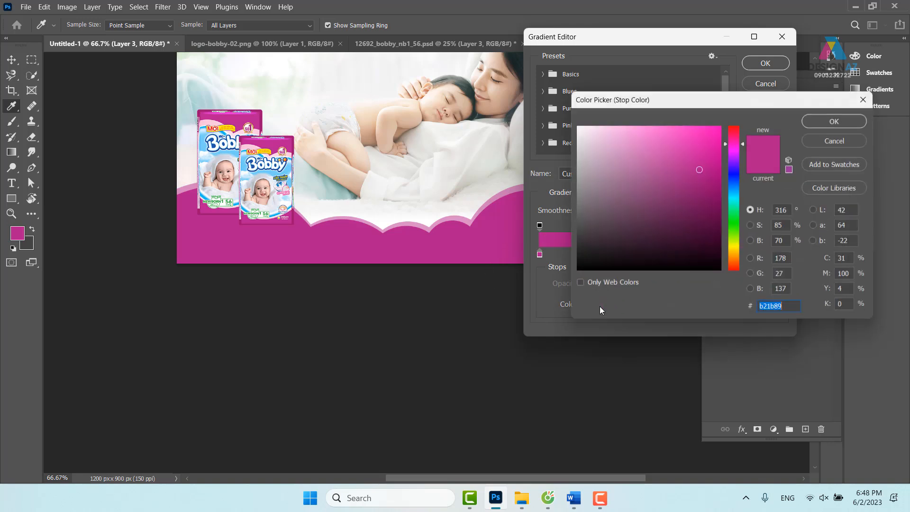
click(709, 199)
click(845, 118)
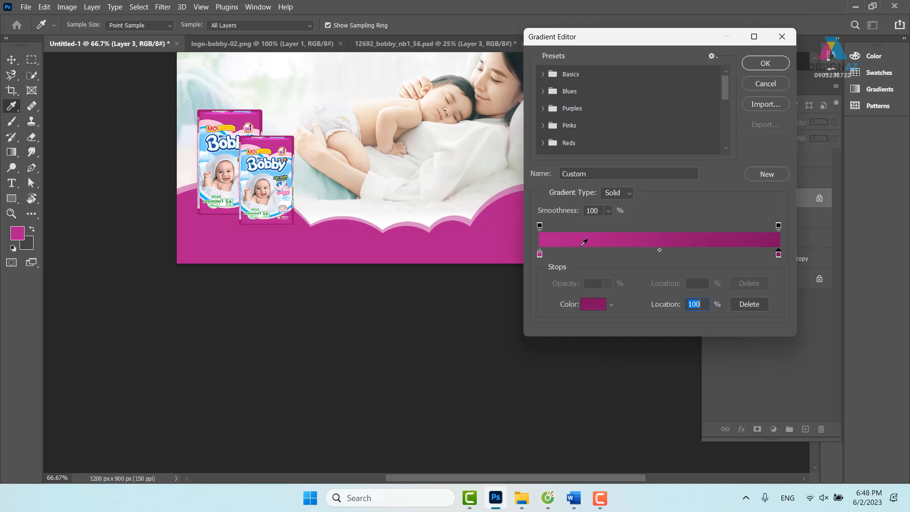
click(773, 64)
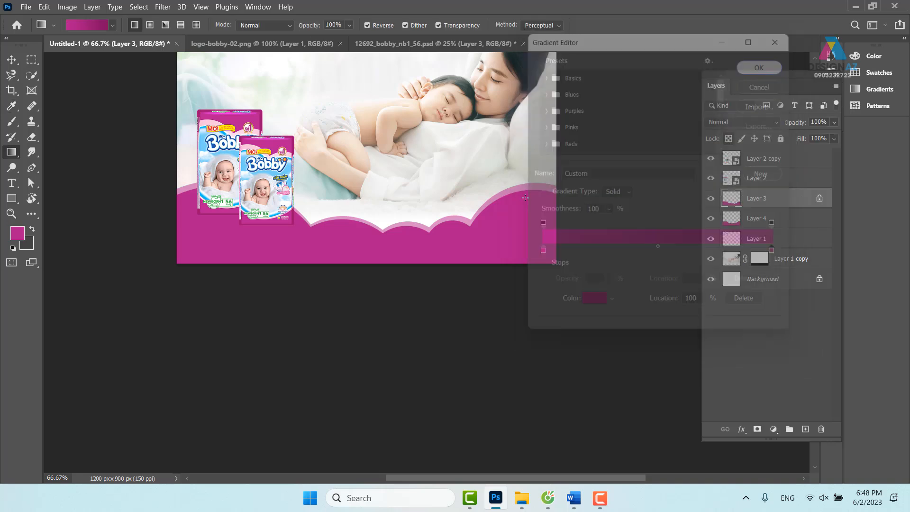
drag(217, 250, 519, 249)
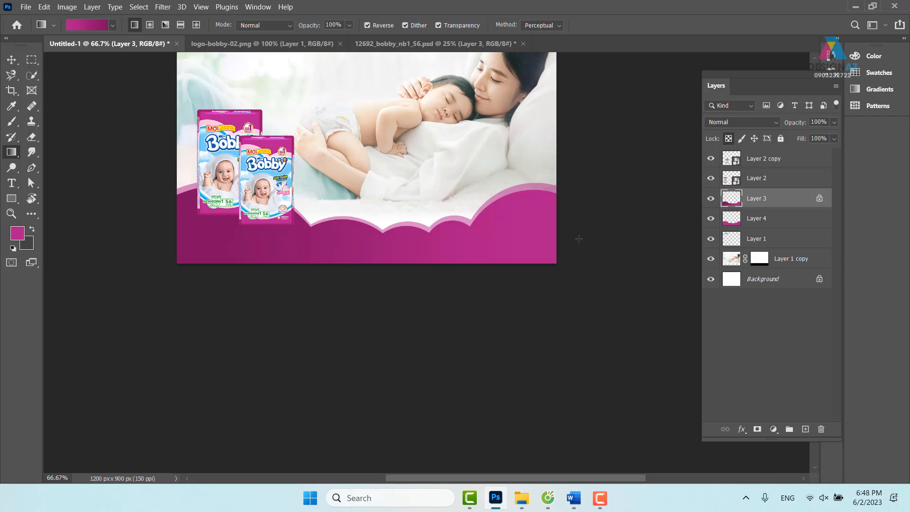
drag(527, 237, 242, 232)
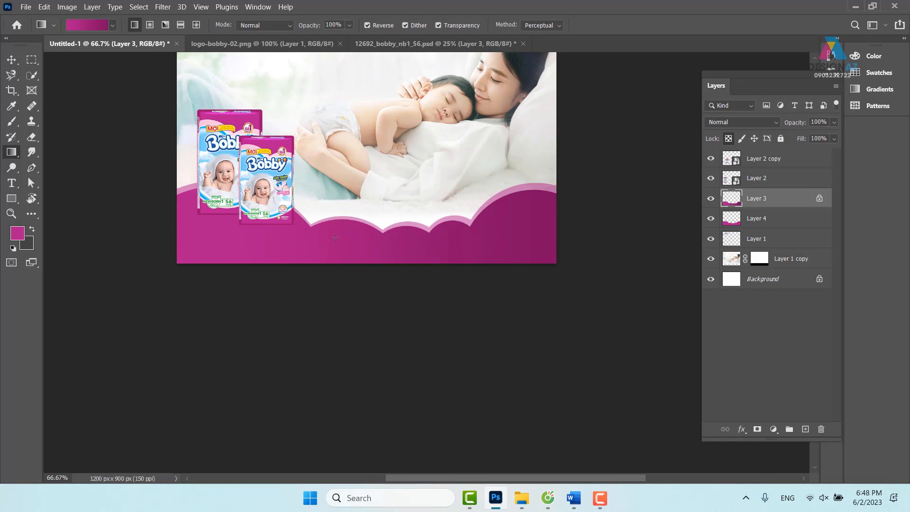
Step: Change the gradient's lighter stop to the brighter pink c02b98 and set its location to 50%
click(93, 25)
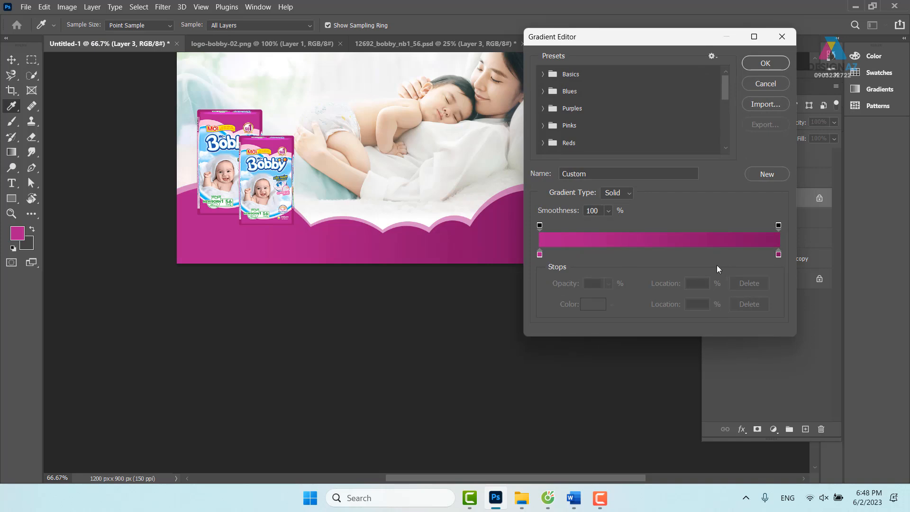
click(539, 255)
click(593, 304)
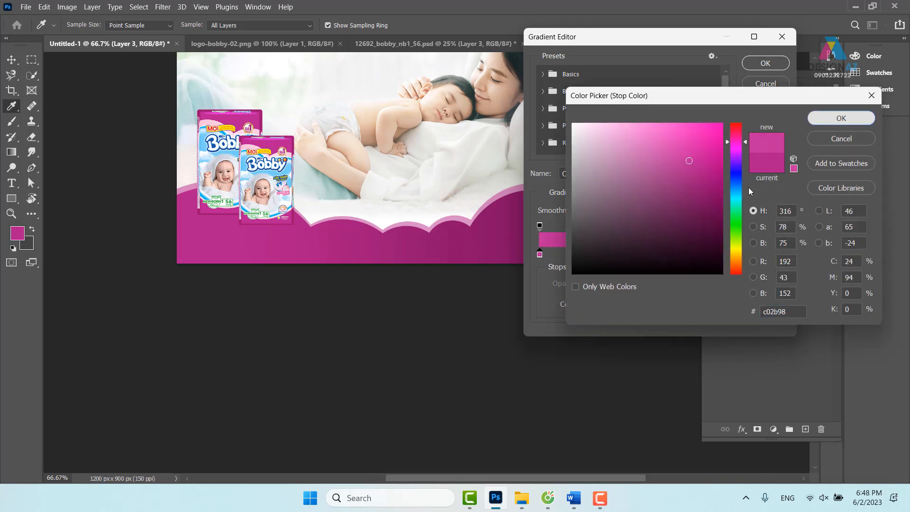
click(841, 118)
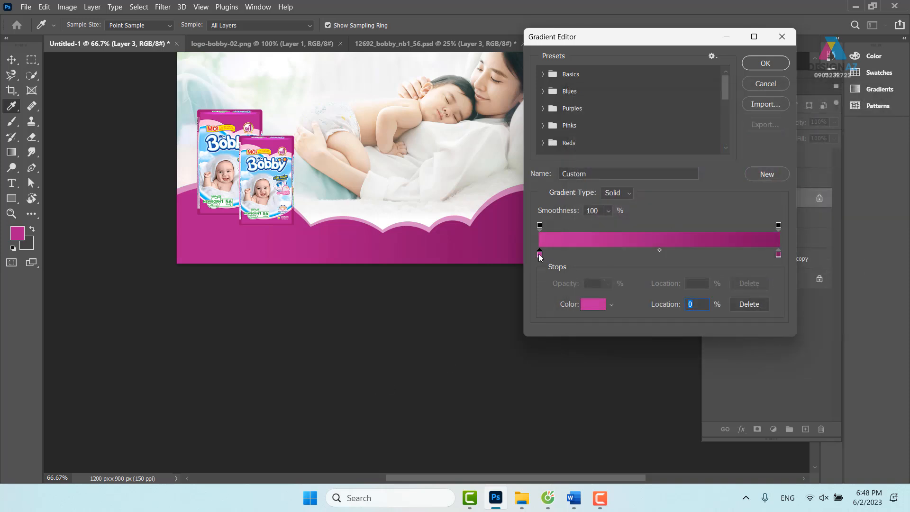
drag(540, 256, 655, 256)
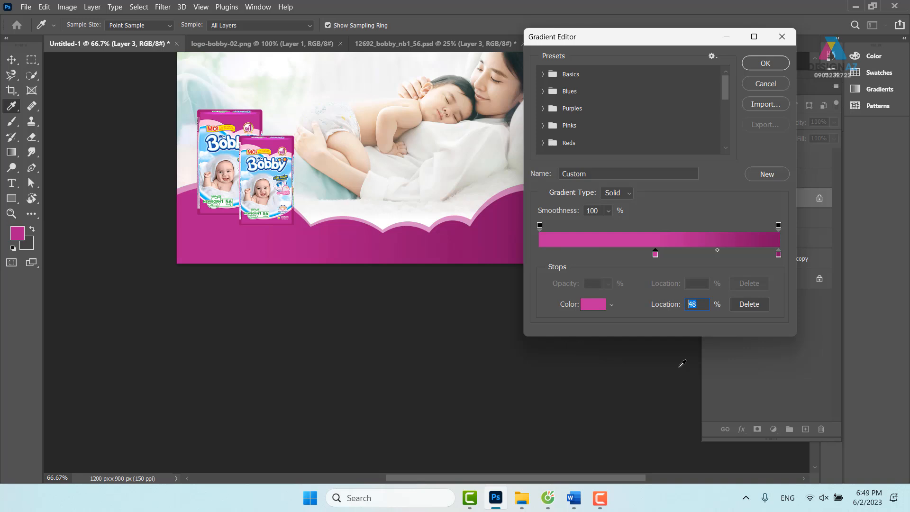
text(50)
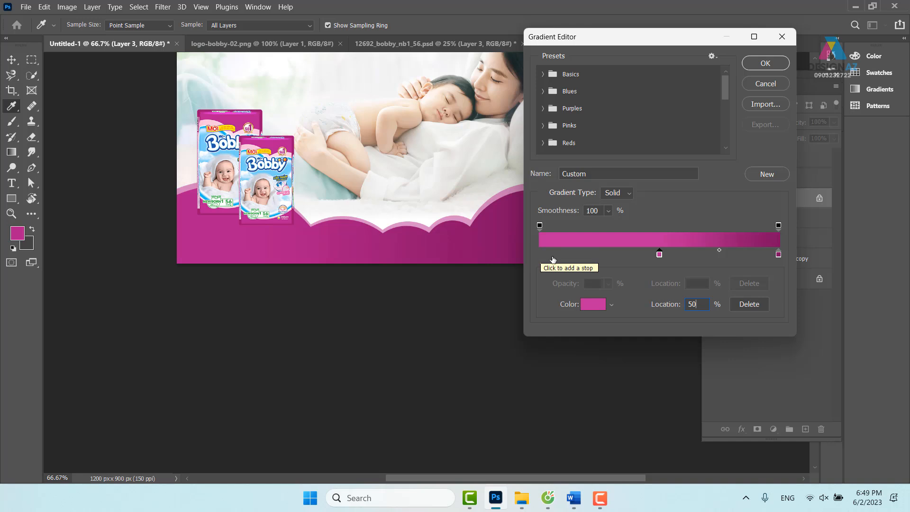
Step: Add a matching dark magenta stop at the gradient's start and apply the gradient across the cloud's full width
click(778, 254)
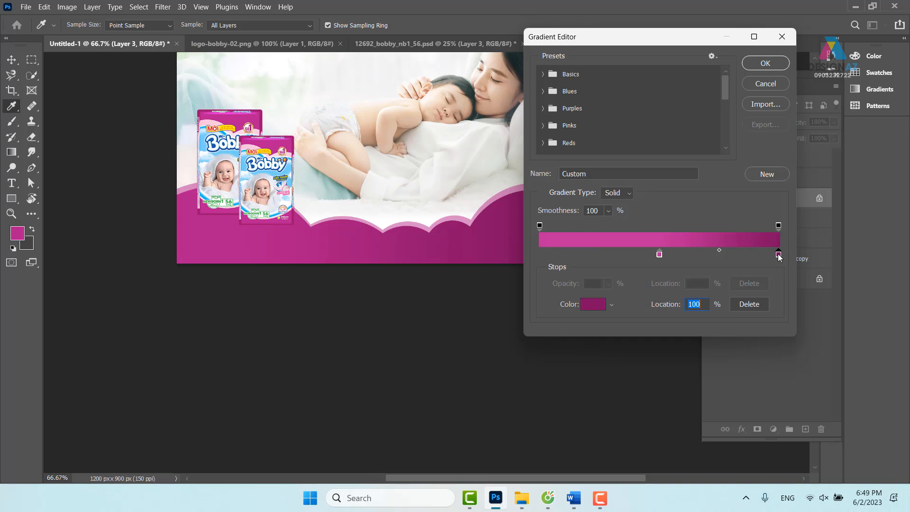
click(558, 255)
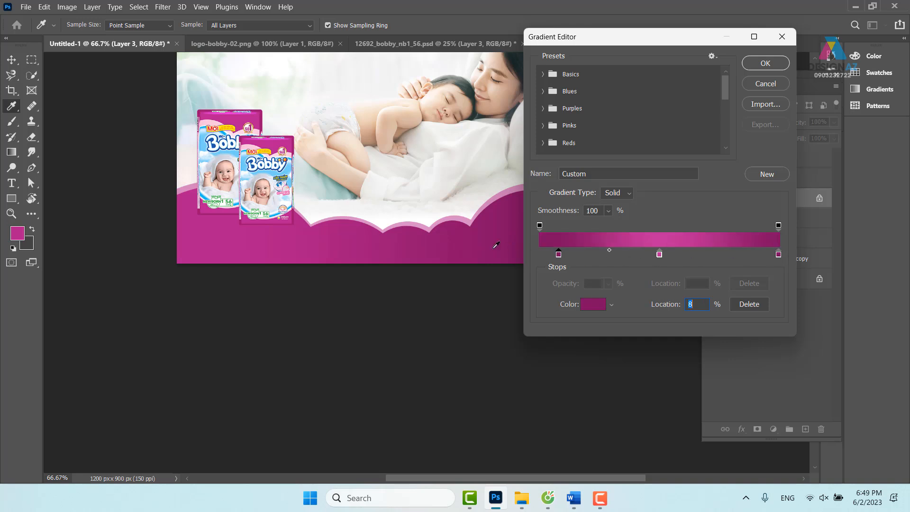
drag(558, 255, 539, 259)
click(772, 63)
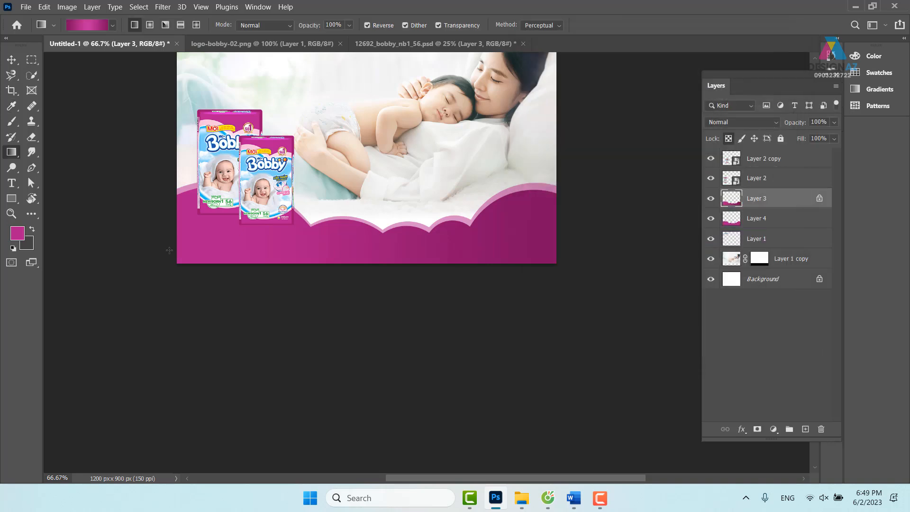
drag(177, 252, 556, 260)
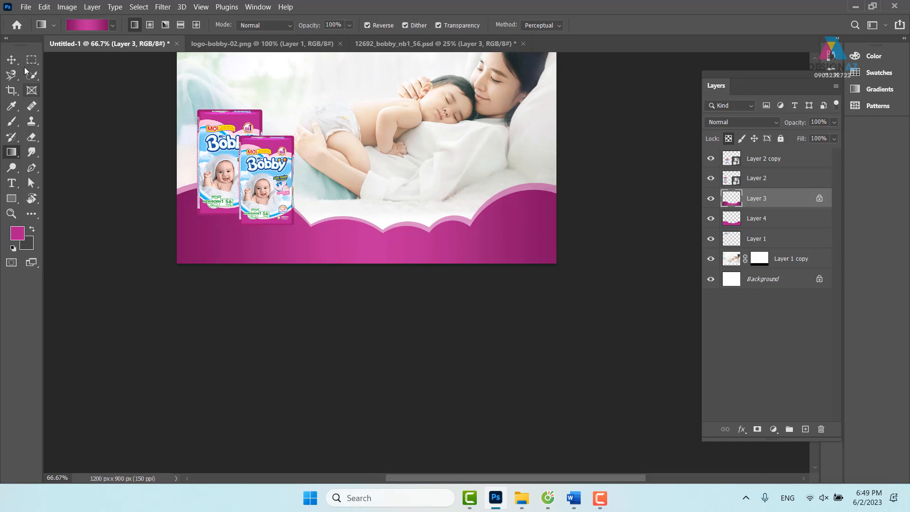
Step: Reposition the front diaper pack, Layer 2 copy, and the rear pack, Layer 2, slightly against each other
click(11, 60)
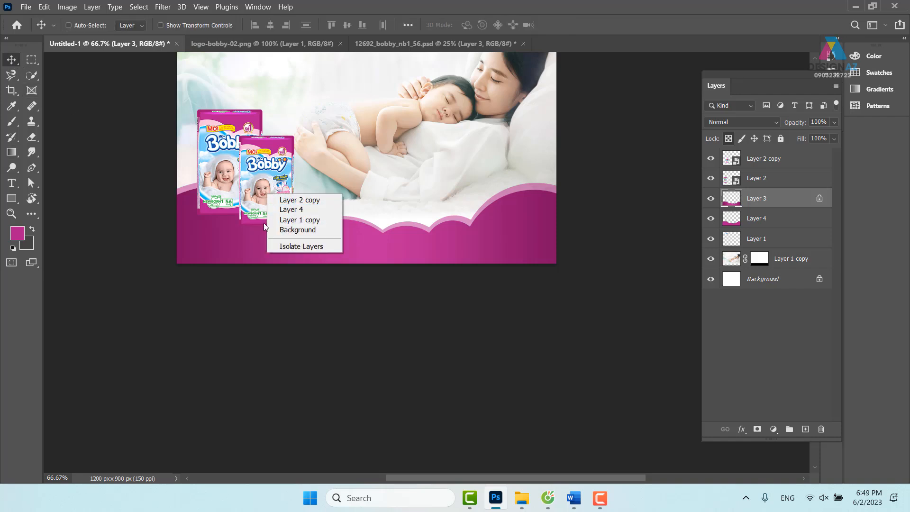
click(291, 200)
mouse_move(280, 193)
mouse_down()
mouse_move(285, 203)
mouse_move(273, 190)
mouse_move(264, 194)
mouse_up()
right_click(221, 164)
click(234, 179)
right_click(228, 163)
click(240, 169)
drag(219, 167, 214, 175)
Step: Select both diaper packs, Layer 2 copy and Layer 2, together
drag(284, 157, 179, 254)
right_click(181, 256)
click(199, 260)
right_click(141, 245)
shift+click(143, 248)
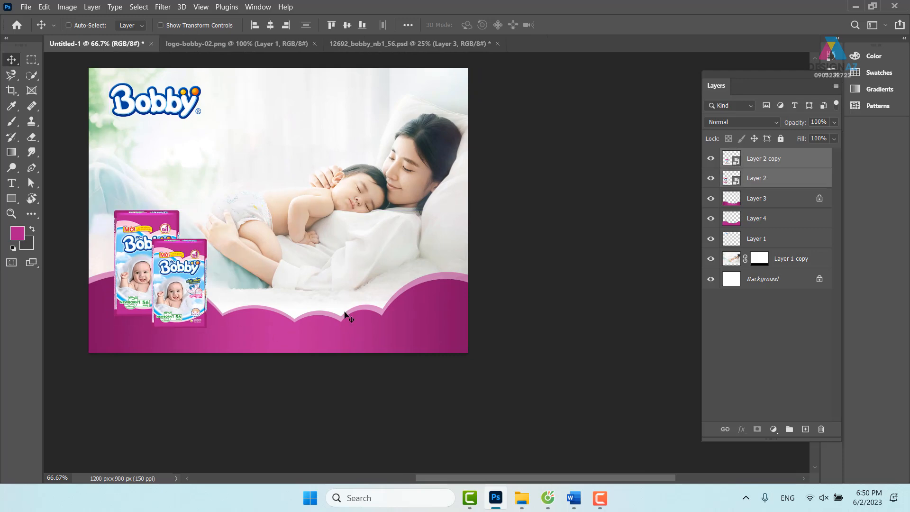
Step: Select the pale cloud edge, Layer 4, and set its opacity to 50%
right_click(431, 277)
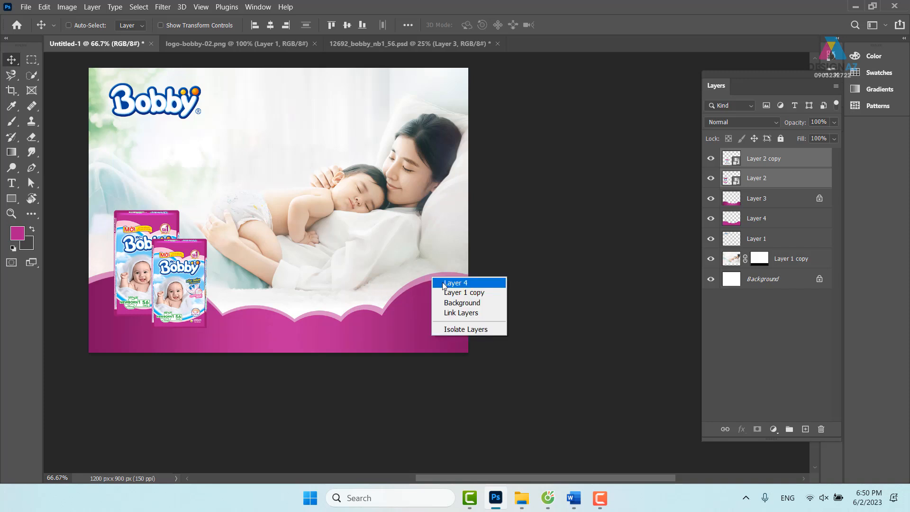
click(445, 283)
key(5)
drag(419, 301, 416, 316)
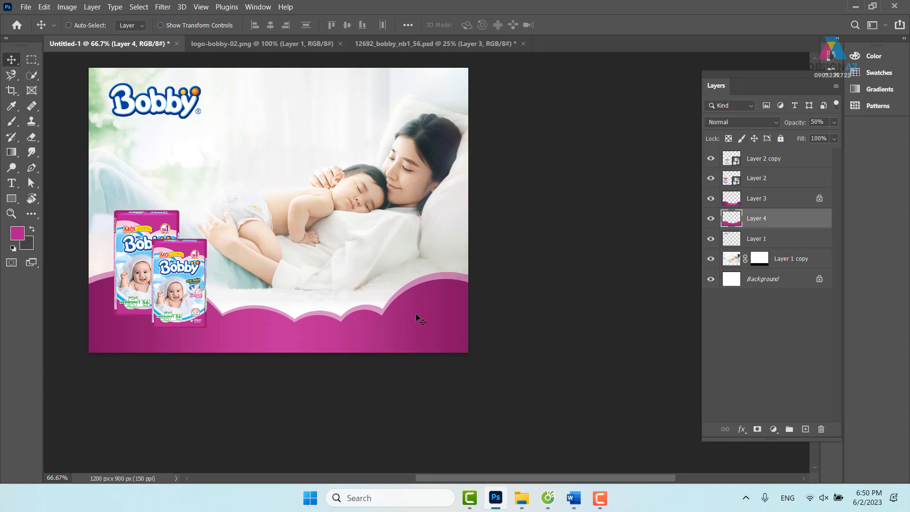
Step: Try a second cloud edge using a copy of Layer 4 nudged upward at 30% opacity, and delete that copy
key(ctrl+j)
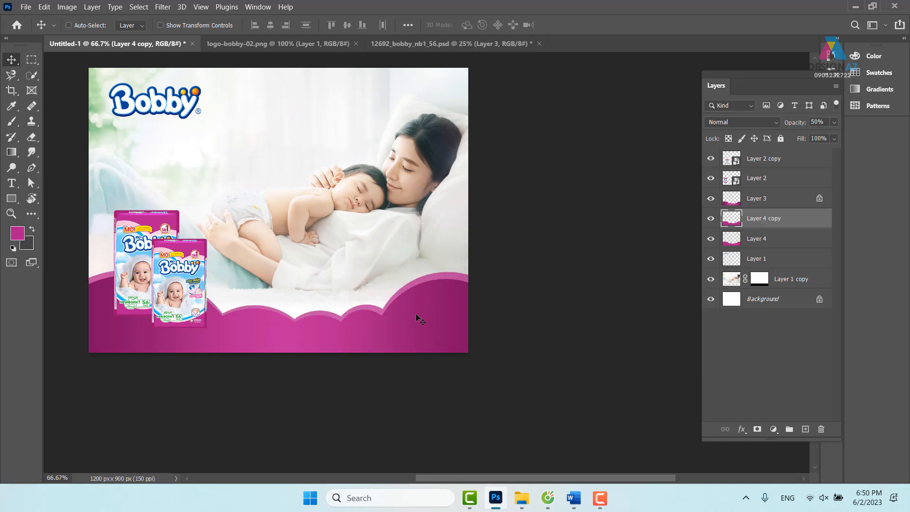
key(Up)
key(Up)
key(Up)
key(Up)
key(Up)
key(Up)
key(Up)
key(Up)
key(Up)
key(Up)
key(Up)
key(Up)
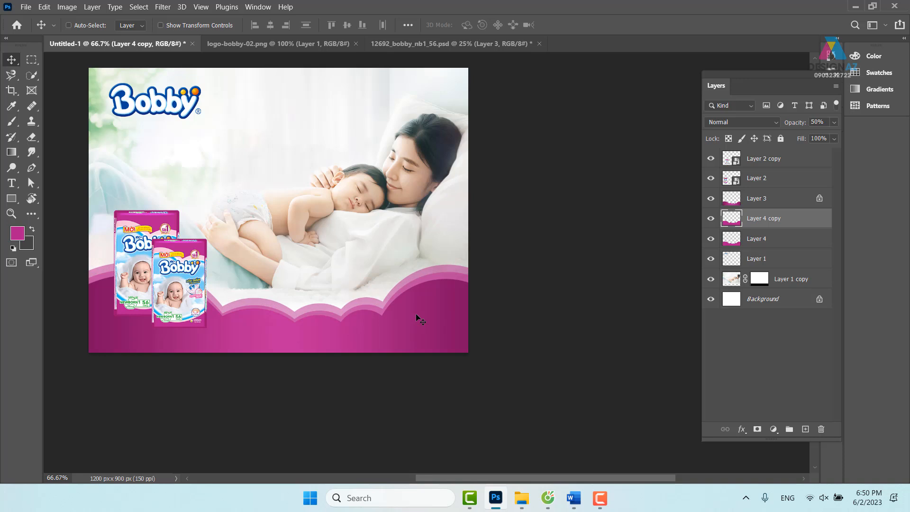
key(3)
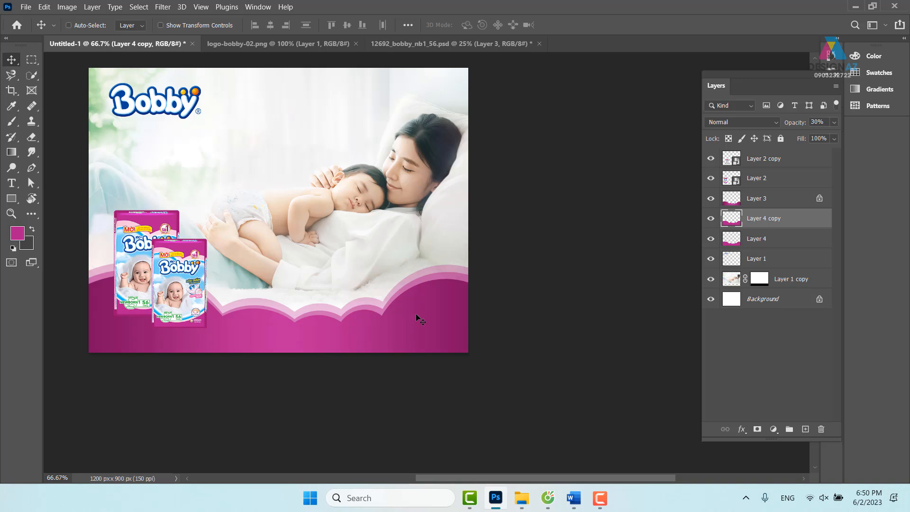
key(Delete)
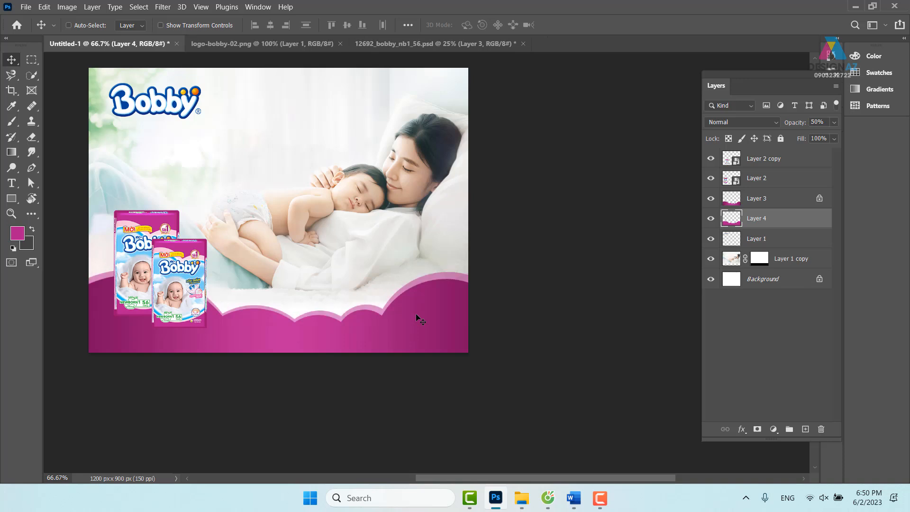
Step: Switch to the Elliptical Marquee tool, try a wide oval selection, and clear it
key(ctrl+plus)
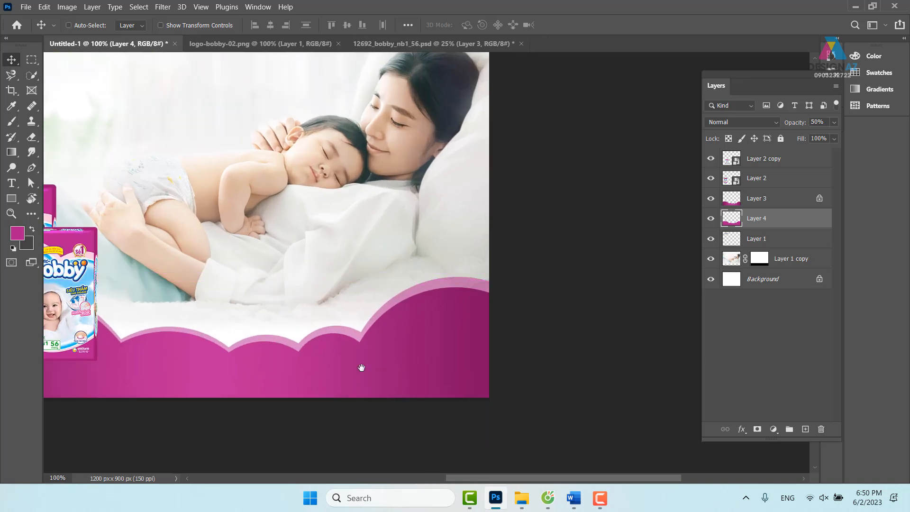
drag(254, 377, 533, 312)
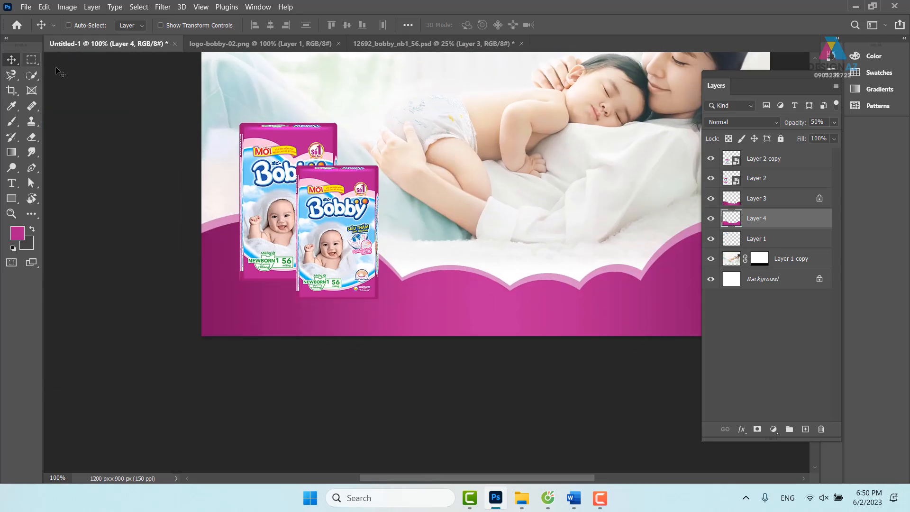
drag(34, 62, 71, 72)
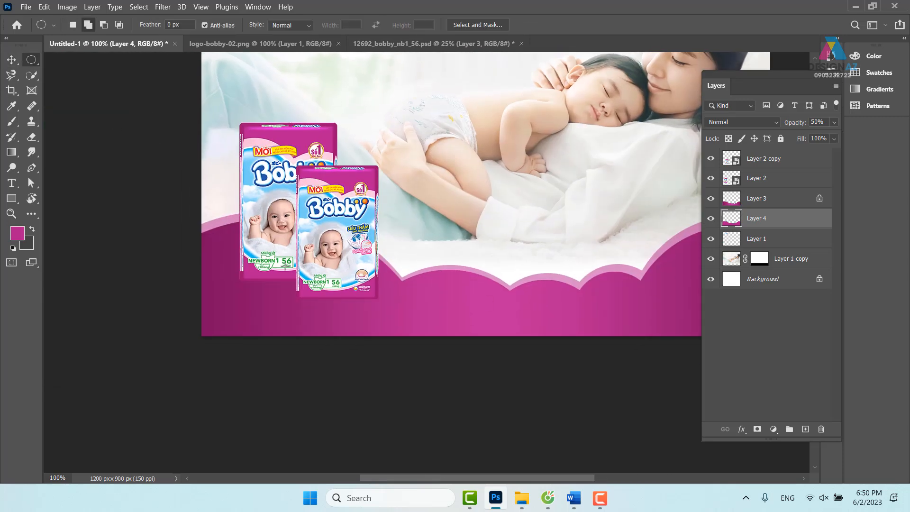
drag(158, 190, 505, 386)
key(ctrl+d)
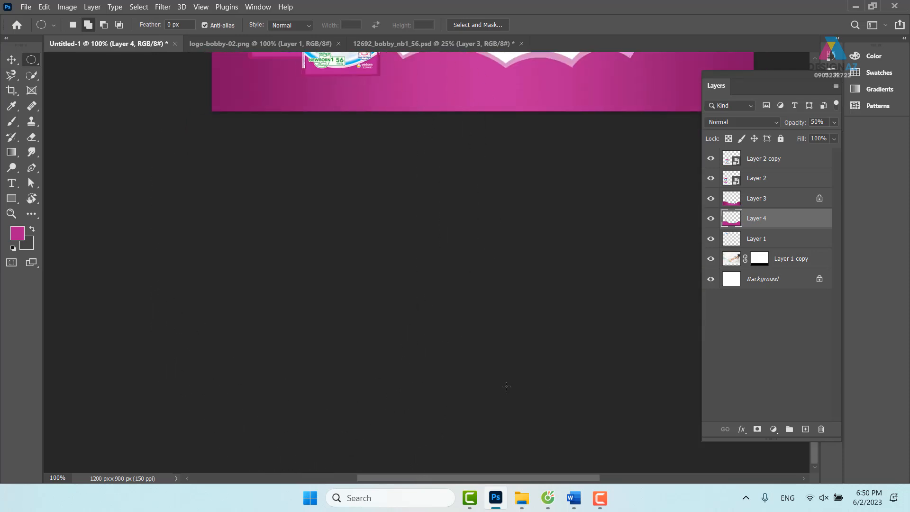
Step: Fill a large oval over the footer's left end with magenta on a new layer above Layer 4, and set its opacity to 30%
key(ctrl+minus)
key(ctrl+minus)
key(ctrl+minus)
key(ctrl+minus)
drag(448, 242, 399, 351)
key(ctrl+plus)
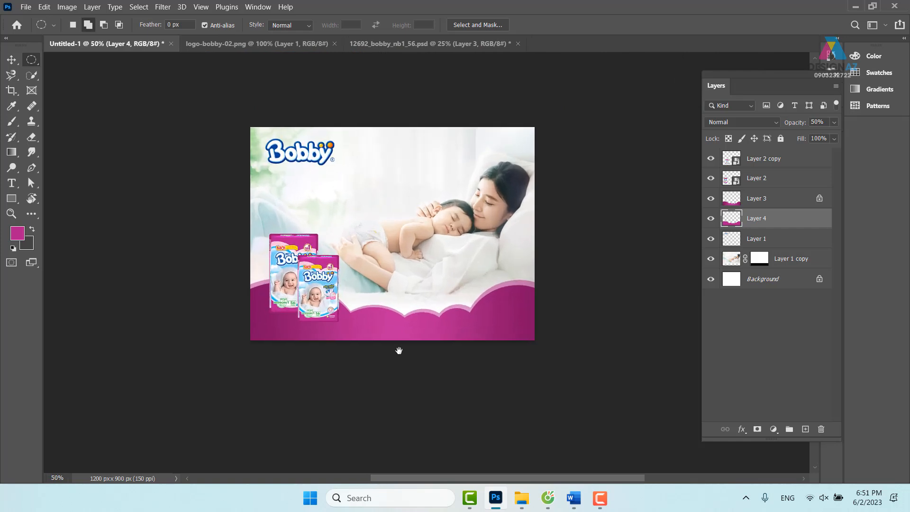
key(ctrl+plus)
drag(349, 324, 396, 188)
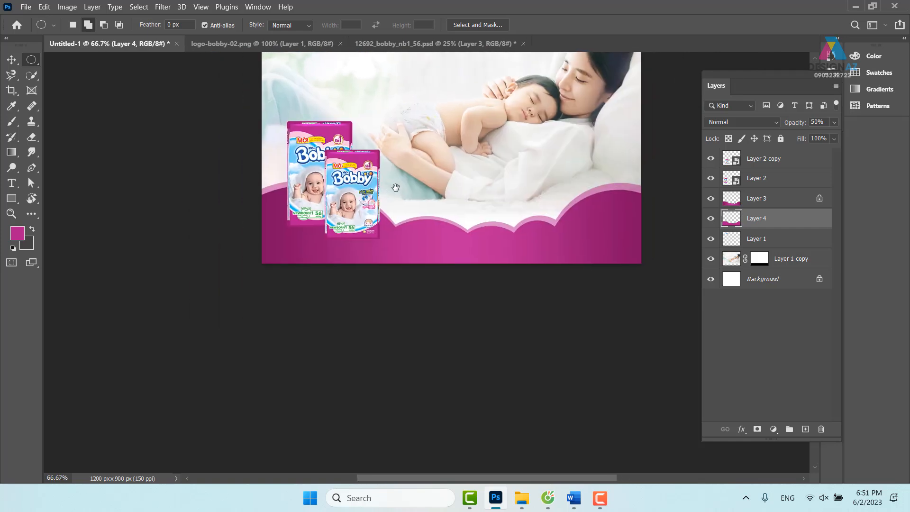
drag(162, 148, 424, 416)
key(ctrl+plus)
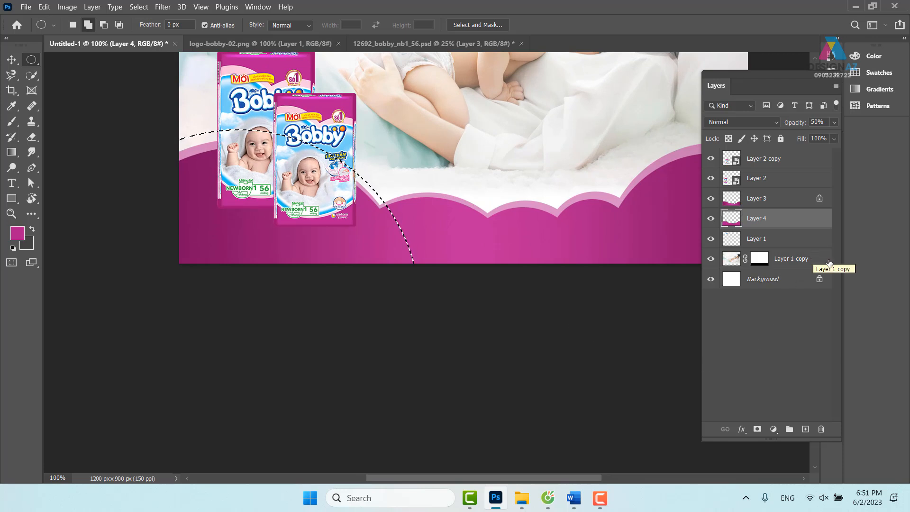
click(805, 429)
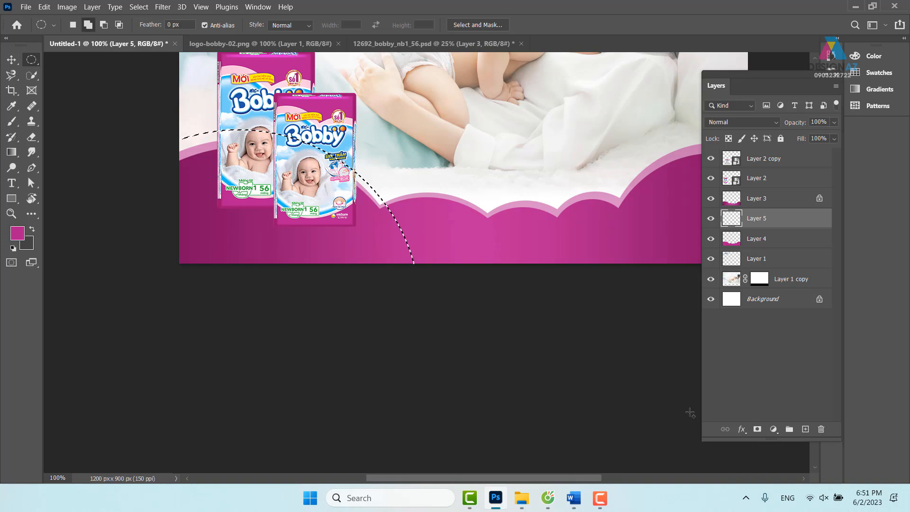
key(alt+BackSpace)
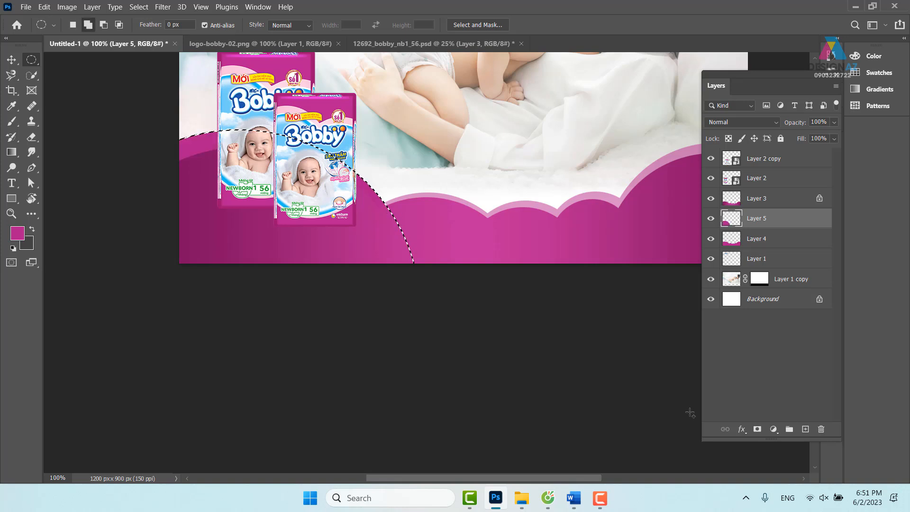
key(v)
key(ctrl+d)
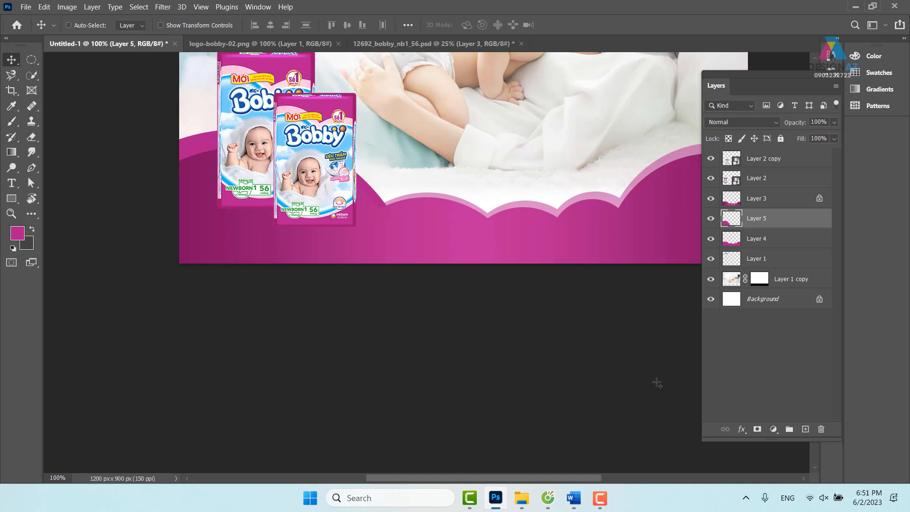
key(3)
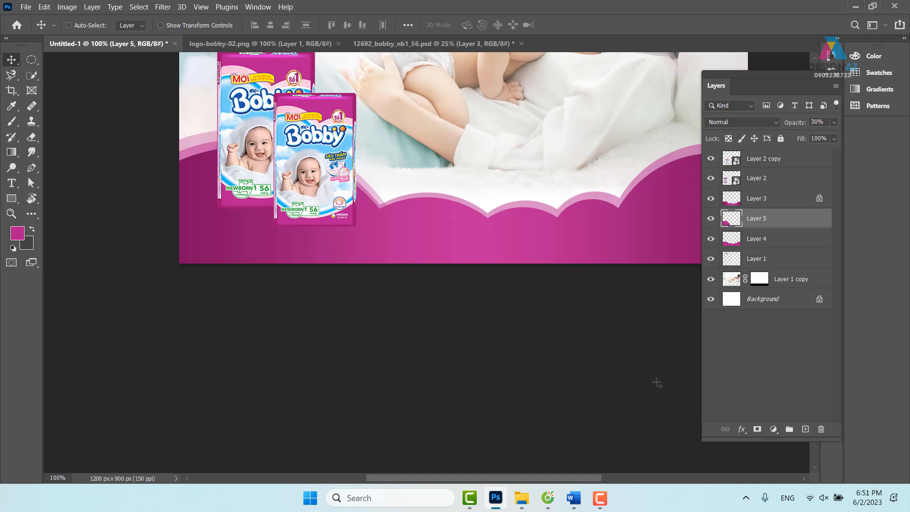
Step: Add a magenta-filled oval to Layer 5 behind the second cloud bump, just right of the diaper packs, and clear the selection
key(m)
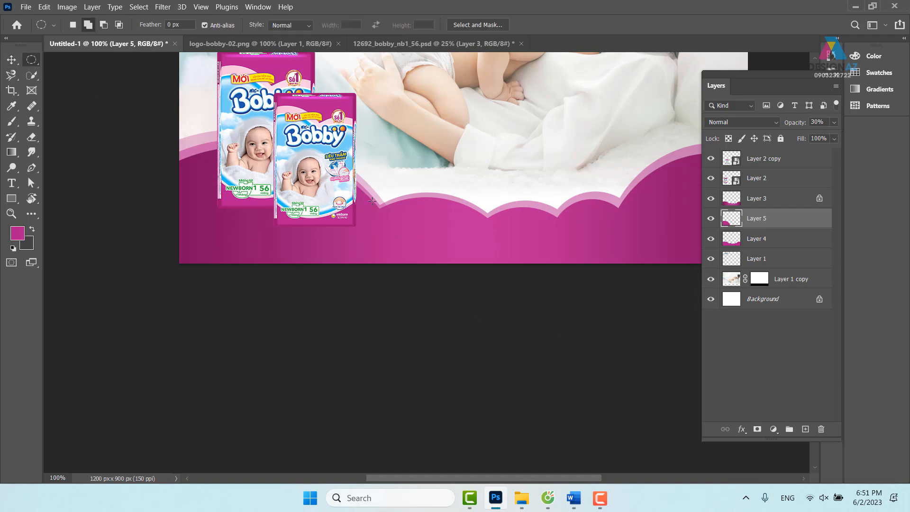
drag(383, 201, 561, 369)
key(v)
key(ctrl+d)
Step: Select an oval slightly larger than the third cloud bump and fill it with magenta on Layer 5
drag(579, 266, 44, 117)
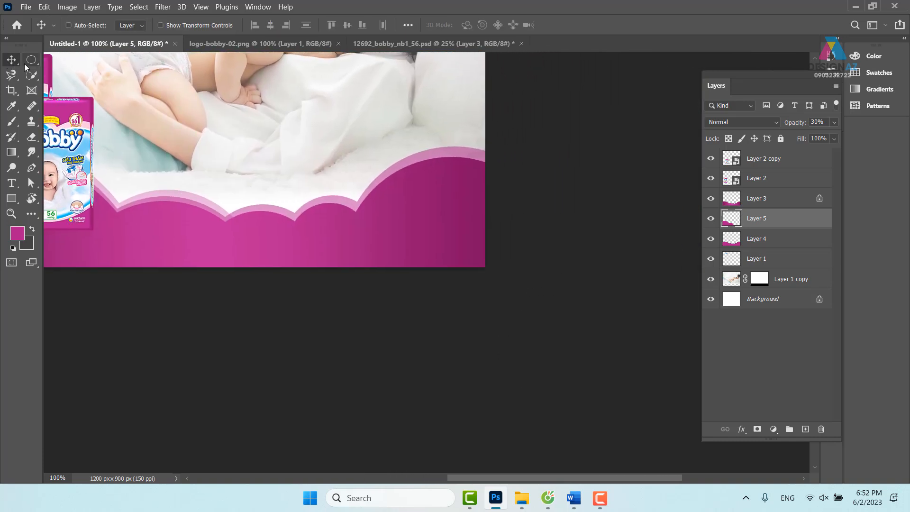
click(31, 61)
drag(214, 193, 401, 338)
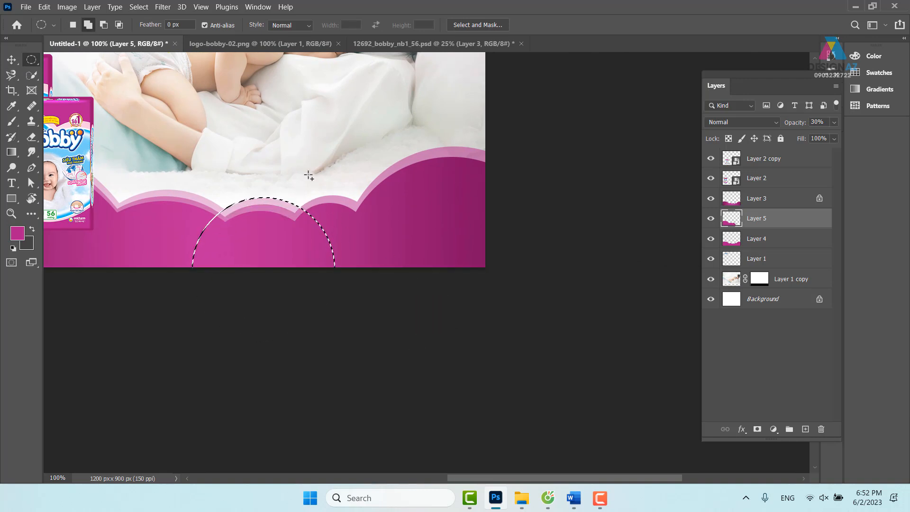
Step: Fill an oval slightly larger than the fourth cloud bump with magenta on Layer 5, and clear the selection
drag(285, 183, 433, 294)
key(ctrl+d)
drag(278, 184, 418, 292)
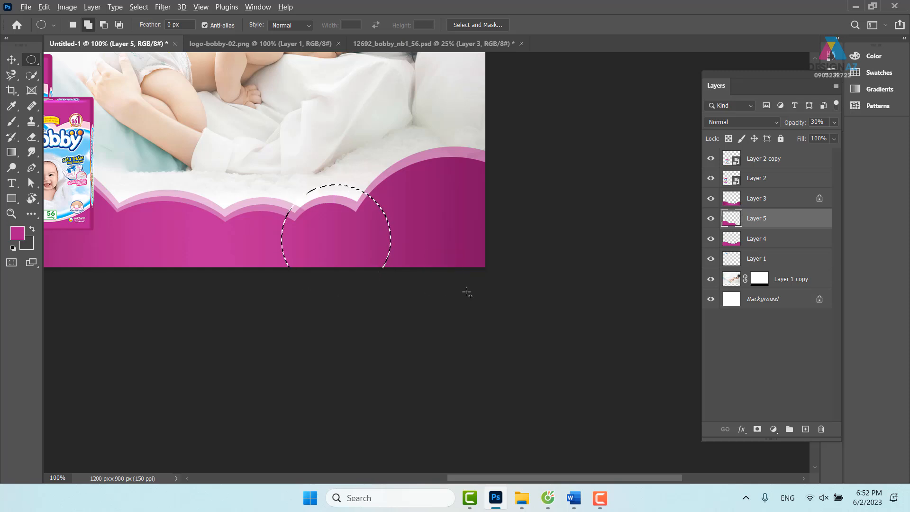
key(v)
key(ctrl+d)
Step: Draw a large oval selection around the footer's right-end cloud bump, slightly outside its pale edge, with Layer 5 active
scroll(348, 233, right, 3)
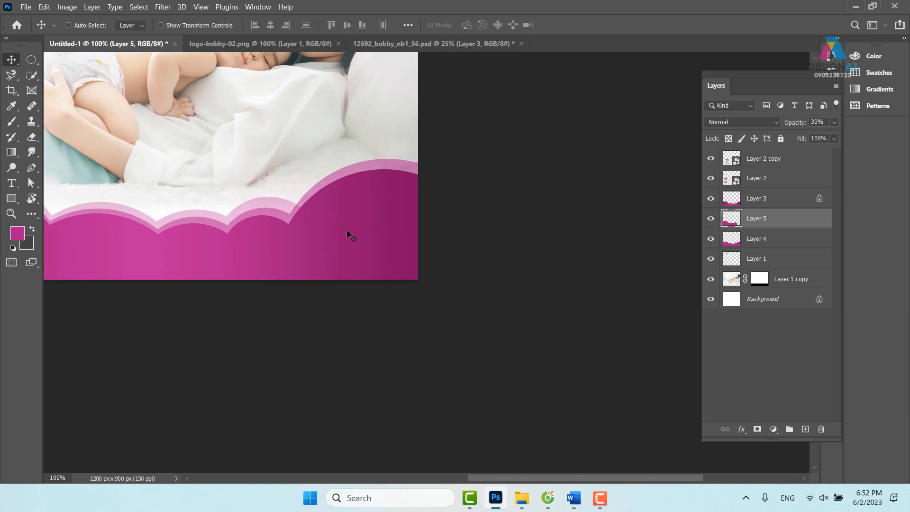
click(32, 60)
drag(268, 127, 585, 377)
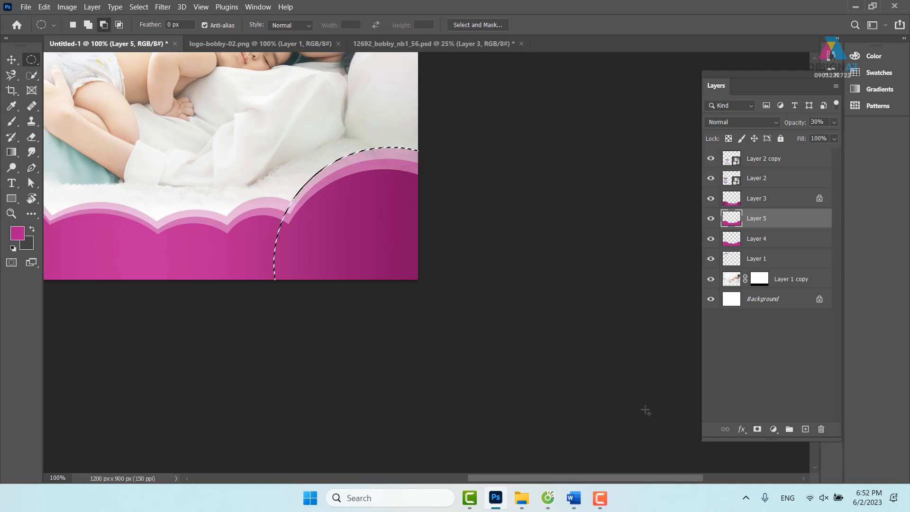
Step: Deselect the elliptical selection over the magenta wave
key(ctrl+d)
key(v)
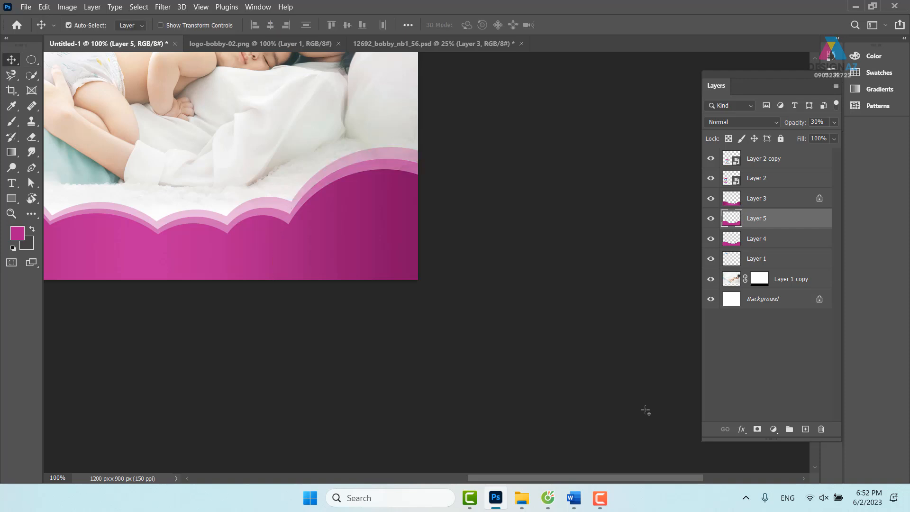
Step: Draw a narrow vertical ellipse beside the front diaper pack, fill it with magenta on a new layer and deselect it
key(ctrl+minus)
drag(197, 255, 361, 282)
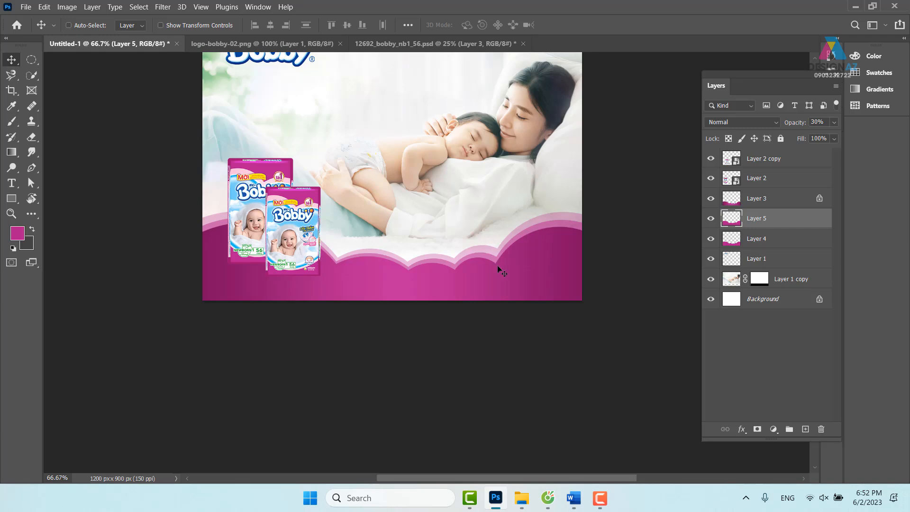
scroll(498, 266, up, 2)
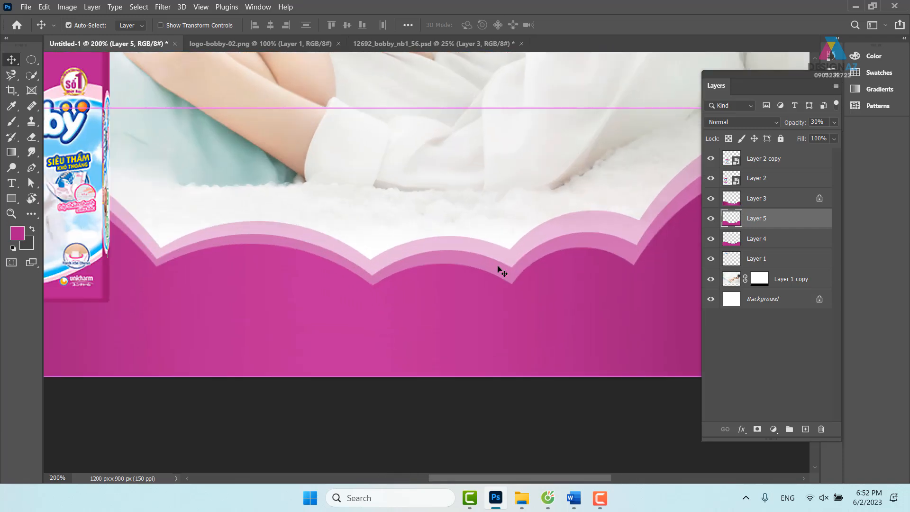
drag(260, 248, 385, 247)
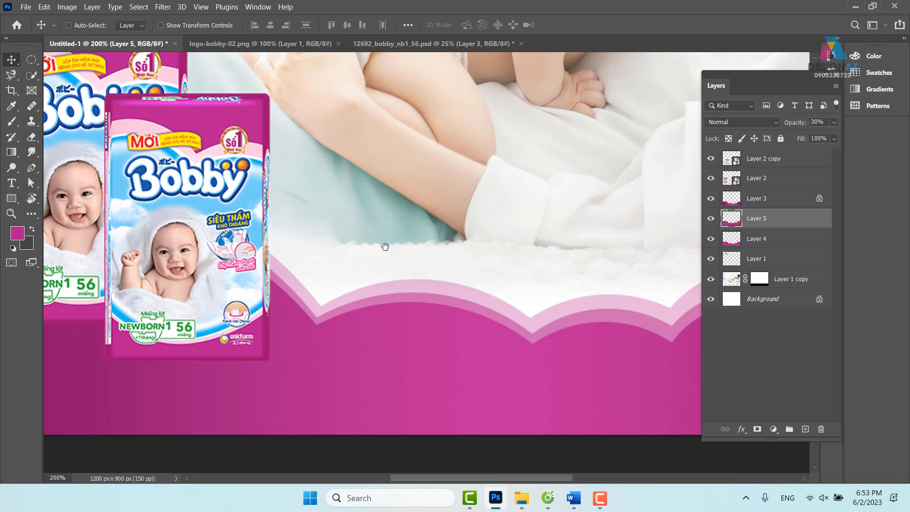
click(32, 59)
drag(322, 213, 339, 274)
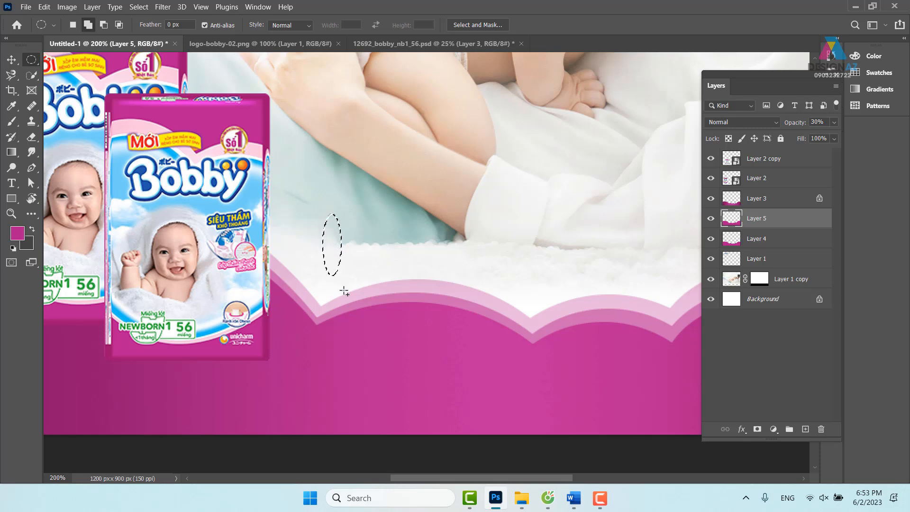
click(805, 429)
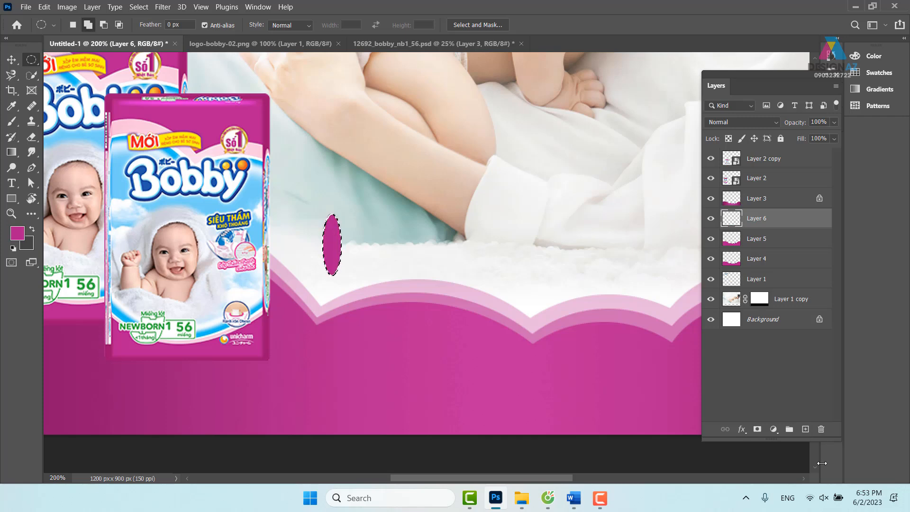
key(v)
key(ctrl+d)
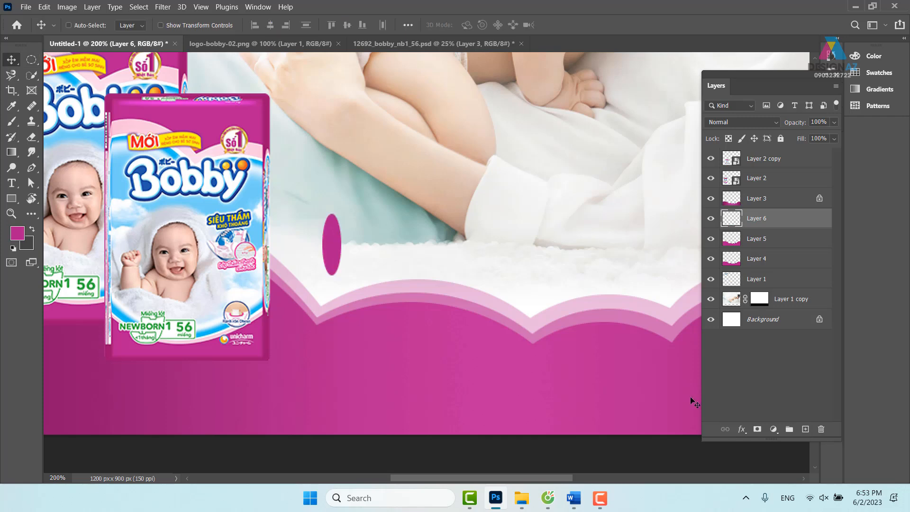
Step: Set the magenta petal's opacity to 50% and add a duplicate of it rotated 45° about its centre
key(5)
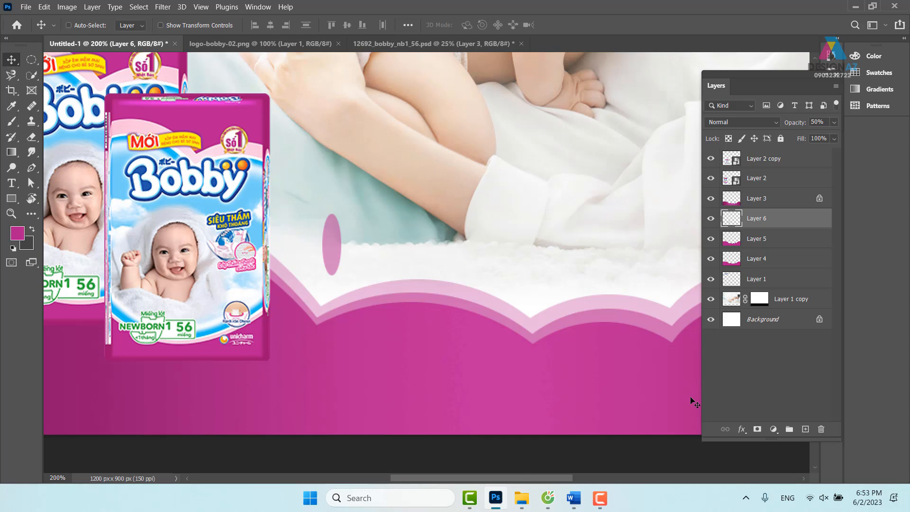
key(ctrl+j)
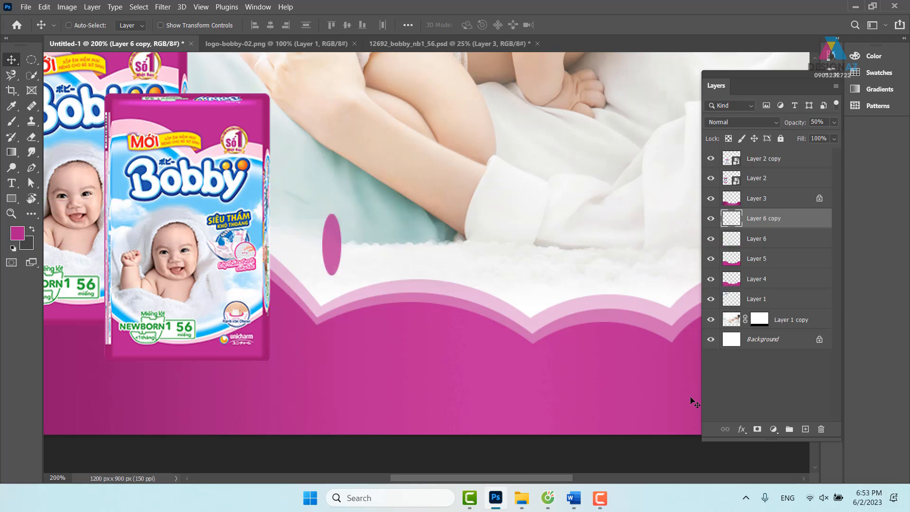
key(ctrl+t)
drag(349, 209, 365, 232)
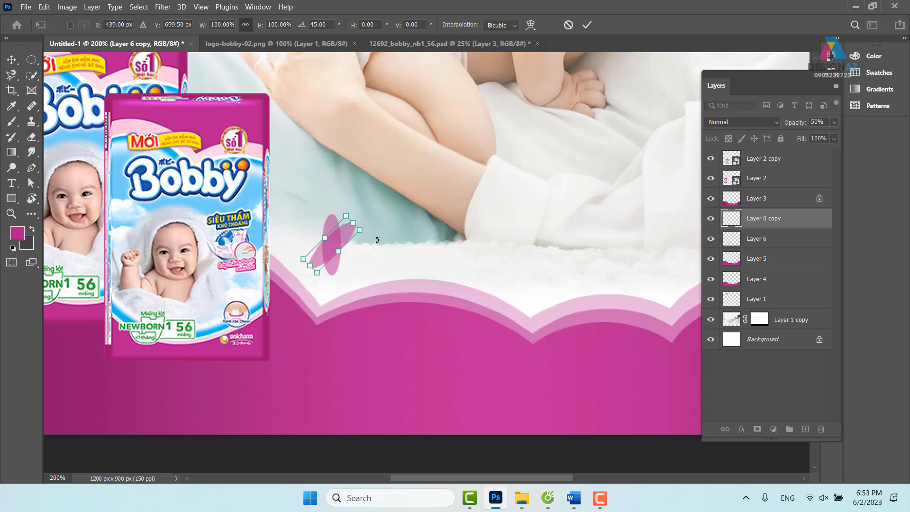
key(Return)
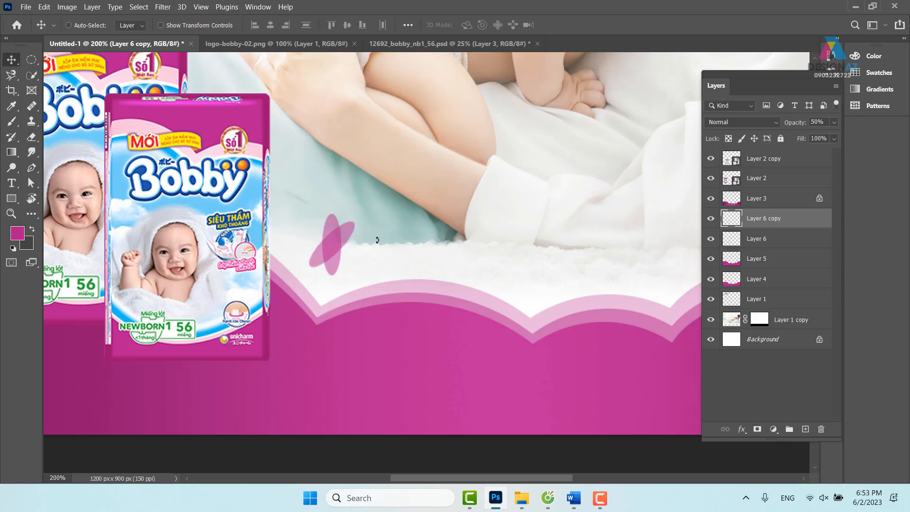
Step: Duplicate the 45° petal and rotate the copy until it lies horizontal
alt+click(377, 239)
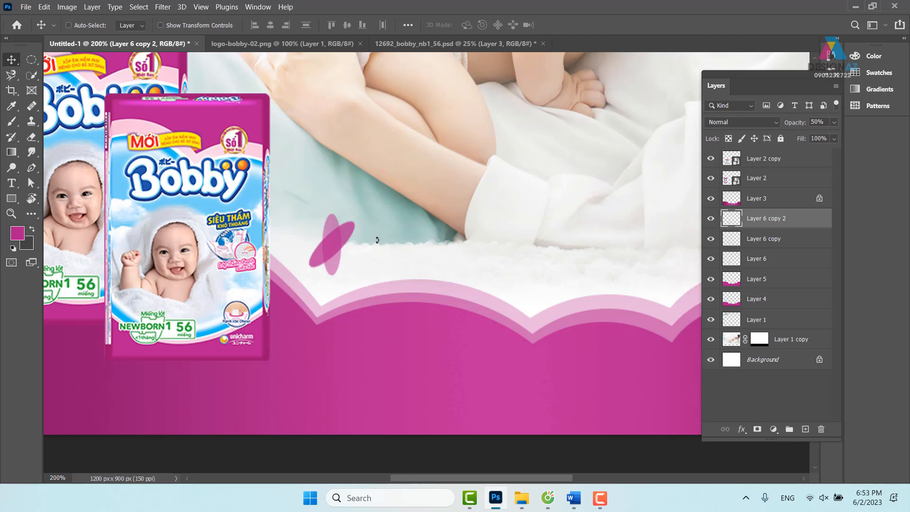
key(ctrl+t)
drag(364, 213, 373, 242)
key(Return)
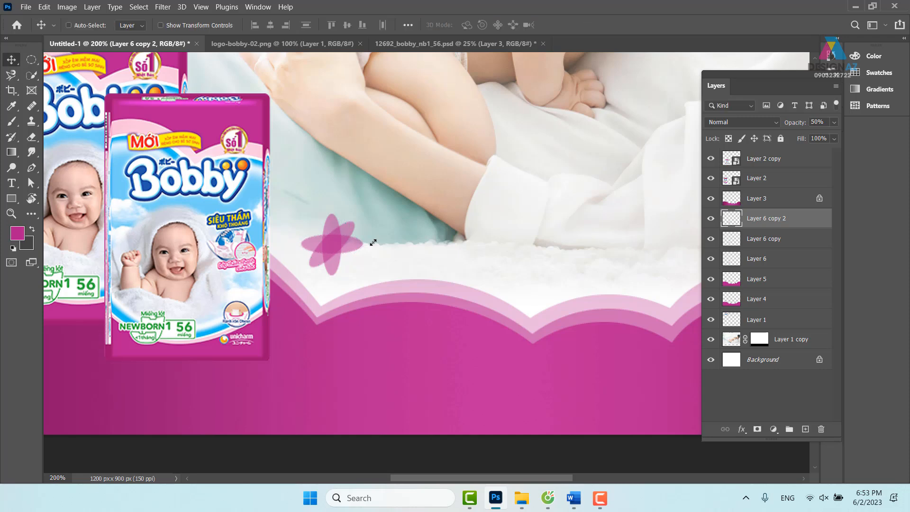
Step: Duplicate the horizontal petal and rotate the copy onto the remaining diagonal to complete the eight-pointed flower
key(ctrl+j)
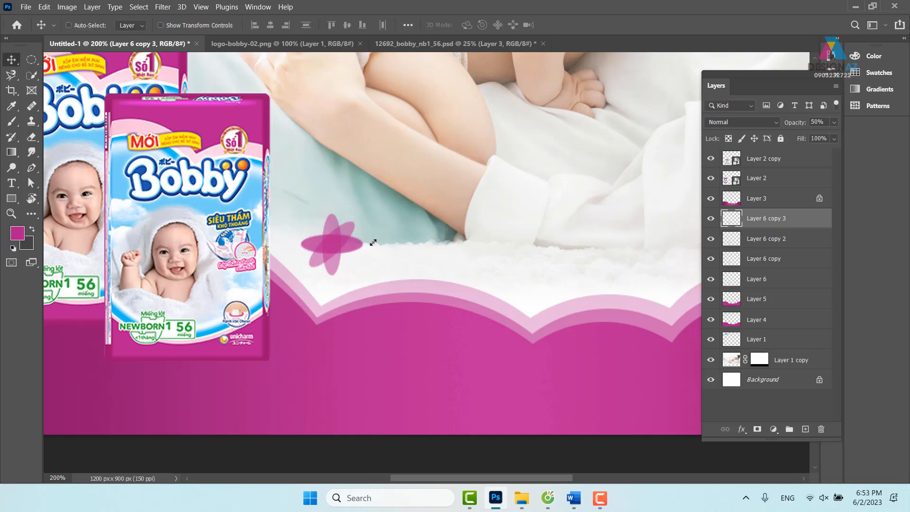
key(ctrl+t)
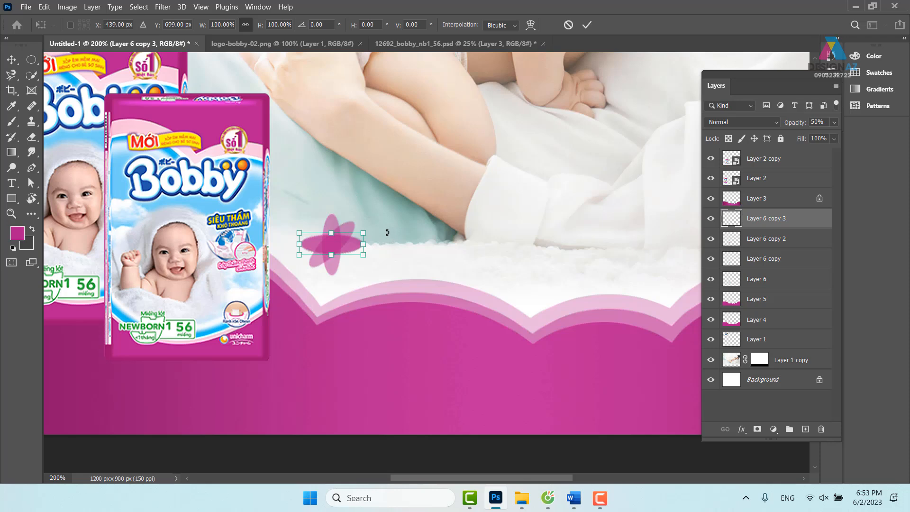
drag(374, 228, 376, 261)
key(Return)
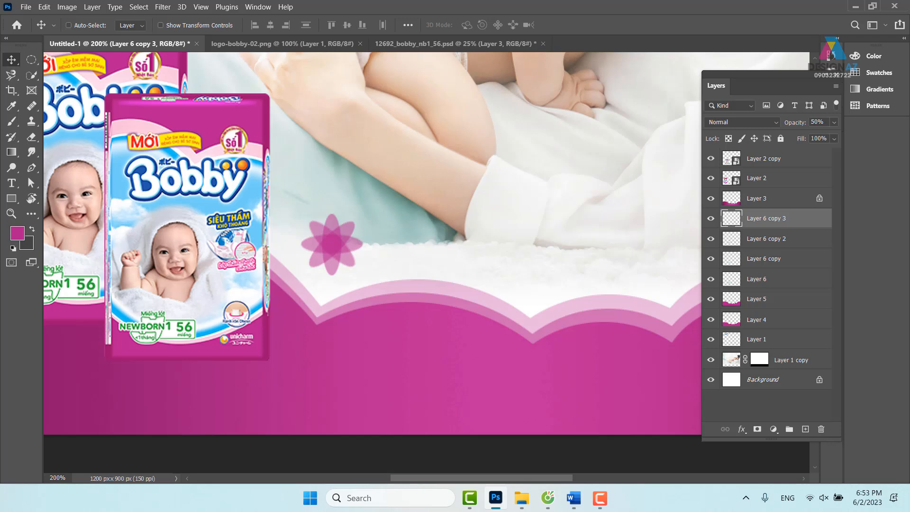
Step: Merge the four petal layers into one flower layer
shift+click(782, 278)
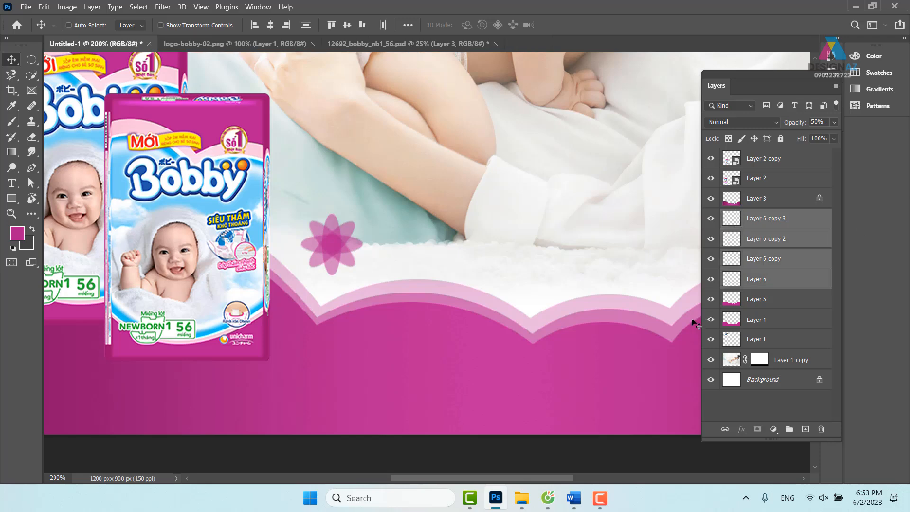
mouse_move(334, 257)
mouse_down()
mouse_move(348, 240)
mouse_move(365, 245)
mouse_move(327, 252)
mouse_up()
key(ctrl+z)
key(ctrl+z)
key(ctrl+e)
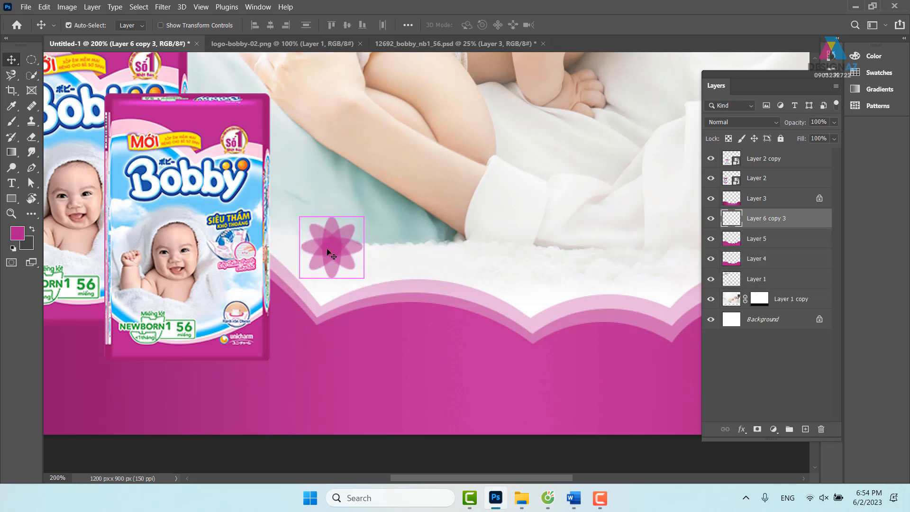
Step: Place a smaller copy of the flower left of the packs at 50% opacity, and set the original flower's opacity to 70%
key(ctrl+minus)
key(ctrl+minus)
key(ctrl+minus)
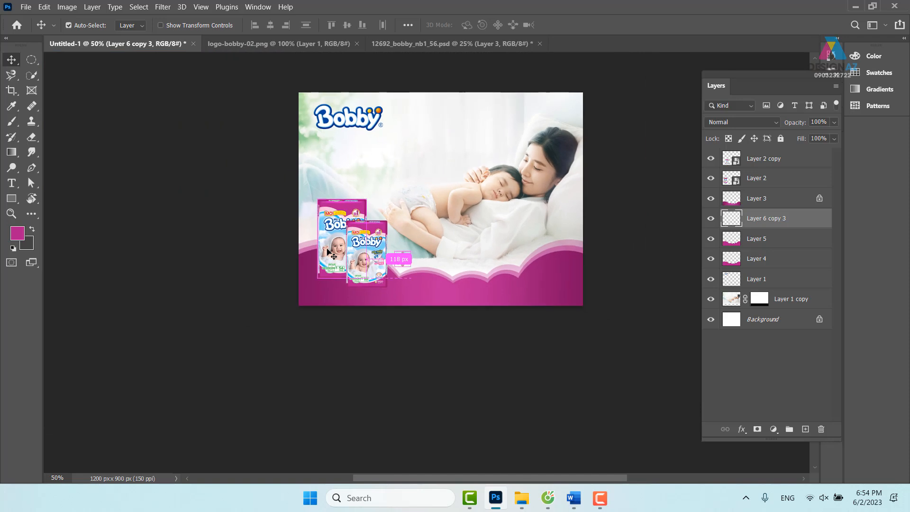
key(ctrl+plus)
key(ctrl+plus)
drag(353, 257, 246, 187)
key(ctrl+t)
key(Return)
key(5)
right_click(436, 250)
click(448, 253)
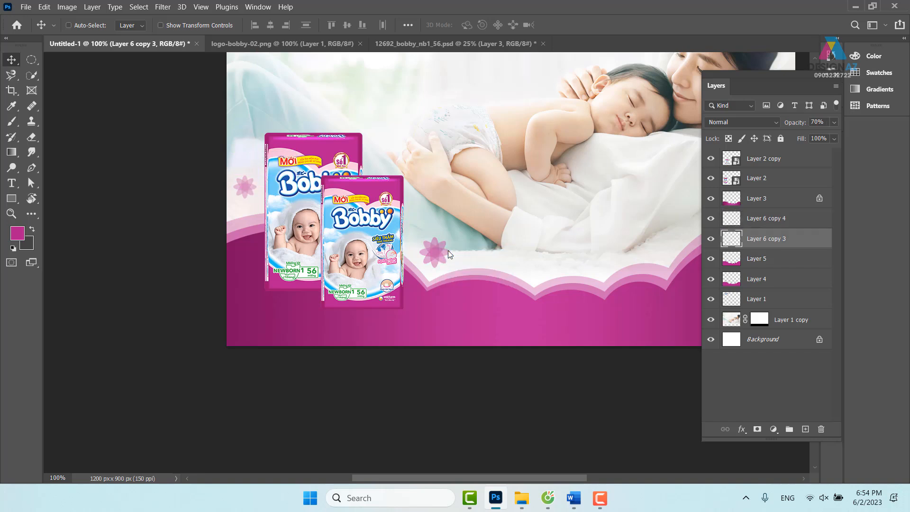
Step: Copy the flower left of the packs to above the front pack, scale it down and set its opacity to 30%
right_click(247, 191)
click(250, 197)
alt+drag(246, 191, 386, 138)
key(ctrl+t)
key(Return)
key(3)
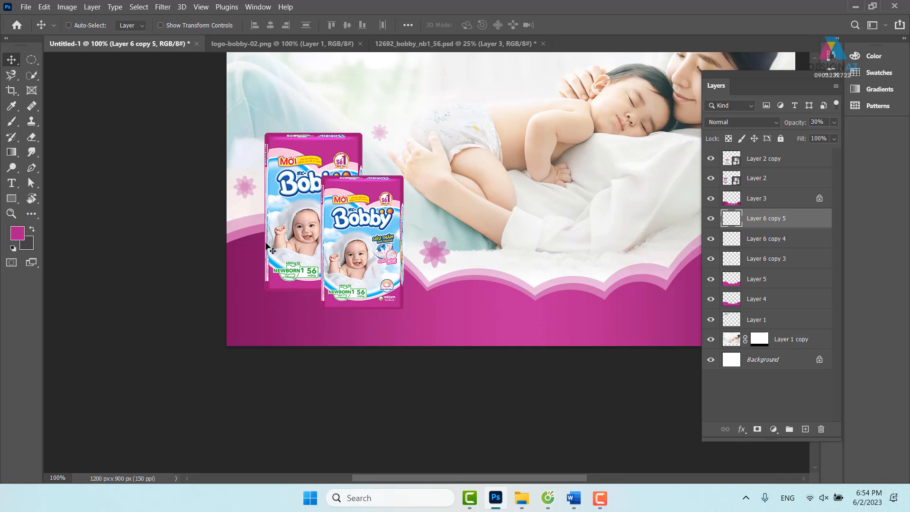
Step: Try a flower copy on the magenta wave beside the packs, brought to the front and recoloured to f7f9f5, and delete it
drag(380, 133, 244, 282)
key(ctrl+shift+bracketright)
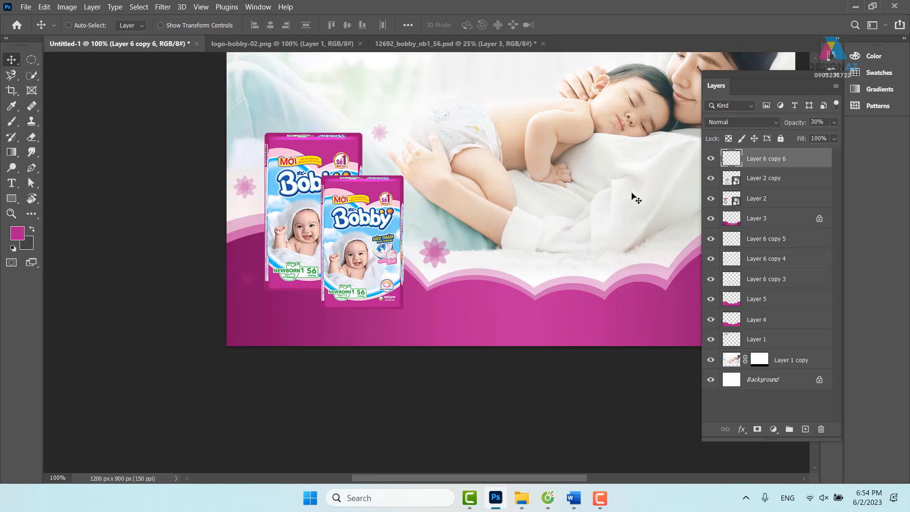
click(729, 139)
click(19, 234)
click(412, 100)
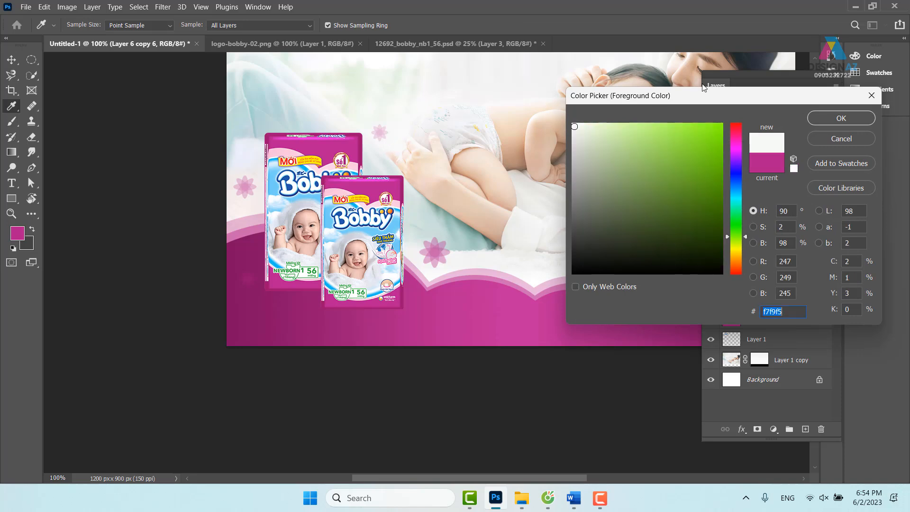
click(855, 118)
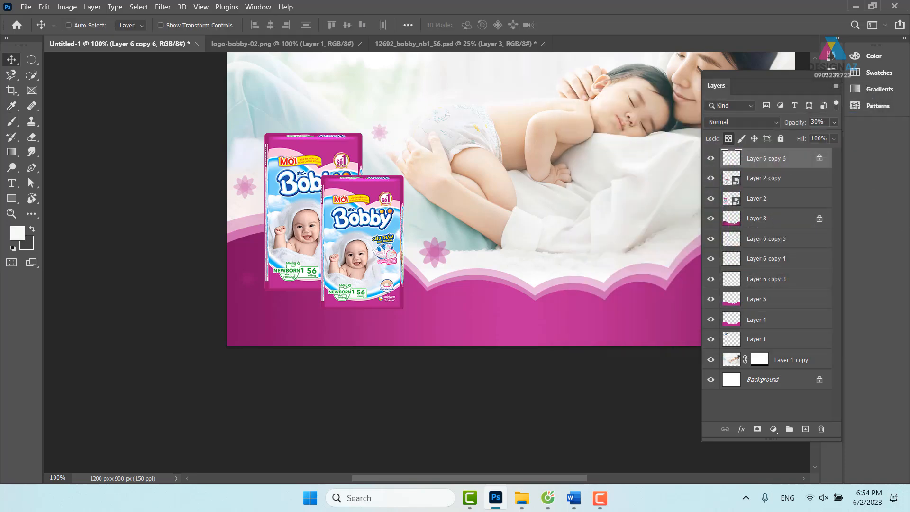
key(alt+Delete)
drag(251, 281, 253, 259)
key(Delete)
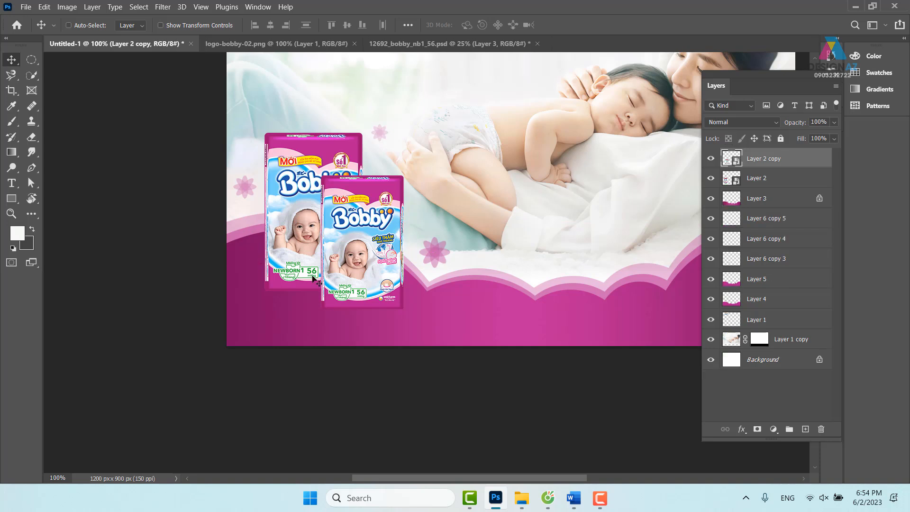
Step: Trace a scalloped Pen path slightly above the wave's edge, from the canvas's left side across the first three scallops
drag(429, 272, 375, 260)
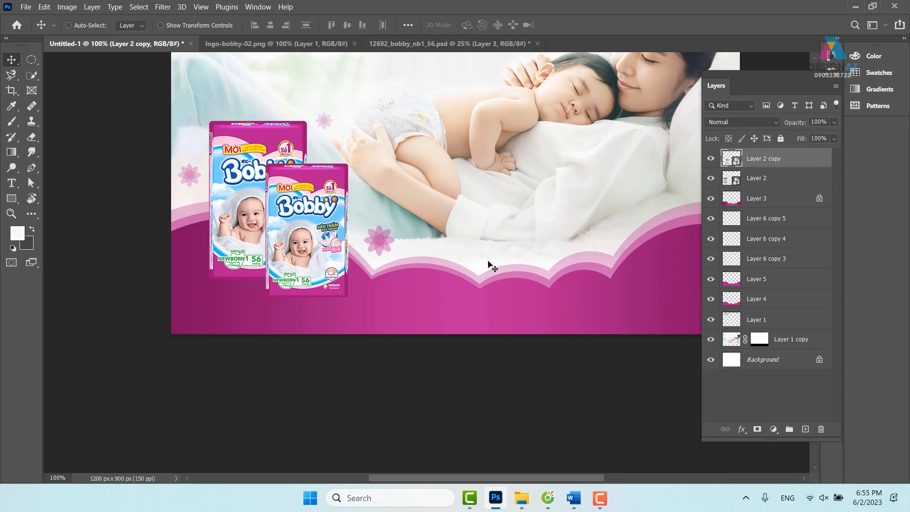
drag(481, 262, 397, 223)
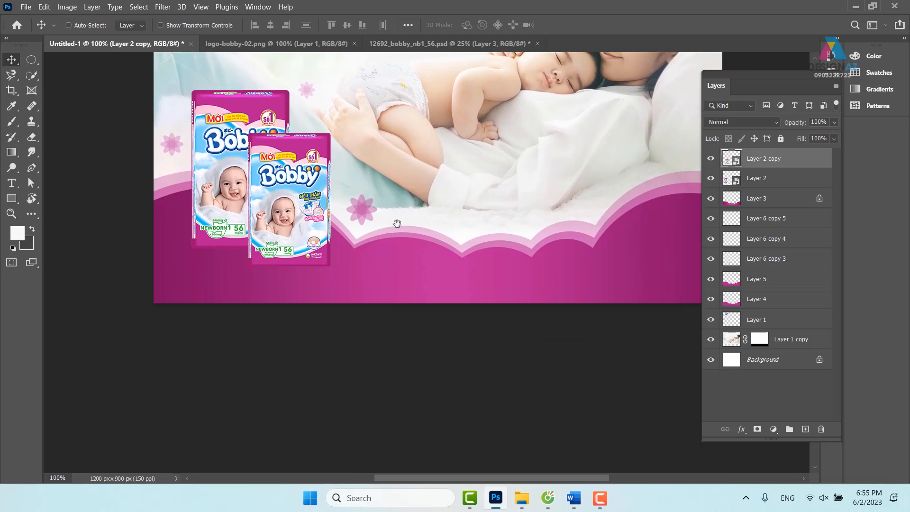
key(p)
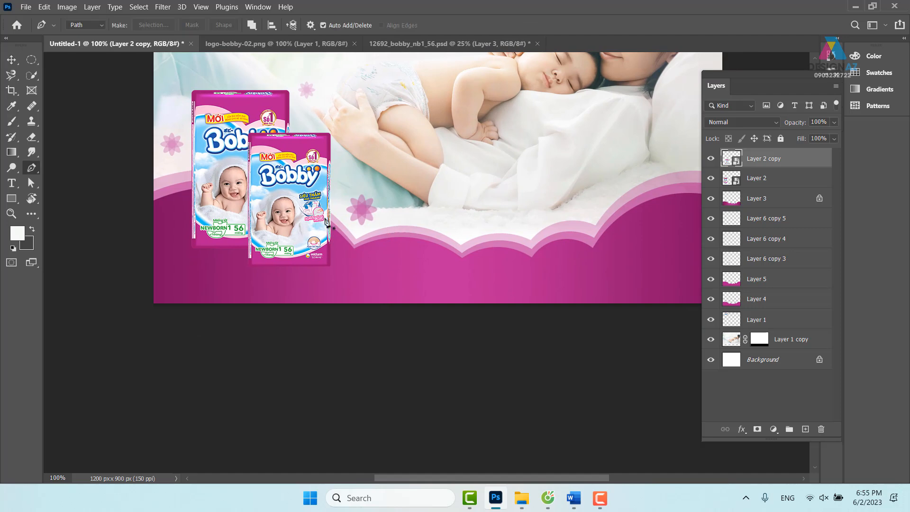
click(146, 171)
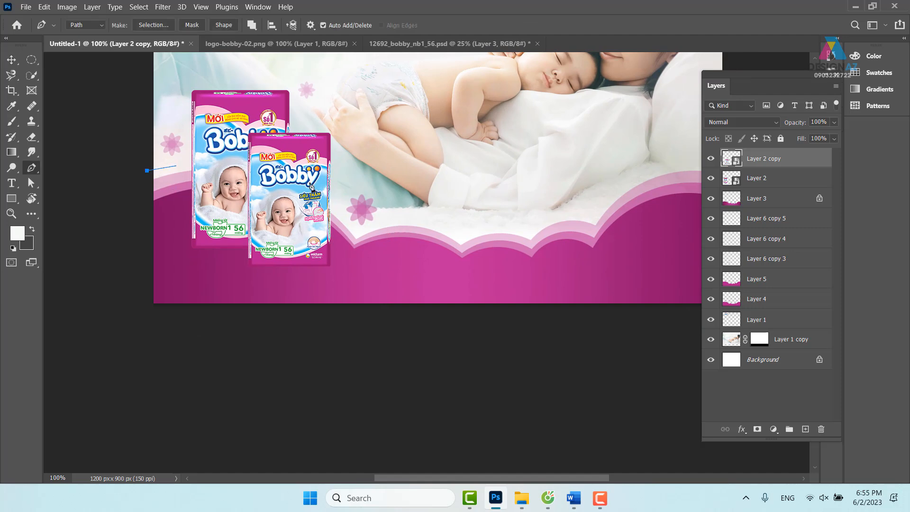
click(356, 232)
drag(359, 239, 439, 339)
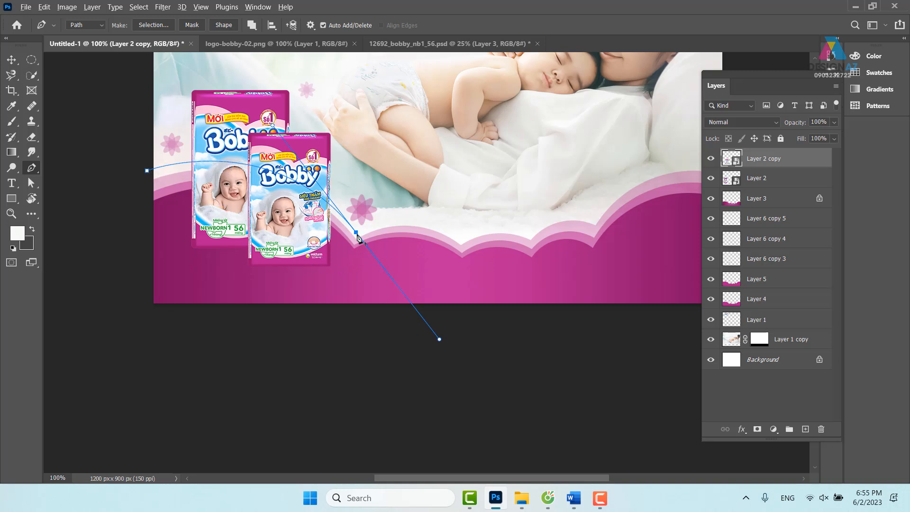
alt+click(356, 233)
drag(459, 236, 508, 272)
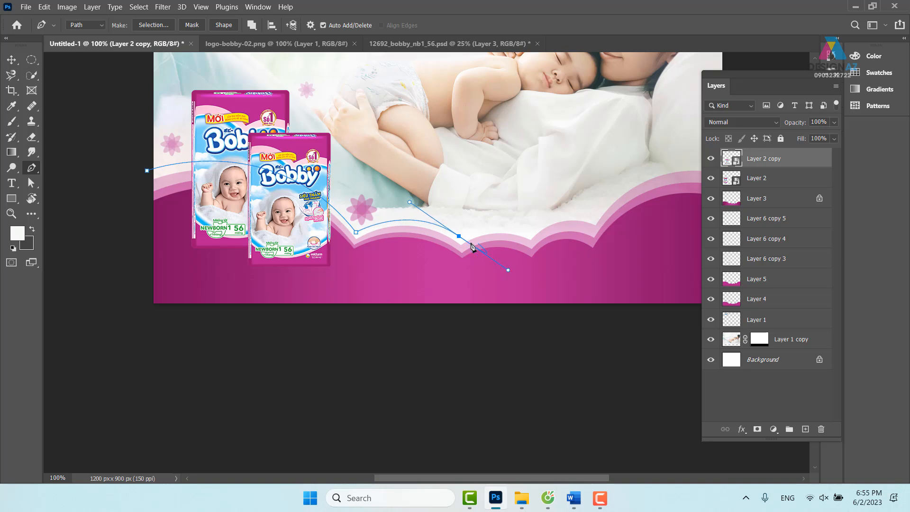
alt+click(459, 236)
drag(528, 232, 563, 246)
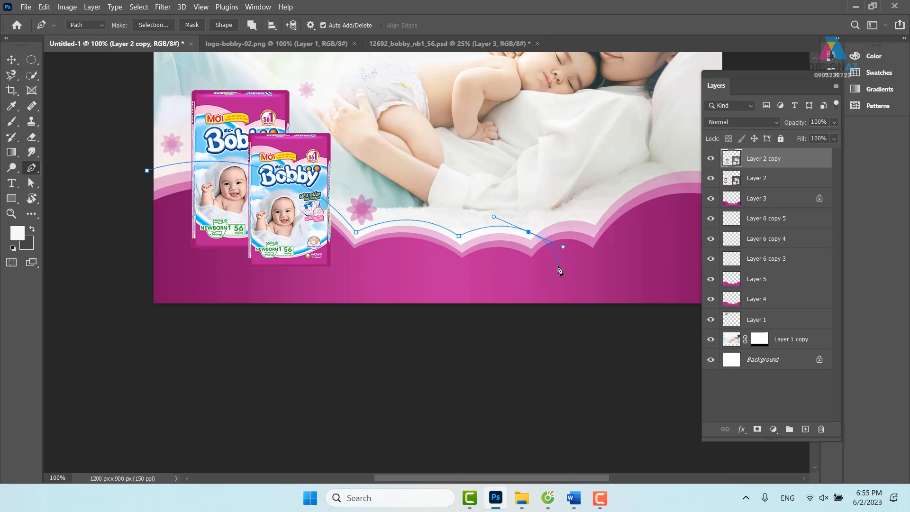
click(528, 232)
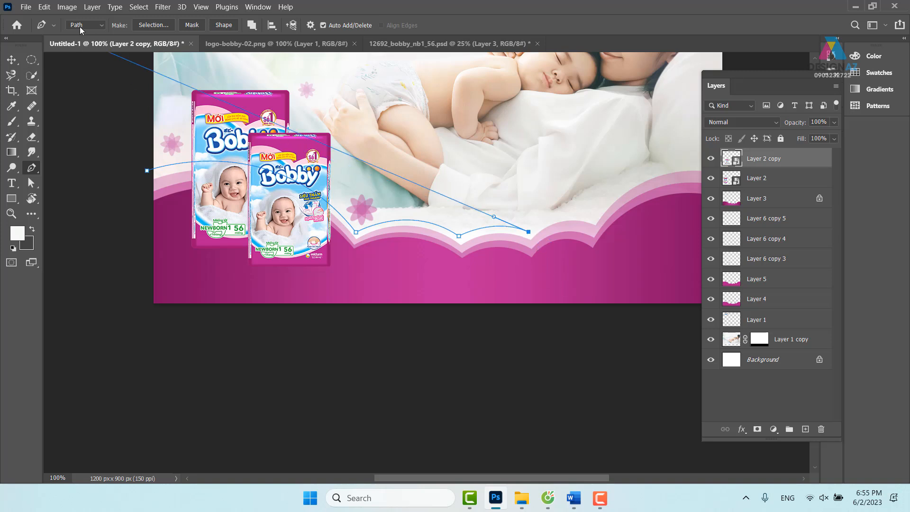
Step: Close the path around the area below the canvas's lower left part and convert it into a selection
click(553, 318)
click(320, 348)
click(96, 365)
click(87, 252)
click(147, 171)
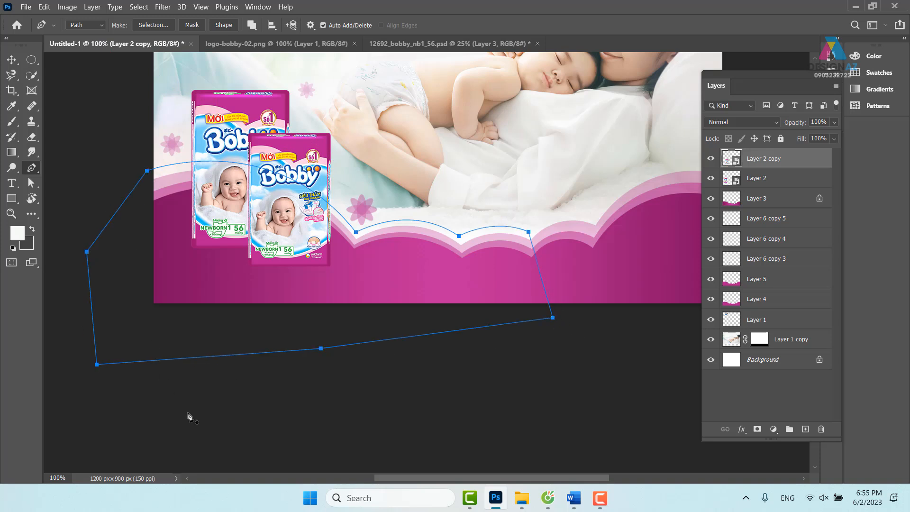
key(ctrl+Return)
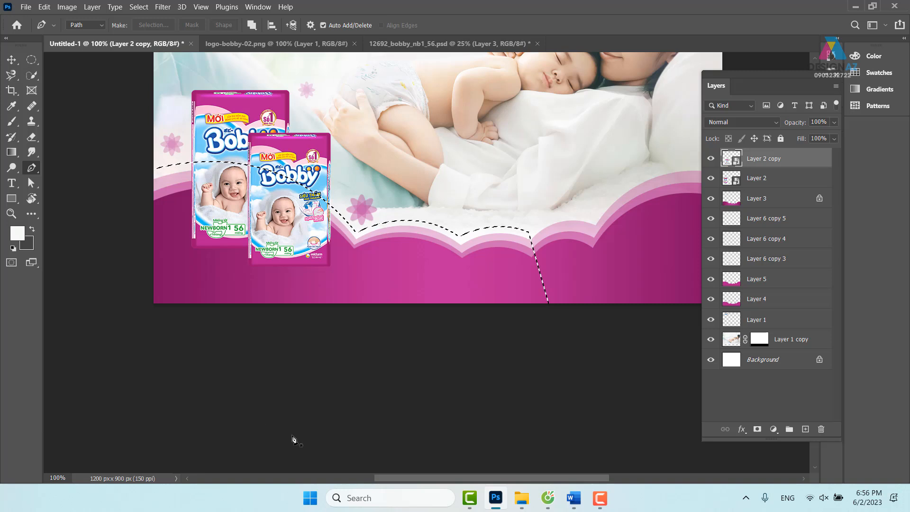
Step: Stroke the scalloped selection on a new layer with a 2 px centred line in pink df86c7 and deselect
click(806, 429)
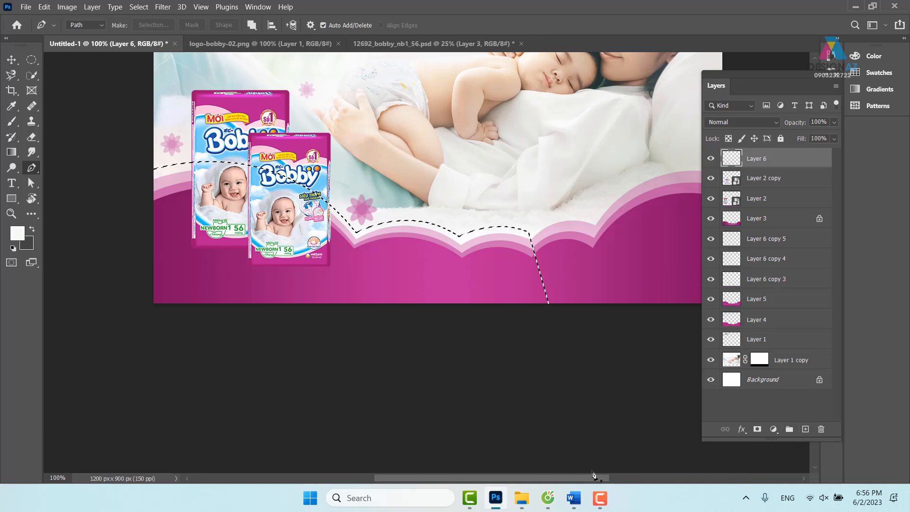
key(m)
right_click(451, 279)
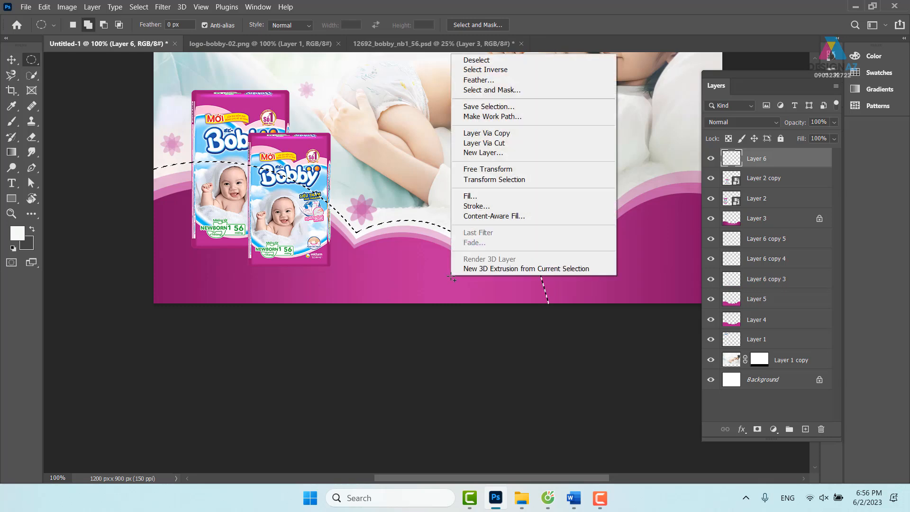
click(484, 208)
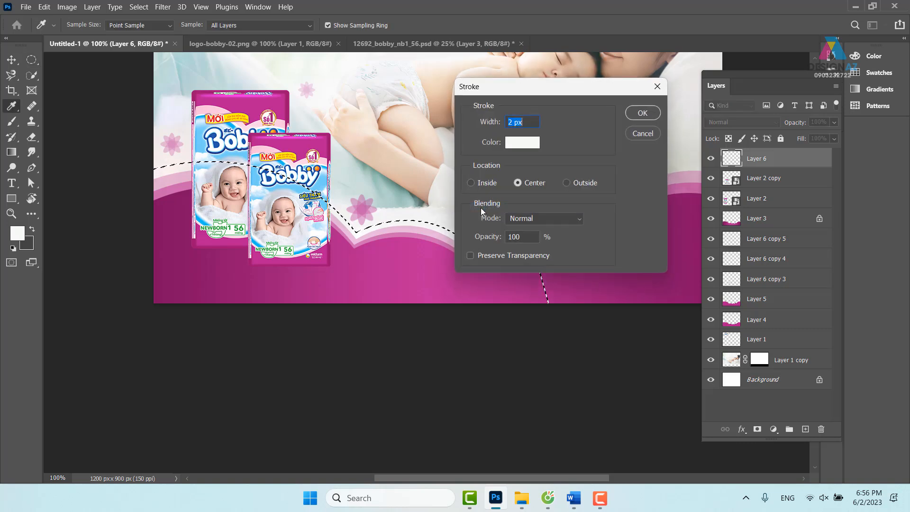
click(525, 143)
click(348, 228)
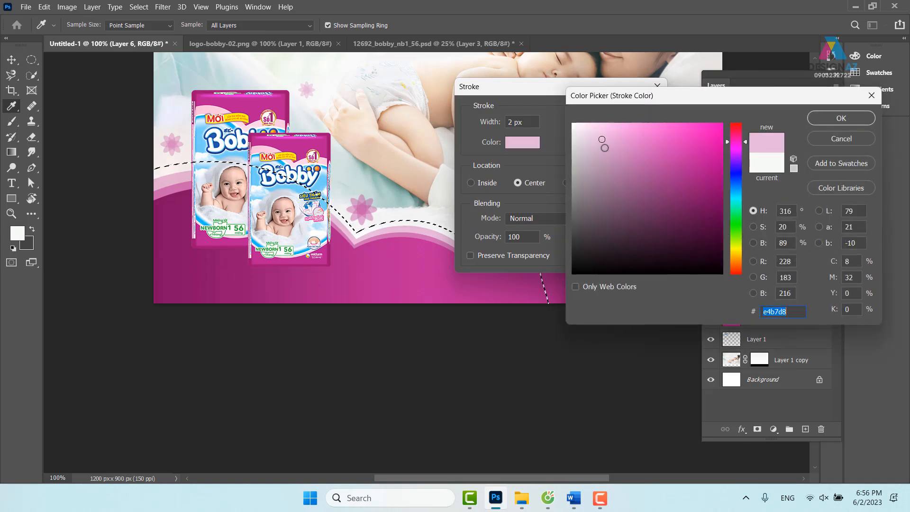
click(632, 142)
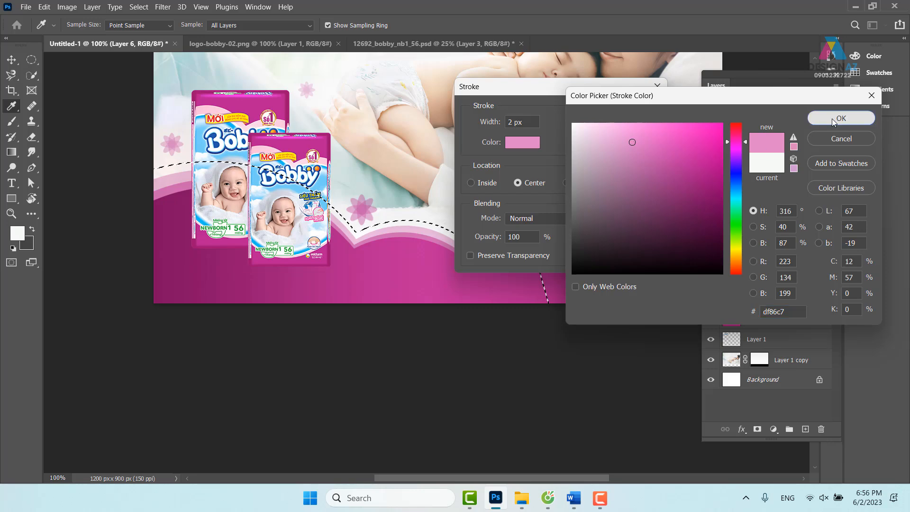
click(813, 119)
click(643, 113)
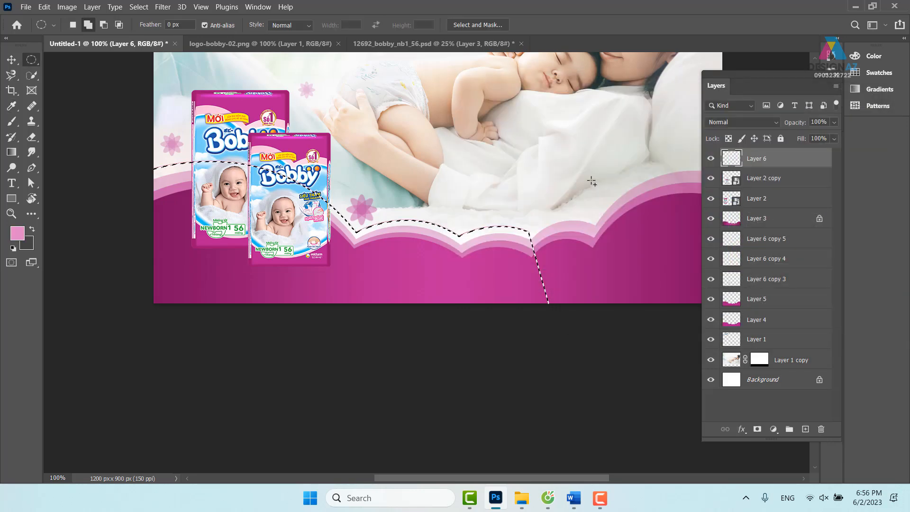
key(v)
key(ctrl+d)
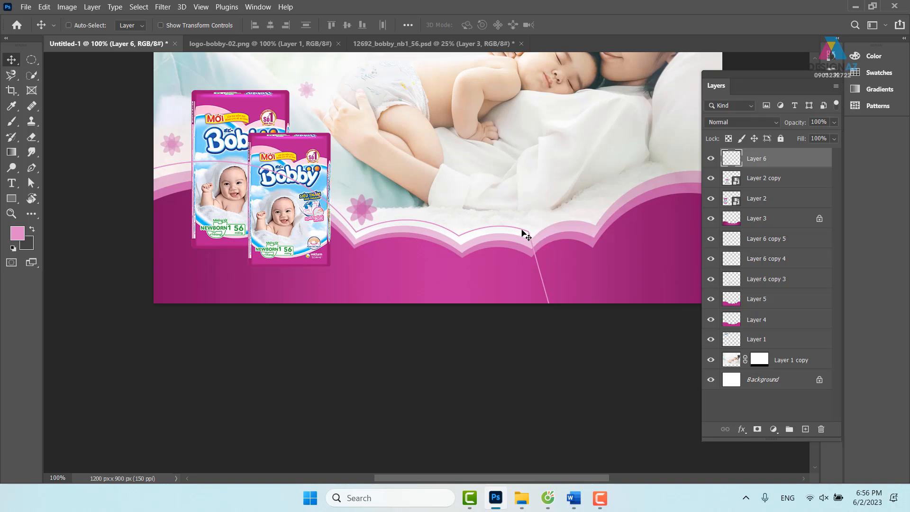
Step: Delete the outline's slanted closing side and the tip of its third scallop using a freehand Lasso selection, and deselect
click(31, 59)
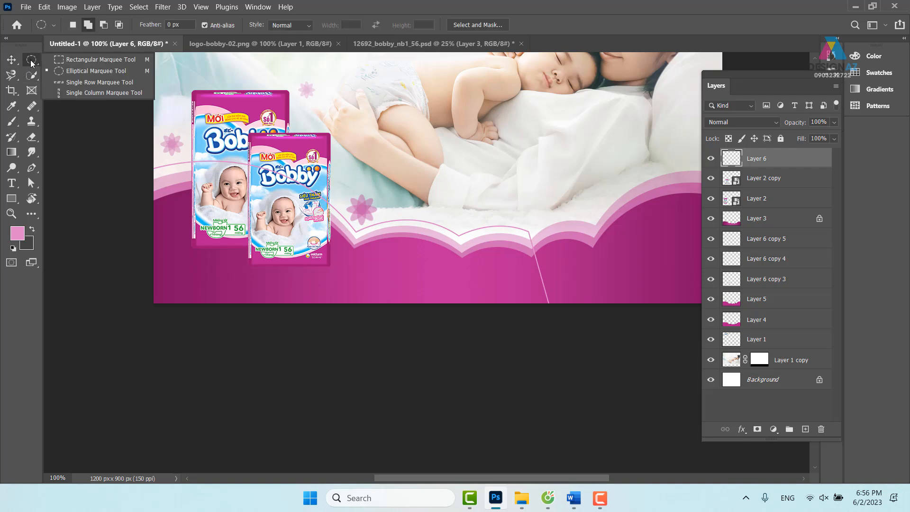
click(11, 74)
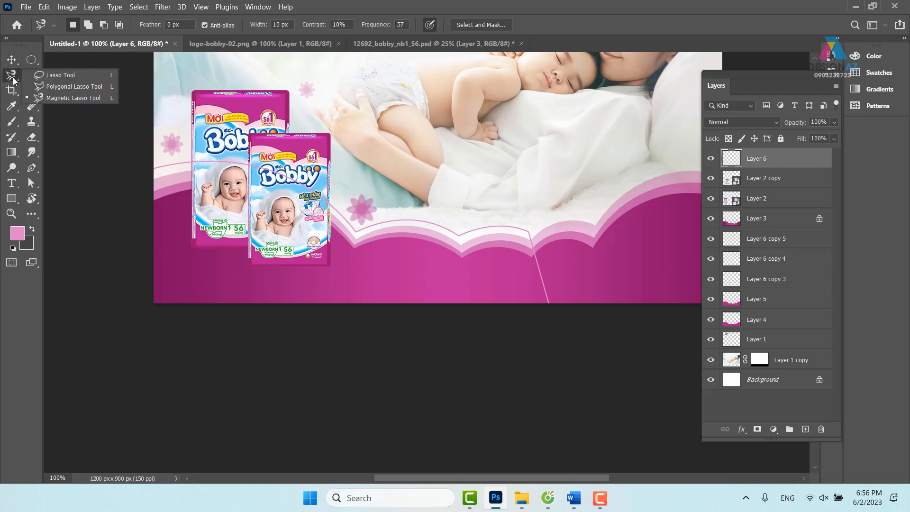
click(41, 78)
mouse_move(154, 184)
mouse_down()
mouse_move(256, 243)
mouse_move(459, 283)
mouse_move(517, 239)
mouse_move(586, 223)
mouse_move(438, 434)
mouse_move(119, 341)
mouse_move(42, 180)
mouse_up()
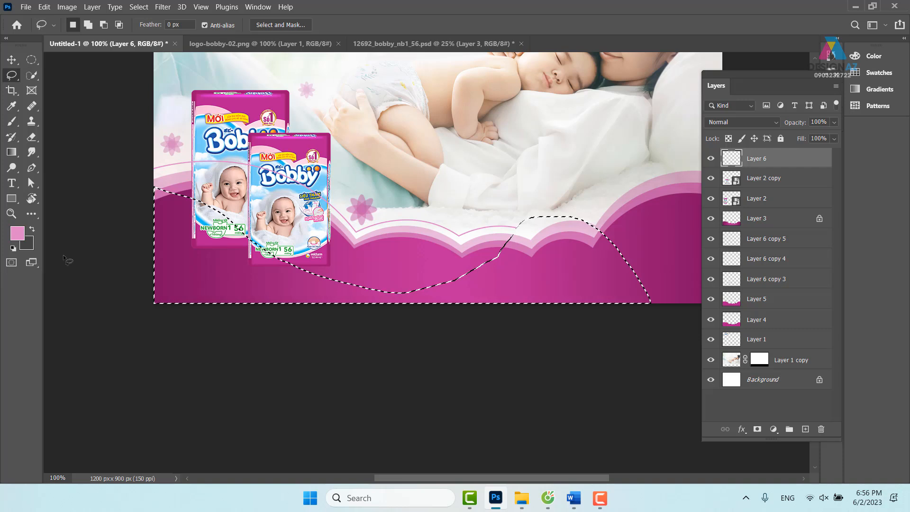
key(v)
key(ctrl+d)
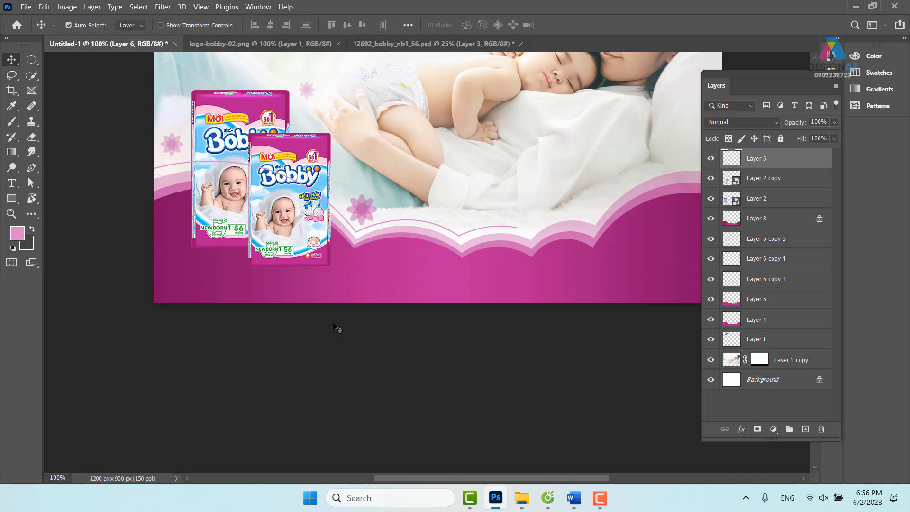
Step: Add a small pink-filled circle at the cut end of the scalloped line with an elliptical selection, and deselect
key(ctrl+plus)
drag(484, 216, 382, 235)
key(m)
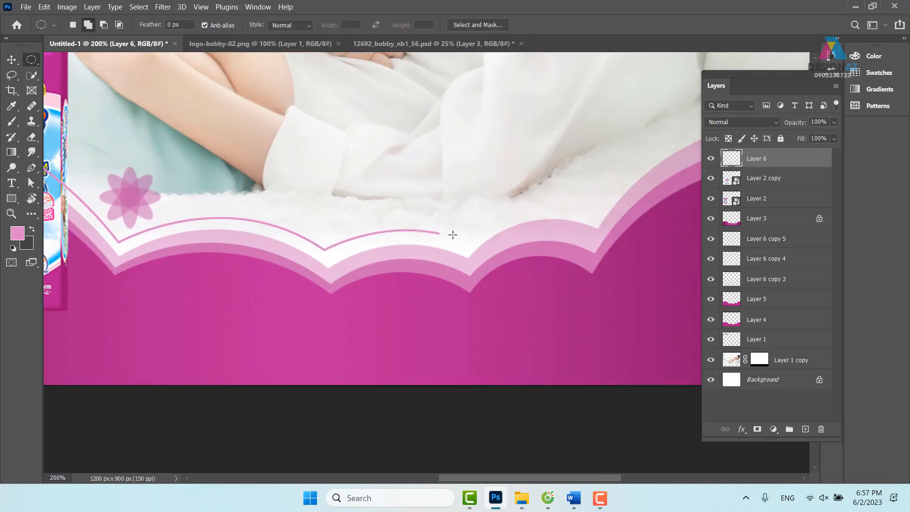
drag(438, 230, 449, 241)
key(alt+BackSpace)
key(v)
key(ctrl+d)
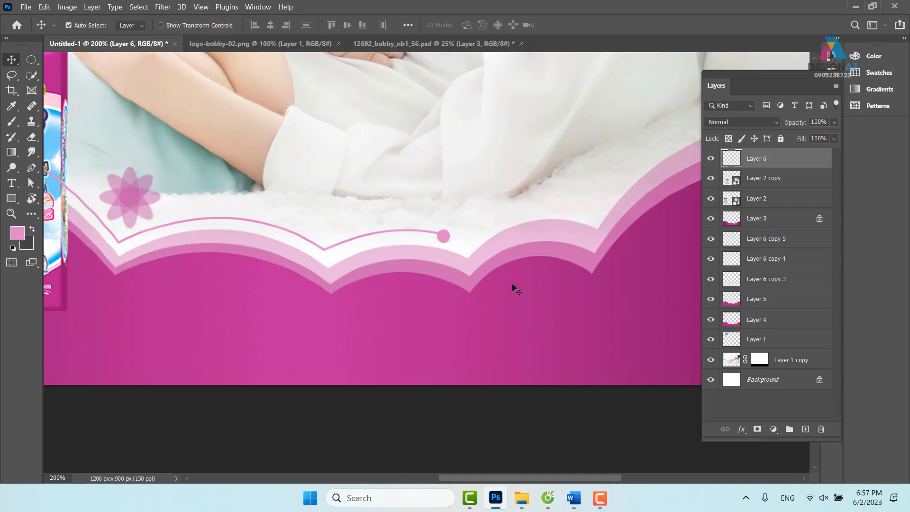
Step: Set the opacity of the scalloped line's layer to 50%
key(ctrl+minus)
key(ctrl+minus)
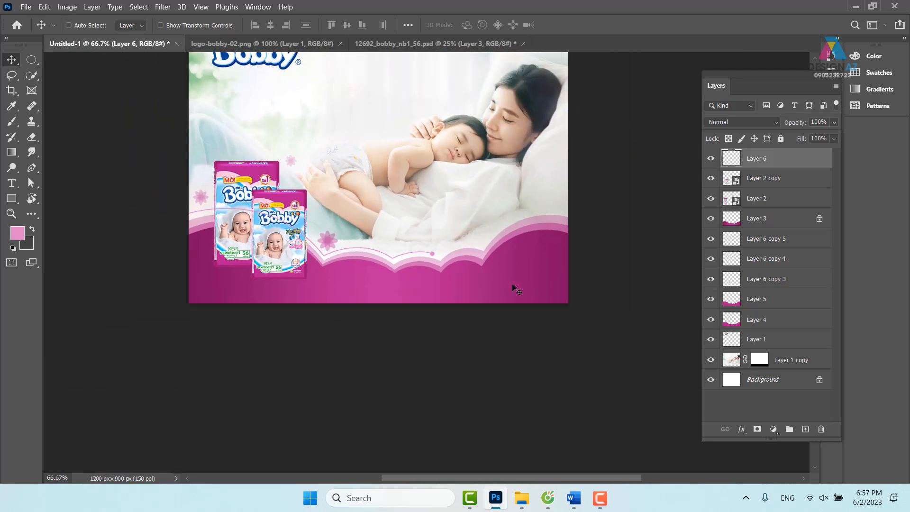
key(5)
drag(347, 269, 424, 272)
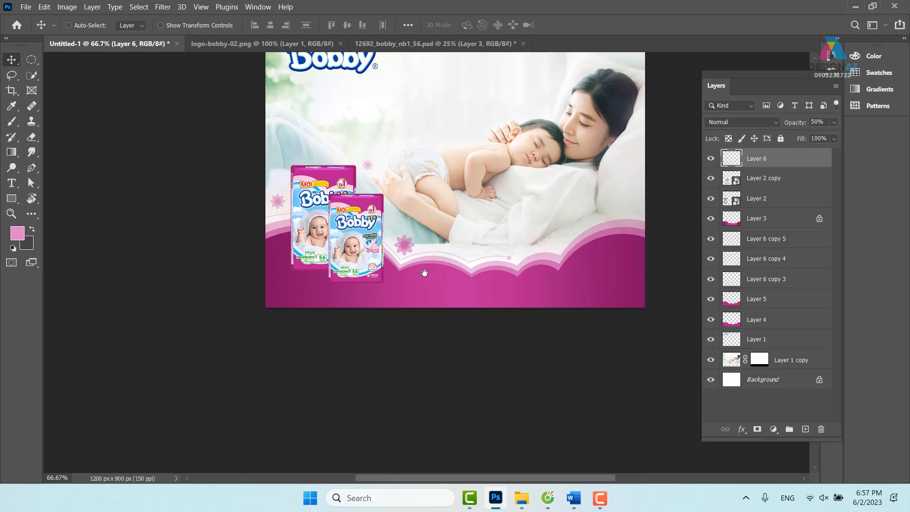
Step: Draw a curved Pen shape about 283 × 118 px above the largest scallop, from beyond the canvas's right edge down to the notch
key(ctrl+plus)
drag(487, 229, 329, 237)
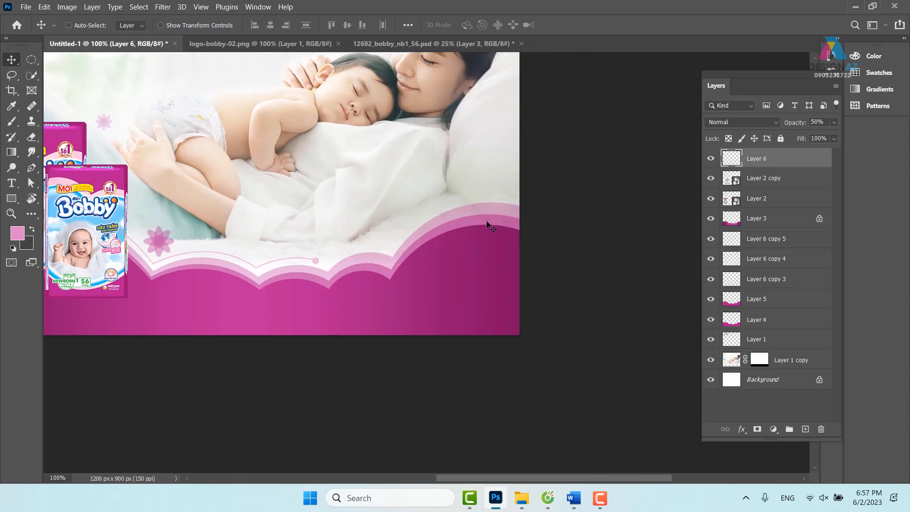
key(p)
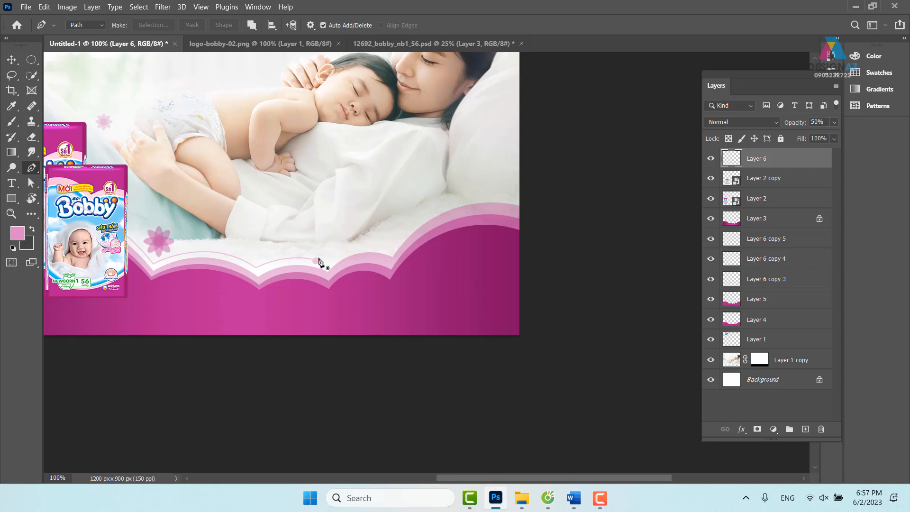
click(101, 26)
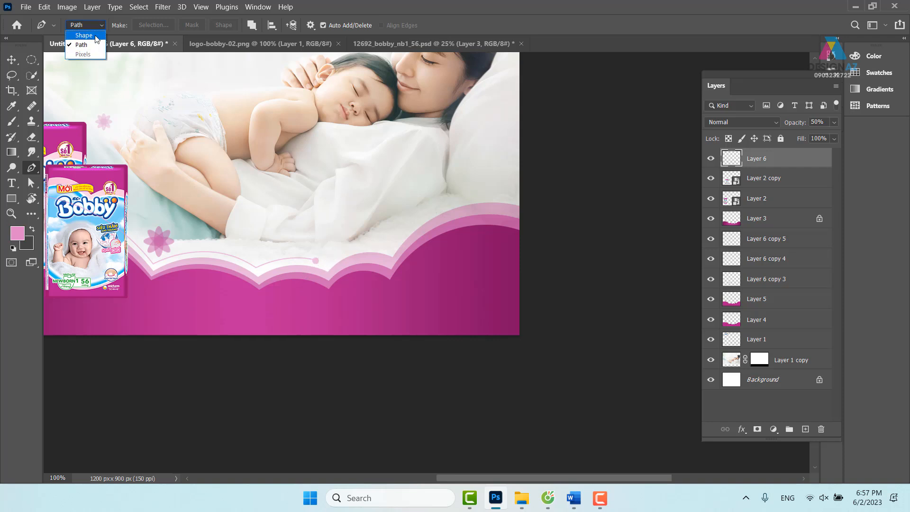
click(84, 36)
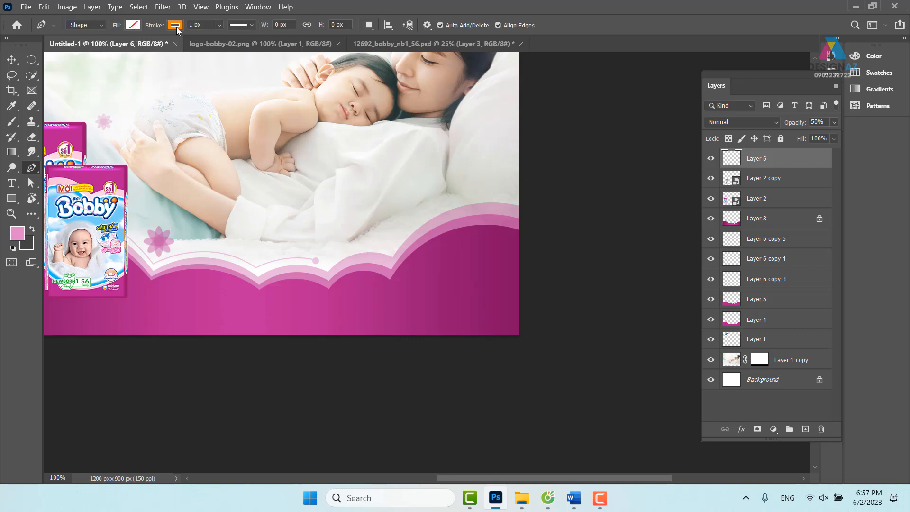
click(526, 196)
drag(393, 249, 345, 321)
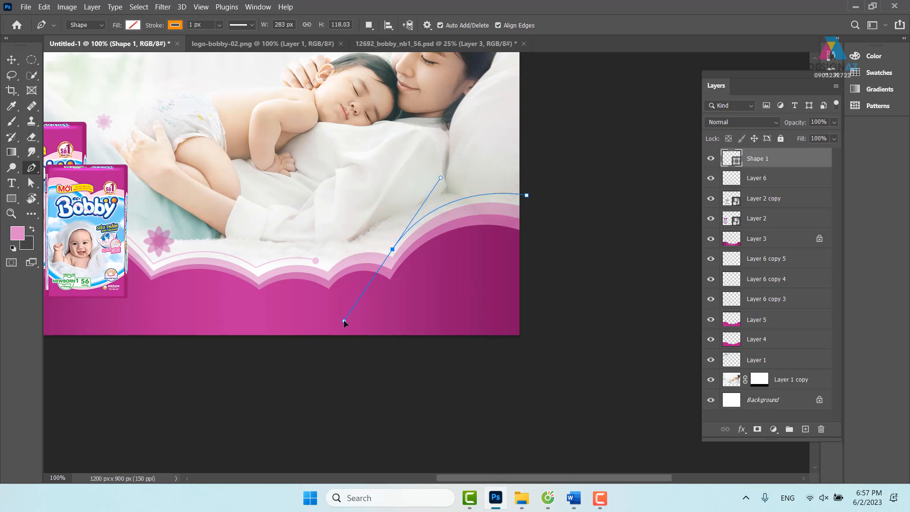
alt+click(393, 249)
Step: Set the curve's stroke to light pink ecbfe0, sampled from the dot, and its width to 2 px
click(177, 28)
click(249, 48)
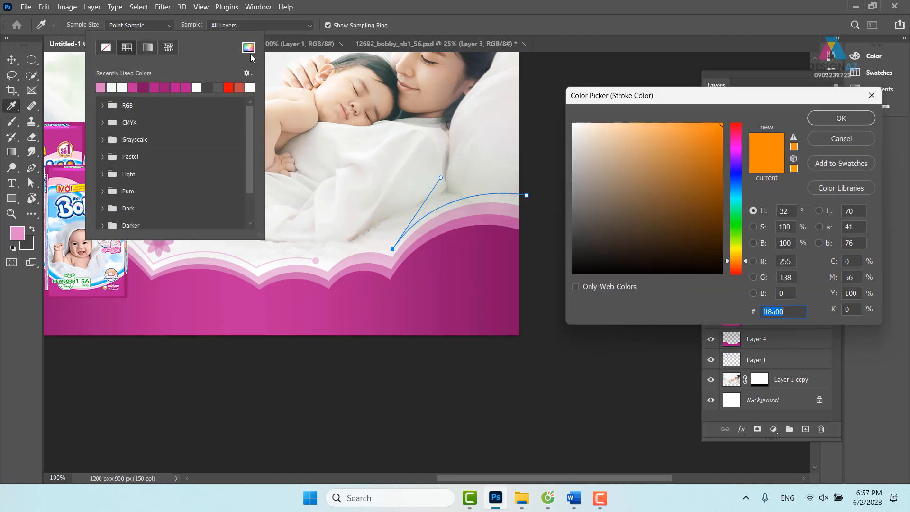
click(317, 260)
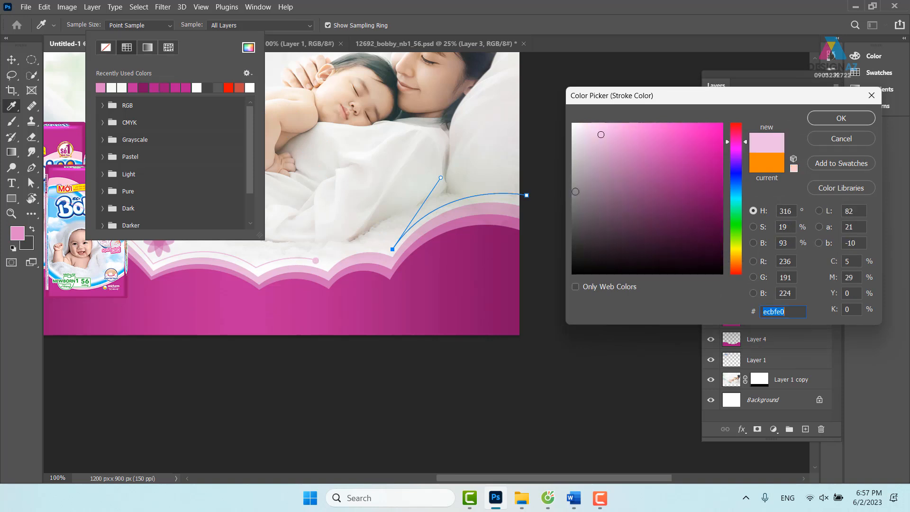
click(842, 118)
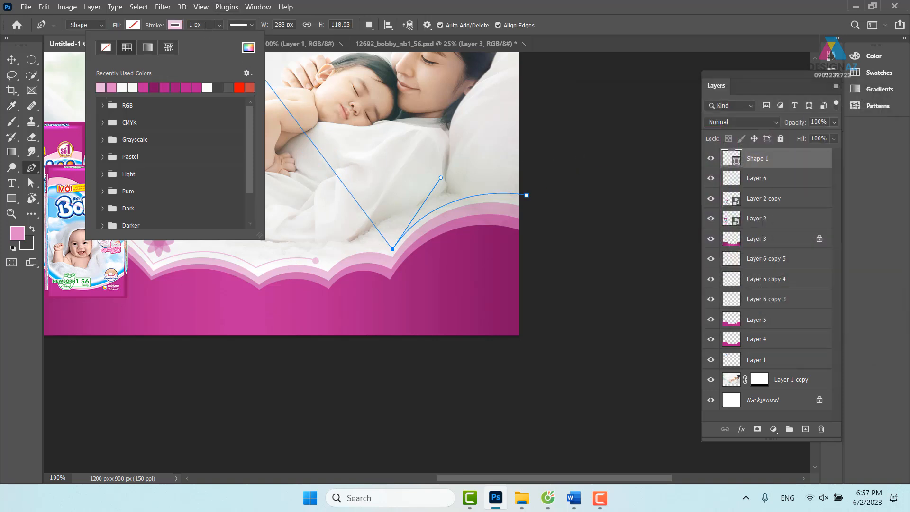
click(203, 25)
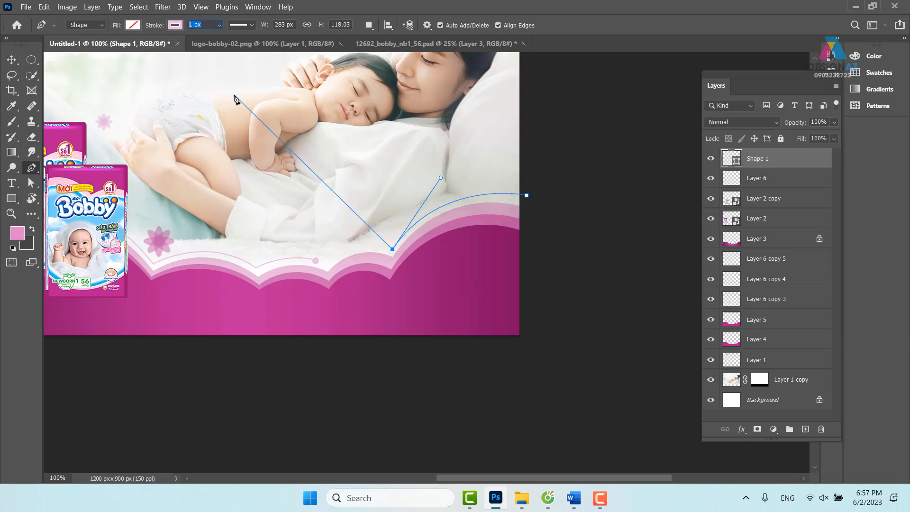
text(2)
key(Return)
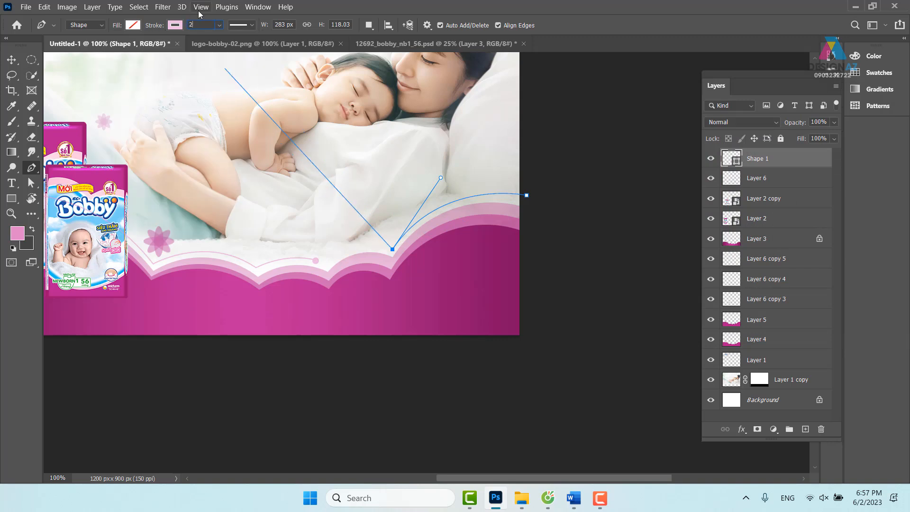
click(11, 59)
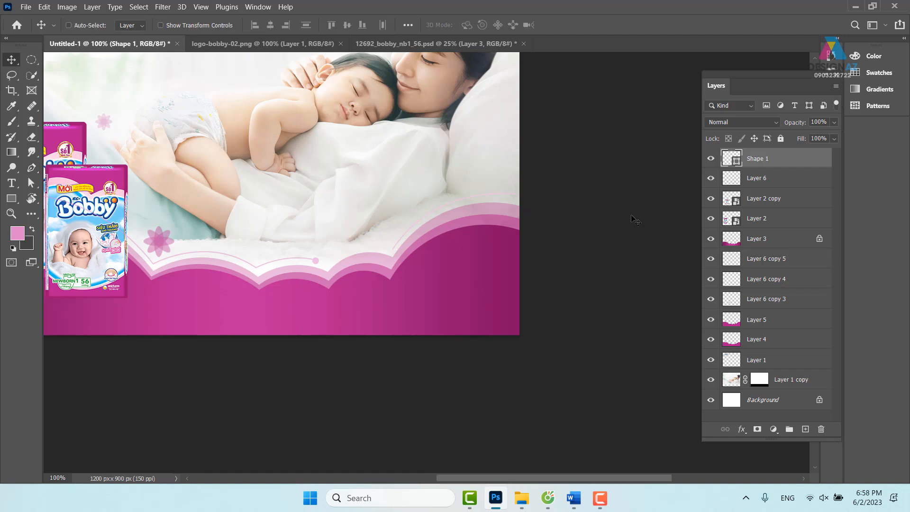
key(ctrl+plus)
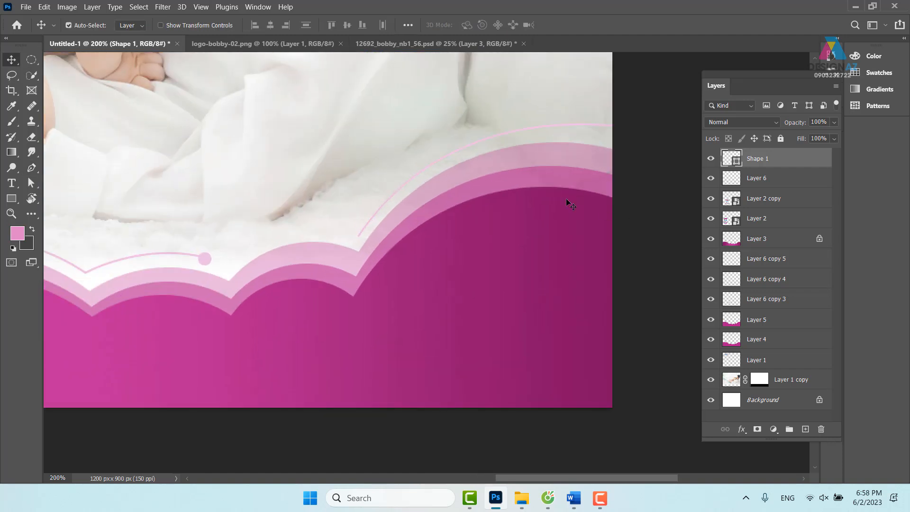
drag(438, 166, 403, 149)
key(ctrl+z)
key(ctrl+z)
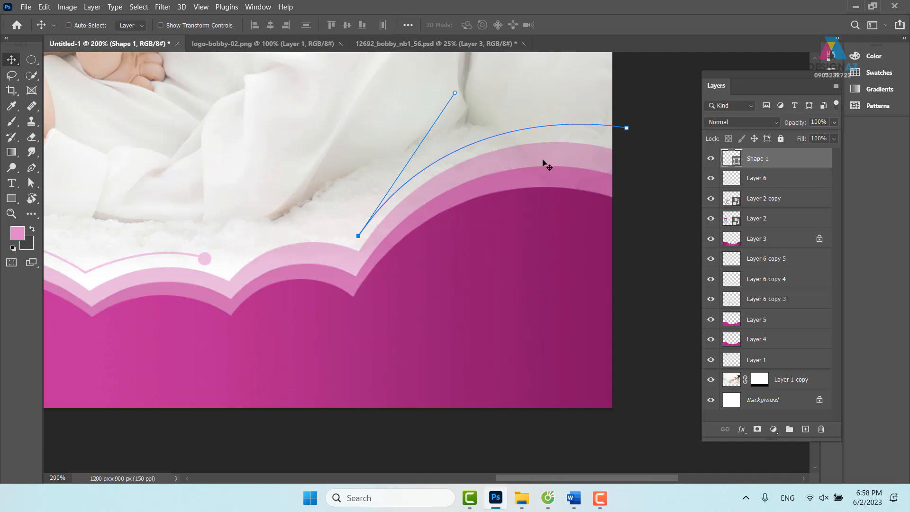
Step: Recolour the curve's stroke with the recently used medium pink df86c7 and set its layer's fill to 73%
key(p)
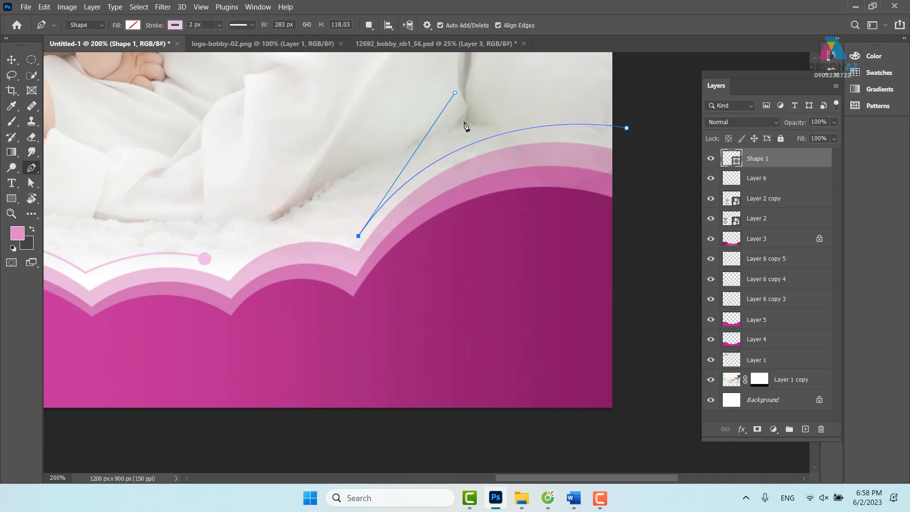
click(178, 26)
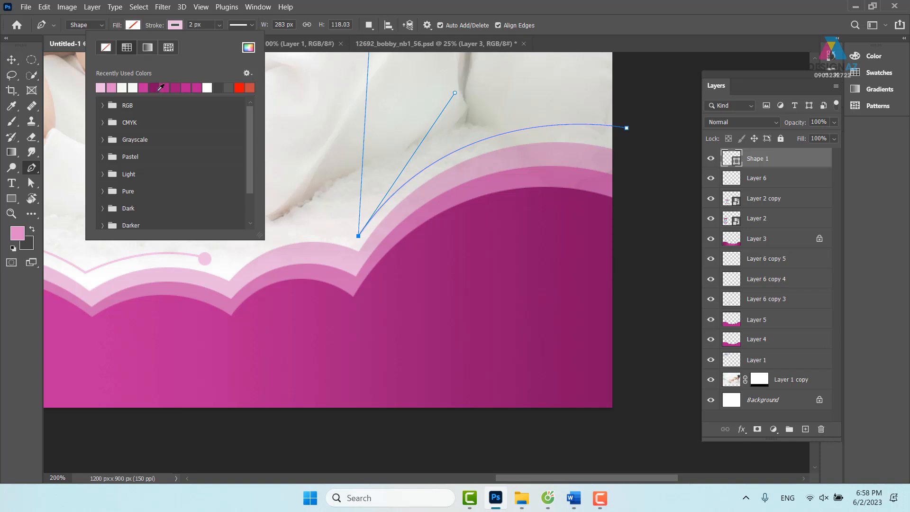
click(143, 87)
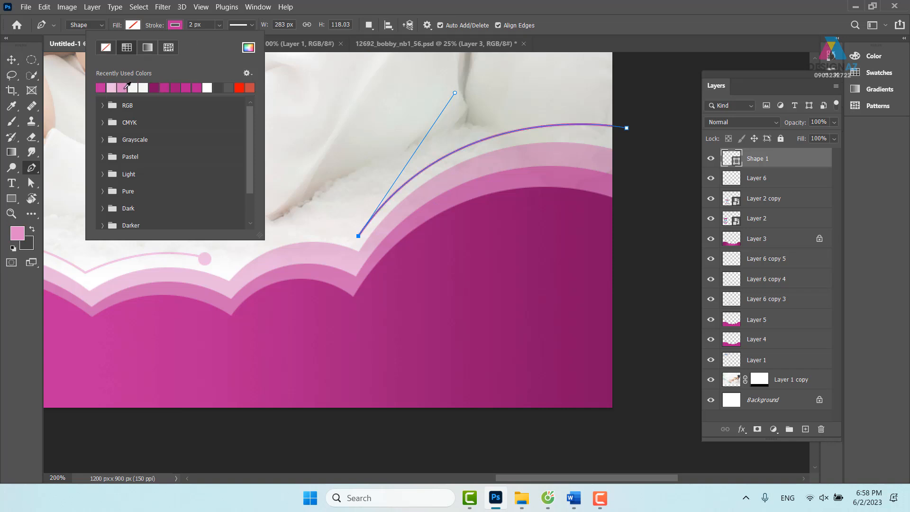
click(125, 87)
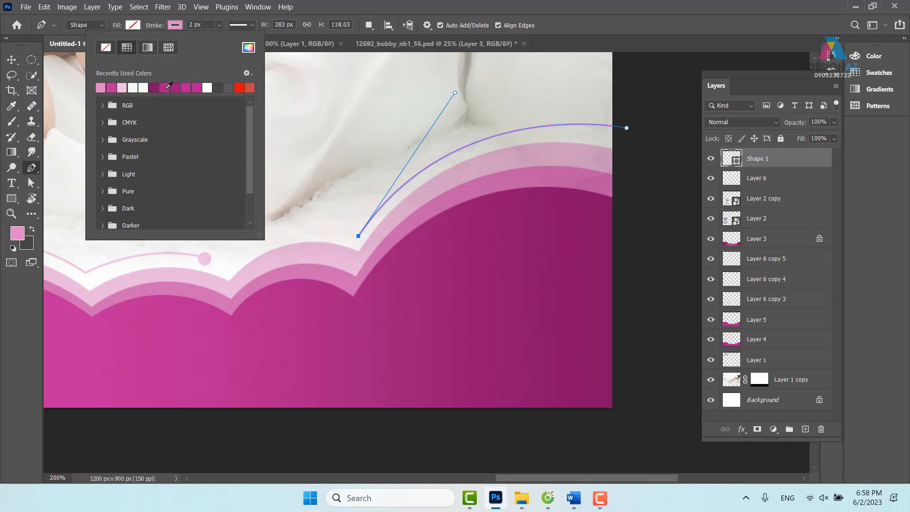
key(v)
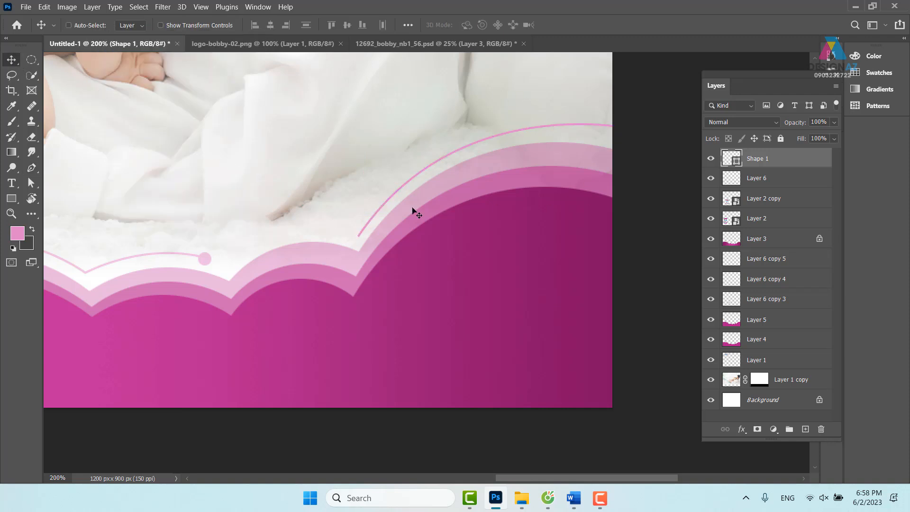
click(833, 138)
drag(824, 154, 802, 165)
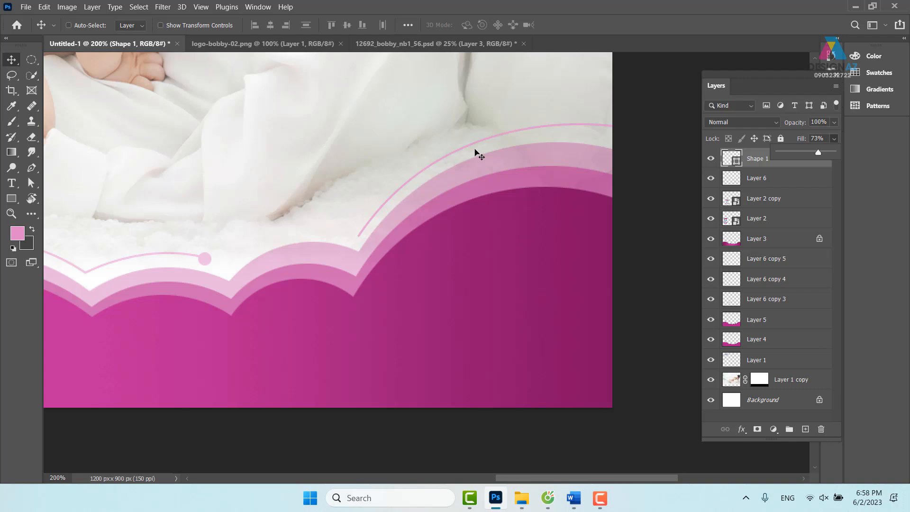
key(p)
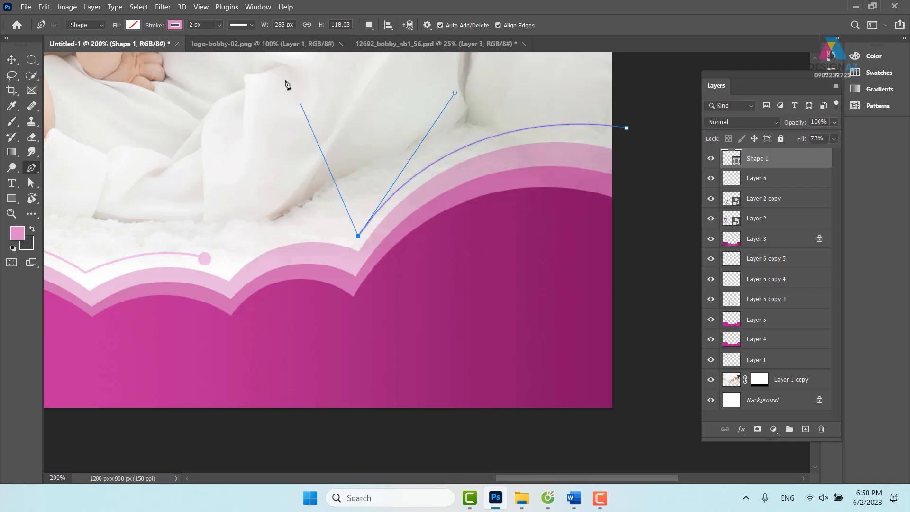
Step: Change the stroke of the curve above the largest scallop to the dashed line style
click(251, 25)
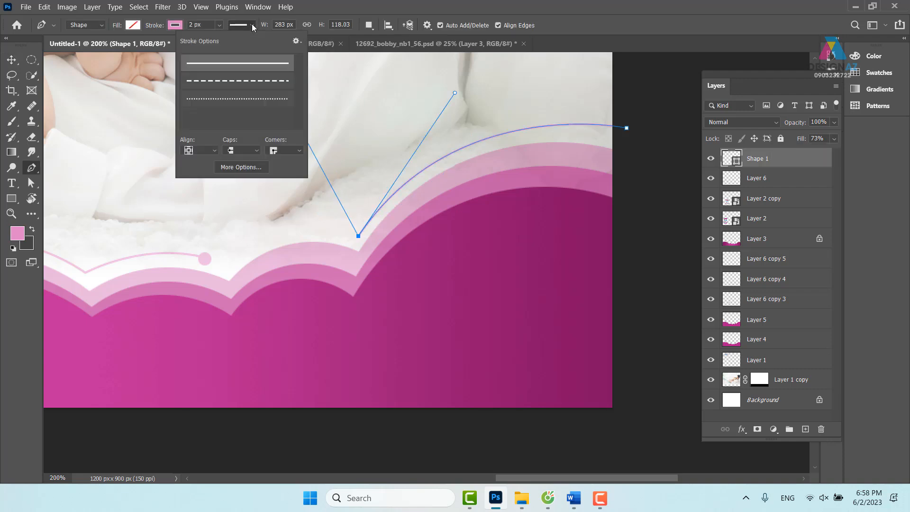
click(260, 81)
key(v)
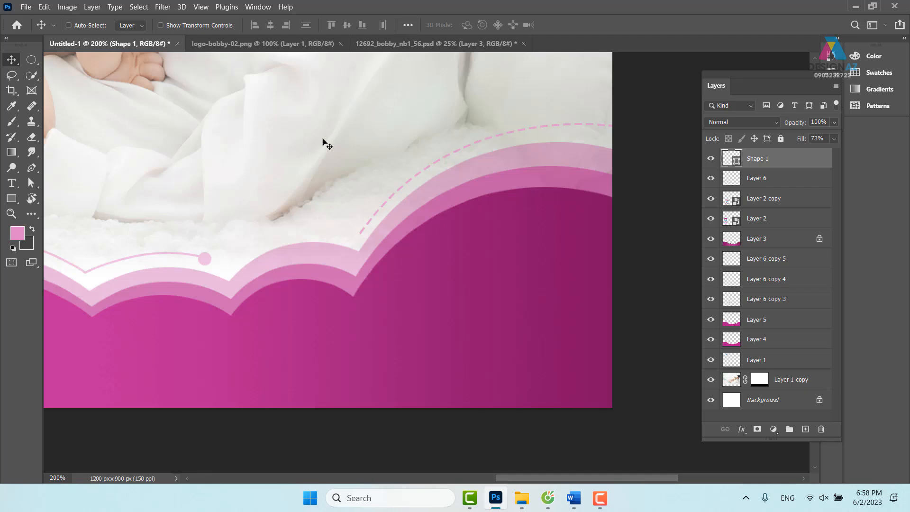
key(p)
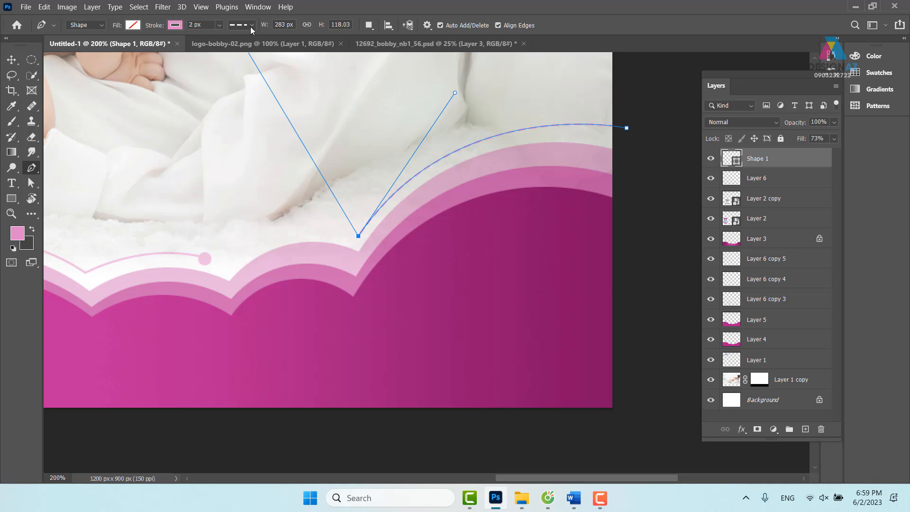
click(14, 65)
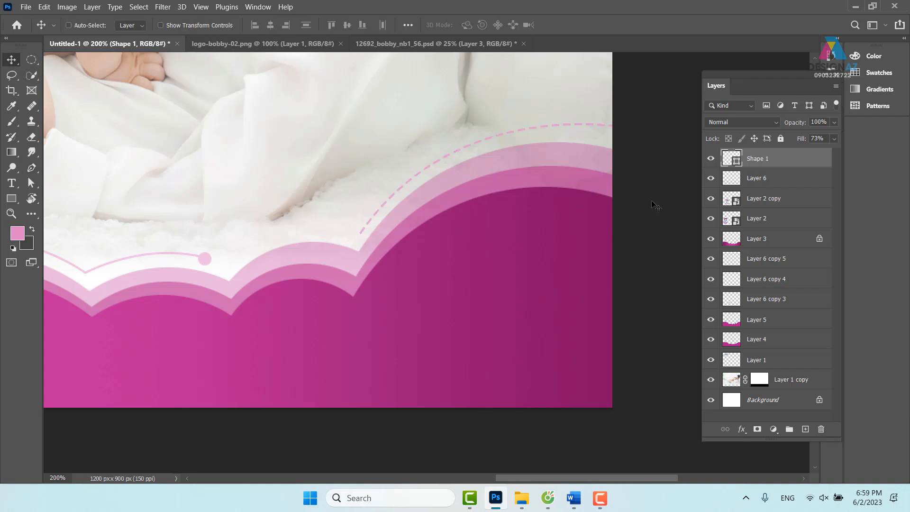
Step: Delete the layer holding the solid pink scalloped line and its end dot
key(ctrl+plus)
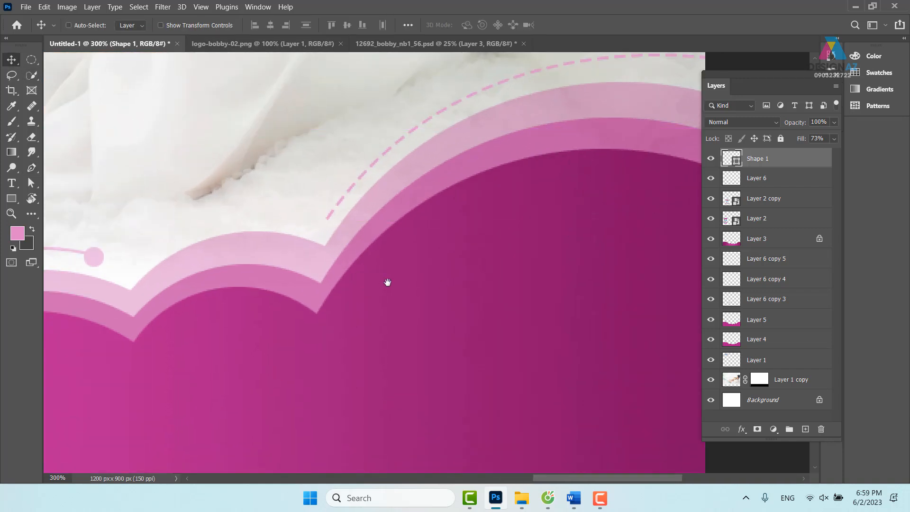
drag(214, 310, 410, 286)
right_click(330, 230)
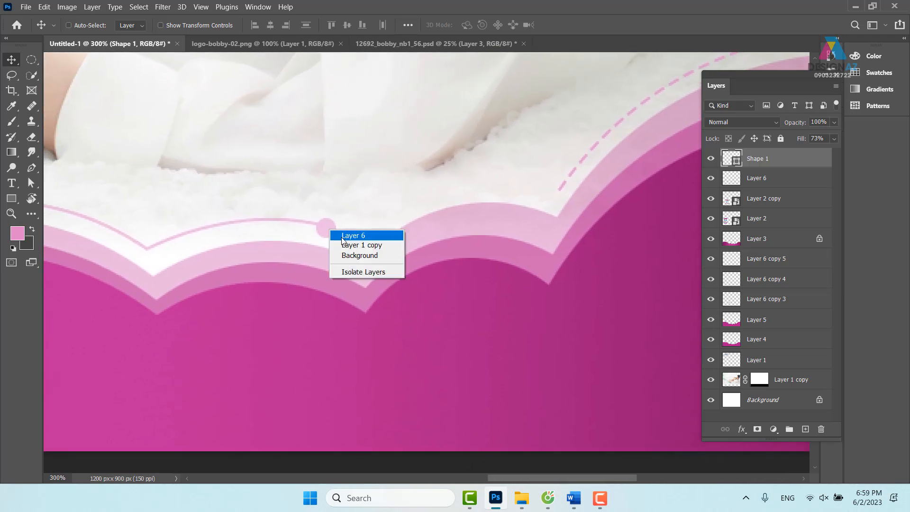
click(342, 236)
key(Delete)
Step: Add a small circle filled with the foreground pink on a new layer at the dashed curve's lower end
click(32, 59)
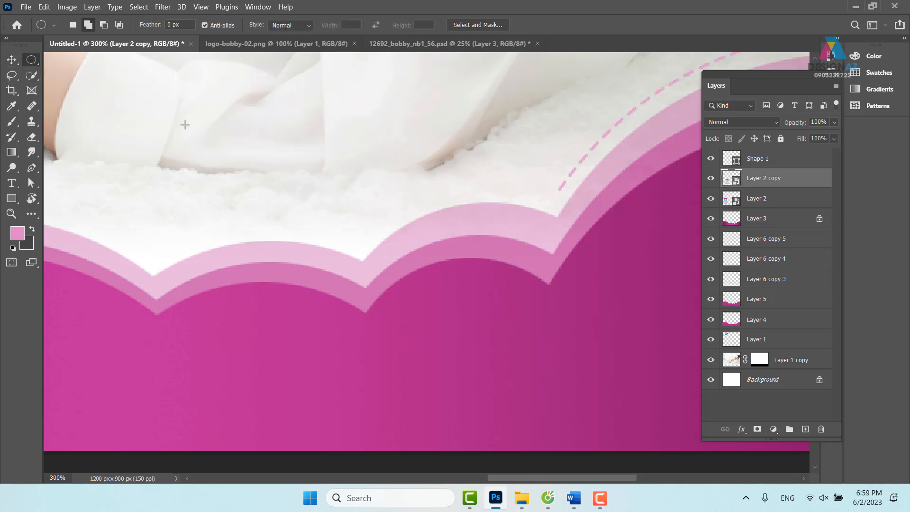
drag(548, 186, 564, 202)
click(805, 429)
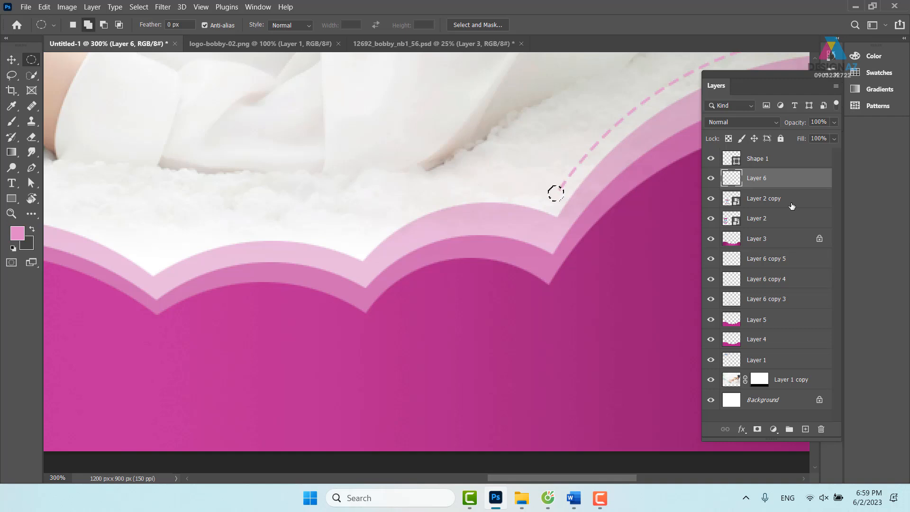
key(alt+BackSpace)
key(ctrl+d)
key(v)
key(ctrl+1)
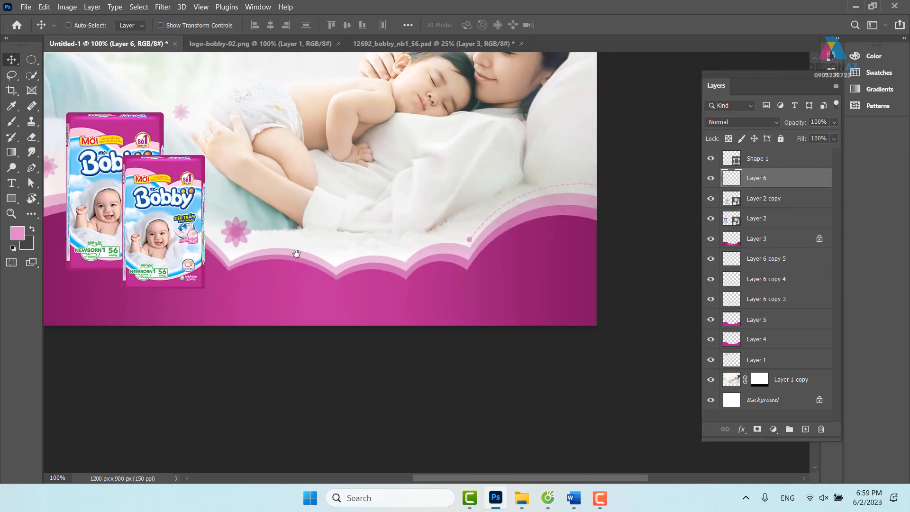
Step: Start a Pen shape about 438 × 145 px, arching from beyond the canvas's left edge to the first notch, with a corner there
drag(297, 253, 388, 228)
key(ctrl+plus)
drag(275, 222, 481, 254)
key(ctrl+minus)
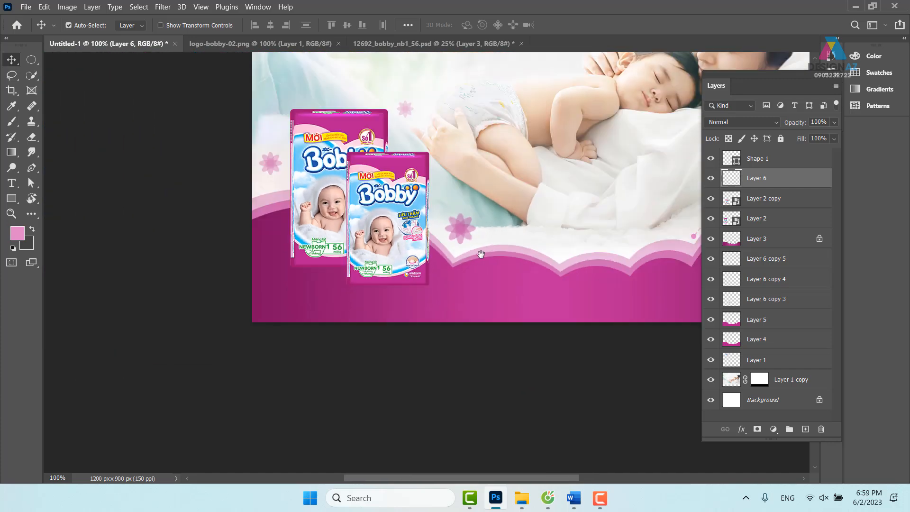
key(p)
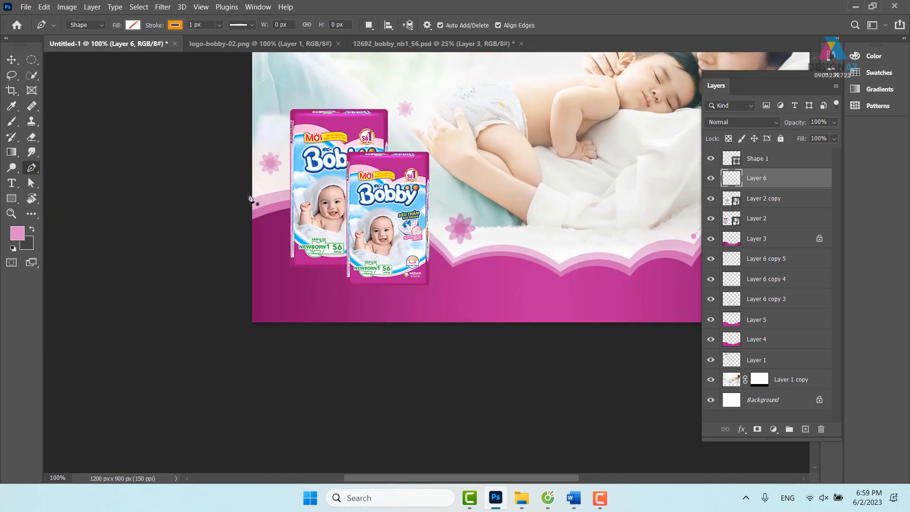
click(246, 190)
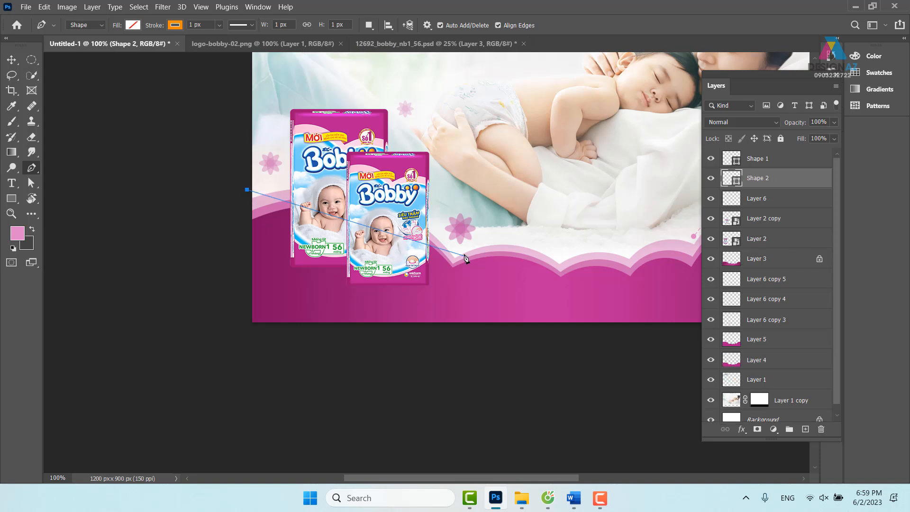
drag(454, 252, 542, 349)
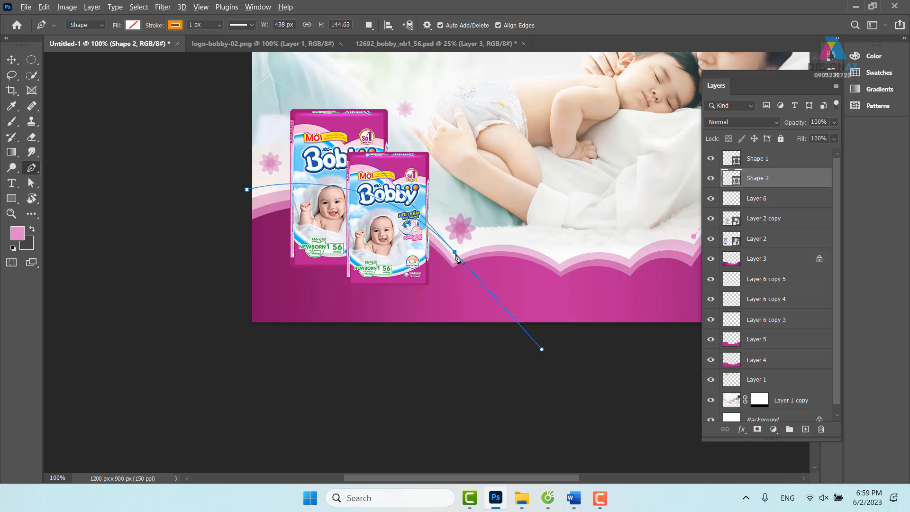
alt+click(455, 253)
Step: Continue the Pen path with two arcs over the next scallops, ending near the third notch, for an overall size of about 802 × 152 px
drag(560, 255, 617, 292)
alt+click(561, 256)
drag(627, 253, 657, 269)
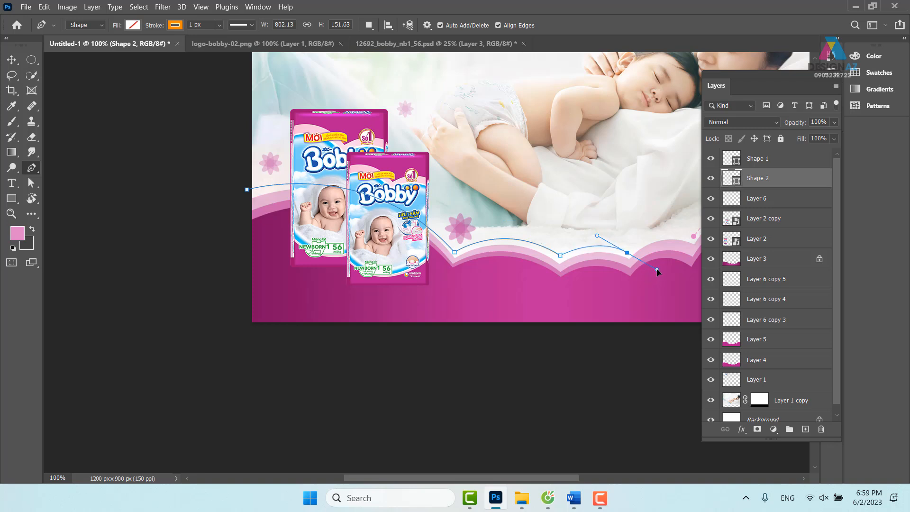
alt+click(628, 253)
click(12, 60)
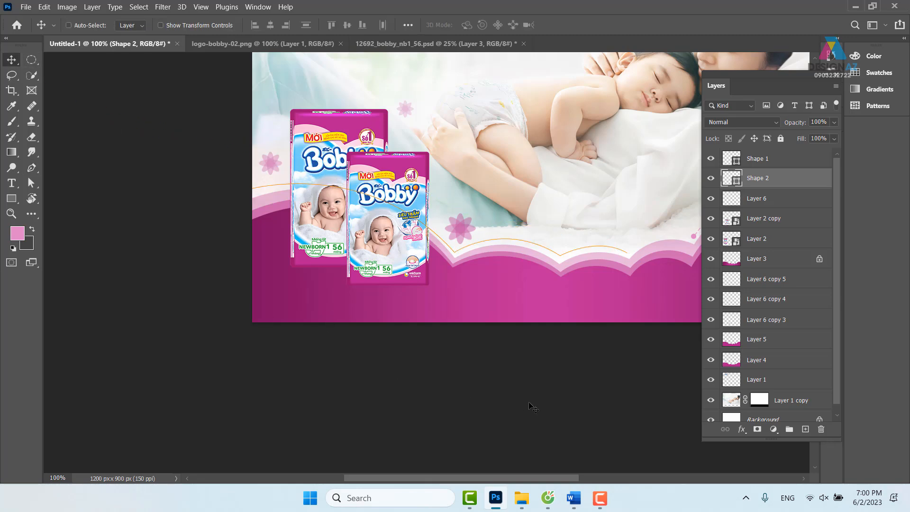
Step: Reshape the path's long first arc by adjusting its start anchor and its curve handle at the first notch
key(ctrl+plus)
drag(439, 278, 409, 267)
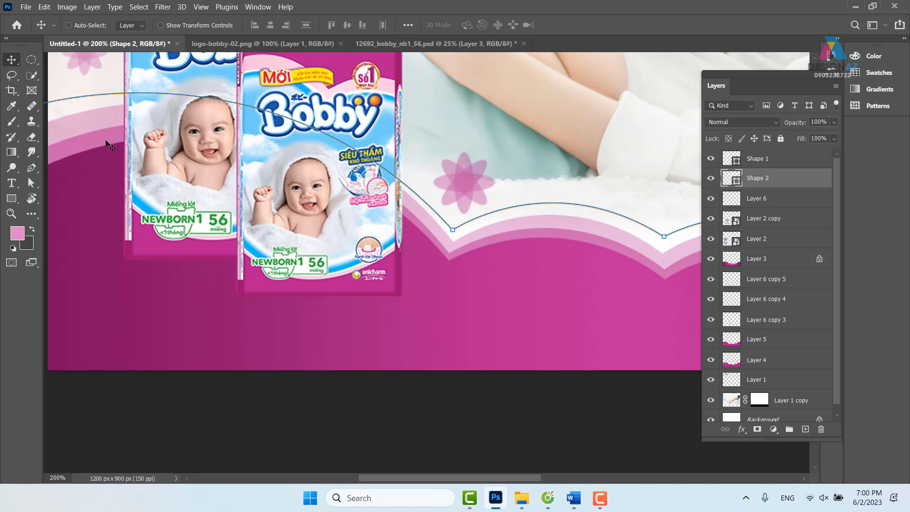
key(p)
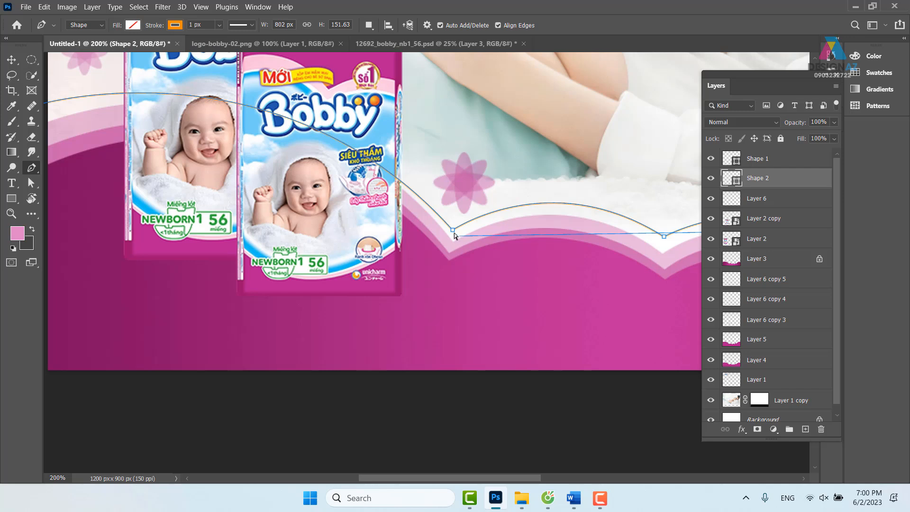
click(454, 233)
ctrl+click(453, 231)
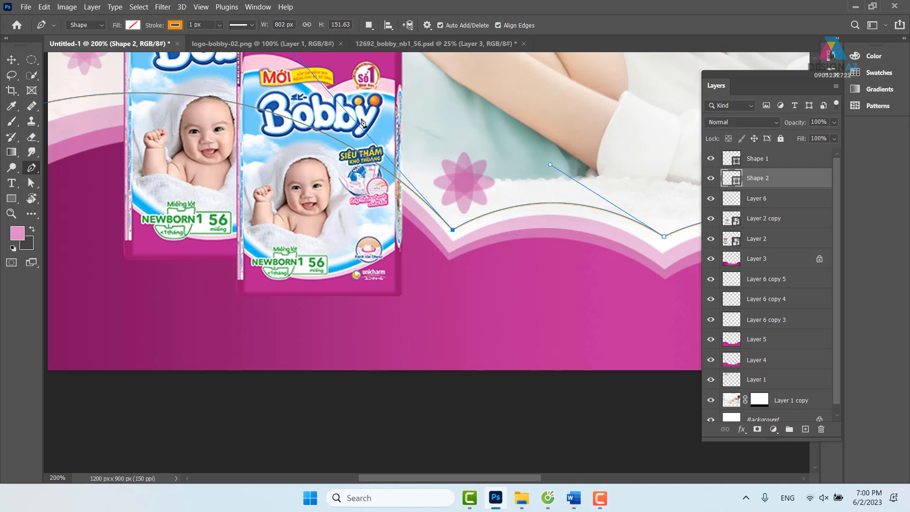
drag(491, 151, 495, 247)
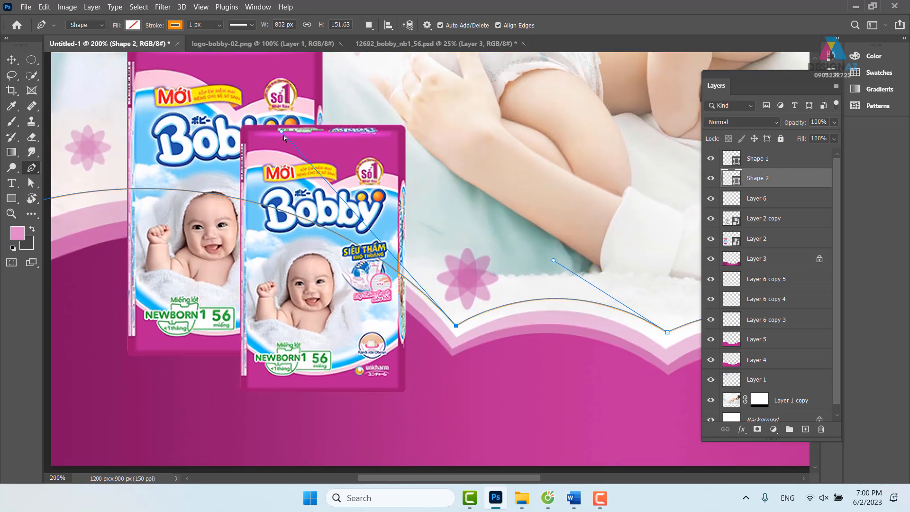
drag(282, 133, 295, 121)
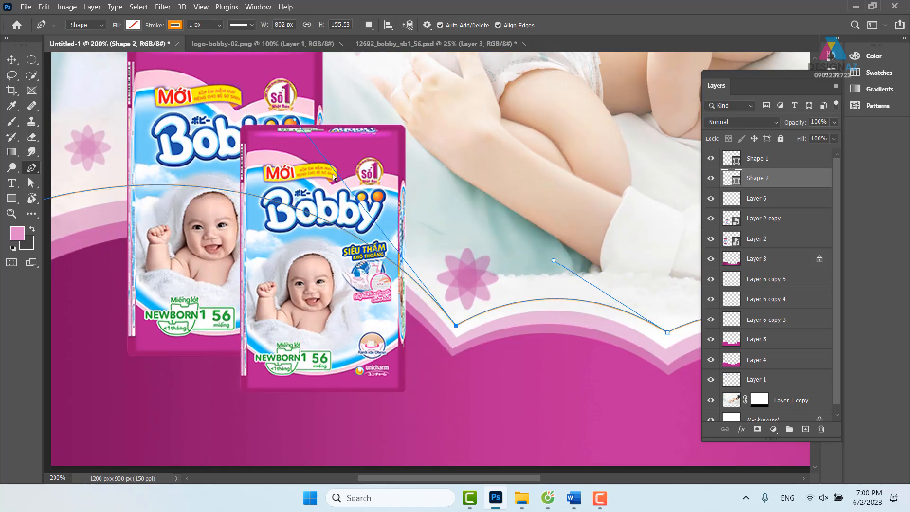
drag(402, 279, 630, 222)
drag(268, 143, 267, 149)
drag(435, 153, 253, 221)
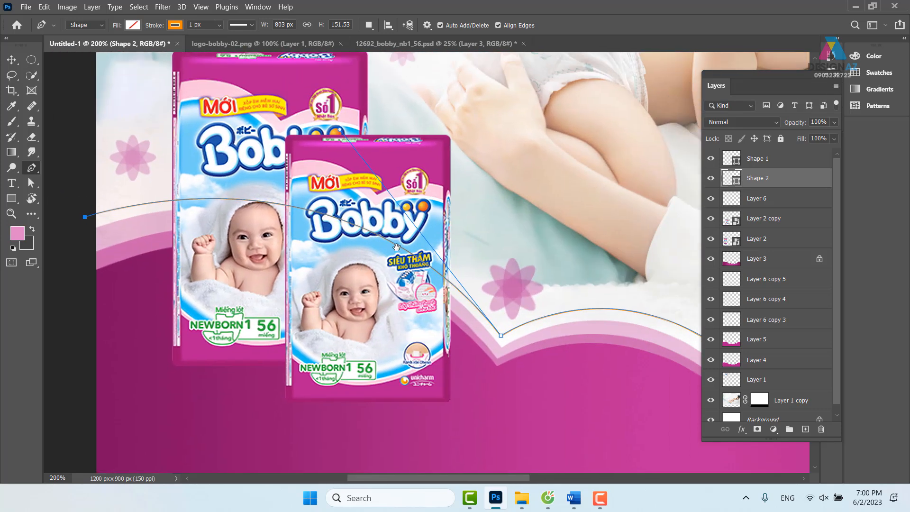
drag(340, 130, 347, 122)
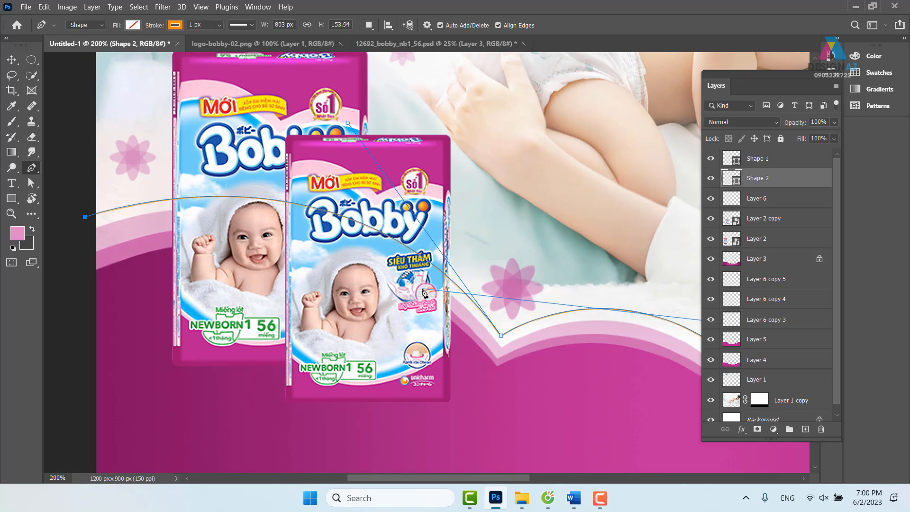
drag(348, 122, 345, 131)
Step: Shift the path's second notch anchor slightly down and adjust the handles of the arcs on both sides of it
drag(522, 250, 264, 211)
drag(371, 225, 546, 237)
drag(395, 249, 394, 254)
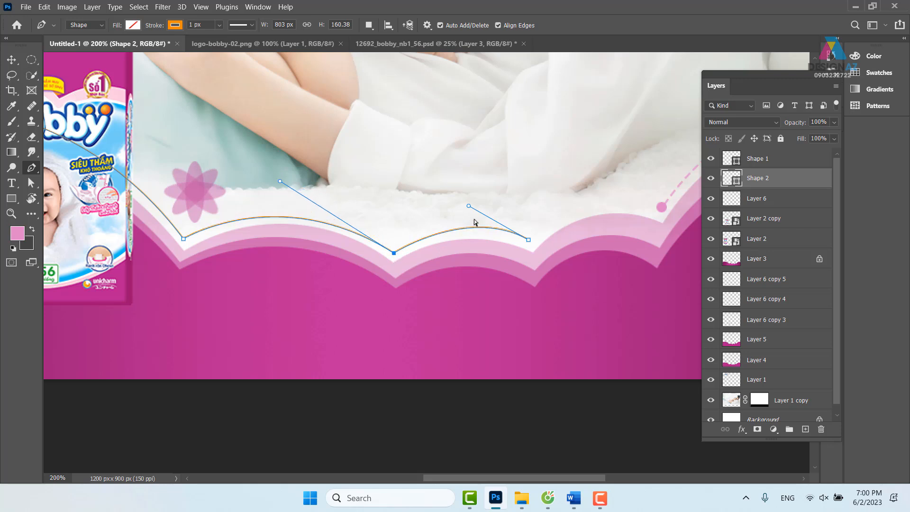
drag(469, 206, 456, 206)
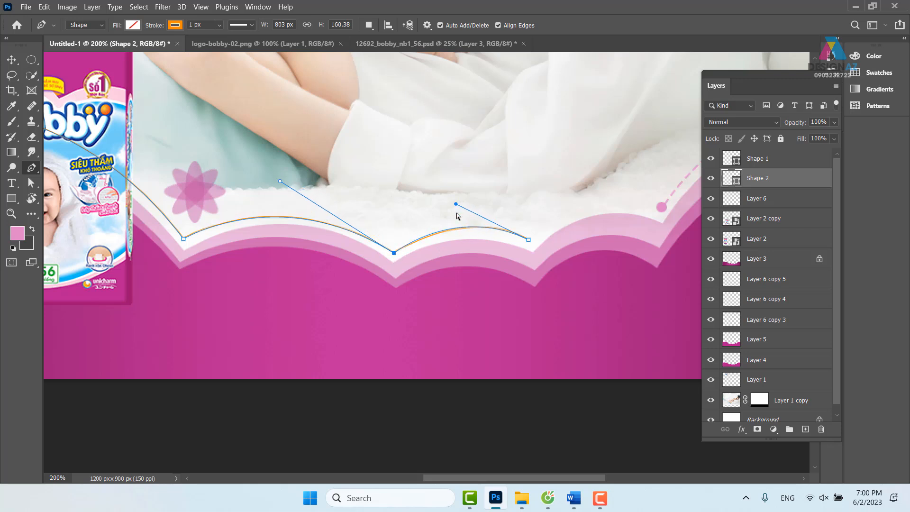
drag(281, 181, 291, 176)
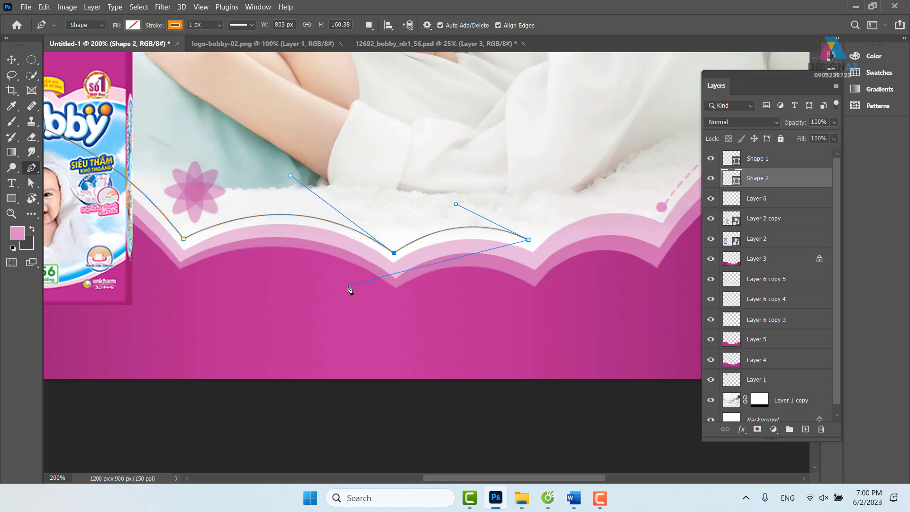
Step: Set the new scalloped path's stroke to the recently used magenta and the dashed line style
click(176, 26)
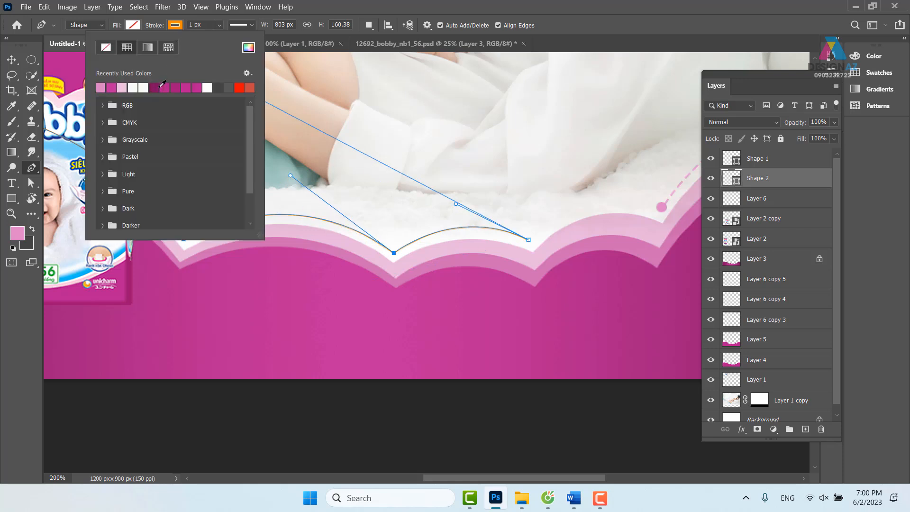
click(166, 87)
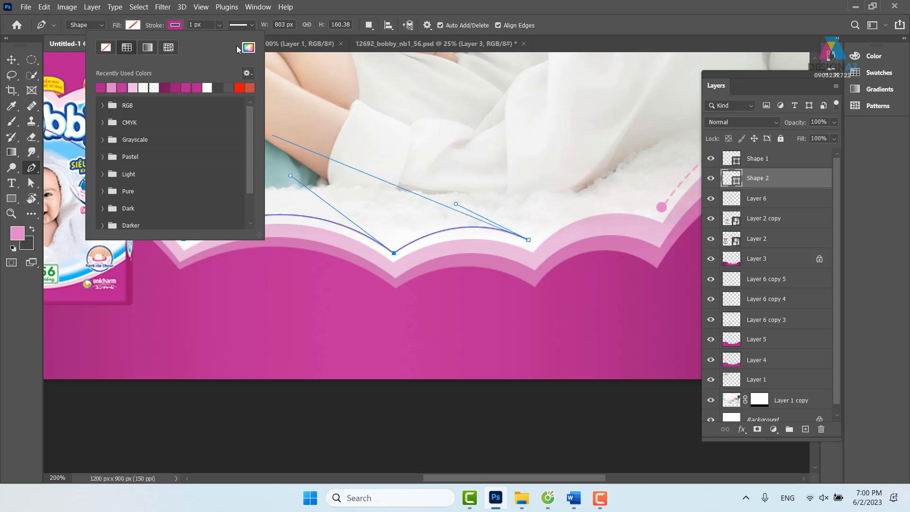
click(252, 26)
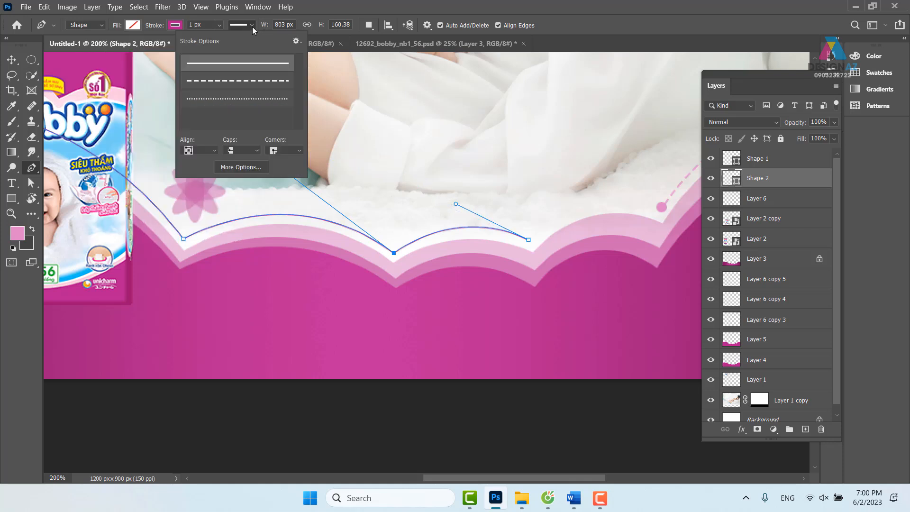
click(257, 89)
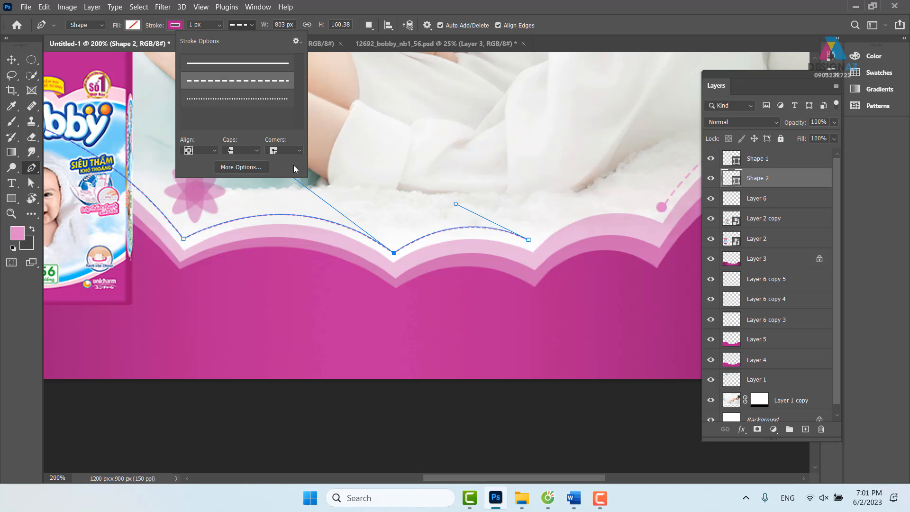
key(v)
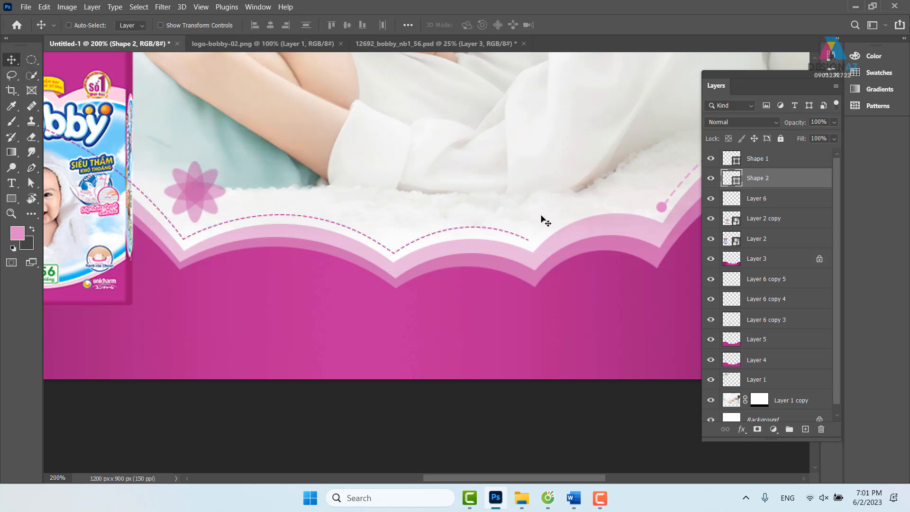
Step: Add a circle filled with the foreground pink on a new layer at the end of the magenta dashed line
drag(541, 258, 259, 201)
click(32, 60)
drag(338, 208, 352, 222)
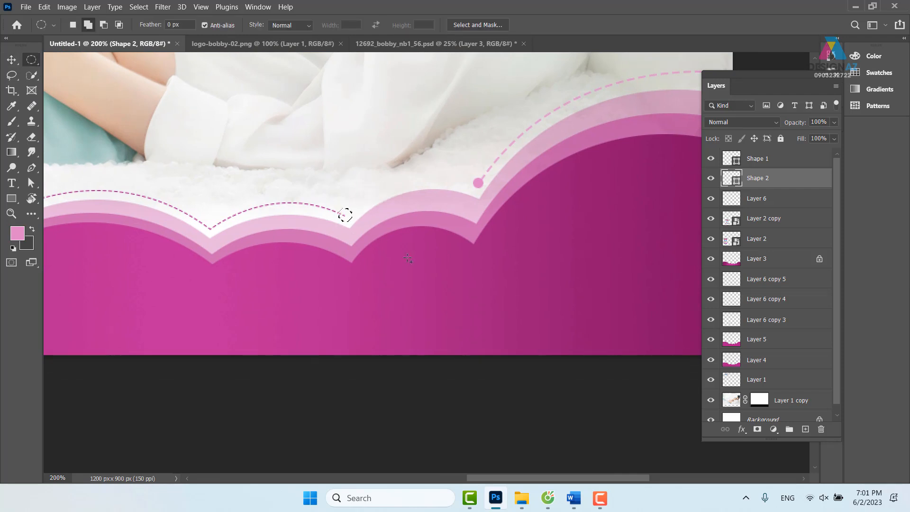
click(805, 429)
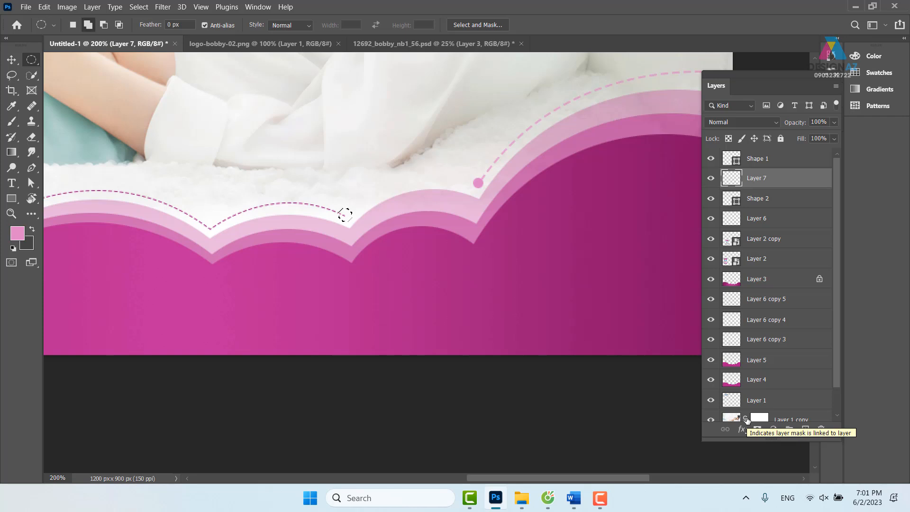
key(alt+BackSpace)
key(v)
key(ctrl+d)
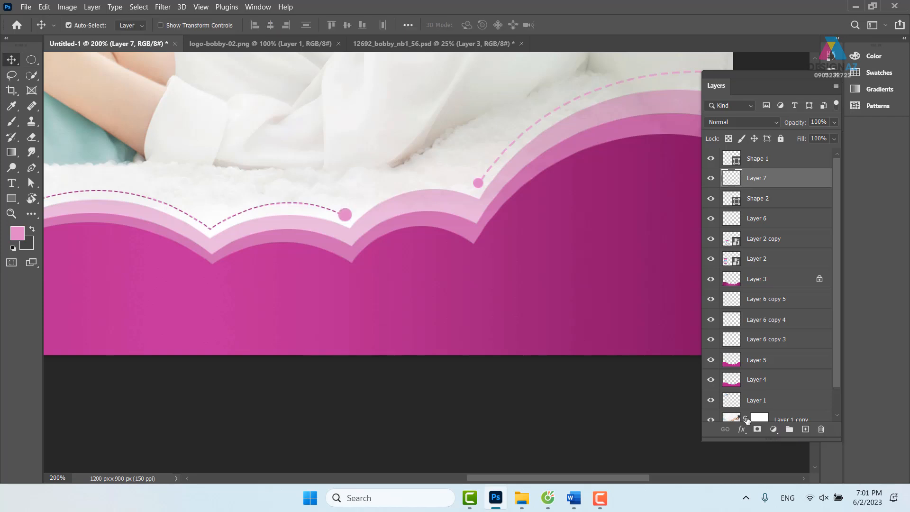
key(ctrl+minus)
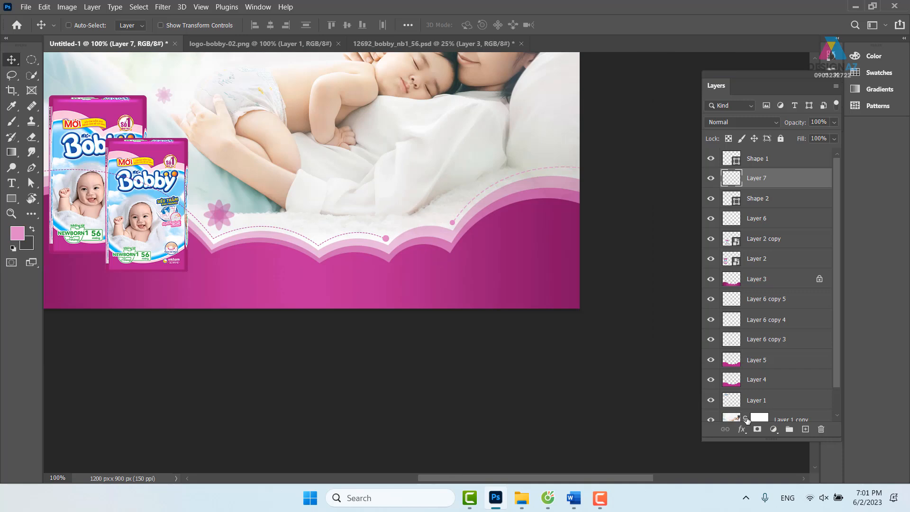
drag(393, 250, 411, 187)
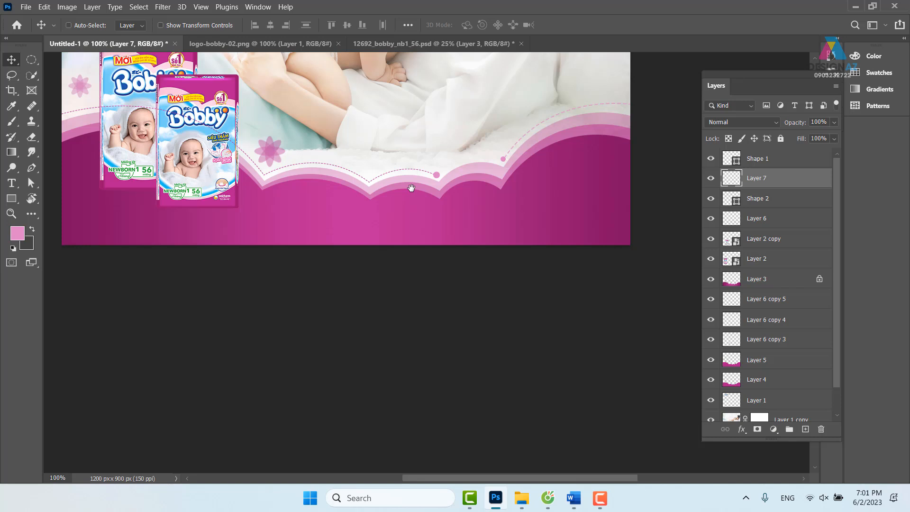
Step: Select both Bobby product pack layers and bring them to the front of the layer stack
drag(283, 169, 335, 234)
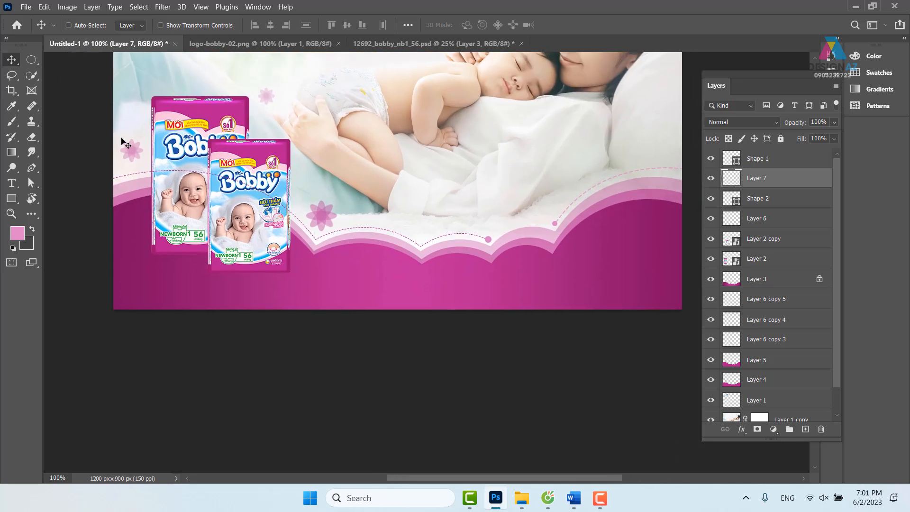
right_click(256, 157)
click(268, 159)
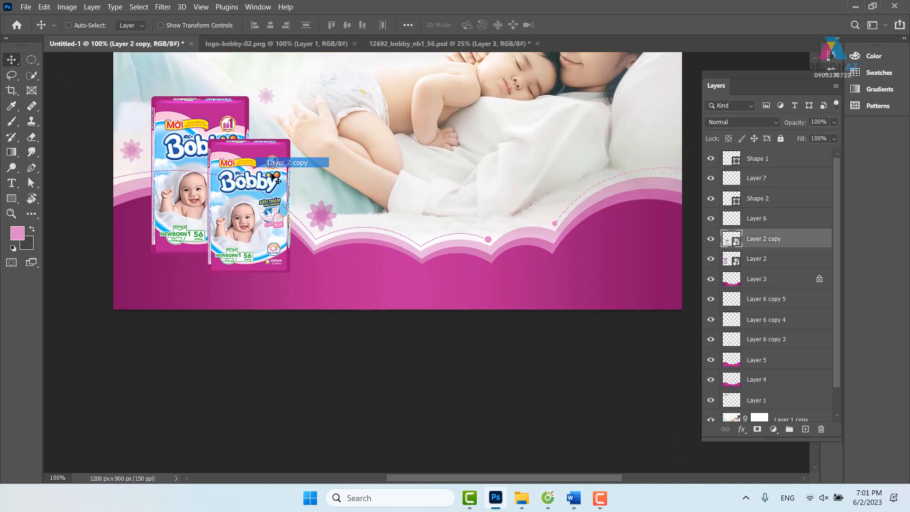
right_click(256, 151)
click(271, 157)
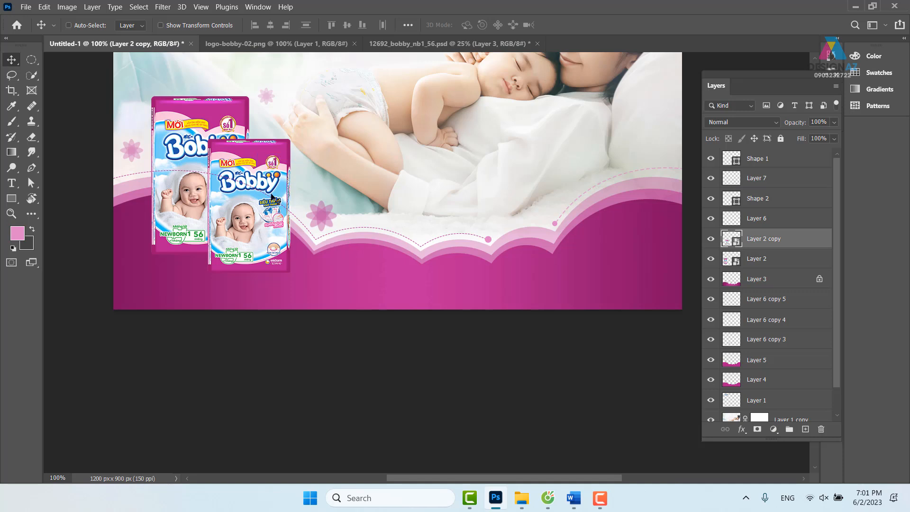
right_click(270, 159)
click(282, 167)
right_click(202, 119)
shift+click(222, 124)
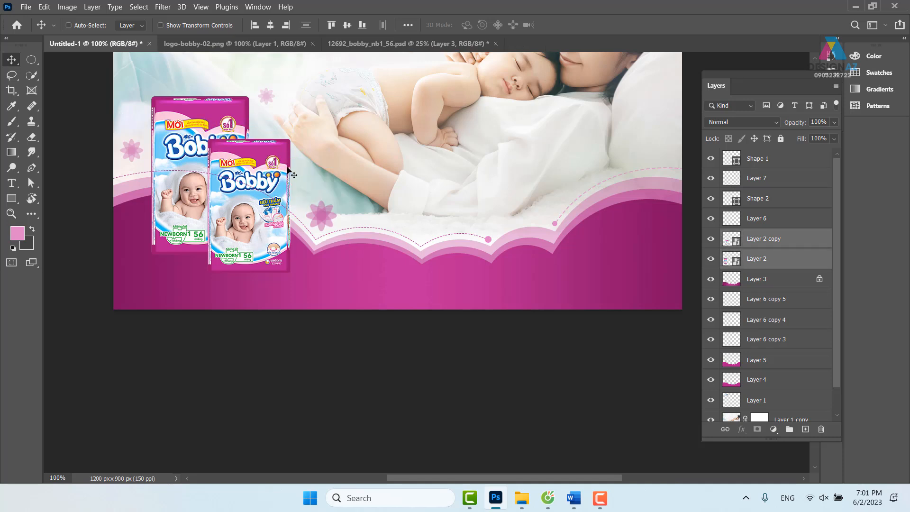
key(ctrl+shift+bracketright)
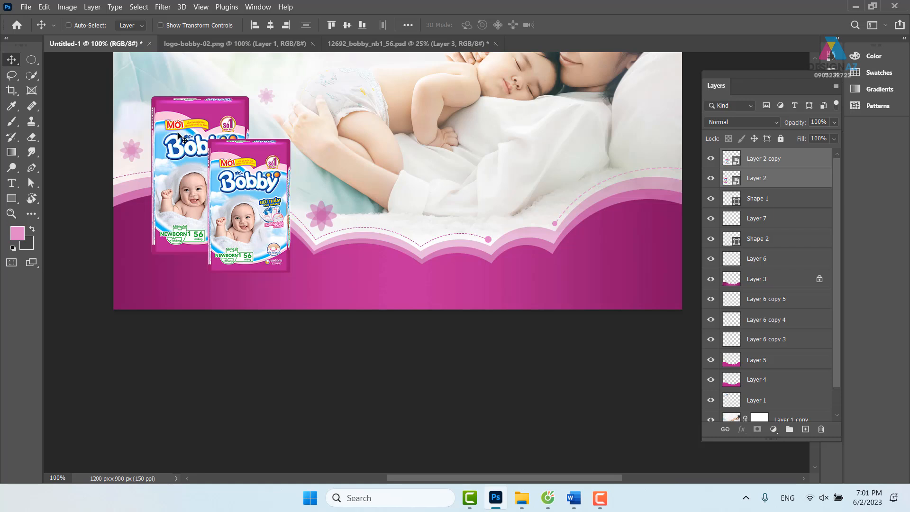
Step: Duplicate the smaller front pack and flip the copy vertically to sit directly beneath it as a reflection
right_click(197, 115)
click(223, 124)
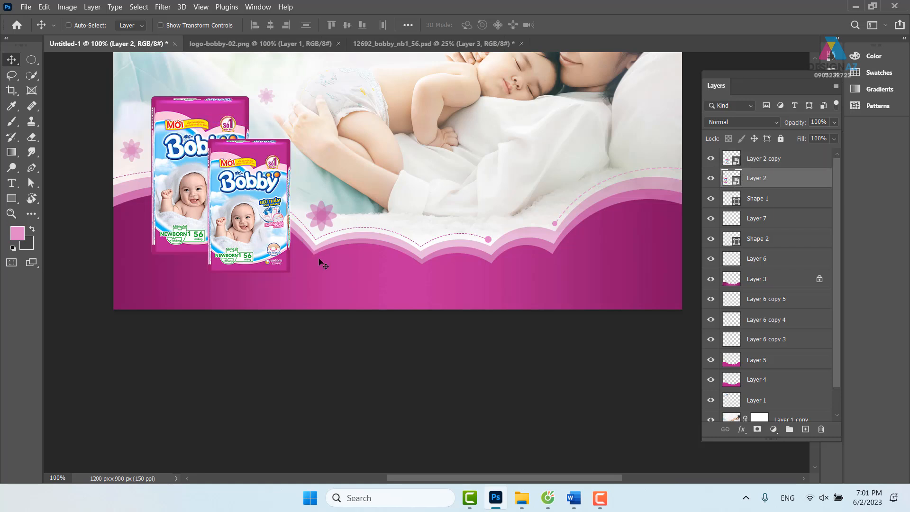
right_click(257, 172)
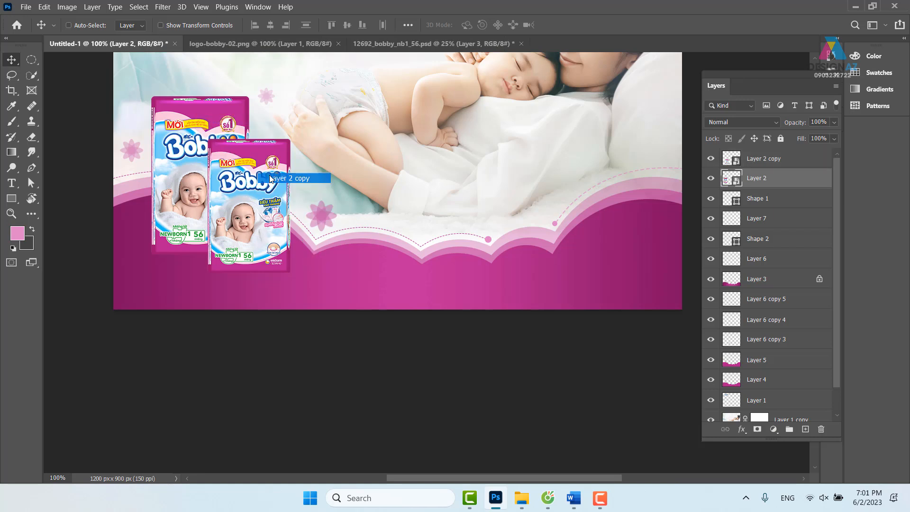
click(271, 178)
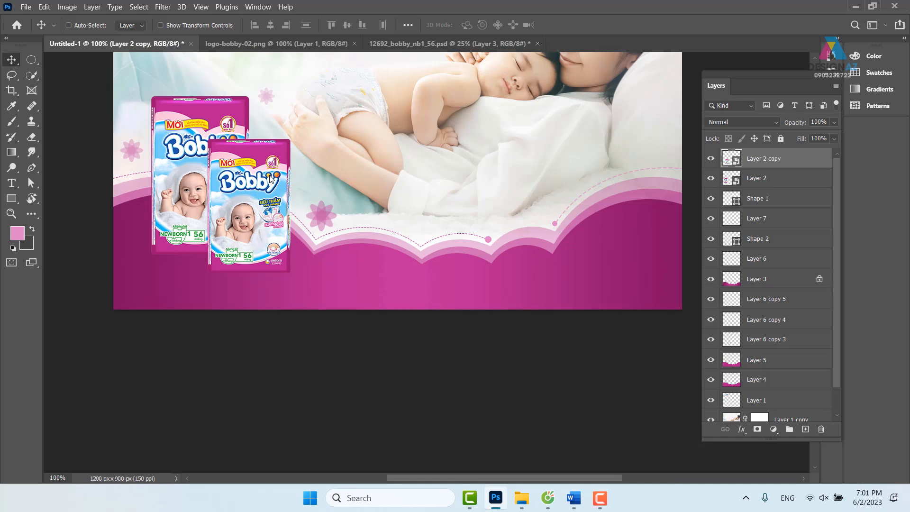
key(ctrl+j)
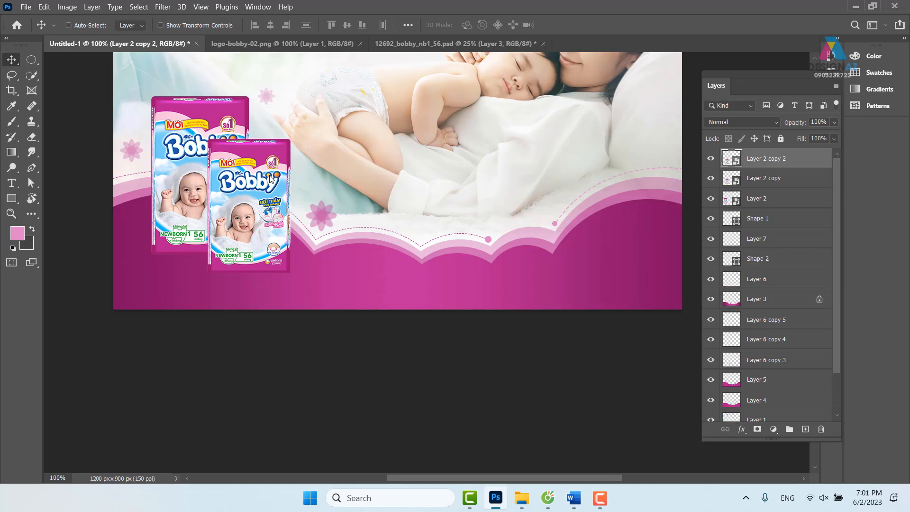
key(ctrl+t)
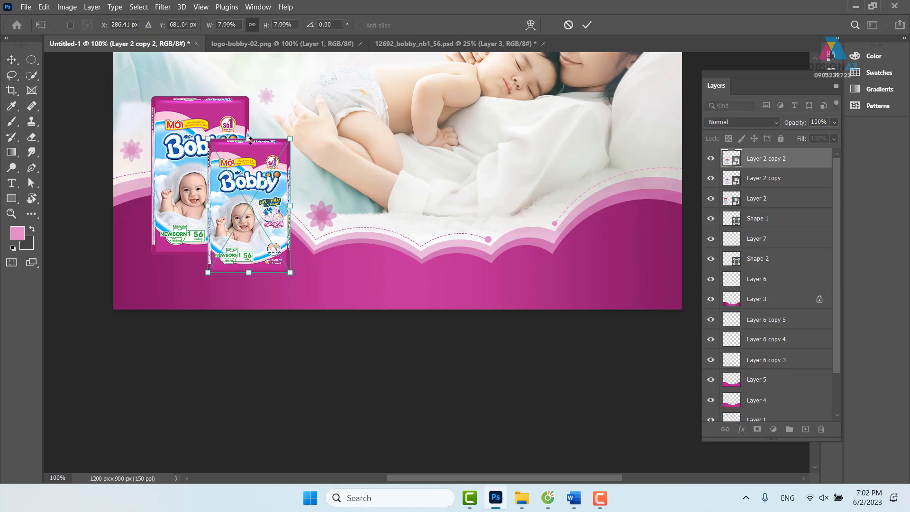
drag(250, 139, 228, 359)
key(Return)
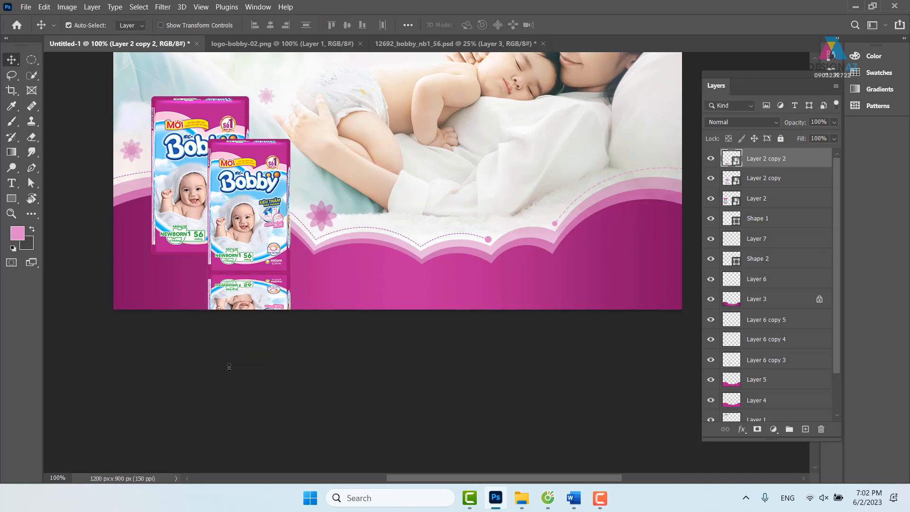
Step: Add a layer mask to the front pack's flipped copy and load the Black, White preset for the Gradient tool
key(ctrl+plus)
drag(178, 325, 427, 258)
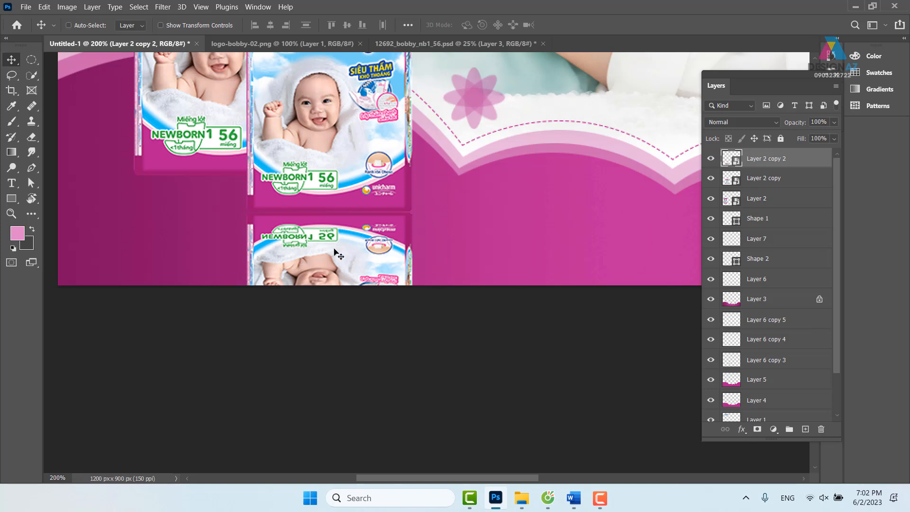
click(756, 428)
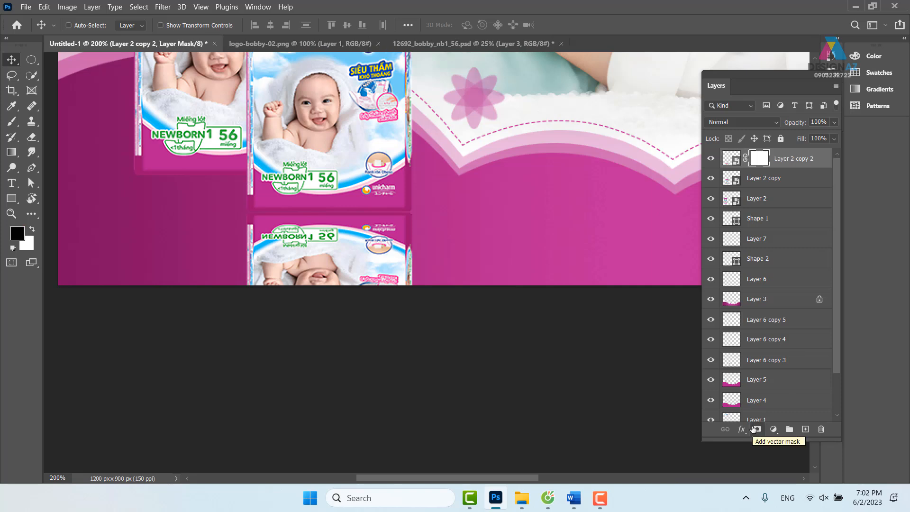
key(g)
click(101, 24)
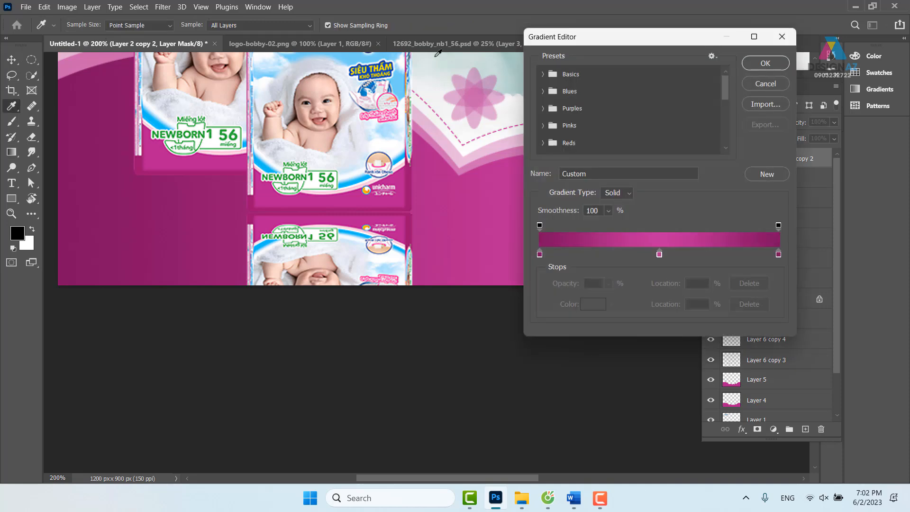
click(542, 77)
click(597, 93)
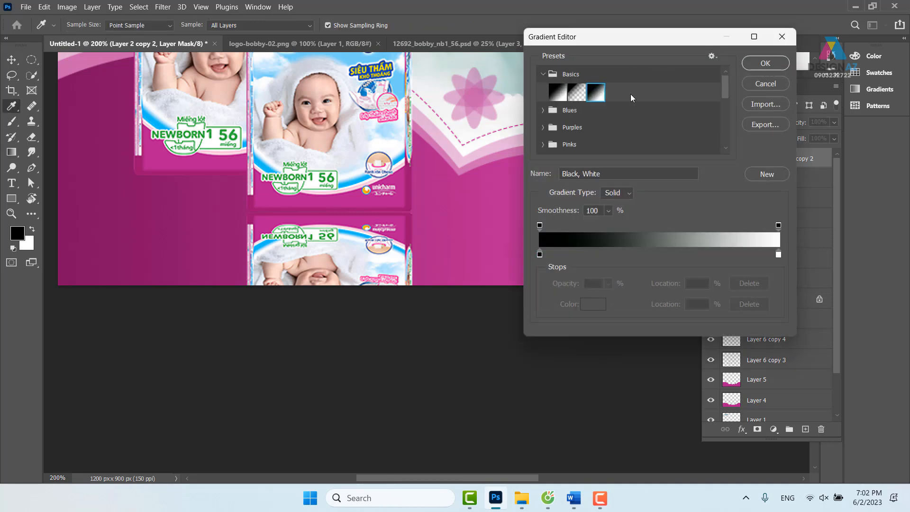
click(777, 65)
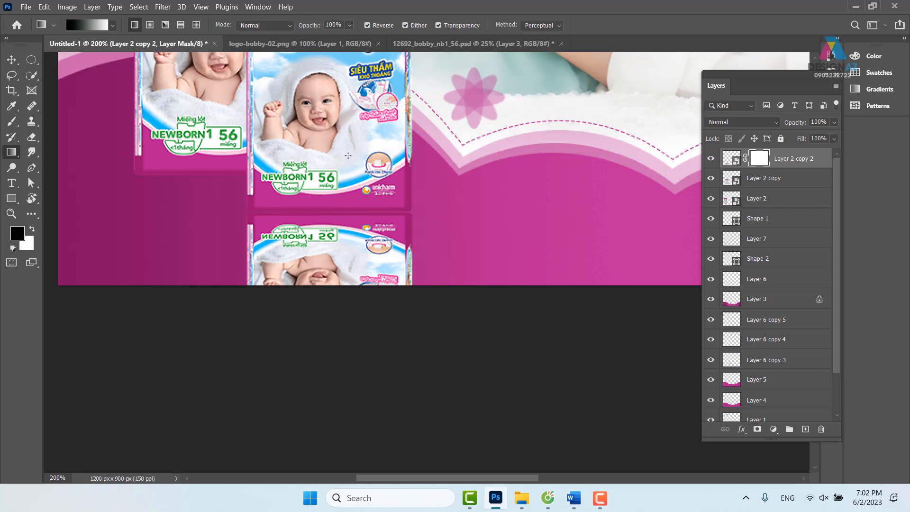
Step: Fade the front pack's reflection out toward the banner's bottom edge with a vertical gradient on its mask
drag(345, 150, 355, 285)
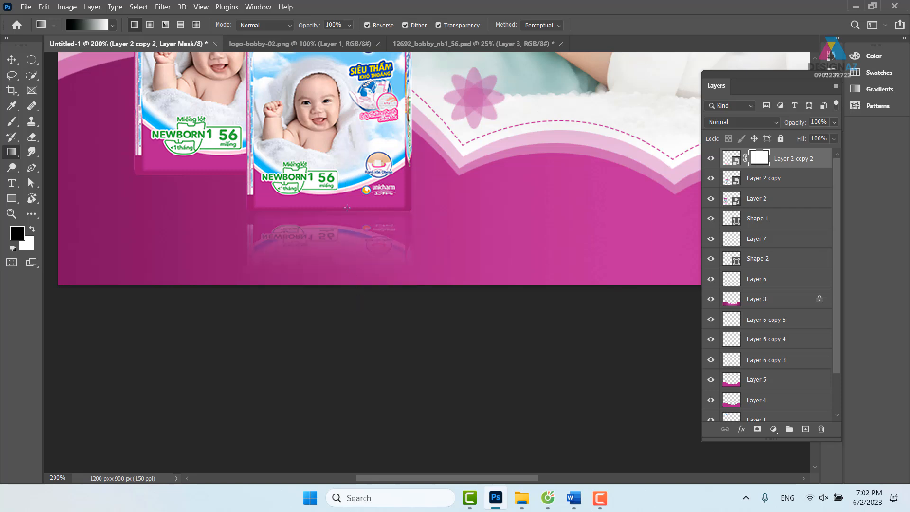
drag(339, 166, 348, 289)
click(12, 60)
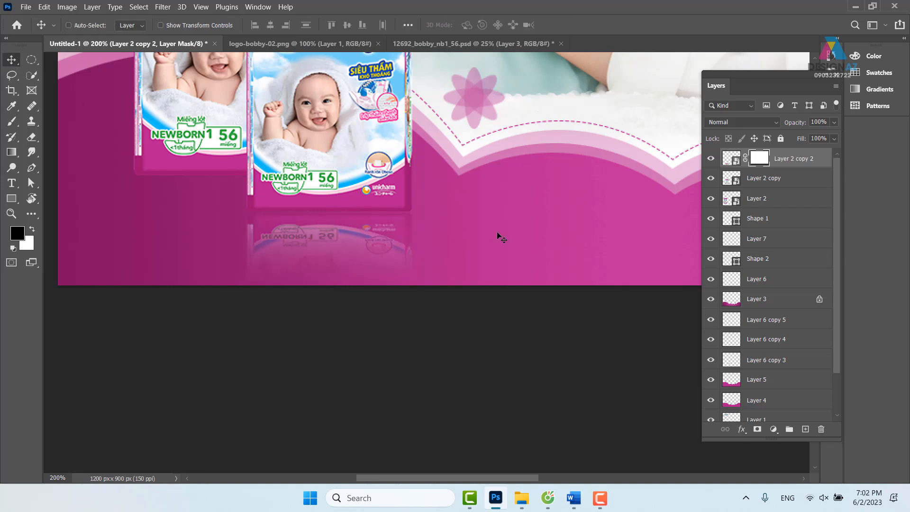
Step: Try the Multiply and Color Burn blend modes on the front pack's reflection layer
drag(354, 212, 425, 217)
right_click(469, 243)
click(487, 247)
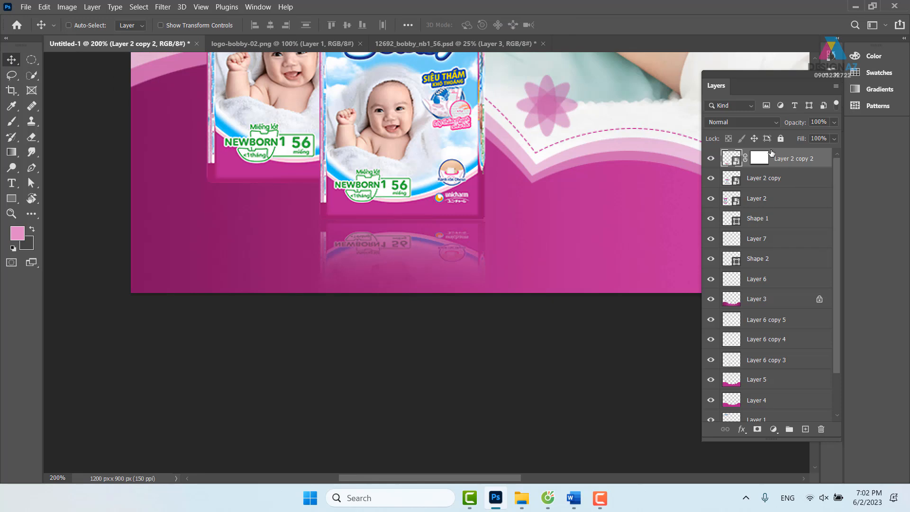
click(767, 125)
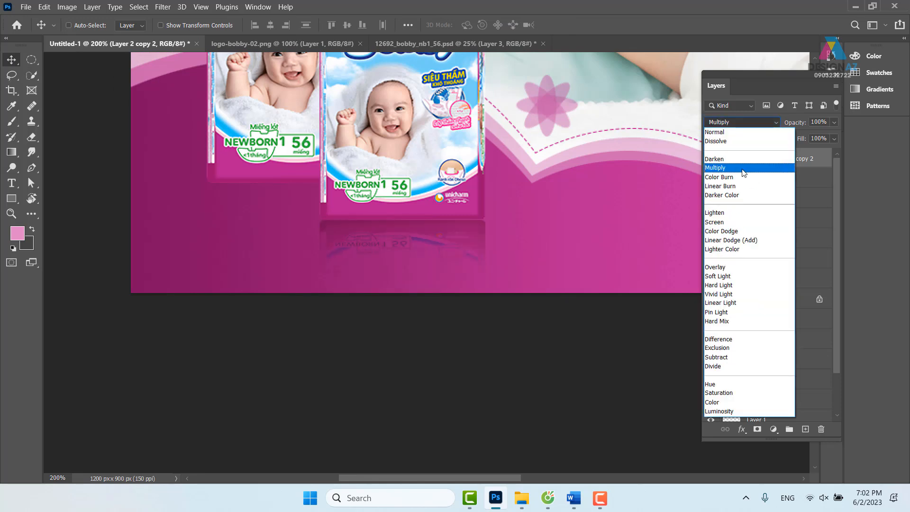
click(741, 170)
click(743, 122)
click(729, 180)
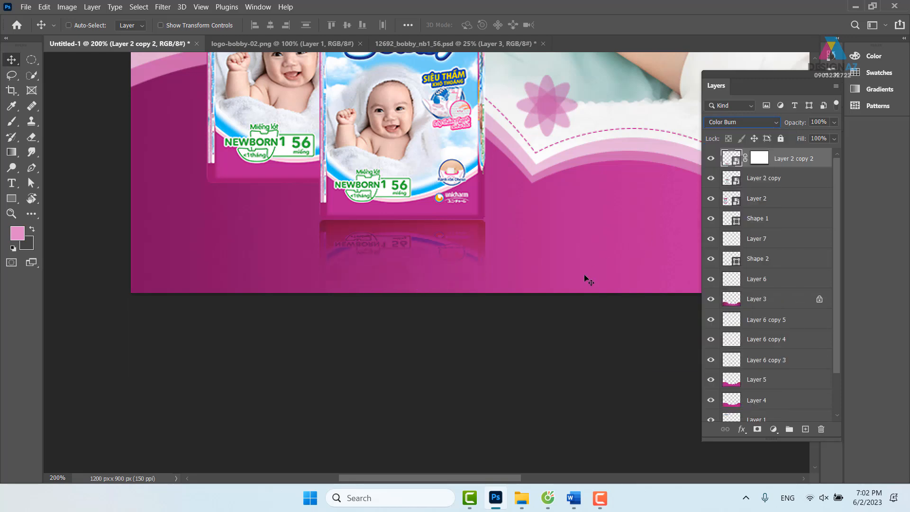
Step: Return the front reflection's blend mode to Normal, previewing Overlay as an alternative
key(ctrl+minus)
key(ctrl+minus)
key(ctrl+minus)
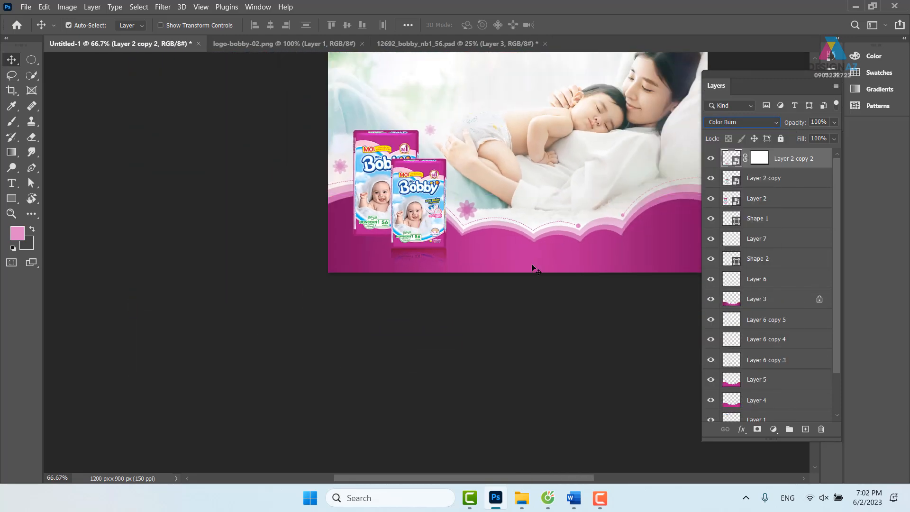
click(742, 123)
click(745, 136)
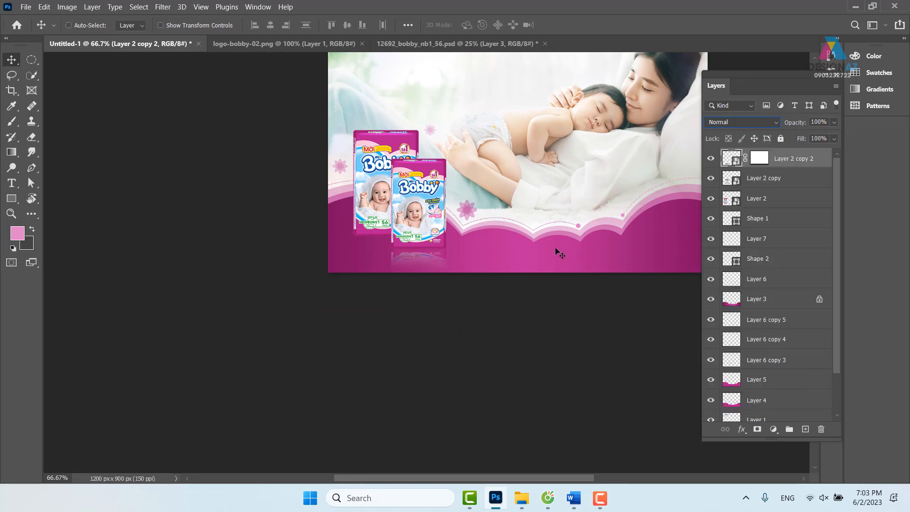
drag(560, 241, 518, 237)
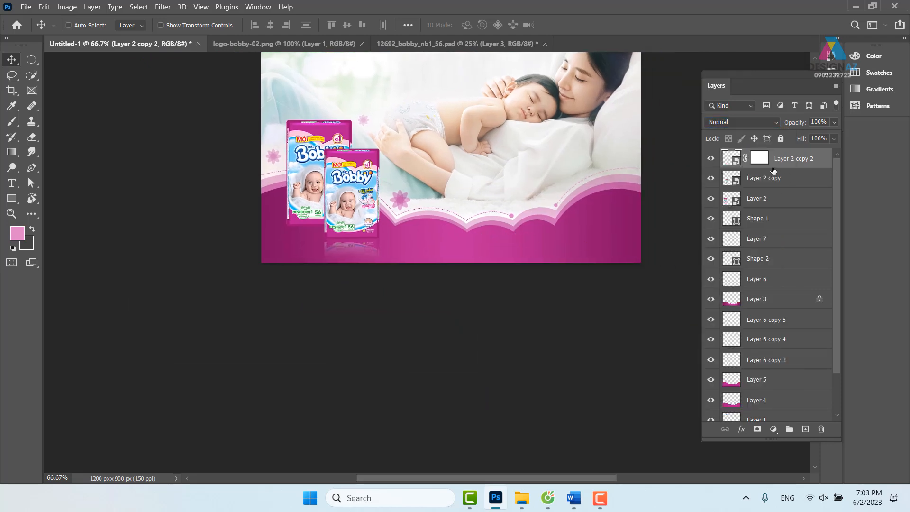
click(748, 125)
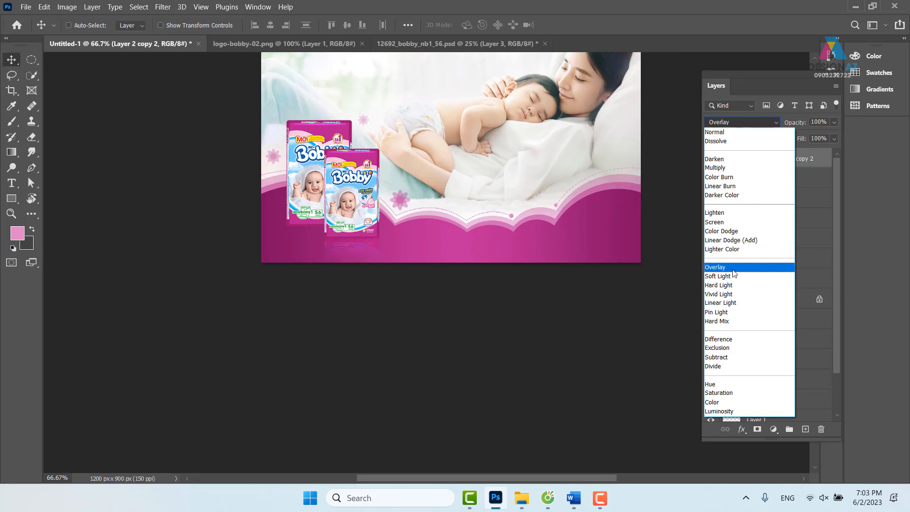
click(718, 132)
Step: Duplicate the larger rear pack and flip the copy vertically to sit directly beneath it as a reflection
key(ctrl+plus)
drag(345, 256, 406, 256)
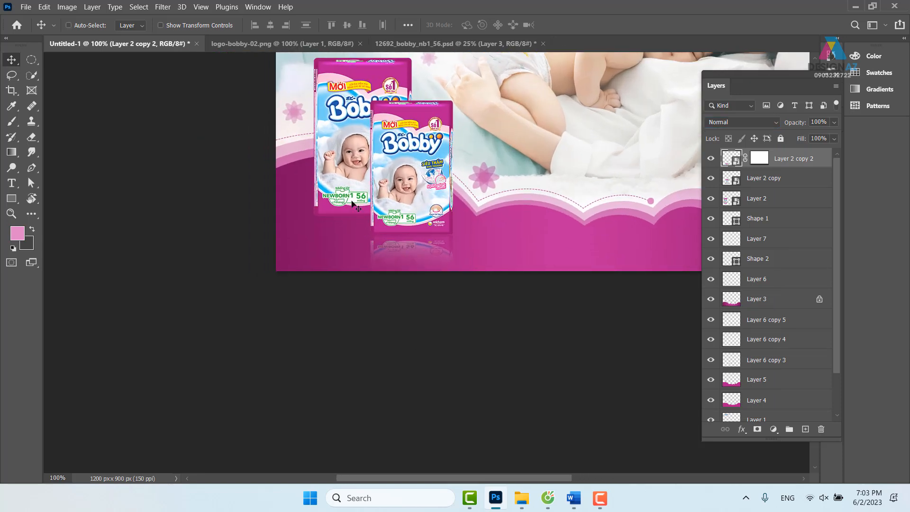
right_click(350, 165)
click(362, 170)
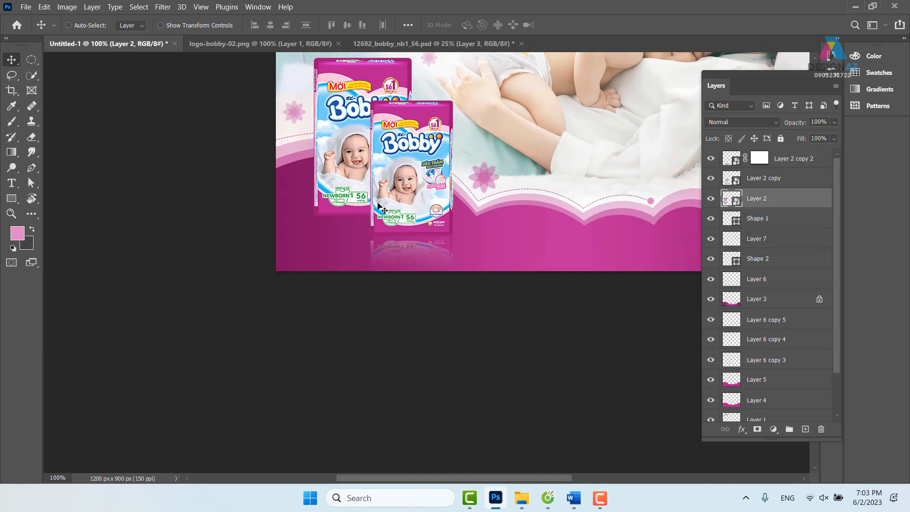
right_click(344, 126)
click(361, 131)
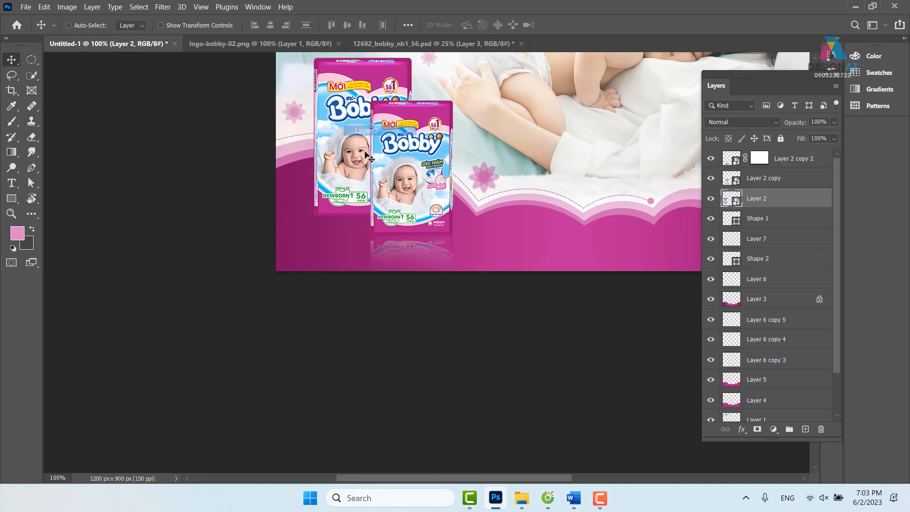
drag(386, 177, 420, 231)
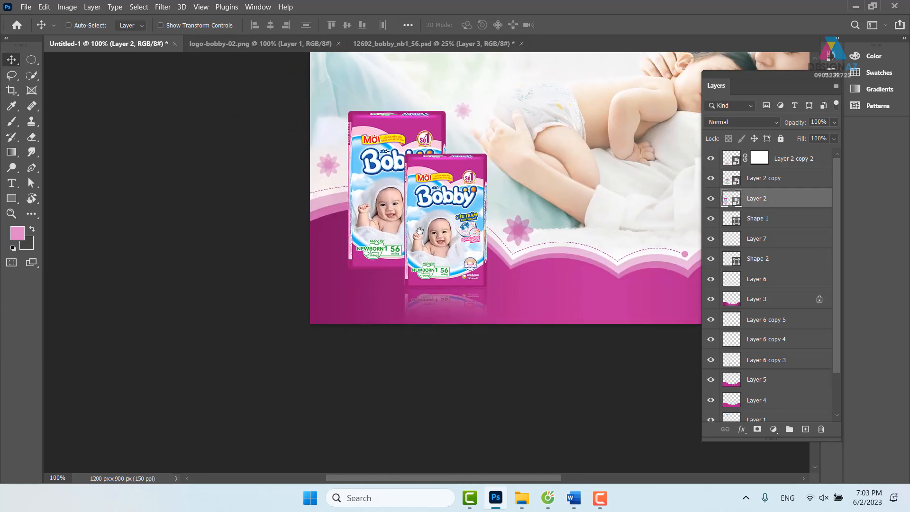
key(ctrl)
key(ctrl+j)
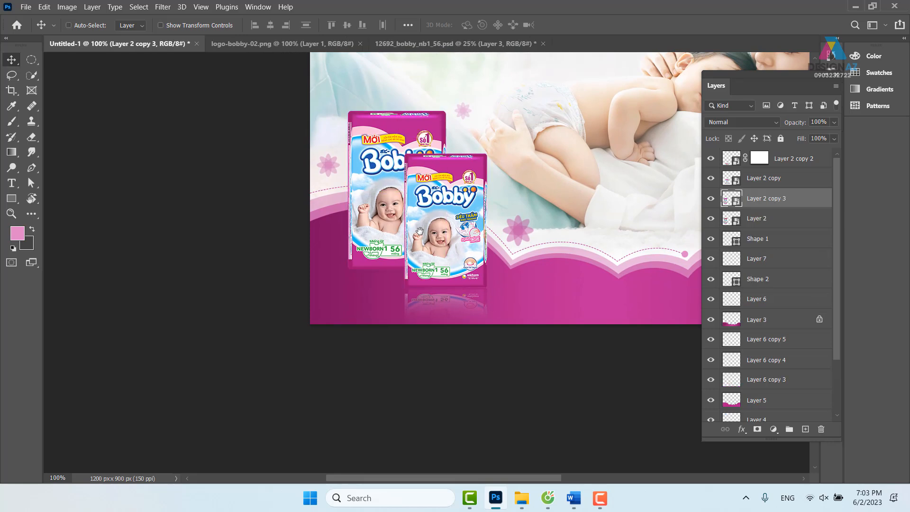
key(ctrl+t)
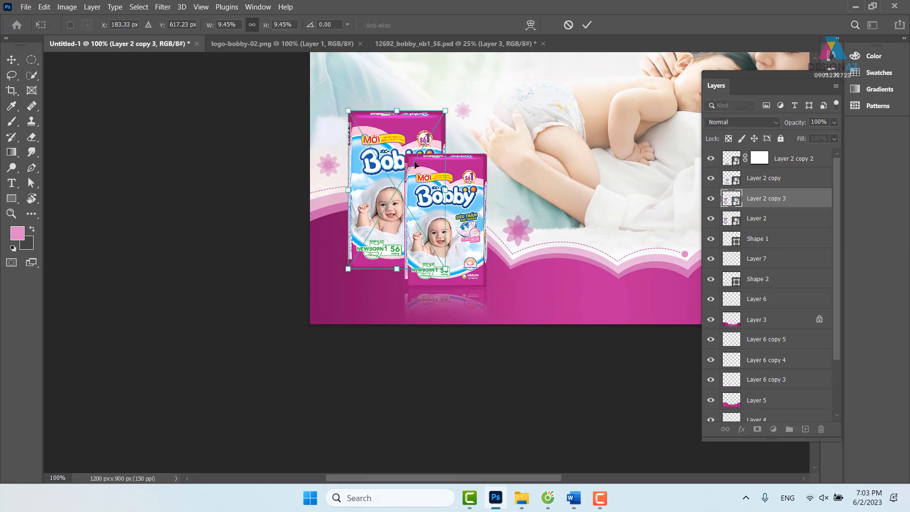
drag(397, 110, 381, 380)
key(Return)
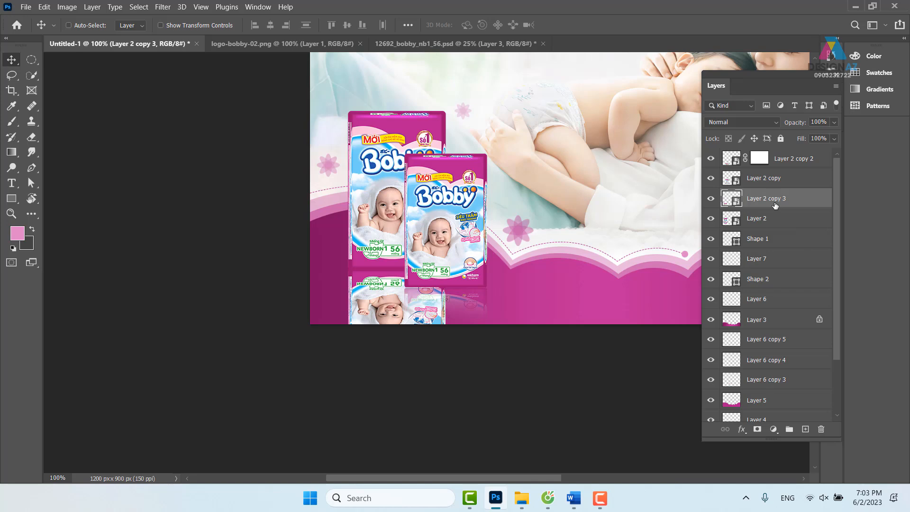
Step: Add a layer mask to the rear pack's reflection and fade it out downward with the black-to-white gradient
click(757, 429)
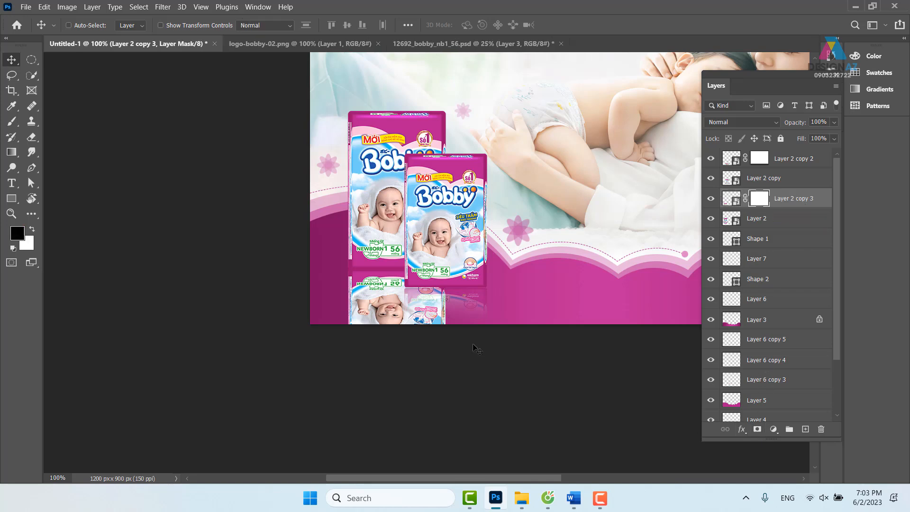
key(g)
drag(394, 240, 398, 329)
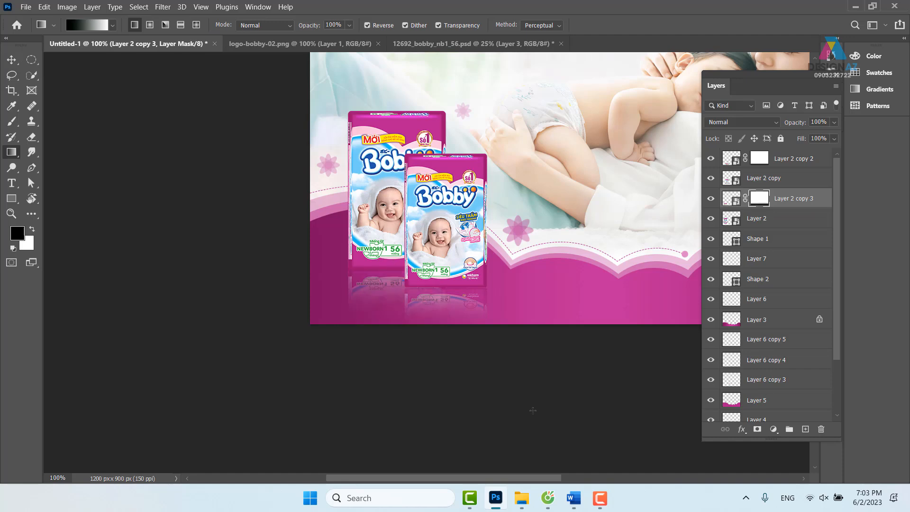
key(ctrl+plus)
drag(436, 377, 309, 287)
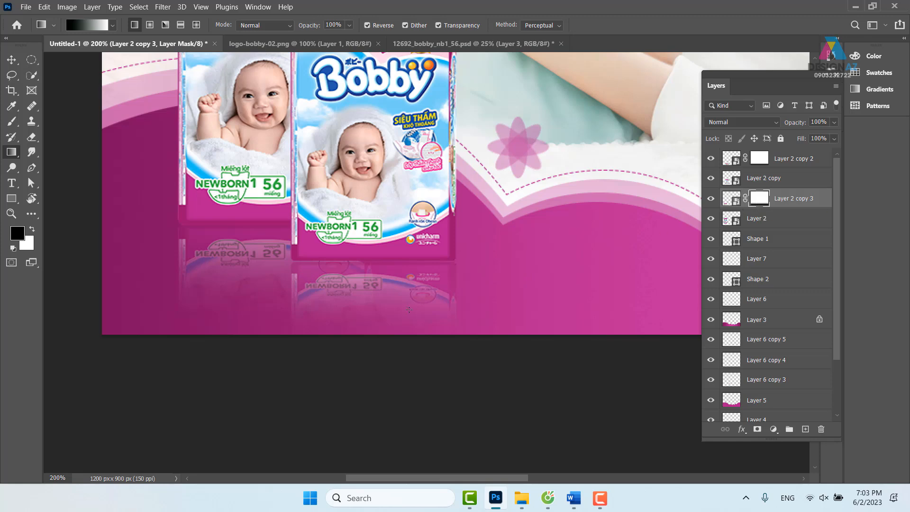
key(b)
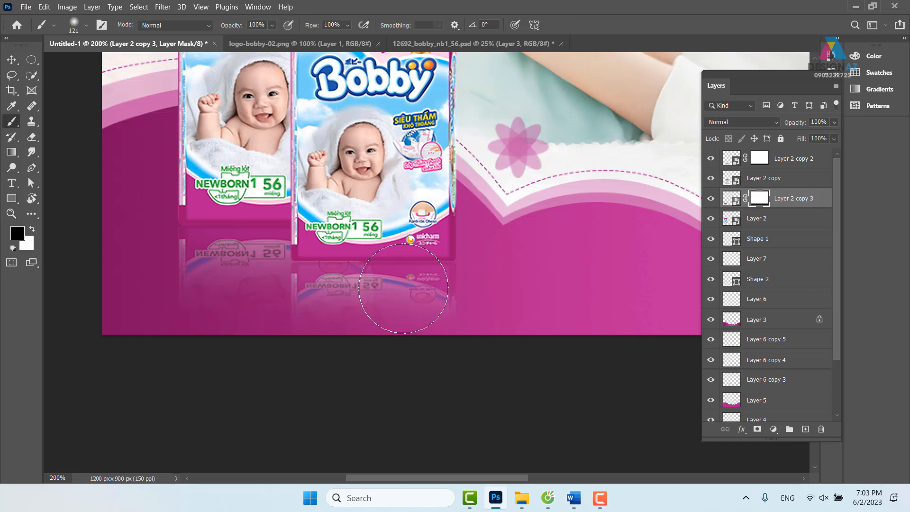
click(23, 214)
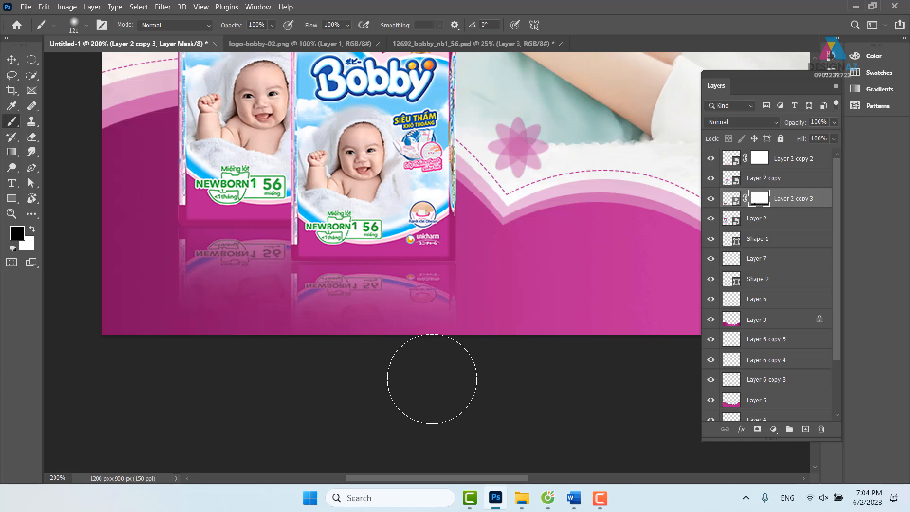
Step: Select both packs' reflection layers and send them down the layer stack to sit beneath the Shape 1 layer
click(12, 59)
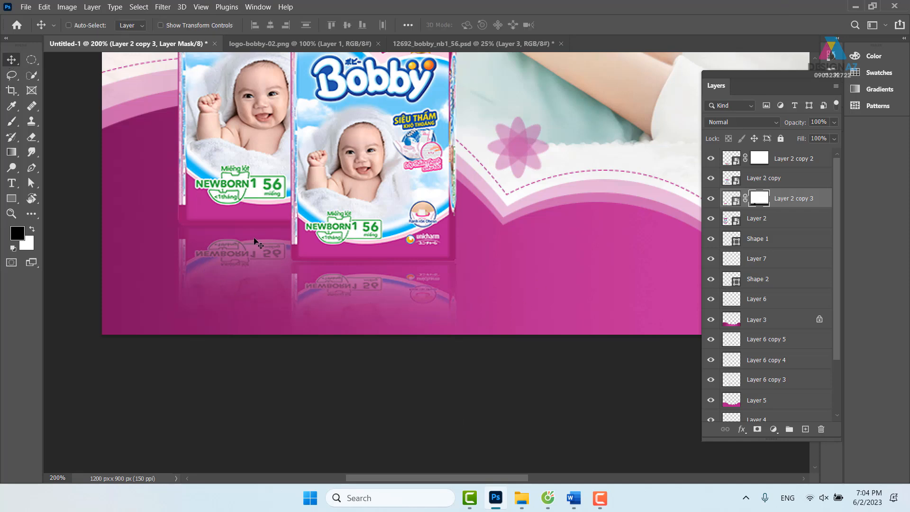
right_click(251, 256)
click(266, 264)
shift+right_click(371, 281)
shift+click(389, 286)
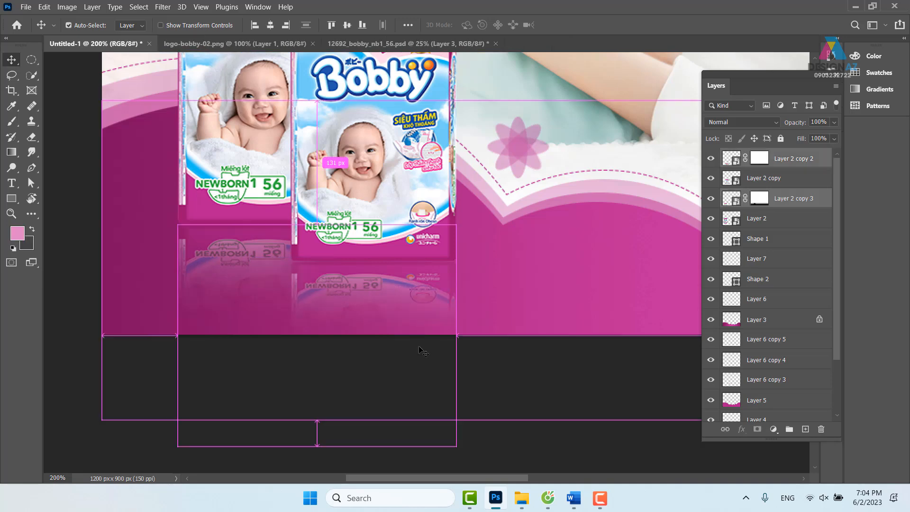
key(ctrl+bracketleft)
key(ctrl+bracketleft)
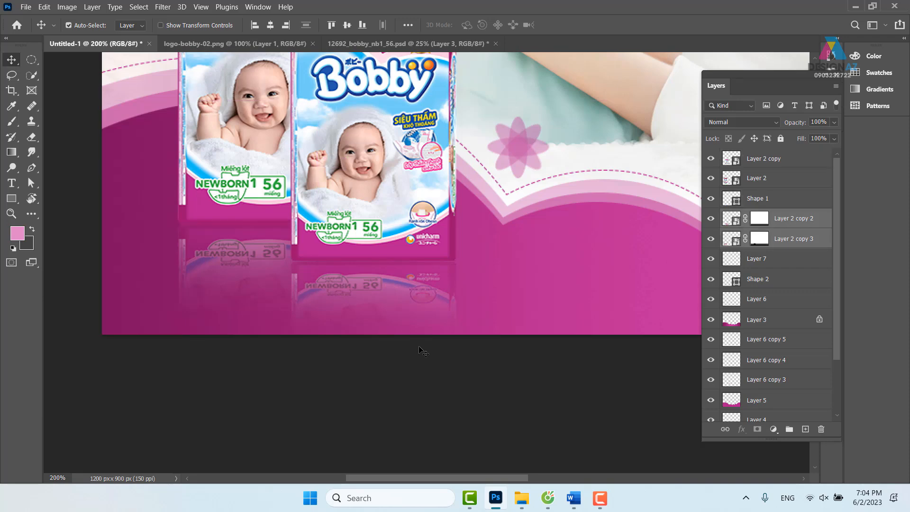
Step: Try moving both reflections up behind the packs, and undo the move
drag(382, 291, 377, 255)
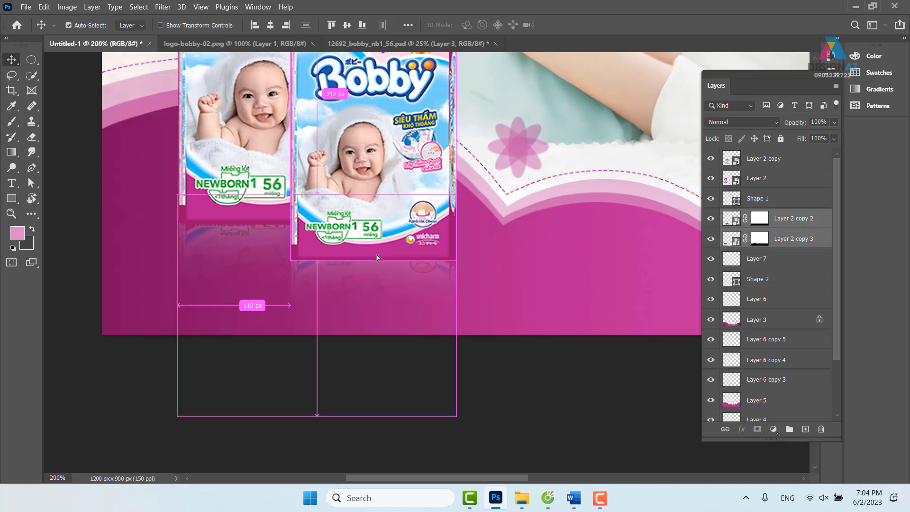
key(ctrl+z)
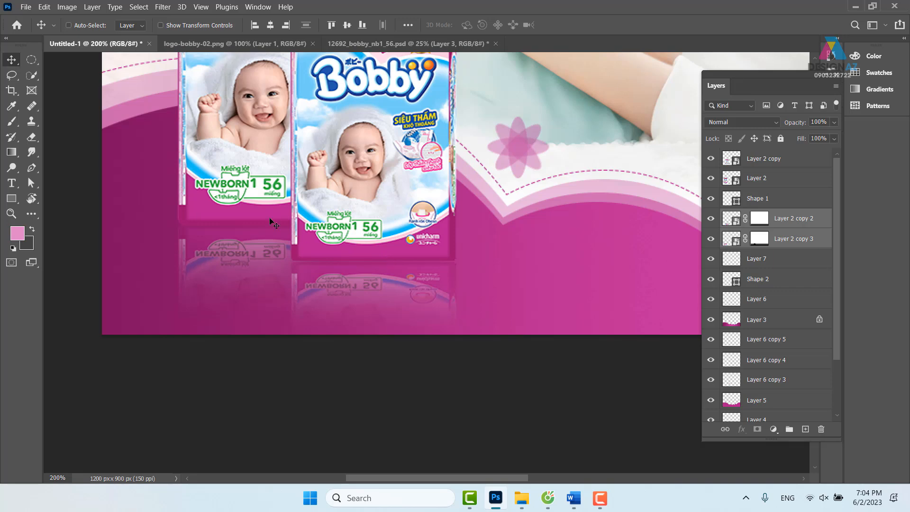
Step: Draw a flat elliptical selection along the front pack's bottom edge, add a new layer for it and feather the selection by 5 pixels
key(m)
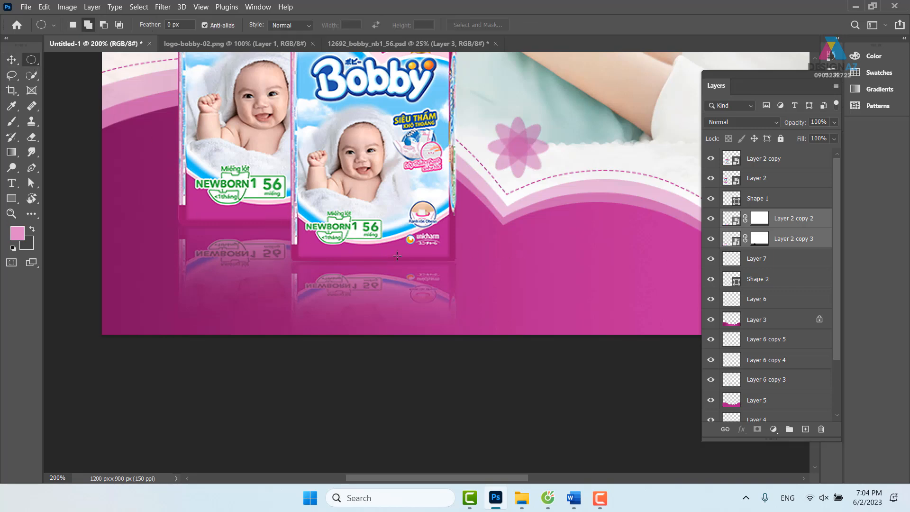
drag(295, 257, 454, 267)
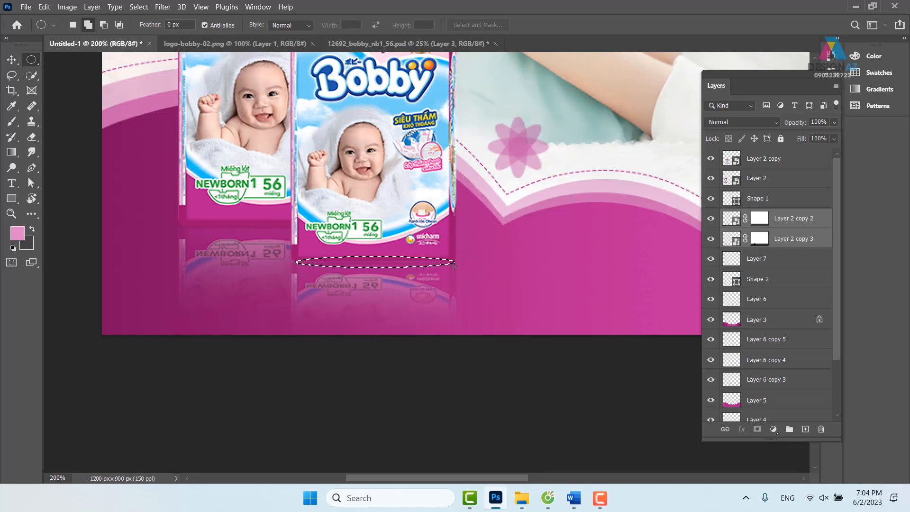
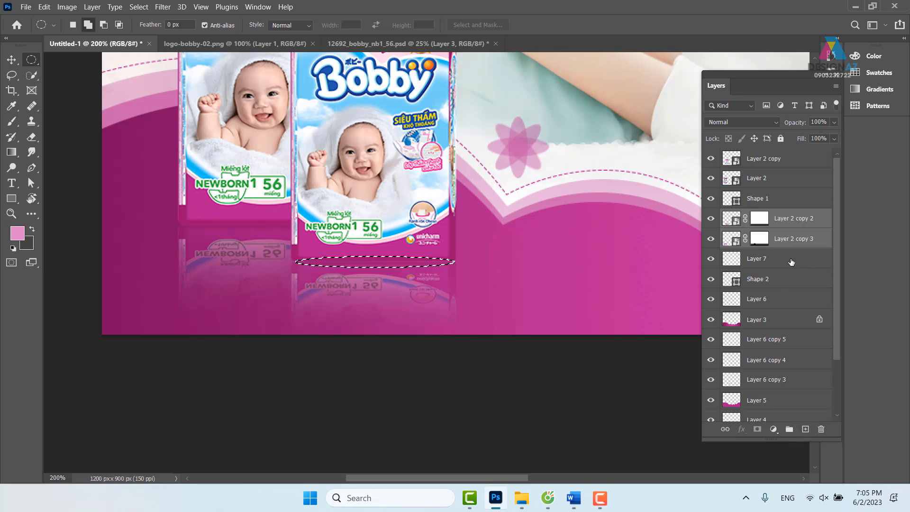
click(806, 429)
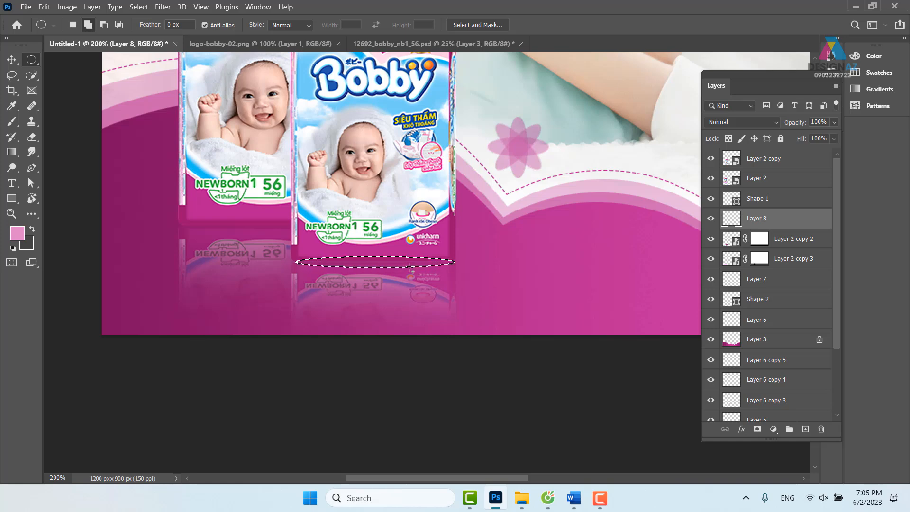
key(shift+F6)
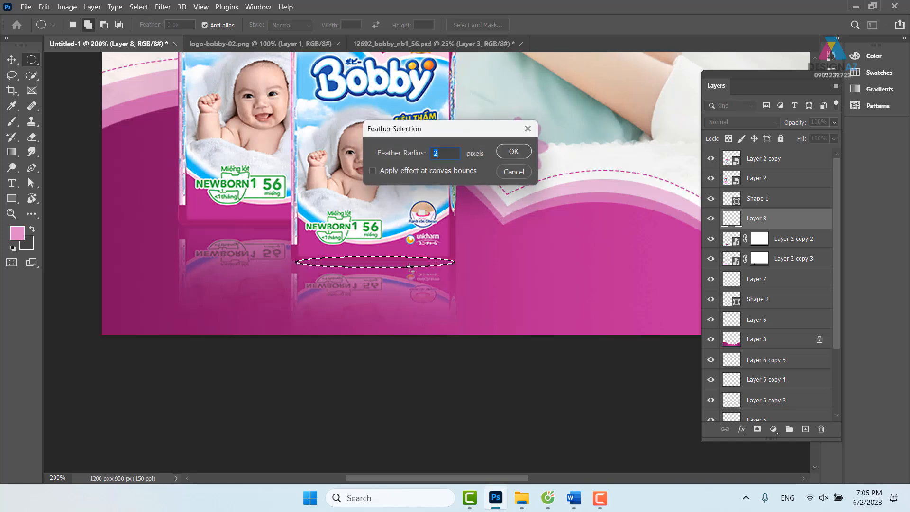
text(5)
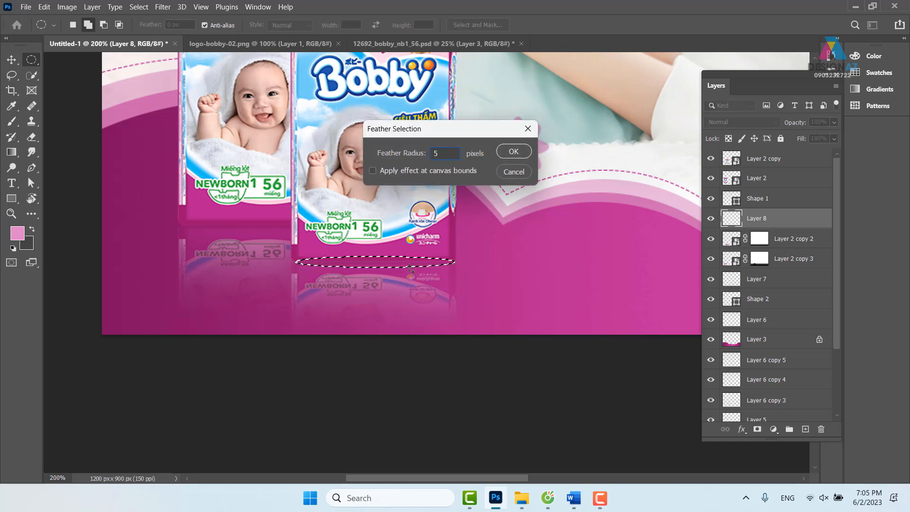
key(Return)
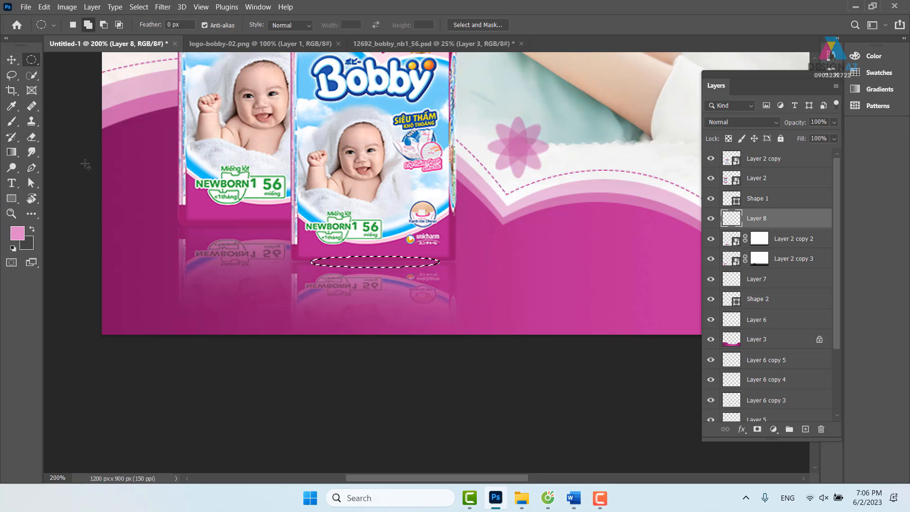
Step: Set the foreground colour to dark purple 3c002c, fill the feathered ellipse as the front pack's contact shadow and deselect
click(17, 233)
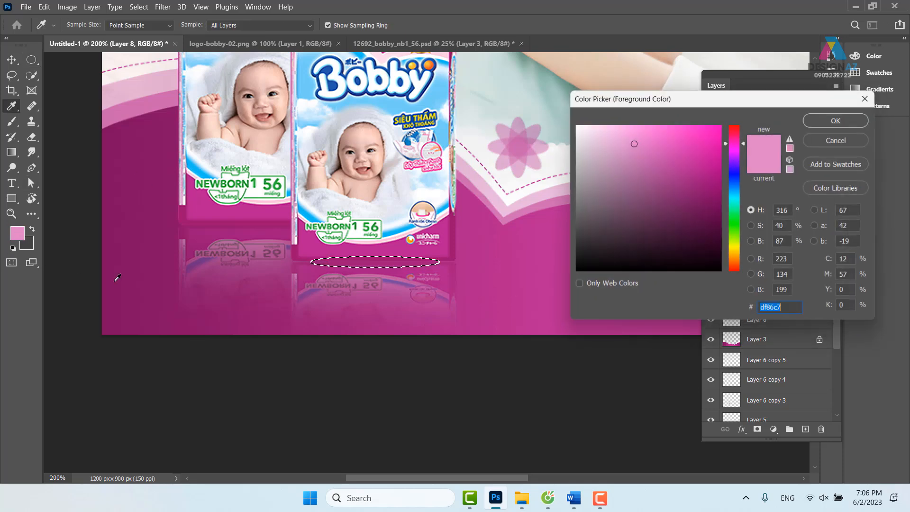
click(167, 114)
click(714, 228)
text(3c002c)
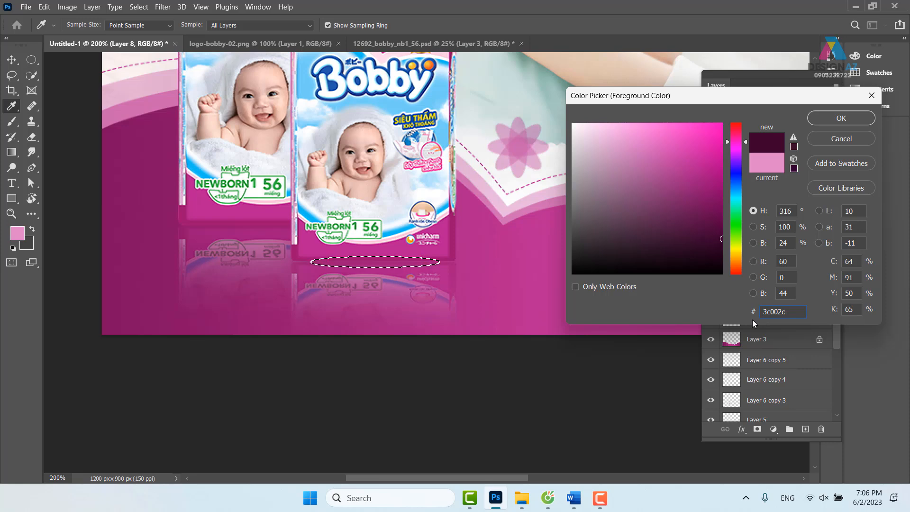
click(851, 117)
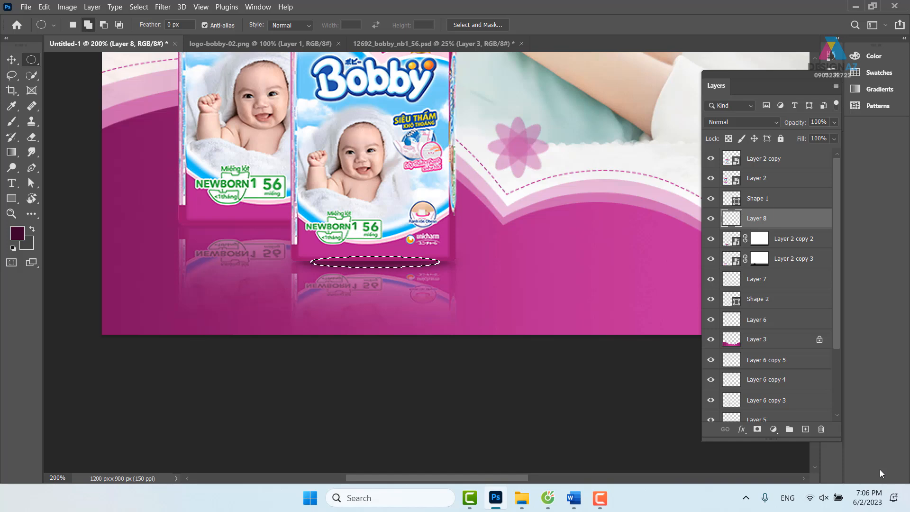
key(v)
key(ctrl+d)
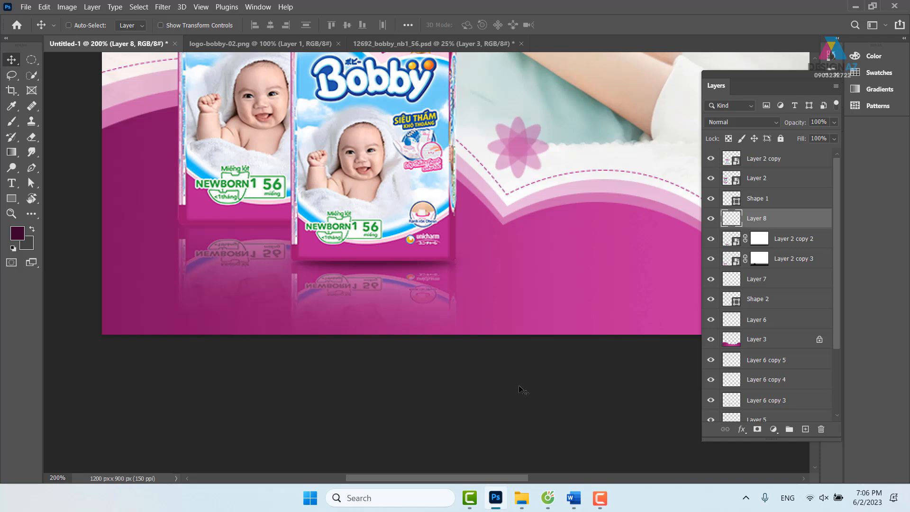
Step: Set the contact shadow layer's blend mode to Multiply
key(ctrl+plus)
key(ctrl+plus)
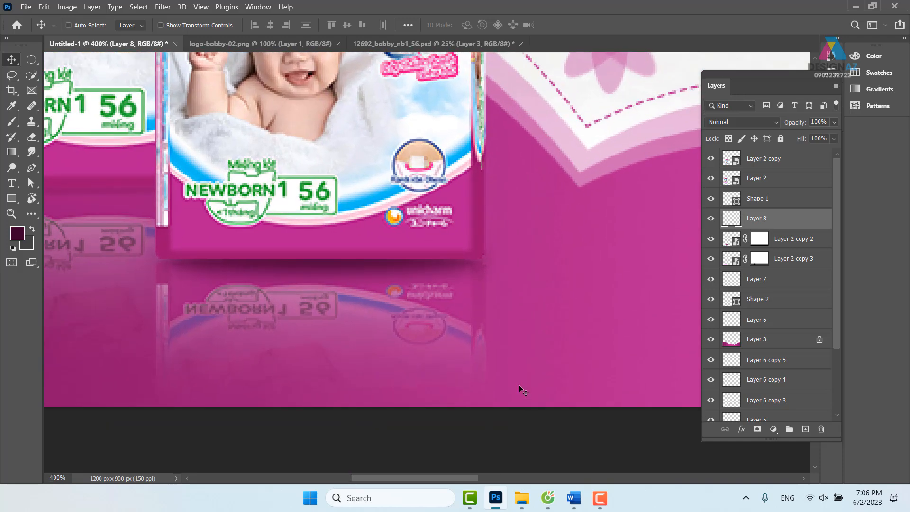
click(751, 122)
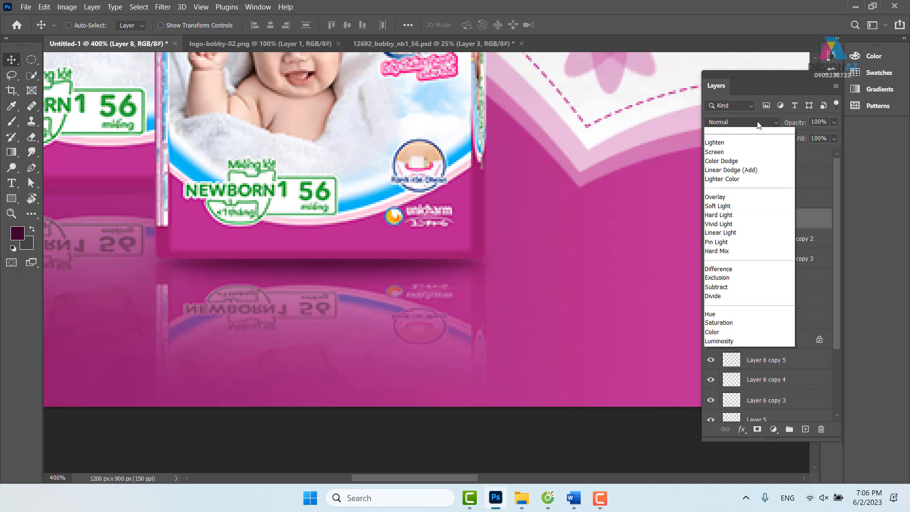
click(742, 167)
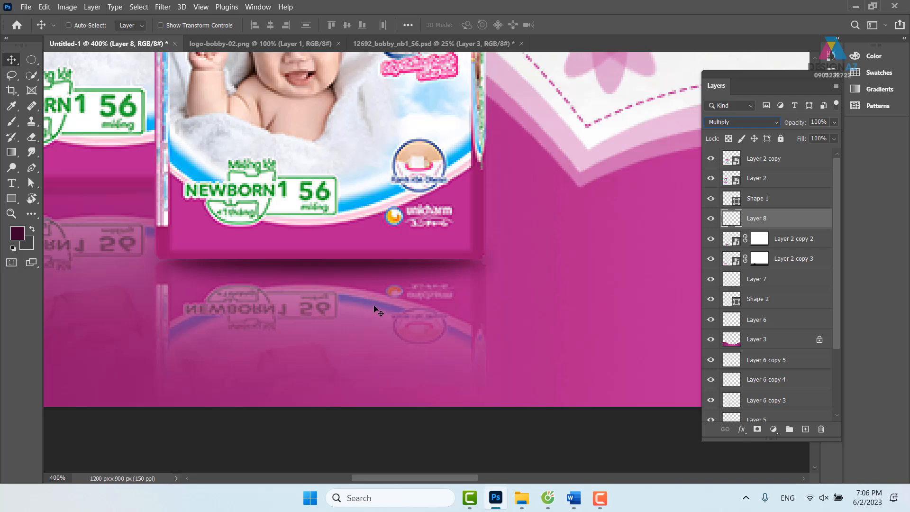
Step: Squash the contact shadow to about 56% of its height and move it up against the front pack's bottom edge
scroll(386, 288, left, 4)
key(ctrl+t)
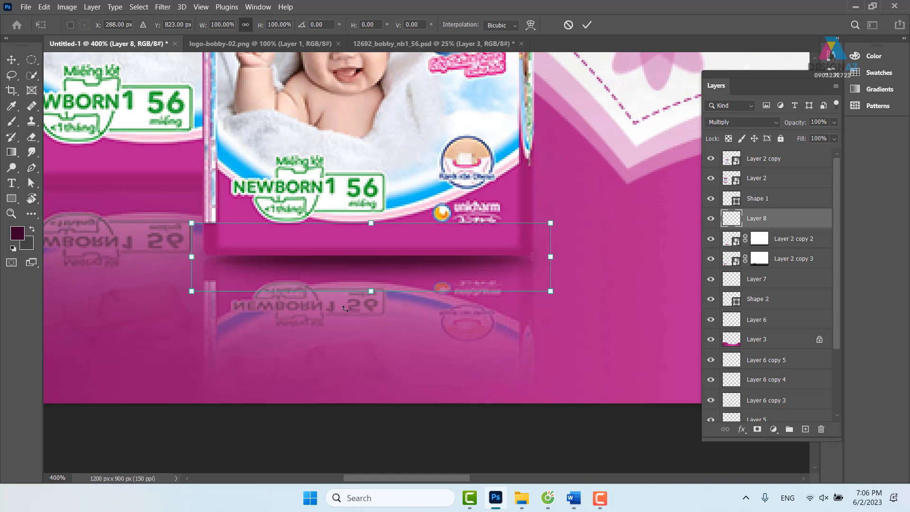
drag(371, 223, 377, 254)
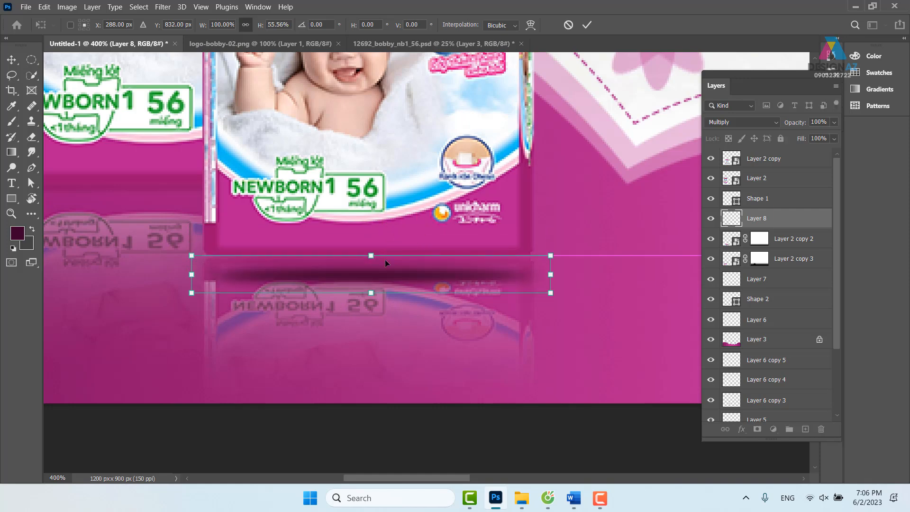
key(Return)
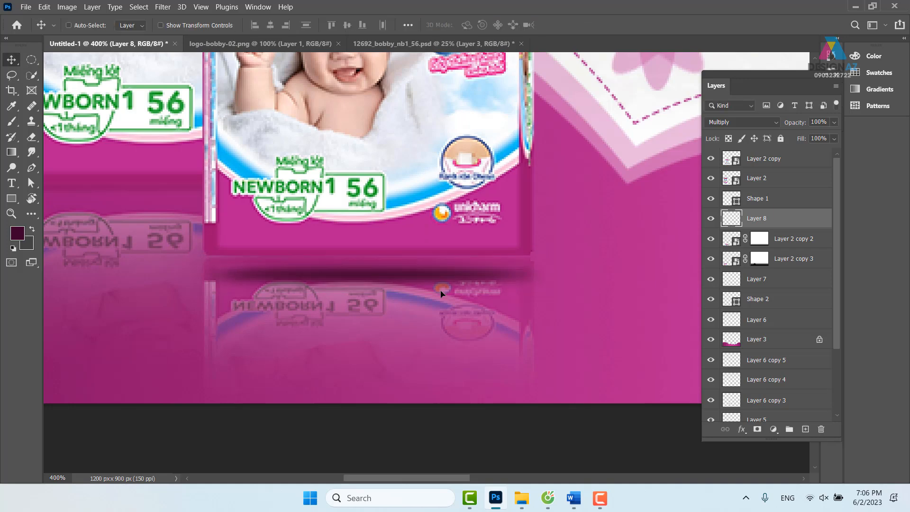
drag(429, 286, 428, 272)
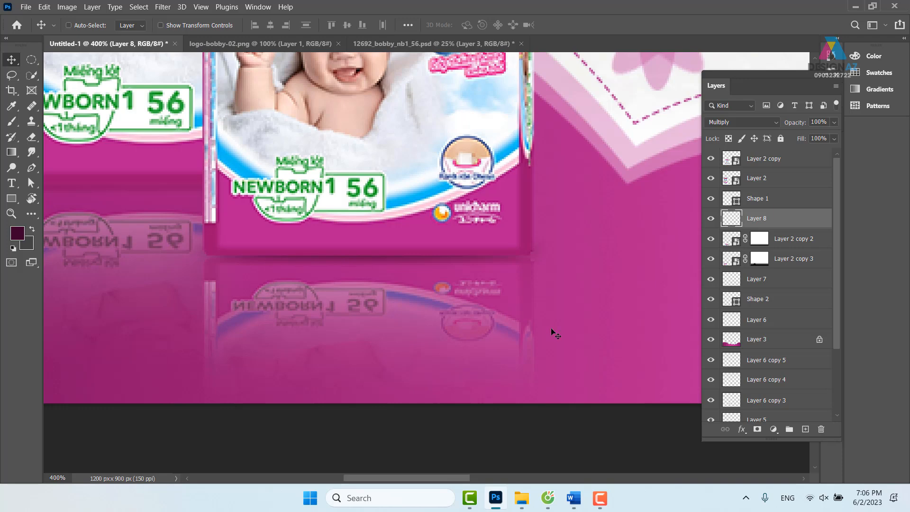
Step: Duplicate the contact shadow, place the copy under the rear pack's bottom edge and set its opacity to 60%
drag(376, 268, 570, 293)
drag(629, 296, 394, 226)
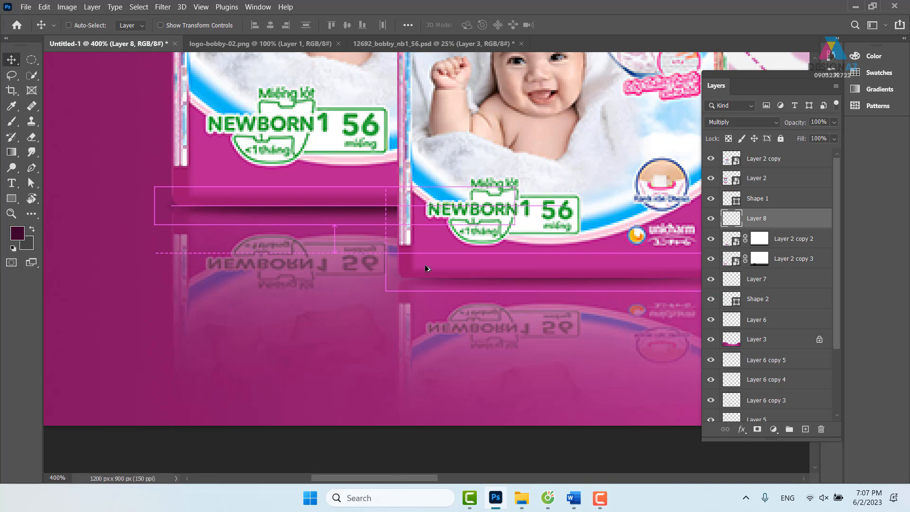
key(ctrl+j)
drag(504, 295, 448, 253)
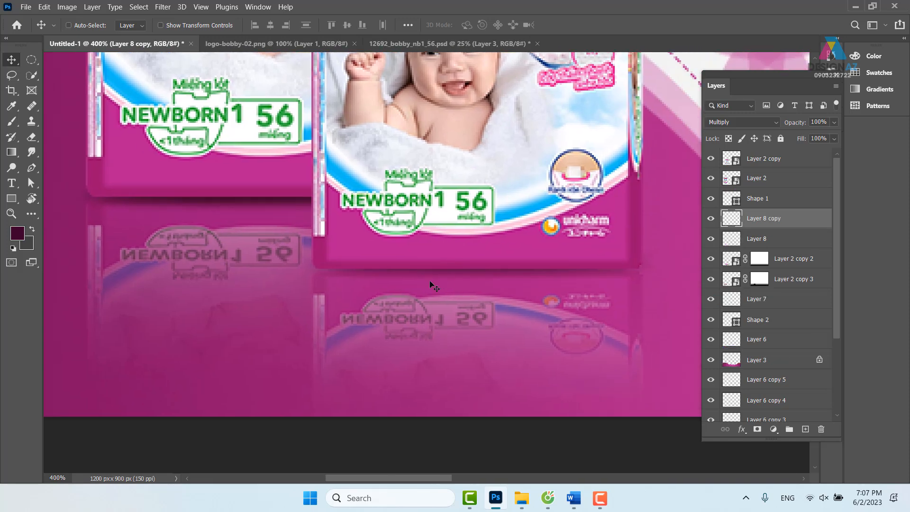
key(6)
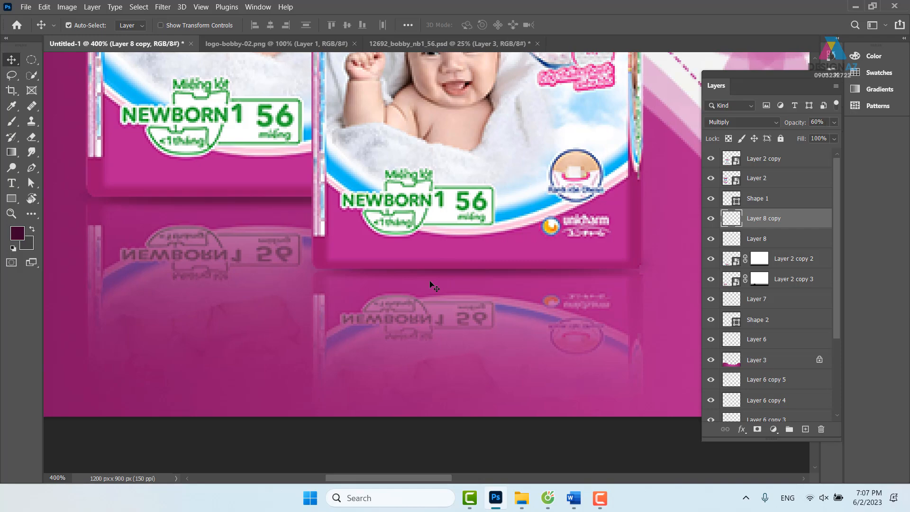
Step: Examine the packs, shadows and reflections within the overall banner composition
key(ctrl+minus)
key(ctrl+minus)
key(ctrl+minus)
key(ctrl+minus)
key(ctrl+minus)
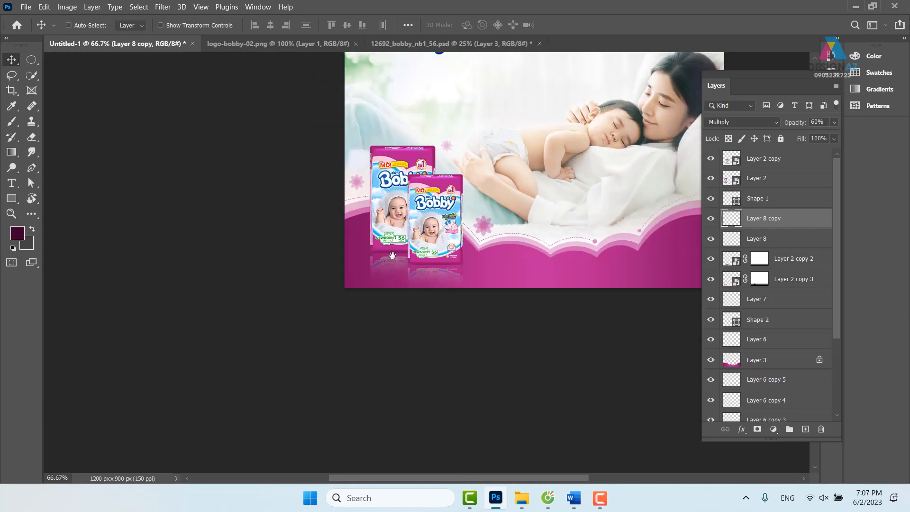
drag(477, 282, 348, 297)
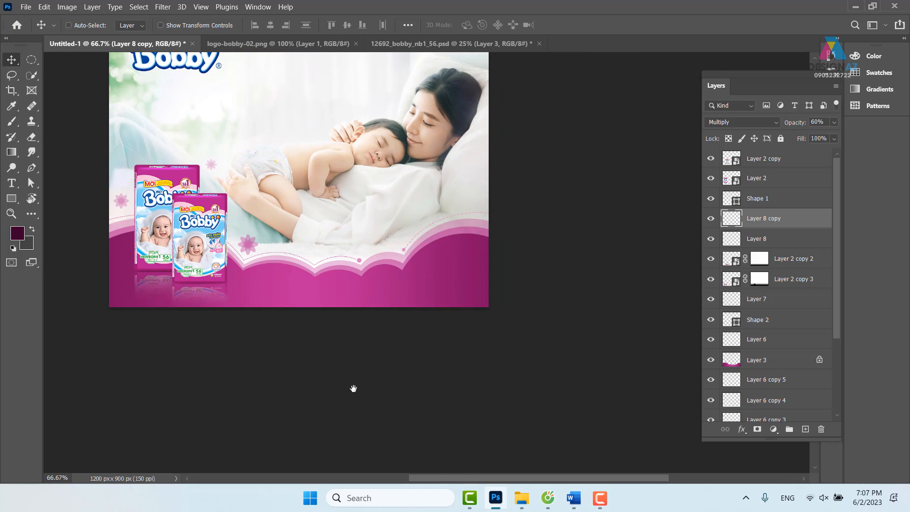
drag(365, 343, 392, 290)
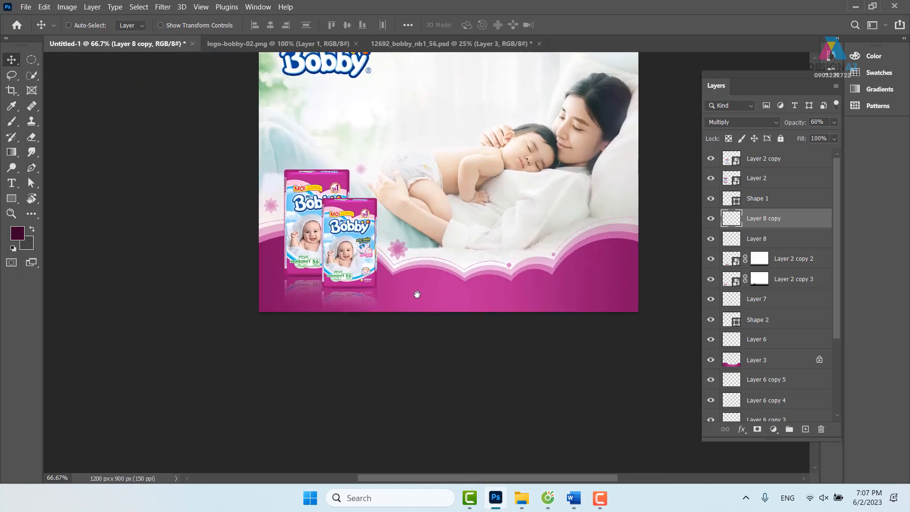
key(ctrl+plus)
scroll(348, 197, left, 3)
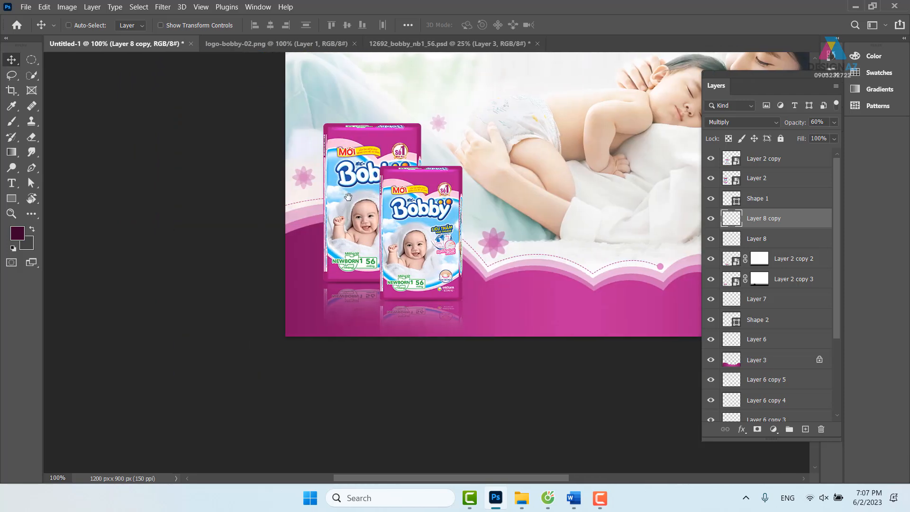
right_click(360, 158)
click(379, 164)
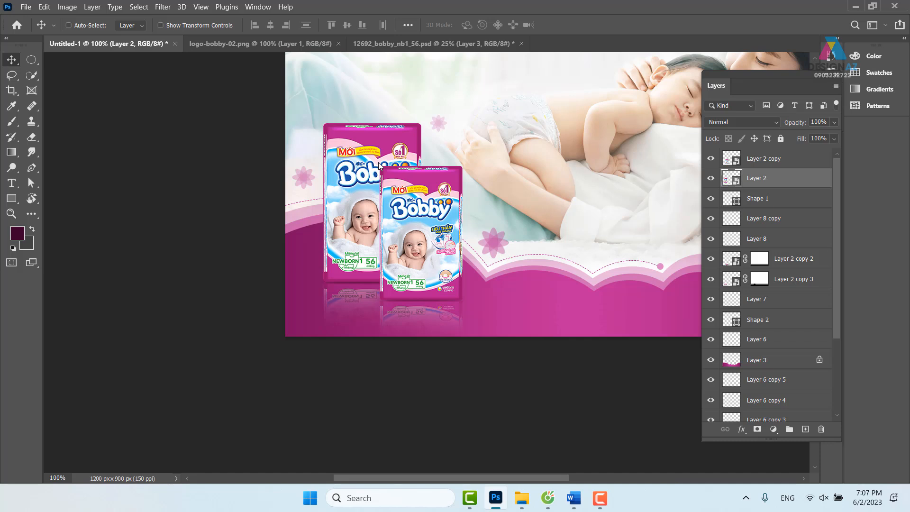
right_click(399, 140)
click(413, 145)
Step: Select the front magenta wave layer and set its gradient's first colour stop to dark magenta 50003a
right_click(314, 283)
click(315, 285)
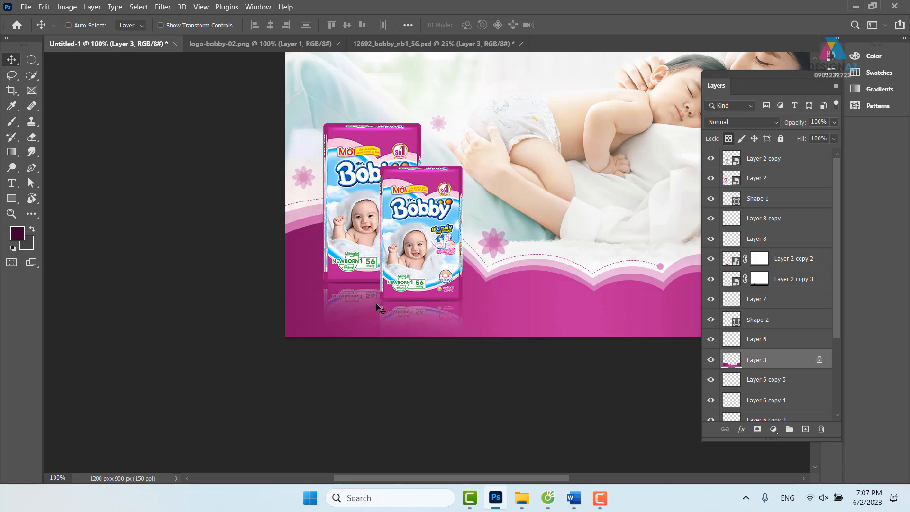
right_click(596, 309)
click(609, 314)
key(g)
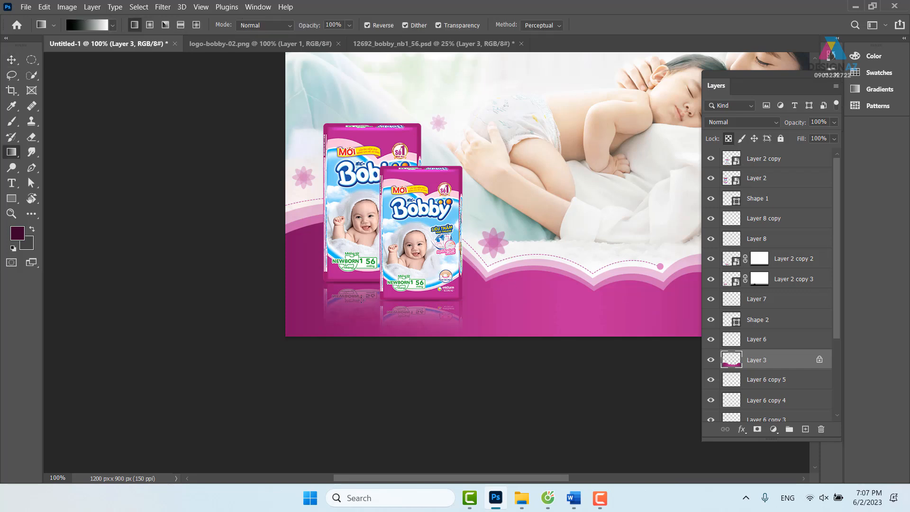
click(90, 26)
click(540, 254)
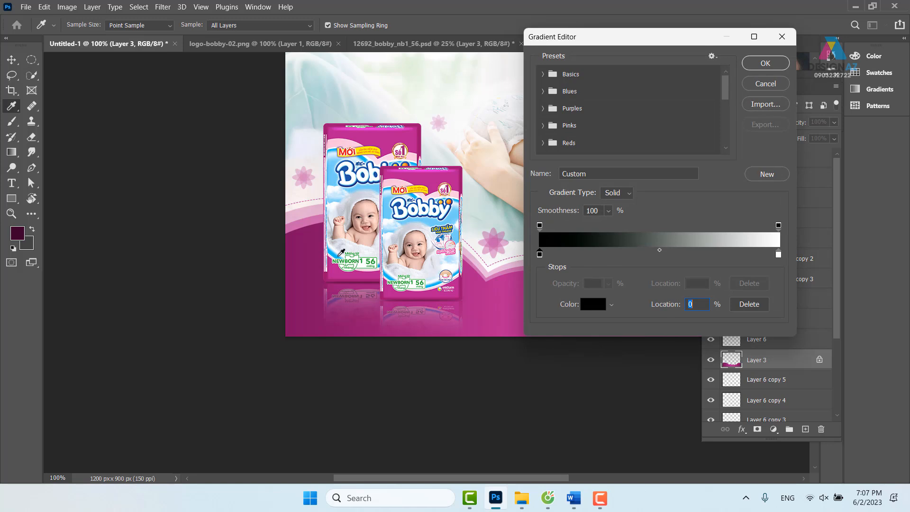
click(295, 250)
click(593, 303)
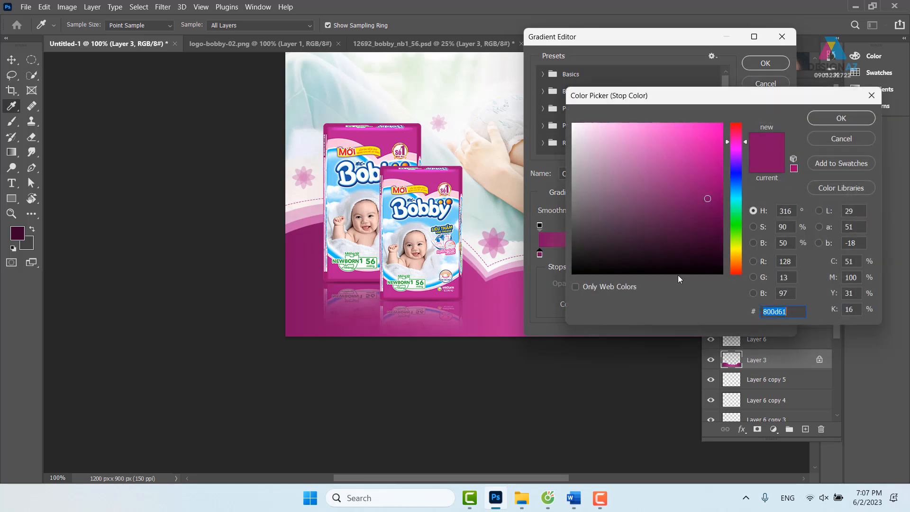
drag(715, 221, 728, 227)
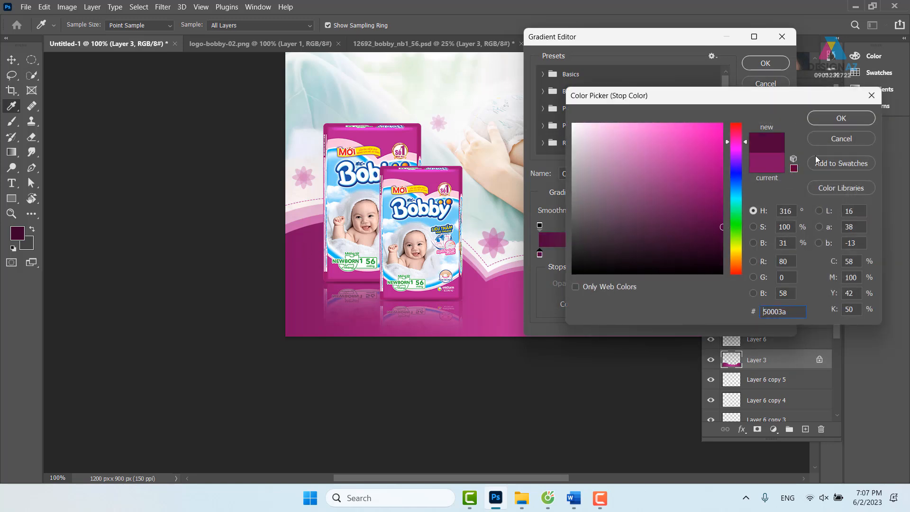
click(841, 118)
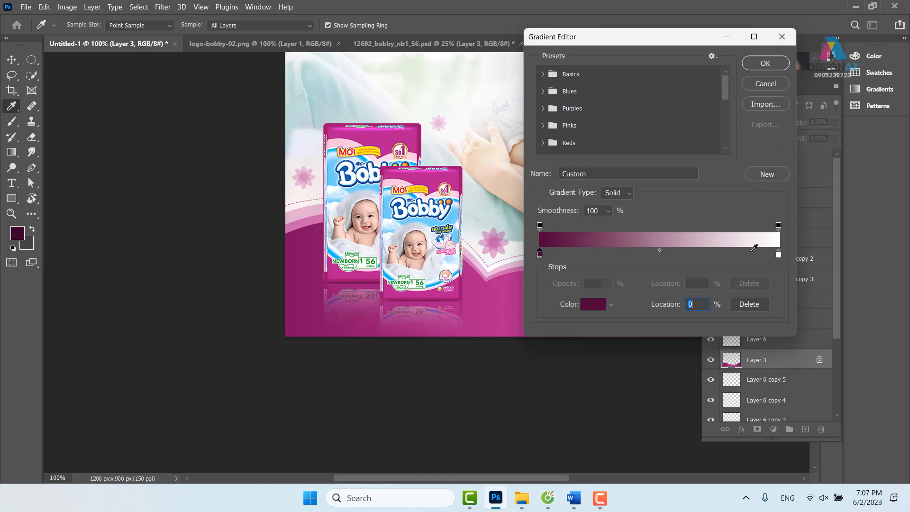
Step: Place a bright magenta stop sampled from the wave at 49% and a dark magenta stop from its far end at 99%
click(778, 255)
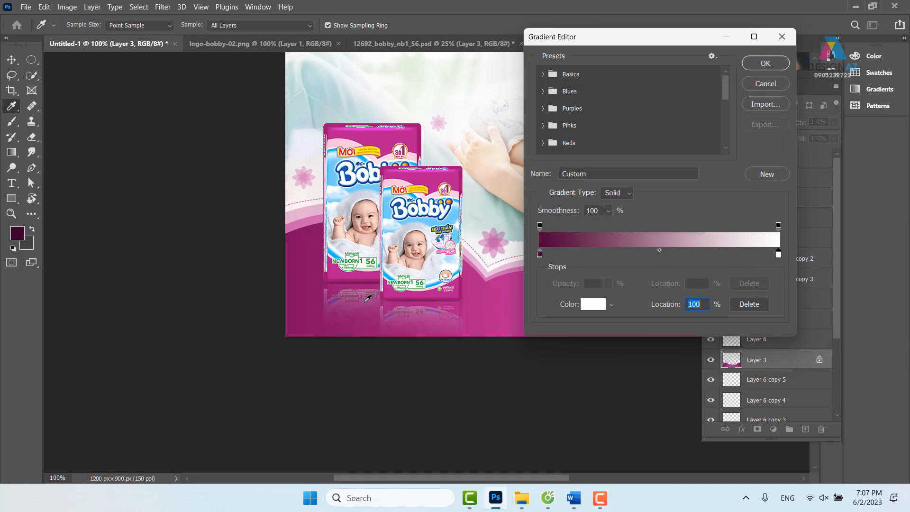
click(523, 297)
drag(465, 257, 361, 260)
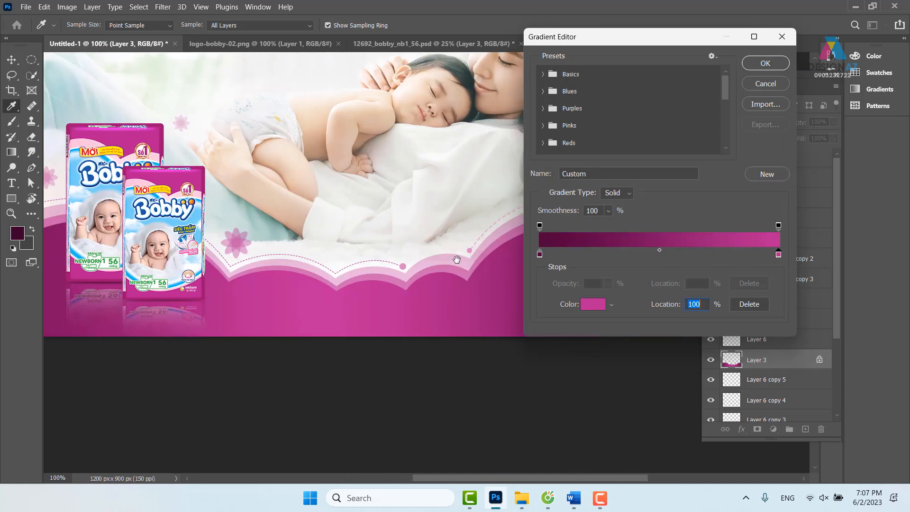
drag(778, 255, 656, 254)
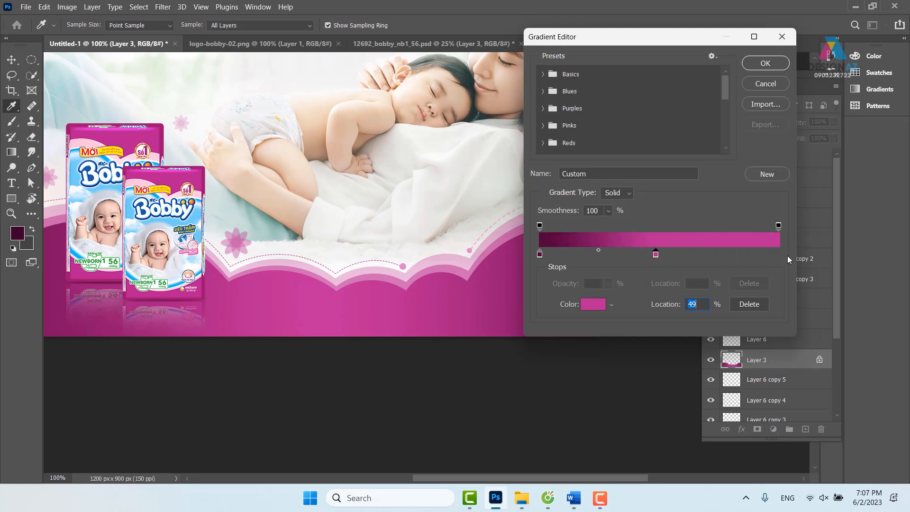
click(777, 255)
drag(481, 259, 277, 265)
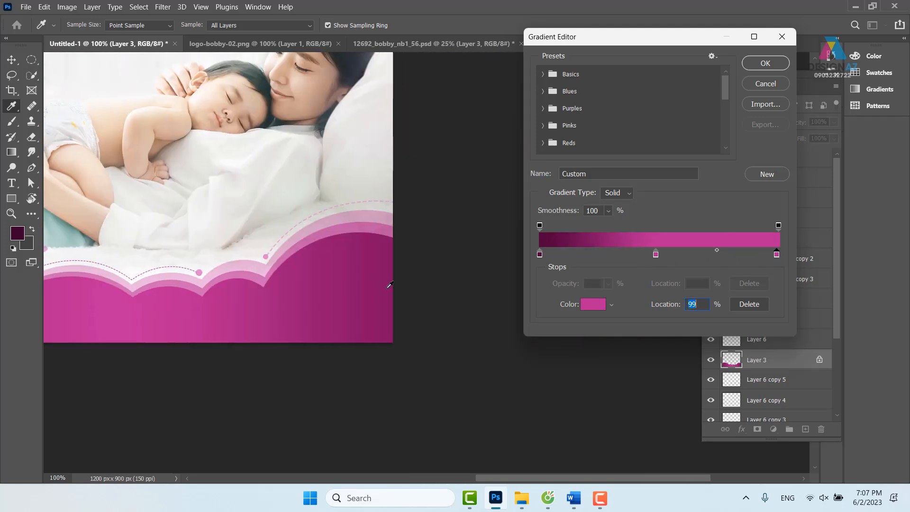
click(388, 288)
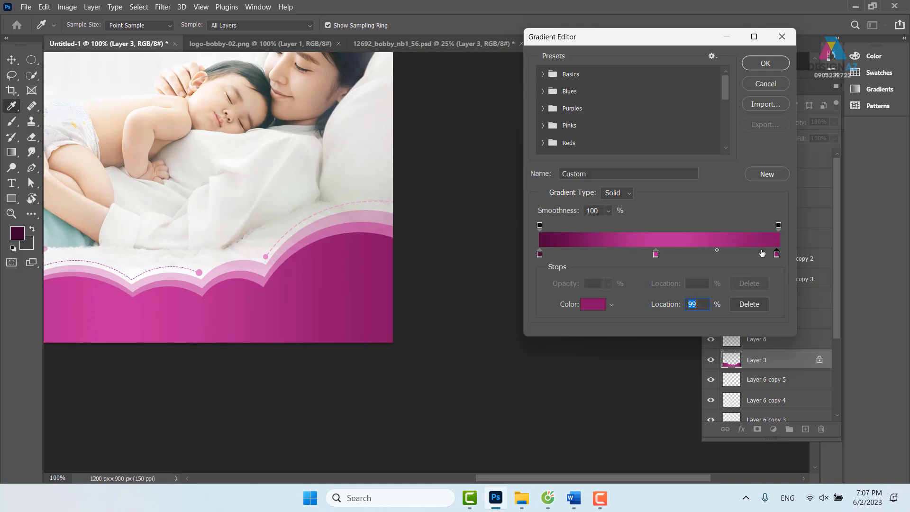
click(754, 71)
Step: Fill the front wave with the three-stop gradient, drawn horizontally from the banner's right edge towards its left edge
drag(174, 244, 507, 191)
drag(209, 253, 549, 262)
key(ctrl+z)
drag(620, 251, 90, 252)
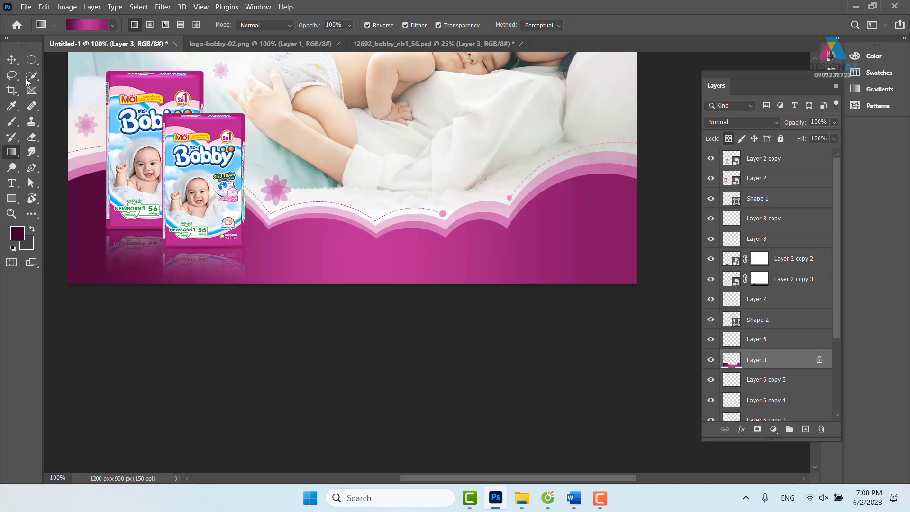
key(v)
right_click(485, 254)
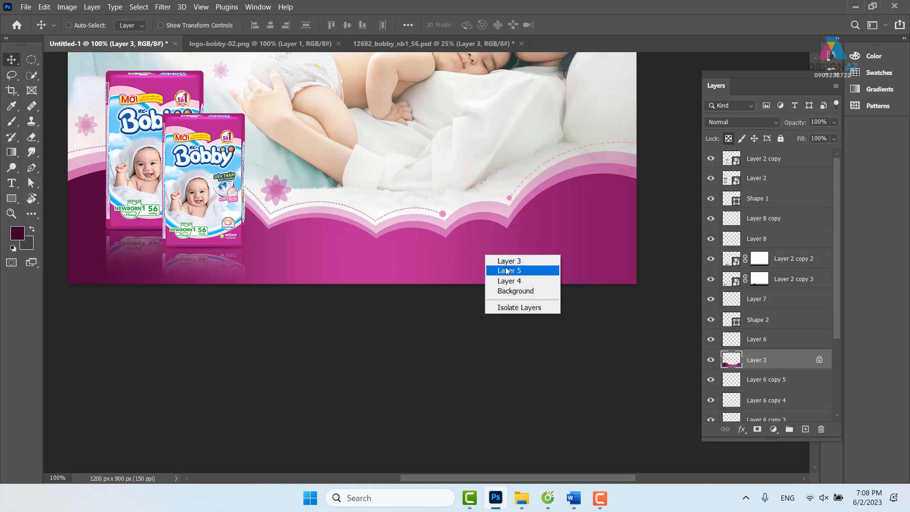
click(505, 269)
right_click(494, 244)
click(508, 251)
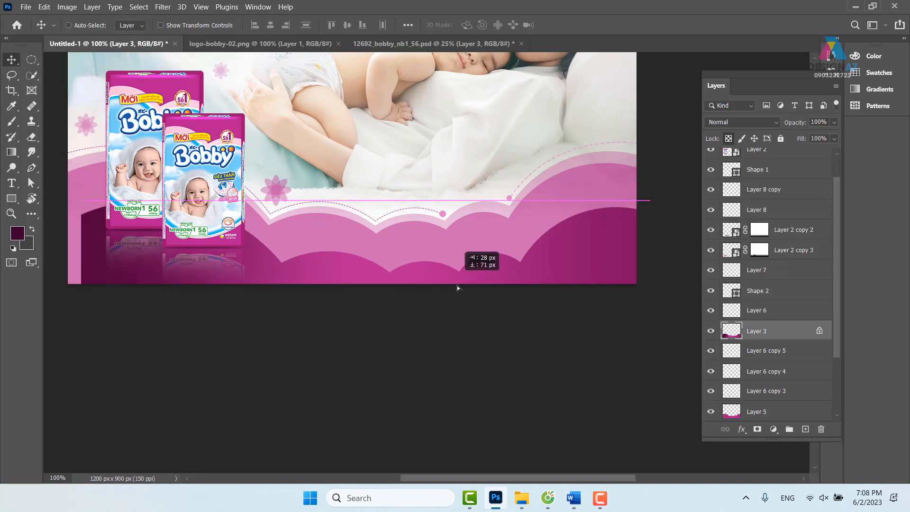
key(ctrl)
key(z)
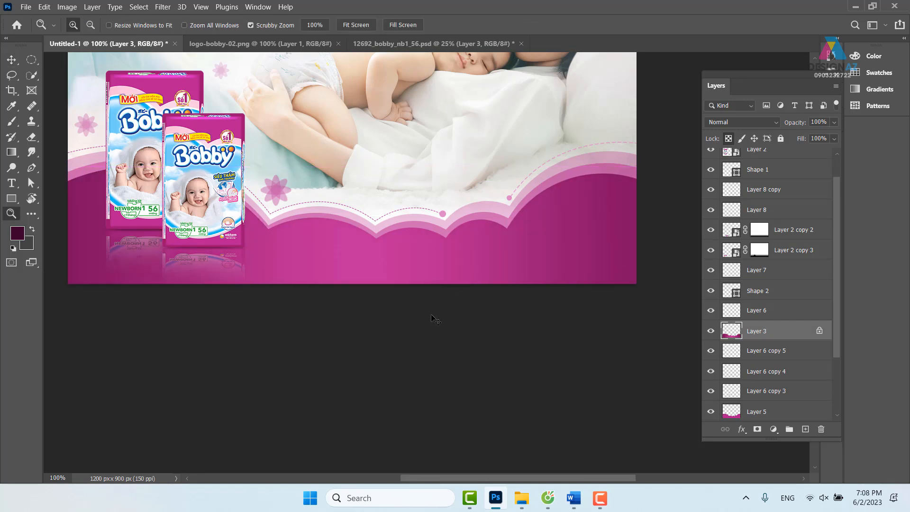
right_click(426, 260)
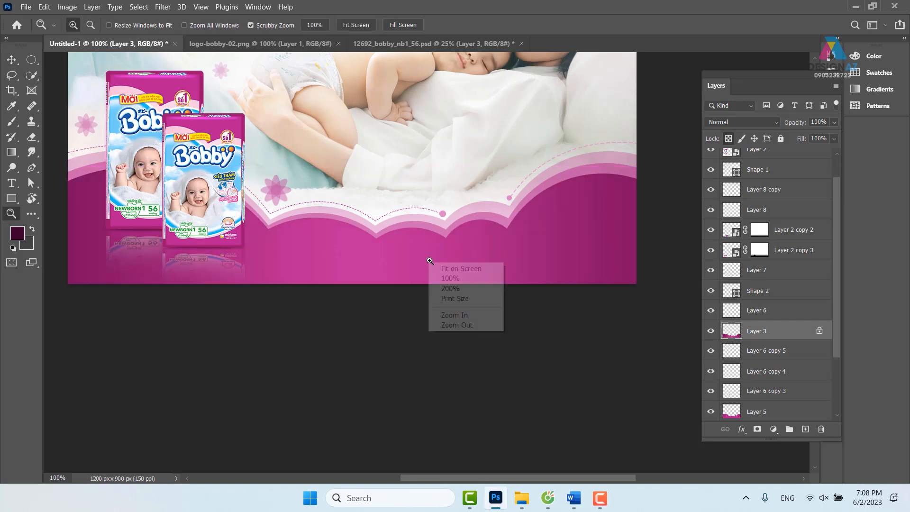
key(Escape)
click(11, 60)
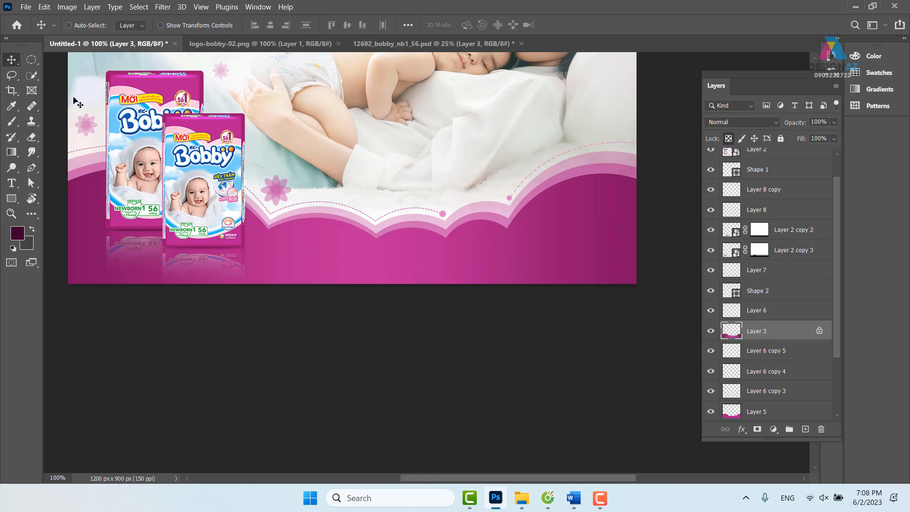
right_click(437, 269)
key(Escape)
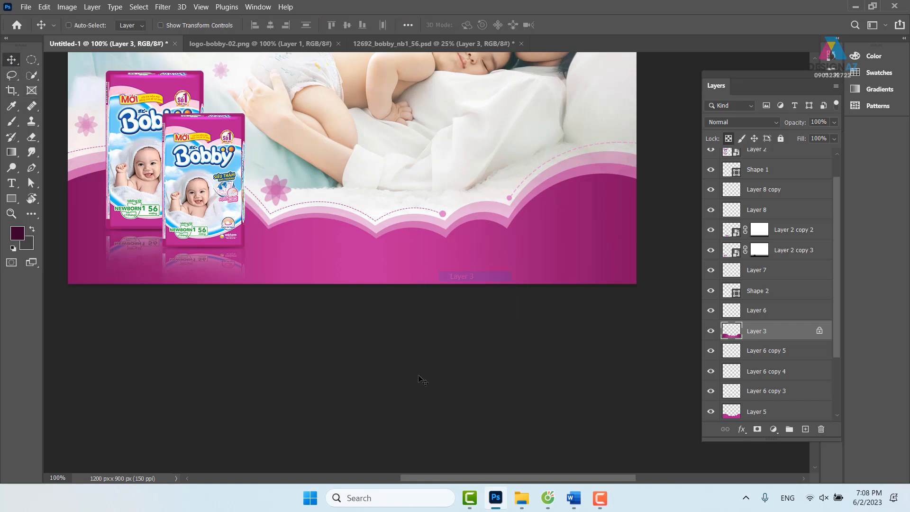
Step: Duplicate the front magenta wave layer in place and set the copy's blend mode to Multiply
key(ctrl+j)
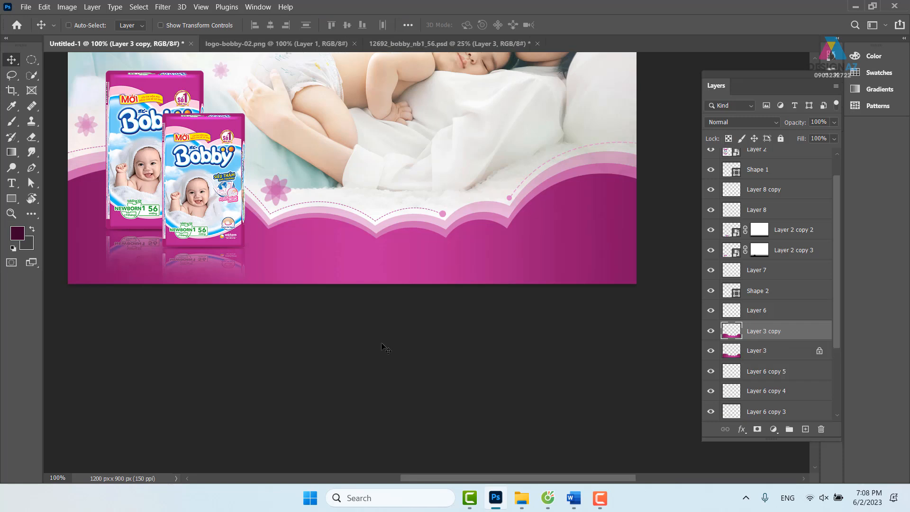
drag(311, 328, 373, 183)
key(ctrl+z)
click(759, 122)
click(742, 164)
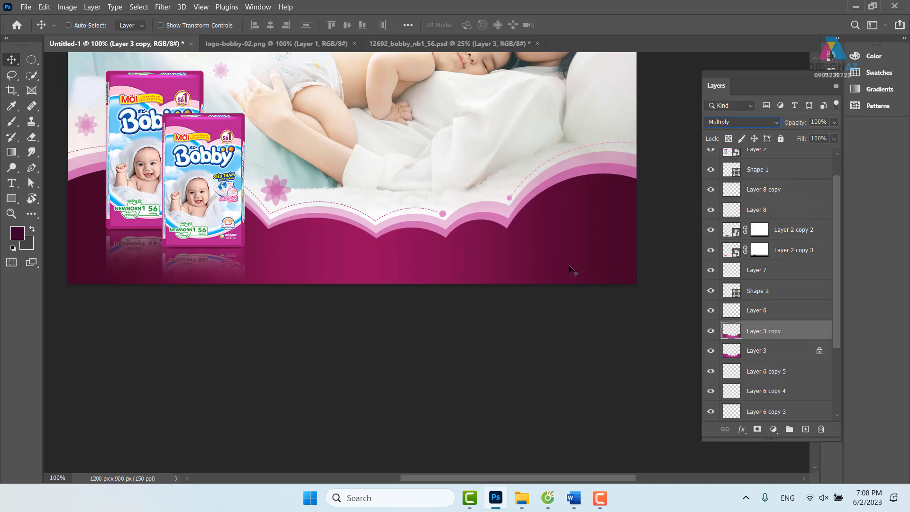
Step: Add a mask to the Multiply wave copy and fill it with a black-to-white gradient so the darkening fades out towards the right
click(757, 428)
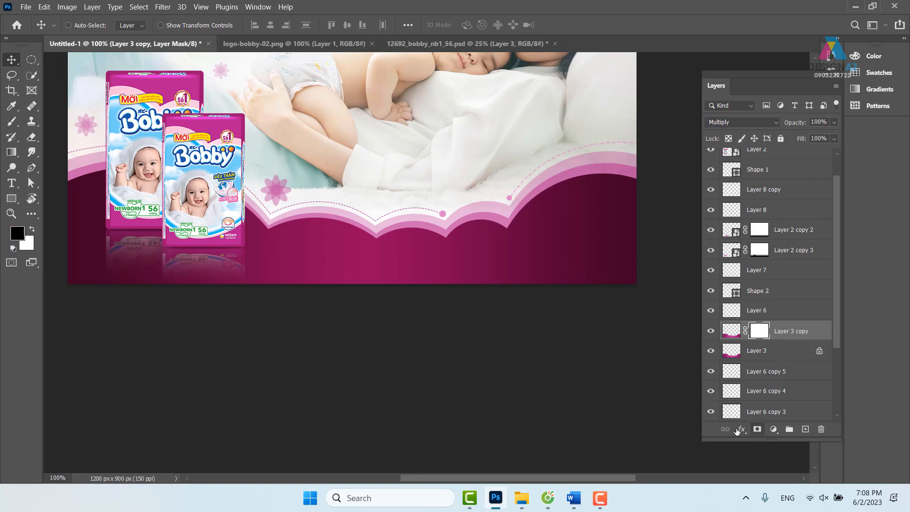
key(g)
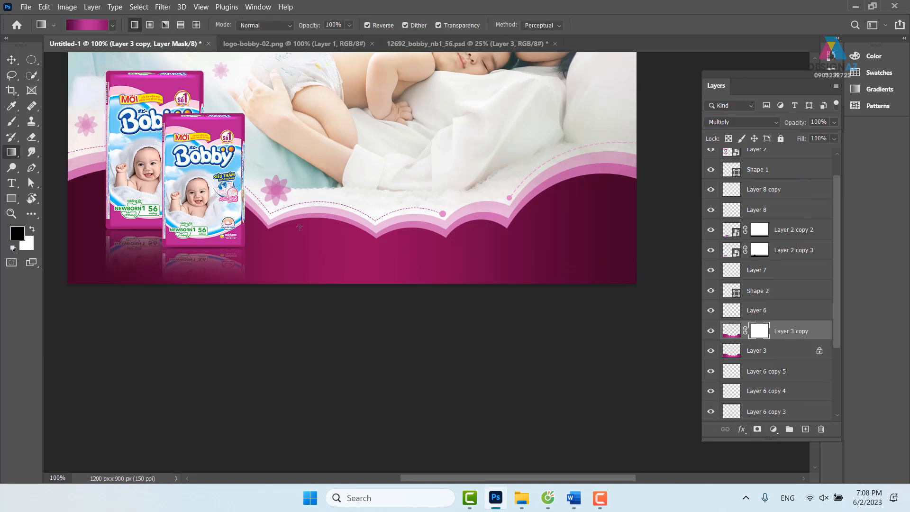
click(101, 23)
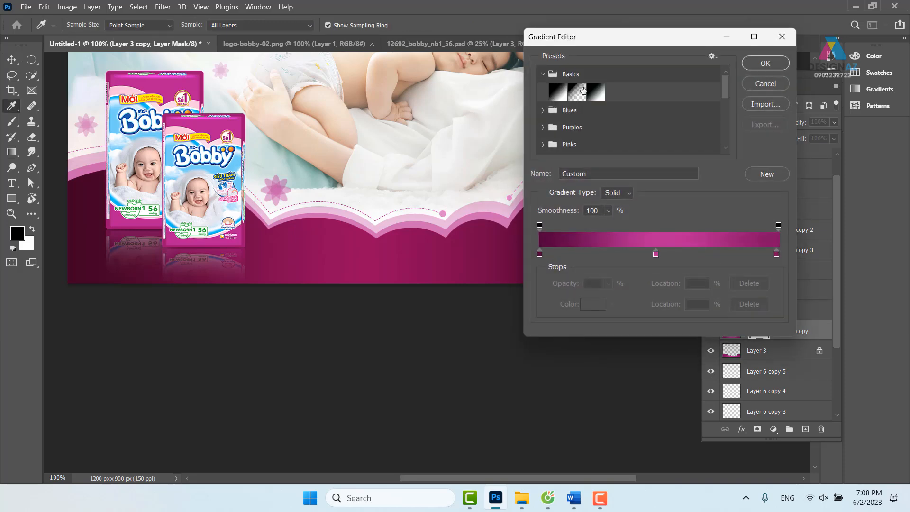
click(596, 92)
click(762, 65)
drag(88, 248, 673, 240)
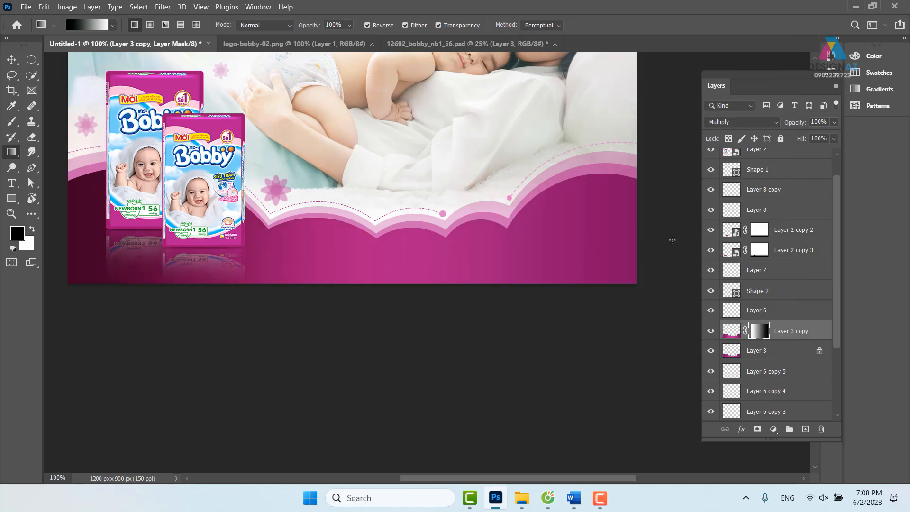
Step: Set the fill of the masked Multiply wave copy to 46%
key(v)
drag(215, 268, 282, 136)
key(ctrl+z)
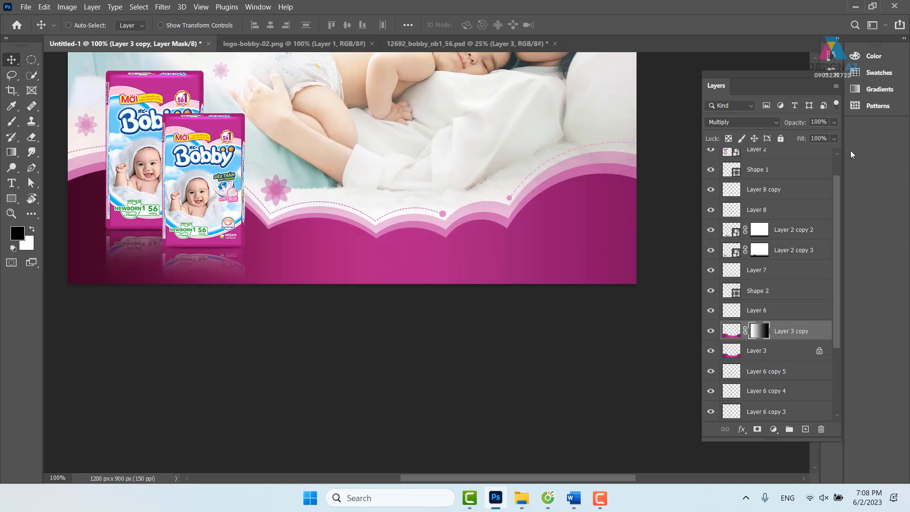
click(834, 139)
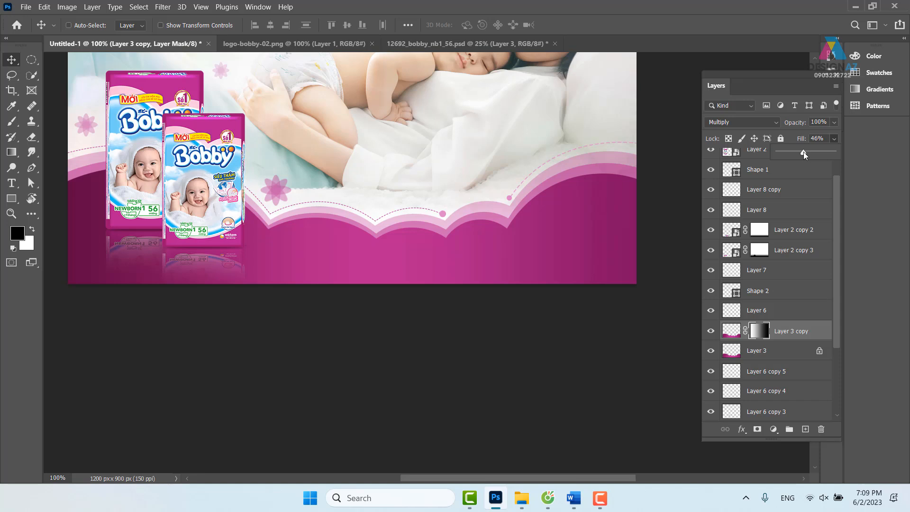
right_click(397, 256)
click(411, 263)
right_click(412, 250)
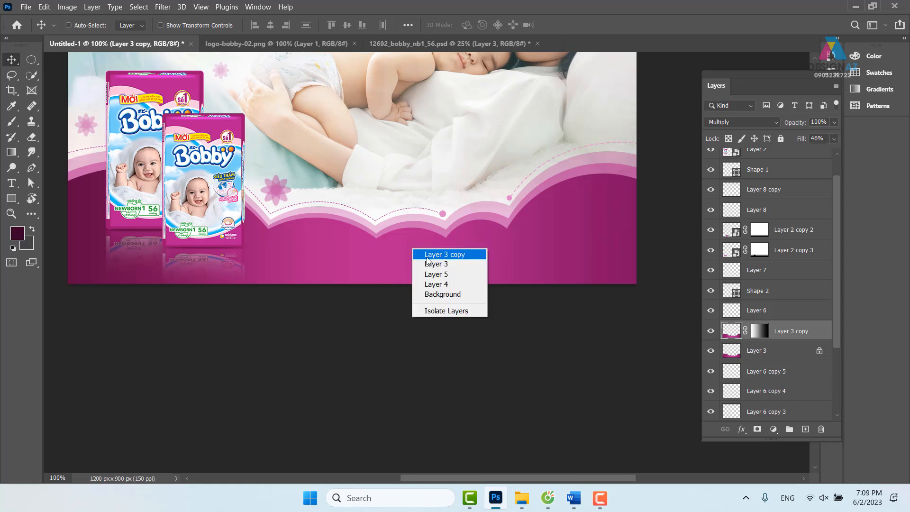
click(427, 258)
right_click(417, 248)
click(421, 251)
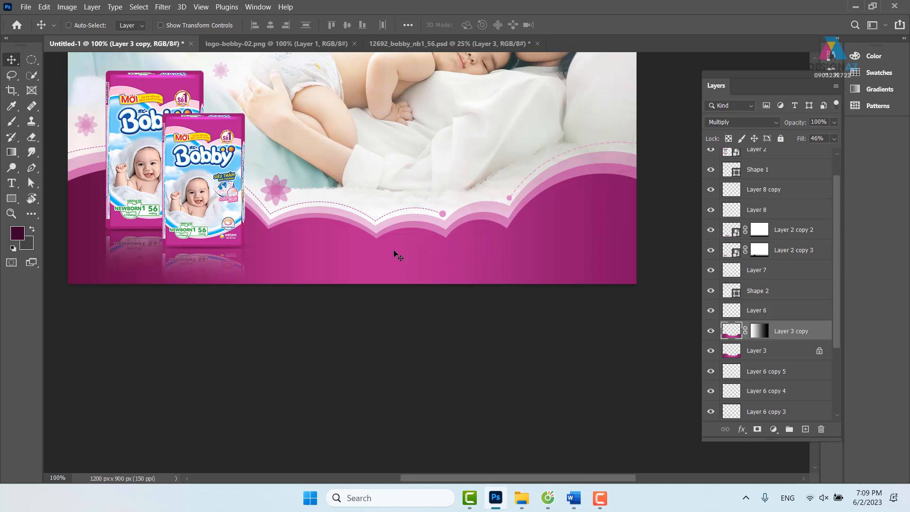
right_click(424, 244)
click(432, 246)
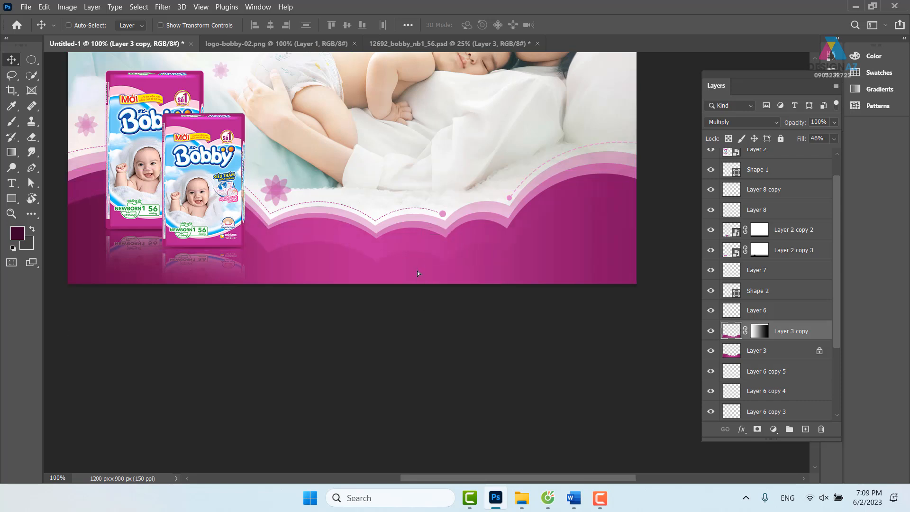
Step: Duplicate the original front wave layer and move the copy straight up so its curved edge overlaps the photo
right_click(418, 241)
click(435, 256)
drag(407, 254, 409, 272)
key(ctrl+z)
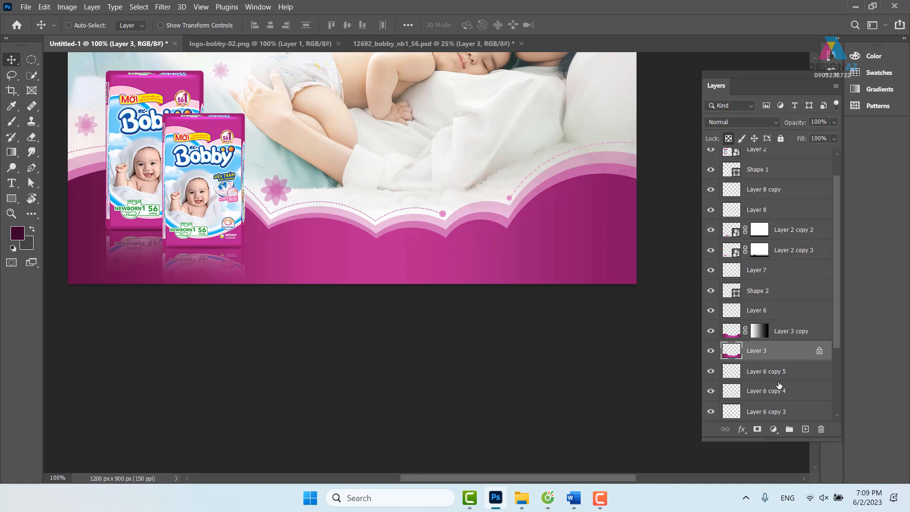
key(ctrl+j)
drag(485, 218, 498, 136)
key(ctrl+z)
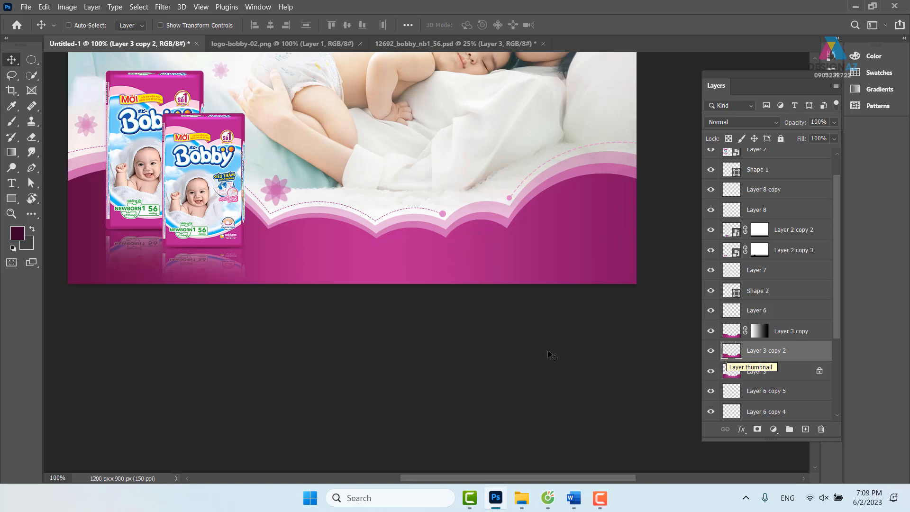
drag(434, 248, 432, 149)
drag(517, 163, 528, 238)
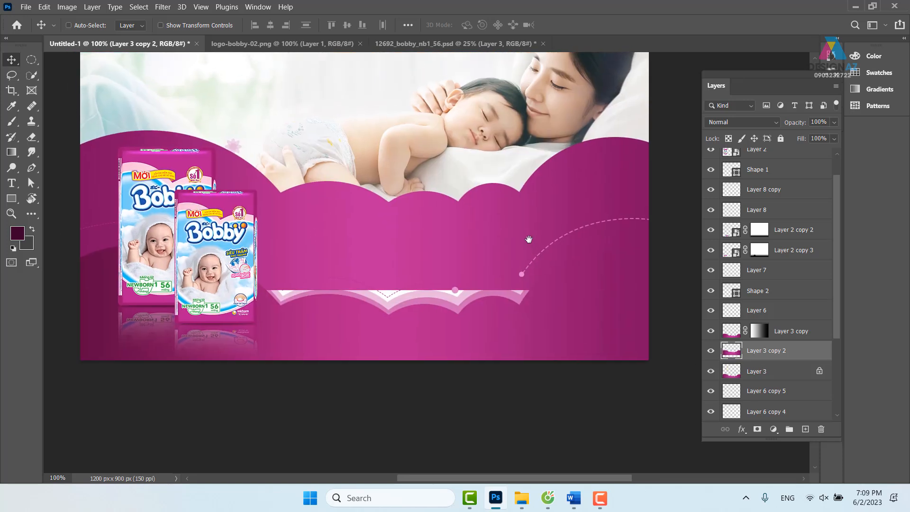
Step: Load the raised wave copy's outline as a selection and shift the copy slightly downwards together with it
key(ctrl)
ctrl+click(737, 353)
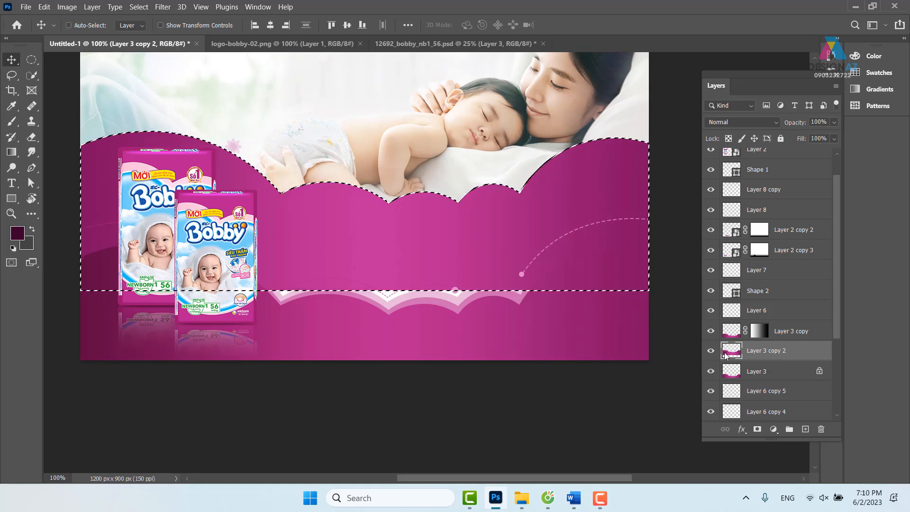
key(Down)
key(Down)
key(Down)
key(Down)
key(Down)
key(Down)
key(Down)
key(Down)
key(Down)
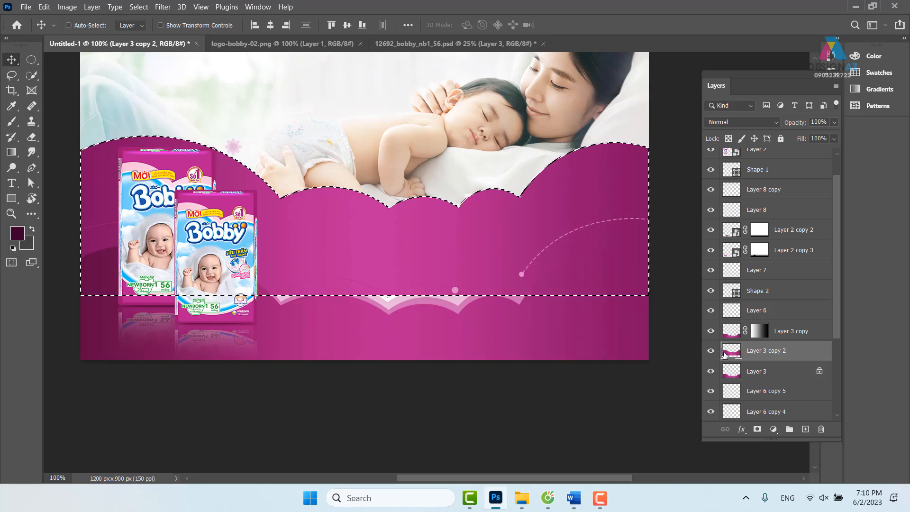
key(m)
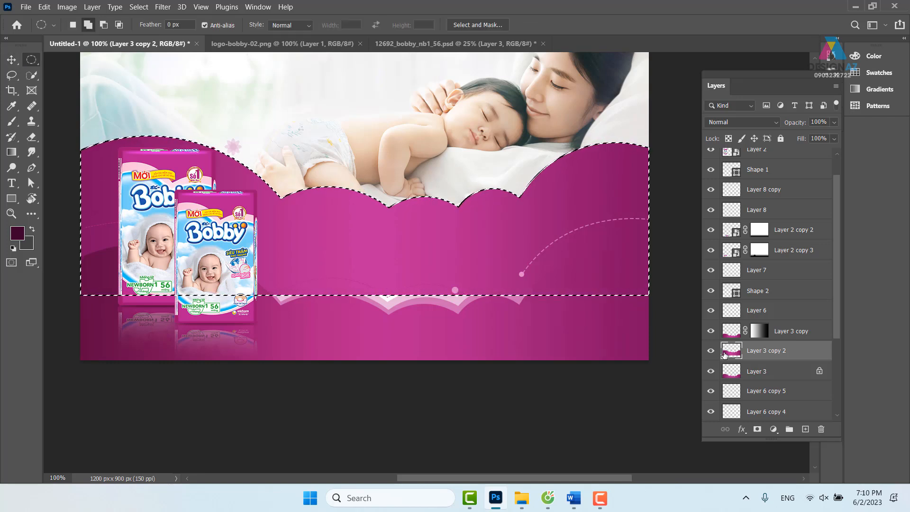
key(ctrl+Down)
key(ctrl+Down)
key(ctrl+Down)
key(ctrl+Down)
key(ctrl+Down)
key(ctrl+Down)
key(ctrl+Down)
key(ctrl+Down)
key(ctrl+Down)
key(ctrl+Down)
key(ctrl+Down)
key(ctrl+Down)
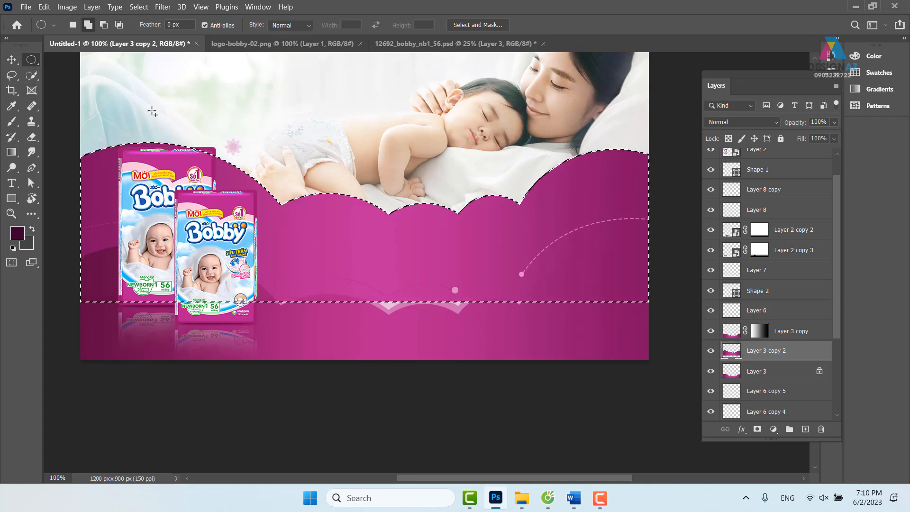
Step: Move only the selection outline down inside the wave copy, leaving a thin unselected strip along its curved edge
right_click(32, 60)
click(76, 61)
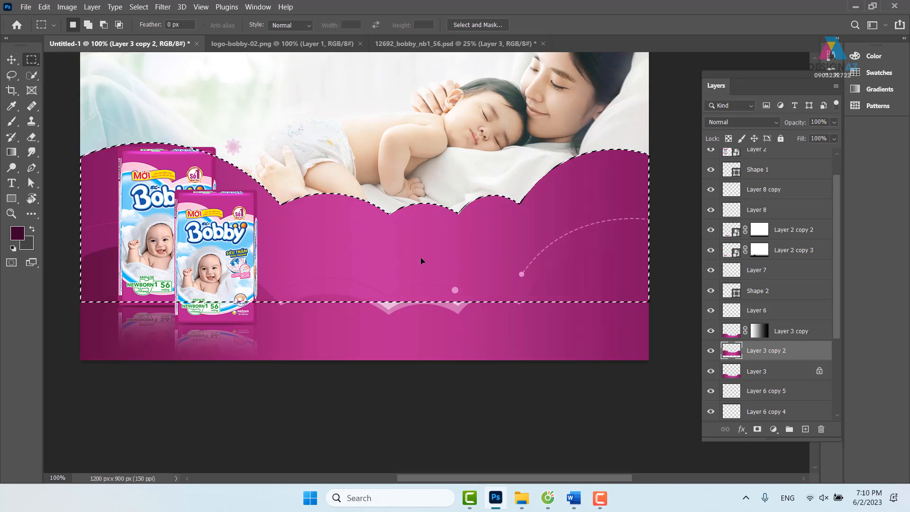
drag(407, 166, 409, 195)
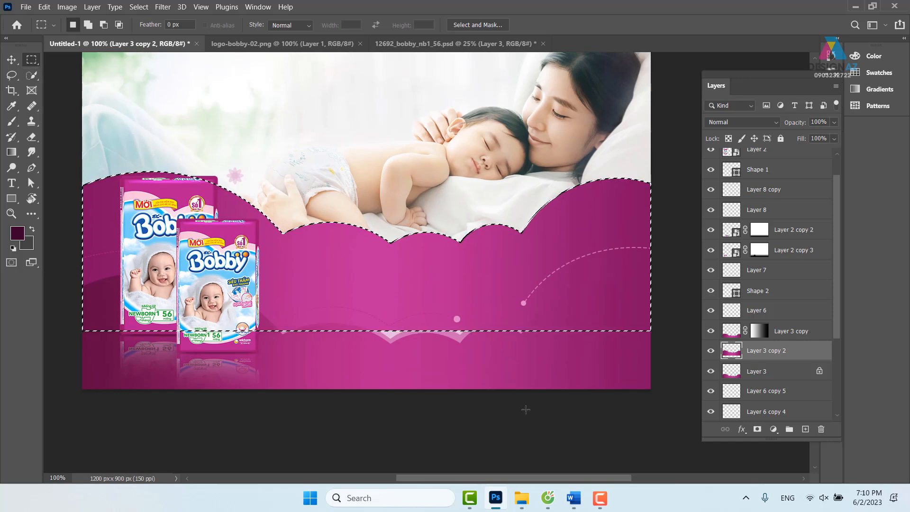
drag(402, 280, 404, 299)
key(ctrl+z)
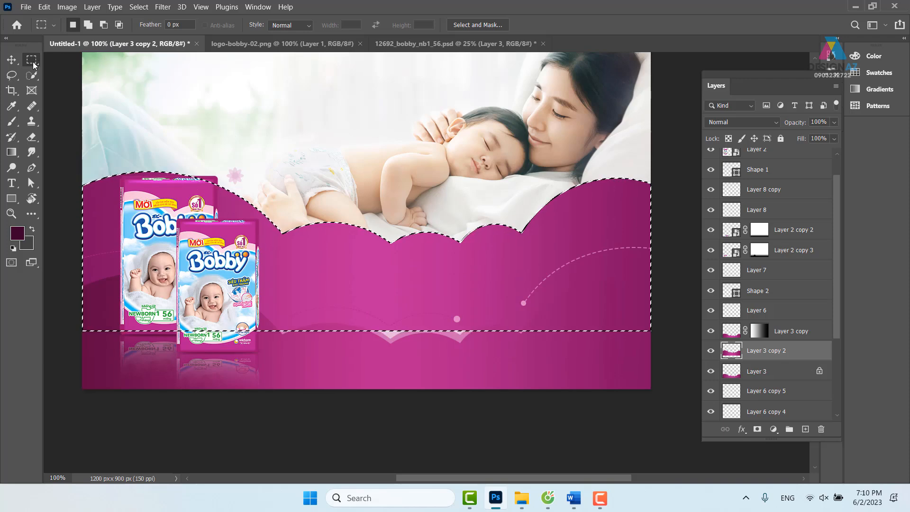
right_click(33, 62)
click(61, 59)
mouse_move(379, 271)
mouse_down()
mouse_move(377, 280)
mouse_move(388, 276)
mouse_up()
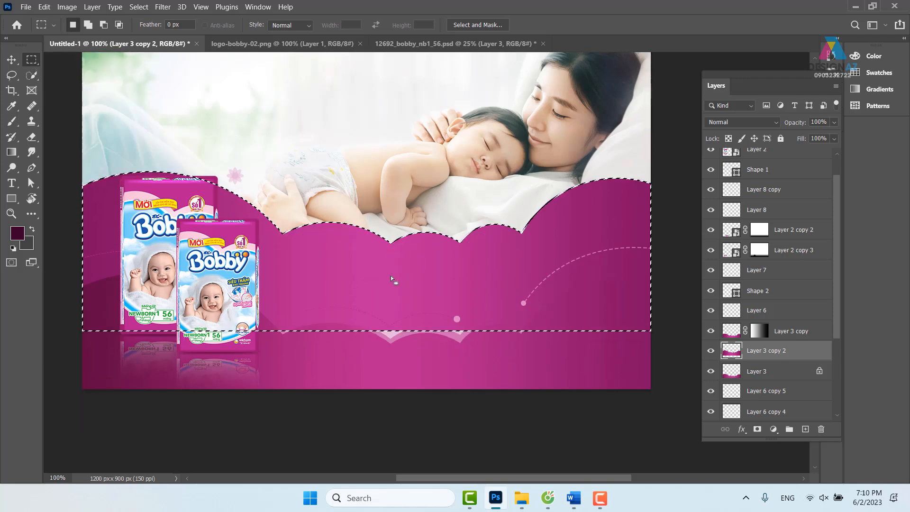
key(Down)
key(Down)
key(Down)
key(Down)
key(Down)
key(Down)
key(Down)
key(Down)
key(Down)
key(Down)
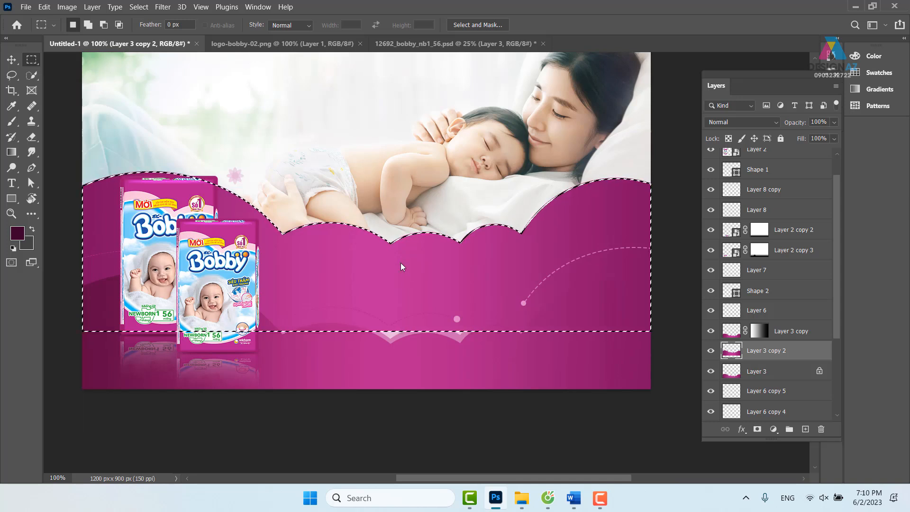
key(Down)
key(Down)
key(Down)
key(Down)
key(Down)
key(Down)
key(Down)
key(Down)
key(Down)
key(Down)
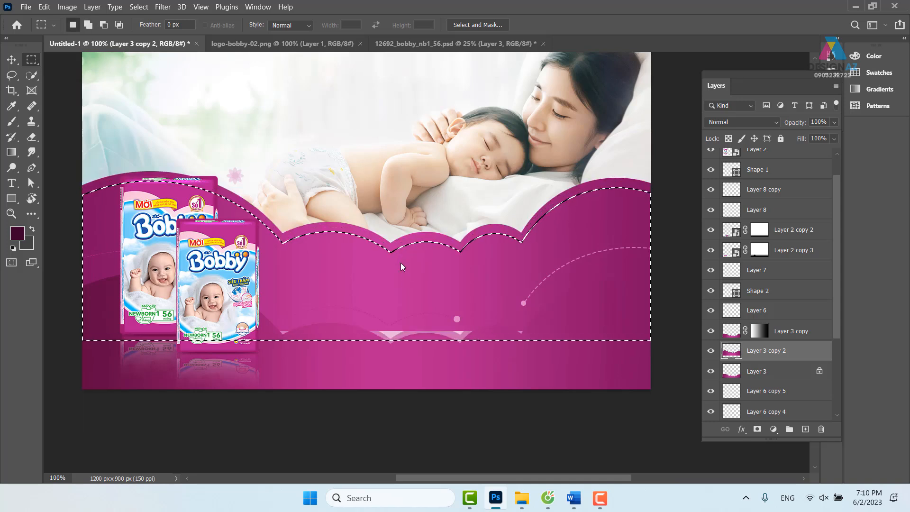
key(Up)
key(Up)
key(Up)
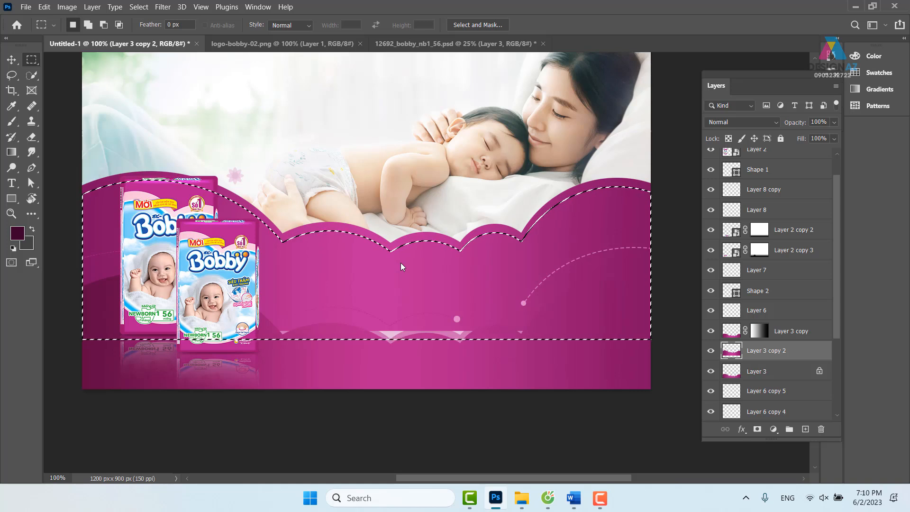
Step: Feather the selection by 10 pixels, delete that area from the wave copy to leave a soft-edged strip, and deselect
key(Delete)
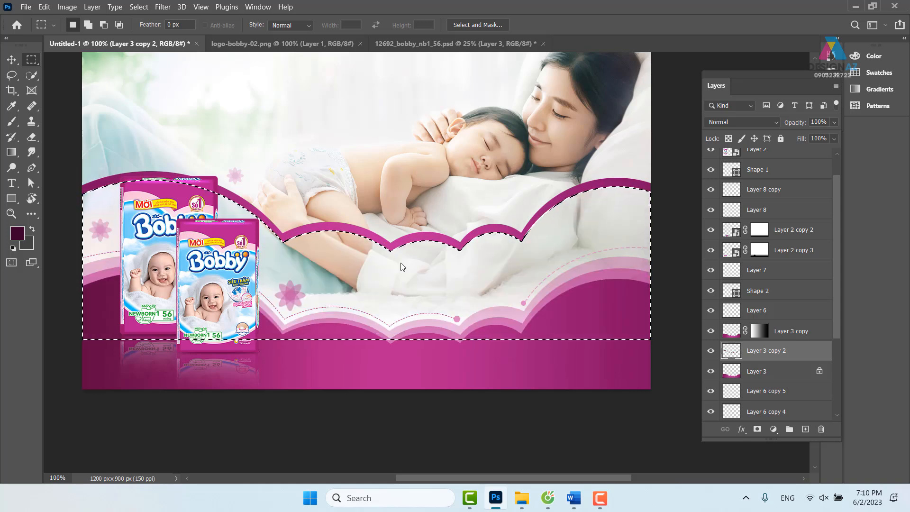
key(ctrl+z)
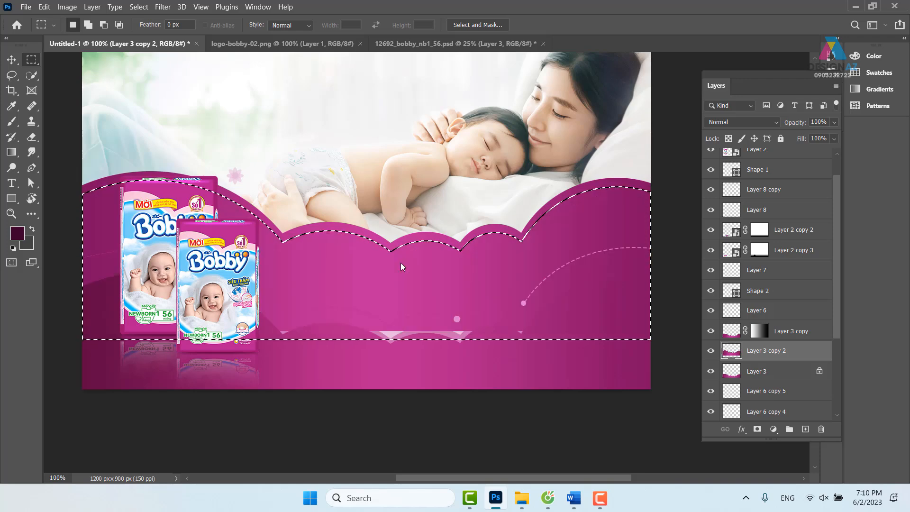
key(shift+F6)
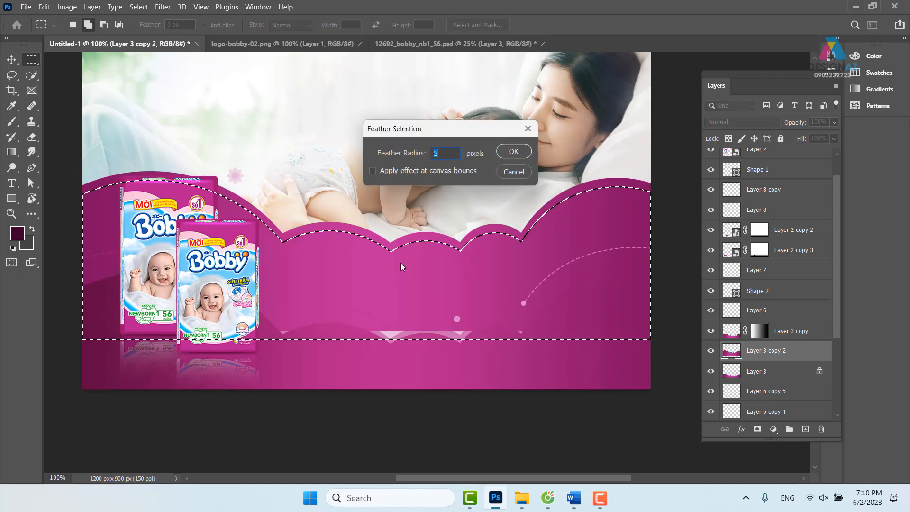
text(10)
key(Return)
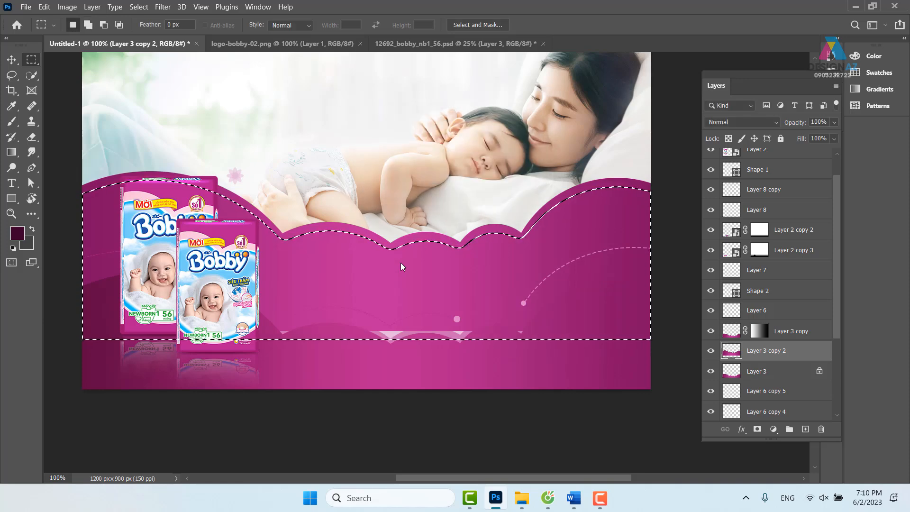
key(Delete)
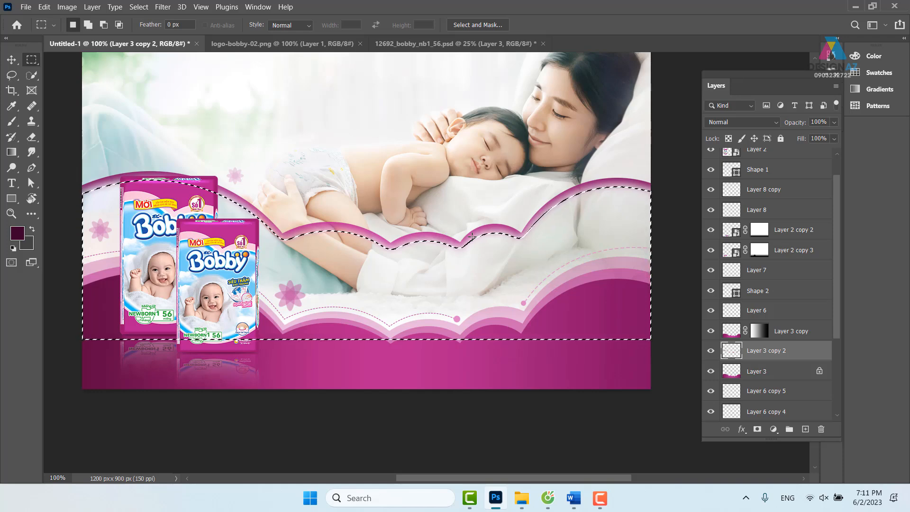
key(ctrl+d)
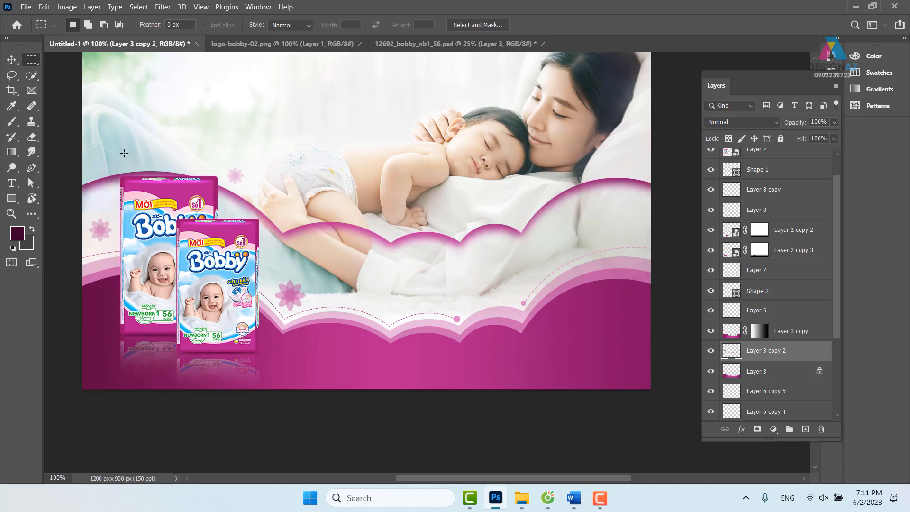
Step: Place the strip along the front wave's curved edge as a shadow with Multiply blending and 29% fill
click(11, 59)
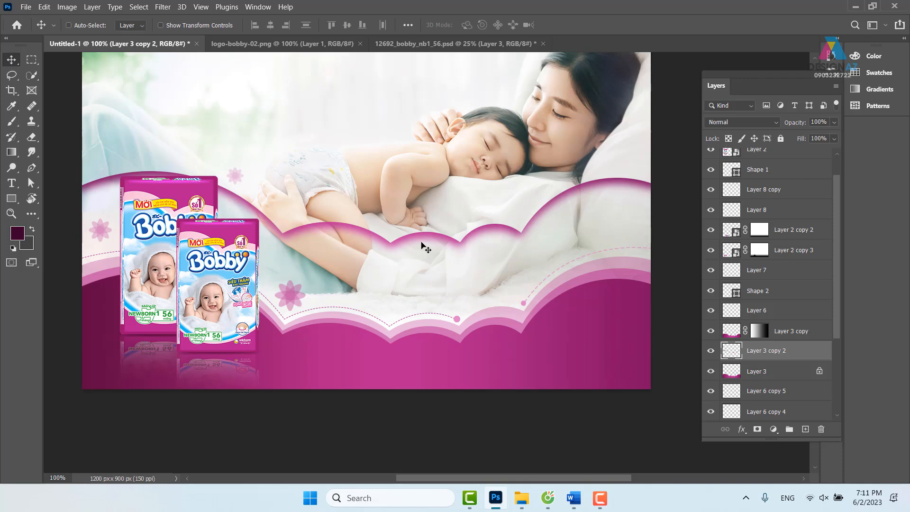
click(770, 121)
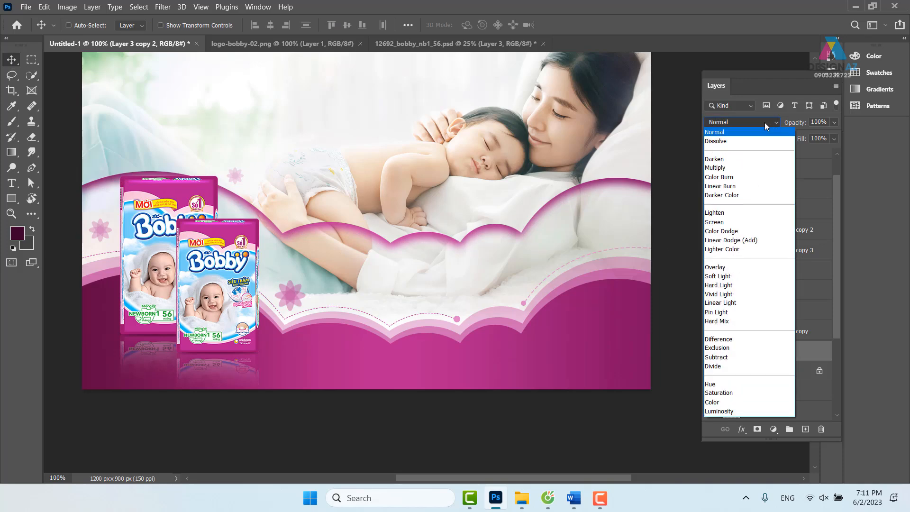
click(736, 167)
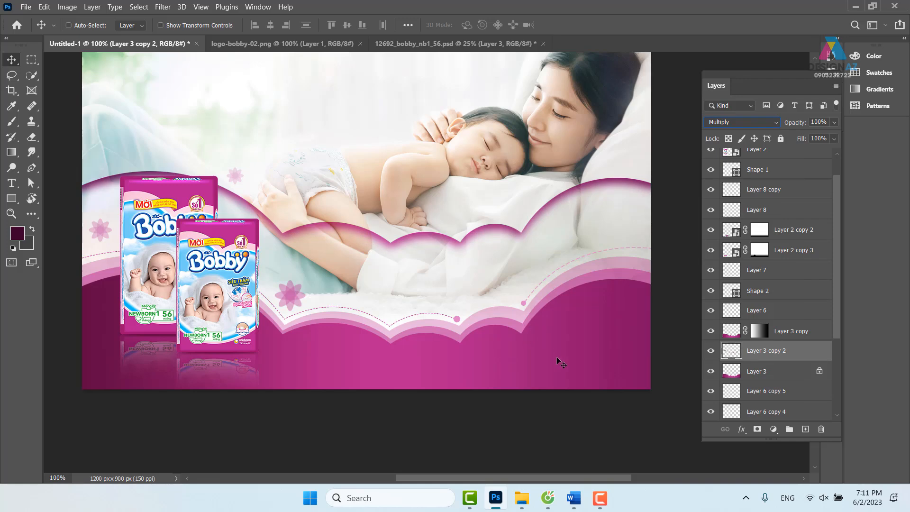
drag(521, 253, 526, 337)
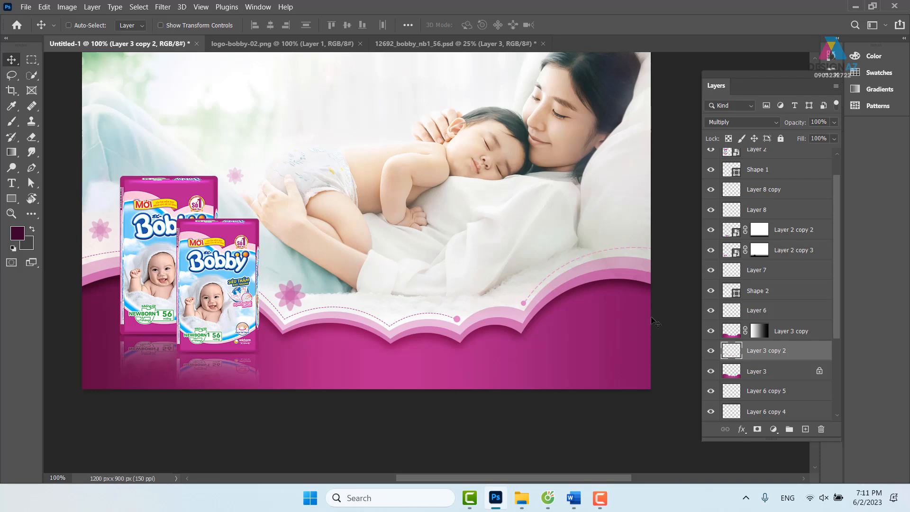
click(833, 140)
drag(818, 156, 811, 156)
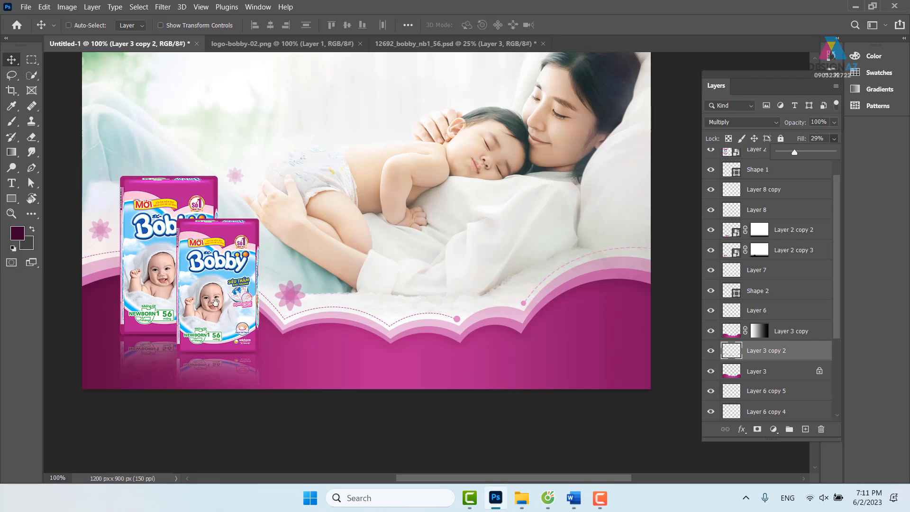
drag(209, 304, 317, 275)
right_click(257, 197)
click(273, 201)
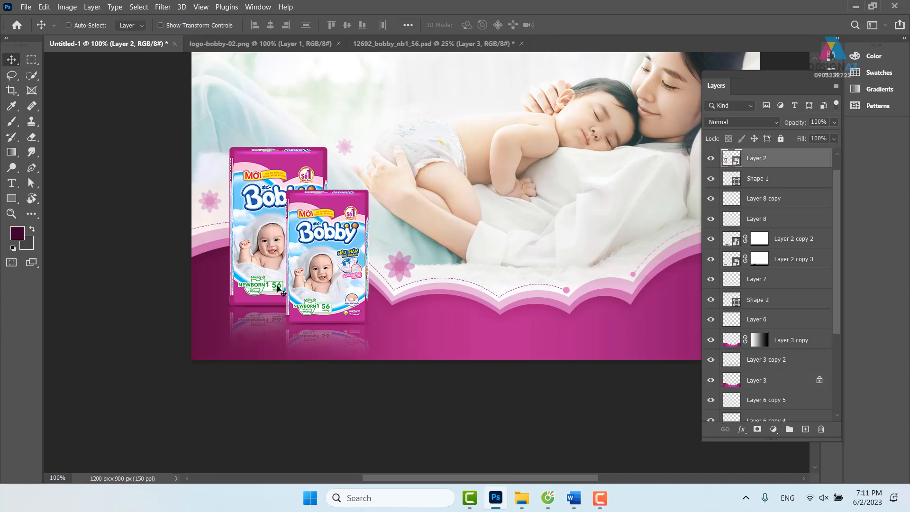
key(ctrl)
key(ctrl+j)
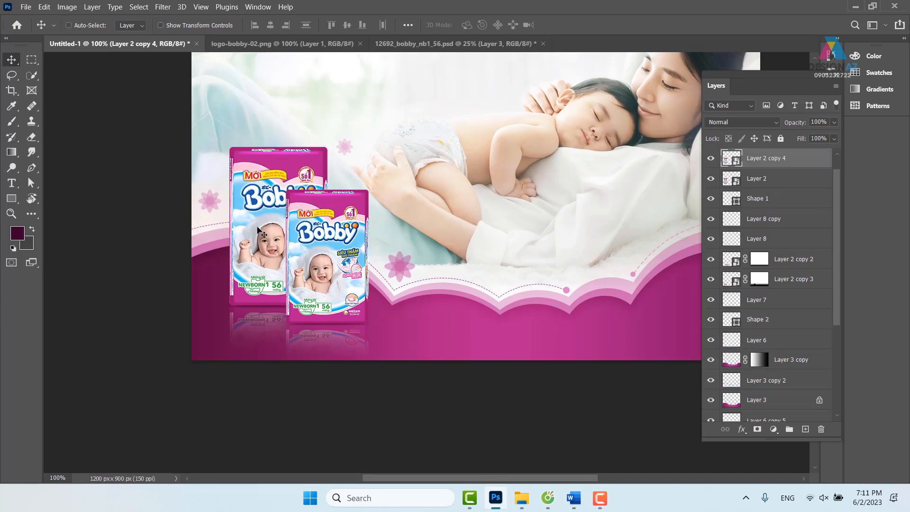
key(ctrl+z)
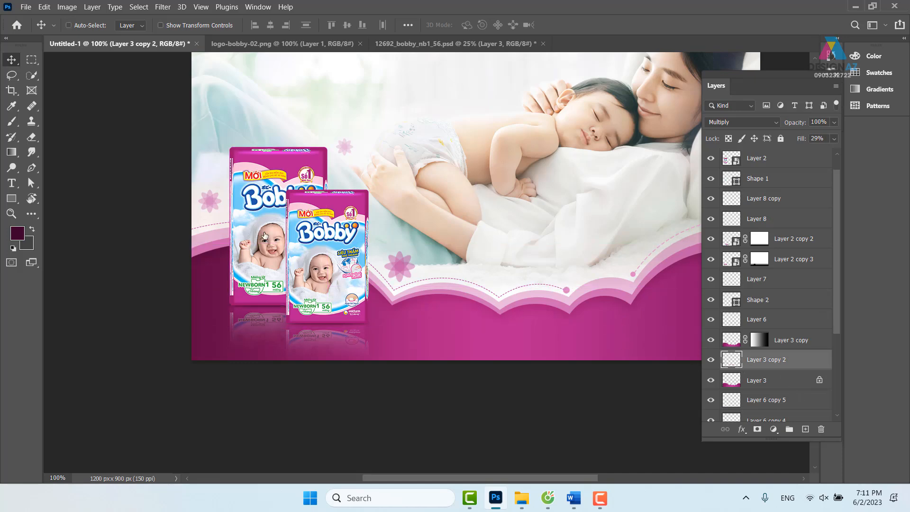
Step: Load the rear diaper pack's outline, feather it by 5 pixels and fill it with the dark purple foreground colour on a new layer
right_click(258, 196)
click(274, 203)
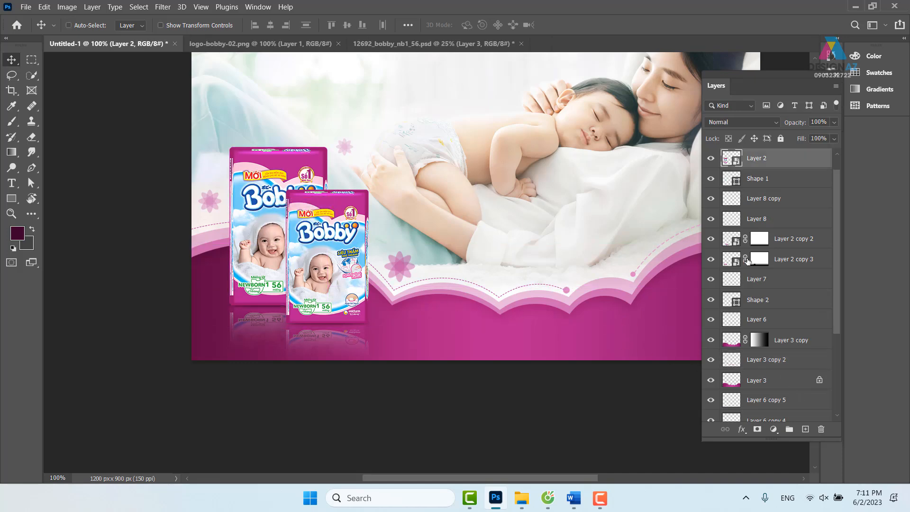
ctrl+click(731, 157)
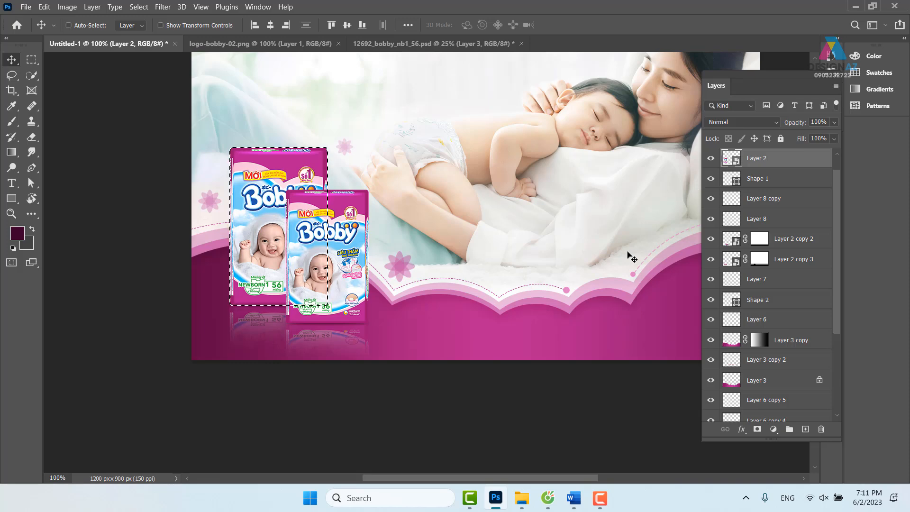
click(805, 429)
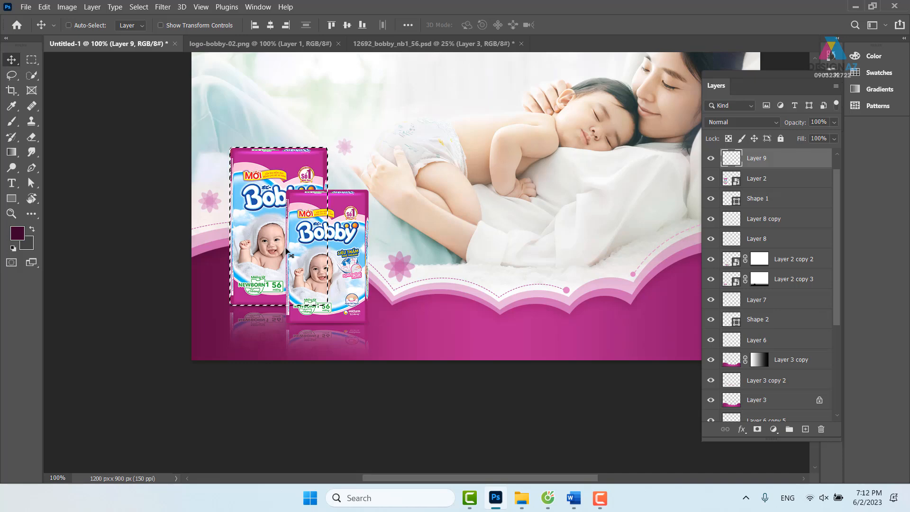
key(shift+F6)
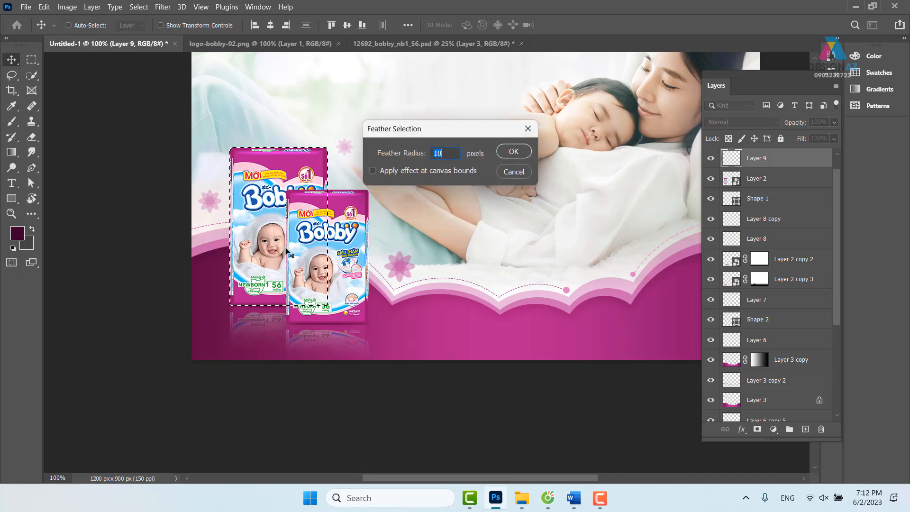
text(5)
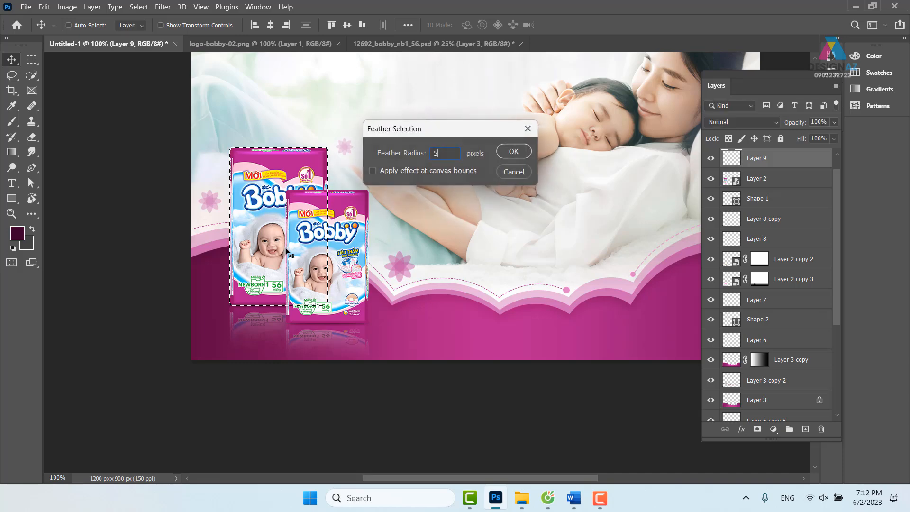
key(Return)
key(alt)
key(alt+BackSpace)
key(ctrl+d)
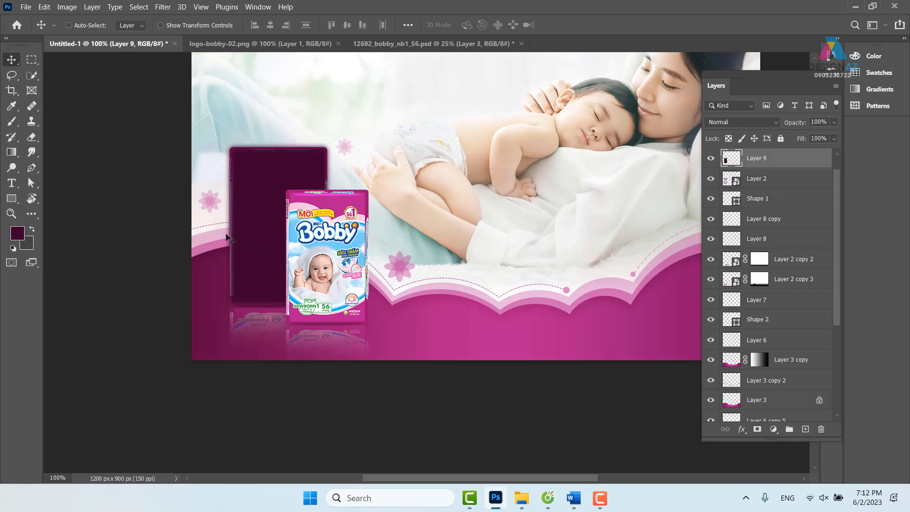
Step: Flatten and skew the dark shape to the left into a cast shadow and place its layer behind the rear pack
key(ctrl+t)
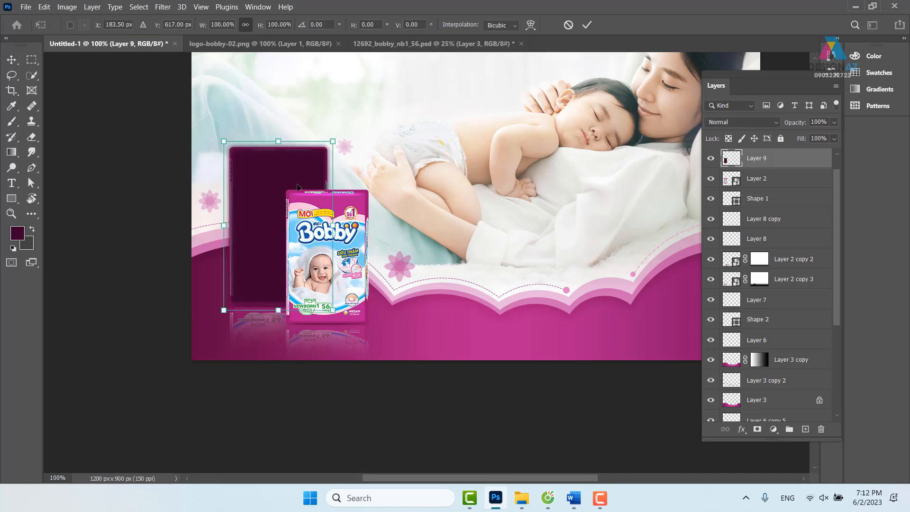
drag(278, 141, 220, 243)
key(Return)
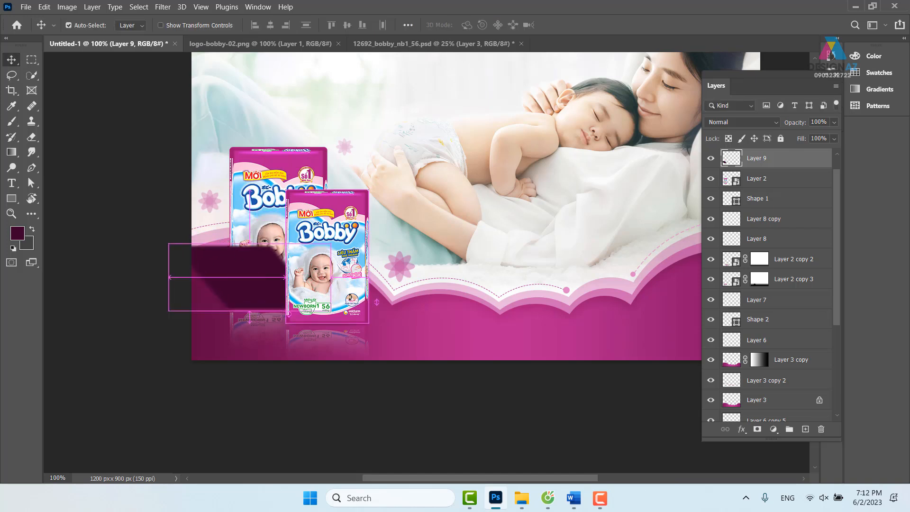
key(ctrl+bracketleft)
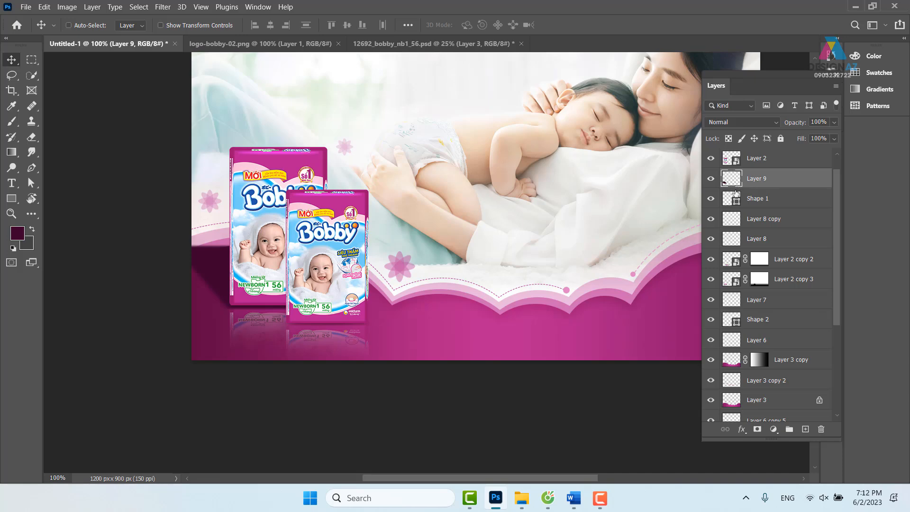
Step: Add a layer mask to the rear pack's shadow and fade it upward with a black-to-white gradient so only the base stays dark
click(757, 429)
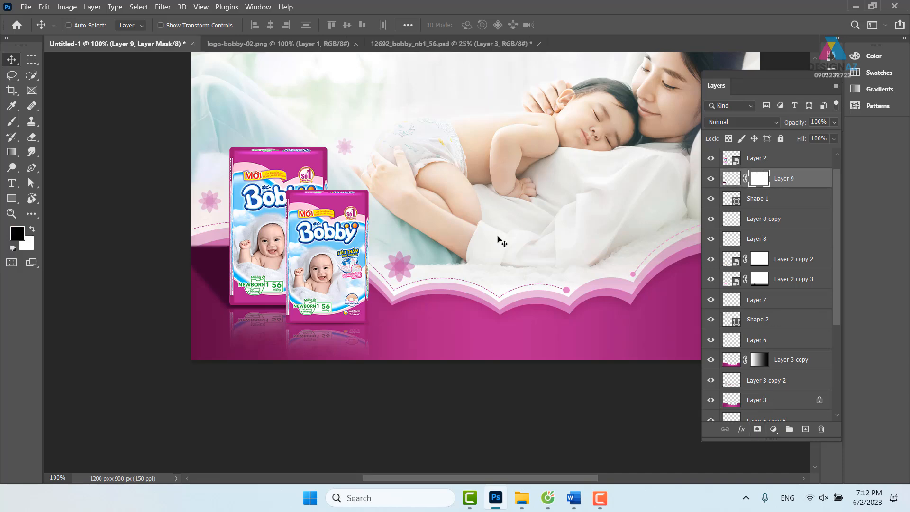
key(g)
drag(249, 308, 252, 254)
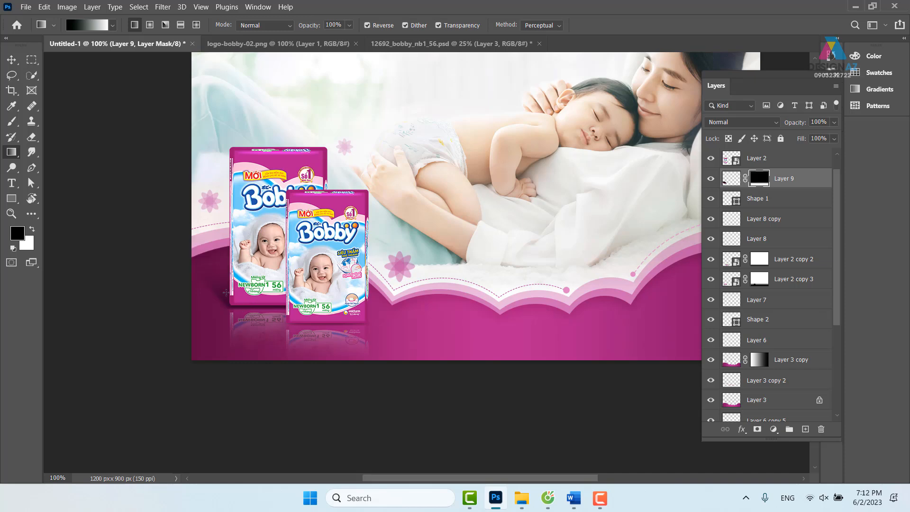
key(v)
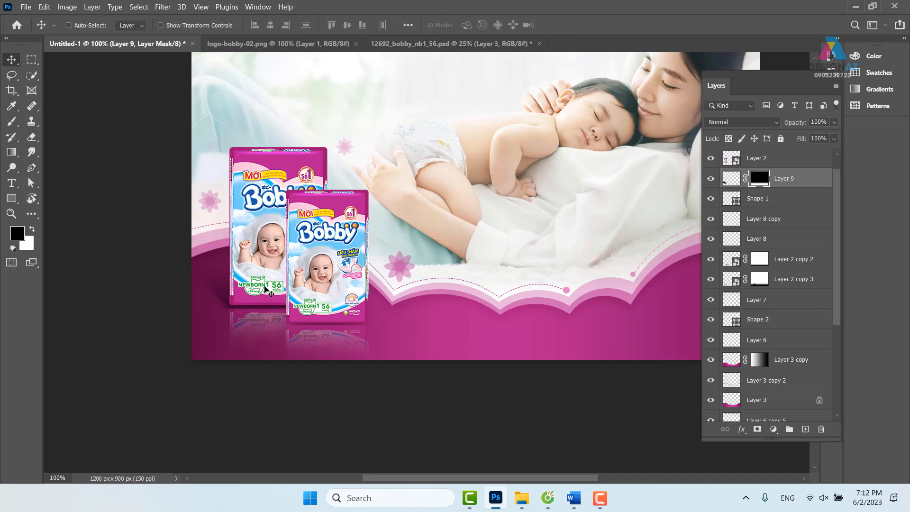
drag(241, 283, 288, 294)
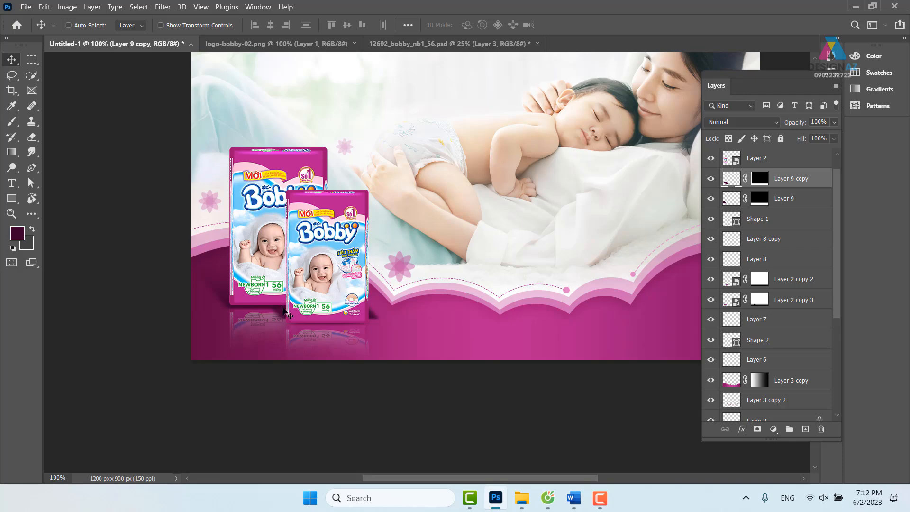
key(Delete)
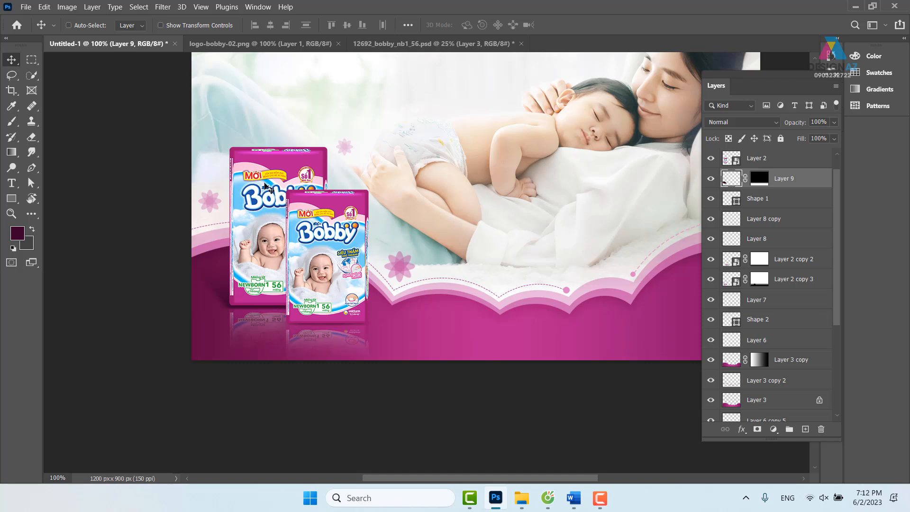
Step: Load the front diaper pack's outline, feather it by 5 pixels, fill it with dark purple on a new layer, and deselect
right_click(343, 231)
click(361, 236)
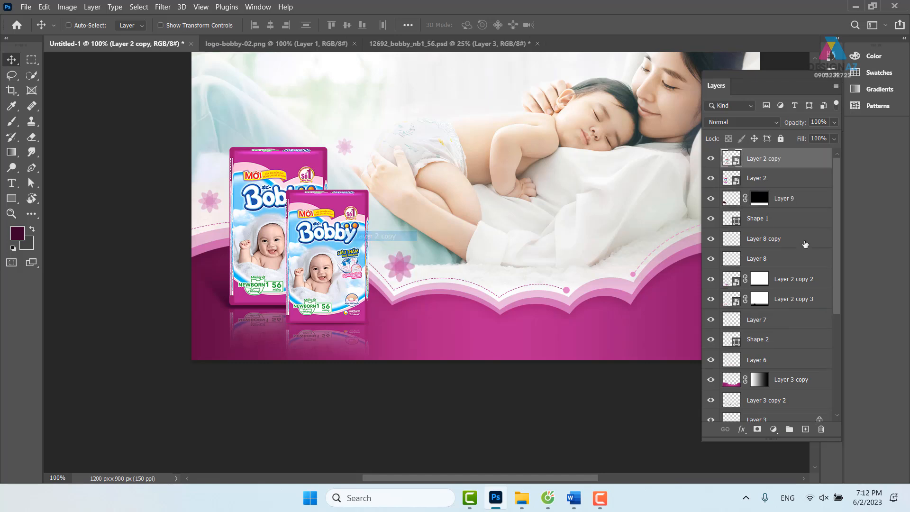
ctrl+click(731, 160)
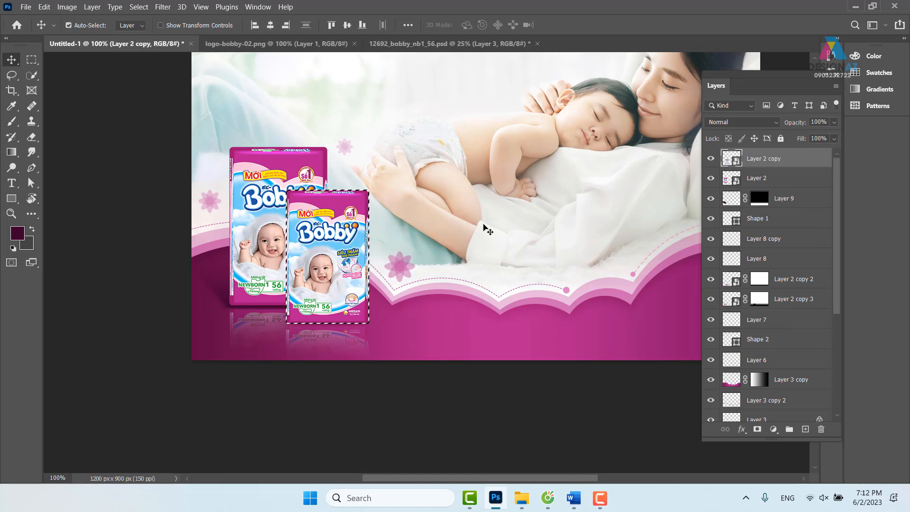
click(805, 429)
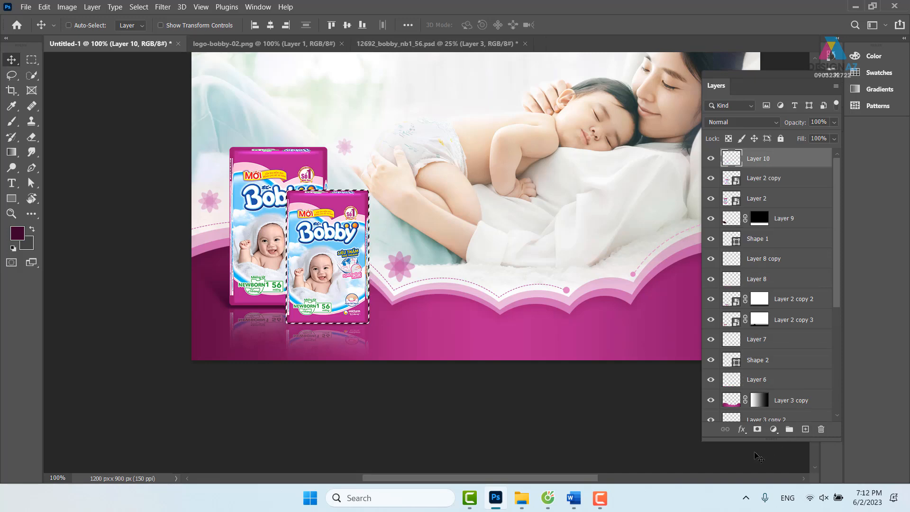
key(shift+F6)
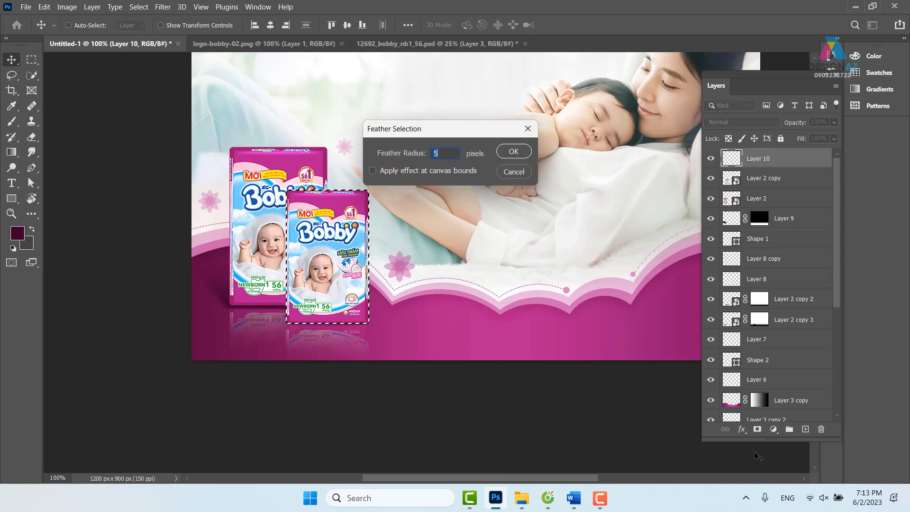
key(Return)
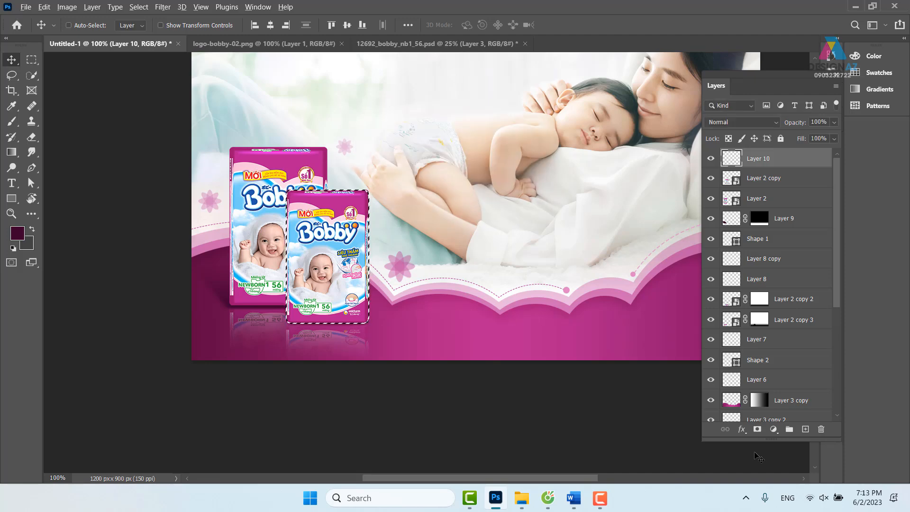
key(ctrl+d)
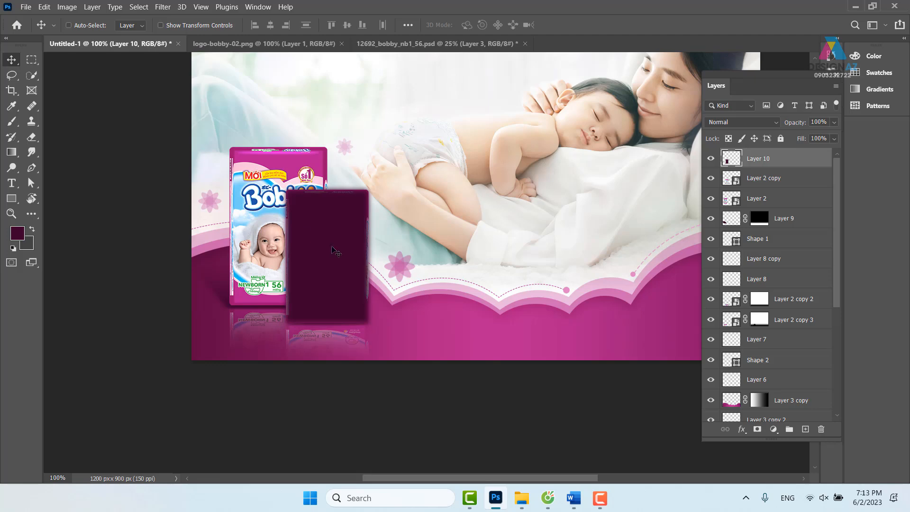
Step: Set up a Perspective Warp on the dark shape with two joined planes, a tall upper one and a short lower one
click(44, 8)
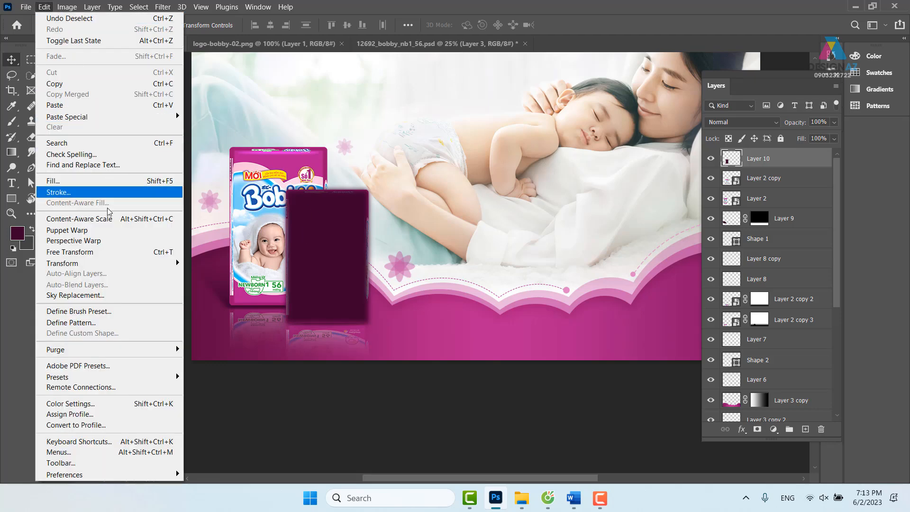
click(105, 243)
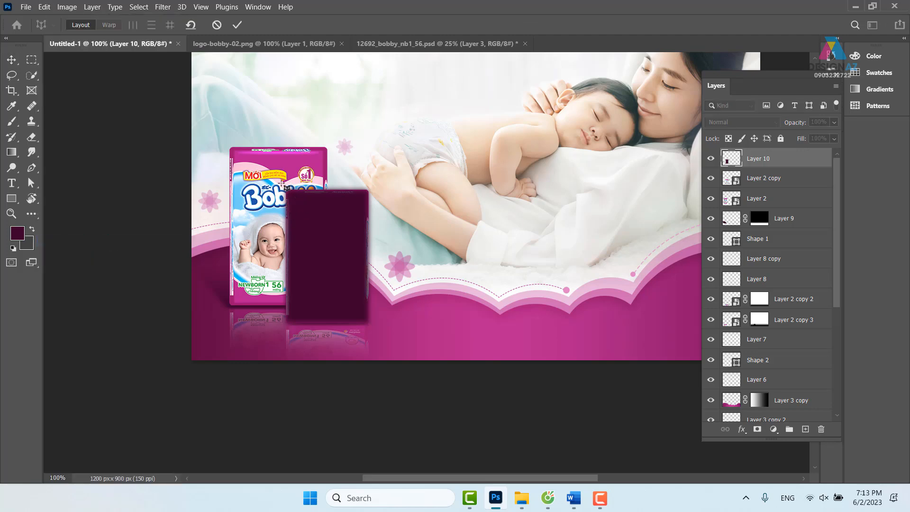
drag(278, 183, 383, 305)
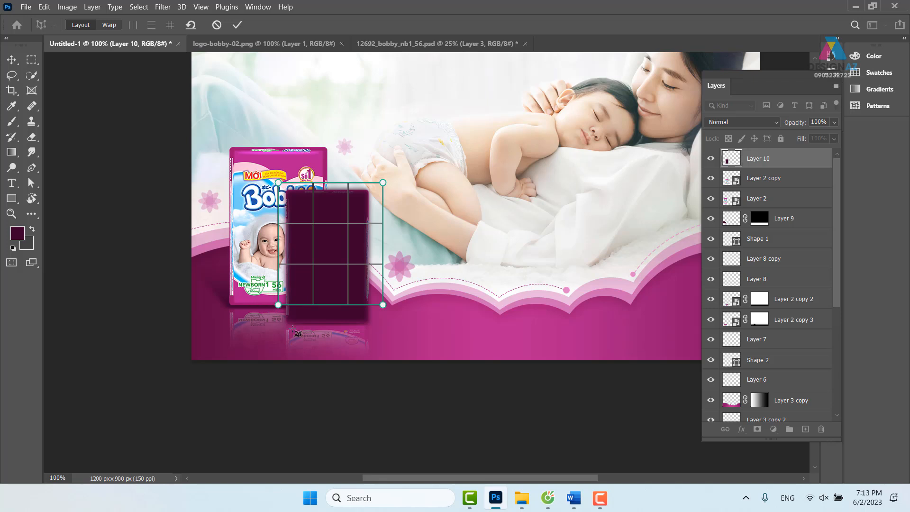
mouse_move(278, 335)
mouse_down()
mouse_move(381, 315)
mouse_move(383, 304)
mouse_up()
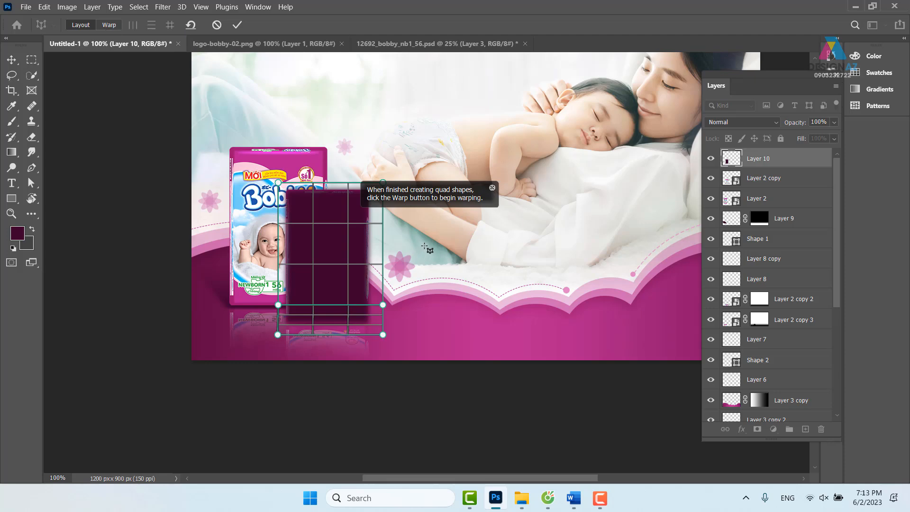
scroll(425, 247, up, 6)
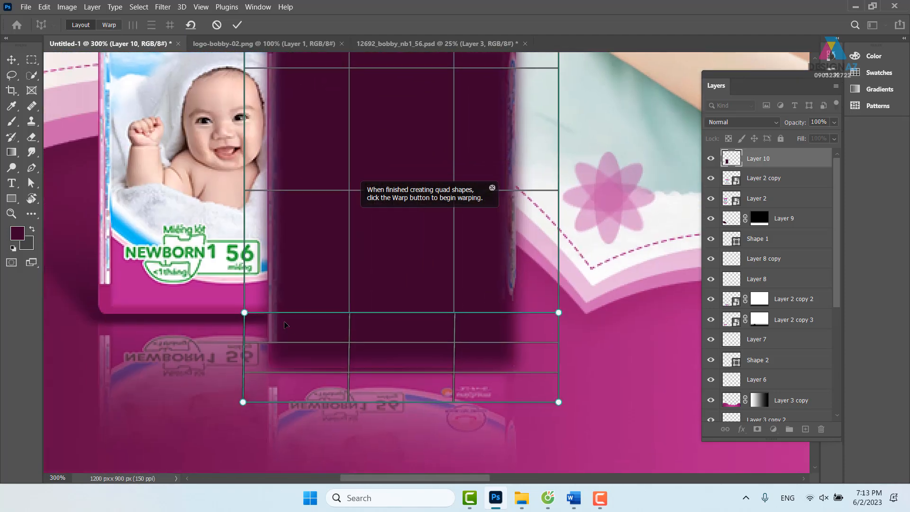
click(111, 26)
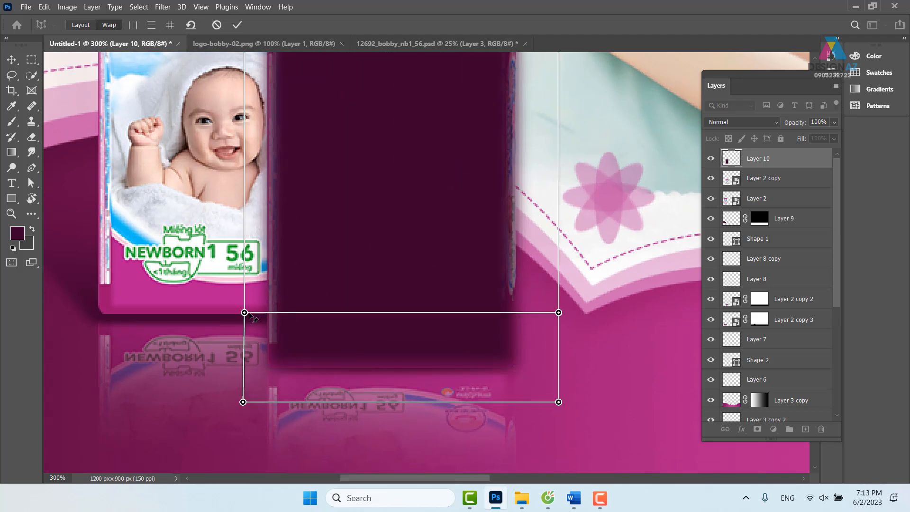
Step: Warp the dark shape's upper and middle corners to the left, lower its top edge, and place its layer behind the front pack
drag(244, 313, 199, 316)
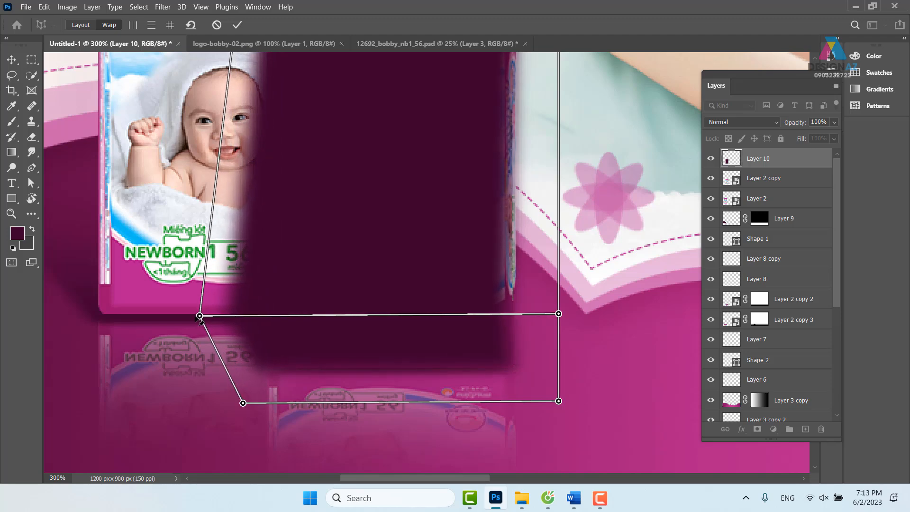
scroll(325, 205, up, 5)
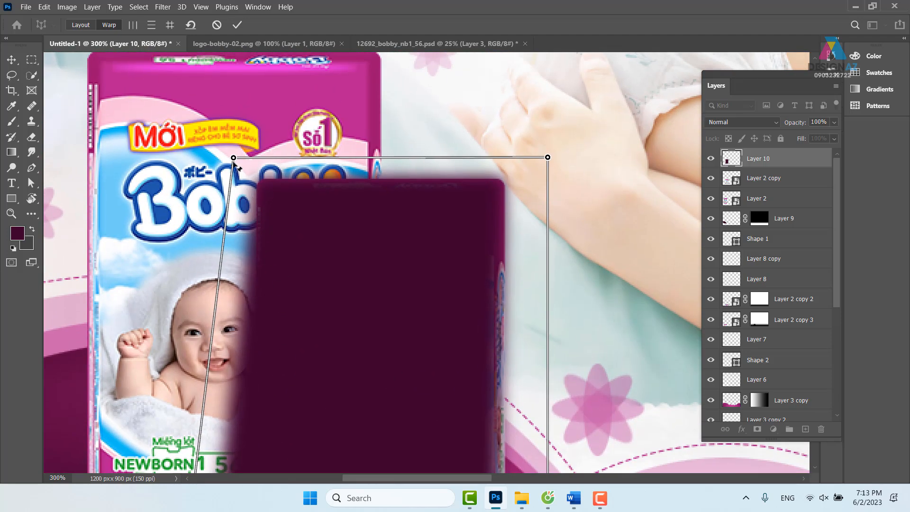
drag(232, 159, 200, 196)
drag(547, 158, 539, 196)
scroll(539, 203, down, 5)
drag(510, 339, 461, 337)
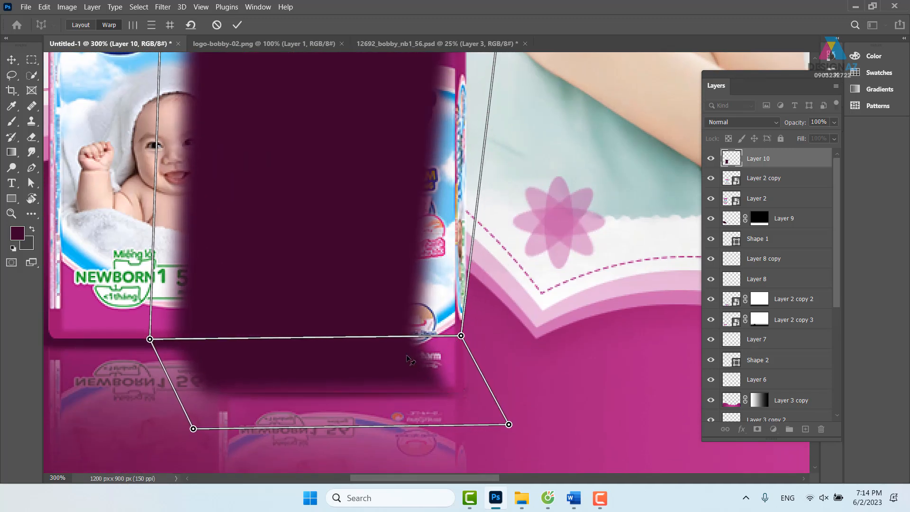
scroll(429, 243, up, 3)
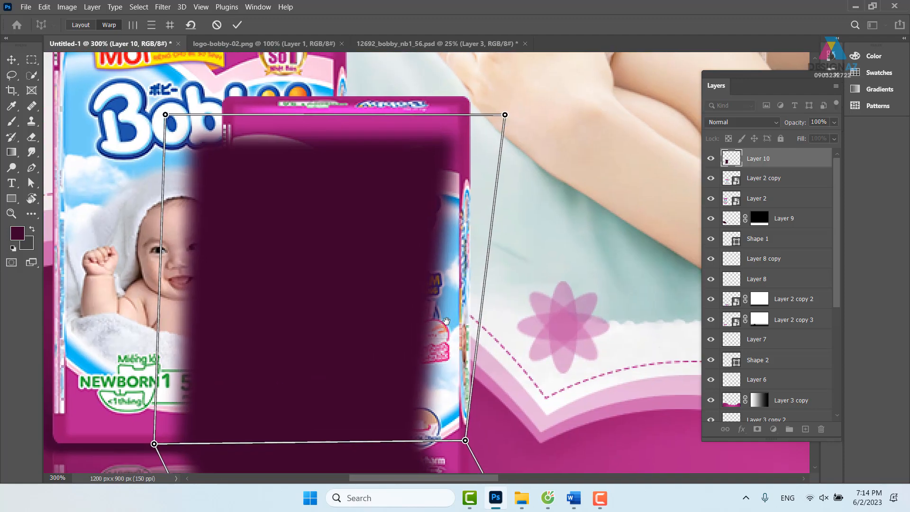
drag(505, 115, 474, 116)
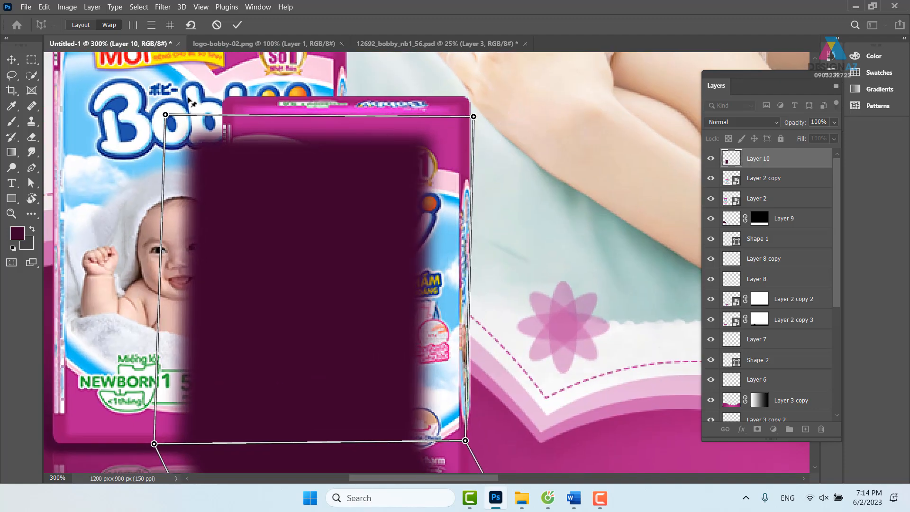
drag(165, 114, 143, 117)
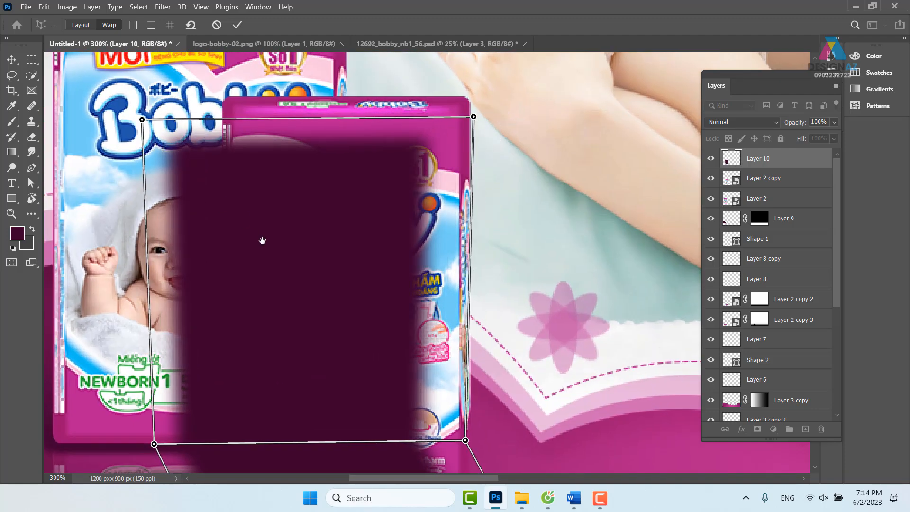
drag(238, 320, 265, 210)
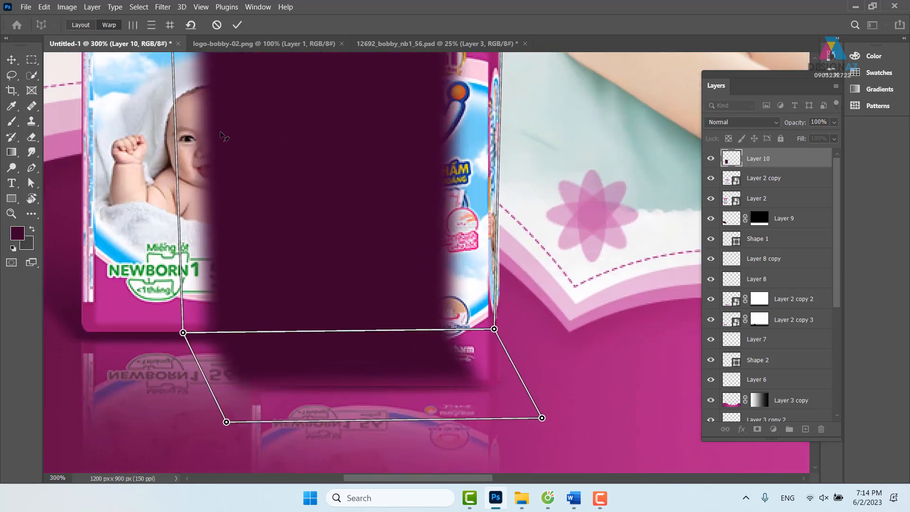
key(Return)
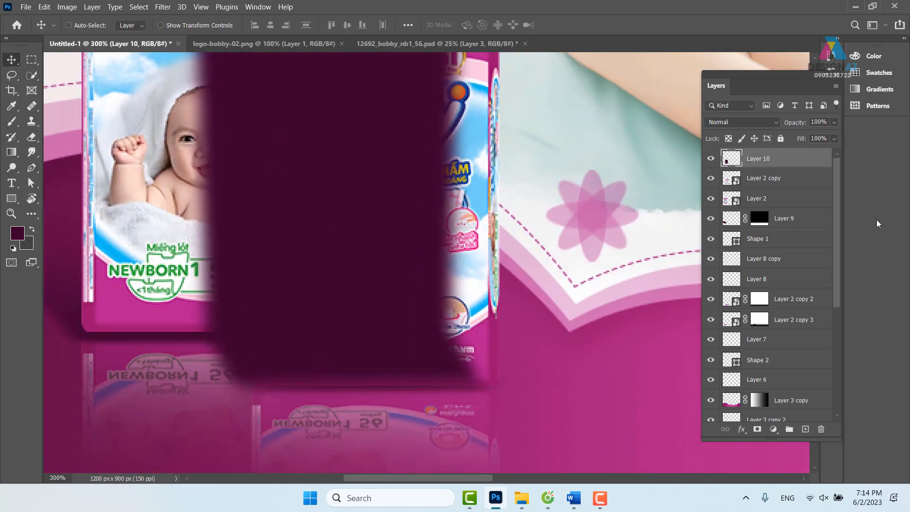
key(ctrl+bracketleft)
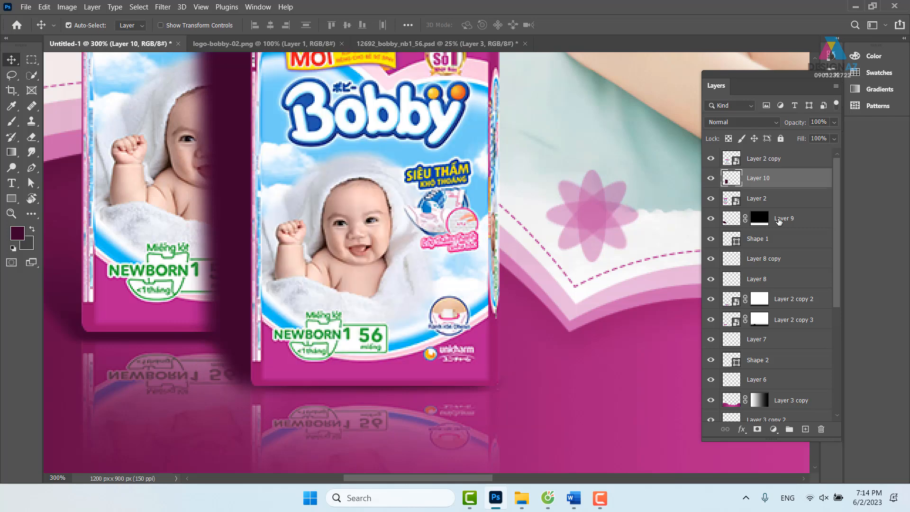
Step: Mask the front pack's shadow layer with a black-to-white gradient that fades the shadow upward from the pack's base
drag(443, 334, 525, 405)
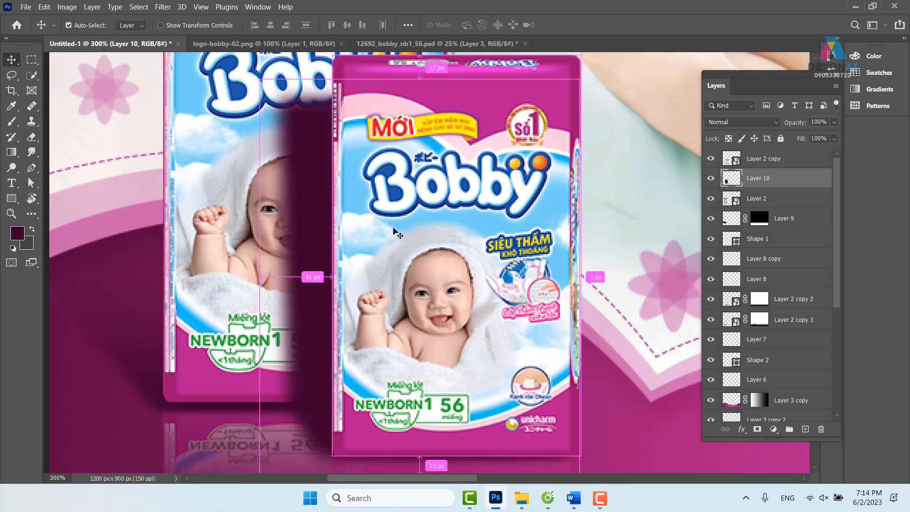
key(ctrl+minus)
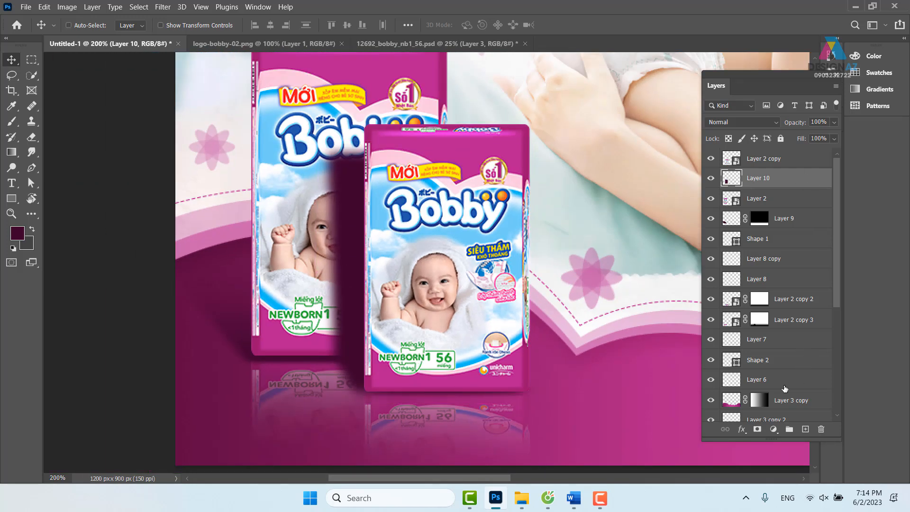
click(757, 429)
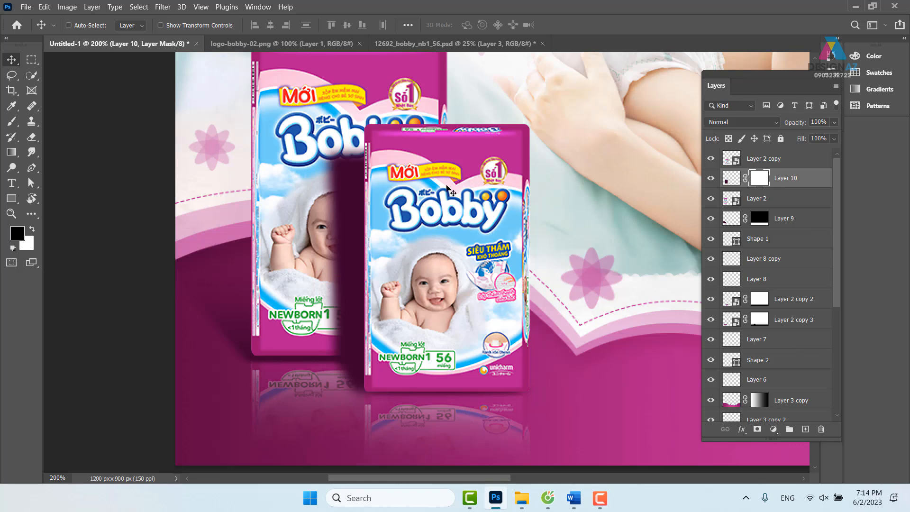
key(g)
drag(403, 398, 404, 223)
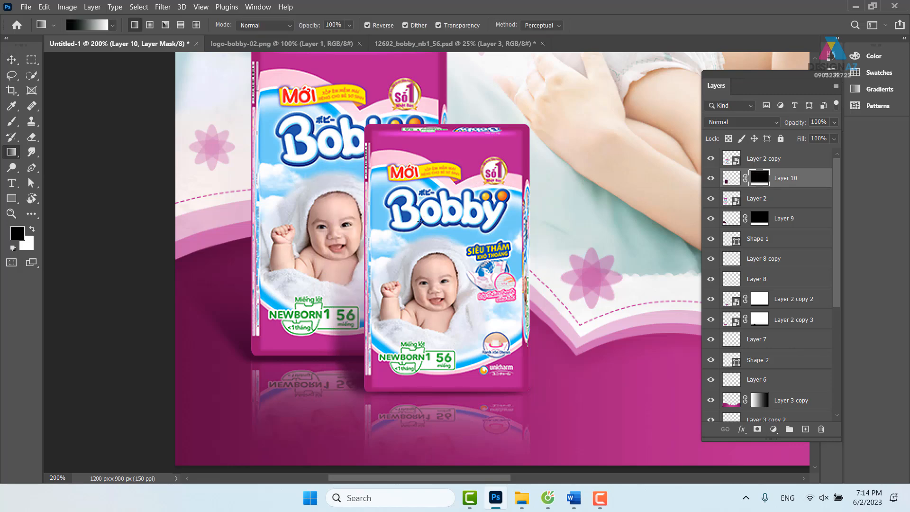
drag(403, 390, 404, 222)
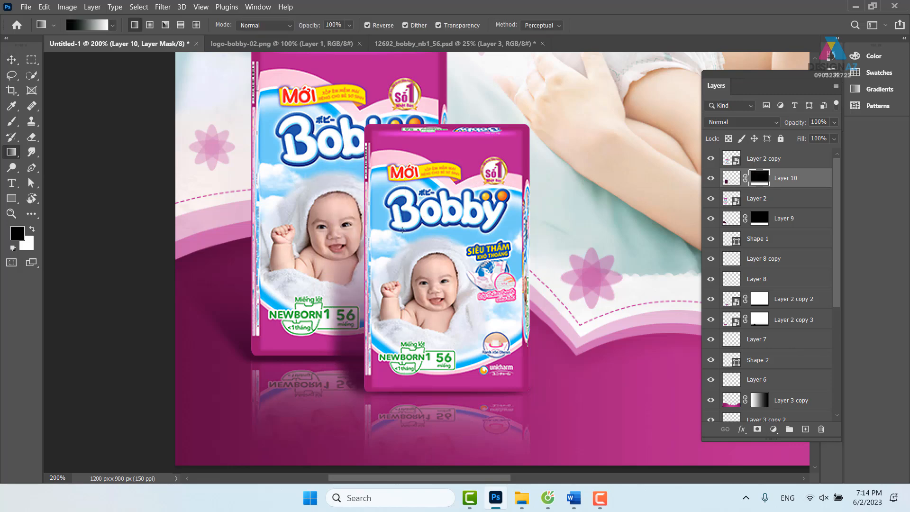
key(v)
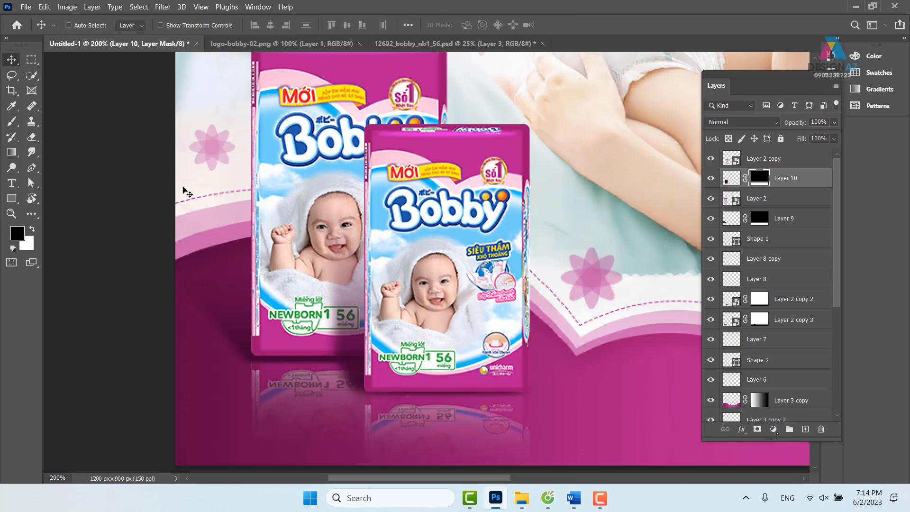
Step: Select the front pack's shadow layer and check both packs' shadows in the whole banner
right_click(353, 361)
click(403, 369)
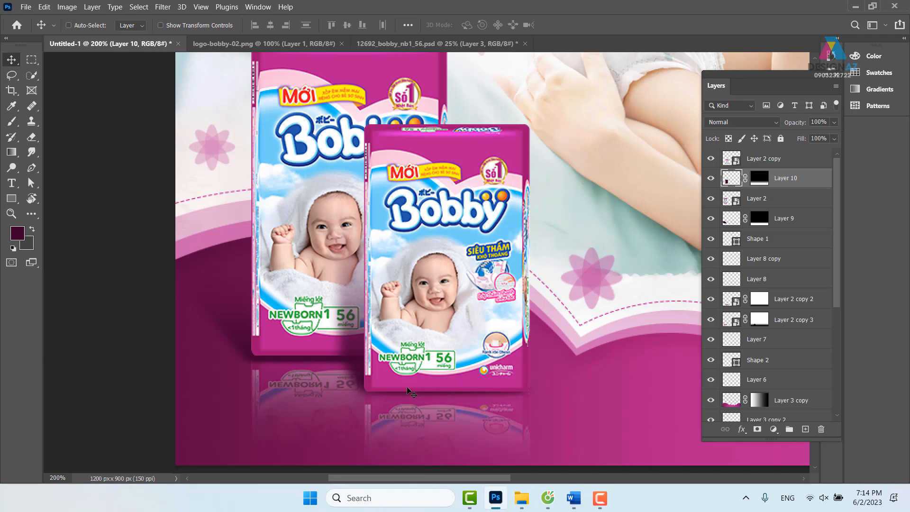
key(ctrl+minus)
key(ctrl+minus)
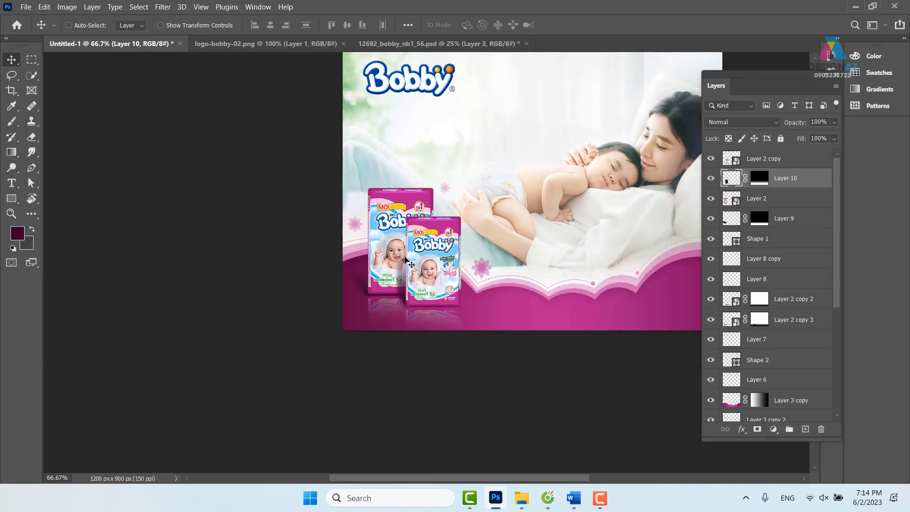
drag(503, 293, 414, 293)
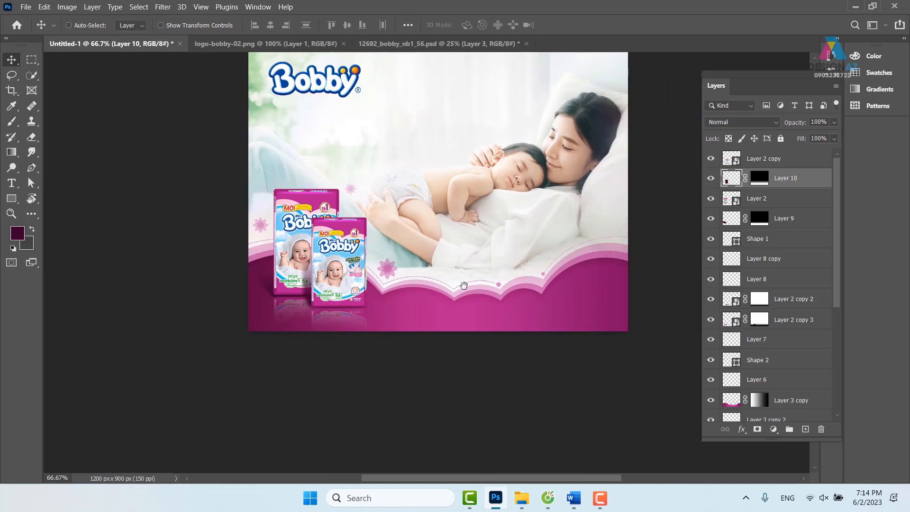
Step: Select the Bobby logo's layer and nudge the logo slightly to the right on the banner
drag(450, 247, 420, 287)
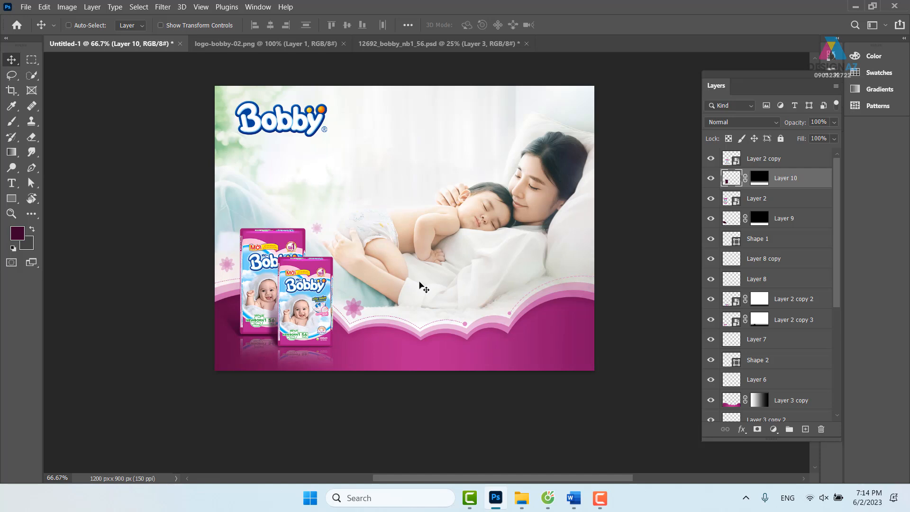
right_click(314, 129)
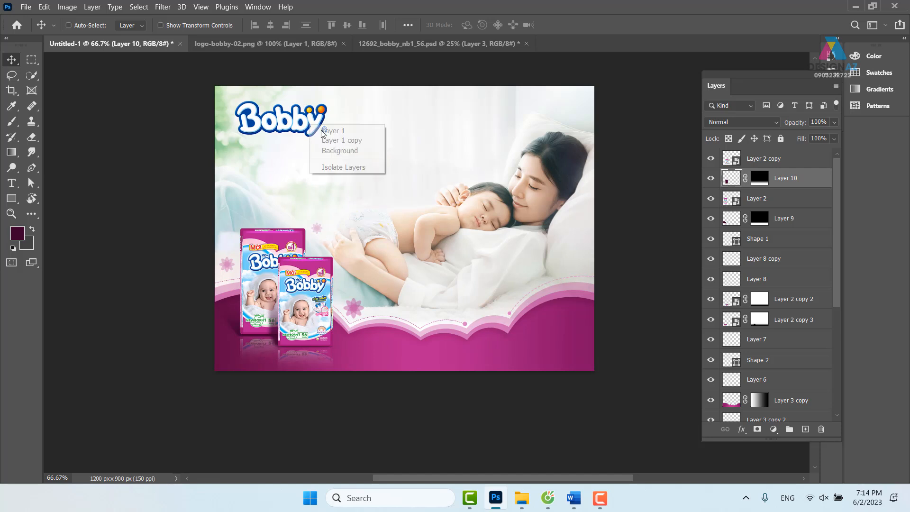
click(317, 130)
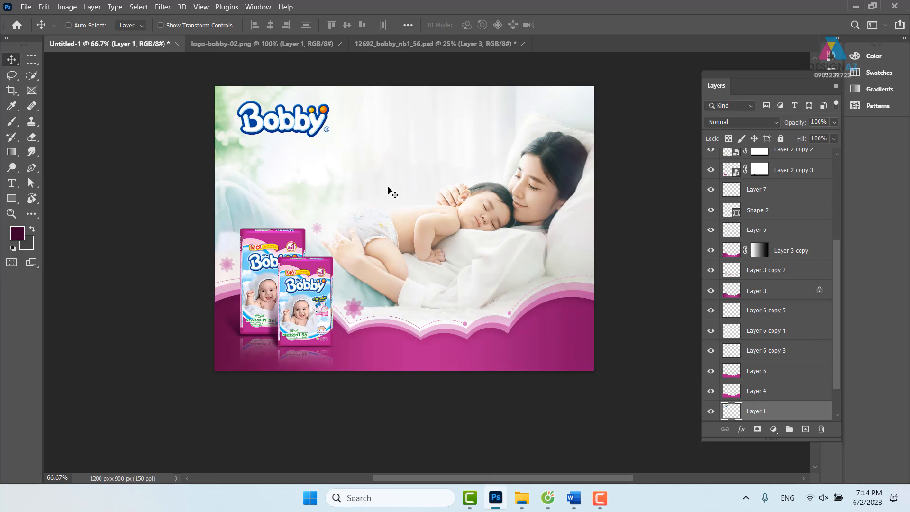
Step: Copy both slogan lines, "Giảm nhiệt siêu thâm" and "Khô thoáng đón hè", from the Word document and return to Photoshop
click(582, 502)
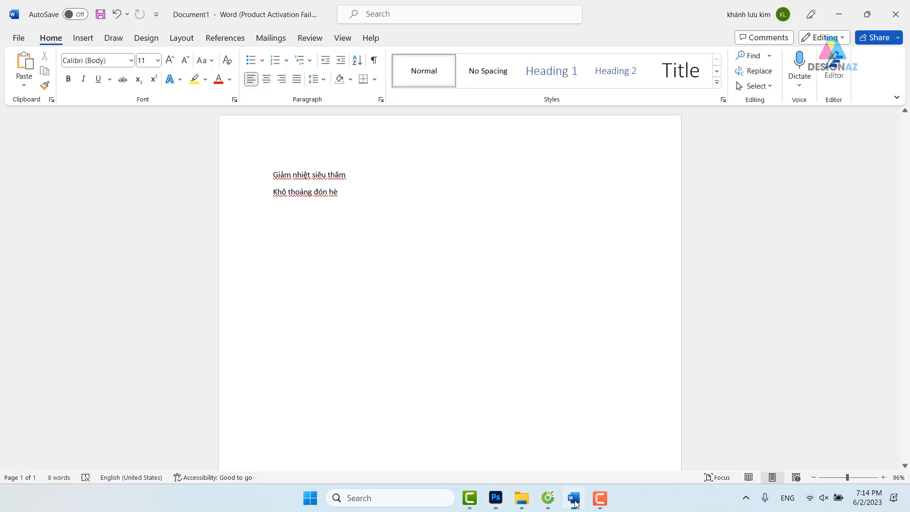
drag(273, 174, 420, 279)
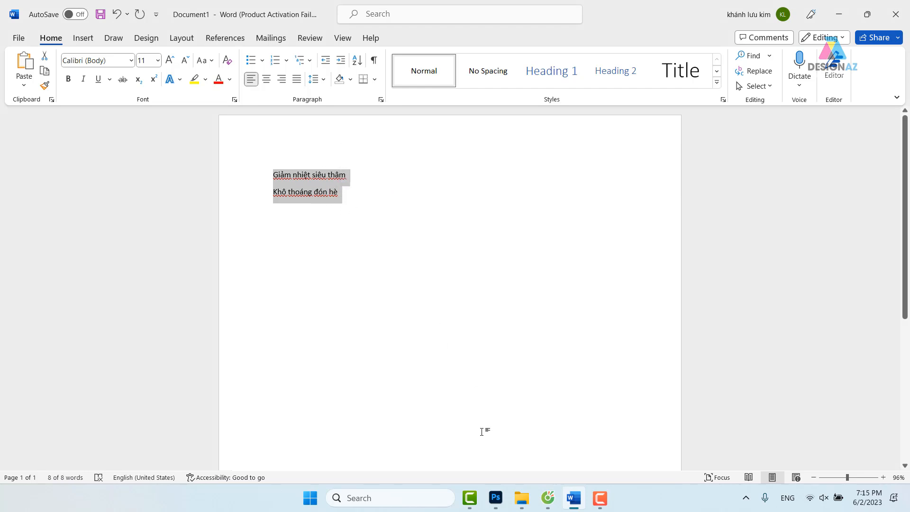
click(497, 503)
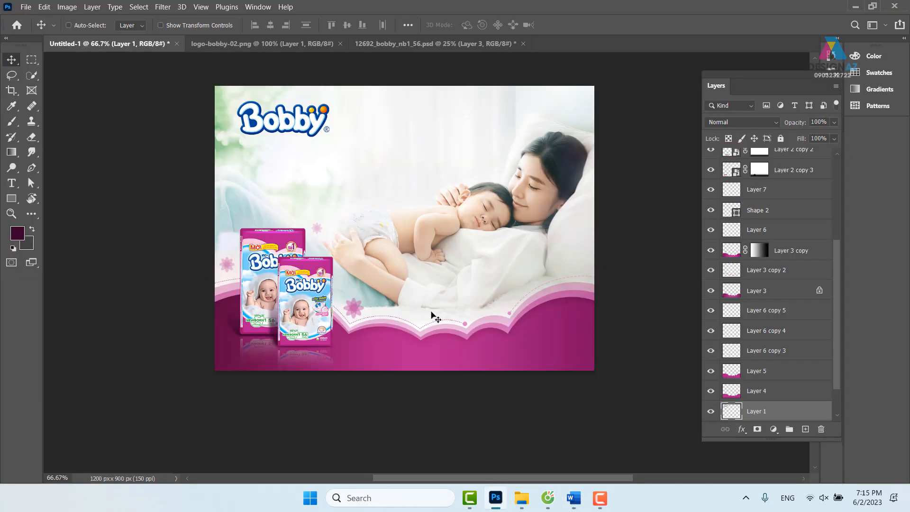
Step: Add the two copied slogan lines as a text layer below the logo and shift the text left
key(ctrl+plus)
drag(331, 152, 308, 198)
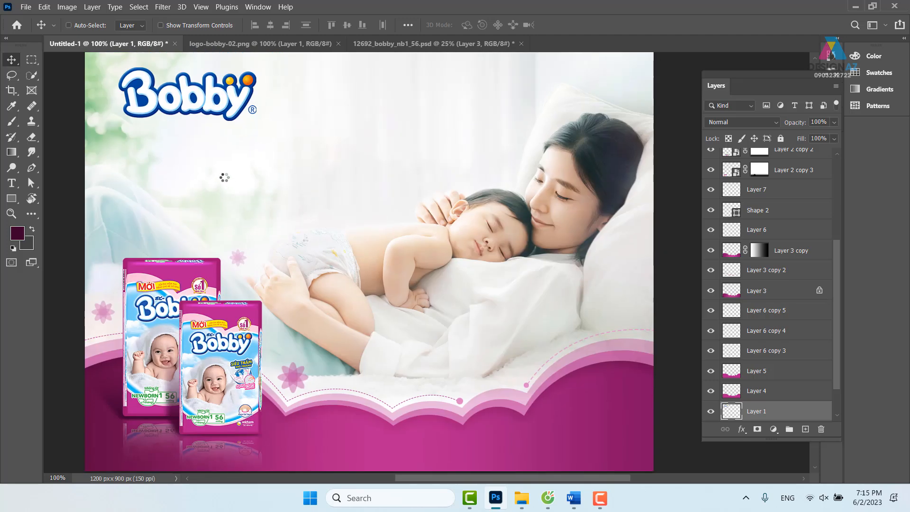
key(t)
click(231, 166)
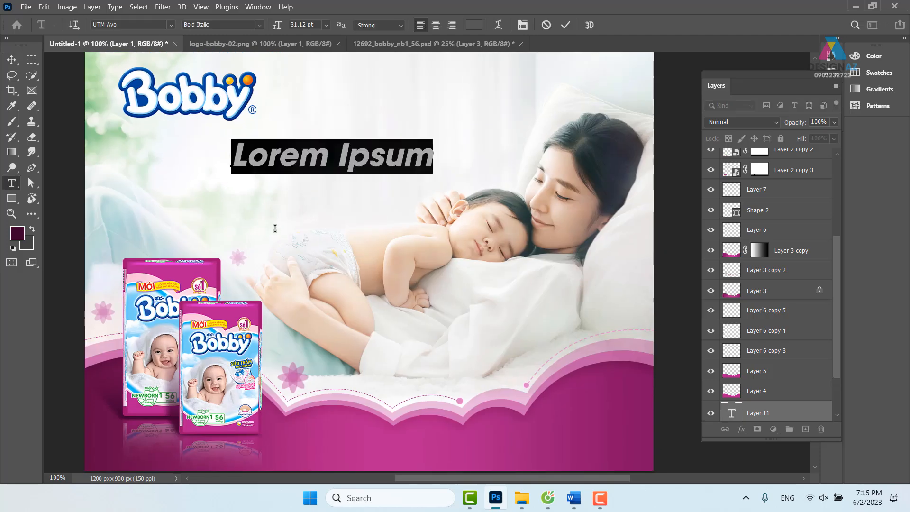
text(Giảm nhiệt siêu thấm Khô thoáng đón hè)
click(12, 59)
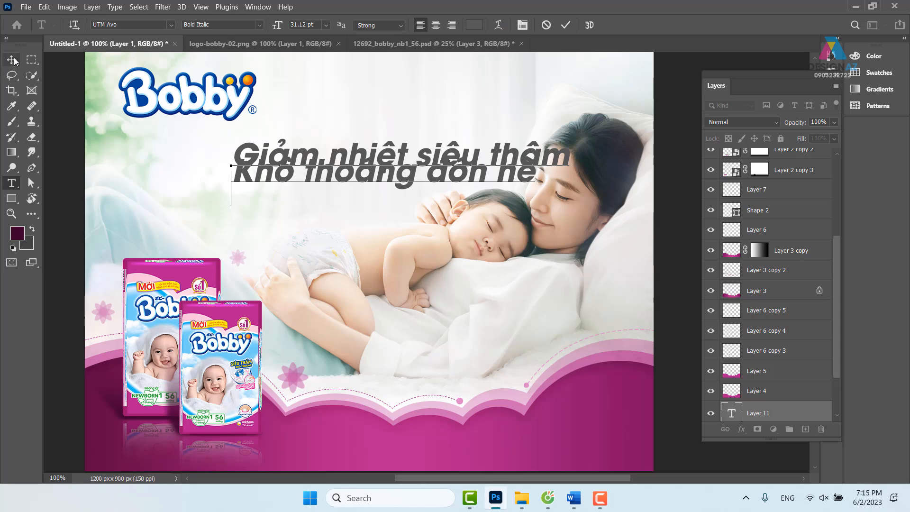
drag(328, 170, 252, 170)
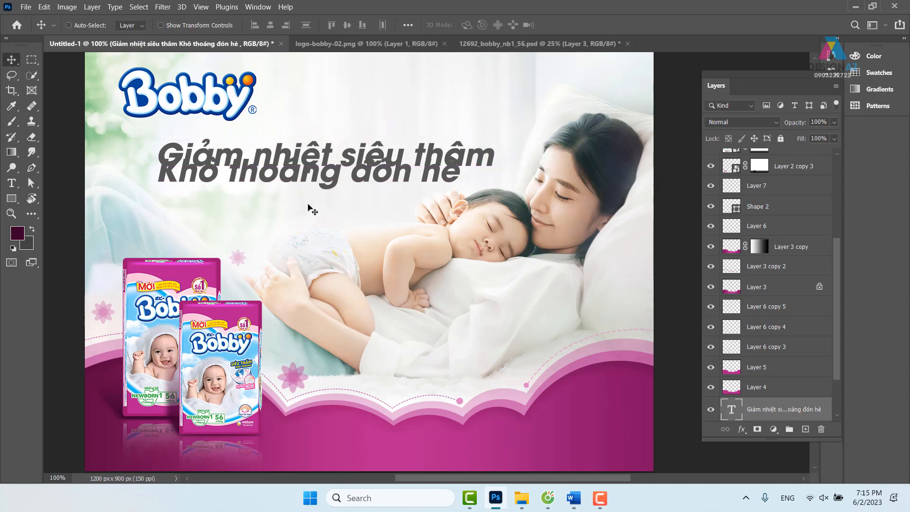
Step: Cut the line "Khô thoáng đón hè" out of the slogan text and move the remaining line slightly up and left
key(t)
click(165, 172)
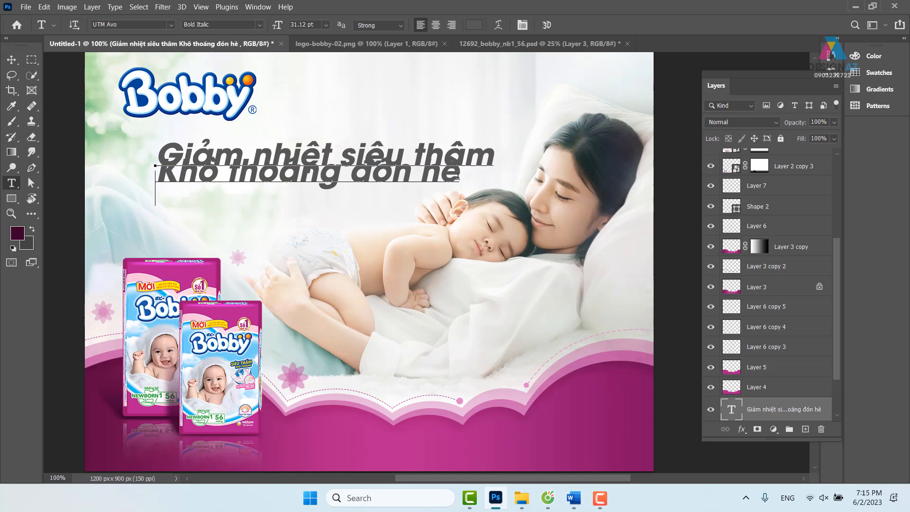
drag(459, 177, 255, 166)
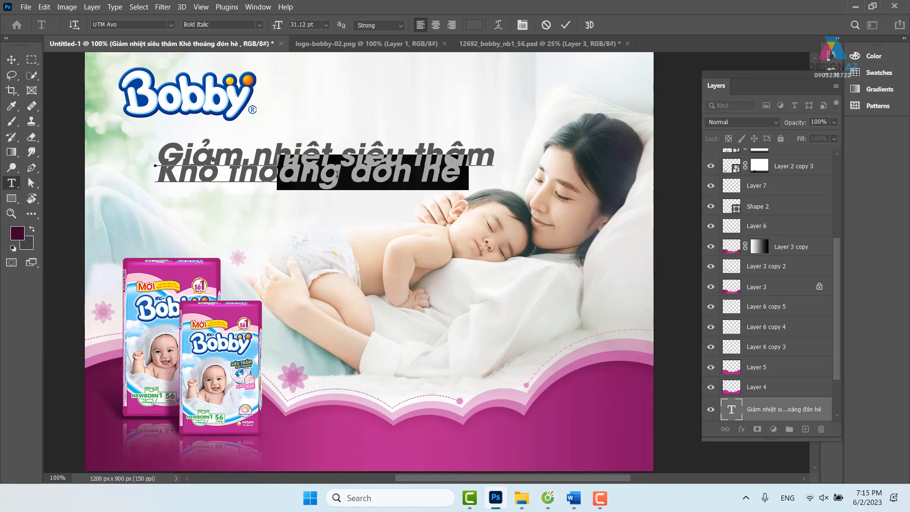
click(441, 180)
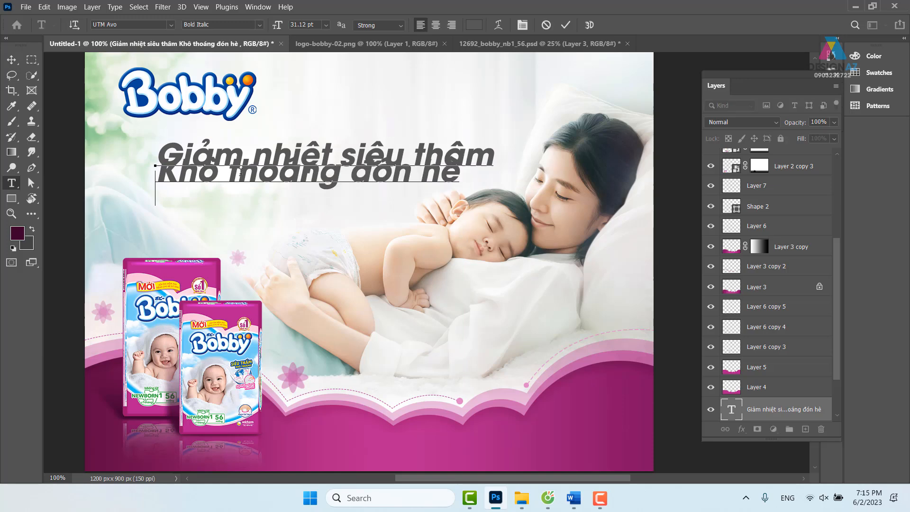
drag(455, 170, 106, 163)
key(ctrl+c)
key(BackSpace)
key(ctrl+Return)
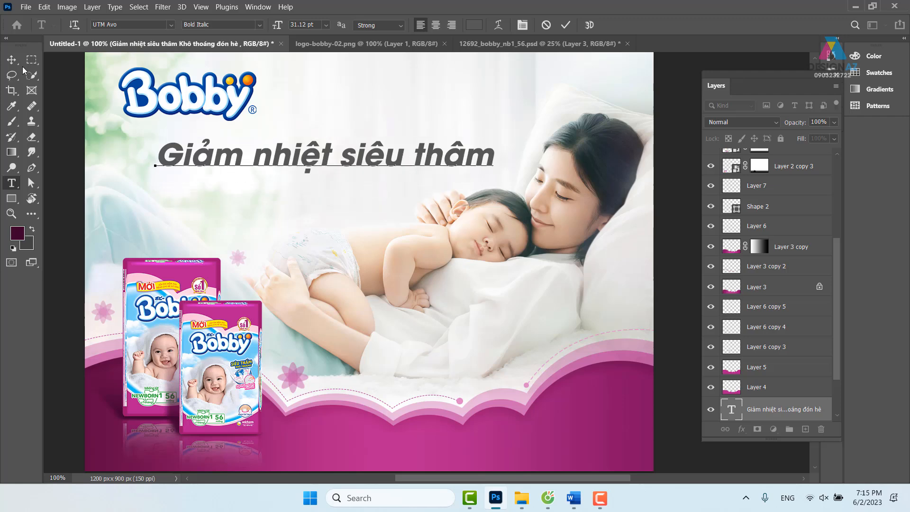
key(v)
drag(330, 161, 318, 158)
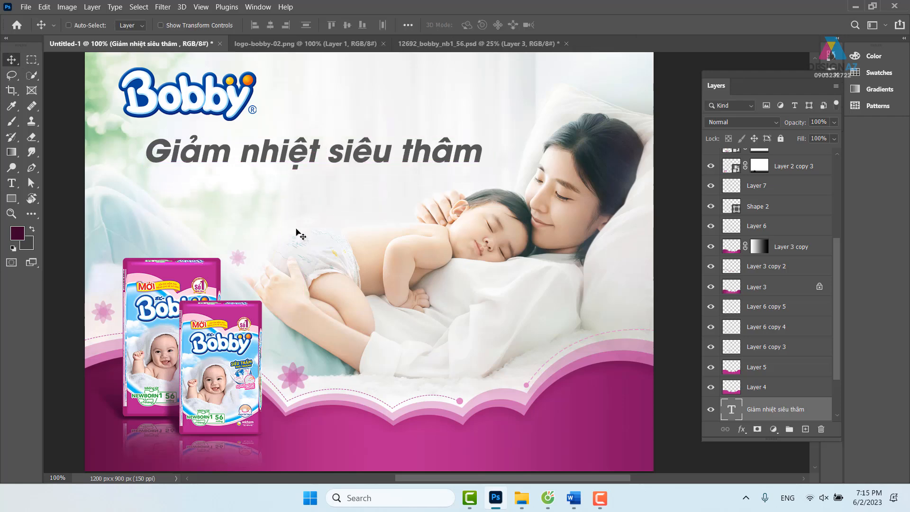
Step: Paste "Khô thoáng đón hè" as a separate text layer and place it just beneath the first slogan line
key(t)
click(234, 212)
key(ctrl+v)
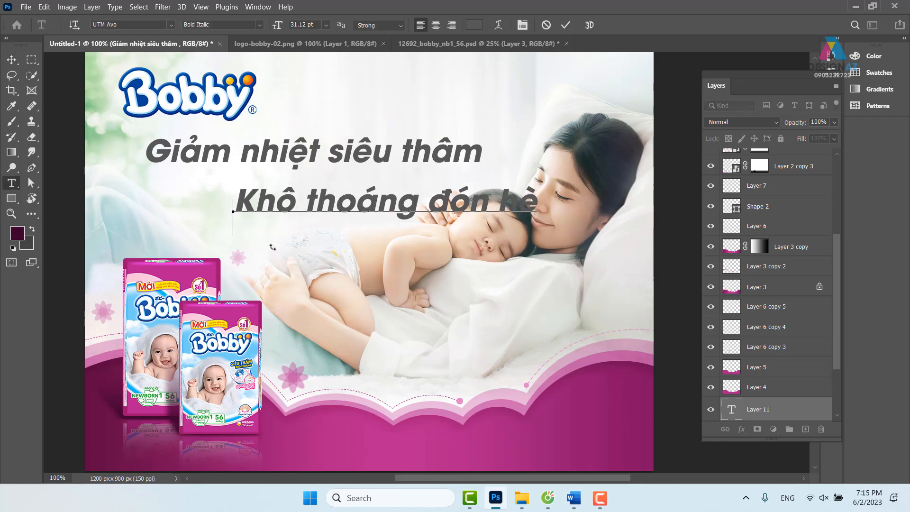
click(12, 60)
drag(368, 201, 299, 192)
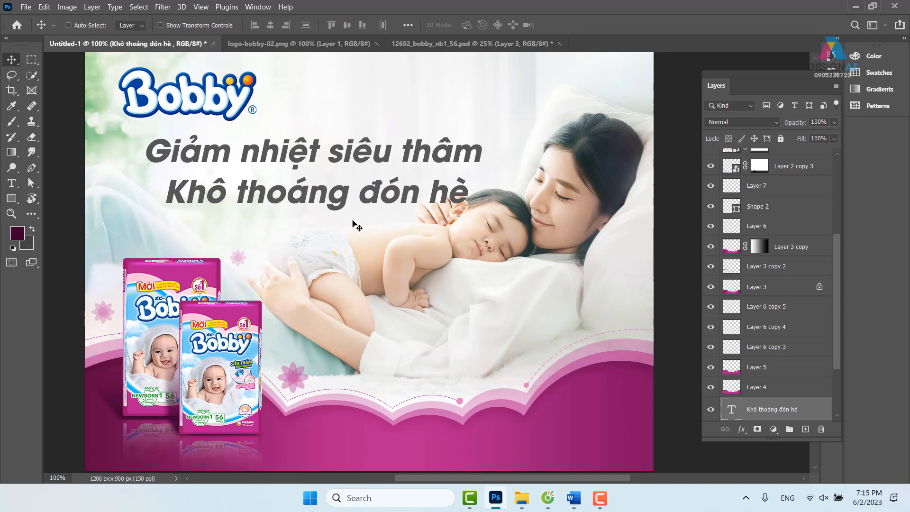
key(t)
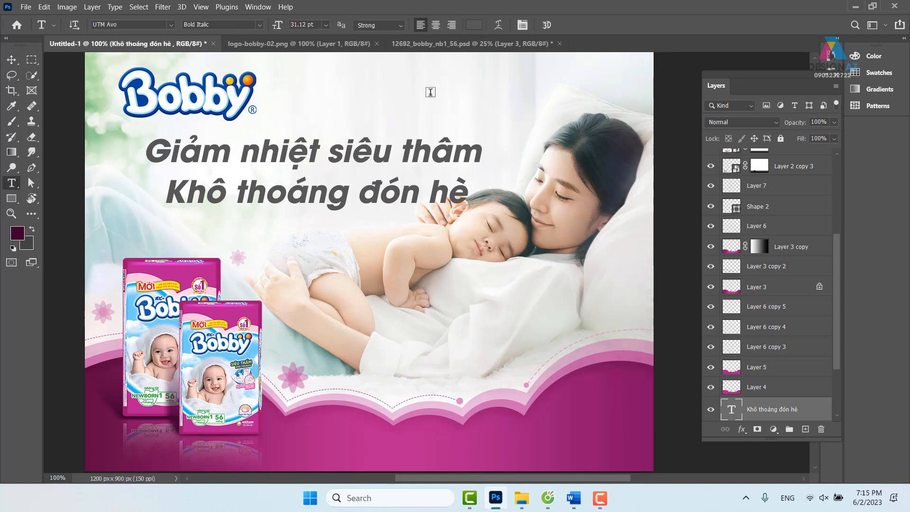
click(391, 25)
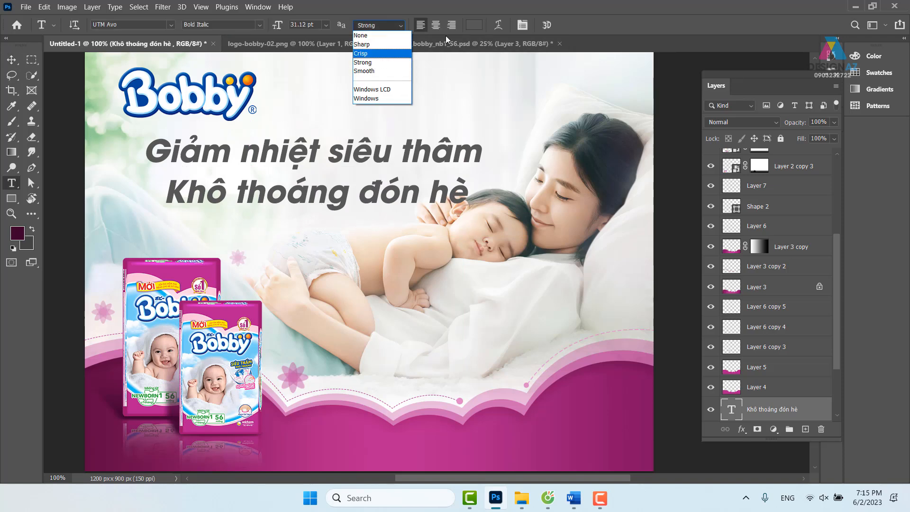
click(623, 8)
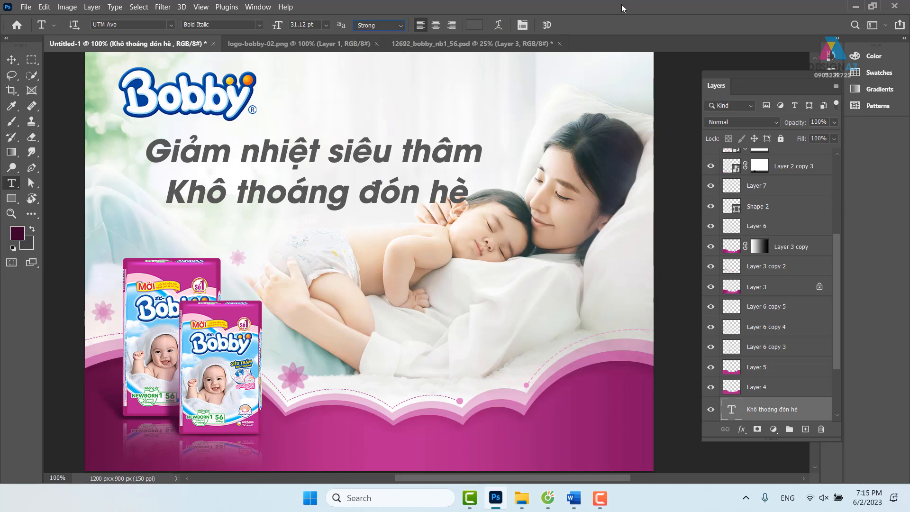
click(14, 61)
Step: Try anti-aliasing None on the "Khô thoáng đón hè" text and inspect its letter edges up close
key(t)
click(401, 26)
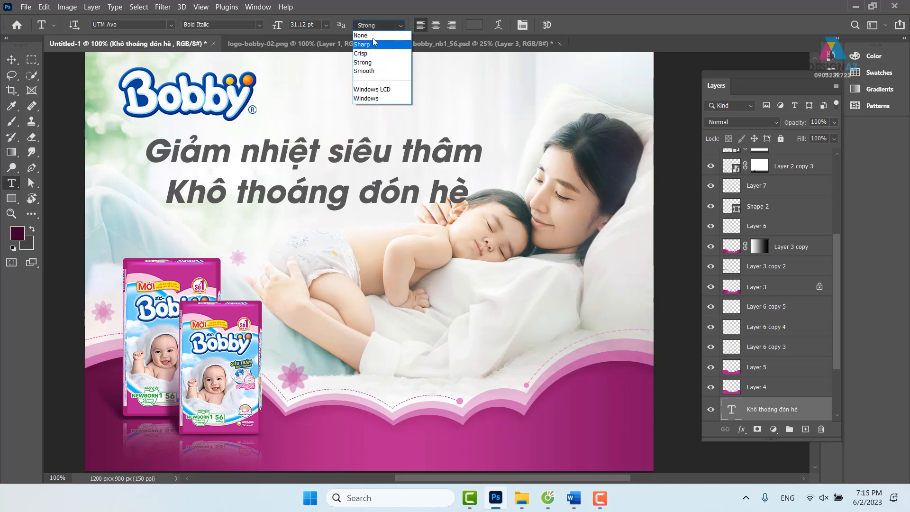
click(363, 35)
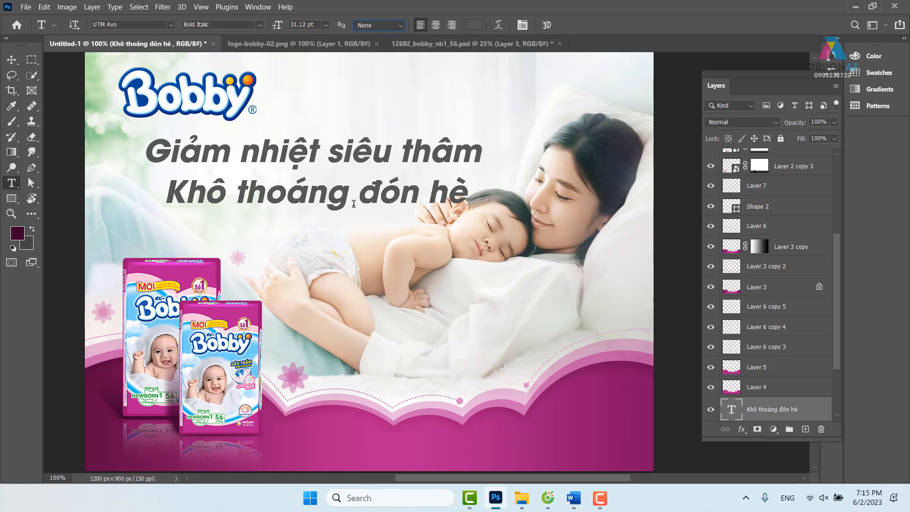
key(ctrl+plus)
key(ctrl+plus)
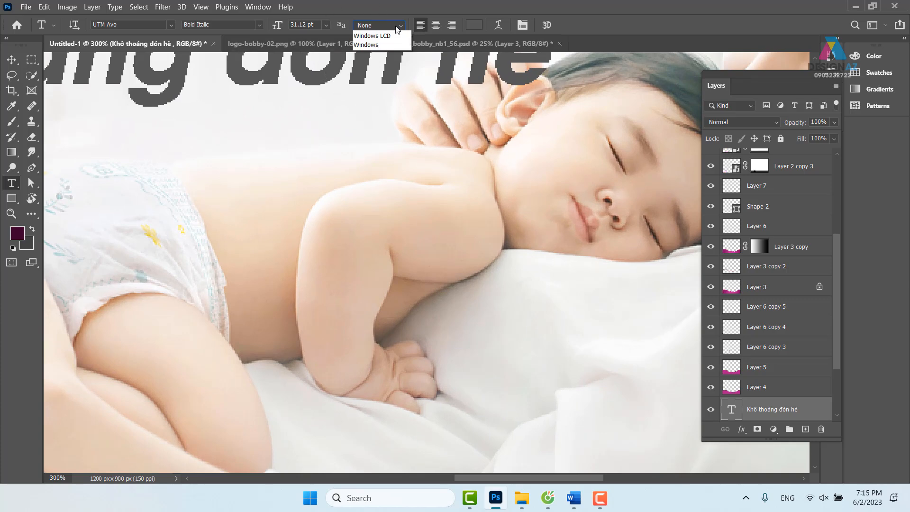
Step: Set the anti-aliasing of the "Khô thoáng đón hè" text to Sharp
click(390, 44)
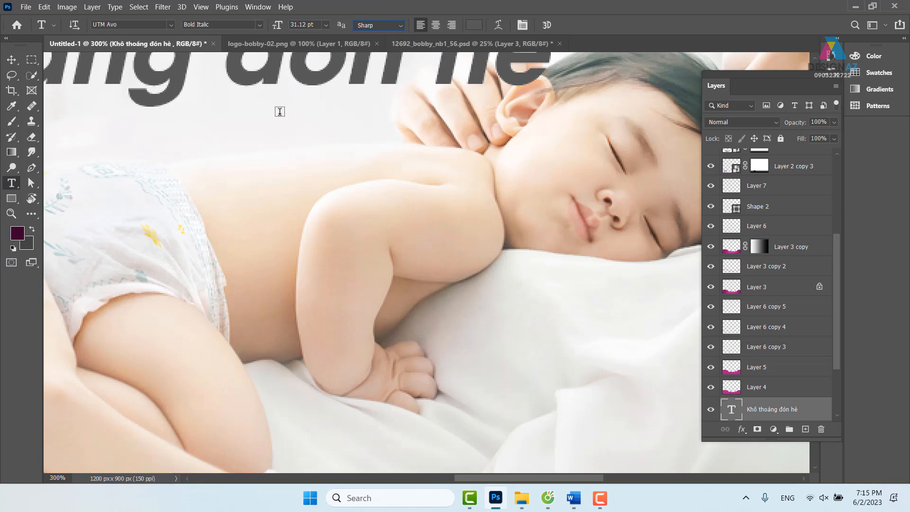
click(11, 60)
key(ctrl+minus)
key(ctrl+minus)
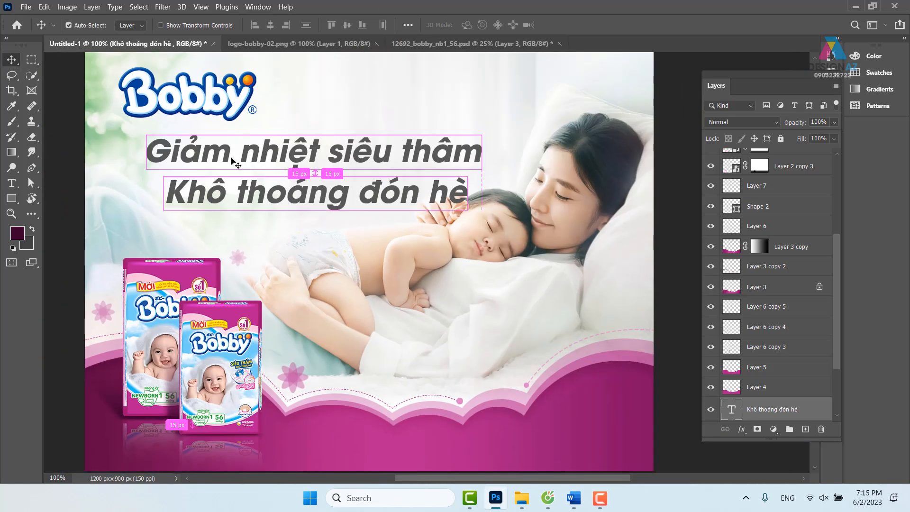
Step: Change the font style of the "Khô thoáng đón hè" line to UTM Avo Regular
key(t)
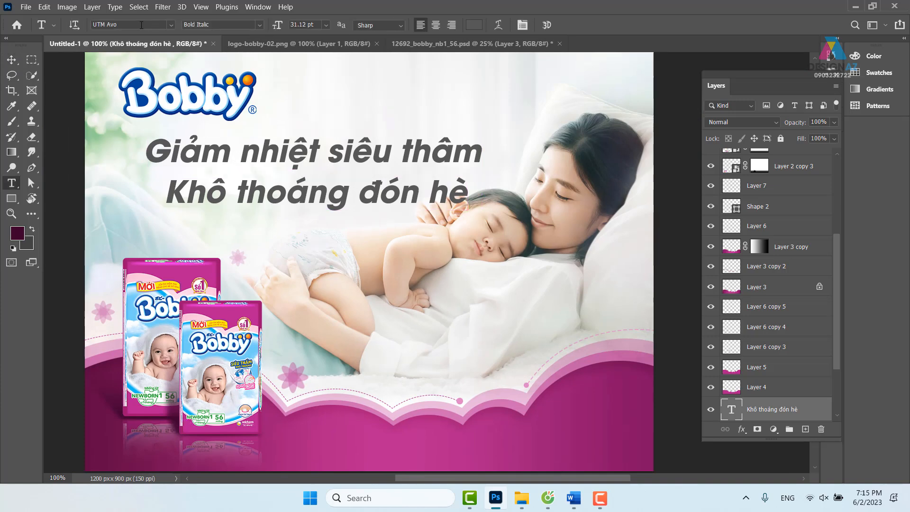
click(139, 24)
click(260, 24)
click(194, 33)
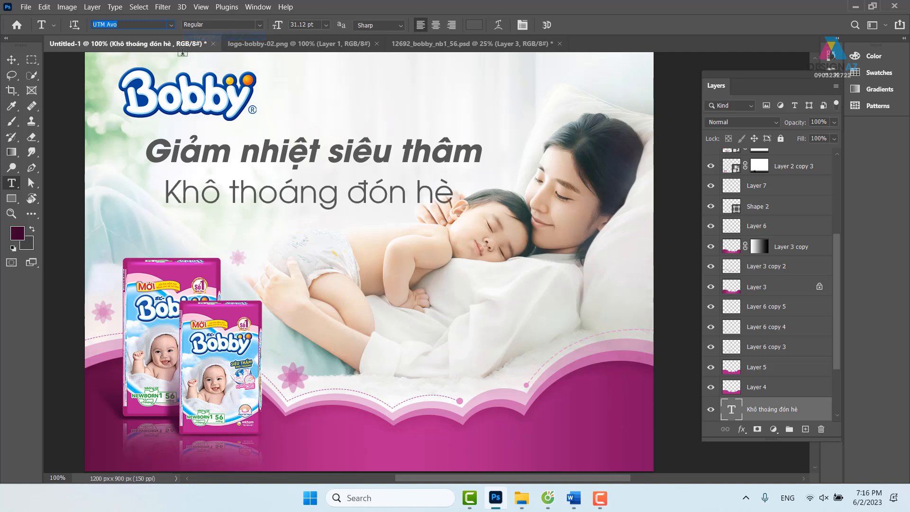
click(140, 27)
click(11, 59)
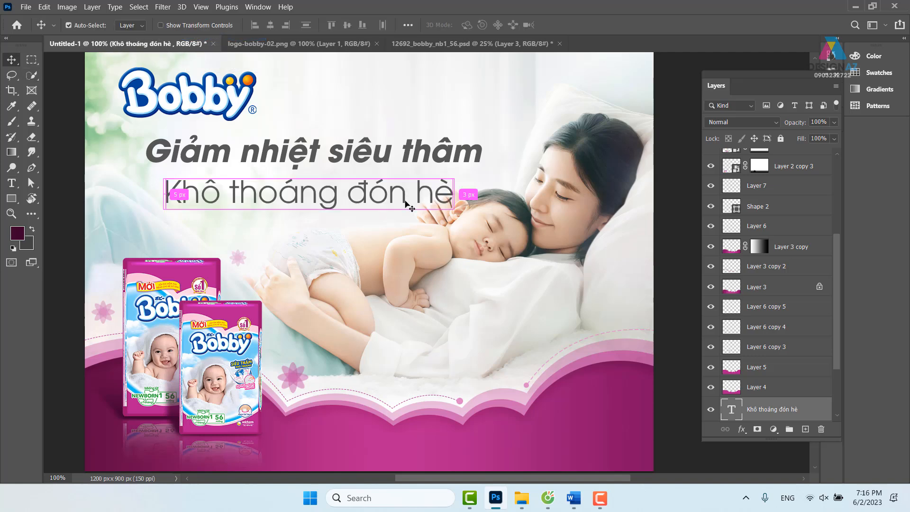
Step: Scale the "Khô thoáng đón hè" line to about 77% and center it beneath the first slogan line
key(ctrl+t)
drag(458, 177, 388, 189)
drag(290, 201, 315, 210)
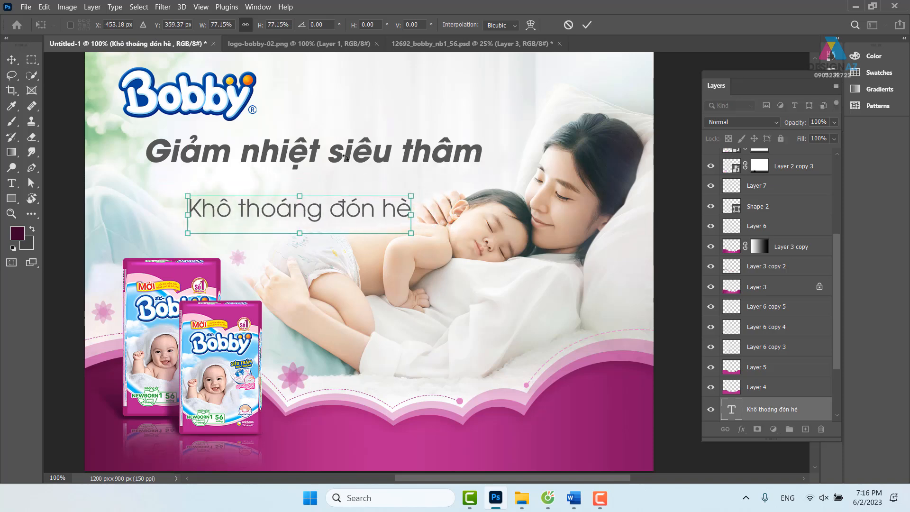
key(Return)
Step: Select the "Giảm nhiệt siêu thâm" line and move it down closer to the second slogan line
right_click(359, 152)
click(380, 157)
drag(351, 162, 343, 177)
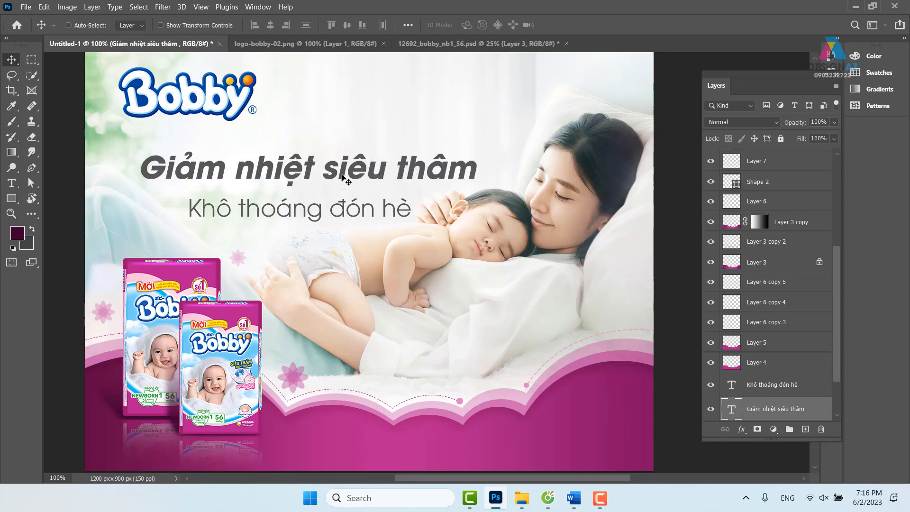
Step: Try alternative fonts on the "Giảm nhiệt siêu thâm" line, including Gasthony Signature, Aachen Bold and Satista
key(t)
click(132, 26)
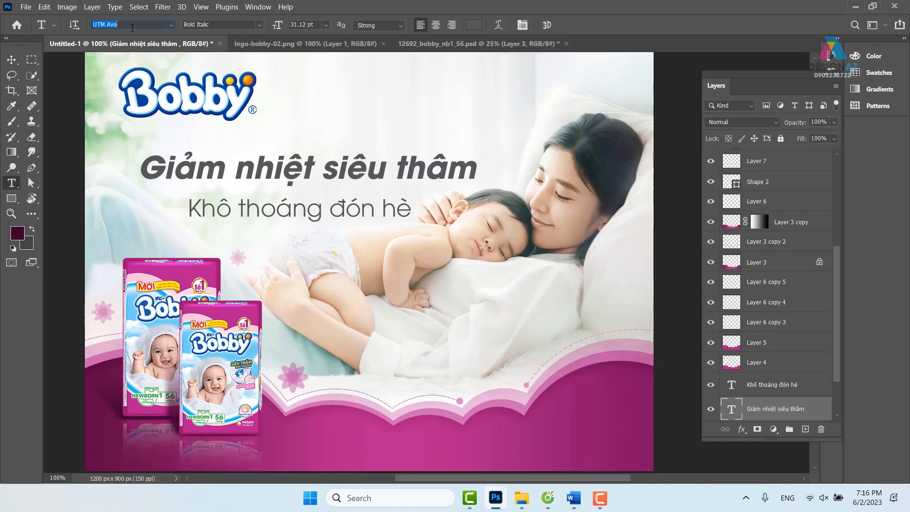
key(Down)
key(Down)
key(Down)
key(Down)
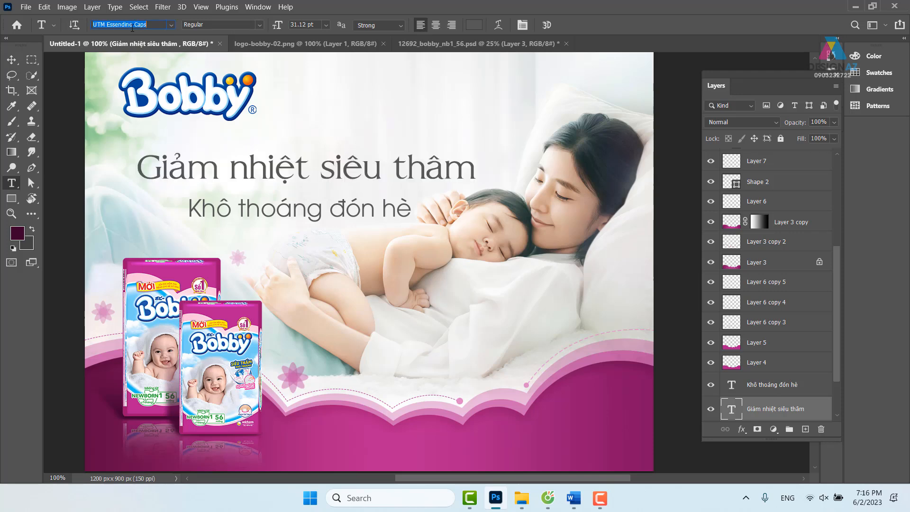
key(Down)
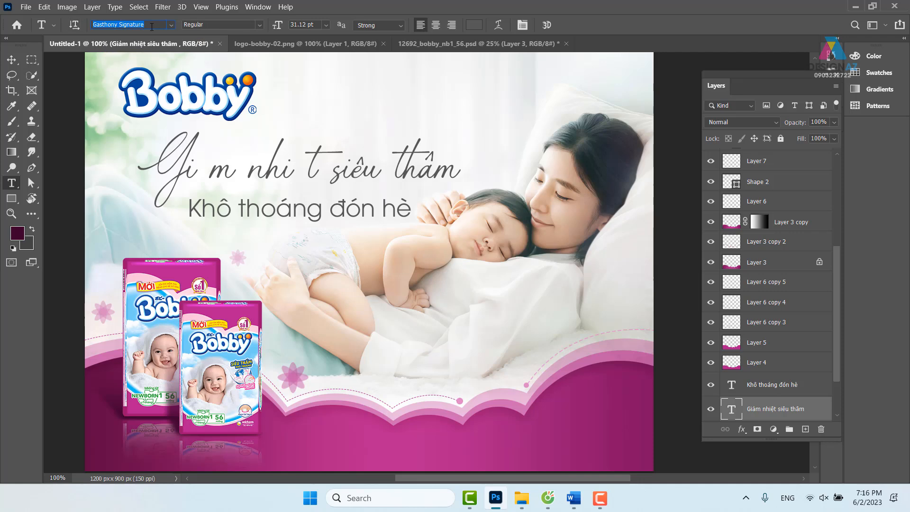
key(Down)
key(Down)
key(Down)
key(Down)
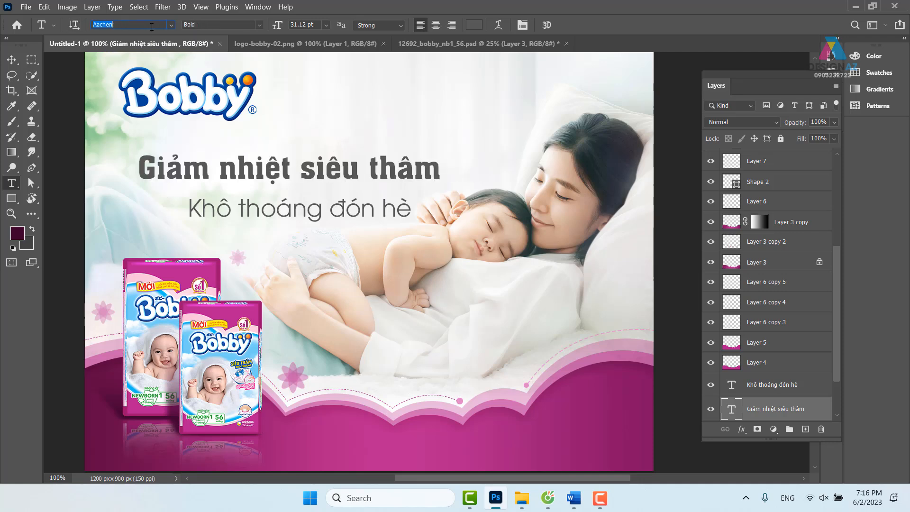
key(Down)
key(Down)
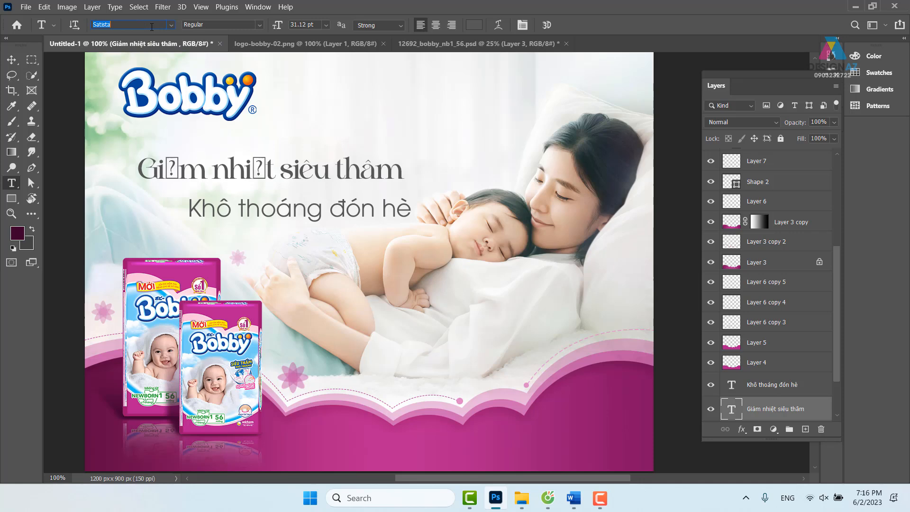
Step: Filter the fonts by "utm" and apply UTM A&S Graceland Regular to the "Giảm nhiệt siêu thâm" line
text(utm)
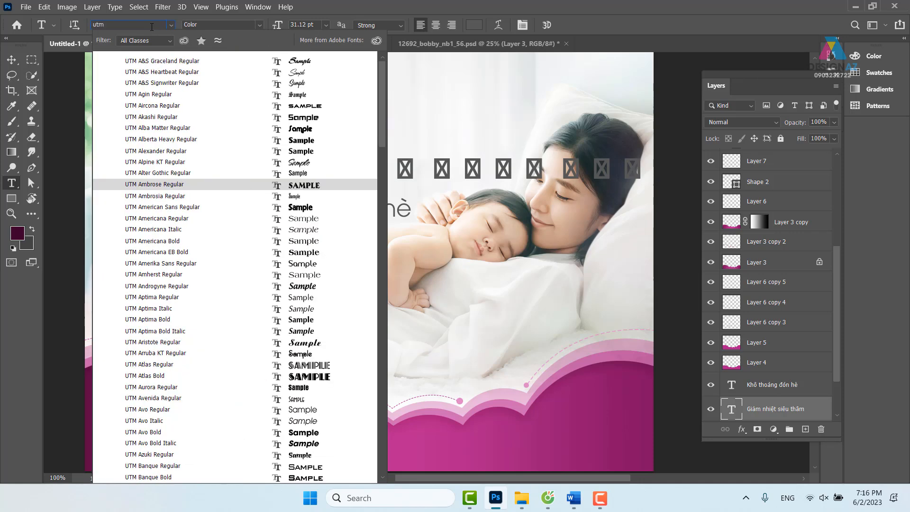
key(Return)
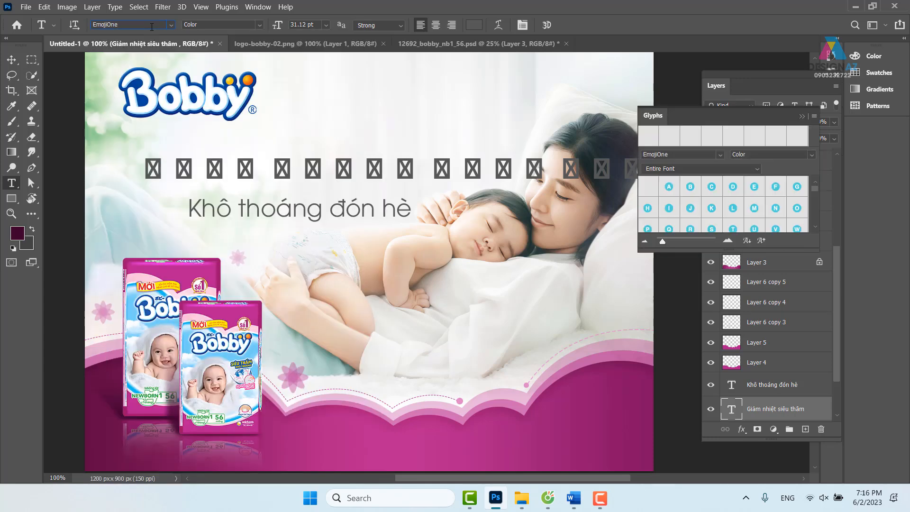
click(12, 59)
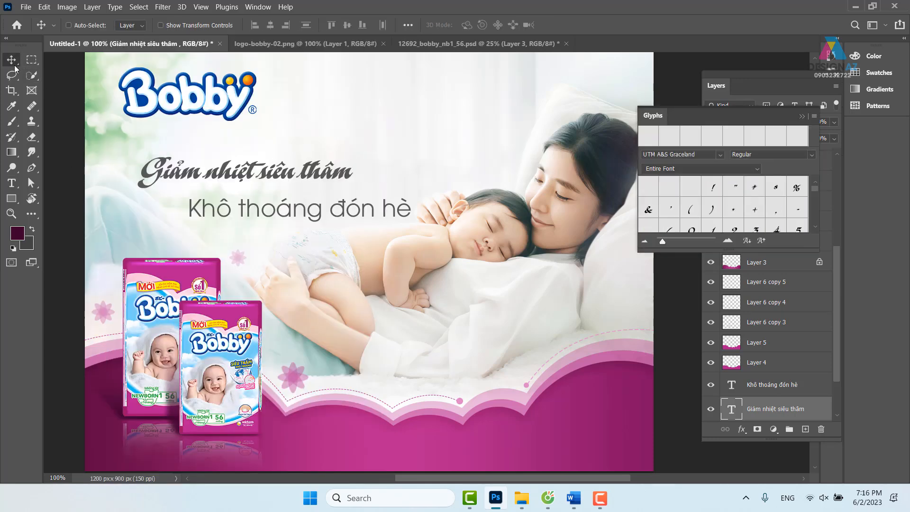
Step: Set the "Giảm nhiệt siêu thâm" line in Fz BelovedScript and nudge it slightly up and to the right
key(t)
click(149, 24)
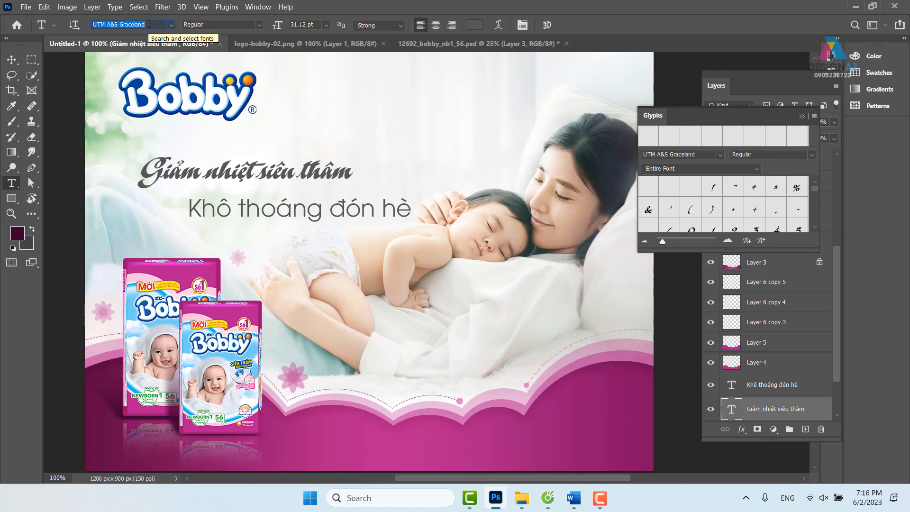
key(Down)
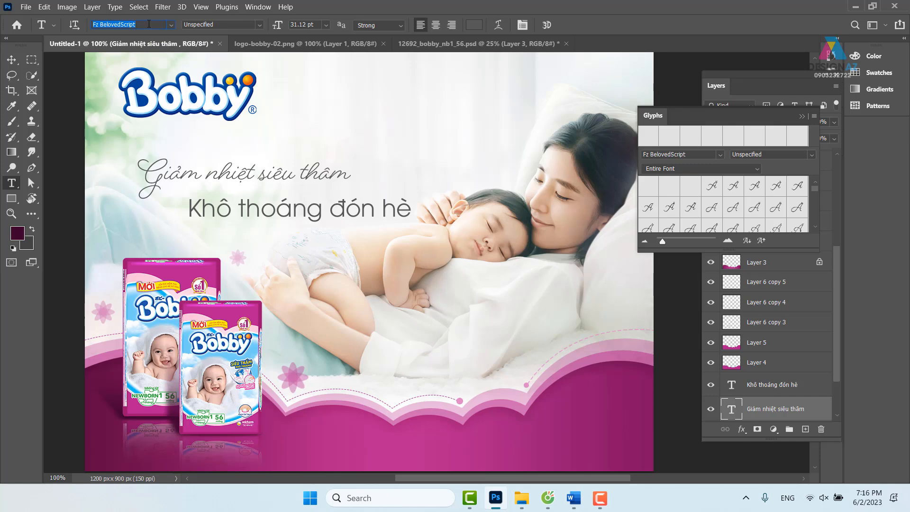
click(12, 60)
right_click(266, 176)
click(283, 184)
drag(275, 184, 280, 181)
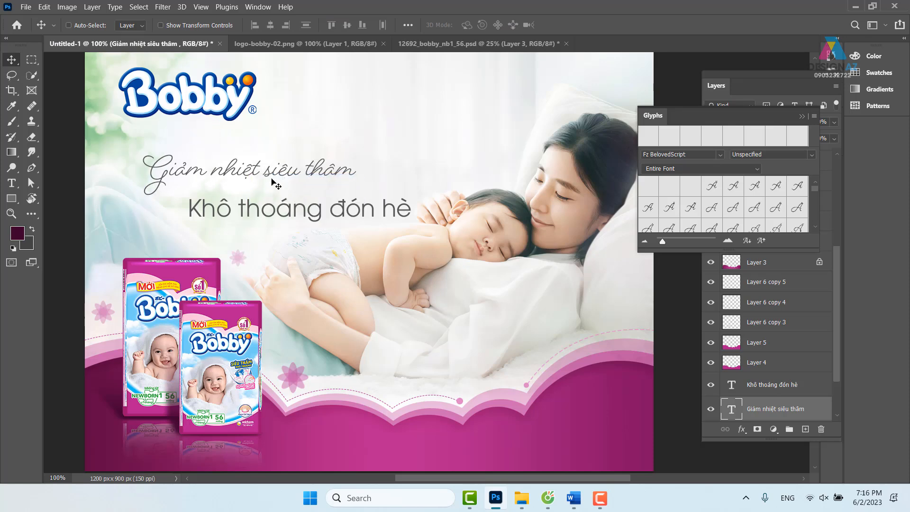
Step: Copy the first slogan line's font name, Fz BelovedScript, and open the font setting of the "Khô thoáng đón hè" line for editing
key(t)
click(142, 24)
key(ctrl+c)
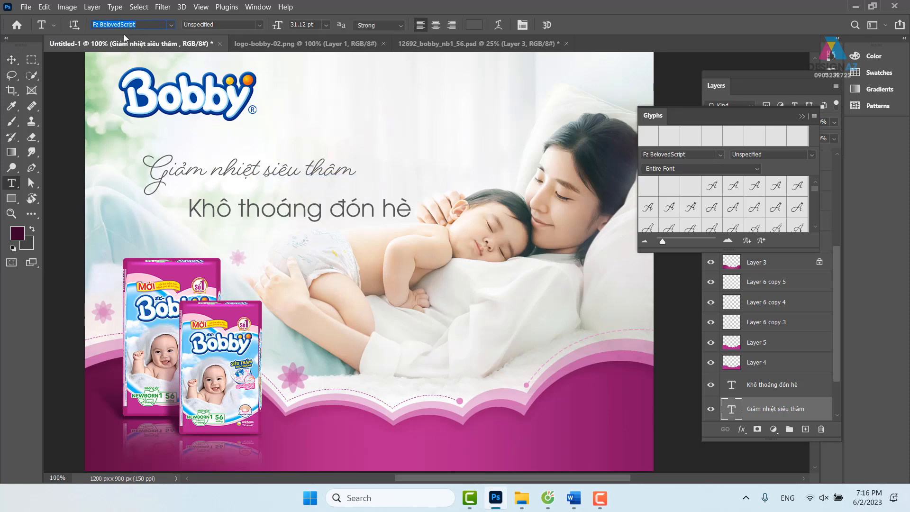
key(v)
right_click(310, 210)
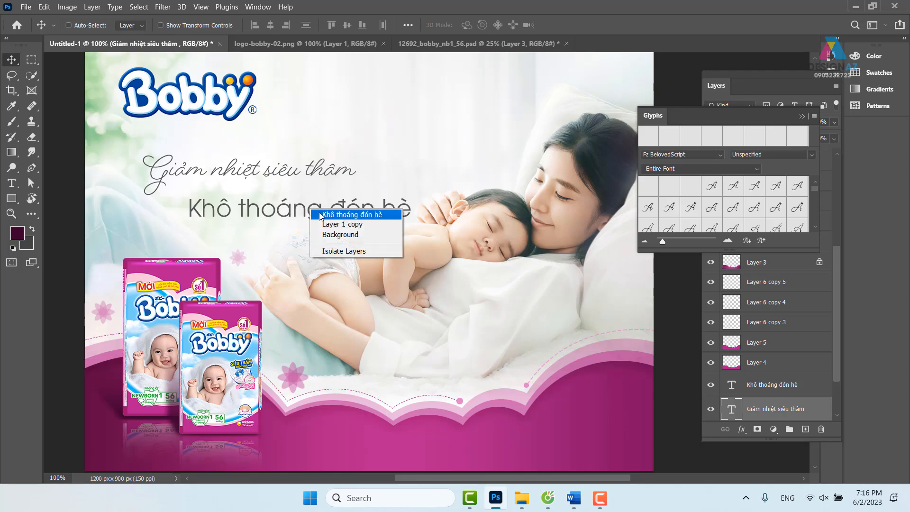
click(323, 214)
key(t)
click(132, 25)
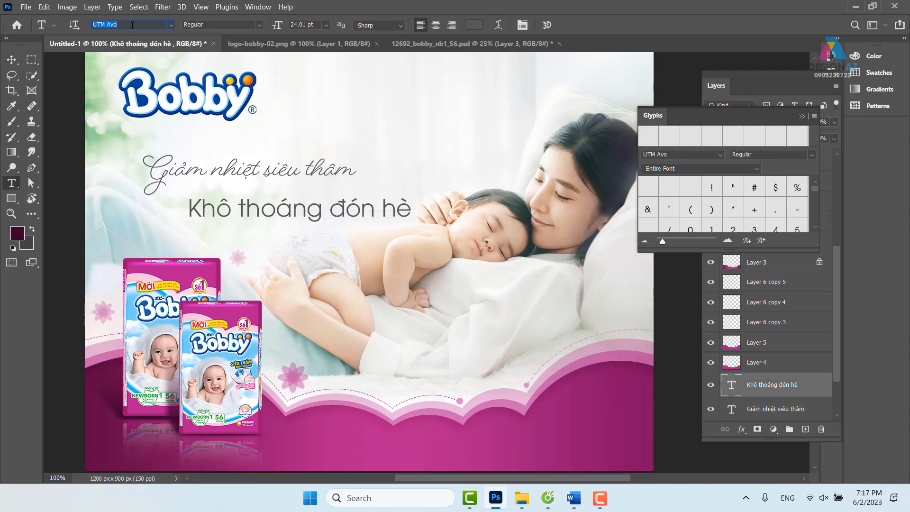
Step: Set the font of the "Khô thoáng đón hè" text to Fz BelovedScript and move the text slightly down and right
key(ctrl+v)
key(Return)
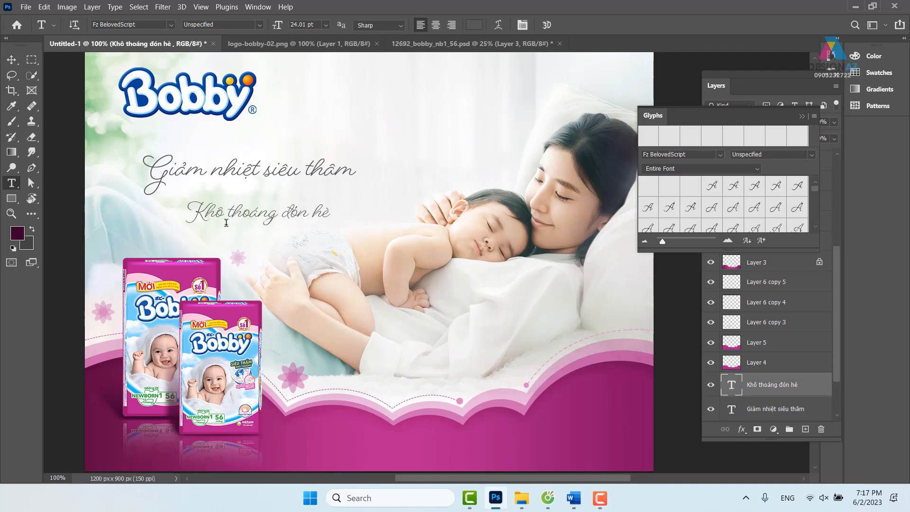
click(11, 59)
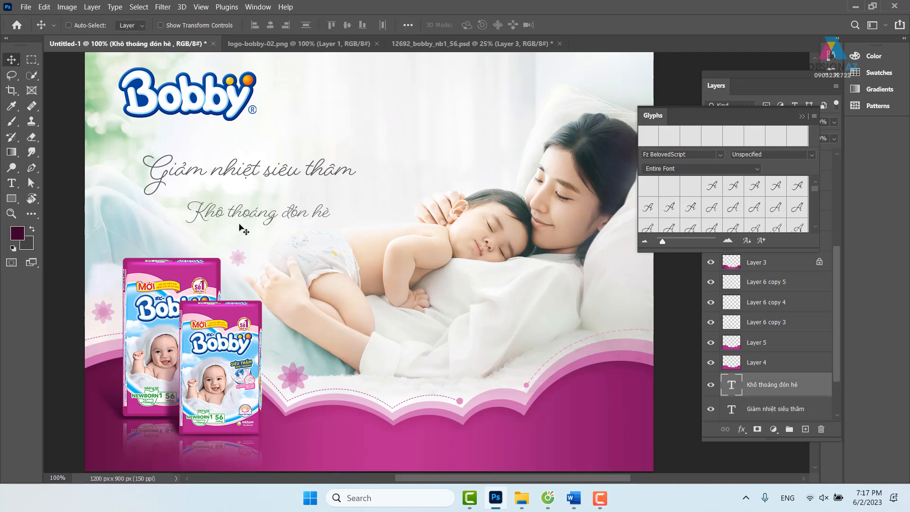
drag(244, 231, 254, 240)
Step: Select the "Giảm nhiệt siêu thâm" text layer and set its font to UTM A&S Graceland
key(t)
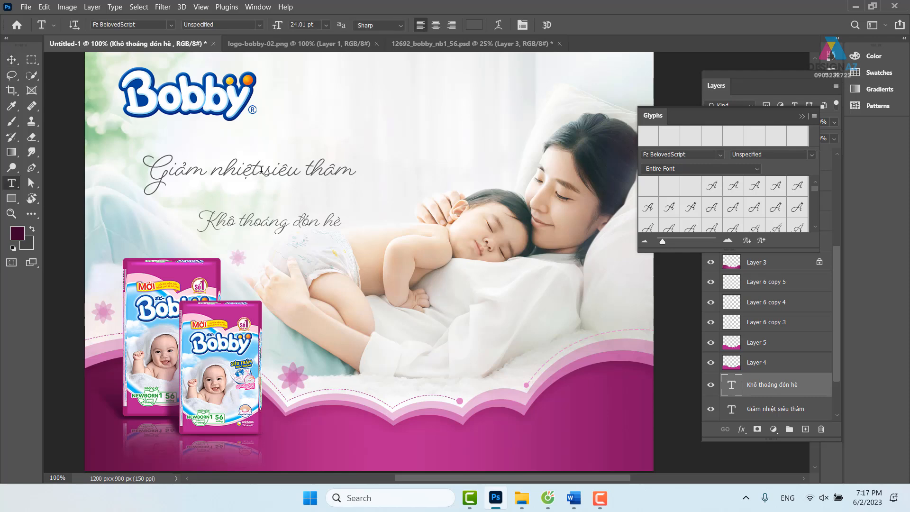
right_click(251, 174)
click(277, 176)
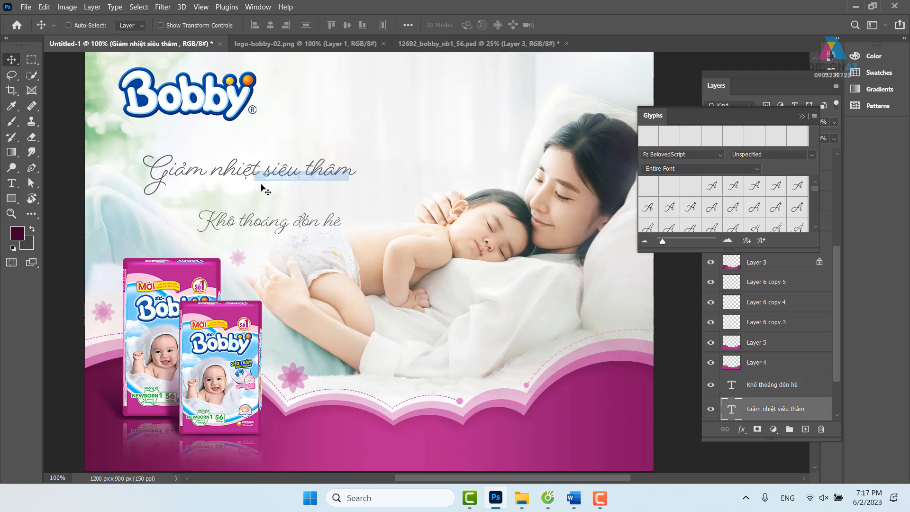
click(144, 25)
text(ut)
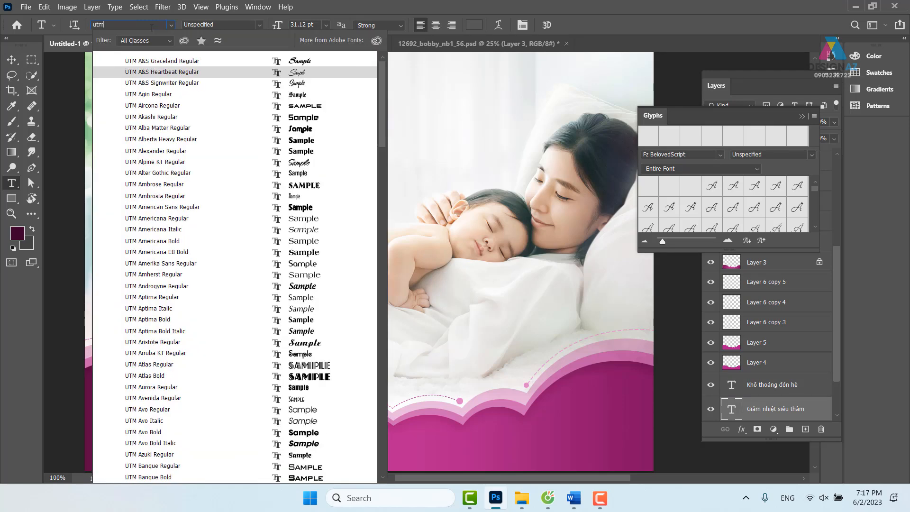
text(m)
key(Return)
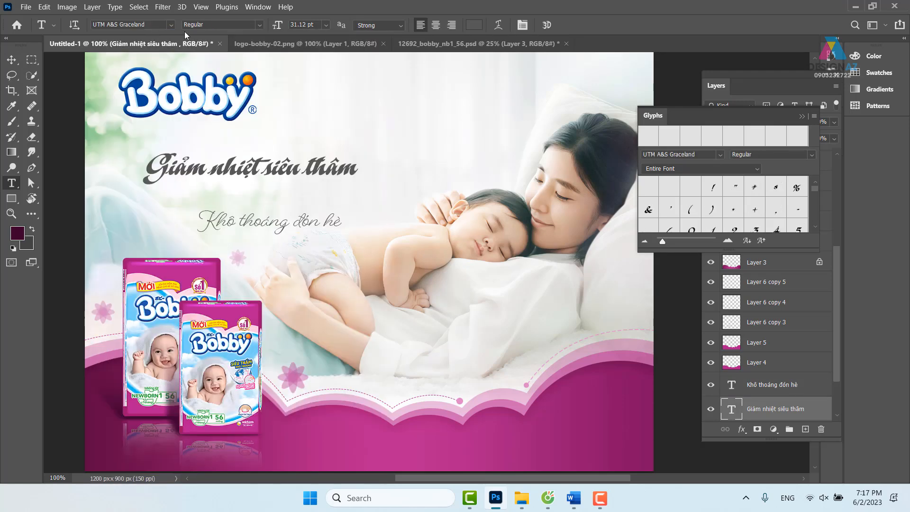
Step: Try other fonts on the "Giảm nhiệt siêu thâm" headline one after another, including Fz BelovedScript, Gagisra Rigade and Satista
click(153, 24)
key(Up)
key(Up)
key(Up)
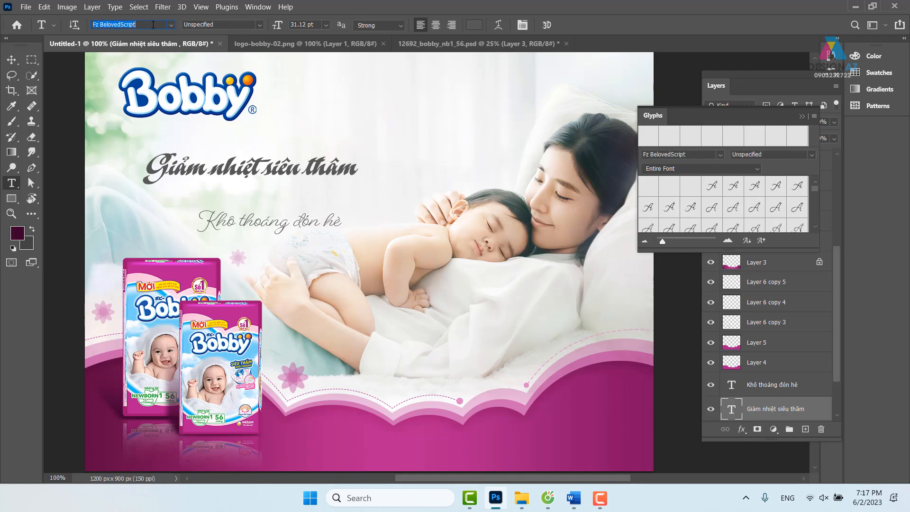
key(Up)
key(Up)
key(Up)
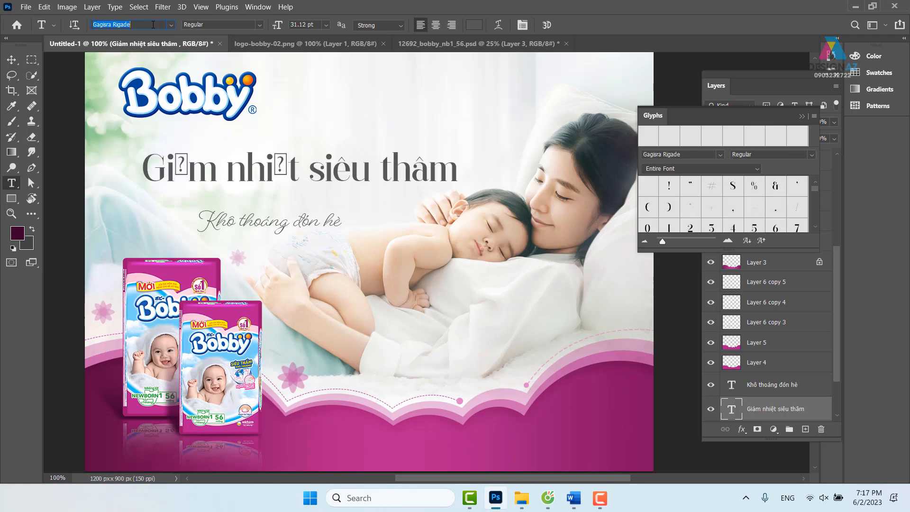
key(Up)
key(Up)
key(Up)
key(Up)
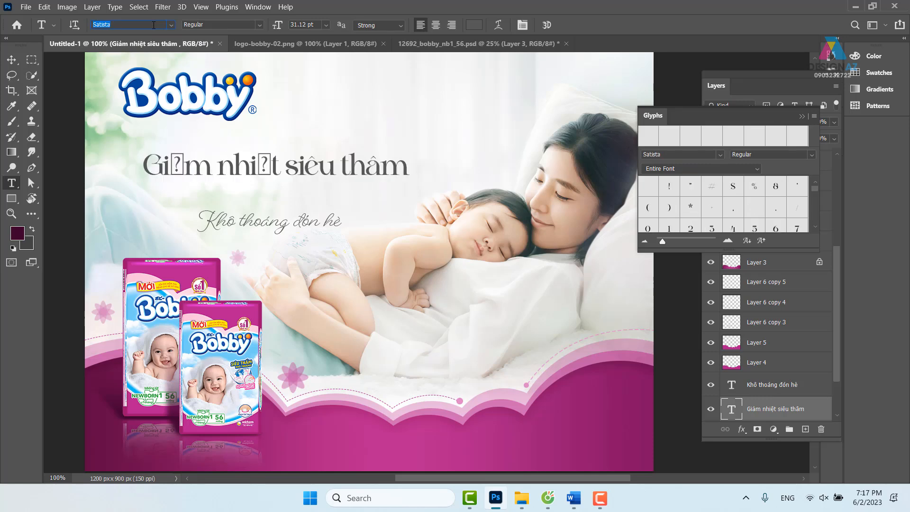
Step: Filter the fonts for UTM and set the "Giảm nhiệt siêu thâm" headline to UTM Androgyne
text(ut)
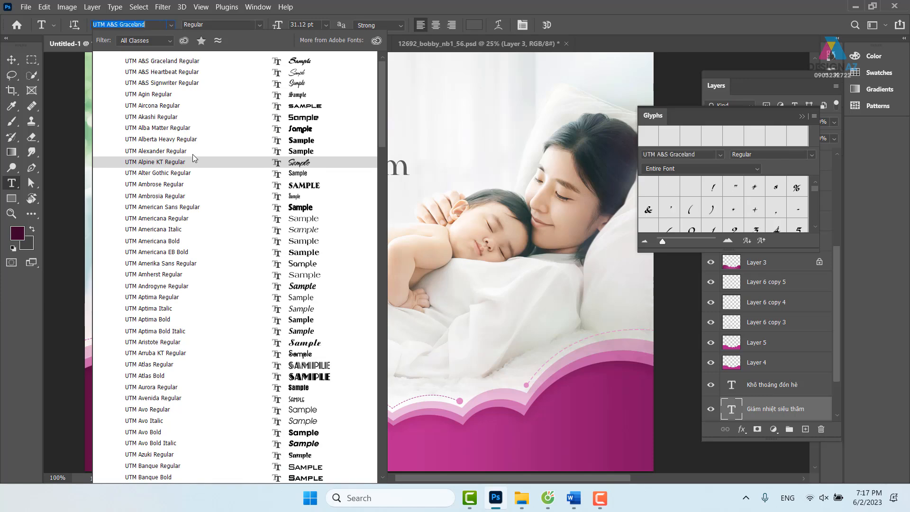
click(304, 288)
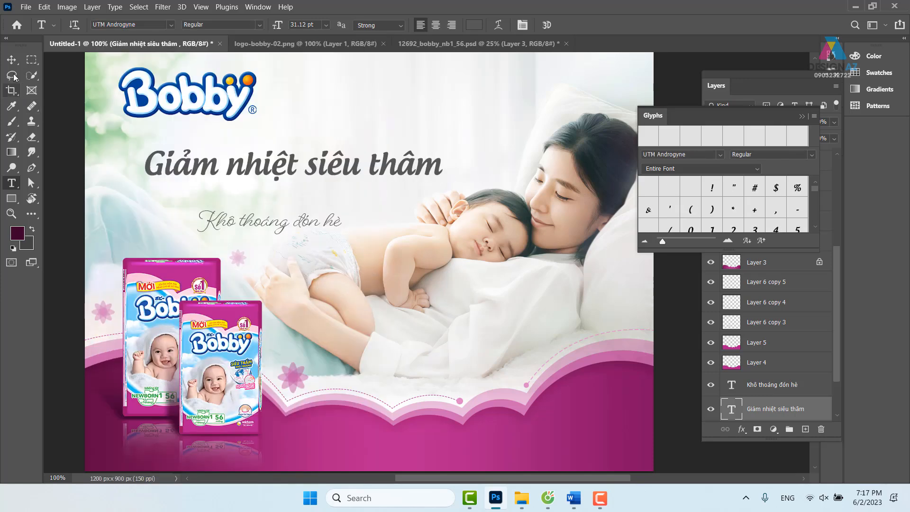
click(11, 59)
click(337, 171)
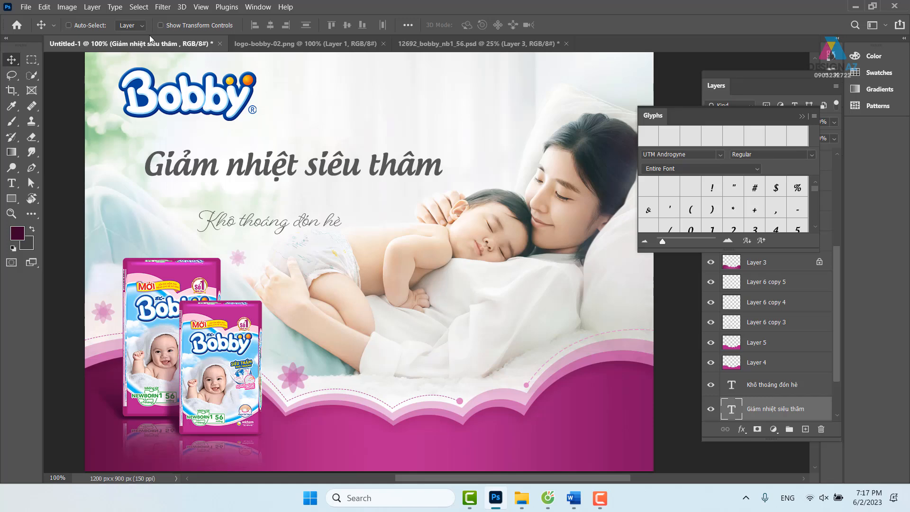
Step: Check the headline font's available styles and preview alternative fonts from the full font list on the headline
key(t)
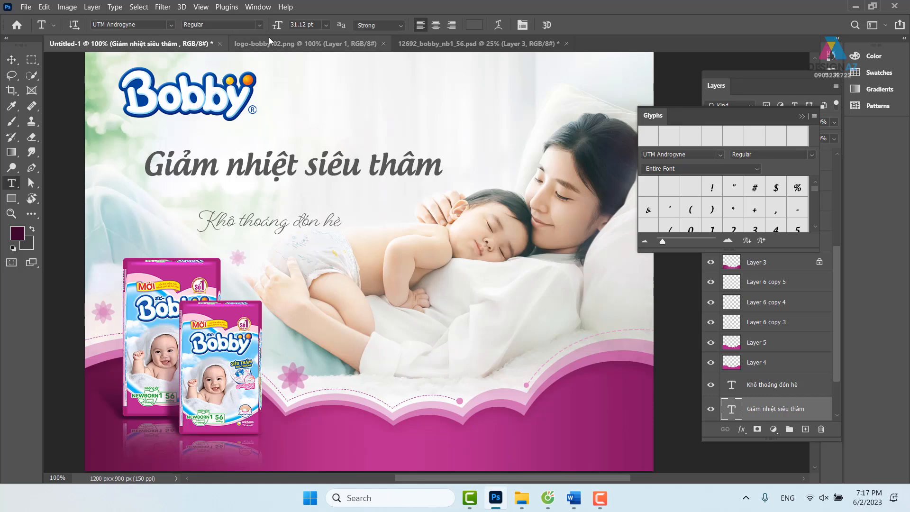
click(260, 23)
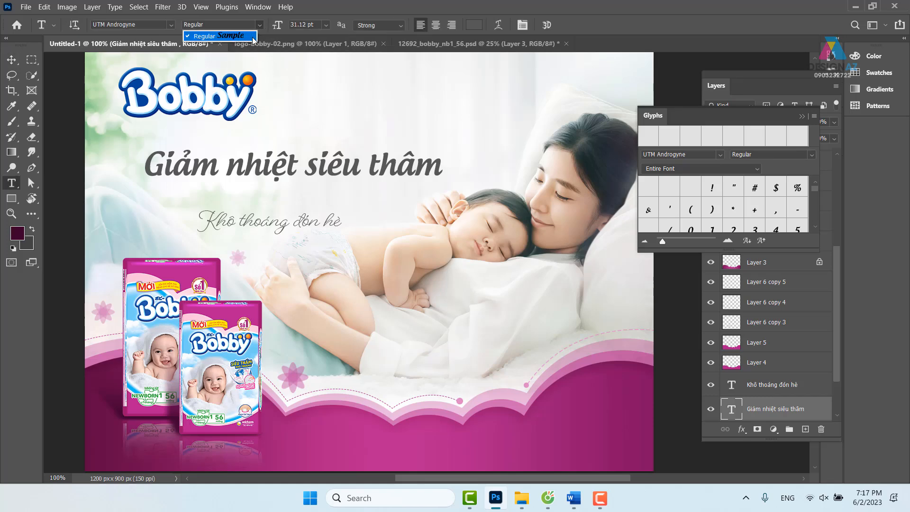
click(171, 24)
click(171, 24)
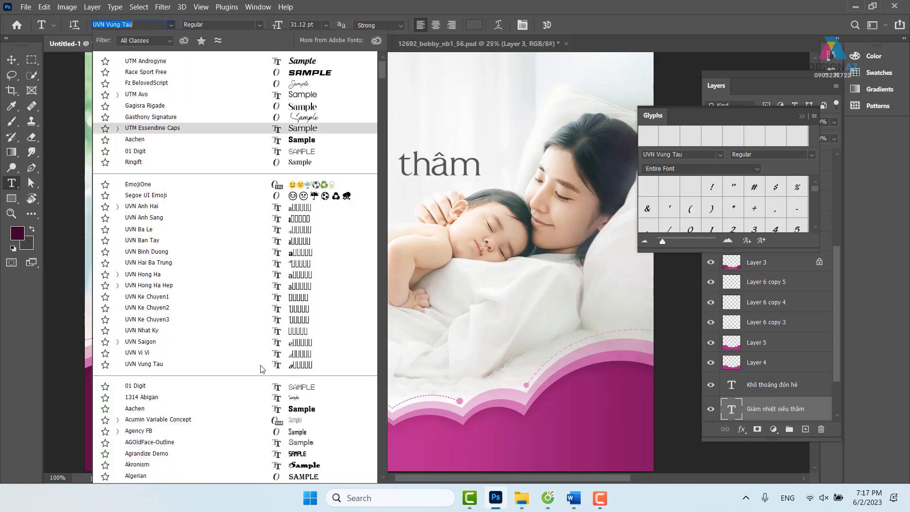
scroll(271, 374, down, 4)
key(Down)
key(Down)
key(Down)
key(Down)
key(Down)
key(Down)
key(Down)
key(Down)
key(Down)
key(Down)
key(Down)
key(Down)
key(Down)
key(Down)
key(Down)
key(Down)
key(Down)
key(Down)
key(Down)
key(Down)
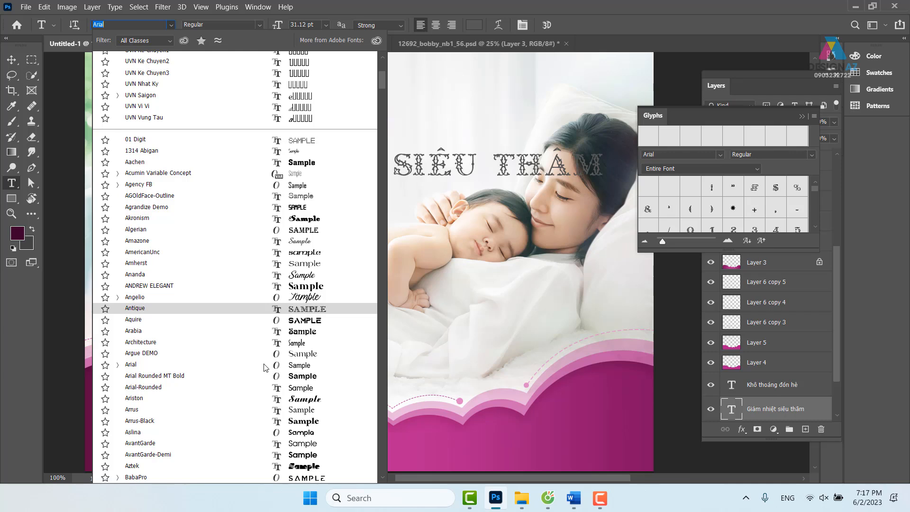
key(Down)
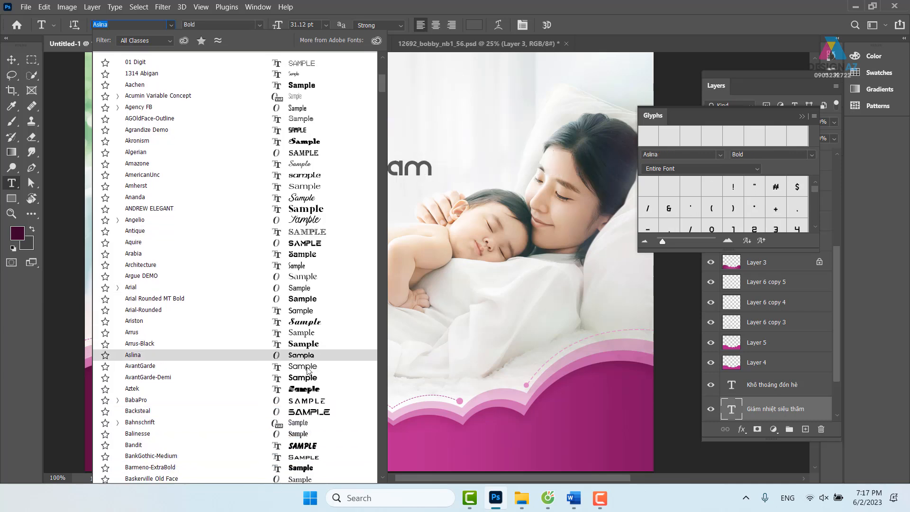
key(Down)
key(Down)
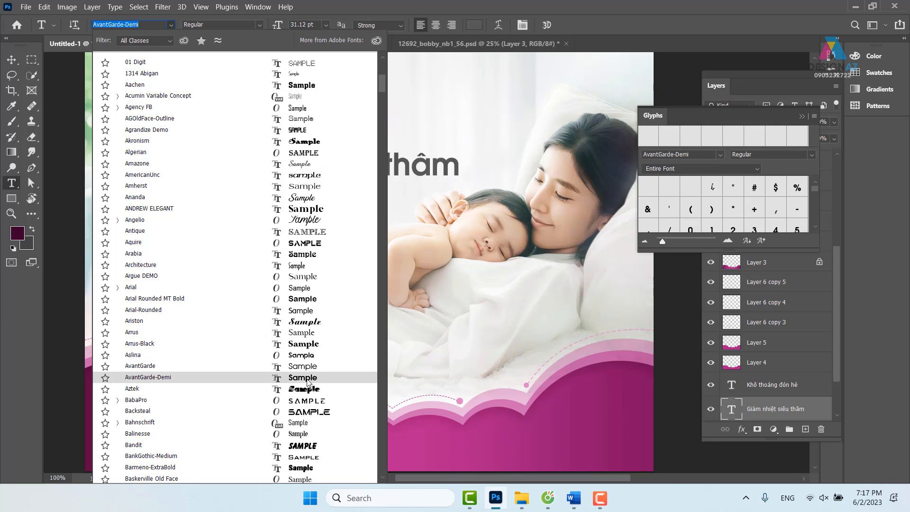
scroll(311, 403, down, 1)
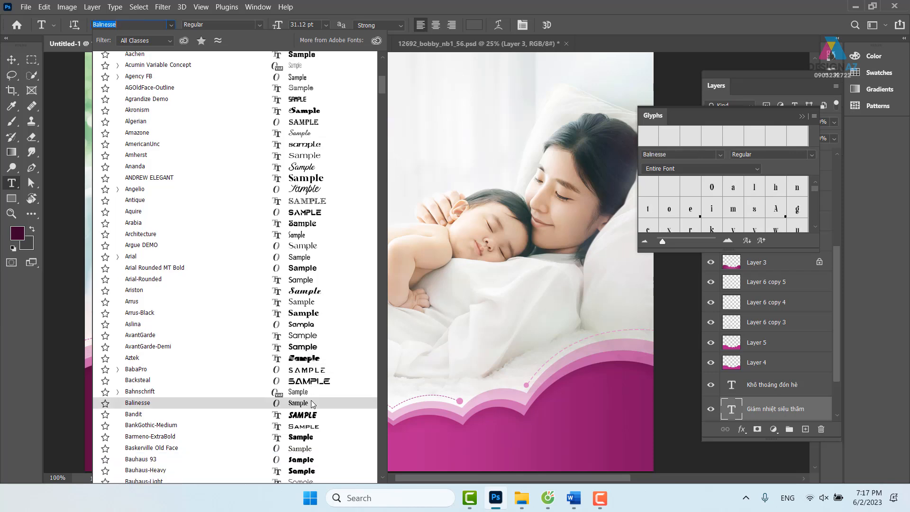
scroll(305, 394, down, 4)
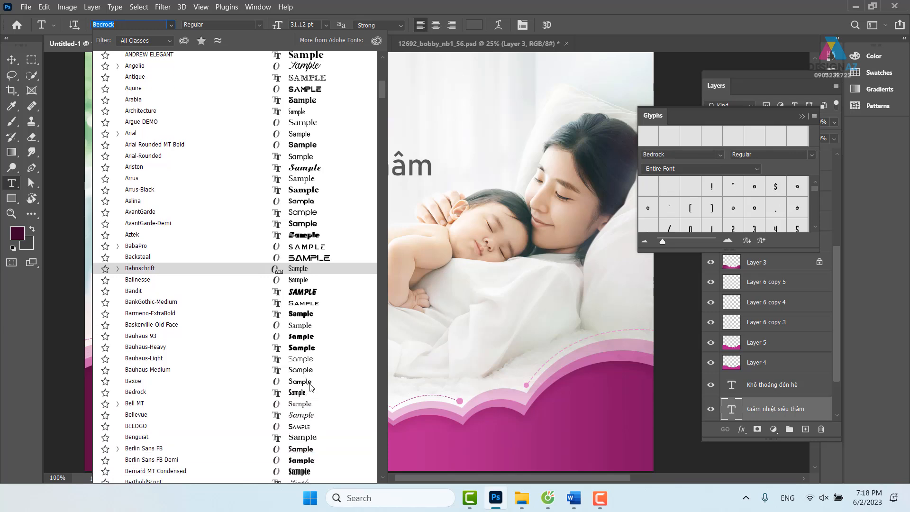
scroll(313, 388, down, 1)
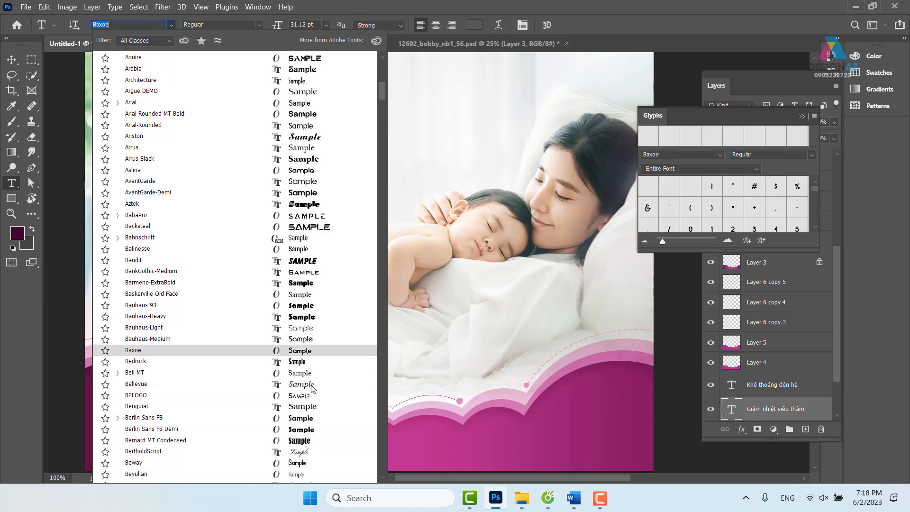
scroll(312, 385, down, 1)
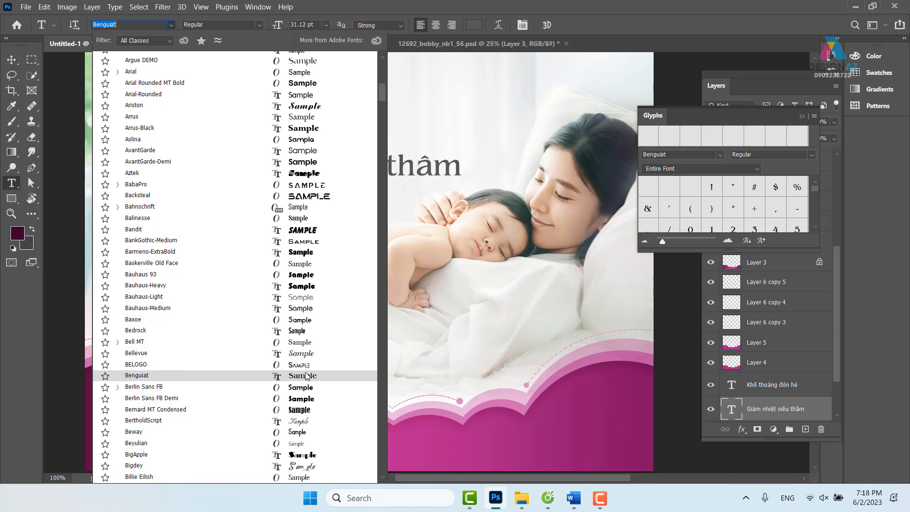
scroll(305, 376, down, 5)
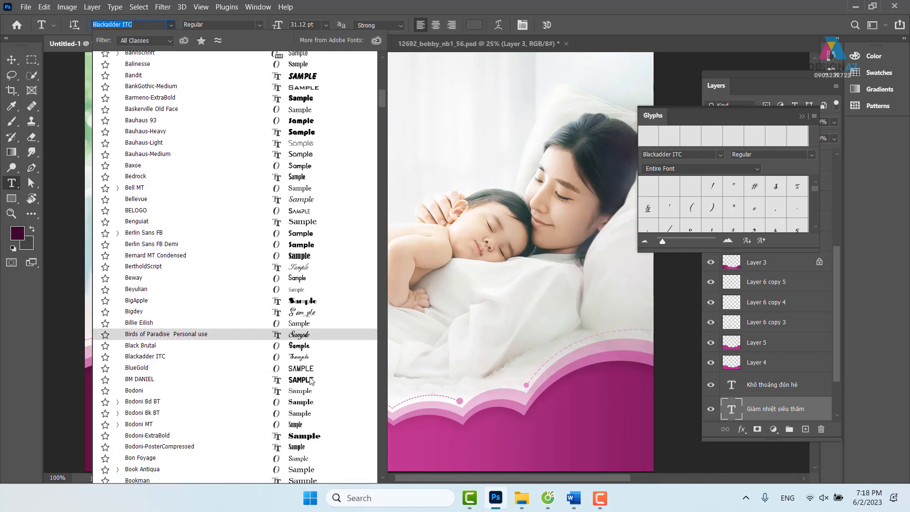
scroll(308, 408, down, 2)
scroll(308, 408, down, 6)
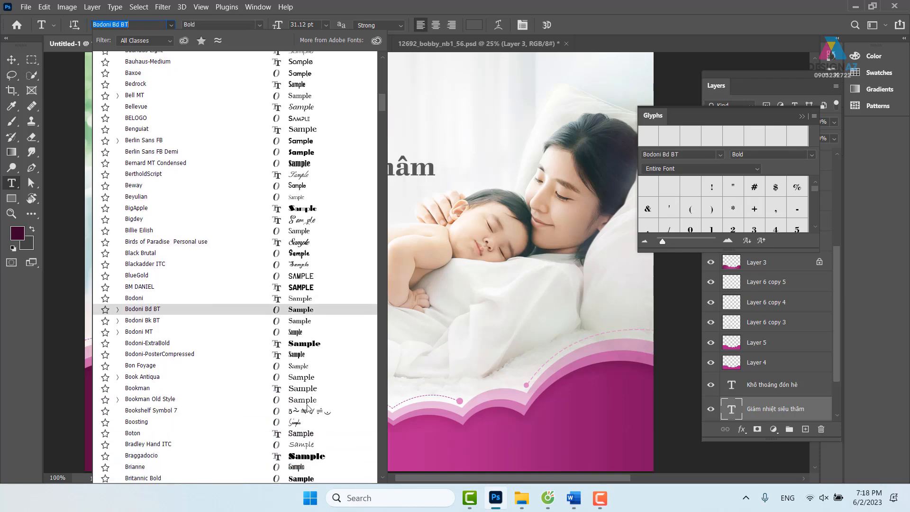
scroll(308, 408, down, 6)
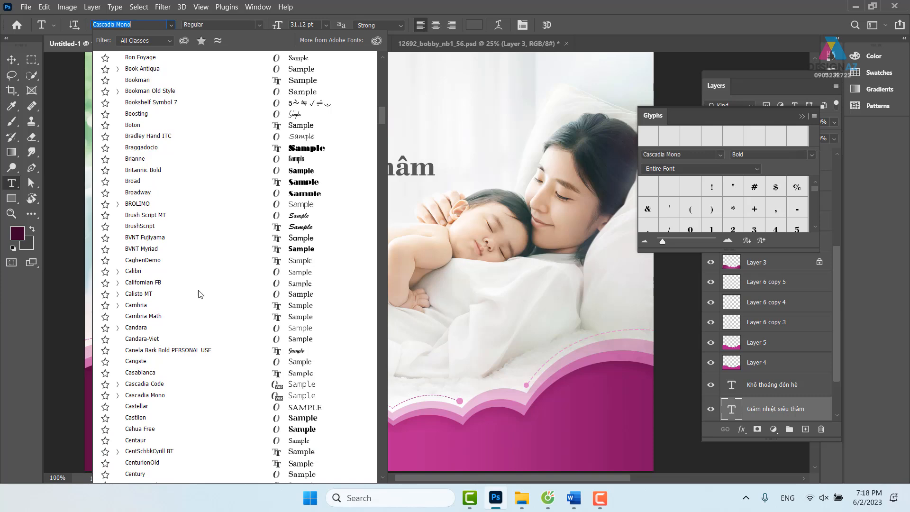
Step: Move the "Giảm nhiệt siêu thâm" headline slightly right and down and change its text colour to dark blue 006e8e
click(12, 64)
mouse_move(315, 170)
mouse_down()
mouse_move(314, 197)
mouse_move(297, 175)
mouse_up()
key(t)
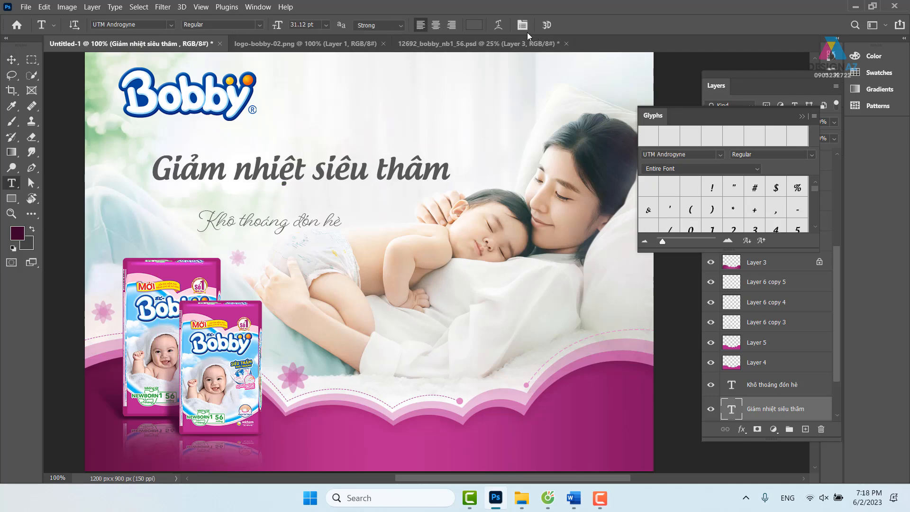
click(475, 26)
drag(734, 196, 738, 193)
click(722, 190)
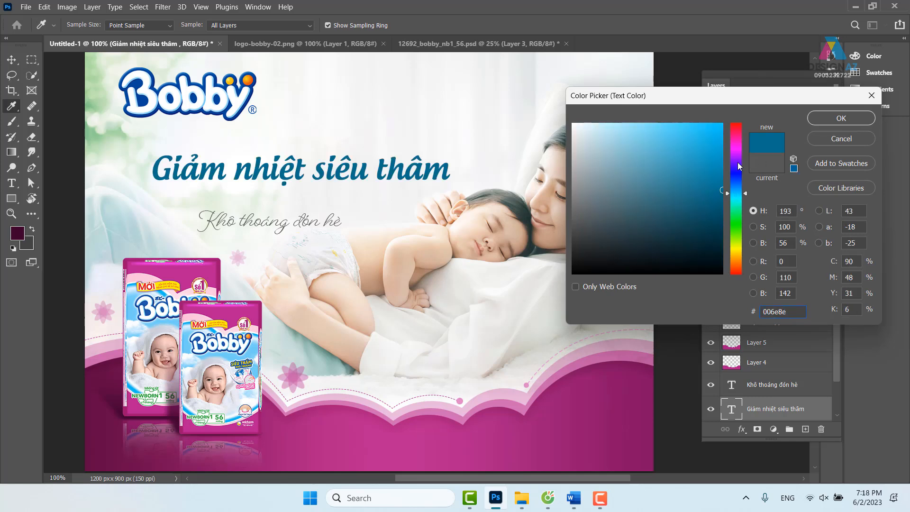
click(816, 119)
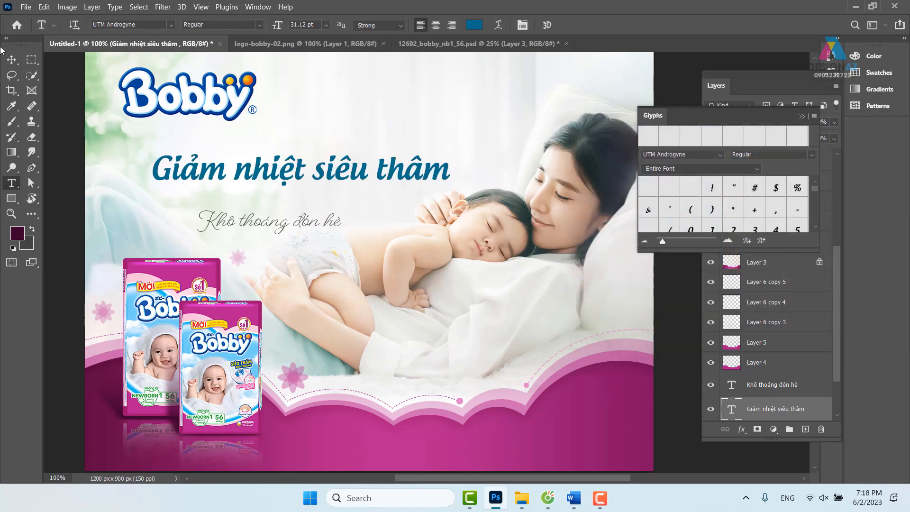
Step: Move the "Khô thoáng đón hè" text up beneath the headline and enlarge it to 36 pt
click(12, 59)
right_click(308, 223)
click(341, 229)
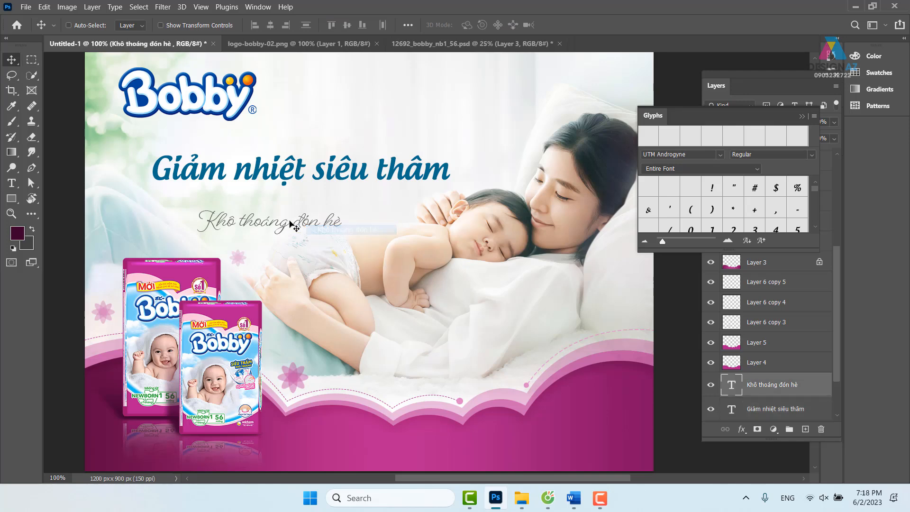
drag(299, 225, 292, 216)
key(ctrl+t)
drag(342, 199, 320, 209)
key(Return)
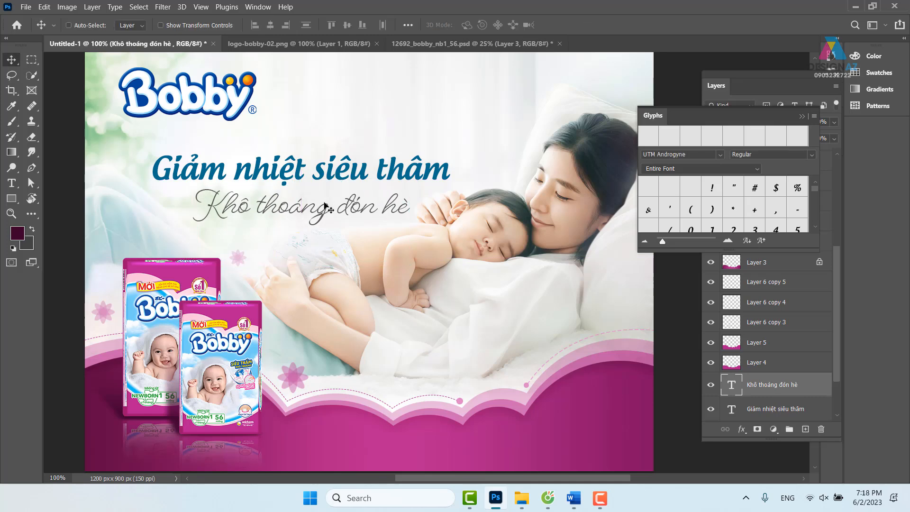
Step: Recolour the "Khô thoáng đón hè" text to pink d055ad and nudge it slightly to the left
key(t)
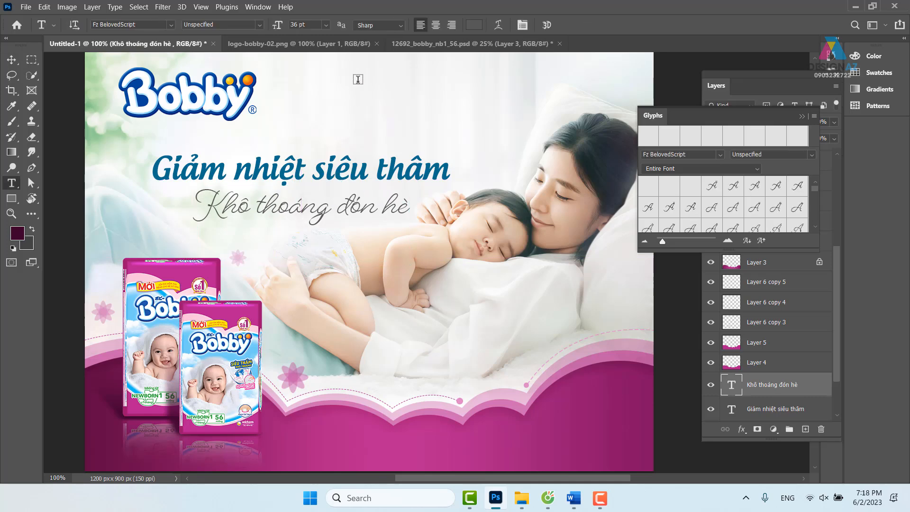
click(479, 25)
click(366, 425)
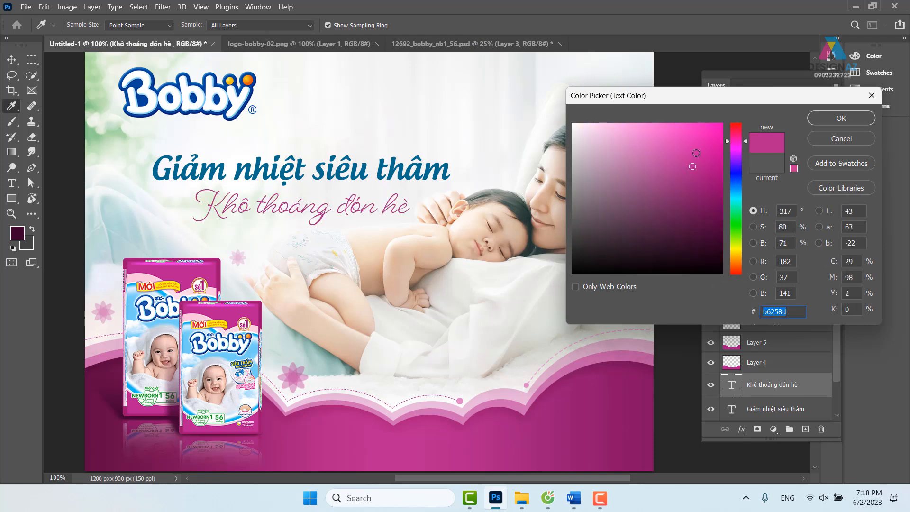
click(662, 151)
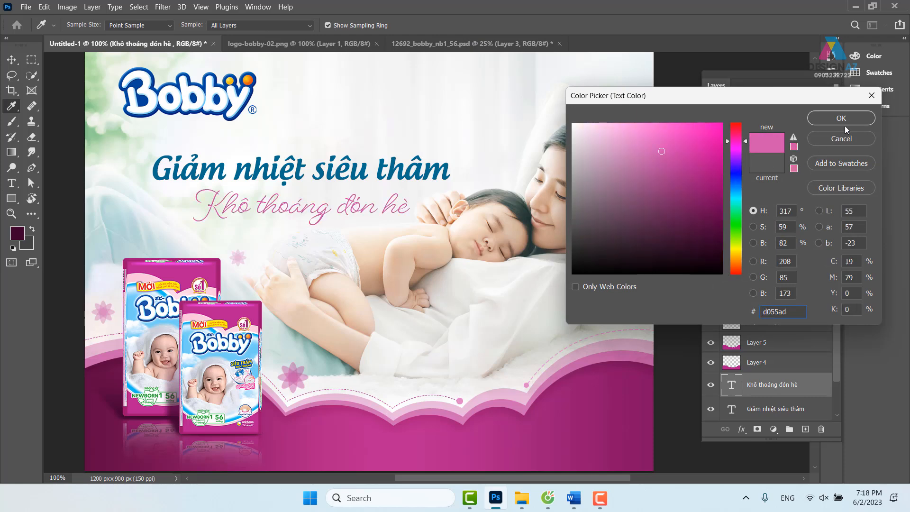
click(841, 123)
key(v)
drag(297, 216, 290, 211)
Step: Select the Bobby logo layer and move the logo right so it sits above the headline
right_click(219, 100)
click(241, 104)
drag(212, 97, 323, 110)
Step: Shift the "Giảm nhiệt siêu thâm" headline left and the "Khô thoáng đón hè" line slightly right beneath the logo
right_click(327, 176)
click(332, 174)
drag(327, 175, 299, 179)
right_click(335, 212)
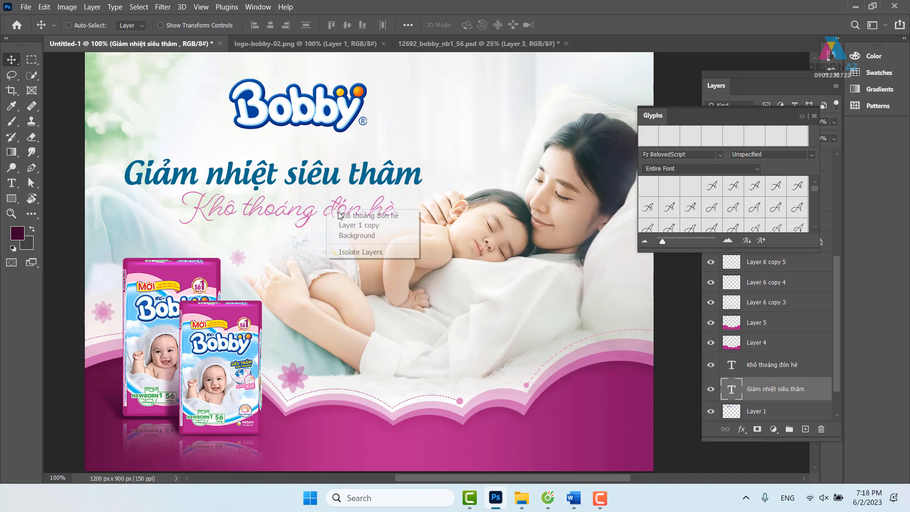
click(346, 216)
drag(342, 217, 358, 216)
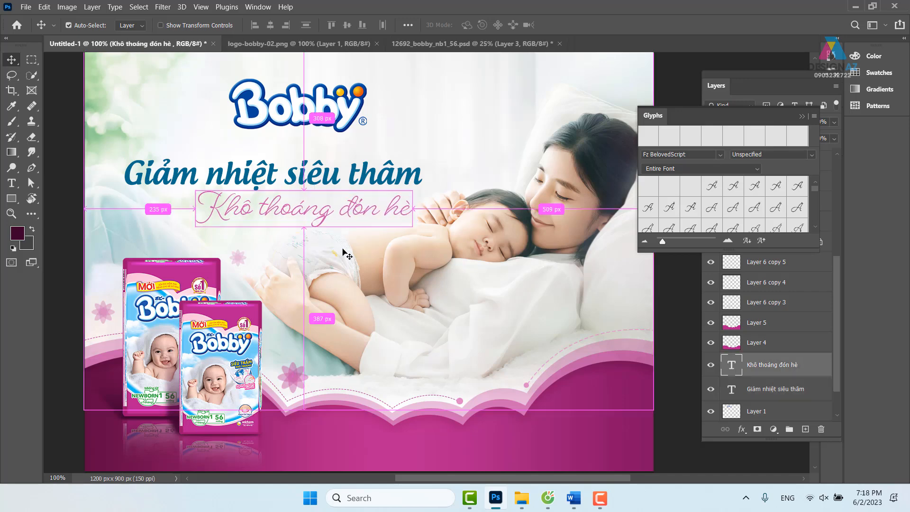
Step: Try bending the "Khô thoáng đón hè" tagline with an Arc warp of about 23.8%
key(ctrl+t)
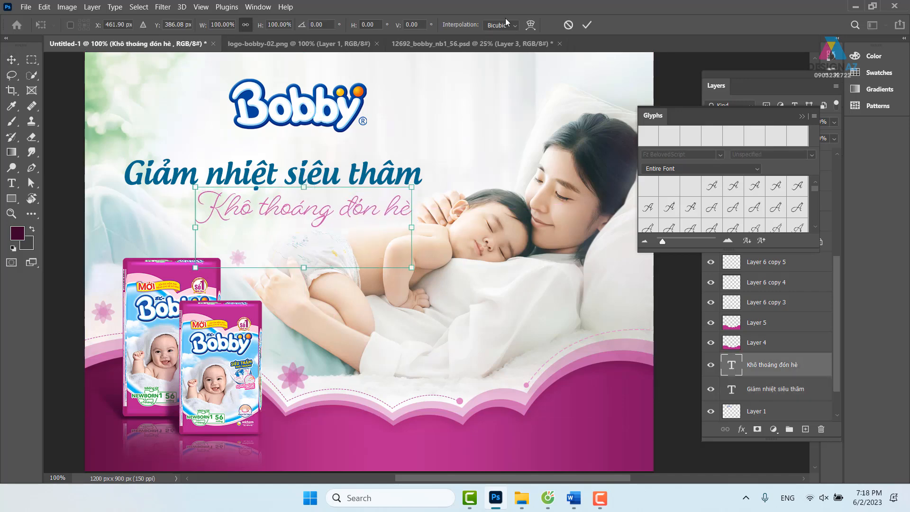
click(530, 26)
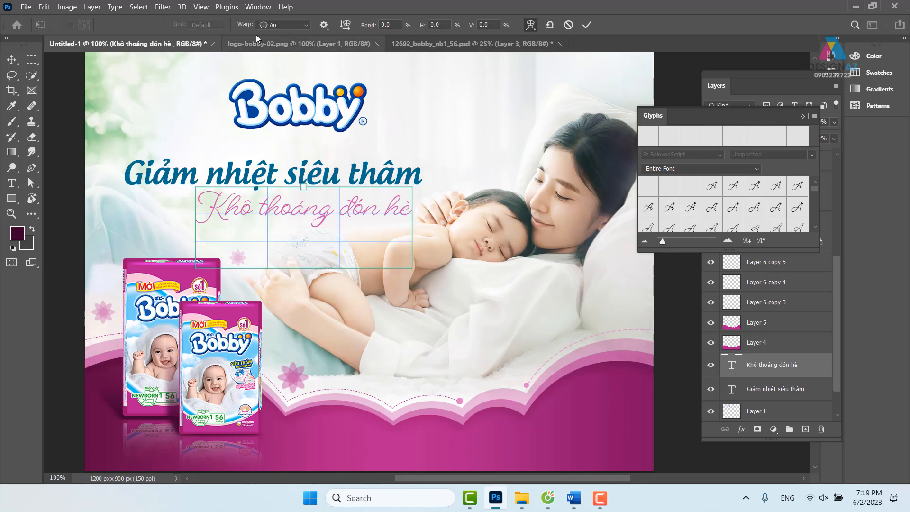
click(302, 25)
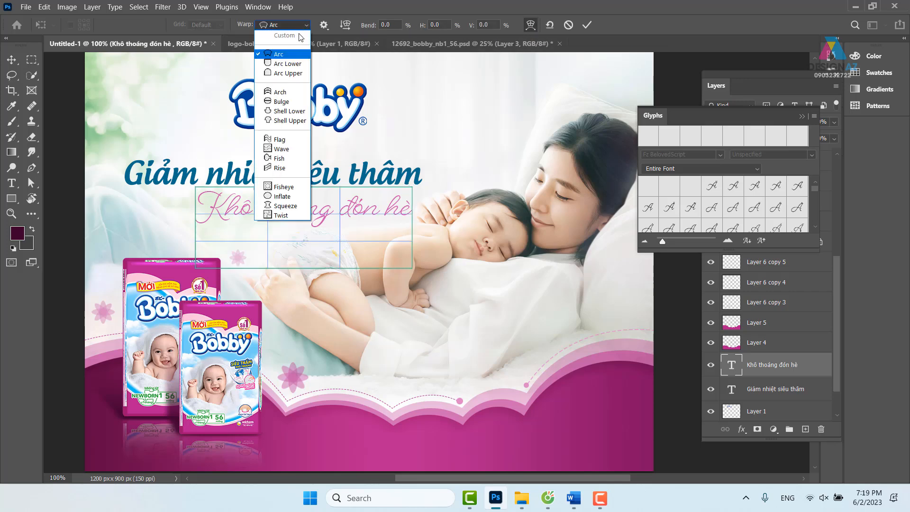
click(289, 56)
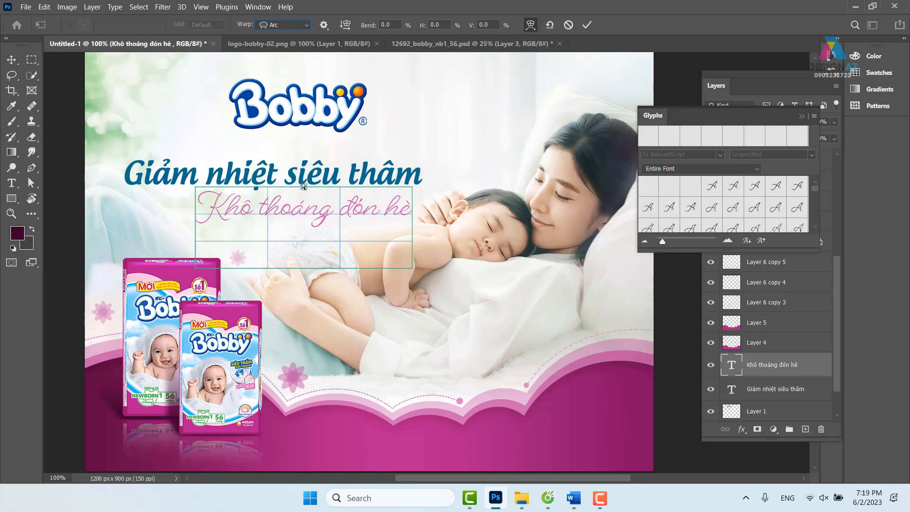
drag(304, 188, 310, 169)
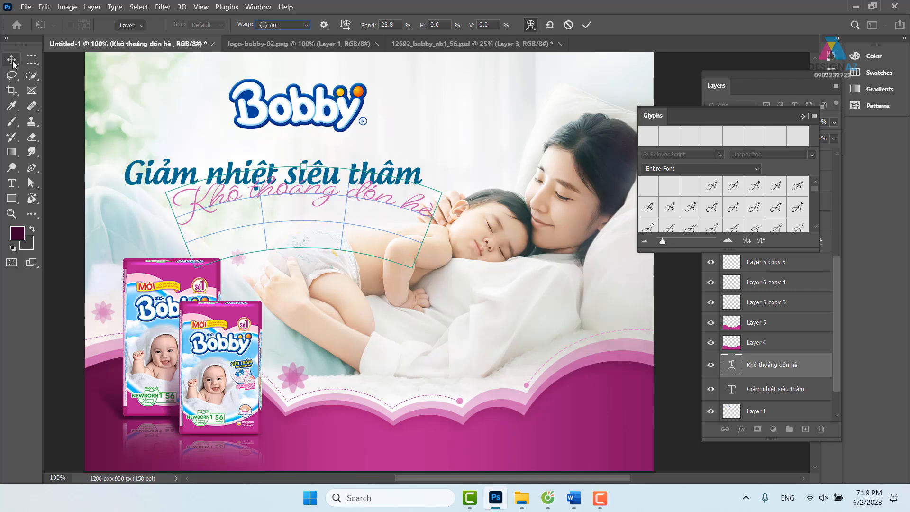
key(Return)
Step: Try rotating the arched tagline to about -15.6° and scaling it to about 80%, and undo its Arc warp
key(ctrl+t)
drag(450, 159, 431, 122)
drag(280, 199, 309, 210)
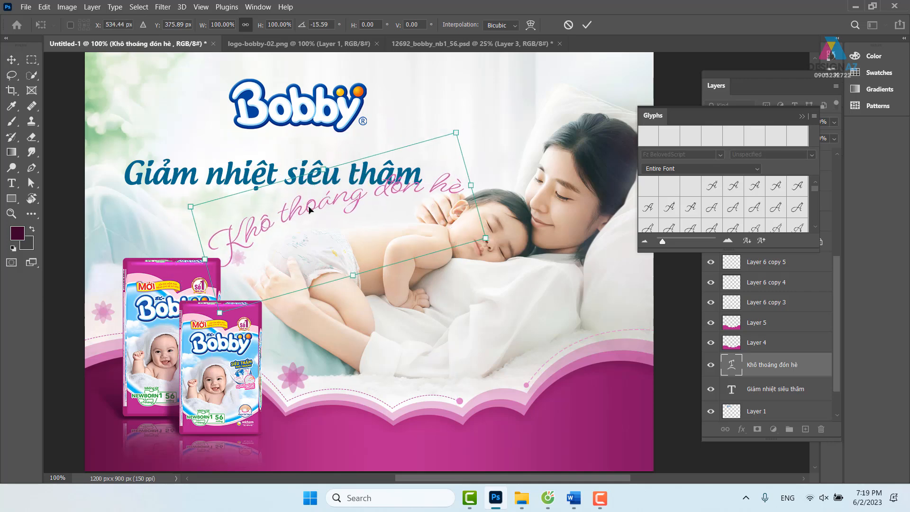
drag(456, 133, 408, 141)
mouse_move(305, 206)
mouse_down()
mouse_move(306, 220)
mouse_move(316, 213)
mouse_up()
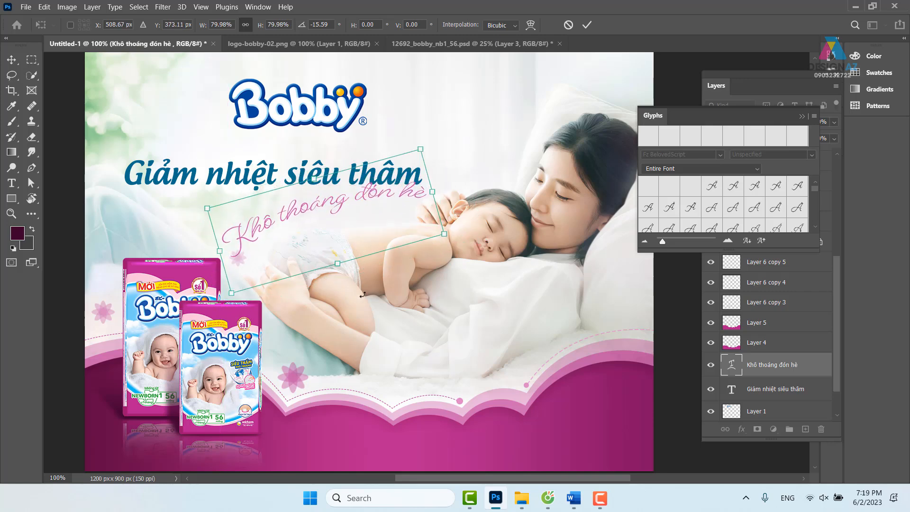
key(Escape)
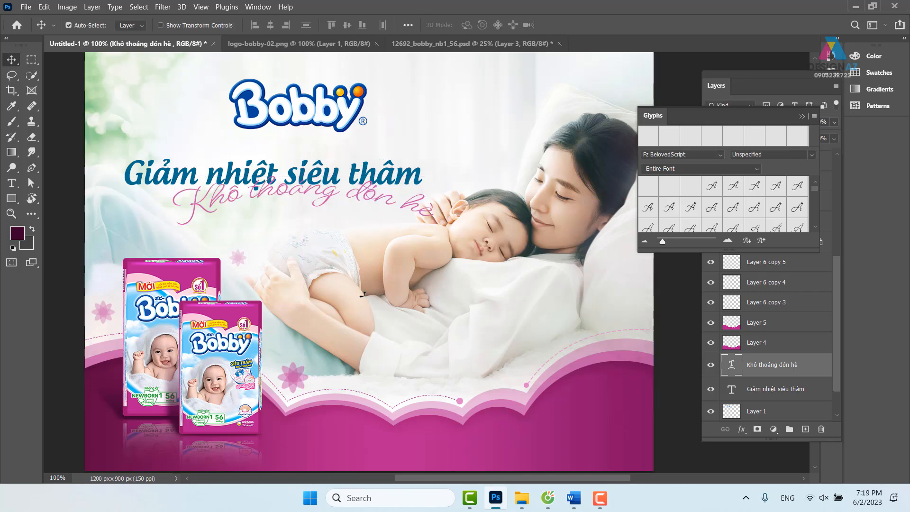
key(ctrl+z)
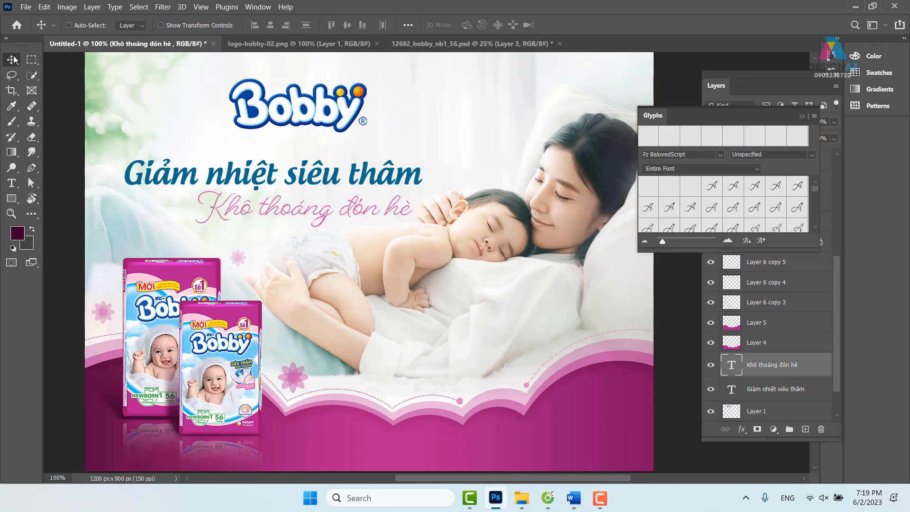
Step: Move the "Khô thoáng đón hè" tagline left beneath the headline and shift the Bobby logo slightly left and down above it
drag(285, 215, 257, 213)
right_click(312, 109)
click(322, 116)
drag(320, 107, 311, 116)
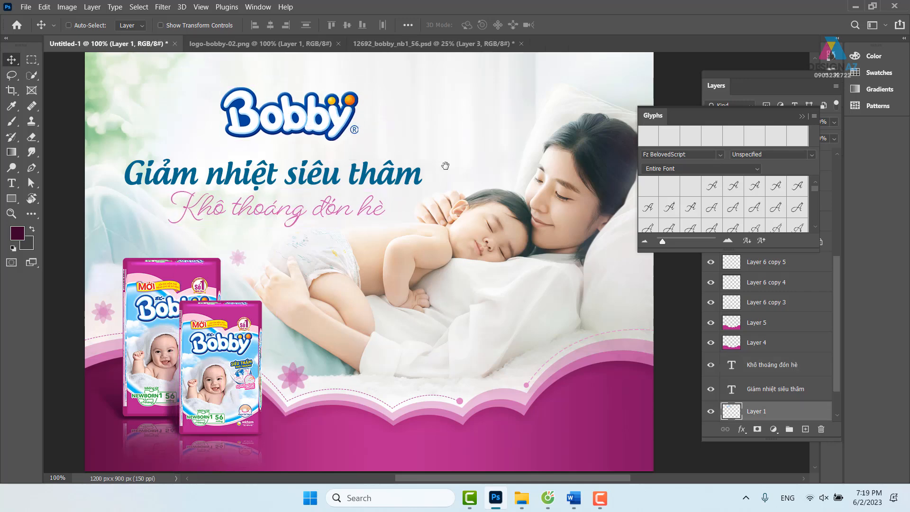
drag(446, 165, 388, 168)
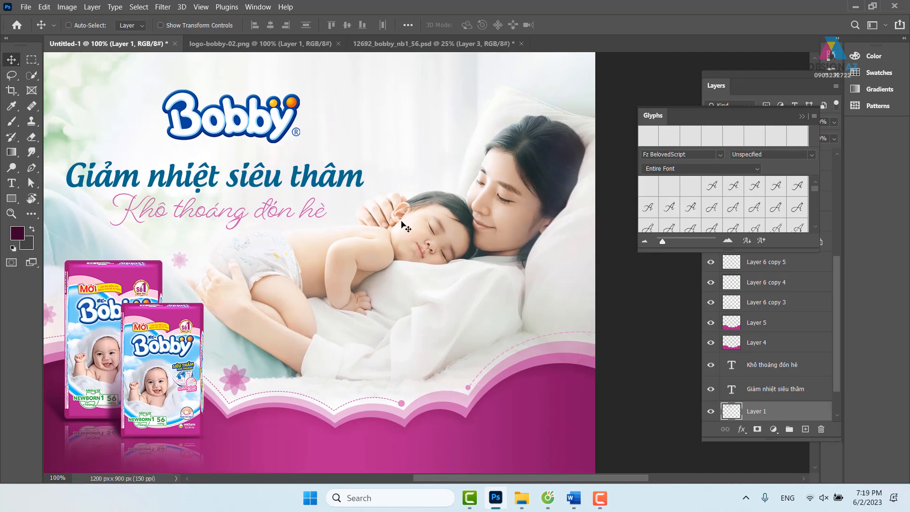
click(600, 499)
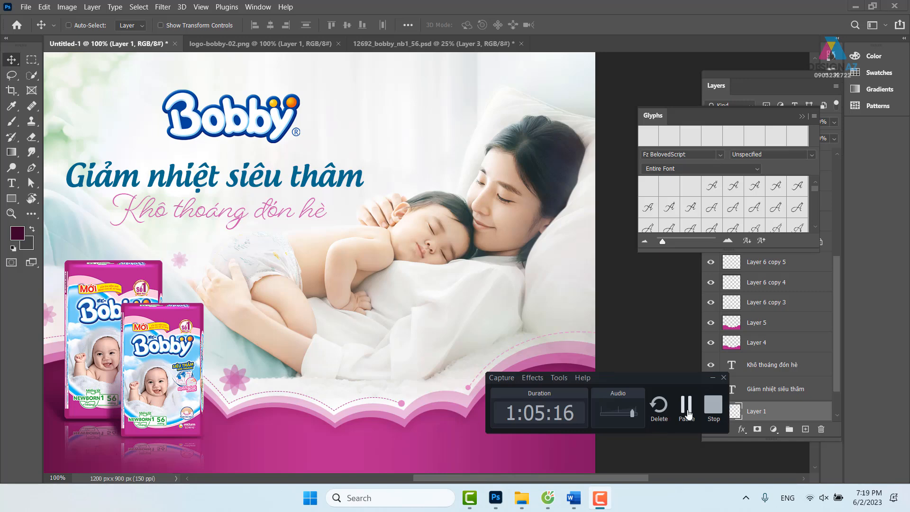
click(687, 407)
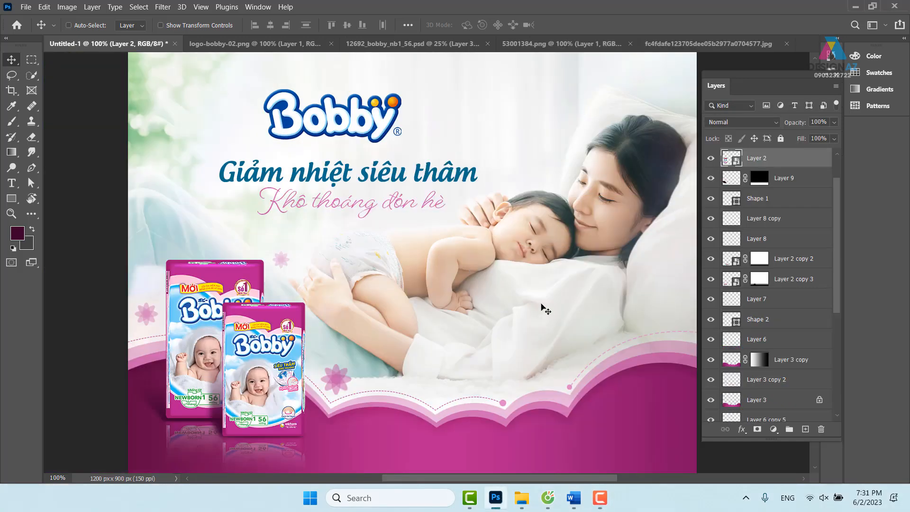
Step: Select the "Giảm nhiệt siêu thâm" headline and nudge it slightly to the right
right_click(391, 175)
click(403, 179)
drag(369, 174, 374, 174)
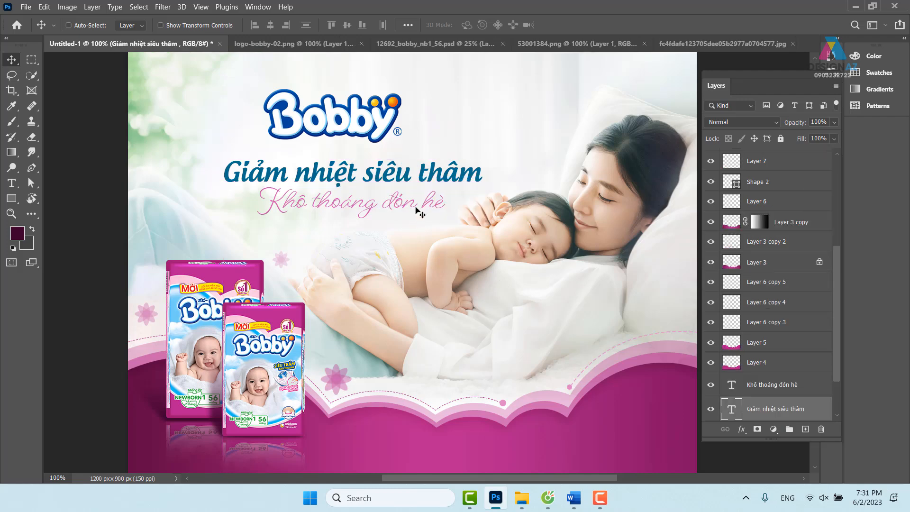
Step: Recolour the "Giảm nhiệt siêu thâm" headline to bright blue 0090ff
key(t)
click(475, 25)
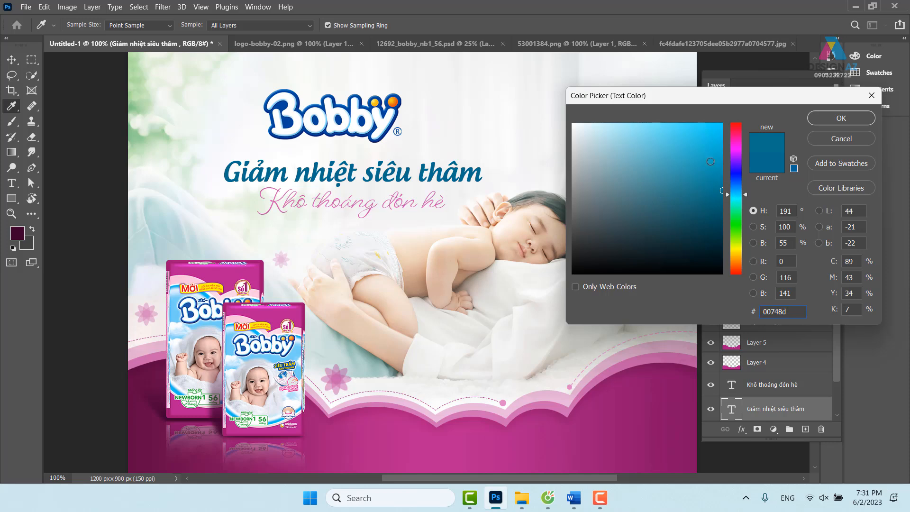
drag(721, 173, 725, 122)
drag(735, 193, 736, 189)
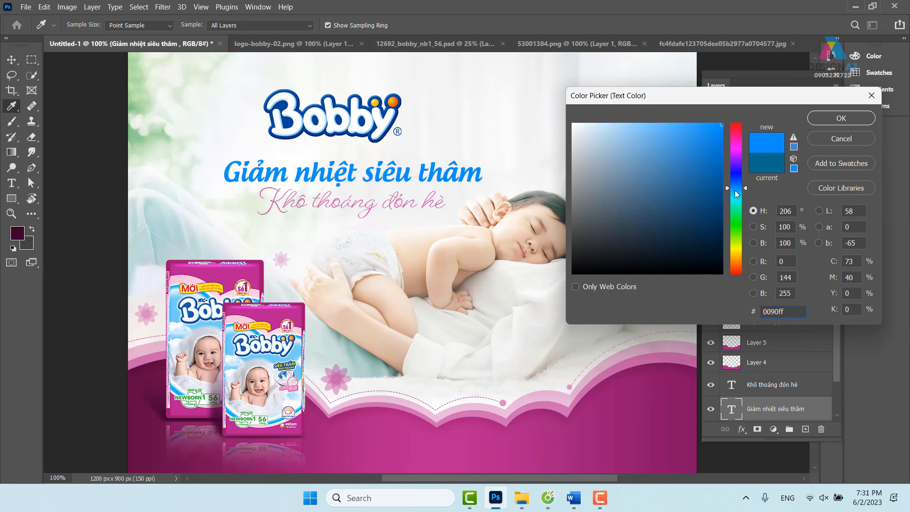
click(827, 124)
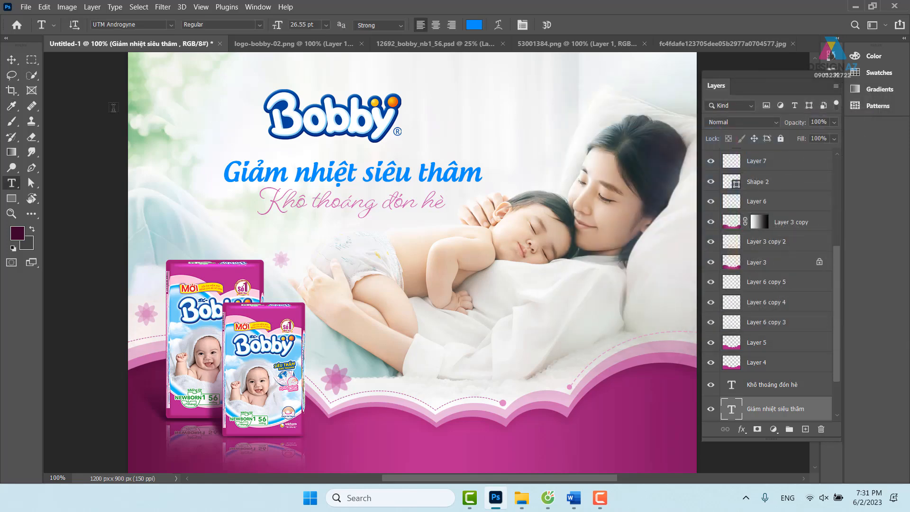
Step: Select the "Khô thoáng đón hè" tagline and recolour it to vivid pink e500a4
key(v)
right_click(407, 212)
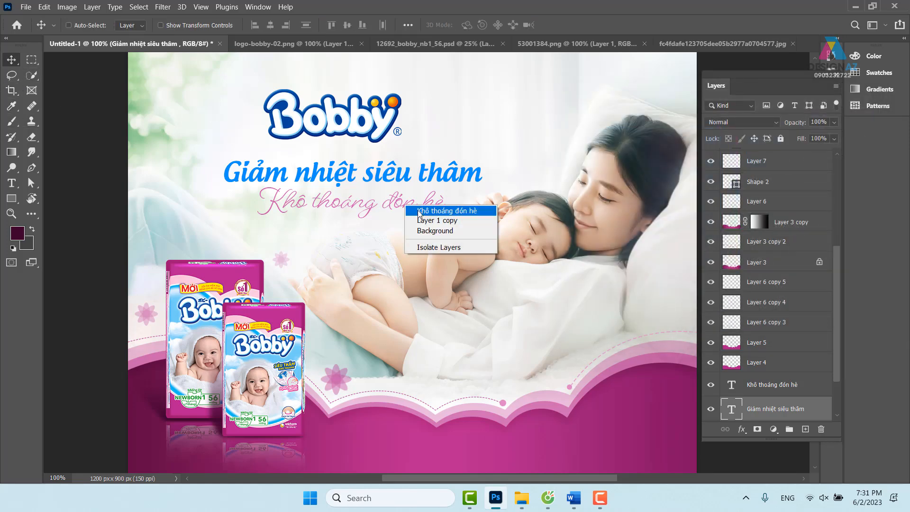
click(412, 206)
key(t)
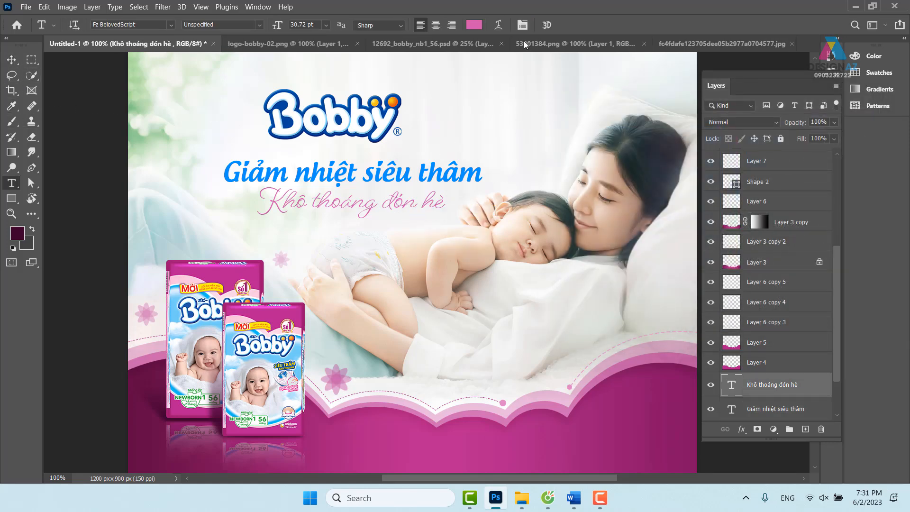
click(474, 25)
drag(703, 155, 722, 139)
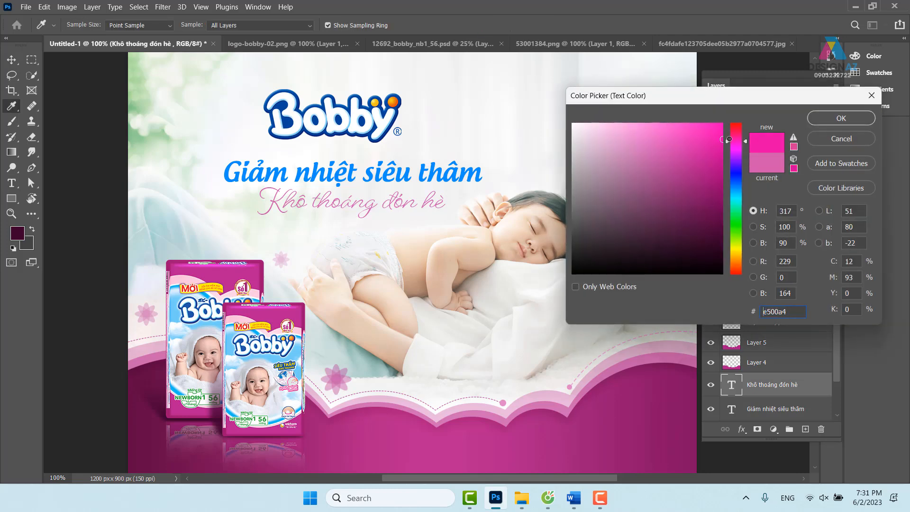
click(841, 118)
Step: Select the "Giảm nhiệt siêu thâm" headline and recolour it to deeper blue 006ddc
key(v)
right_click(429, 184)
click(453, 179)
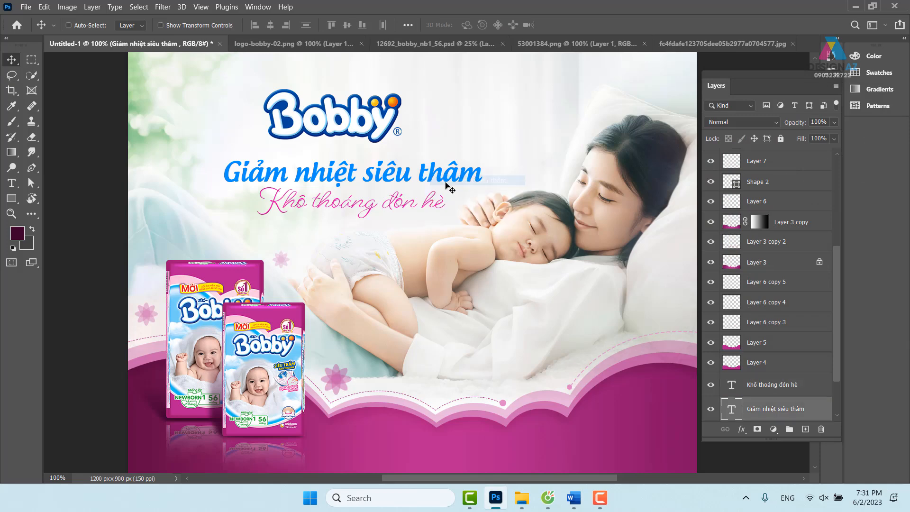
key(t)
click(473, 26)
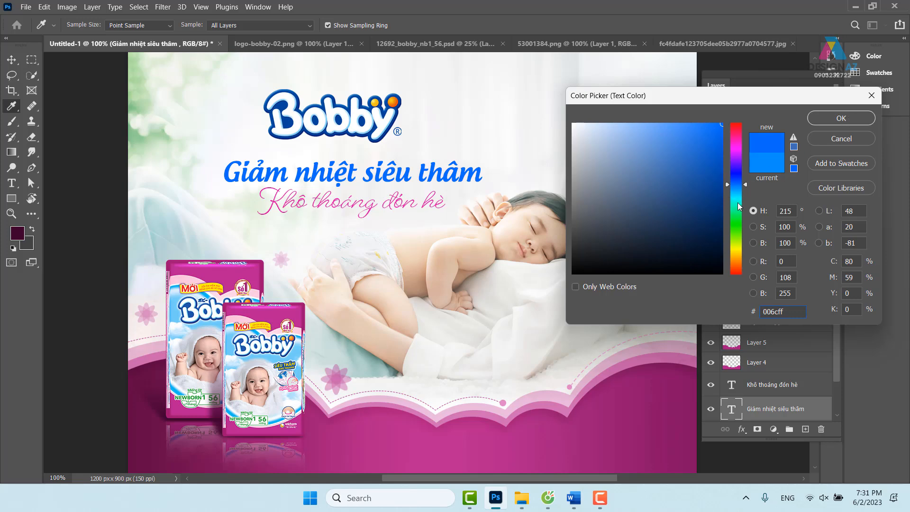
click(724, 144)
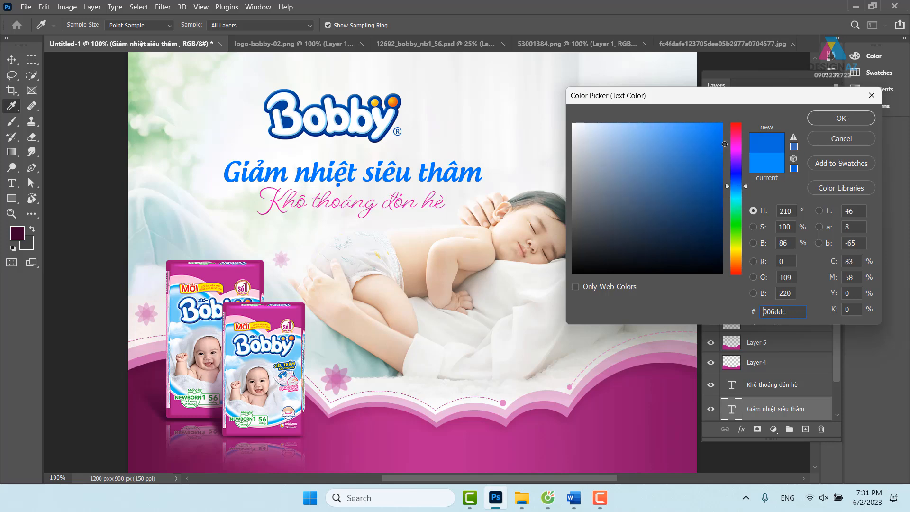
click(836, 126)
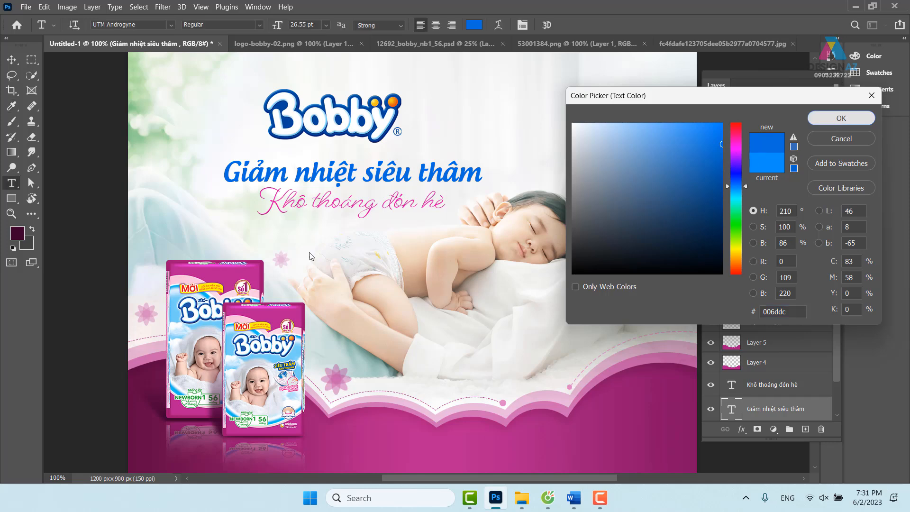
click(11, 60)
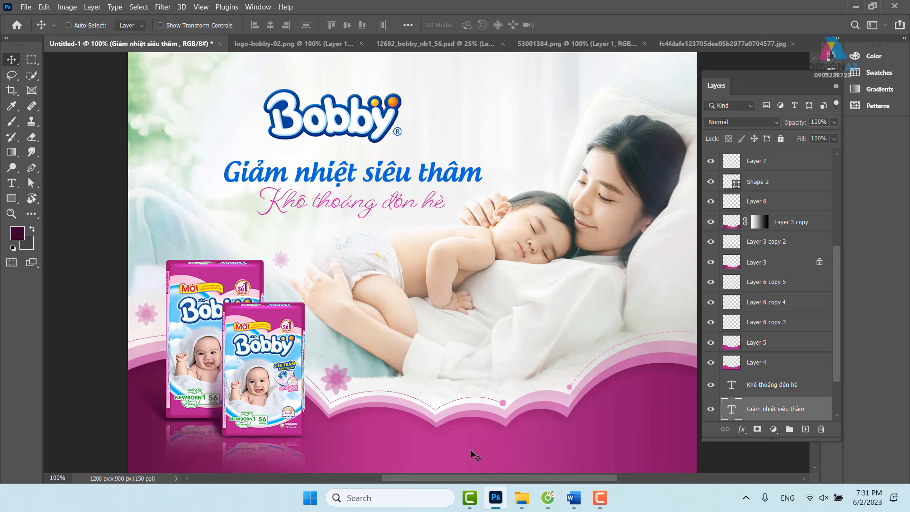
Step: Switch to the Downloads folder in File Explorer and preview the black-and-white leafy branch image
click(537, 491)
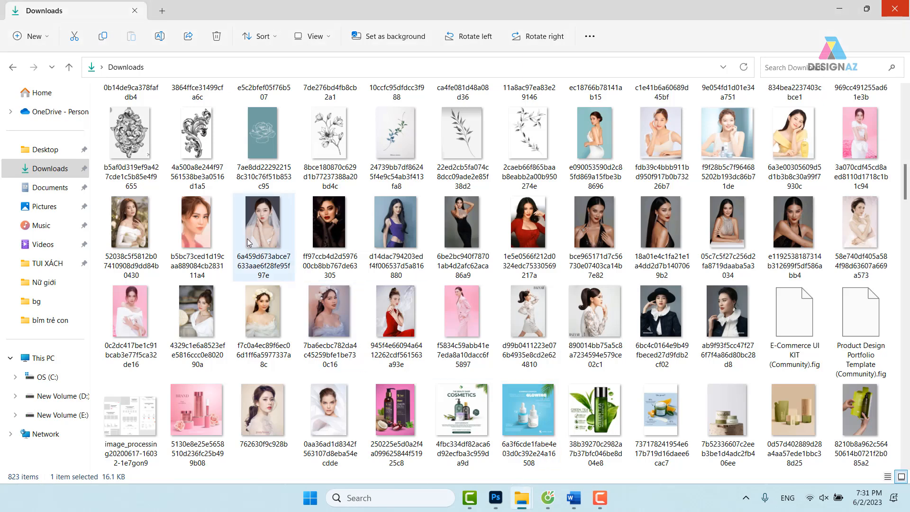
double_click(466, 137)
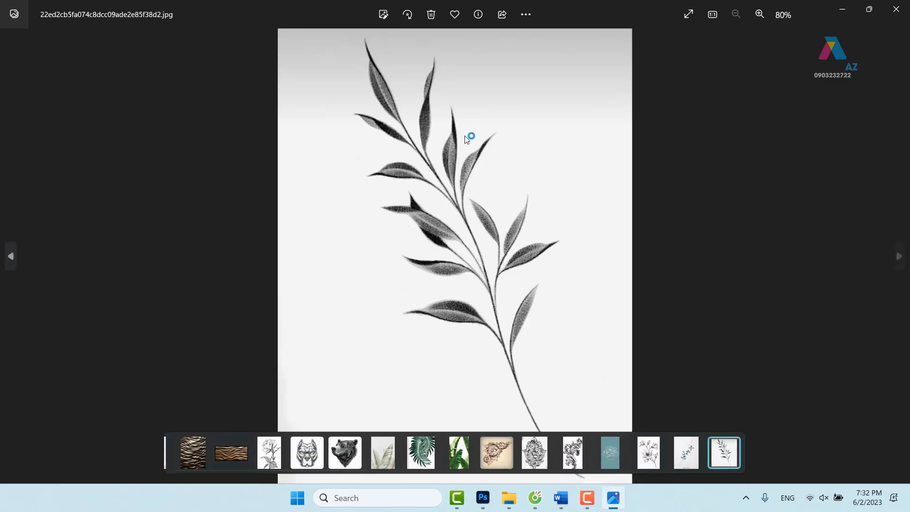
click(896, 9)
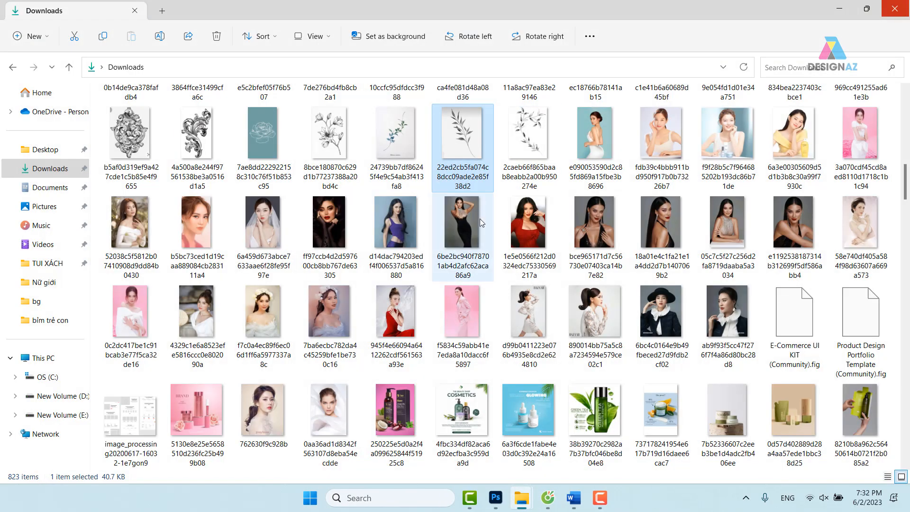
Step: Preview the purple and yellow watercolour flower image 8afa24b942507bf5e565ef971f3a2f7e.jpg and open it in Photoshop
scroll(538, 249, up, 3)
click(405, 117)
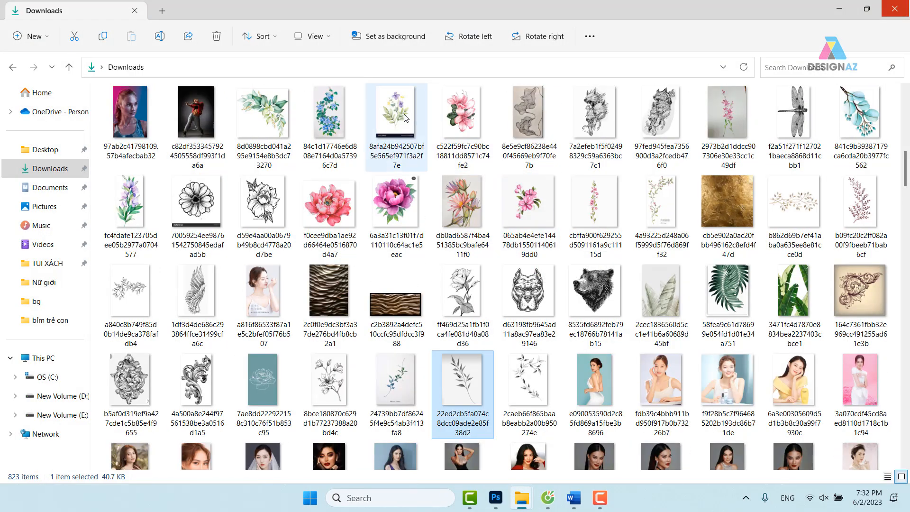
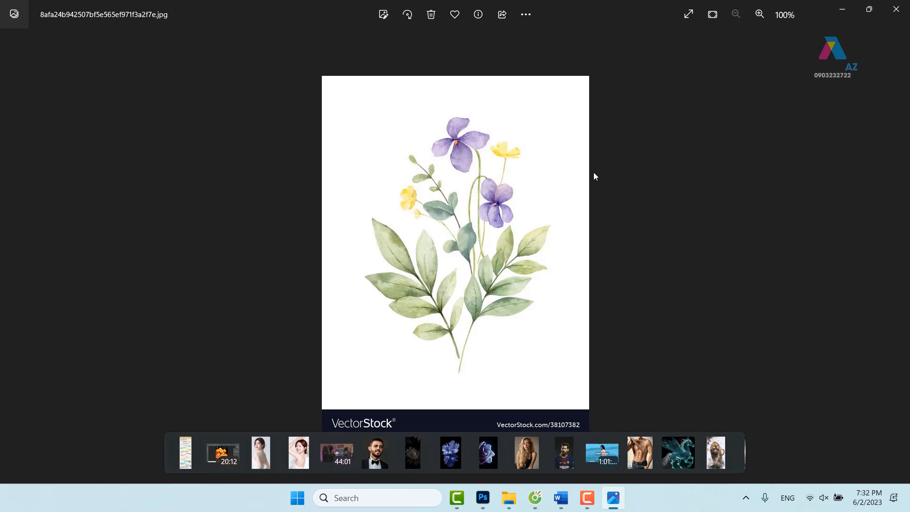
click(896, 8)
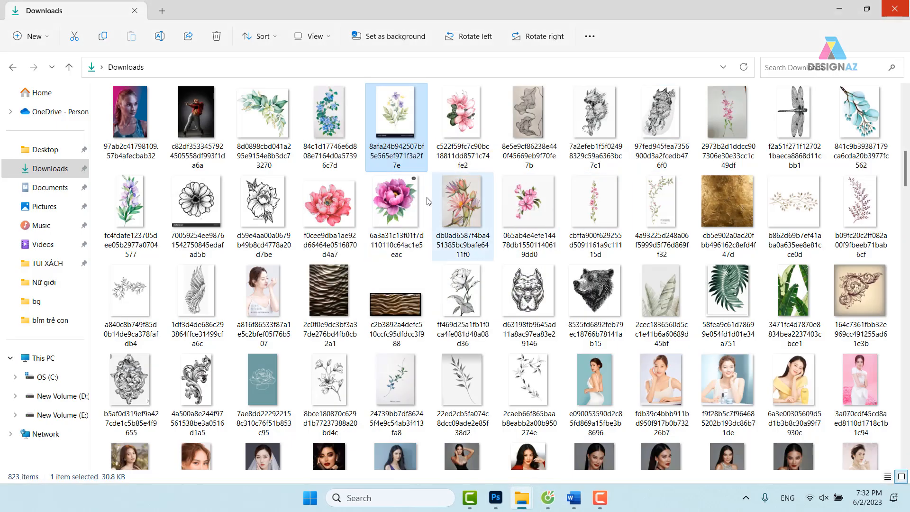
drag(404, 124, 588, 19)
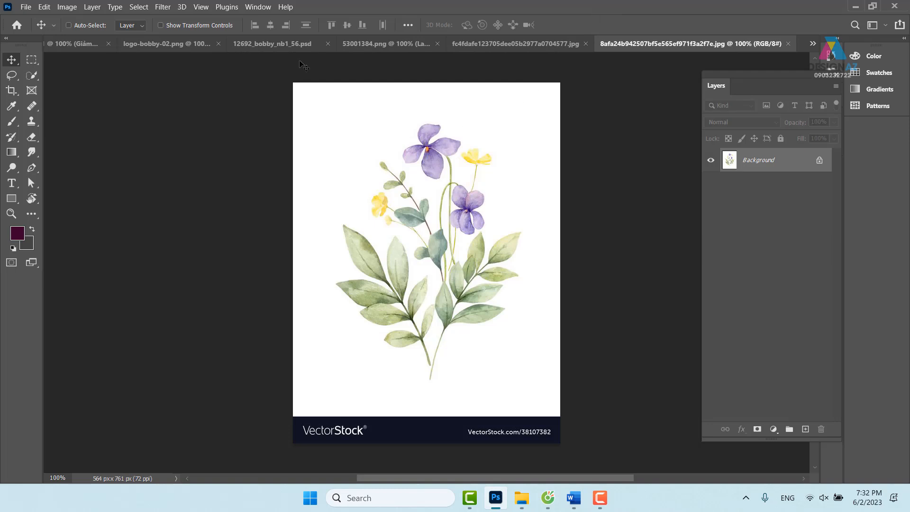
Step: Close the 12692_bobby_nb1_56.psd and logo-bobby-02.png documents
click(283, 44)
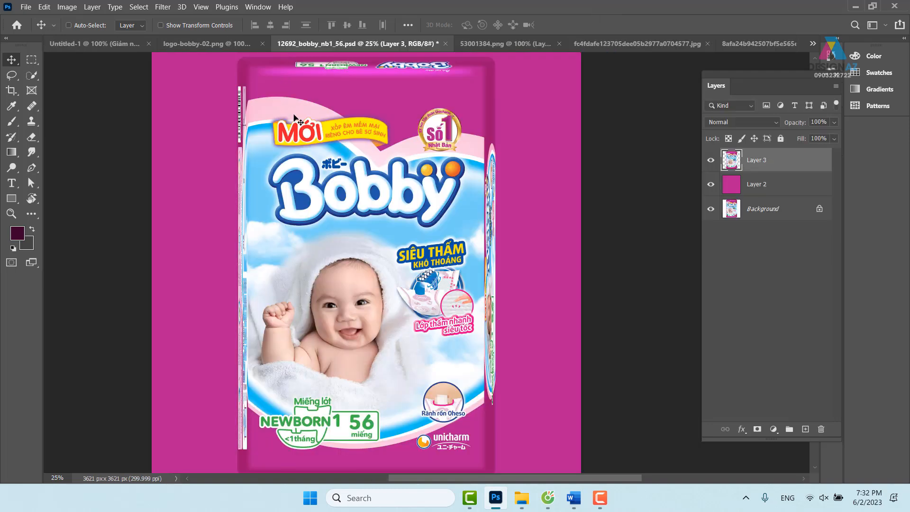
click(446, 44)
click(474, 195)
click(480, 199)
click(246, 45)
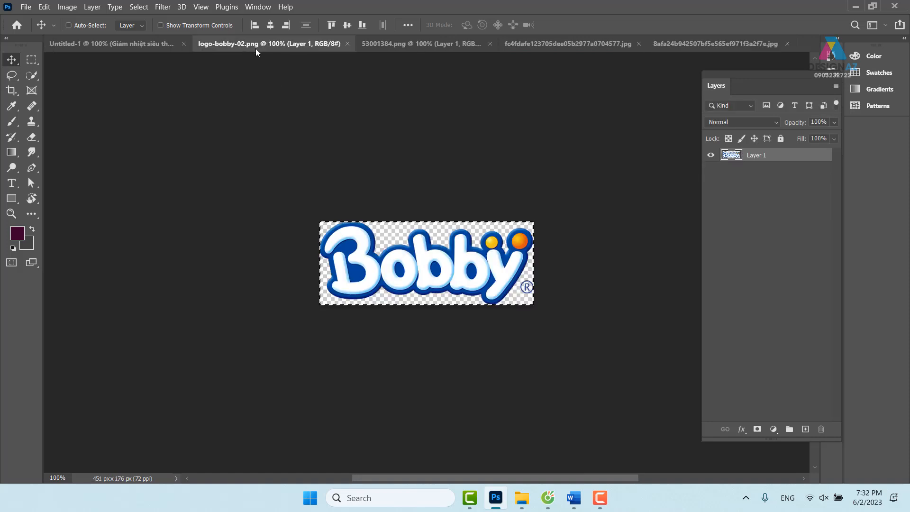
click(348, 44)
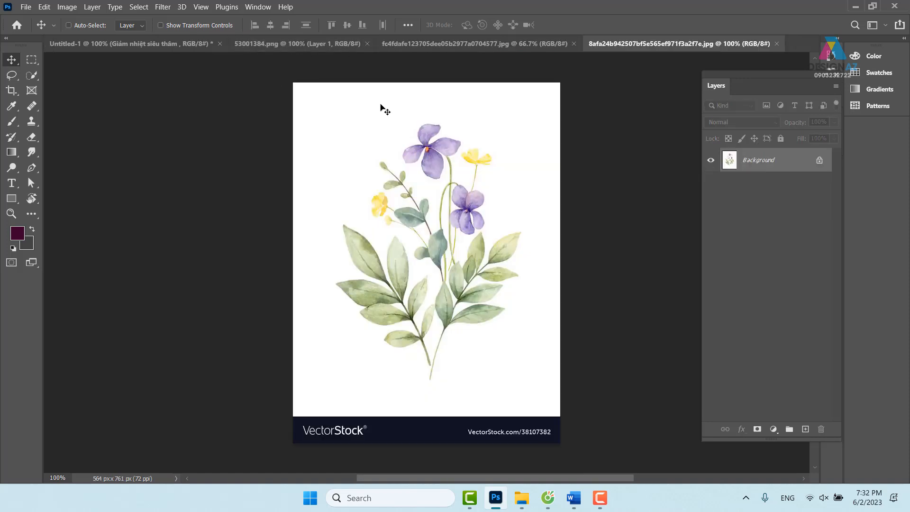
Step: Close the 53001384.png and fc4fdafe123705dee05b2977a0704577.jpg documents
click(333, 50)
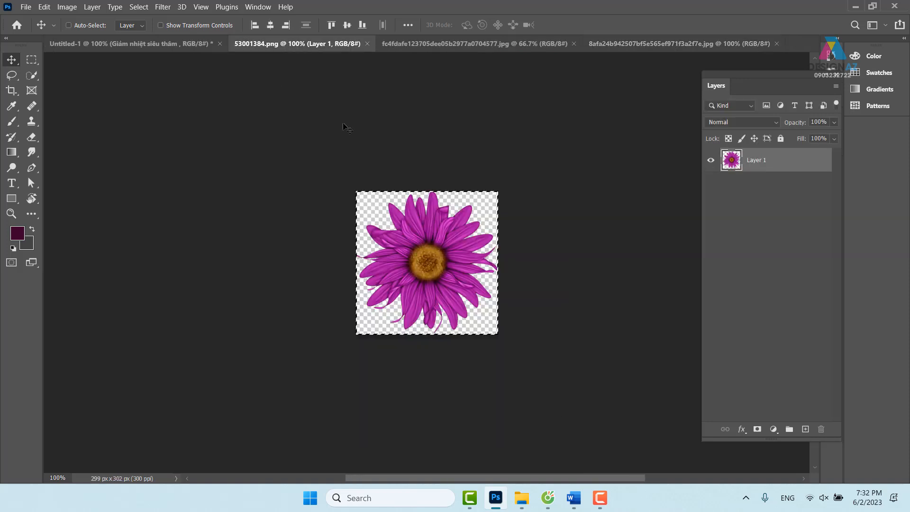
click(368, 44)
click(370, 45)
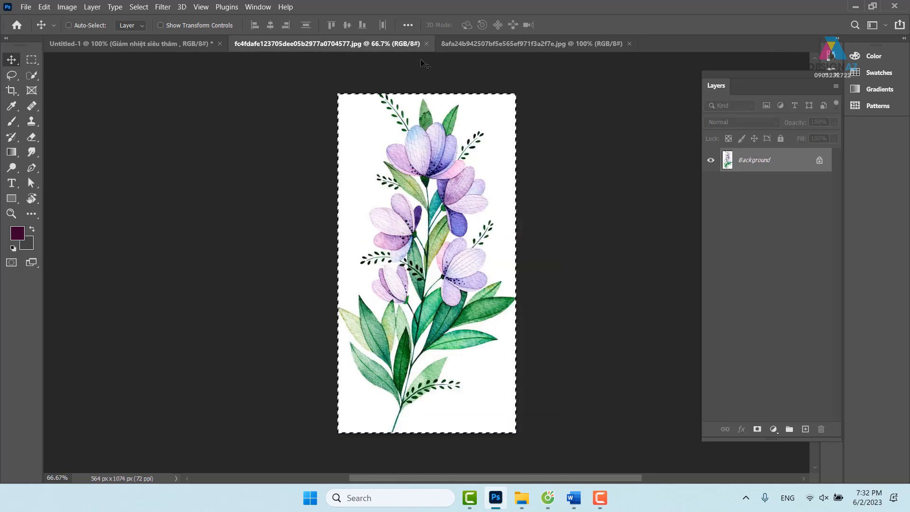
click(427, 45)
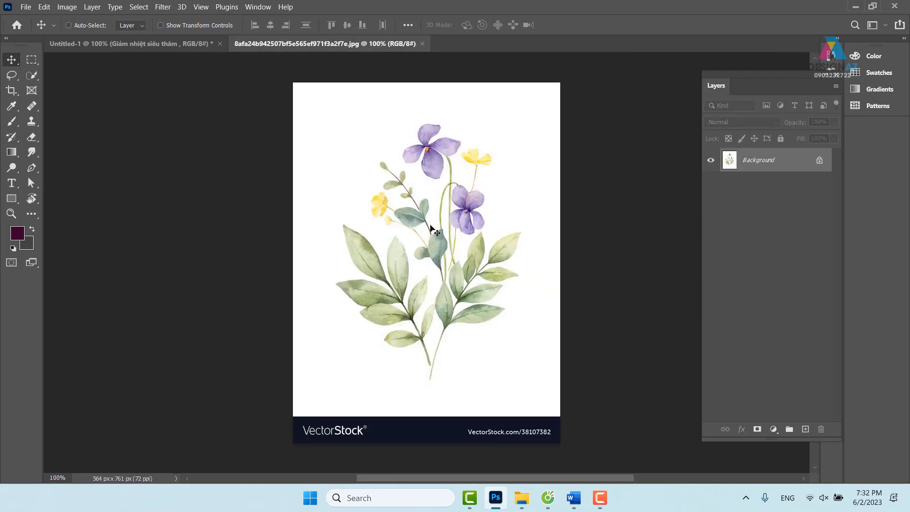
Step: Try to select the whole watercolour bouquet with the Object Selection tool on the uncropped image
click(31, 75)
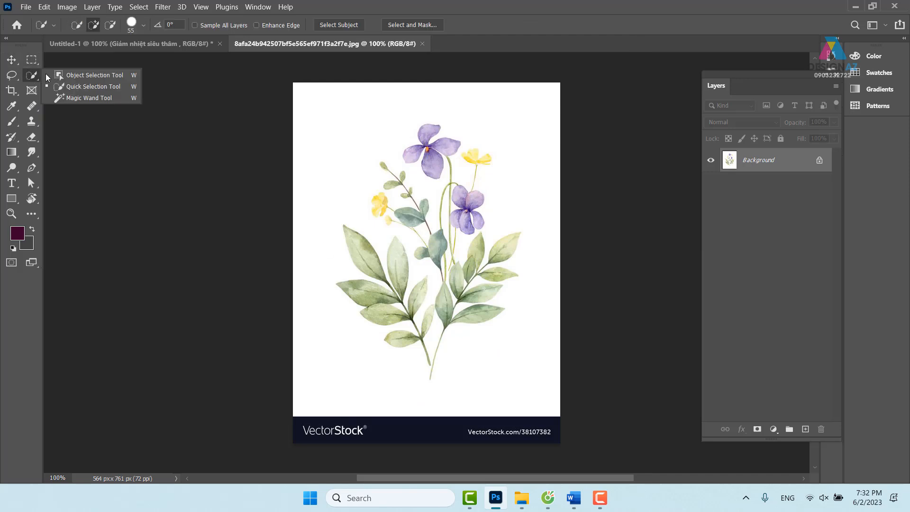
click(79, 74)
drag(280, 67, 594, 413)
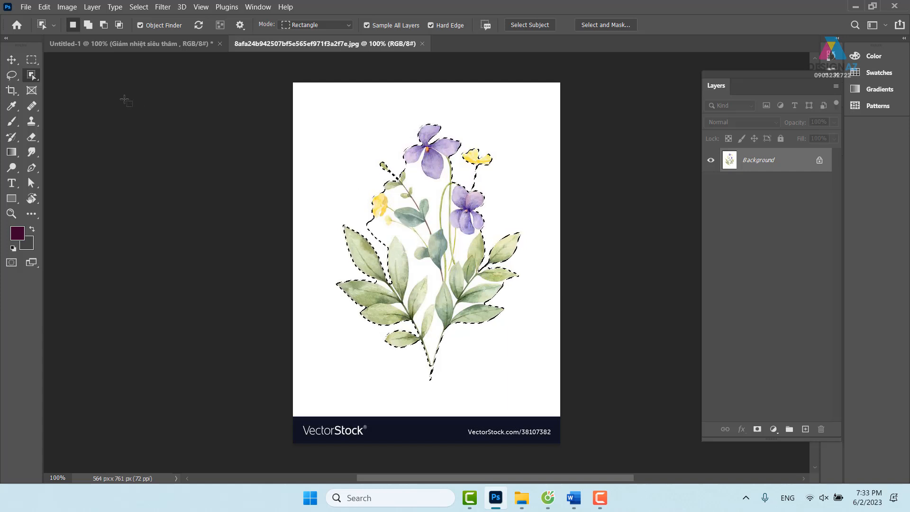
key(ctrl+d)
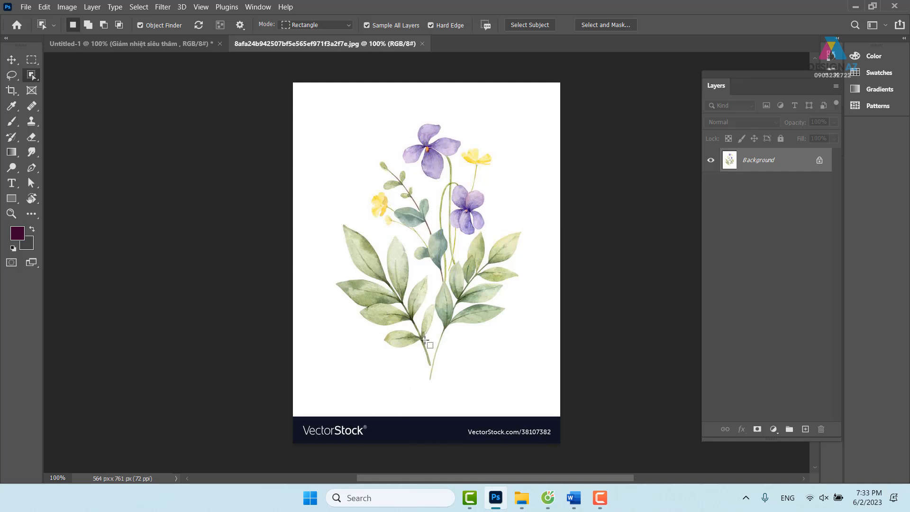
Step: Crop the flower image to a height of 687 px to remove the dark VectorStock strip
key(c)
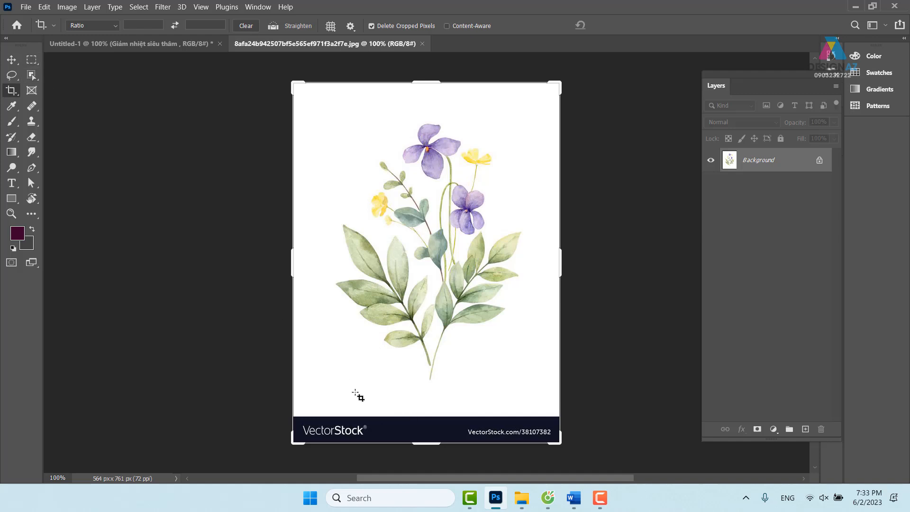
drag(425, 443, 424, 425)
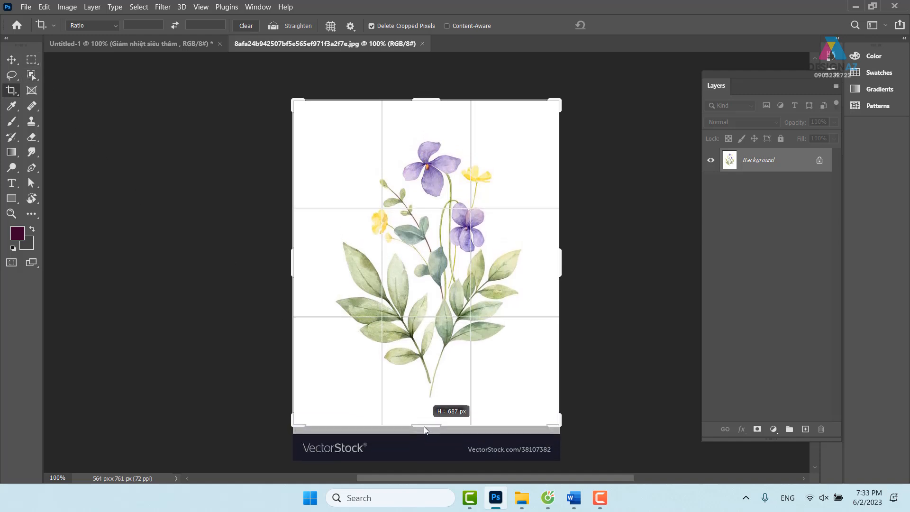
mouse_move(498, 488)
key(Return)
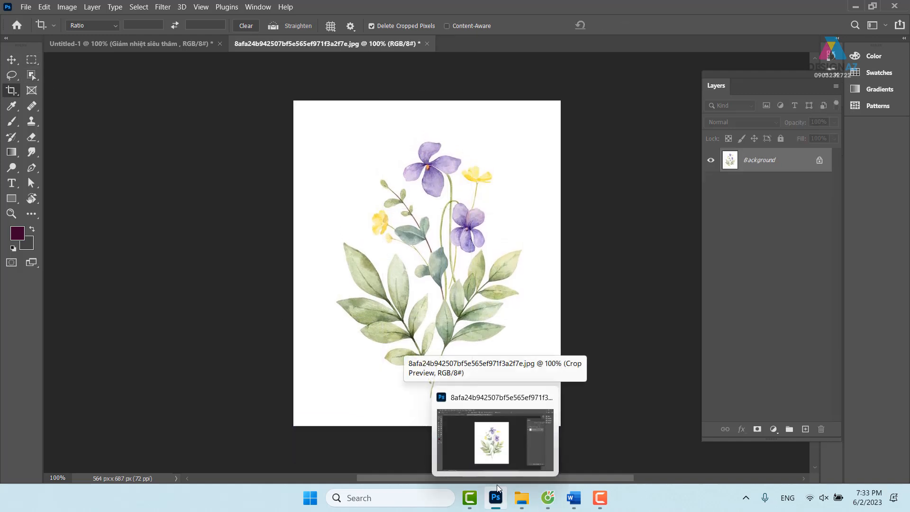
Step: Select the watercolour bouquet with the Object Selection tool and copy it onto a new layer
click(31, 75)
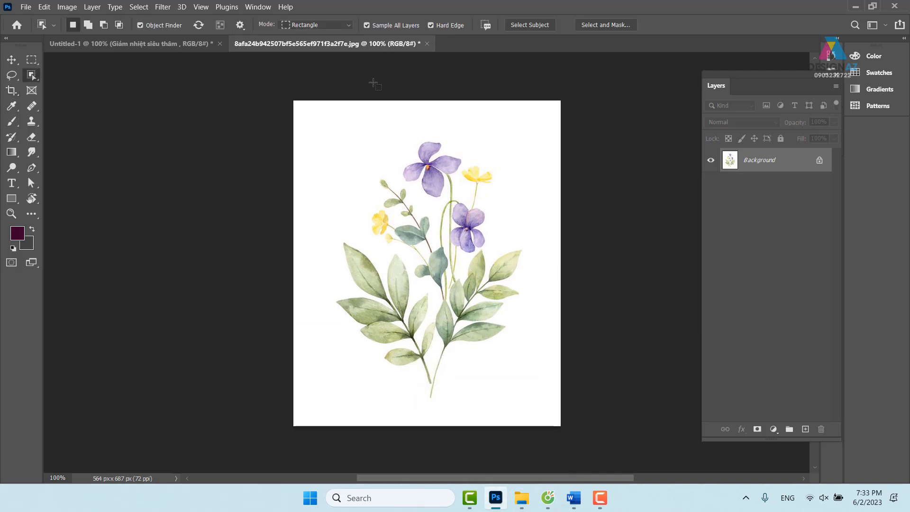
drag(300, 98, 622, 453)
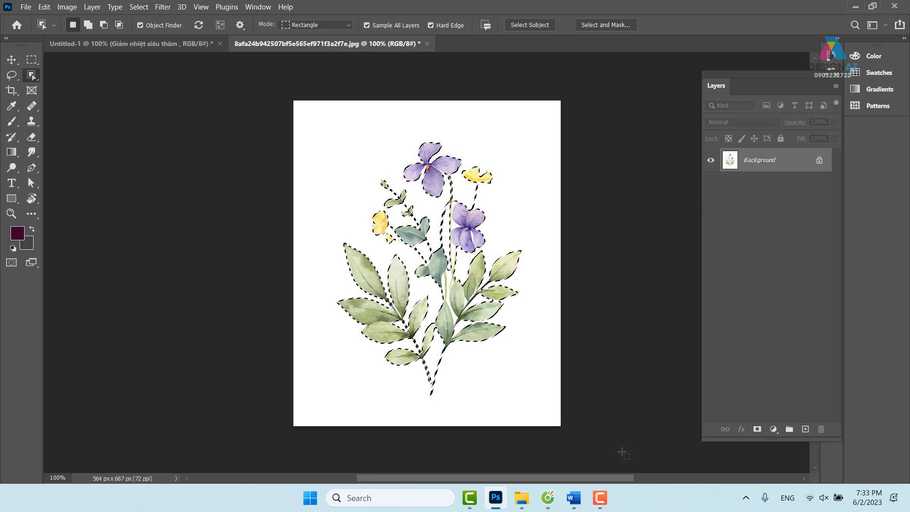
key(ctrl+j)
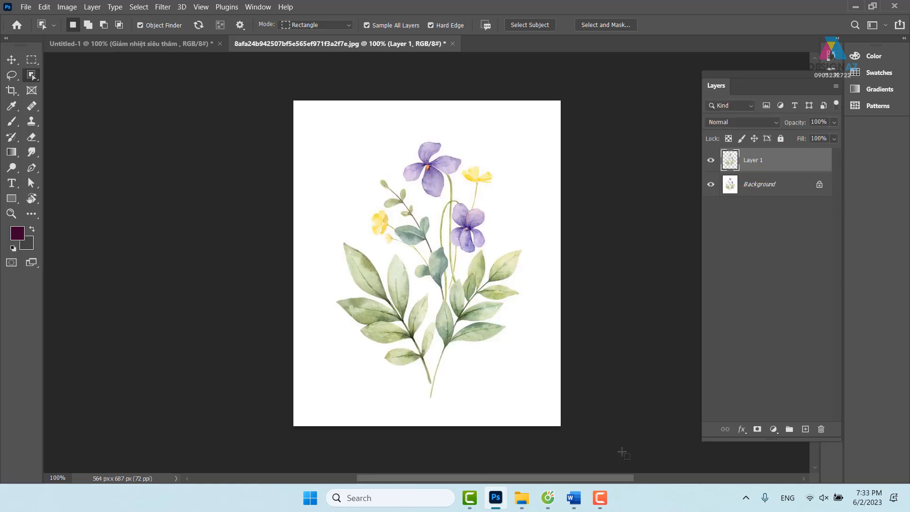
Step: Move the cut-out bouquet into the Untitled-1 banner and place it over the middle of the photo
key(v)
drag(443, 270, 195, 47)
drag(414, 230, 519, 308)
key(ctrl)
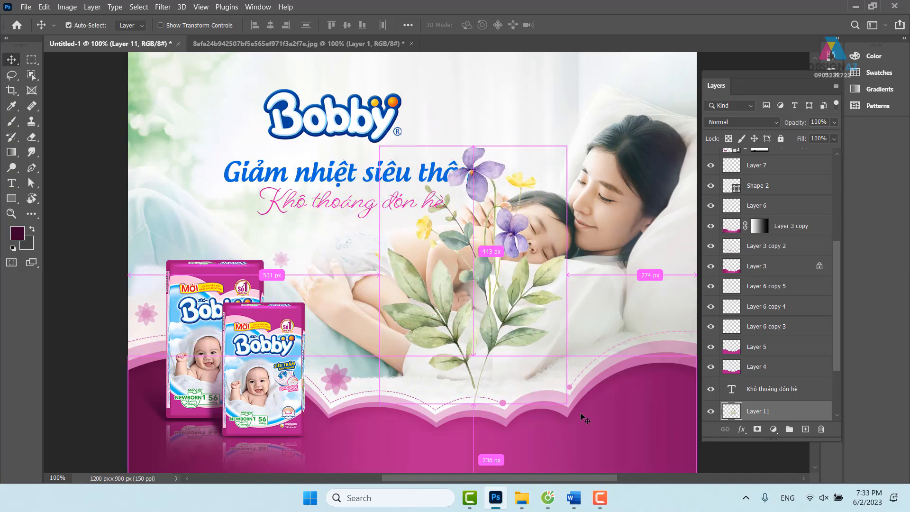
Step: Inspect the bouquet's stems and leaves at 400% for leftover white background
key(ctrl+plus)
key(ctrl+plus)
key(space)
drag(577, 413, 269, 356)
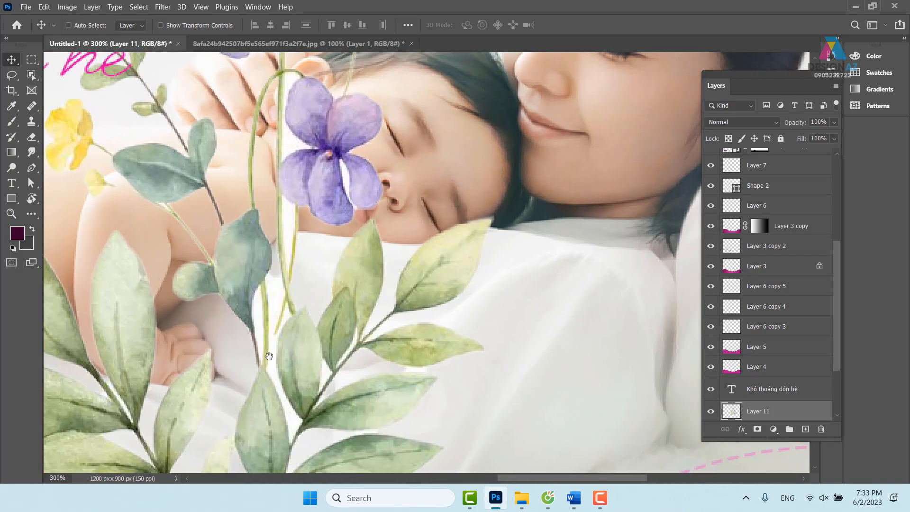
key(ctrl+plus)
key(space)
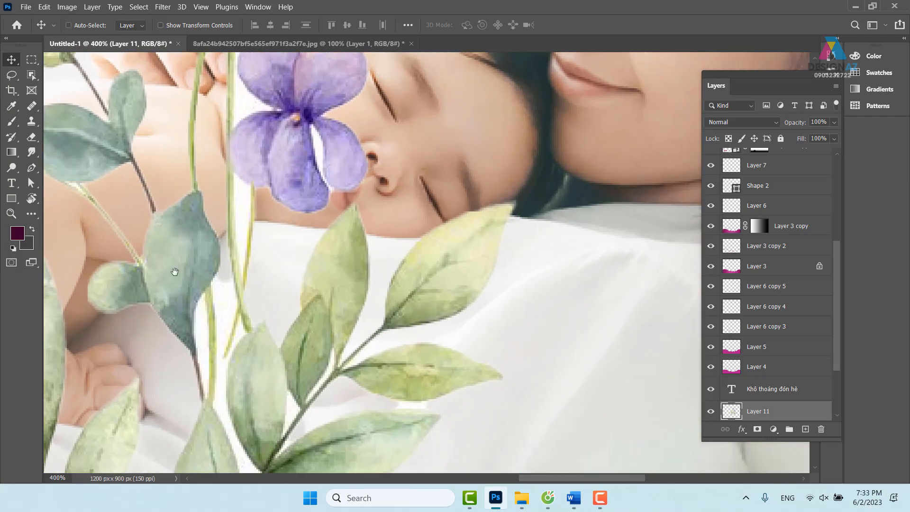
drag(153, 268, 240, 336)
right_click(314, 300)
click(323, 306)
drag(309, 300, 164, 309)
key(space)
drag(160, 396, 230, 259)
drag(264, 355, 240, 284)
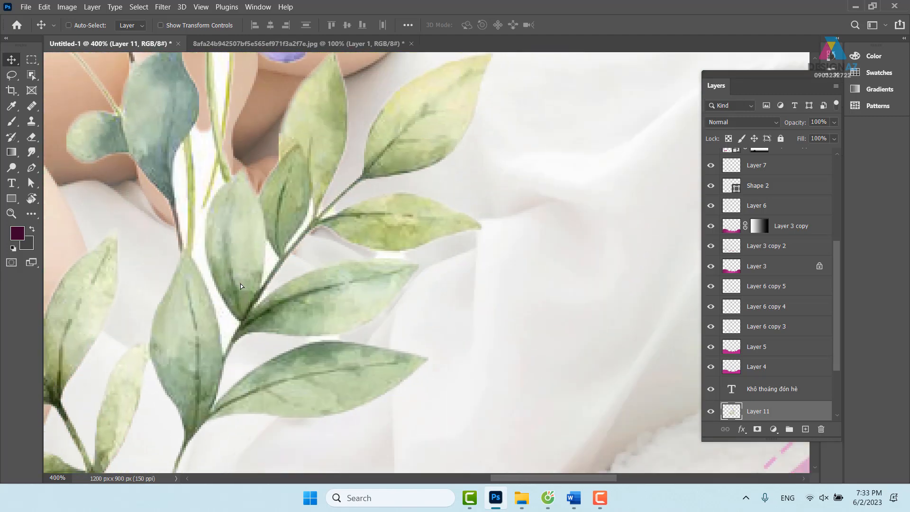
Step: Erase the white remnants between the bouquet's stems and leaves with the Magic Eraser at tolerance 32
click(34, 141)
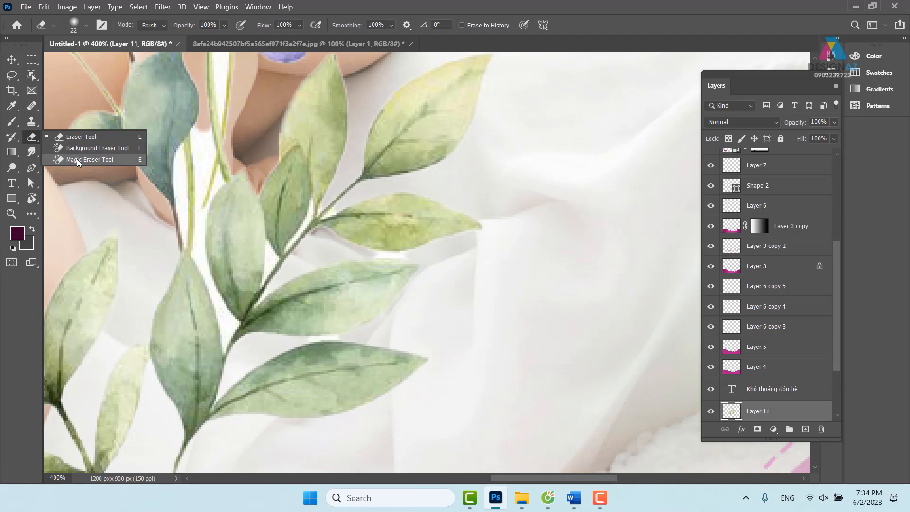
click(77, 159)
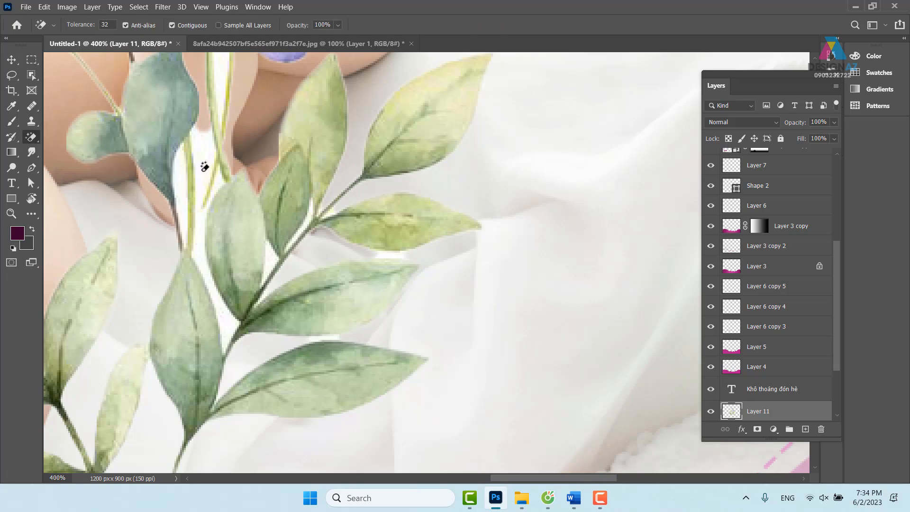
click(214, 180)
click(185, 174)
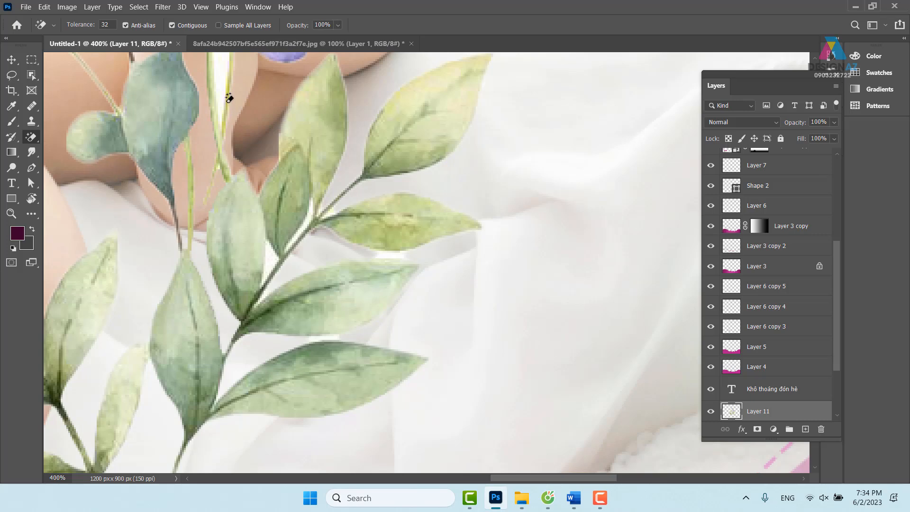
click(229, 120)
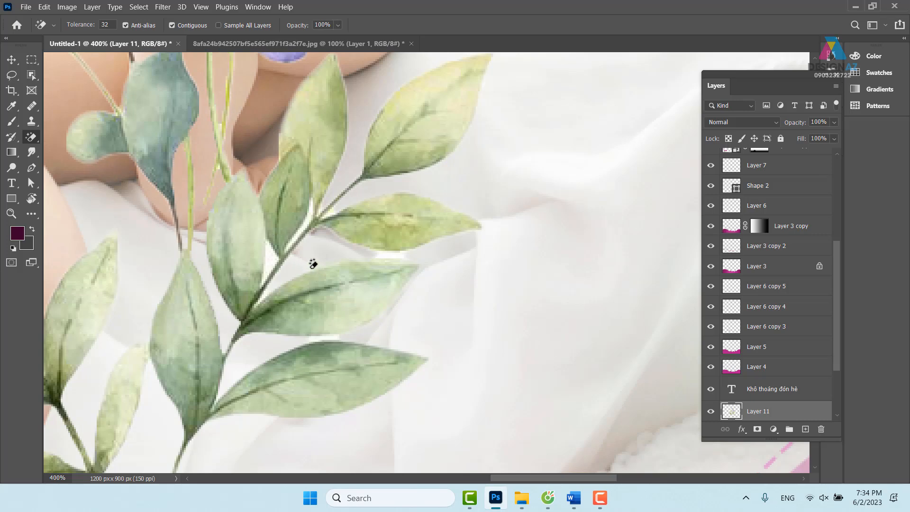
mouse_move(284, 253)
mouse_down()
mouse_move(283, 354)
mouse_move(277, 255)
mouse_up()
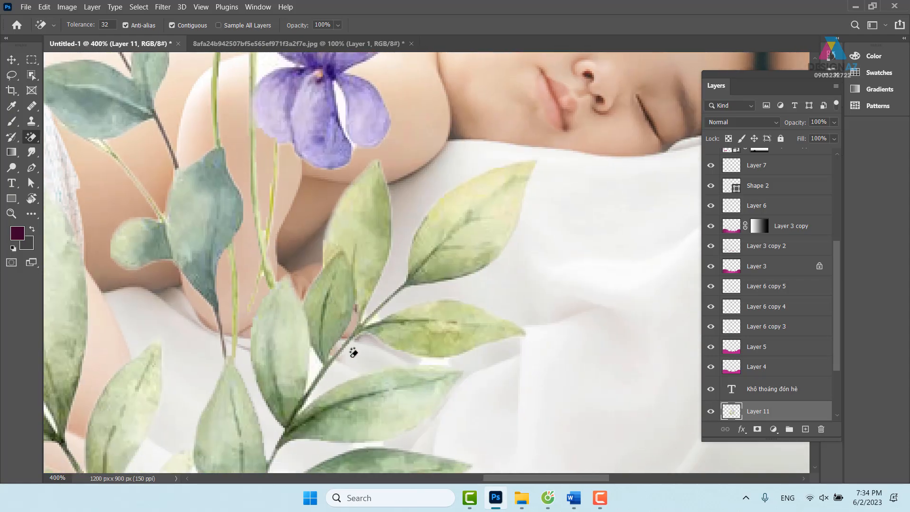
drag(346, 351, 439, 150)
mouse_move(200, 190)
mouse_down()
mouse_move(278, 208)
mouse_move(291, 221)
mouse_up()
click(293, 227)
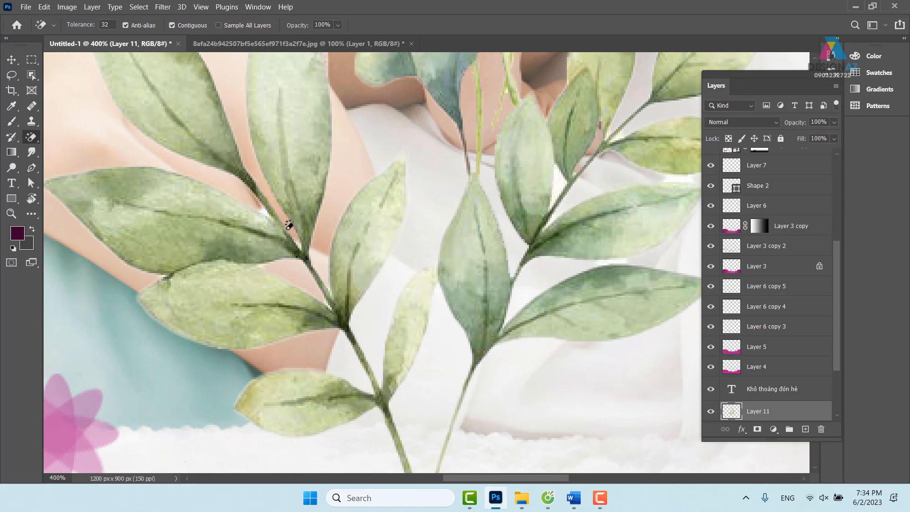
Step: Try to clear the white patch beside the bouquet's left branch with the Magic Eraser and the regular Eraser
click(265, 209)
key(ctrl+z)
right_click(32, 137)
click(59, 137)
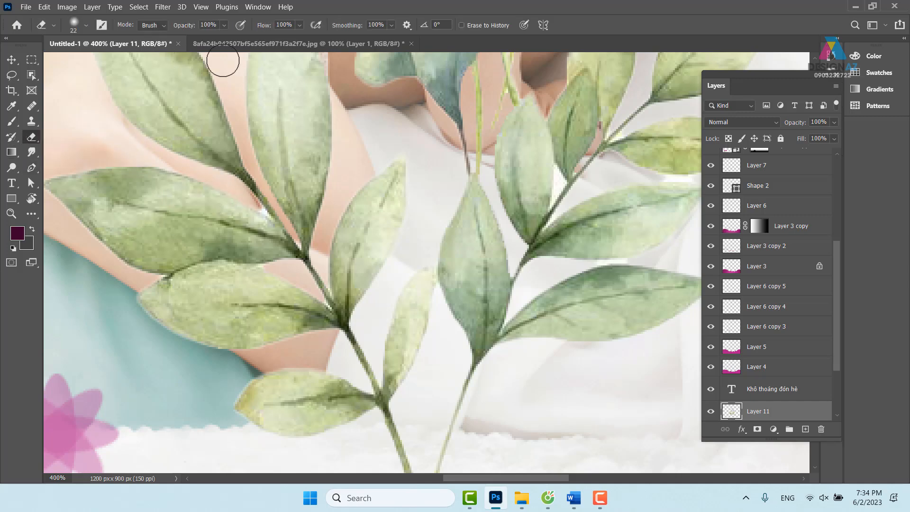
mouse_move(140, 201)
mouse_down()
mouse_move(254, 238)
mouse_move(249, 251)
mouse_up()
key(ctrl+z)
right_click(34, 139)
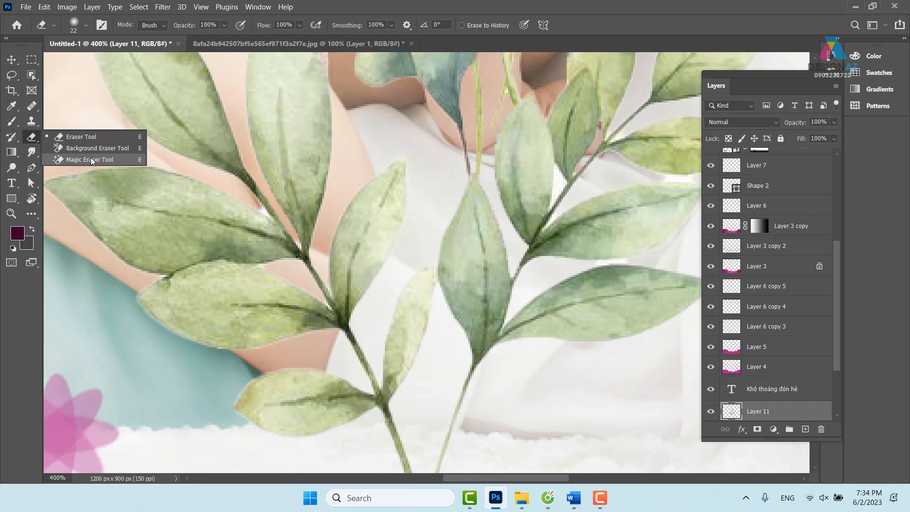
Step: Move the bouquet to the banner's left side, behind the two diaper packs
click(11, 60)
scroll(446, 338, down, 3)
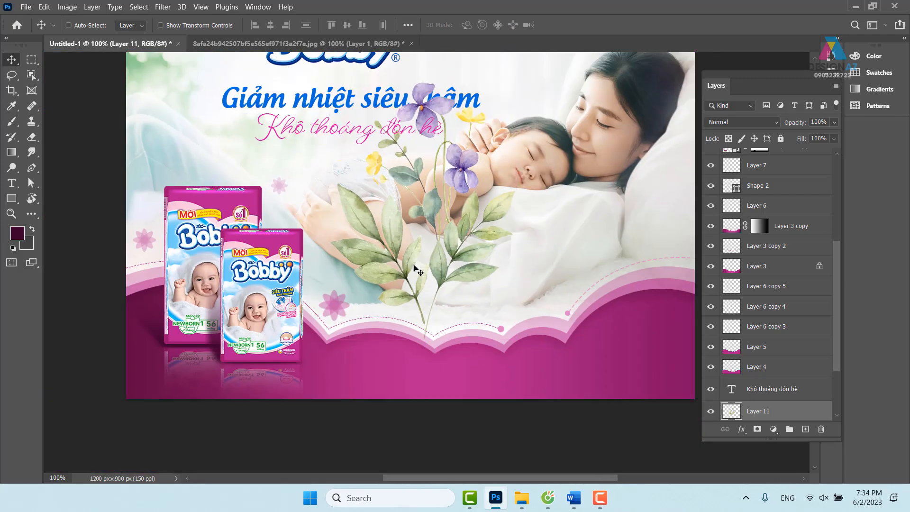
right_click(462, 246)
click(478, 250)
drag(478, 250, 293, 265)
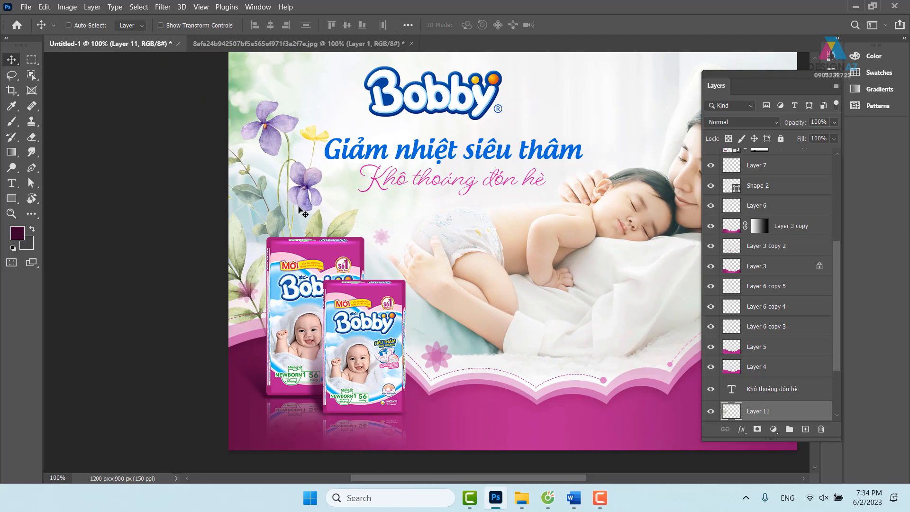
drag(283, 207, 300, 207)
Step: Flip the bouquet horizontally, tilt it slightly clockwise and shift it a little above the diaper packs
key(ctrl+t)
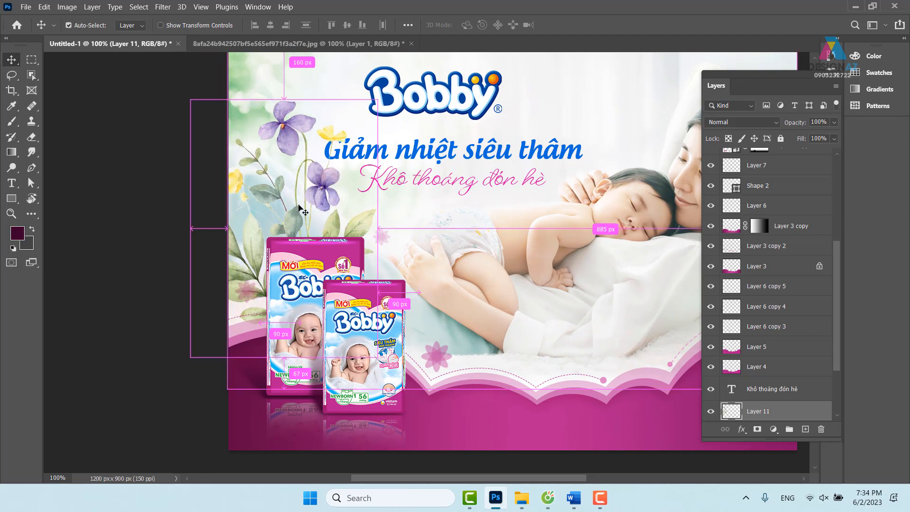
right_click(292, 195)
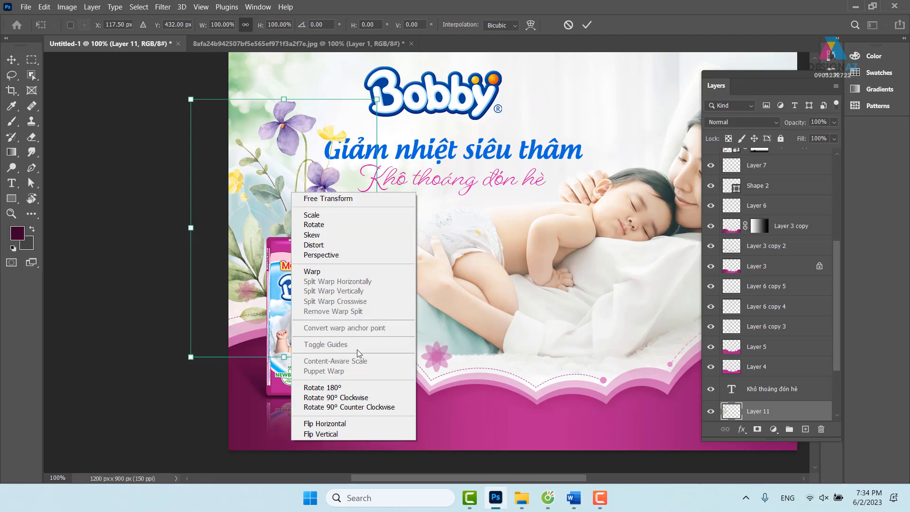
click(231, 163)
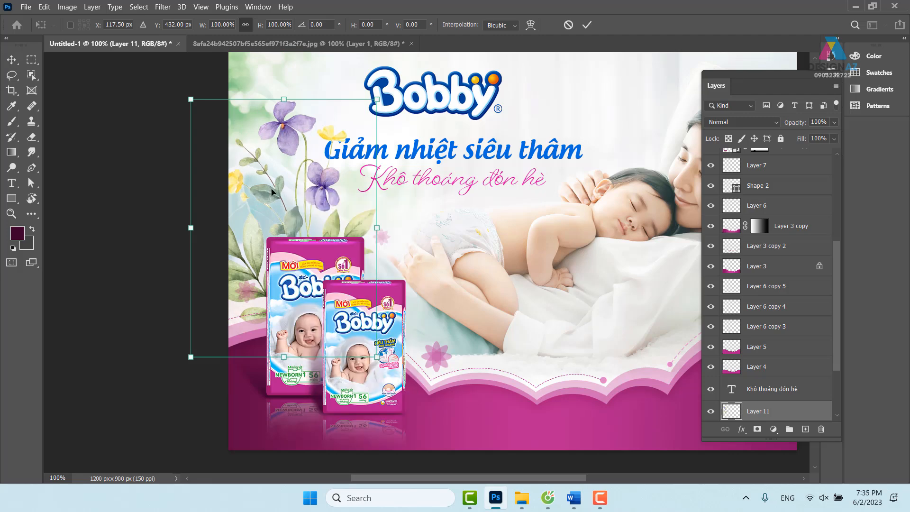
right_click(270, 194)
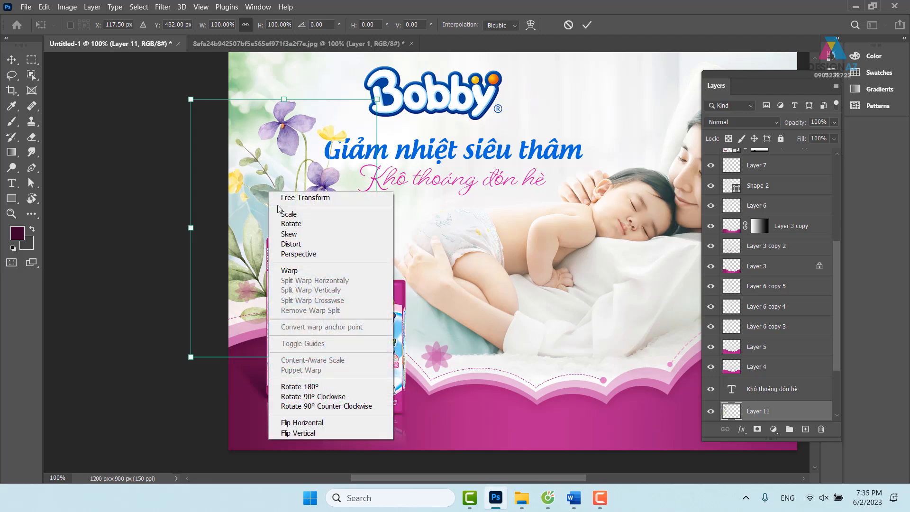
click(334, 424)
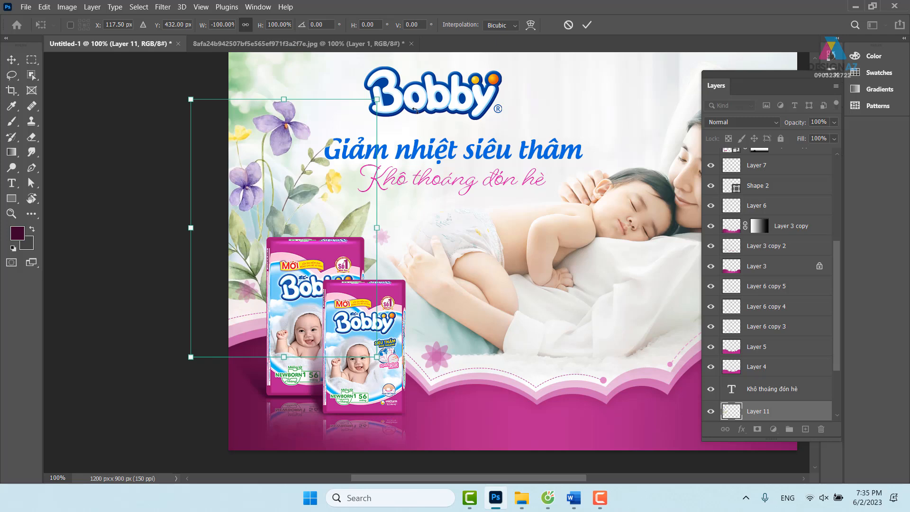
mouse_move(390, 89)
mouse_down()
mouse_move(410, 106)
mouse_move(398, 97)
mouse_up()
drag(343, 168, 352, 164)
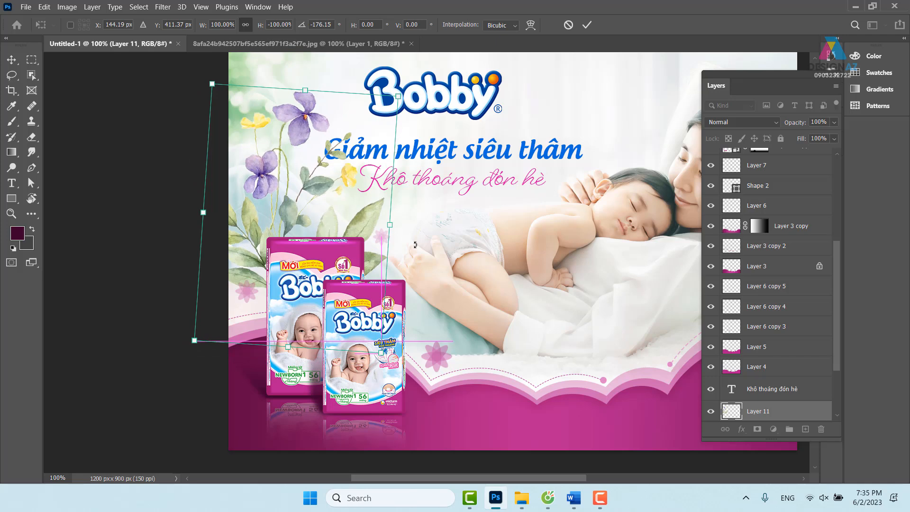
drag(499, 251, 402, 267)
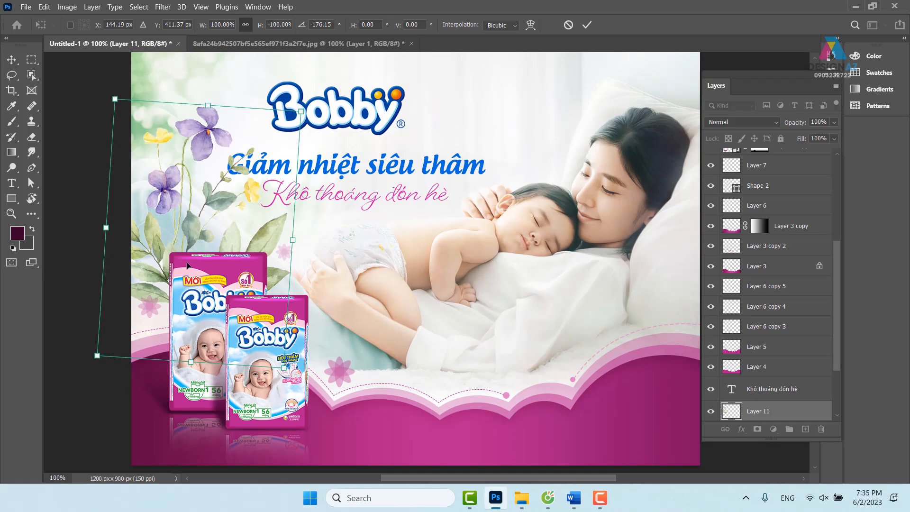
key(Return)
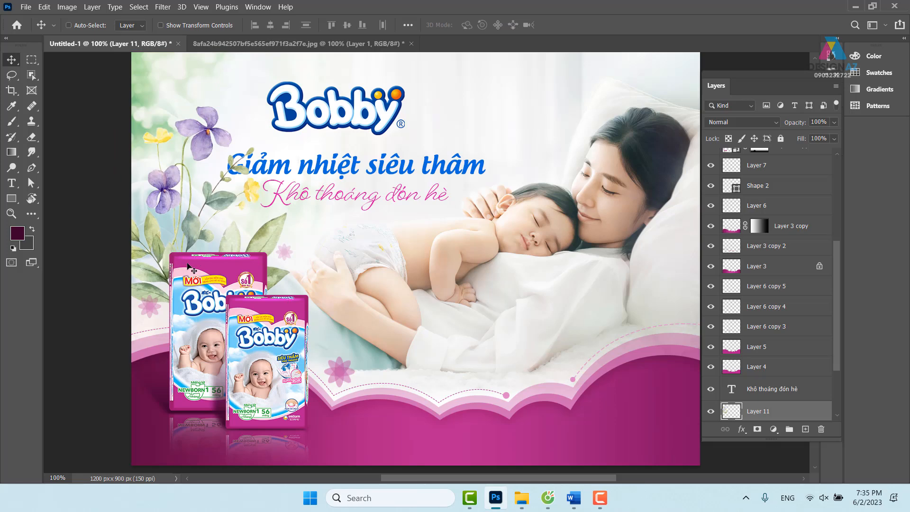
drag(229, 242, 302, 226)
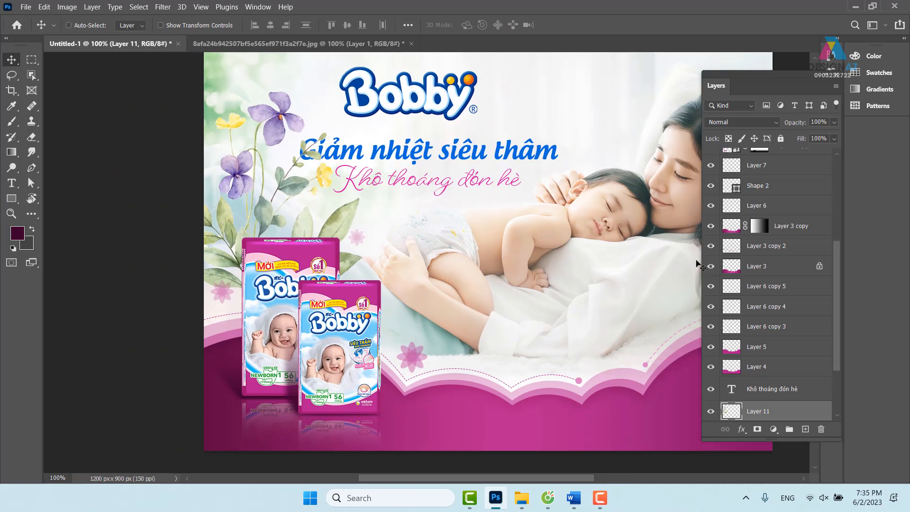
Step: Add a layer mask to the bouquet layer and prepare the Brush for painting black around the rear diaper pack
click(757, 430)
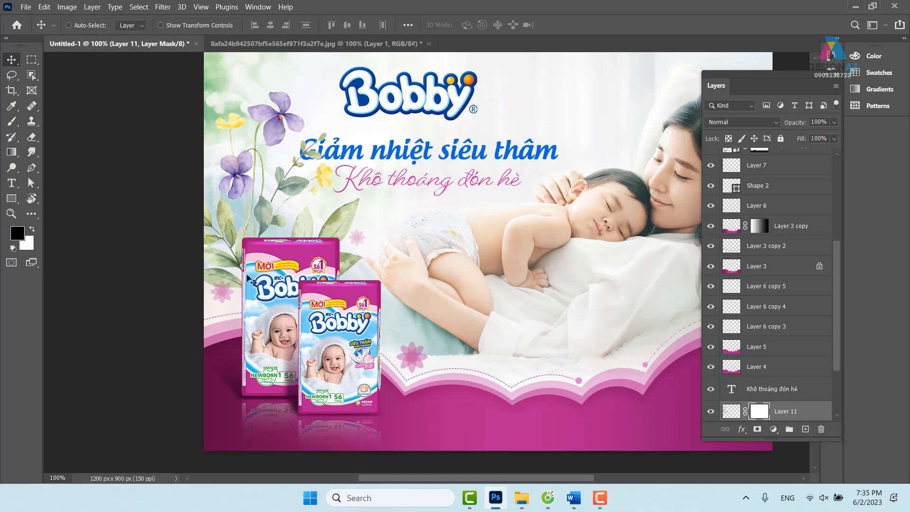
key(ctrl+plus)
key(ctrl+plus)
mouse_move(179, 246)
mouse_down()
mouse_move(517, 180)
mouse_move(597, 204)
mouse_up()
key(b)
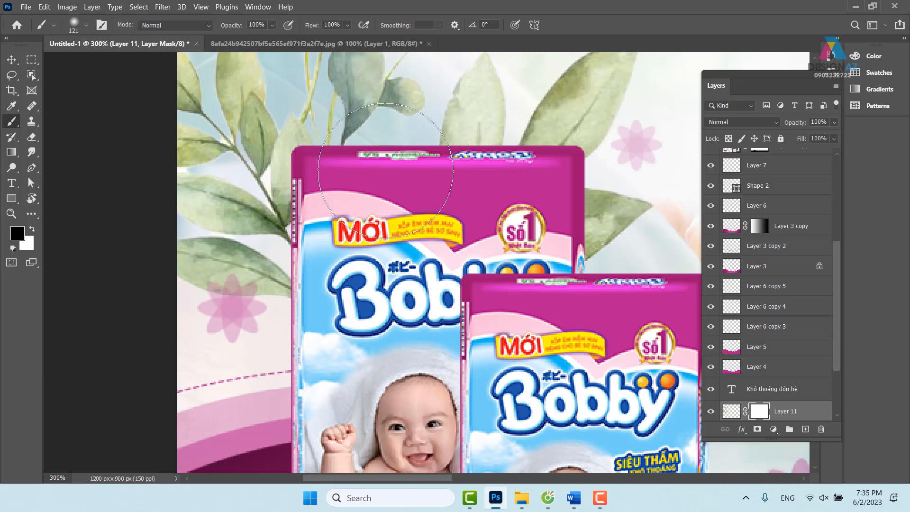
click(272, 25)
drag(263, 38, 257, 38)
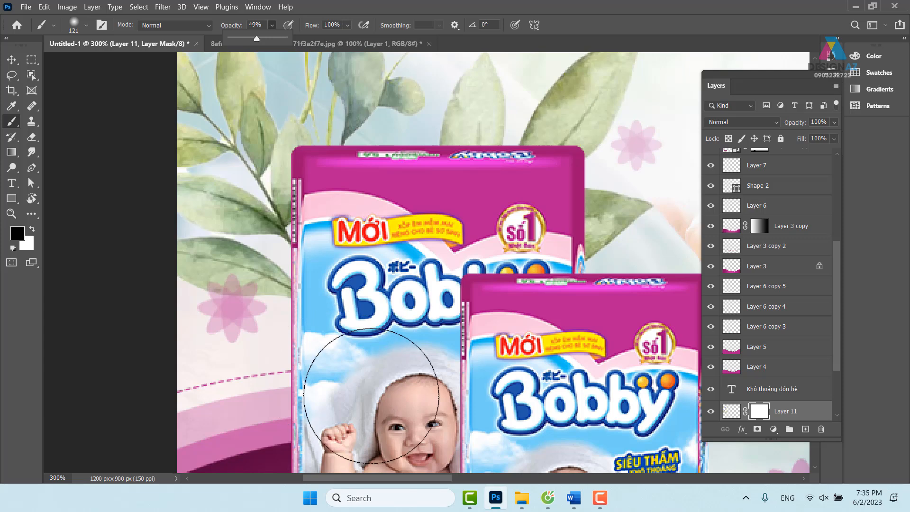
click(245, 227)
key(ctrl+z)
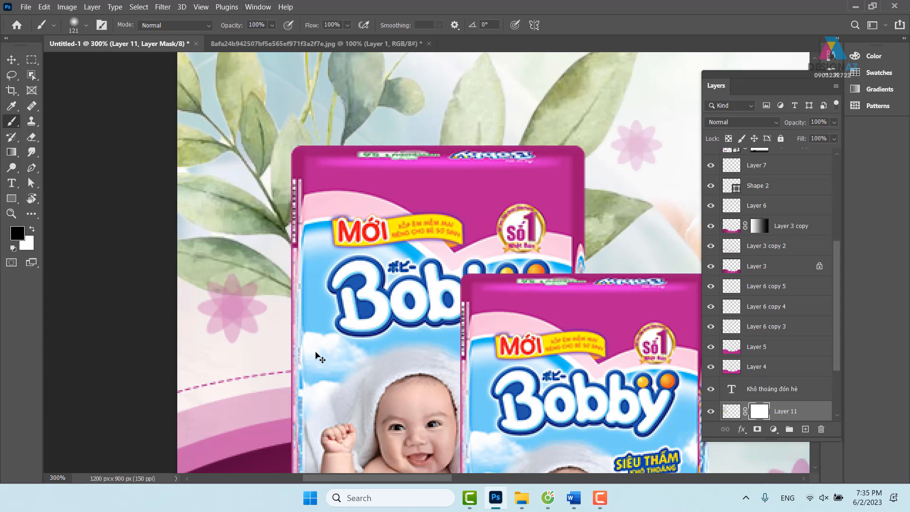
Step: Fade the bouquet's lower leaves along the rear pack's edge by painting black on its mask at 50% brush opacity
click(272, 26)
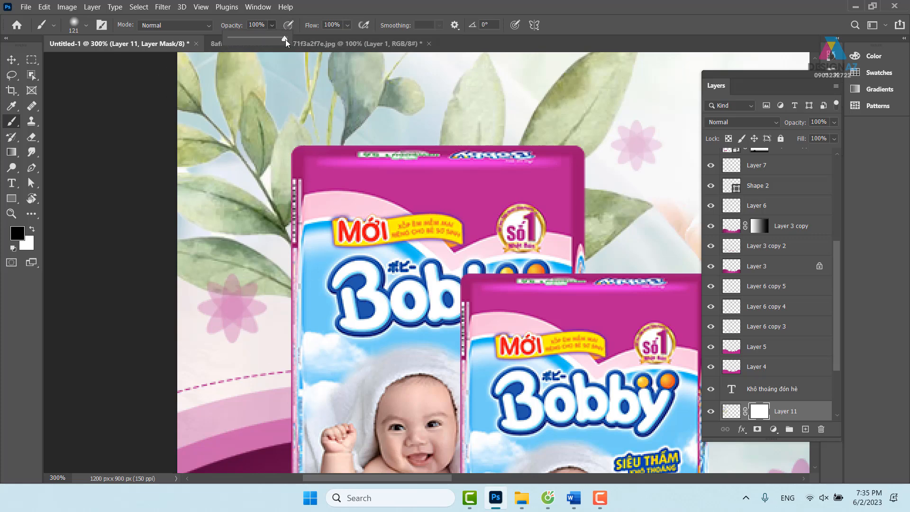
drag(257, 39, 257, 39)
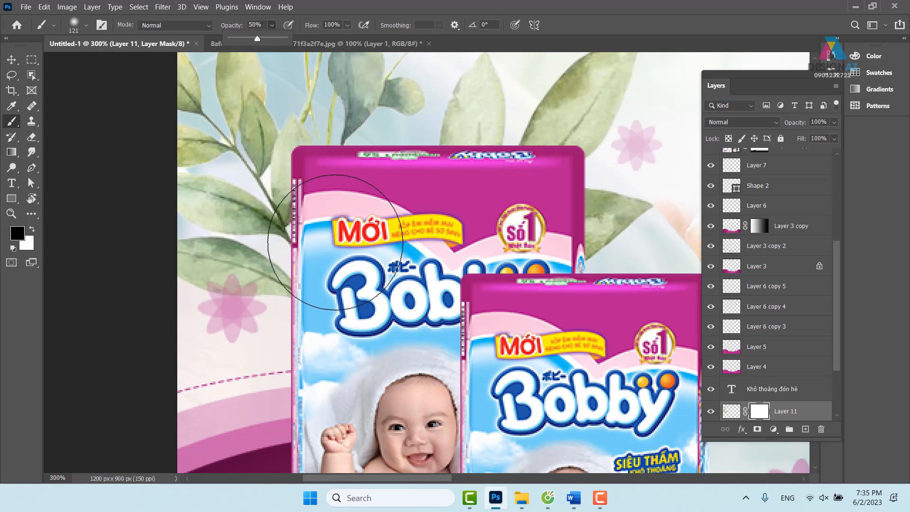
click(335, 260)
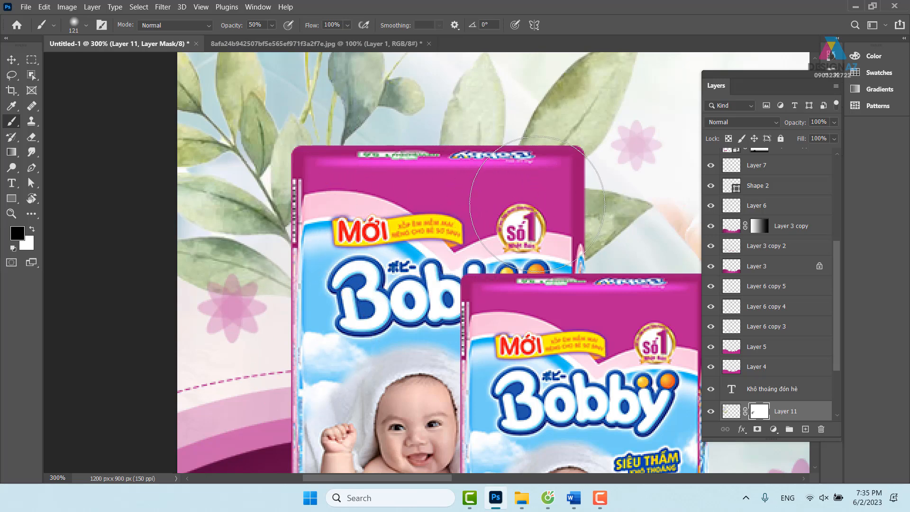
drag(360, 179, 395, 158)
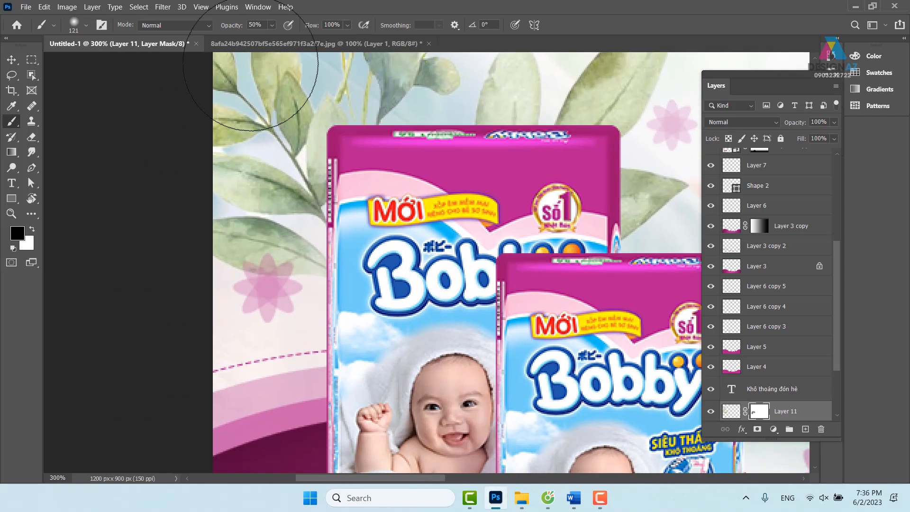
Step: Delete the two translucent pink flowers on either side of the rear diaper pack
click(12, 59)
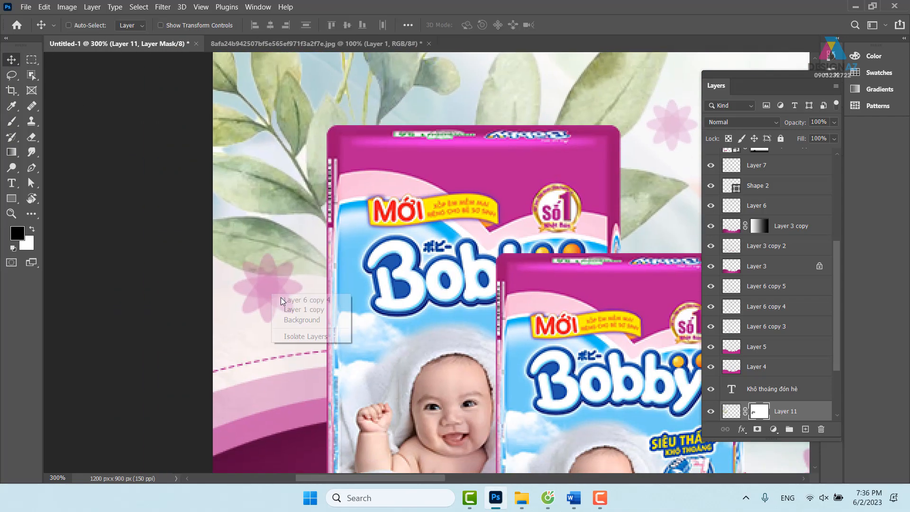
right_click(274, 293)
click(278, 299)
drag(272, 297, 267, 320)
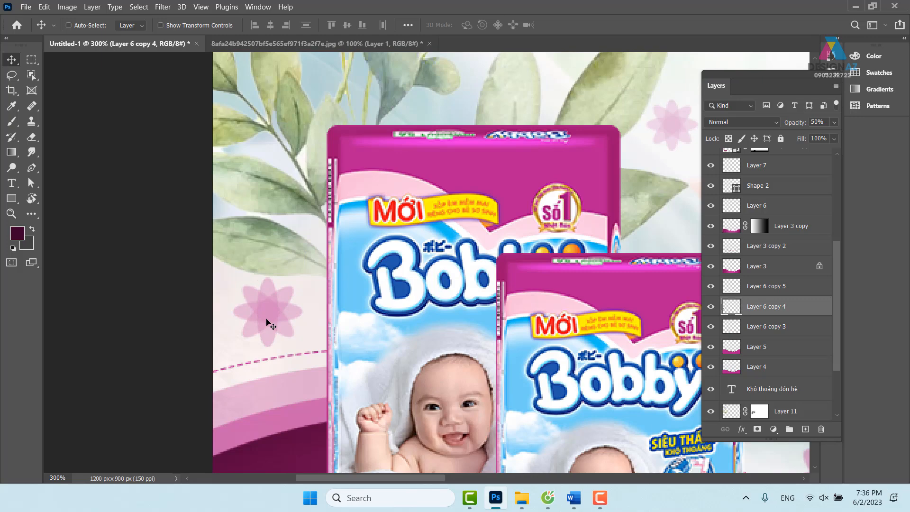
key(Delete)
right_click(669, 135)
click(686, 135)
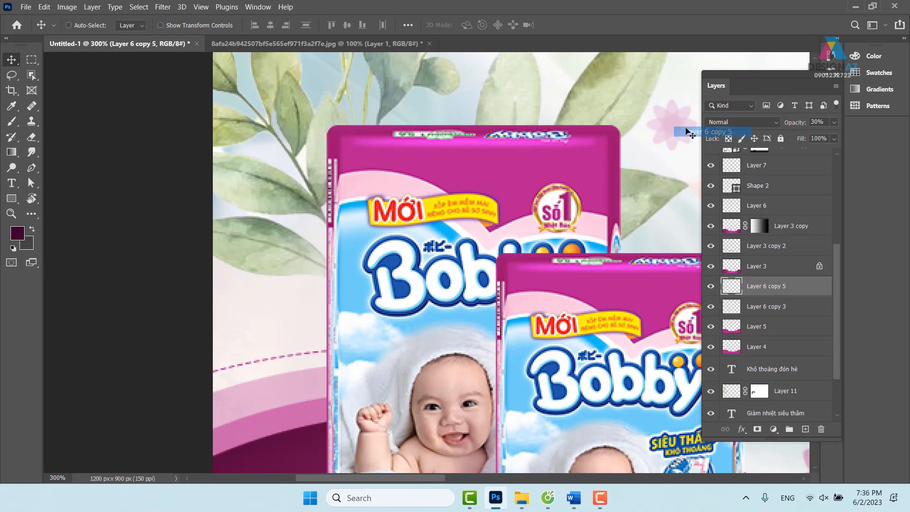
key(Delete)
Step: Move both headline lines together to the right and slightly up, clear of the bouquet
key(ctrl+minus)
key(ctrl+minus)
key(ctrl+minus)
key(ctrl+minus)
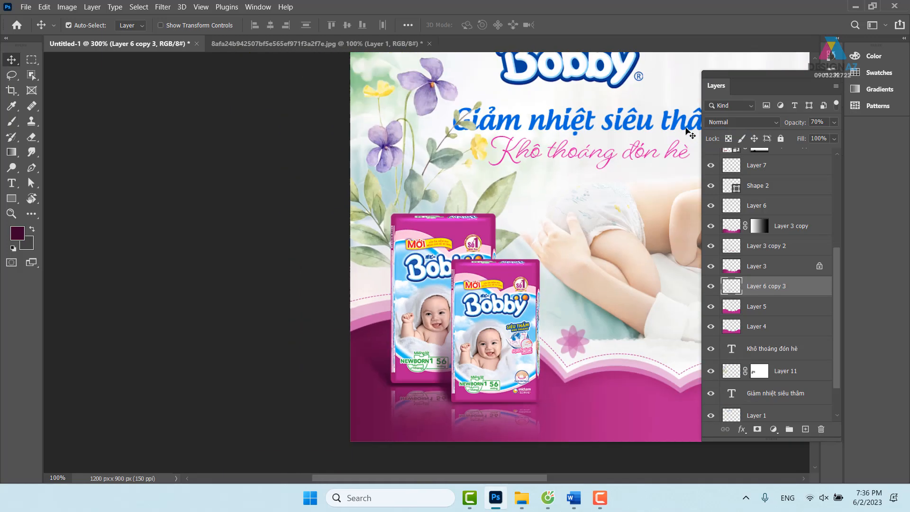
drag(599, 154, 441, 201)
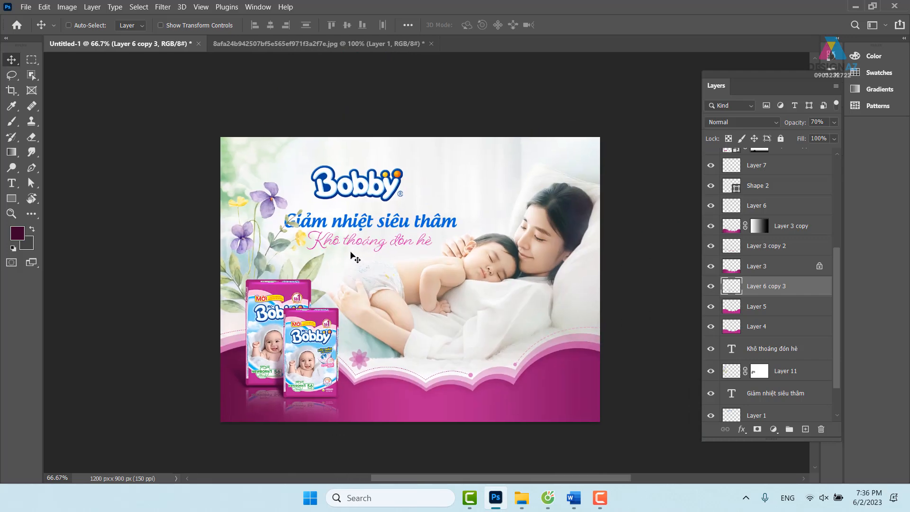
right_click(385, 224)
click(393, 225)
right_click(385, 248)
shift+click(399, 248)
drag(397, 246, 423, 231)
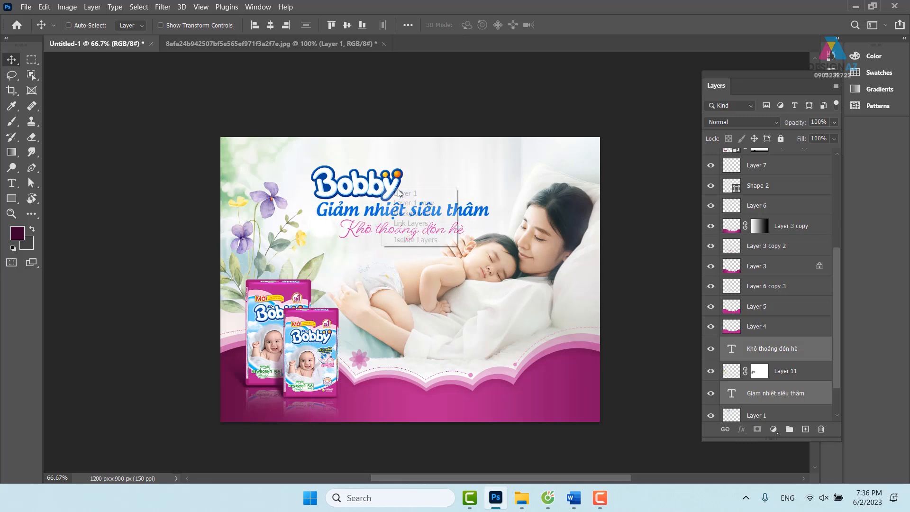
Step: Centre the Bobby logo above the headline and nudge the line "Khô thoáng đón hè" slightly down
right_click(382, 187)
click(397, 193)
drag(373, 186, 416, 179)
drag(429, 256, 406, 203)
key(shift+Down)
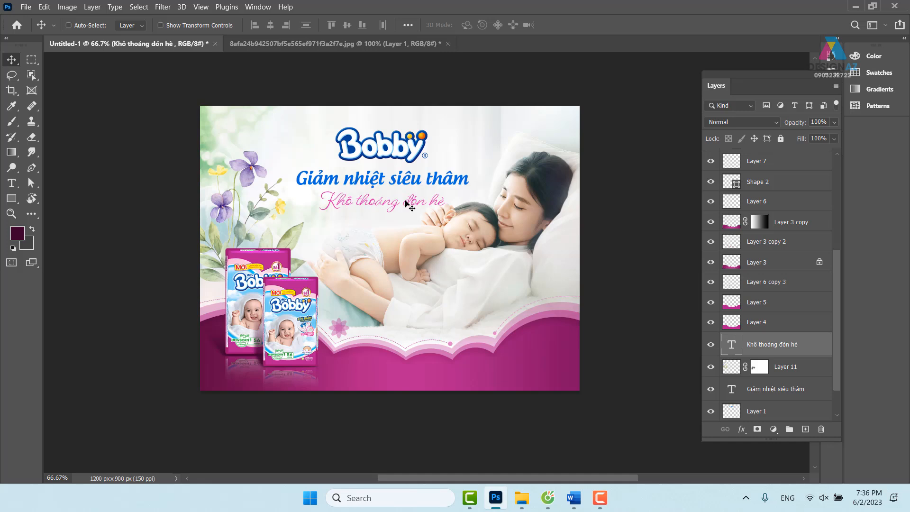
Step: Enlarge the headline "Giảm nhiệt siêu thâm" slightly and re-centre it beneath the Bobby logo
right_click(437, 182)
click(447, 185)
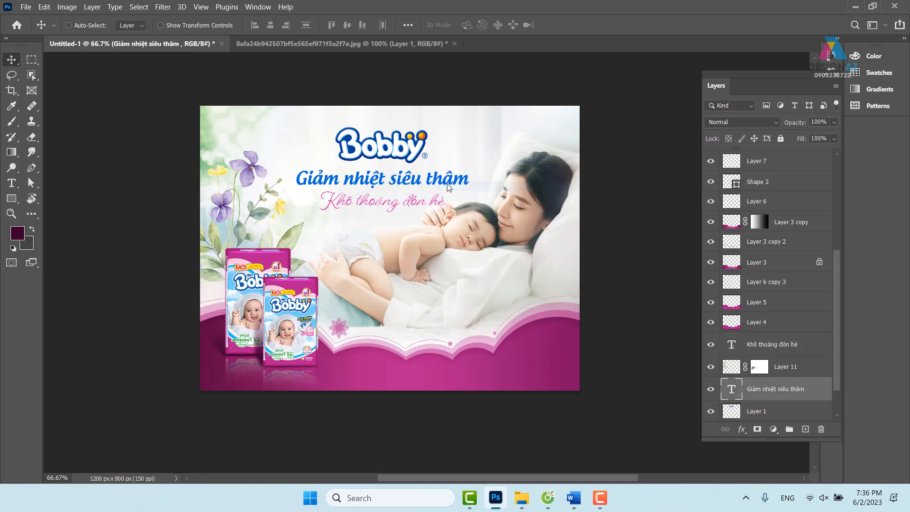
key(ctrl+t)
drag(467, 169, 483, 165)
key(Return)
drag(429, 184, 425, 186)
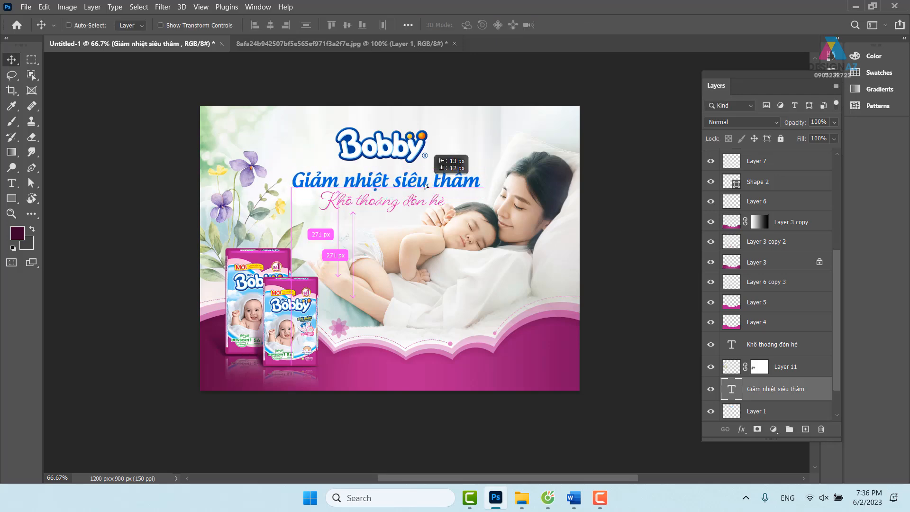
Step: Duplicate the masked bouquet, offsetting the copy slightly down and to the left
drag(361, 290, 379, 256)
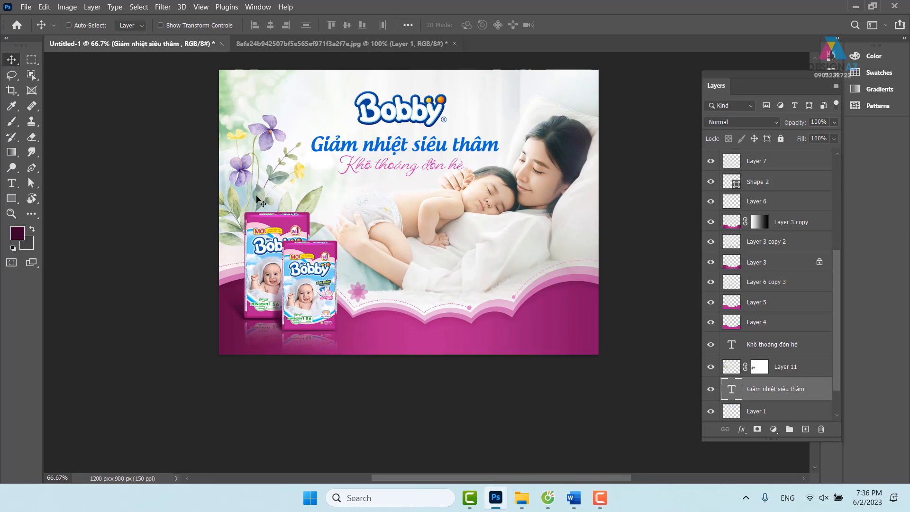
right_click(262, 190)
click(297, 196)
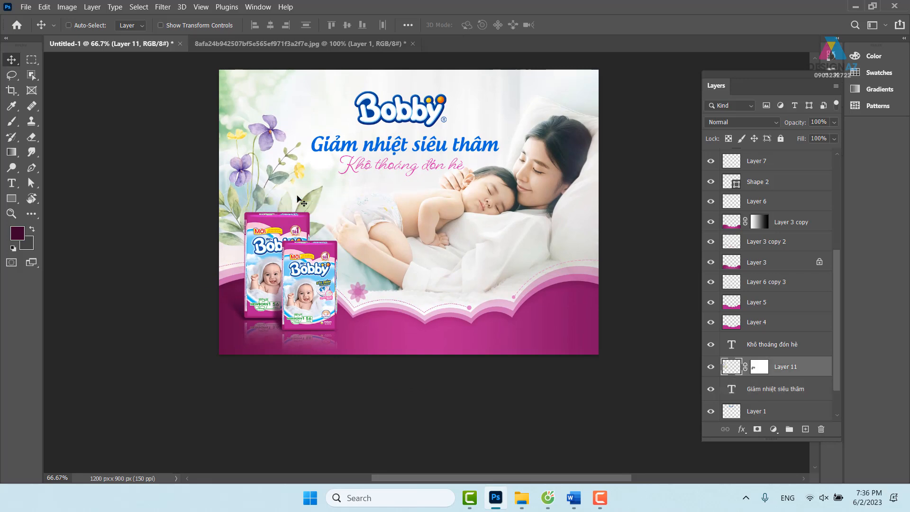
key(ctrl+plus)
drag(108, 212, 162, 223)
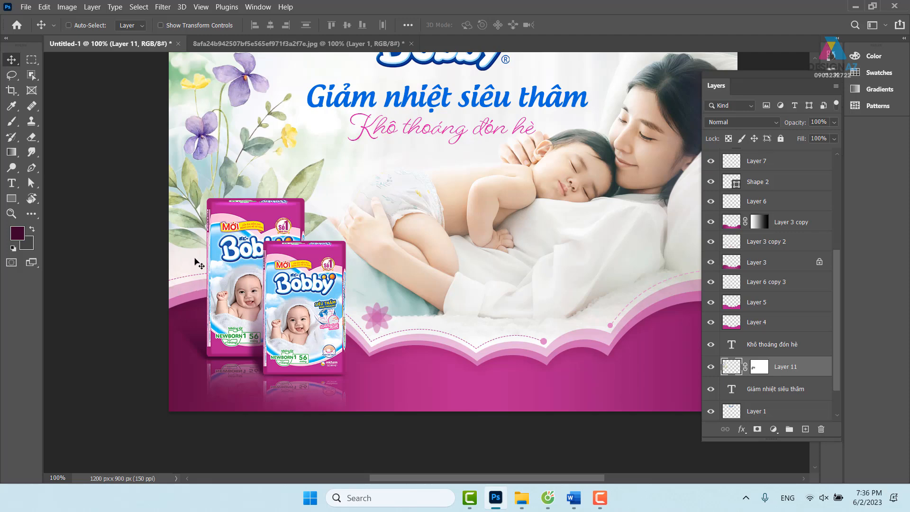
right_click(195, 236)
click(209, 244)
drag(183, 237, 171, 255)
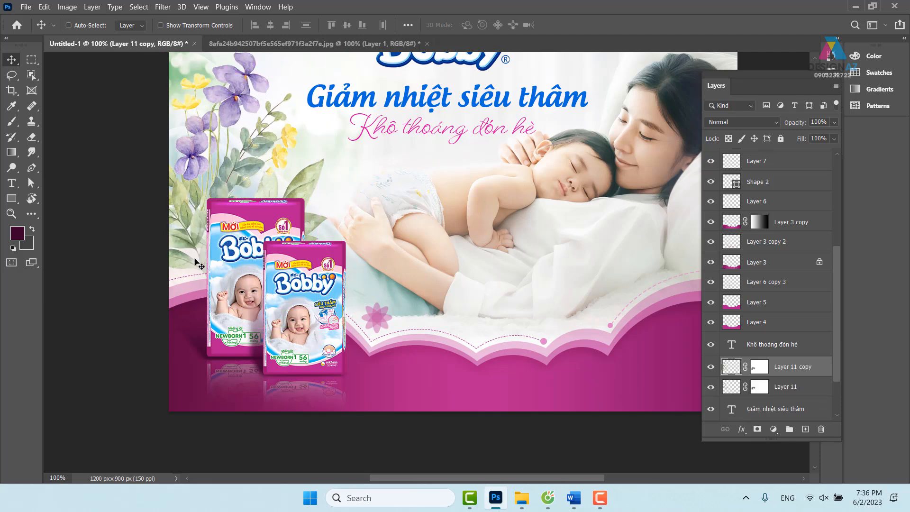
Step: Rotate the duplicate bouquet about 13 degrees counterclockwise and shift it slightly behind the packs
key(ctrl+t)
drag(347, 351, 377, 320)
drag(179, 248, 176, 241)
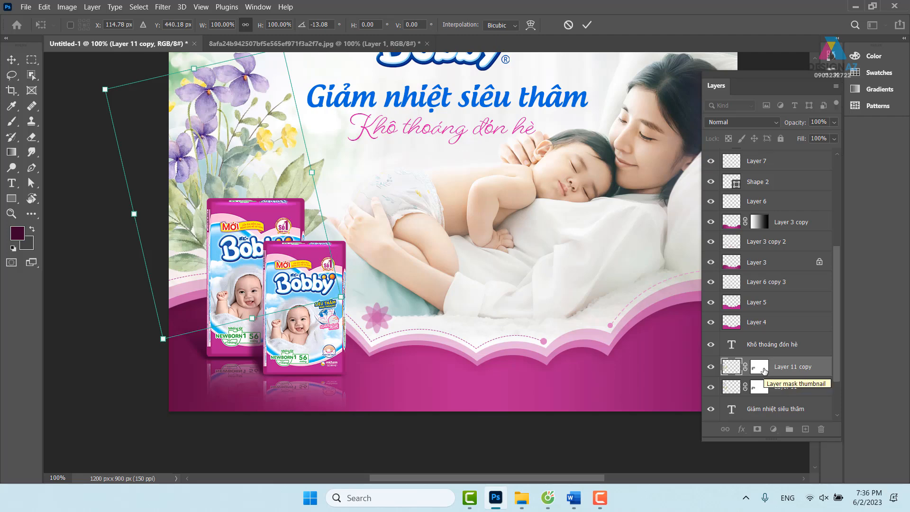
Step: Hide the duplicate bouquet's flowers and upper stems by painting black on its mask at 100% brush opacity
click(764, 370)
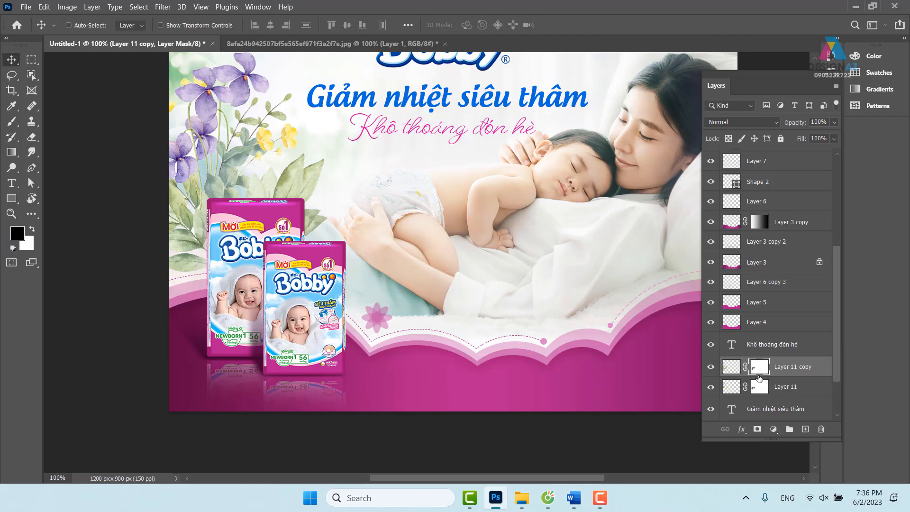
key(b)
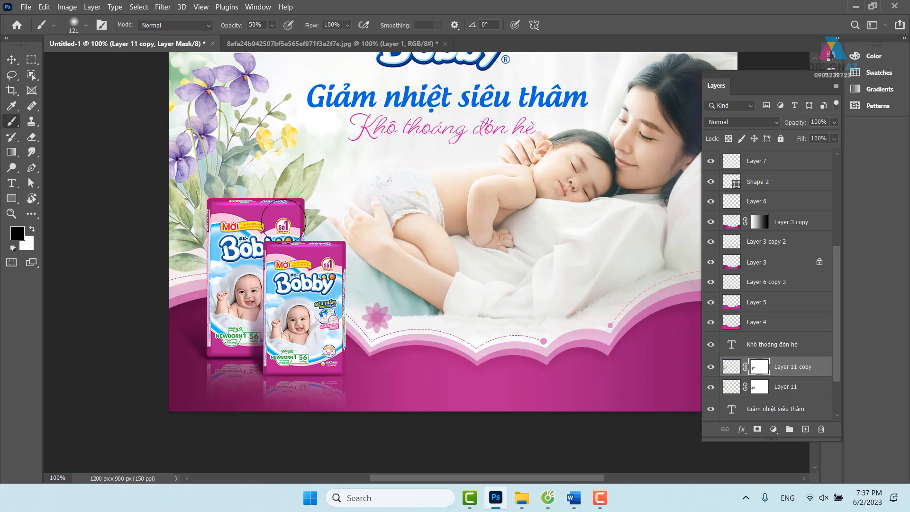
click(272, 25)
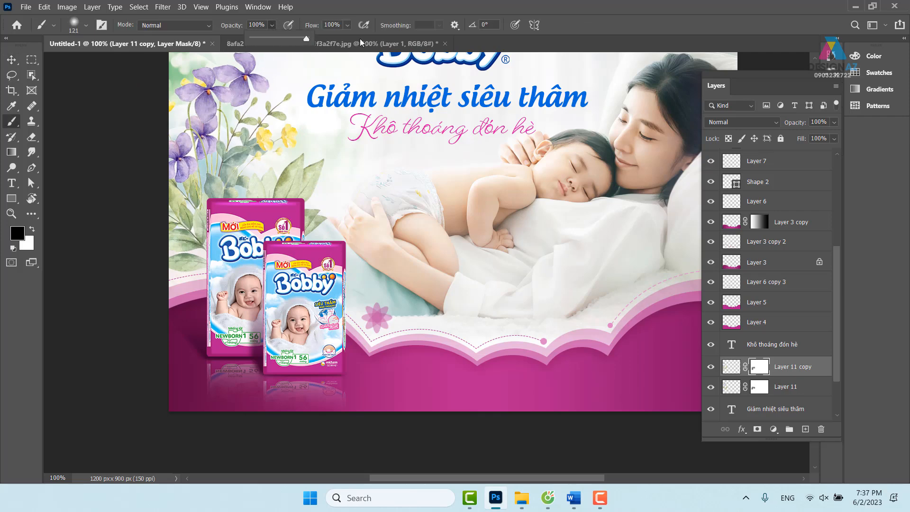
click(261, 253)
mouse_move(185, 226)
mouse_down()
mouse_move(213, 234)
mouse_move(184, 214)
mouse_move(174, 175)
mouse_move(250, 99)
mouse_move(239, 162)
mouse_move(297, 113)
mouse_move(283, 126)
mouse_move(208, 115)
mouse_move(181, 140)
mouse_move(331, 241)
mouse_move(299, 196)
mouse_move(308, 144)
mouse_move(262, 152)
mouse_up()
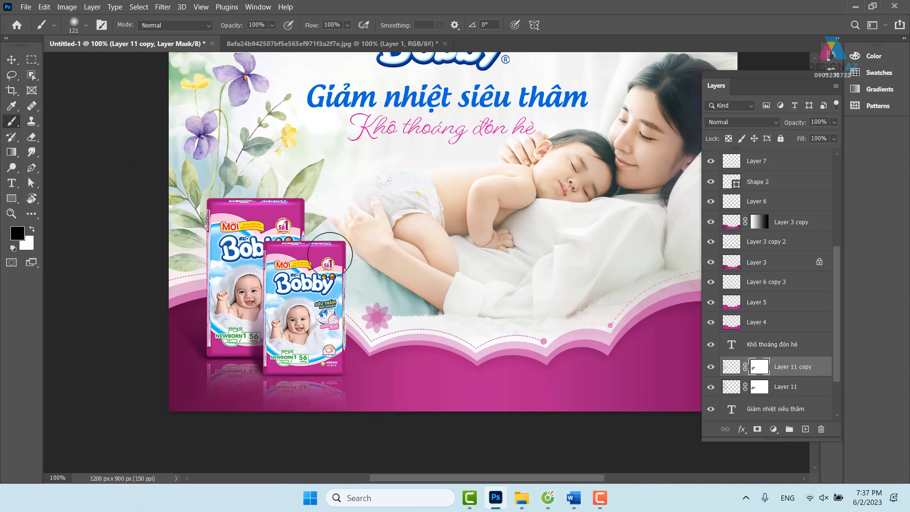
drag(202, 125, 340, 152)
mouse_move(447, 210)
mouse_down()
mouse_move(341, 253)
mouse_move(366, 266)
mouse_up()
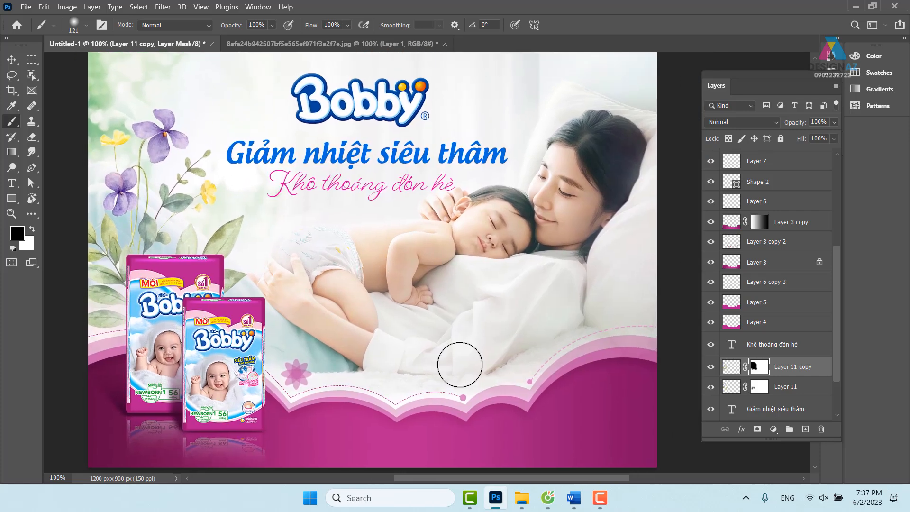
Step: Switch to the Downloads folder in File Explorer and preview the pink orchid sprig and the purple watercolour flower images
click(11, 59)
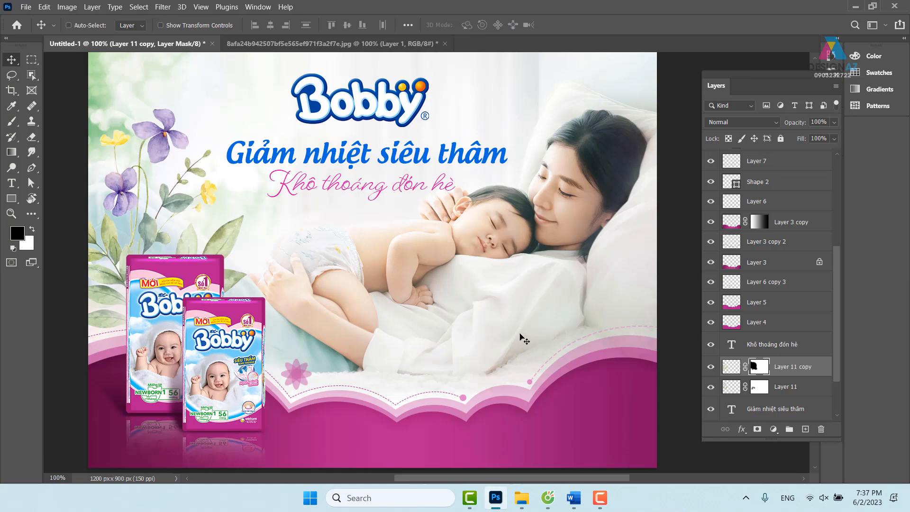
click(550, 500)
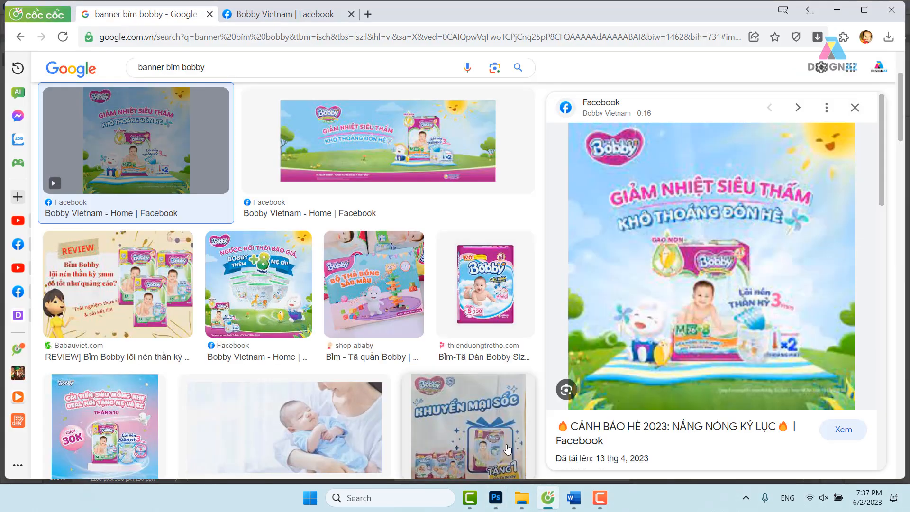
click(527, 502)
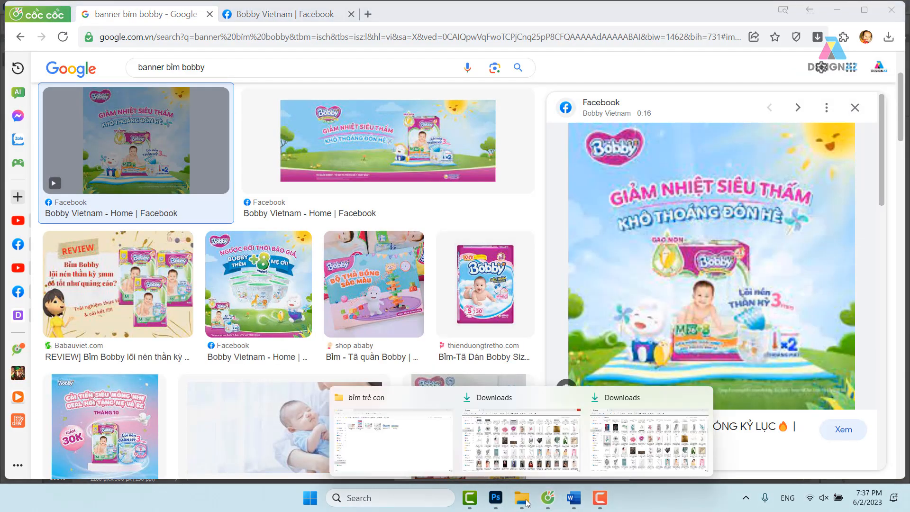
click(531, 463)
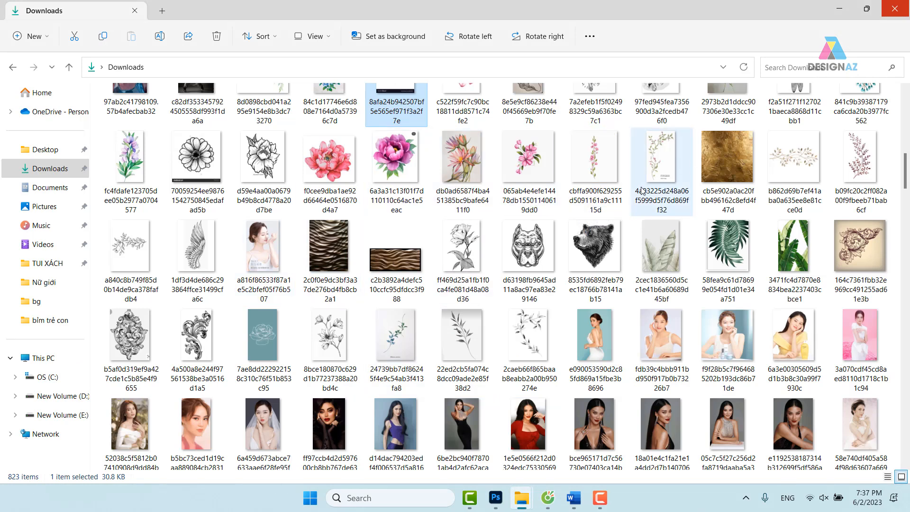
scroll(641, 192, up, 5)
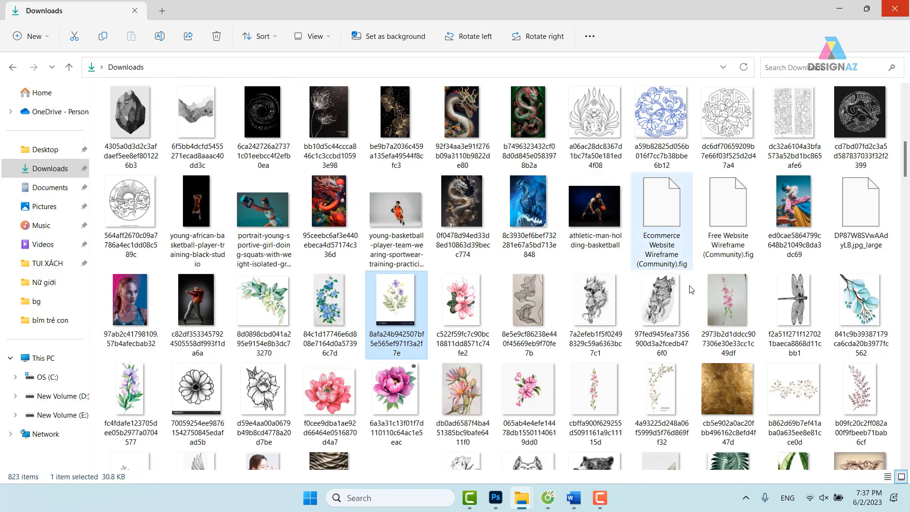
double_click(730, 302)
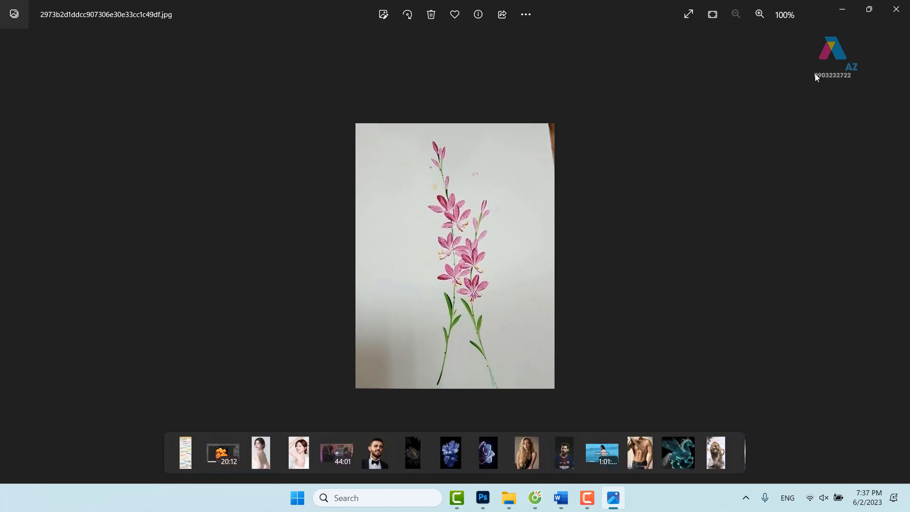
click(896, 9)
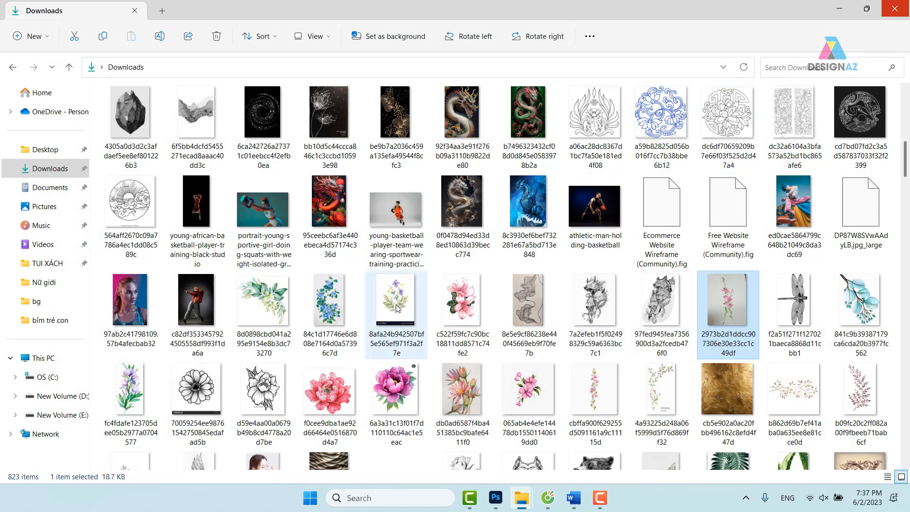
double_click(132, 394)
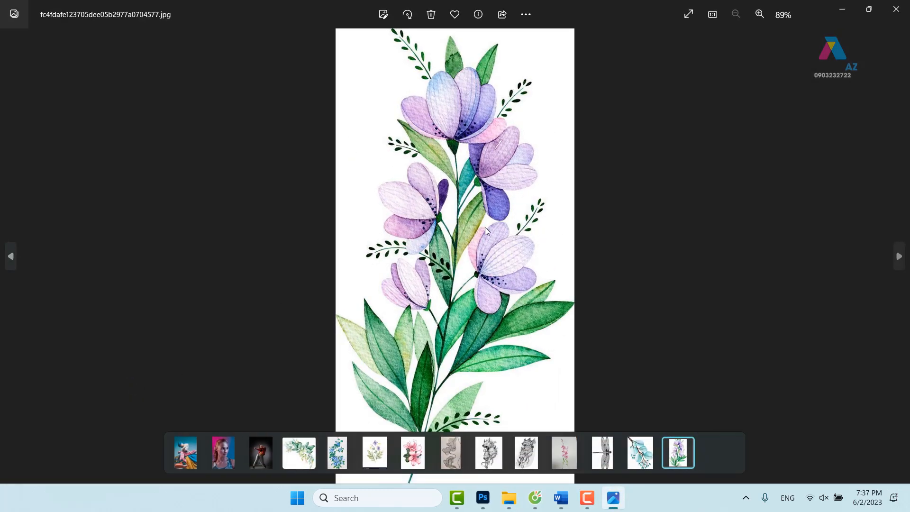
Step: Open the purple watercolour flower image in Photoshop, try to select its flowers with the Object Selection tool, and close the document
click(898, 12)
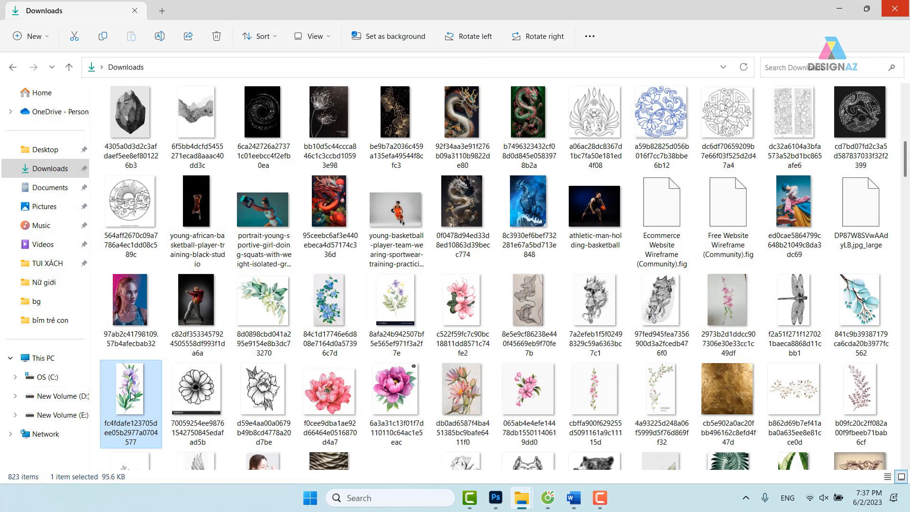
drag(134, 393, 618, 22)
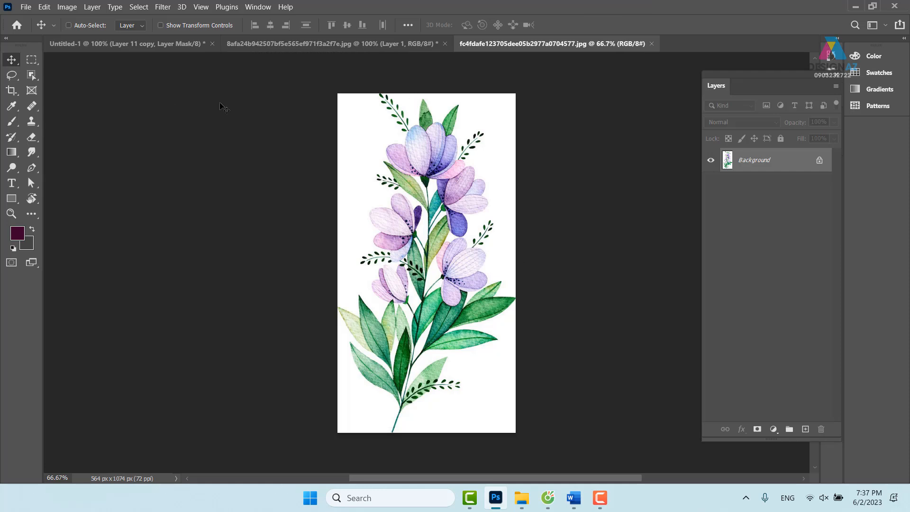
click(32, 76)
drag(335, 84, 563, 466)
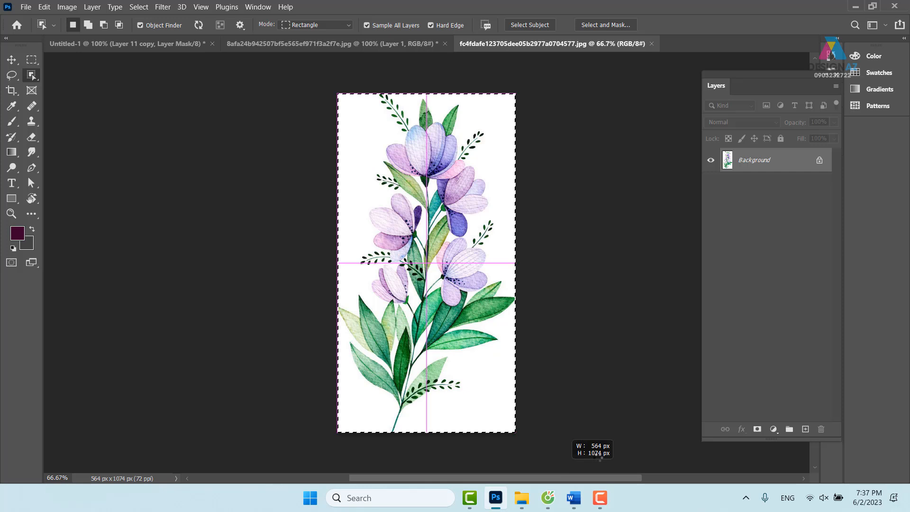
drag(600, 457, 596, 455)
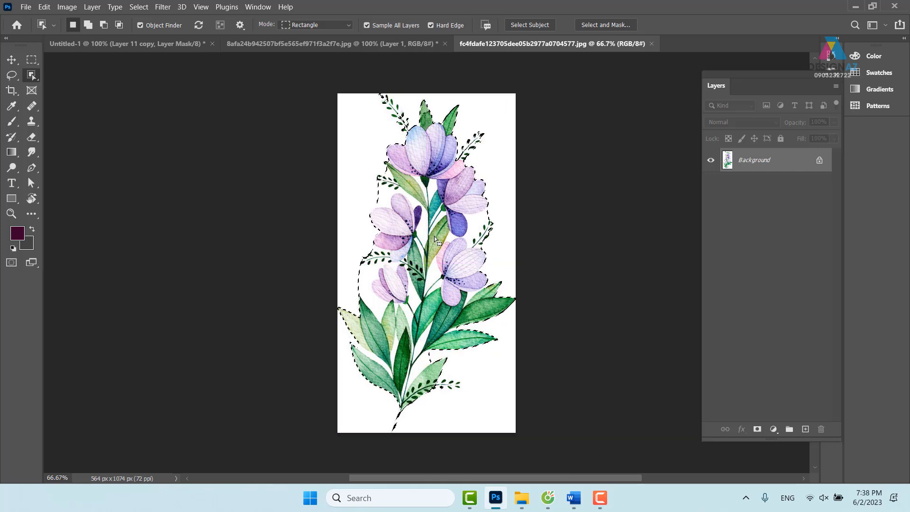
key(v)
key(ctrl+d)
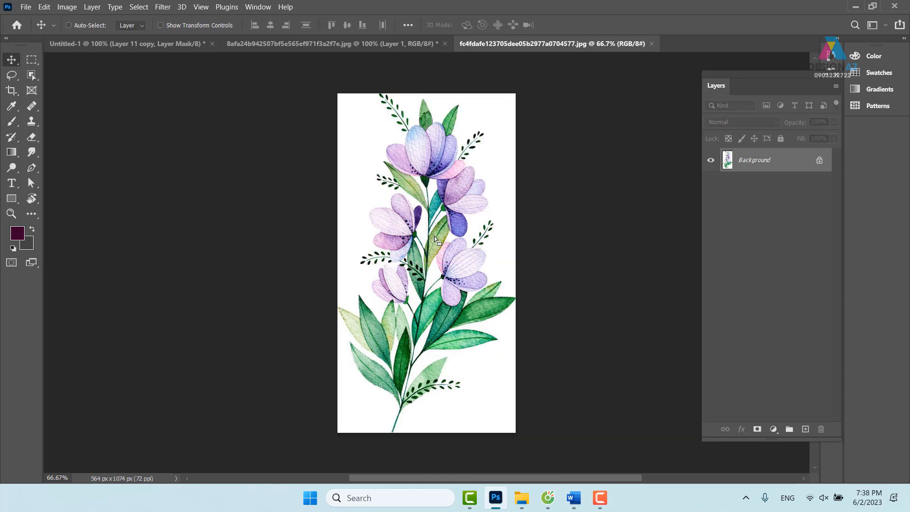
click(652, 43)
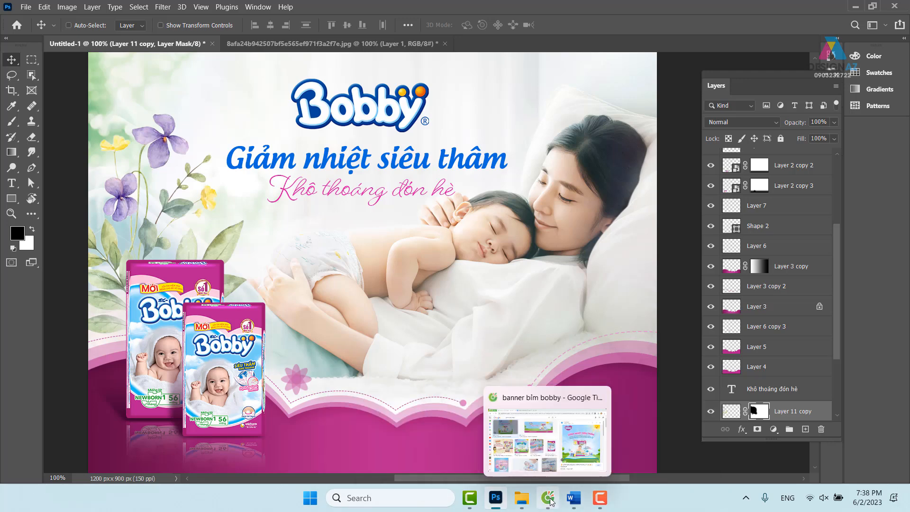
Step: Preview the pink blossom sprig and the pink flower vine in the Downloads folder, and open the blossom sprig in Photoshop
mouse_move(522, 498)
click(524, 456)
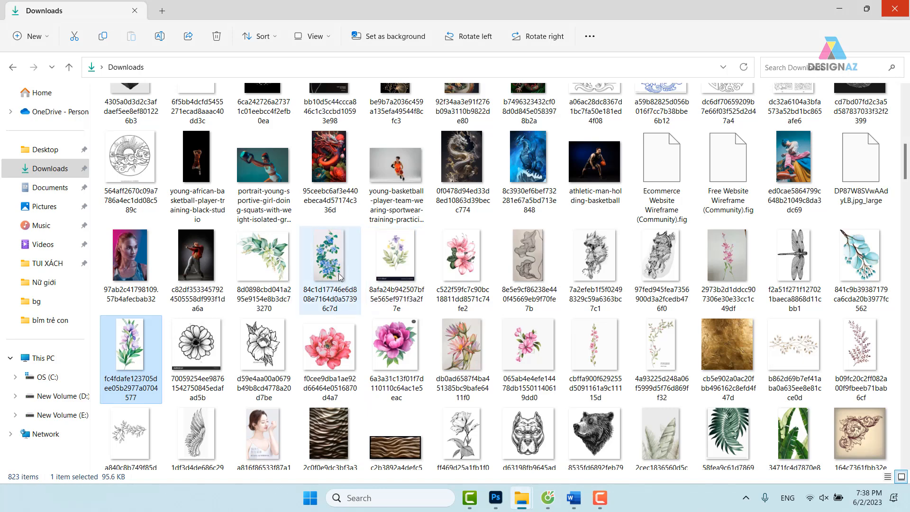
scroll(634, 238, up, 3)
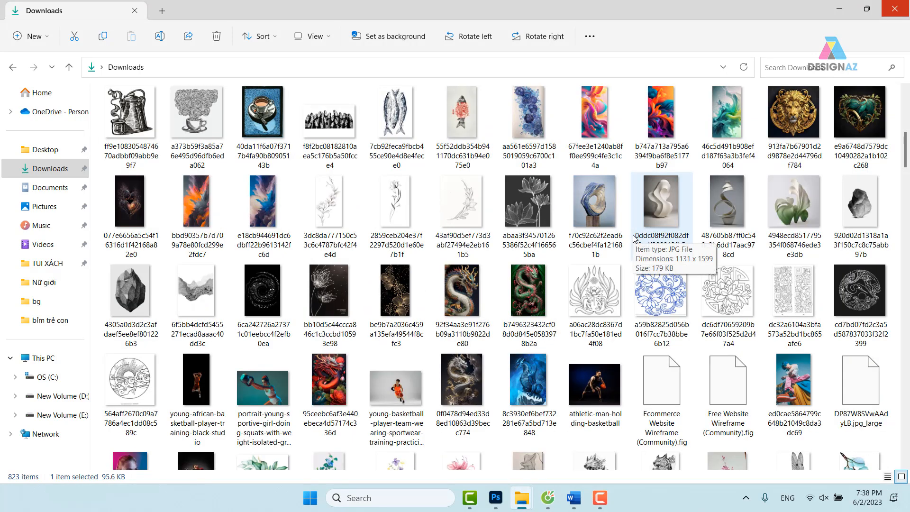
scroll(634, 239, down, 3)
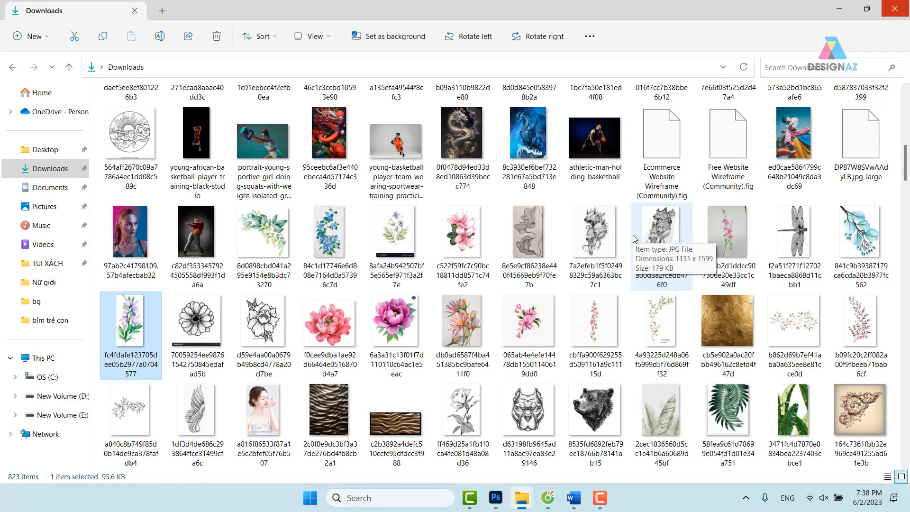
double_click(600, 330)
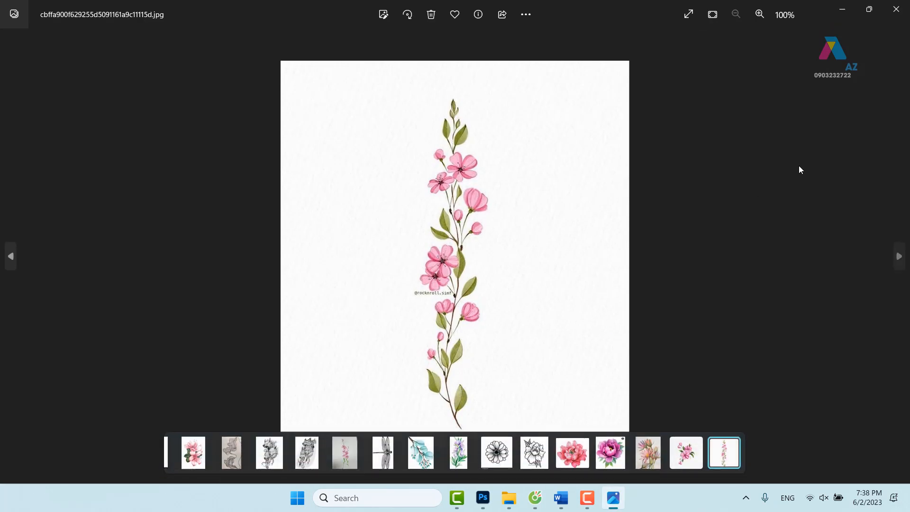
click(894, 10)
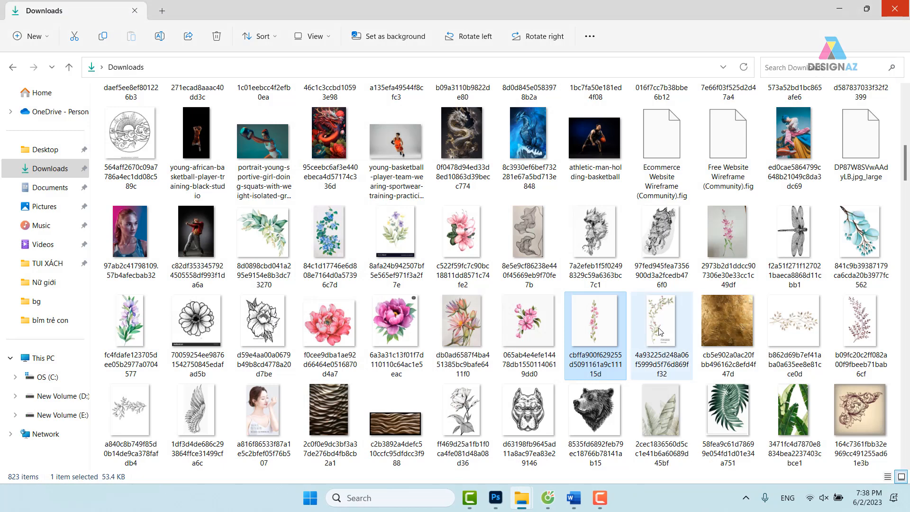
click(662, 336)
double_click(656, 322)
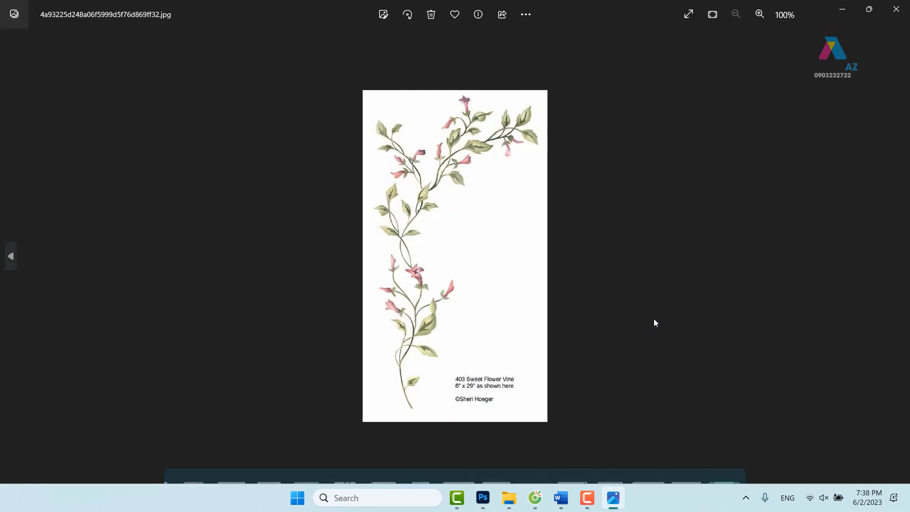
click(895, 9)
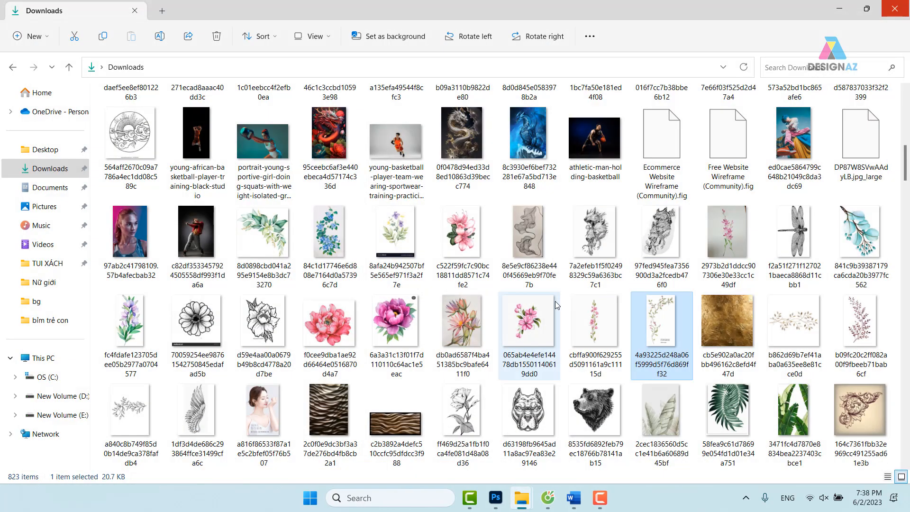
click(606, 349)
drag(597, 336, 610, 82)
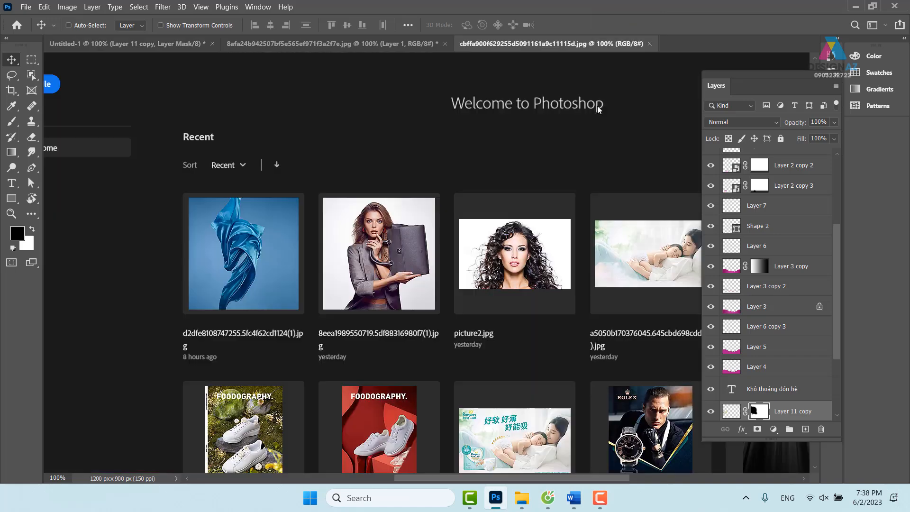
Step: Try to select the pink blossom sprig with the Object Selection tool
click(30, 73)
drag(364, 89, 524, 444)
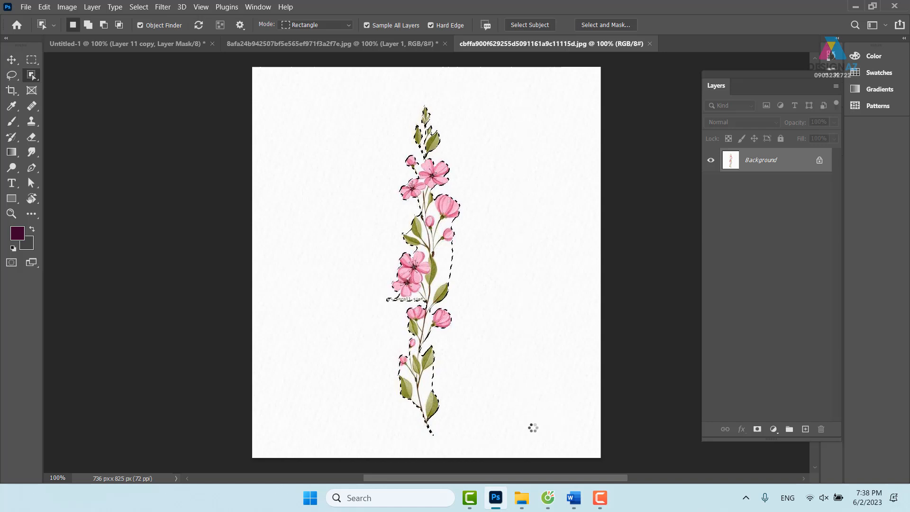
key(v)
key(ctrl+d)
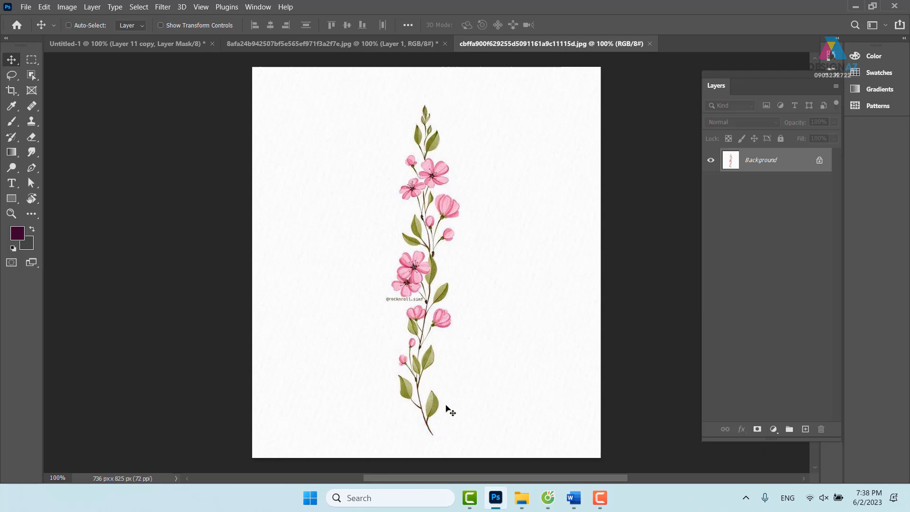
Step: Add a layer mask to the sprig and apply the inverted merged RGB image to it, with Multiply blending at 100% opacity
click(757, 429)
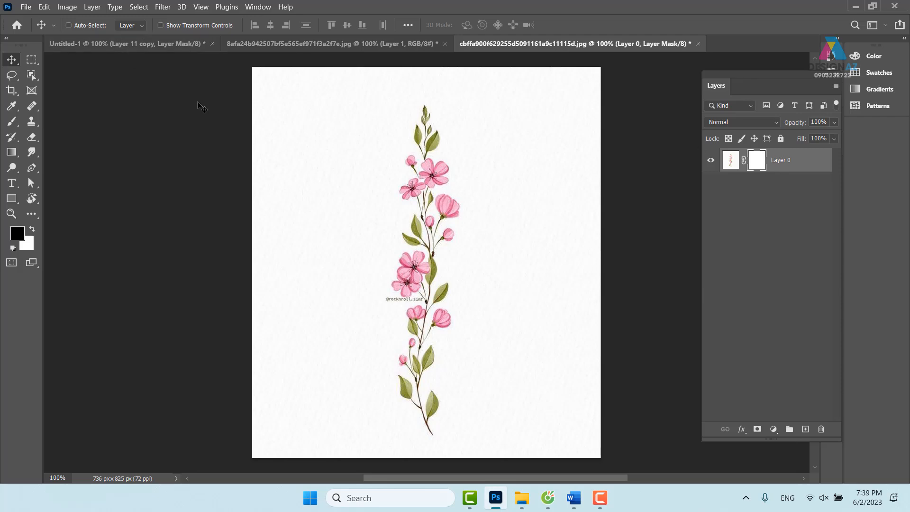
click(66, 9)
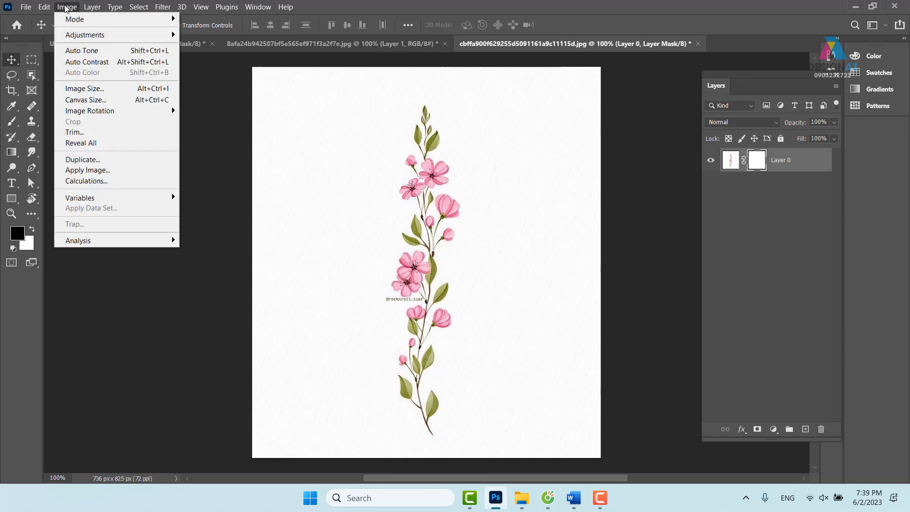
click(104, 171)
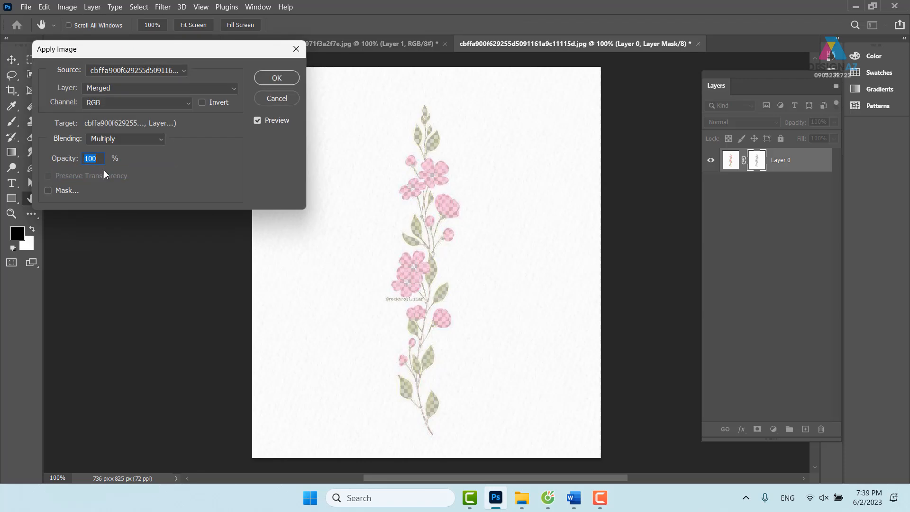
click(202, 102)
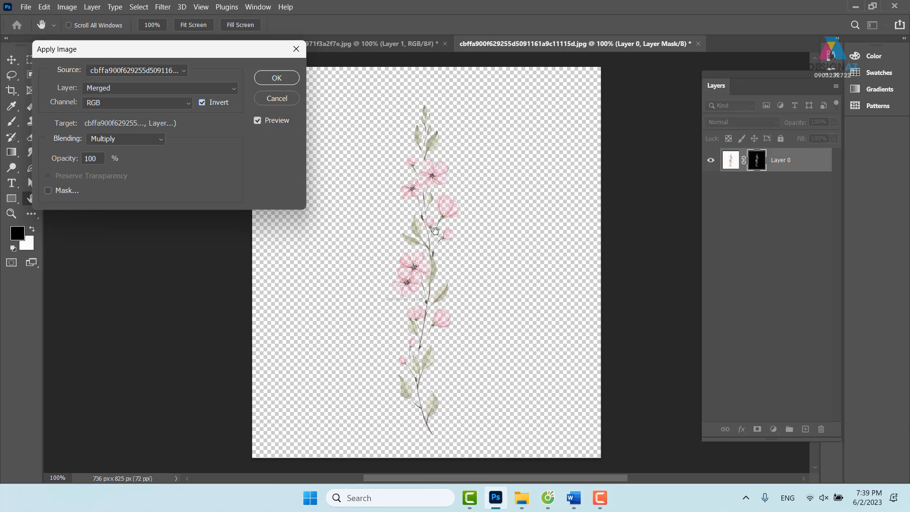
click(290, 80)
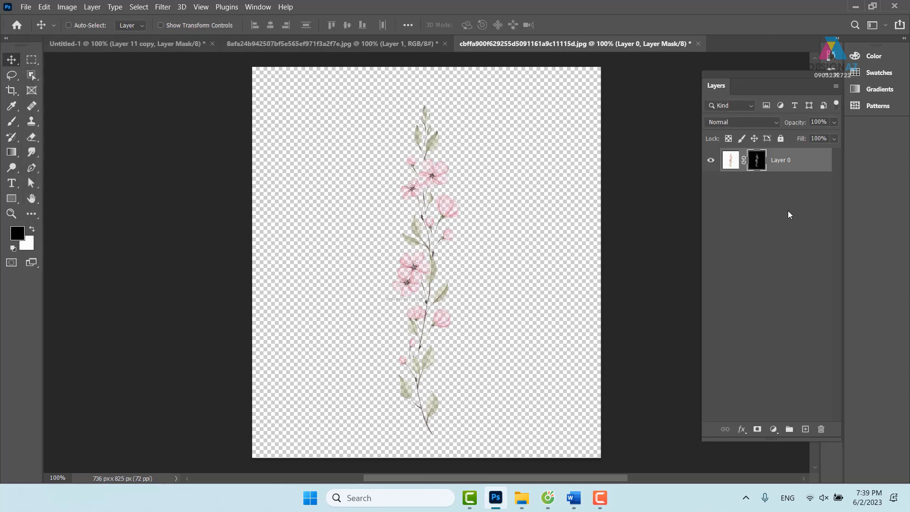
Step: Isolate the sprig's layer mask and fill a freehand lasso selection around the watermark text beside the flowers with black
alt+click(756, 163)
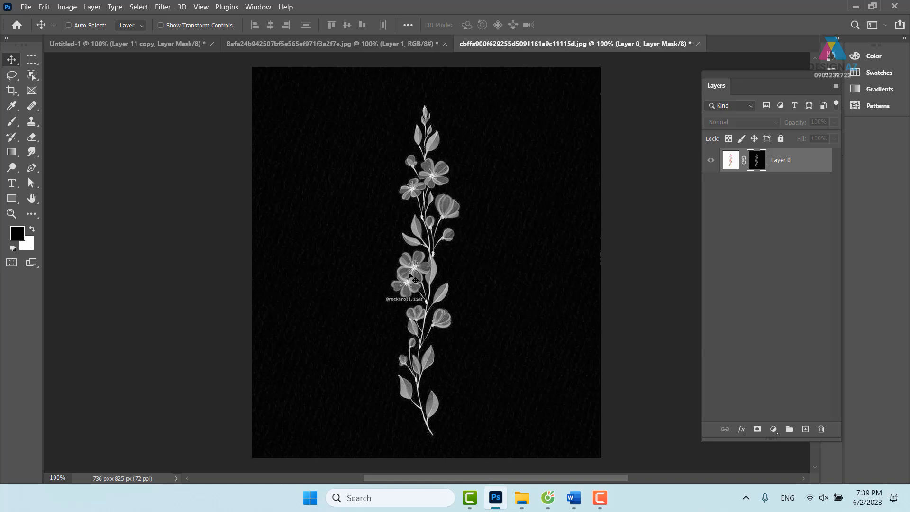
click(731, 161)
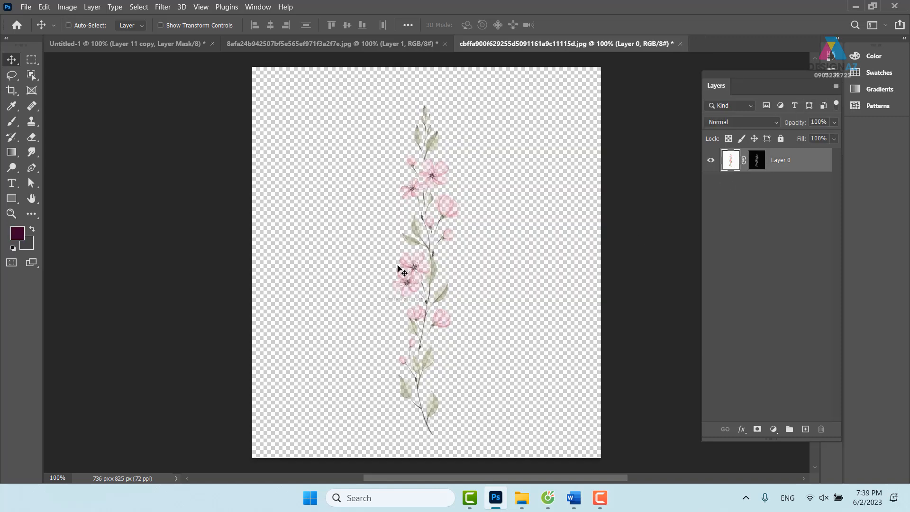
alt+click(756, 164)
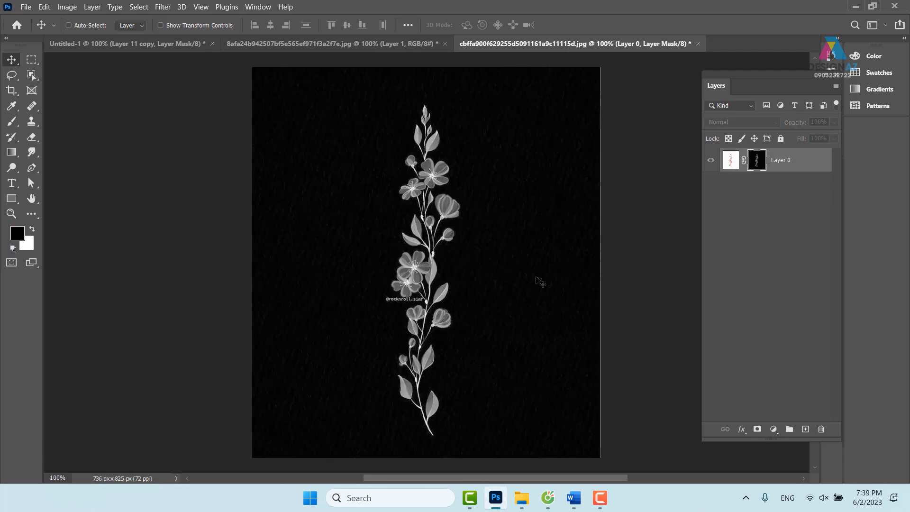
key(ctrl+plus)
key(ctrl+plus)
key(ctrl+plus)
drag(386, 334, 379, 254)
drag(356, 312, 427, 256)
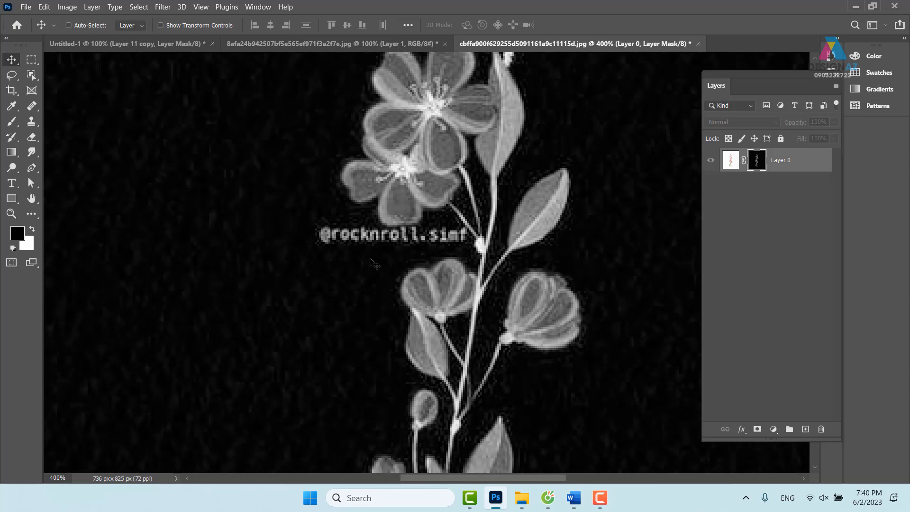
key(l)
mouse_move(306, 260)
mouse_down()
mouse_move(461, 250)
mouse_move(471, 230)
mouse_move(379, 226)
mouse_move(329, 206)
mouse_move(289, 220)
mouse_move(279, 245)
mouse_move(306, 260)
mouse_up()
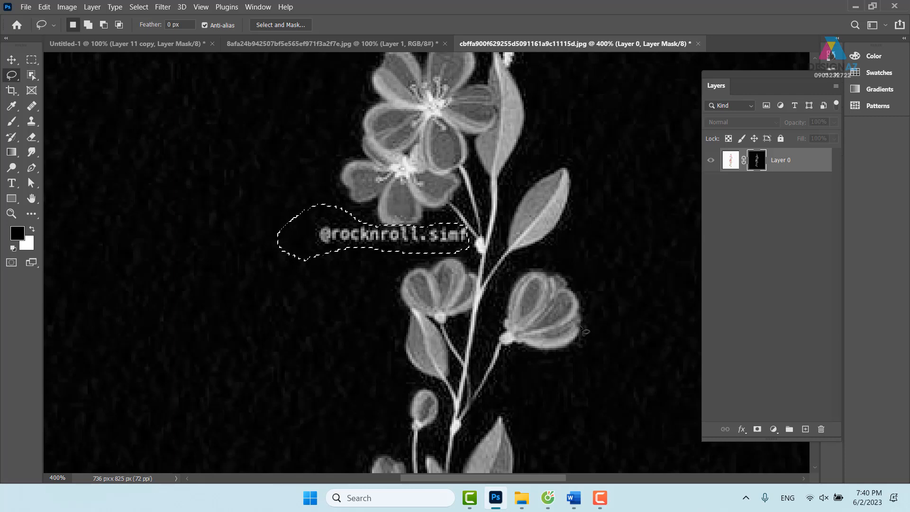
key(alt+BackSpace)
key(v)
key(ctrl+d)
mouse_move(544, 408)
mouse_down()
mouse_move(487, 103)
mouse_move(475, 295)
mouse_up()
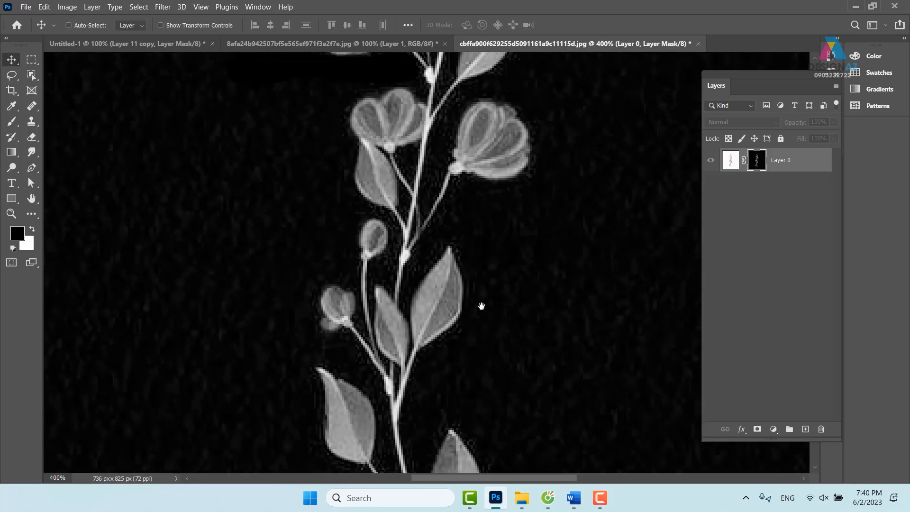
Step: Copy the masked blossom sprig layer into the Untitled-1 banner and place it upright, overlapping the headline's end and the baby
click(730, 159)
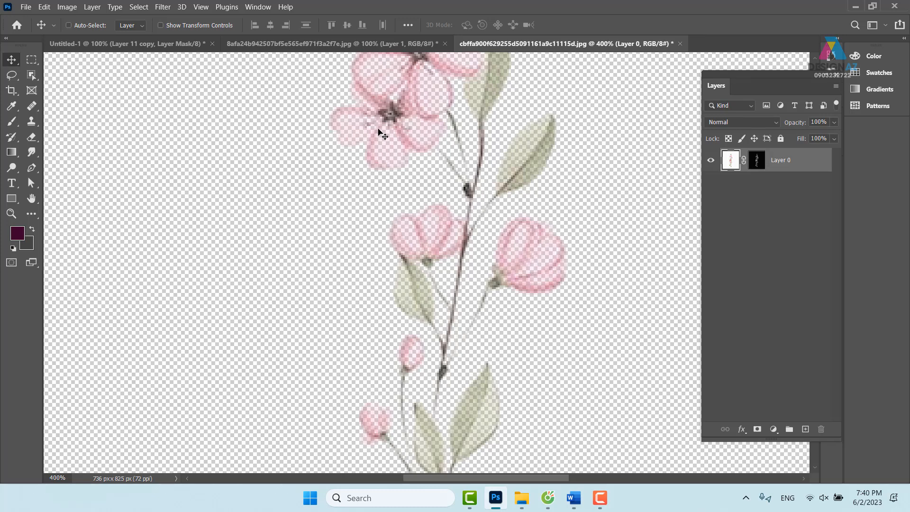
key(ctrl+minus)
key(ctrl+minus)
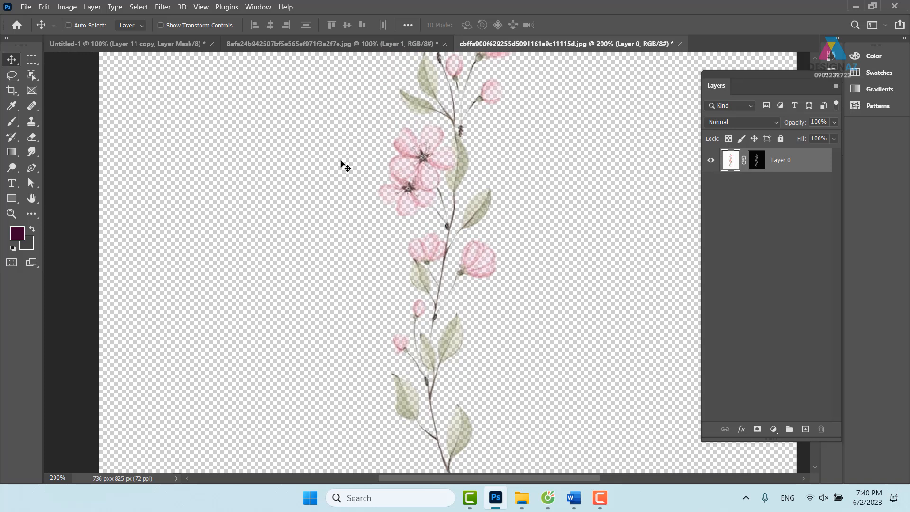
drag(431, 183, 375, 274)
key(ctrl+t)
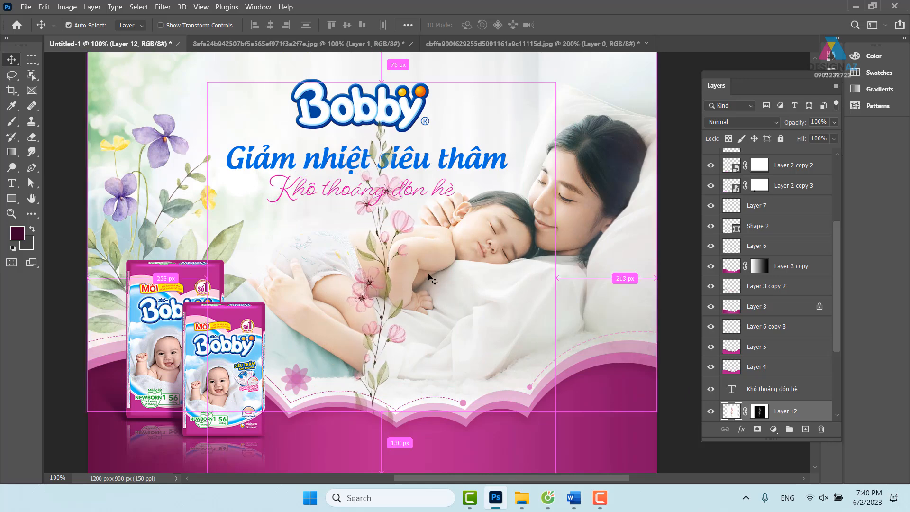
key(Return)
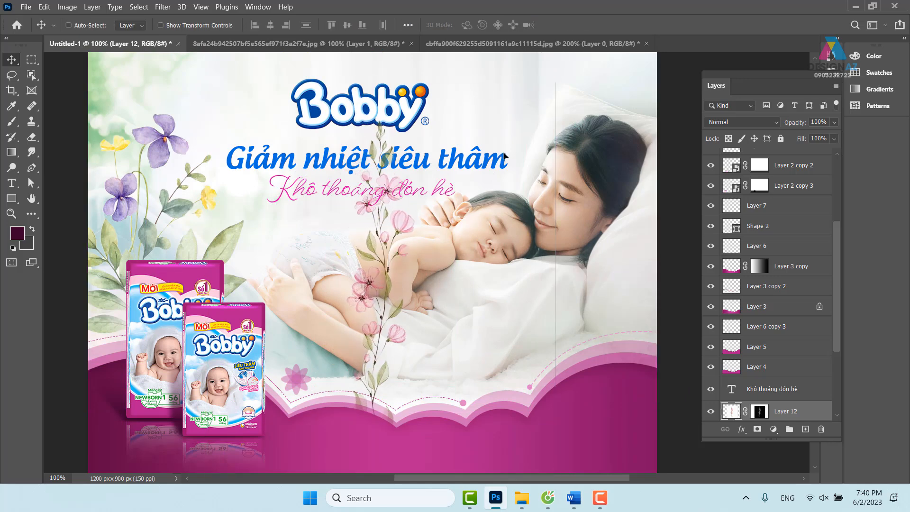
drag(377, 334, 461, 256)
Step: Add an empty layer above the sprig and merge it with the masked sprig layer
drag(835, 312, 837, 342)
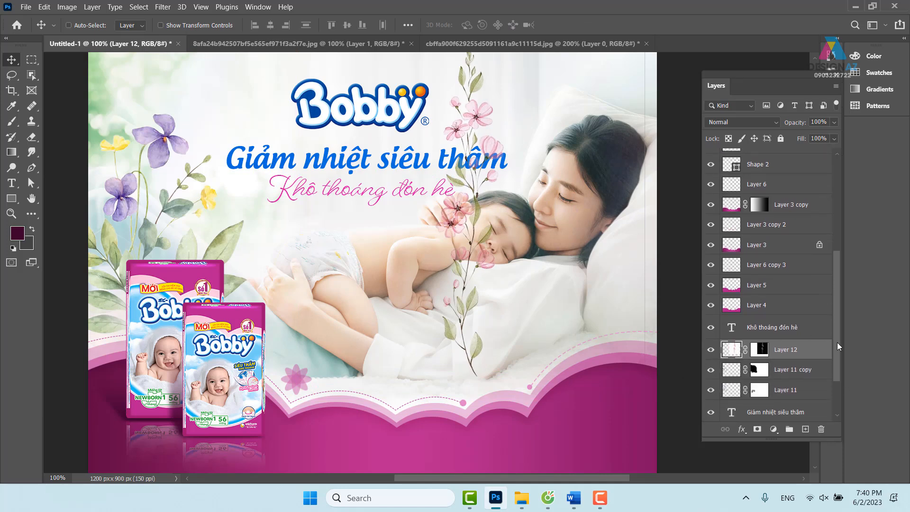
click(806, 430)
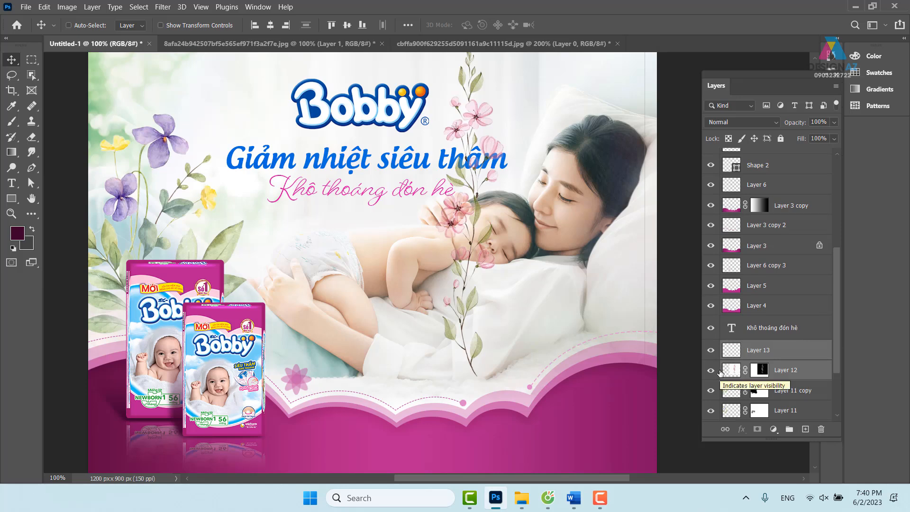
key(ctrl+e)
Step: Rotate the blossom sprig about 69° and lay it along the scalloped border below the mother and baby
drag(459, 181, 460, 224)
key(ctrl+t)
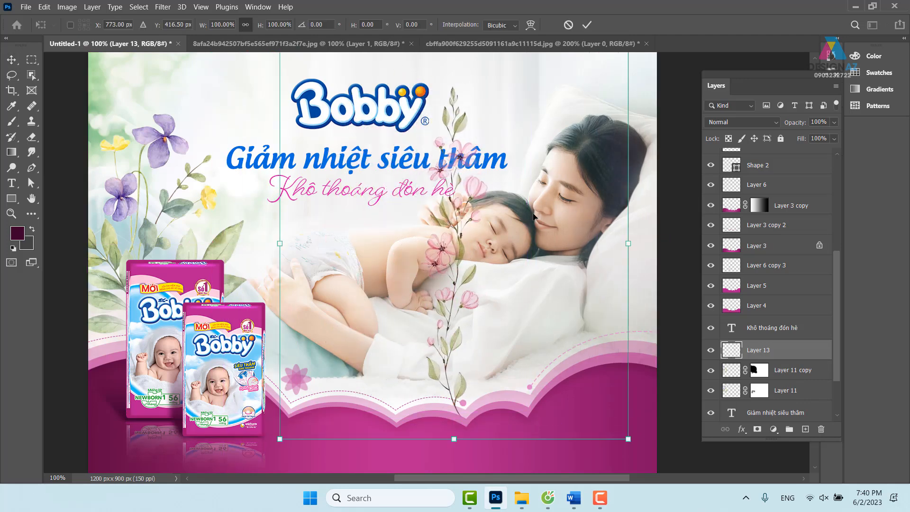
drag(582, 201, 583, 204)
drag(649, 437, 381, 417)
drag(454, 270, 522, 385)
drag(609, 406, 548, 335)
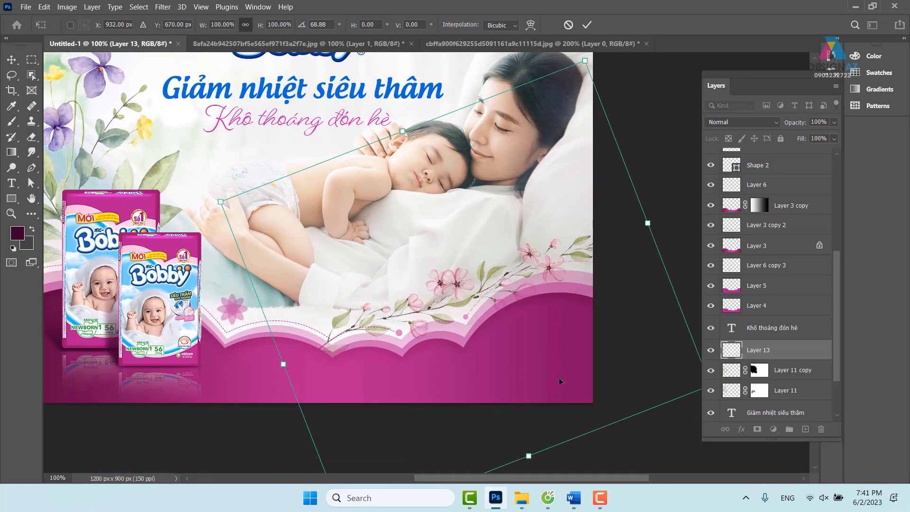
drag(478, 298, 475, 285)
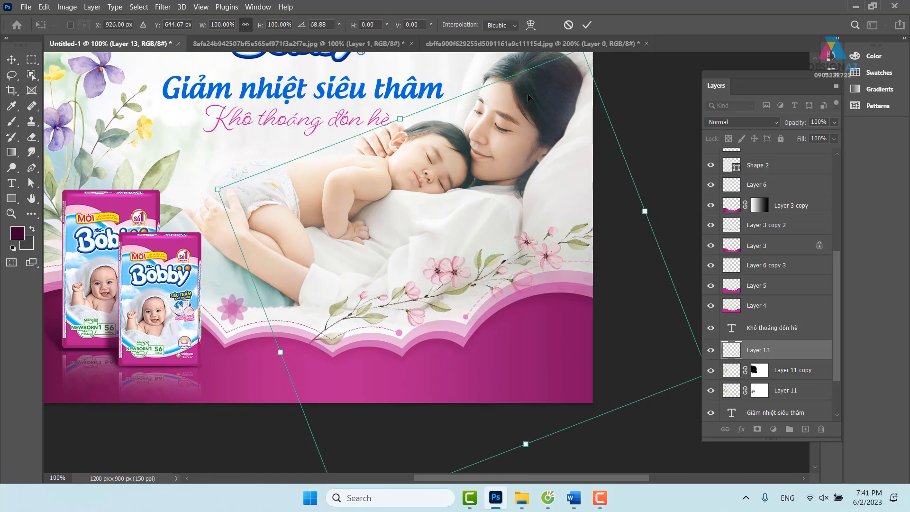
Step: Split the sprig's warp grid across its middle and bend it to follow the curve of the scalloped border
click(531, 25)
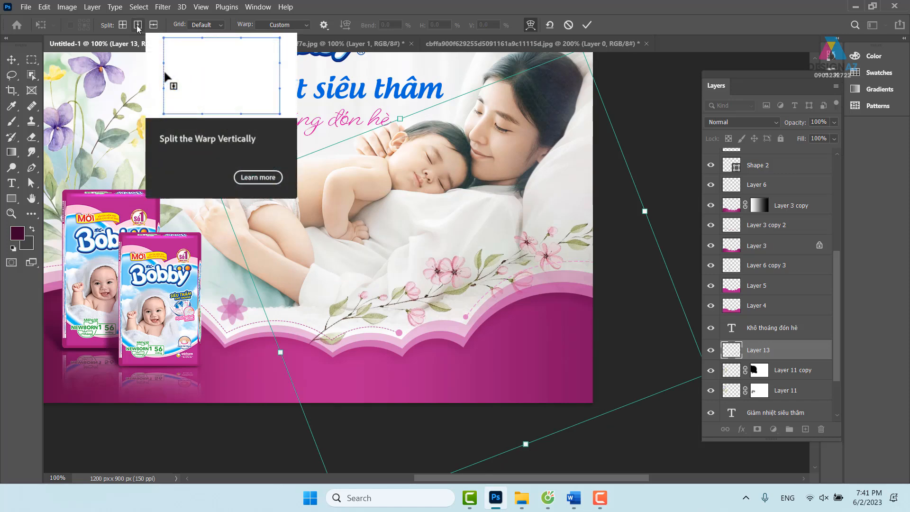
click(154, 25)
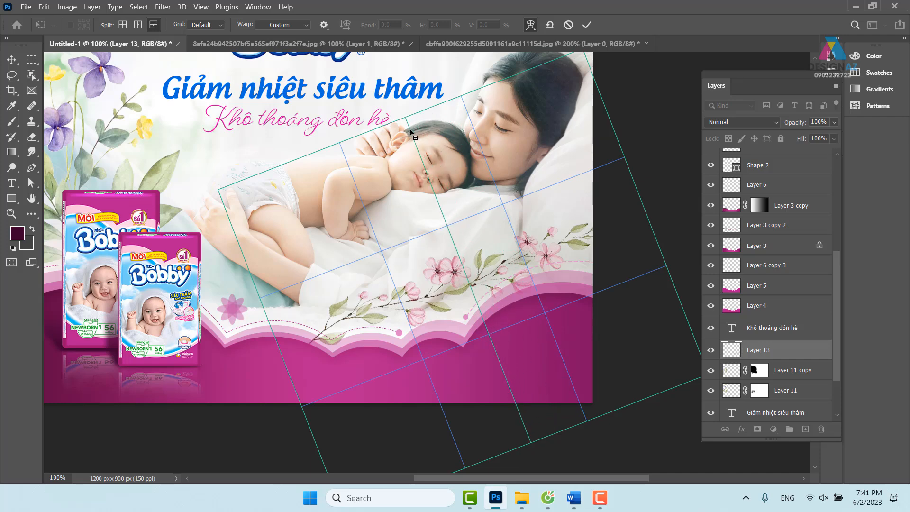
click(435, 231)
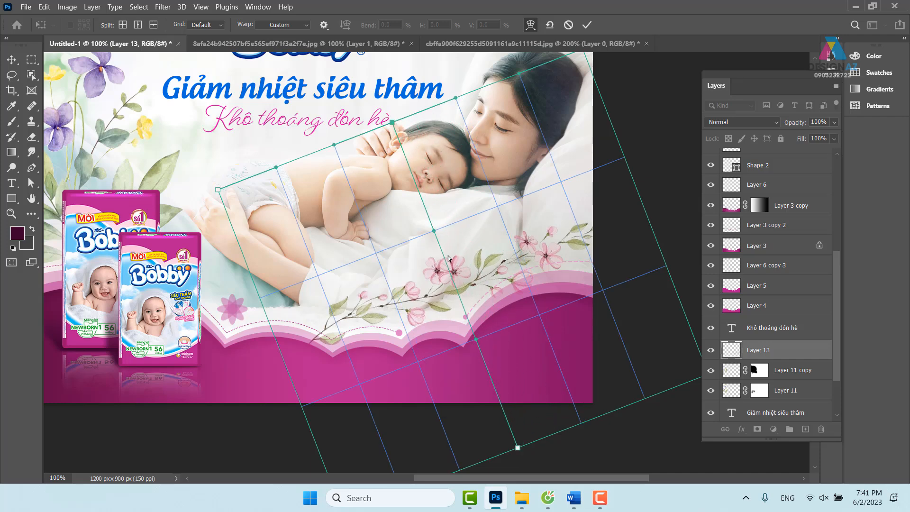
drag(395, 131, 402, 156)
drag(658, 210, 561, 256)
drag(485, 92, 478, 71)
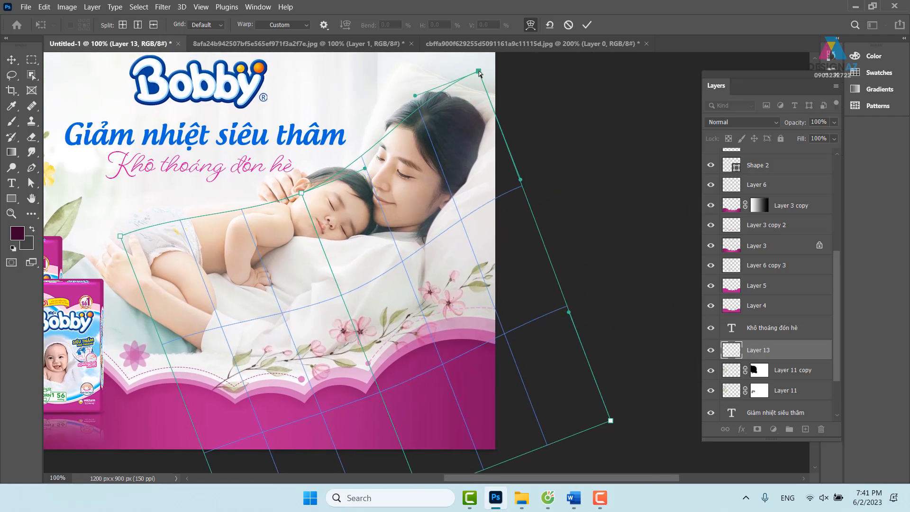
drag(610, 424, 607, 401)
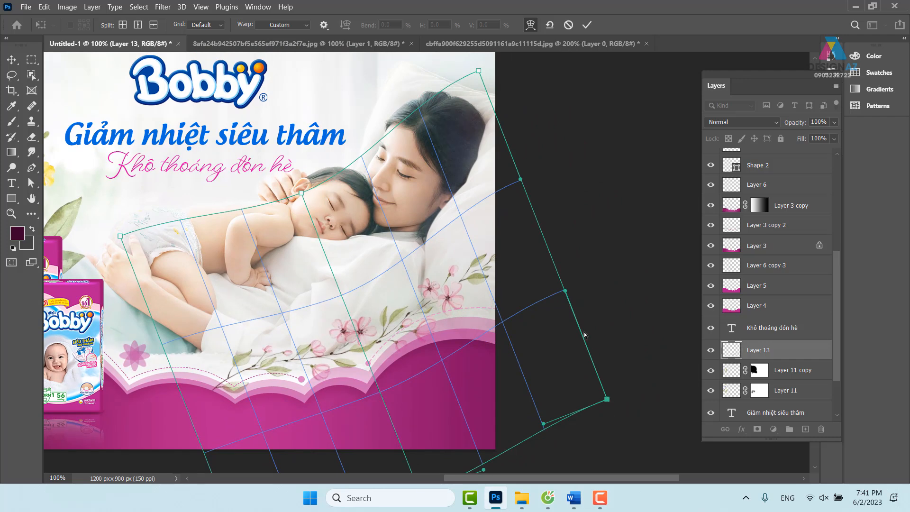
Step: Refine the warp's outer edge and corners, apply it, and move the sprig slightly up and to the right
drag(564, 291, 578, 280)
drag(443, 361, 446, 347)
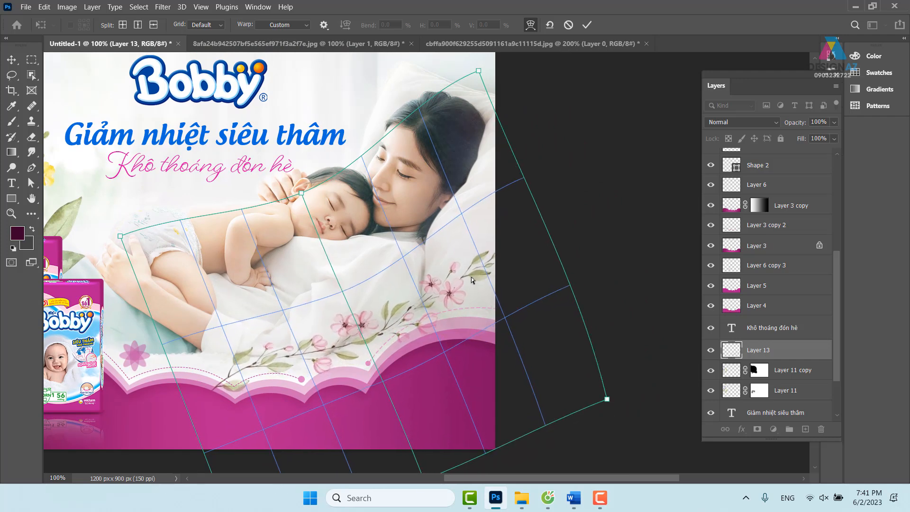
drag(479, 71, 467, 74)
drag(511, 184, 527, 177)
drag(399, 292, 473, 194)
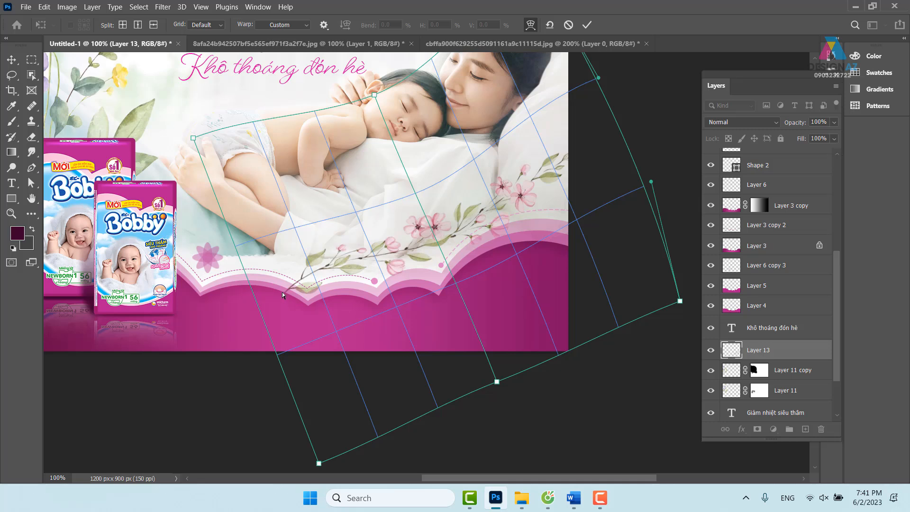
drag(282, 291, 283, 290)
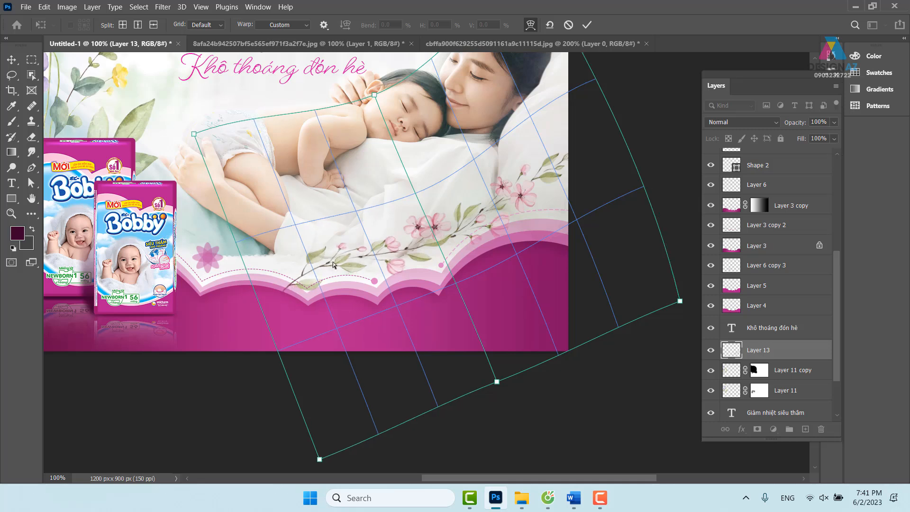
key(Return)
drag(419, 236, 442, 223)
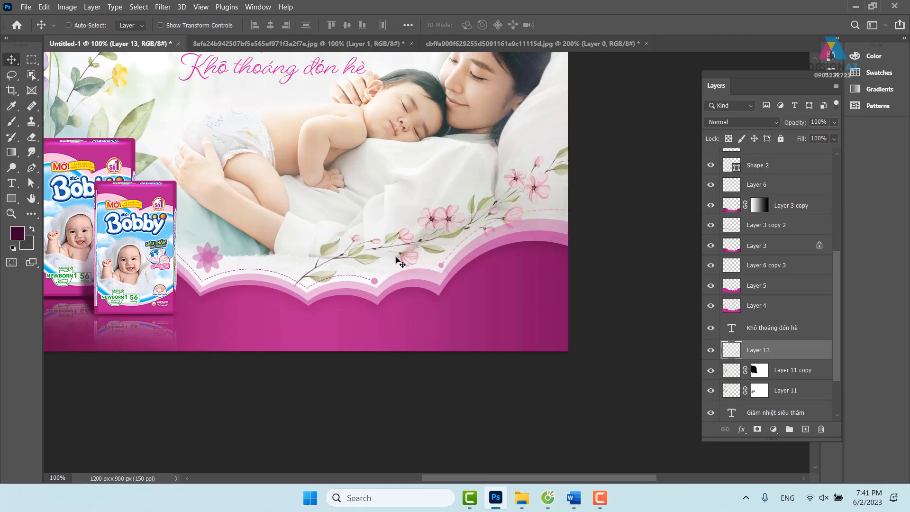
Step: Add a layer mask to the sprig and fade its lower stem with a soft black brush at 47% opacity
drag(384, 264, 476, 261)
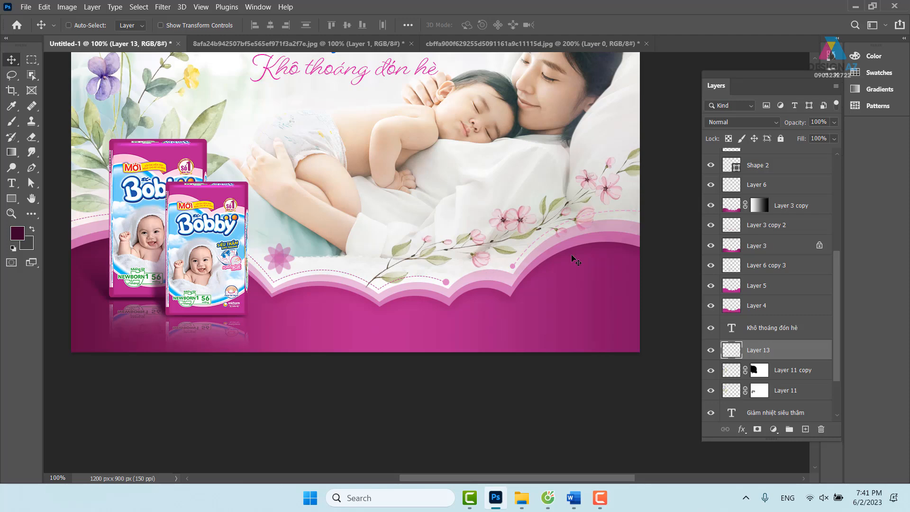
click(756, 429)
key(b)
click(272, 25)
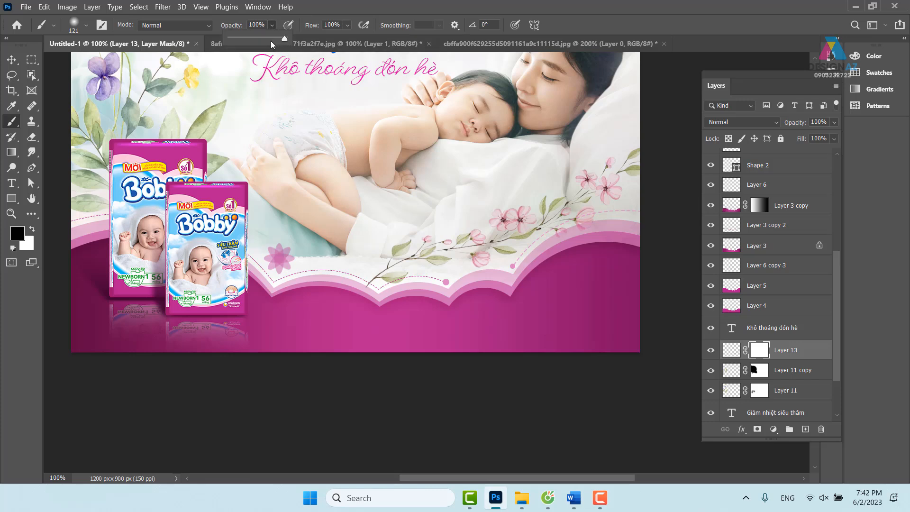
mouse_move(443, 263)
mouse_down()
mouse_move(334, 298)
mouse_move(430, 257)
mouse_move(345, 291)
mouse_move(471, 254)
mouse_move(340, 286)
mouse_up()
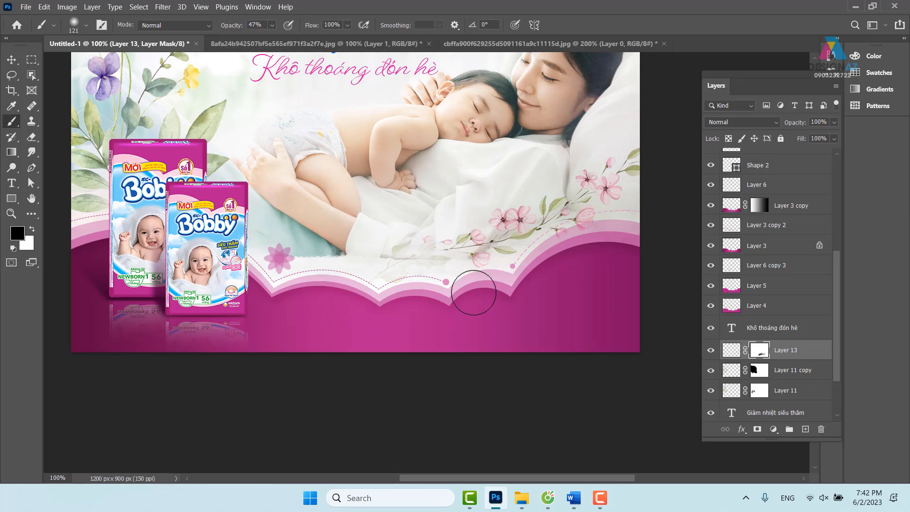
drag(562, 282, 473, 281)
mouse_move(278, 269)
mouse_down()
mouse_move(351, 275)
mouse_move(316, 276)
mouse_move(318, 248)
mouse_up()
Step: Rotate the sprig by -14.19° and place it above the large scallop at the banner's right edge
key(v)
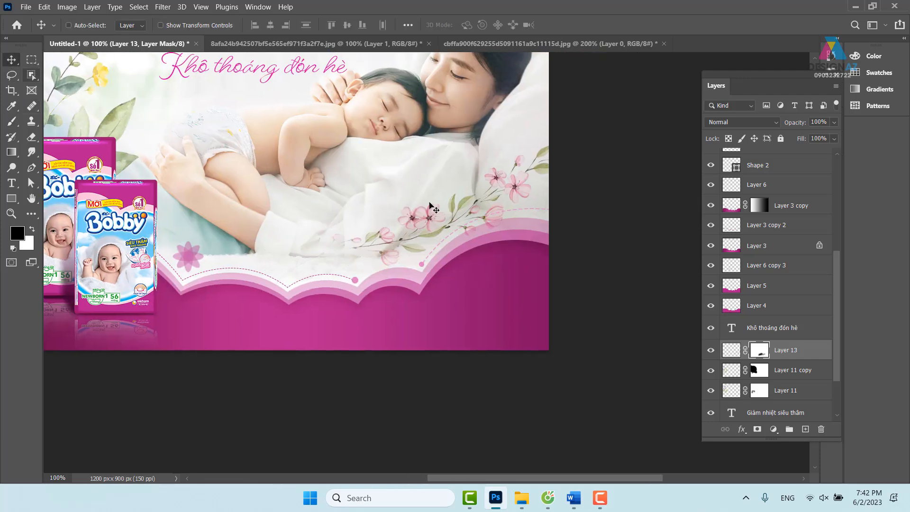
drag(482, 217, 486, 206)
key(ctrl+t)
mouse_move(611, 165)
mouse_down()
mouse_move(602, 147)
mouse_move(614, 176)
mouse_up()
drag(687, 460, 666, 396)
drag(551, 282, 572, 274)
drag(409, 252, 534, 311)
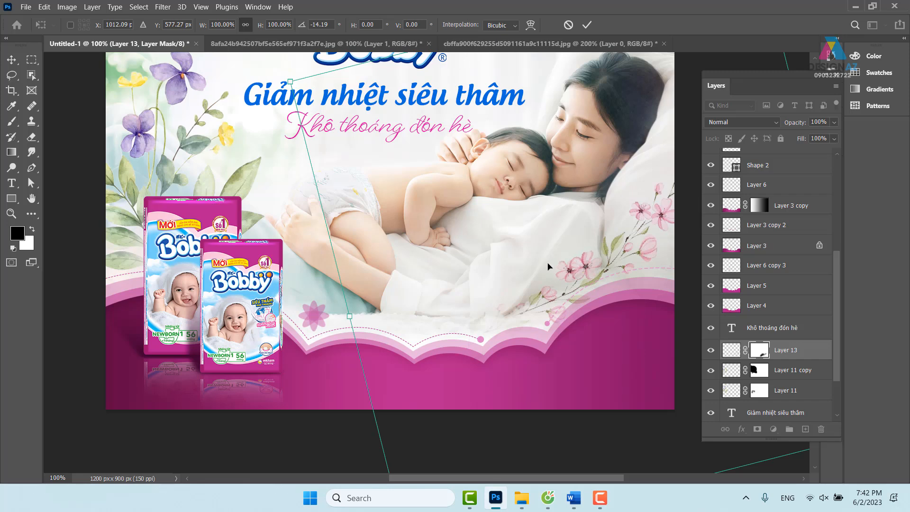
key(Return)
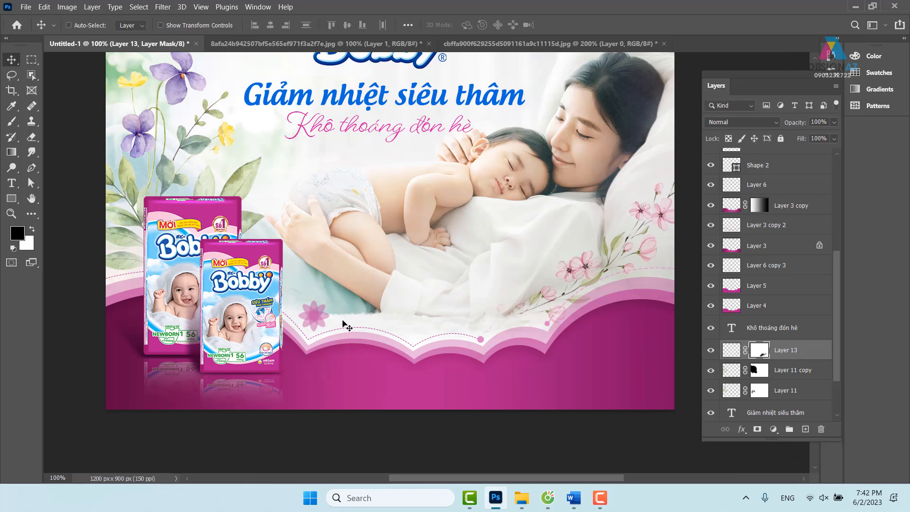
Step: Delete the pink flower ornament on the border beside the front pack and the masked blossom sprig
right_click(328, 320)
click(331, 318)
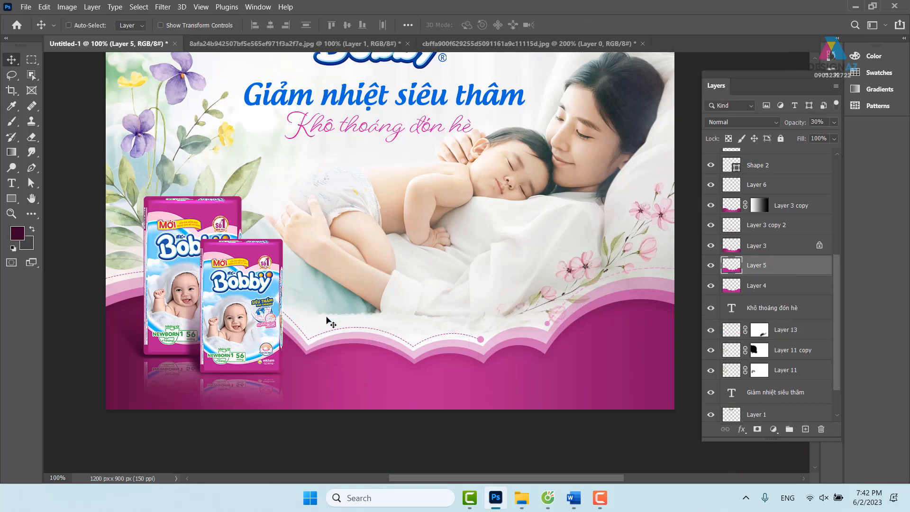
right_click(593, 267)
click(605, 266)
drag(605, 266, 544, 269)
key(Delete)
Step: Duplicate the purple and yellow flower bouquet behind the packs and place the copy over the baby and blanket
drag(282, 252, 407, 278)
right_click(229, 119)
click(251, 123)
drag(222, 143, 609, 213)
drag(641, 253, 451, 216)
drag(459, 265, 474, 238)
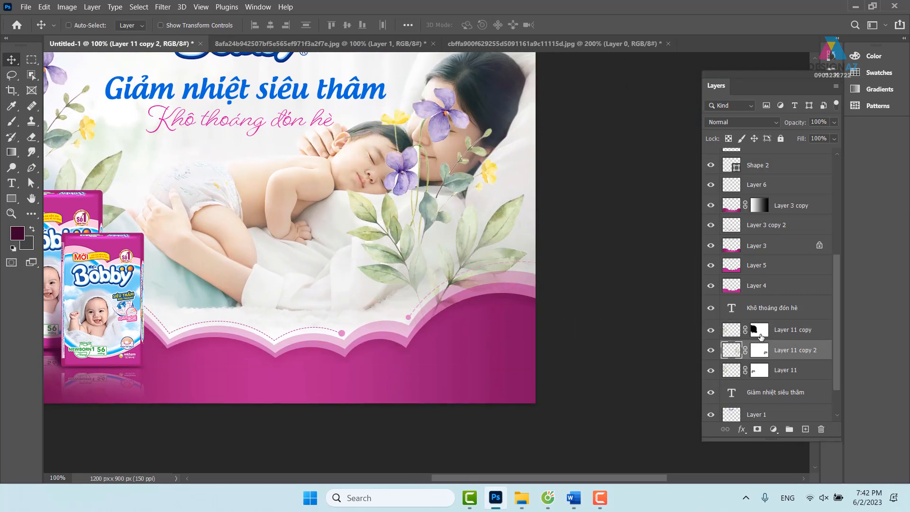
drag(397, 283, 293, 274)
Step: Fill the copied bouquet's layer mask with white and move the bouquet down onto the right-hand scallop
click(764, 355)
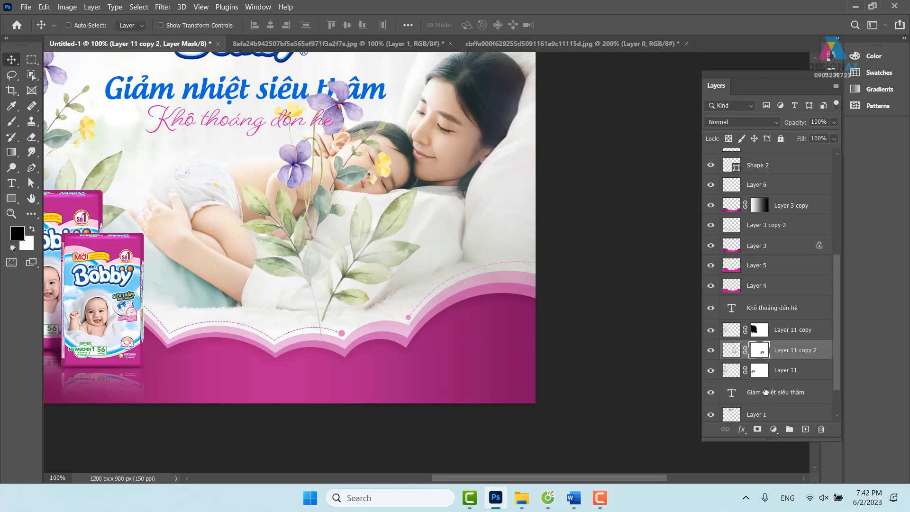
key(ctrl)
key(ctrl+BackSpace)
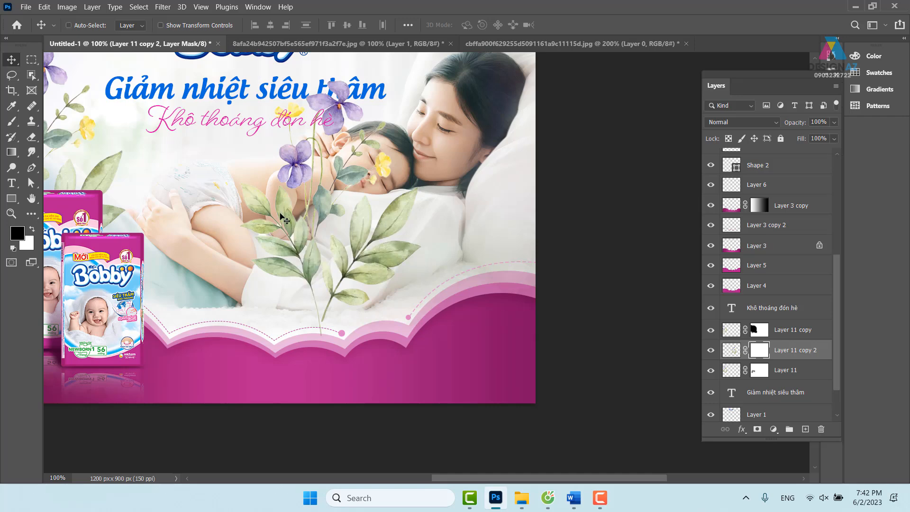
drag(346, 259, 467, 340)
Step: Try to clean up the gaps around the copied bouquet's flowers with the Magic Eraser at tolerance 32
key(ctrl+plus)
key(ctrl+plus)
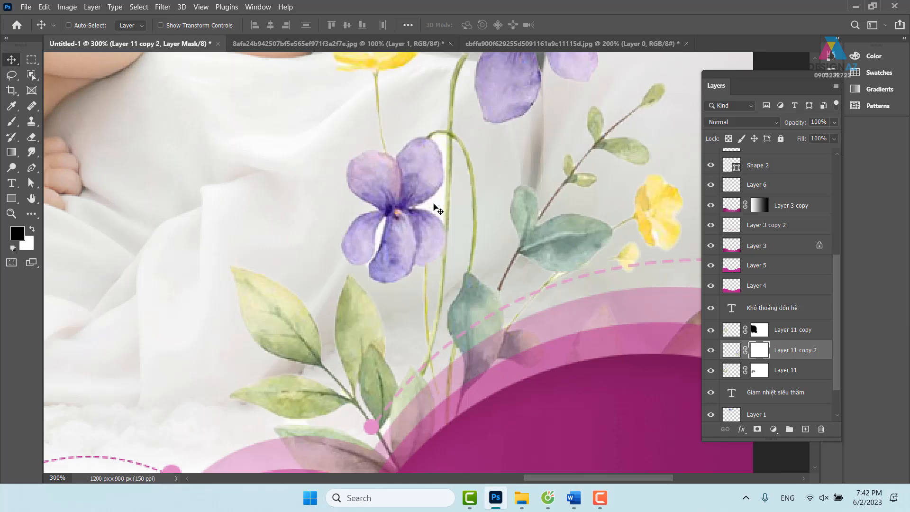
drag(34, 136, 62, 159)
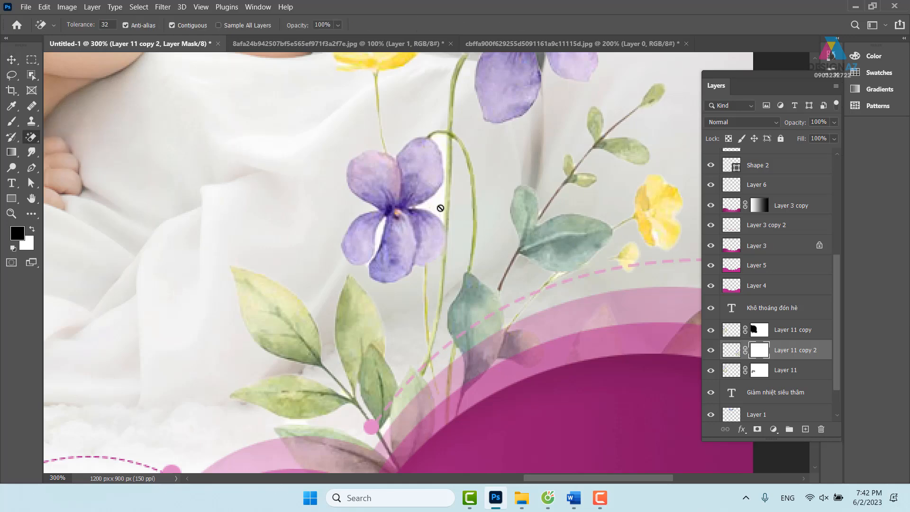
click(440, 209)
click(471, 198)
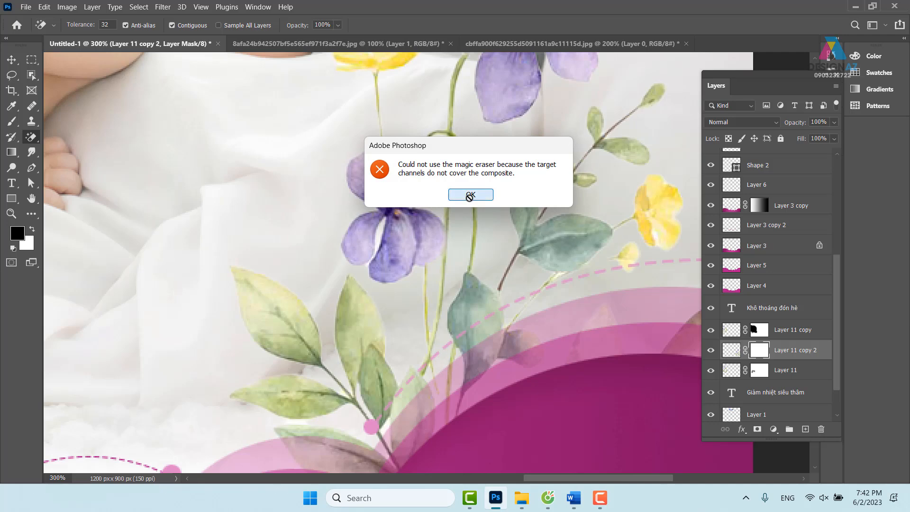
click(729, 350)
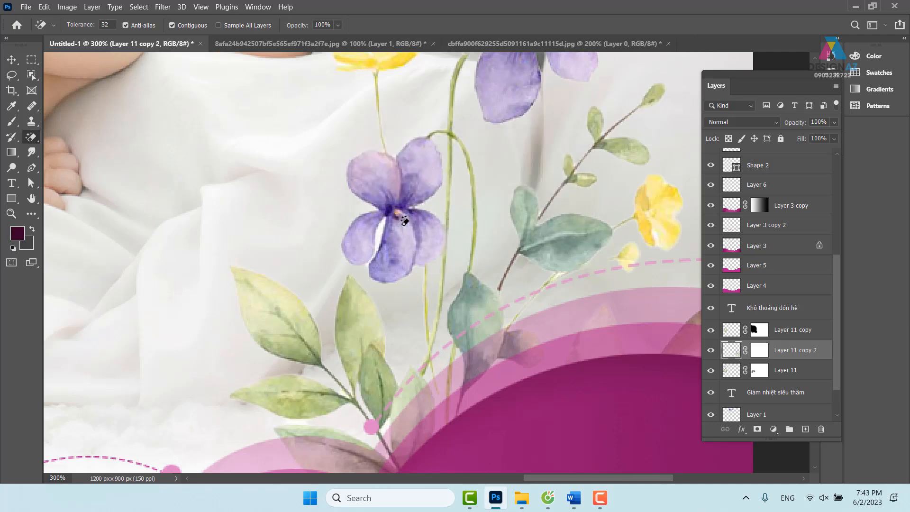
drag(415, 333, 346, 415)
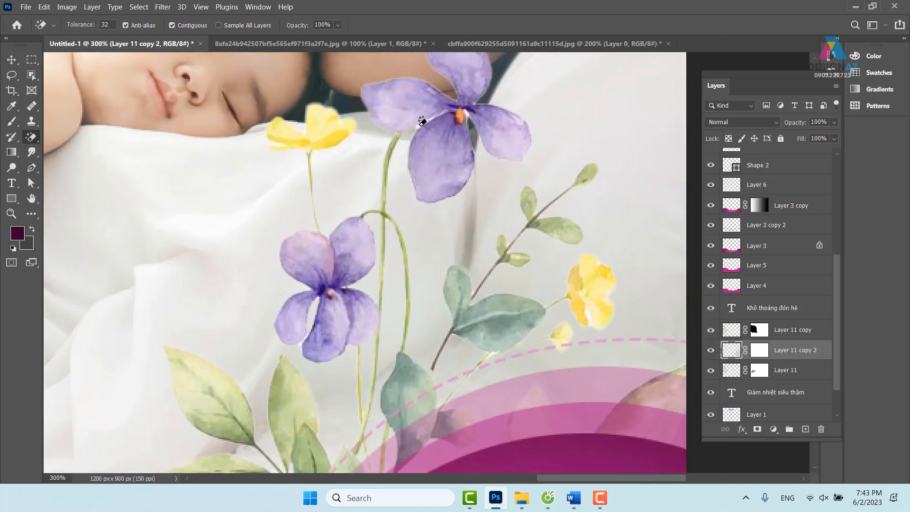
Step: Scale the copied bouquet to about 76.5% width and 60% height, rotate it -19.10°, and place it above the right-hand scallop
click(11, 59)
key(ctrl+minus)
key(ctrl+minus)
key(ctrl+minus)
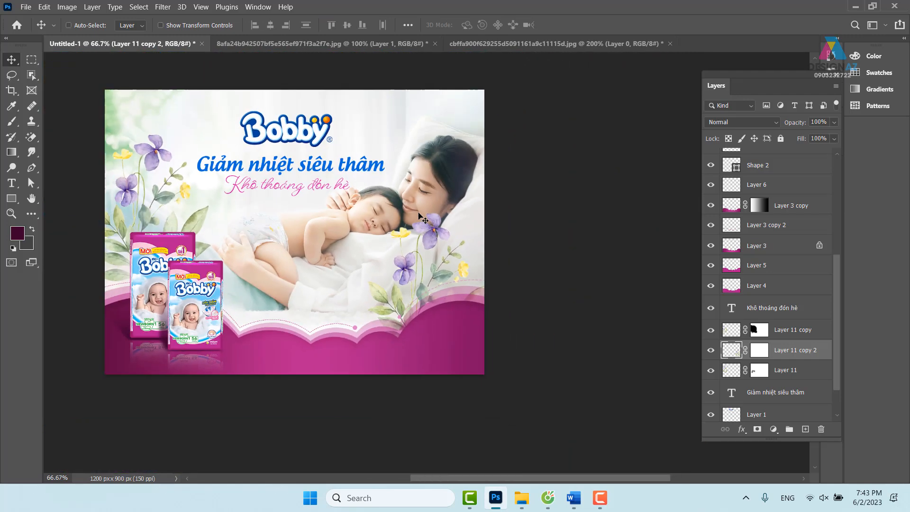
key(ctrl+t)
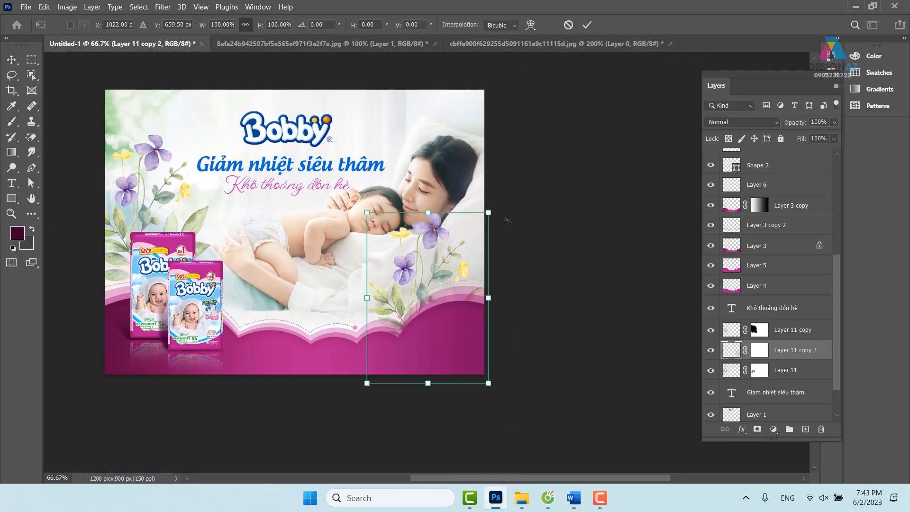
drag(428, 213, 418, 252)
drag(500, 263, 485, 234)
drag(469, 302, 481, 275)
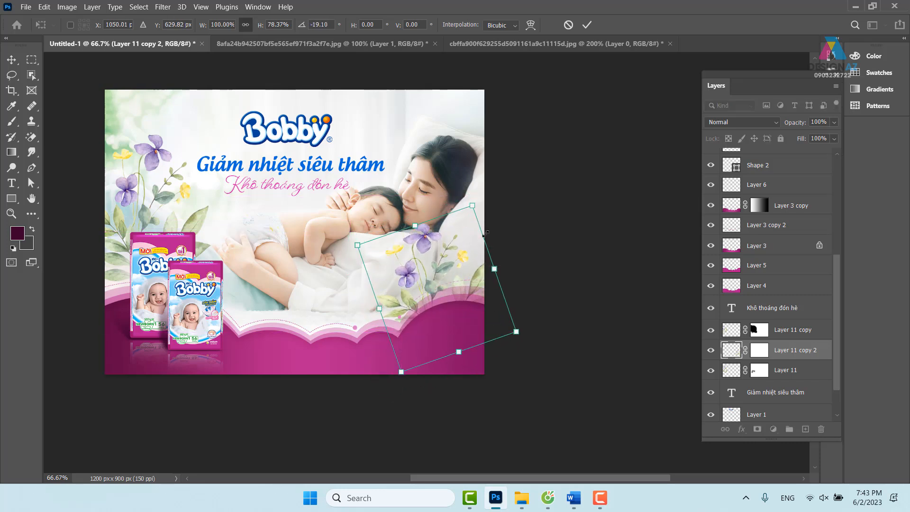
drag(472, 206, 455, 245)
drag(434, 283, 452, 259)
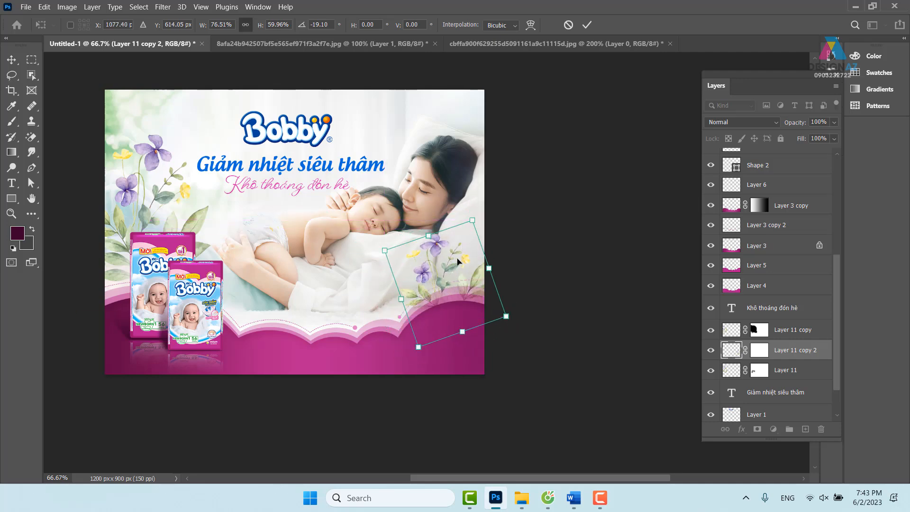
key(ctrl+plus)
key(ctrl+plus)
key(ctrl+plus)
key(ctrl+plus)
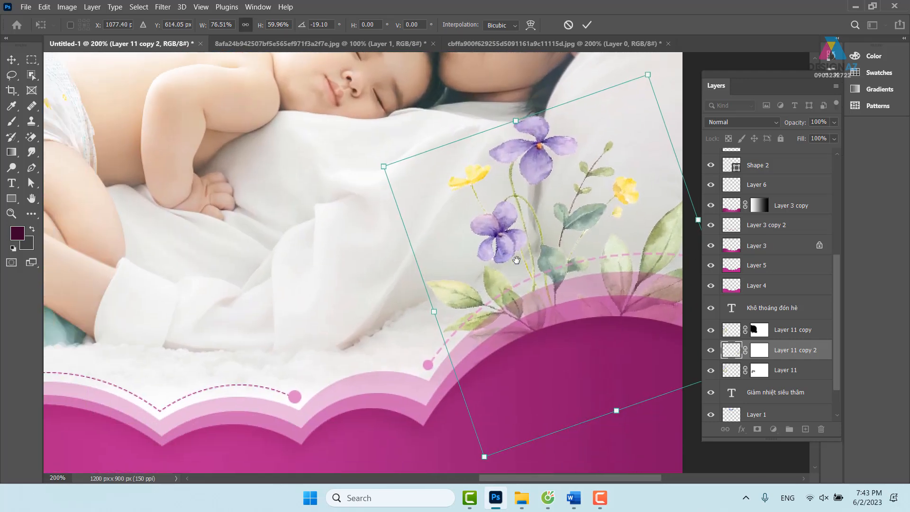
key(Return)
Step: Delete the copied bouquet above the right-hand scallop
key(ctrl+minus)
key(ctrl+minus)
key(ctrl+minus)
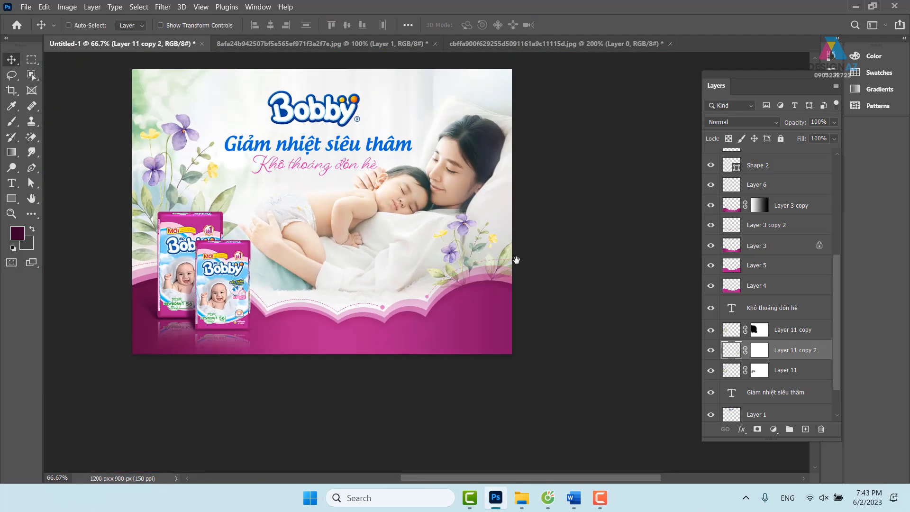
drag(490, 291, 501, 271)
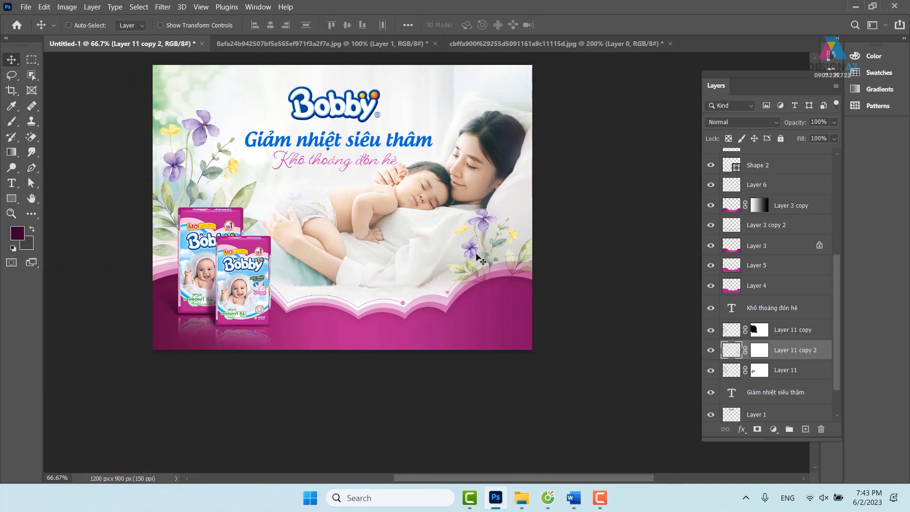
mouse_move(487, 239)
mouse_down()
mouse_move(474, 232)
mouse_move(483, 254)
mouse_move(492, 247)
mouse_up()
key(Delete)
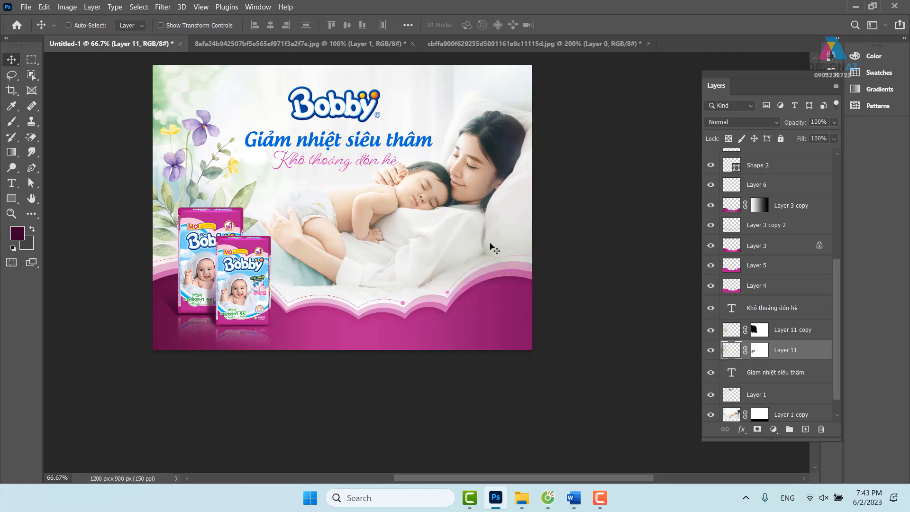
Step: Open the green leaf image dfgfdg from the Dầu gội đầu folder inside Tư liệu thiết kế dịch vụ khách hàng
key(ctrl)
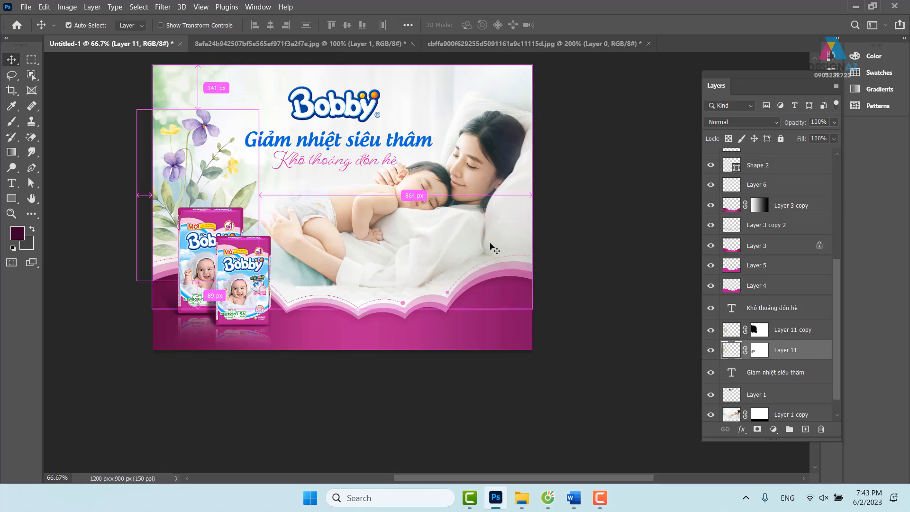
key(ctrl+o)
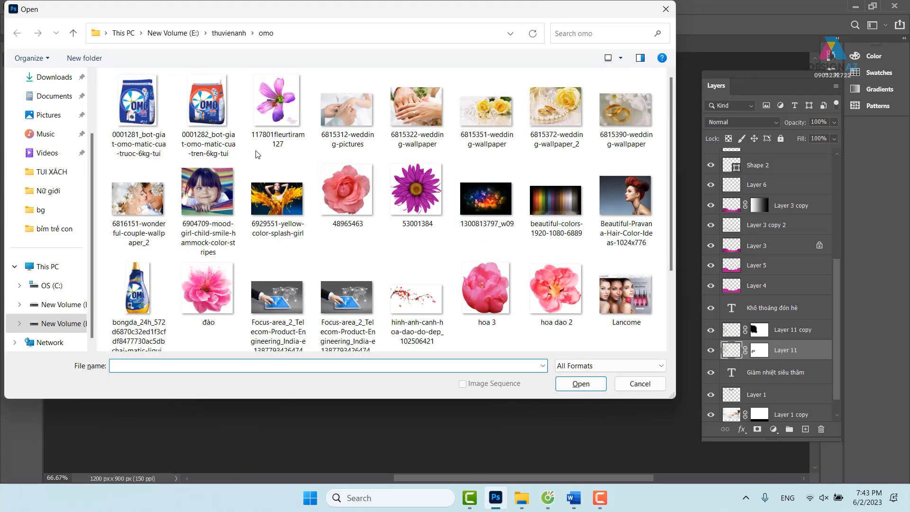
click(67, 323)
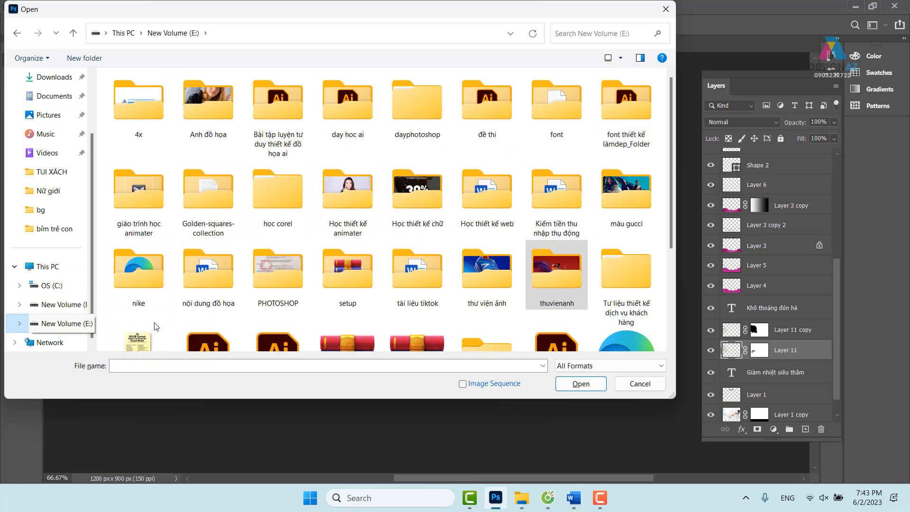
scroll(506, 231, down, 3)
double_click(625, 125)
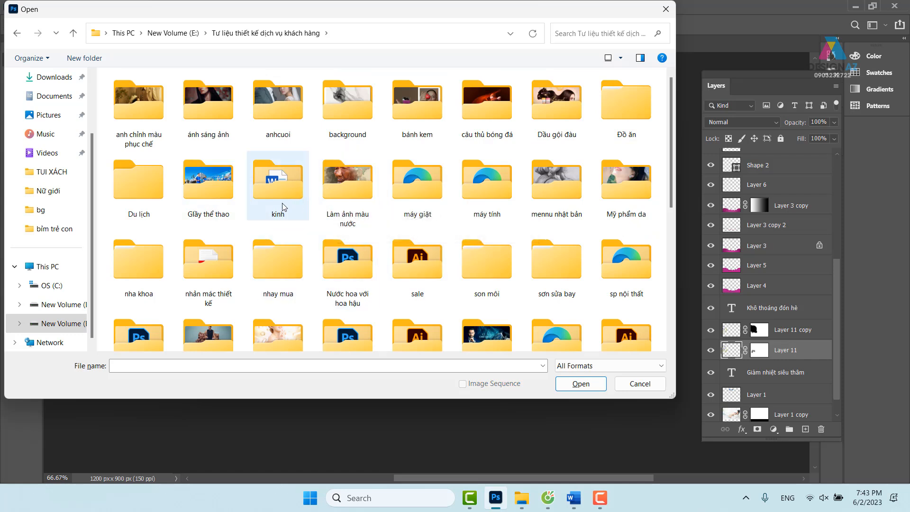
click(283, 190)
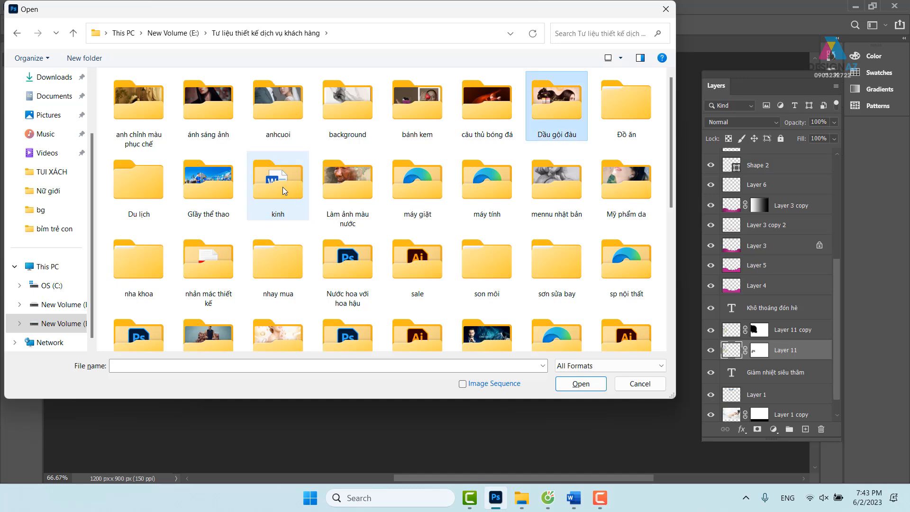
double_click(538, 108)
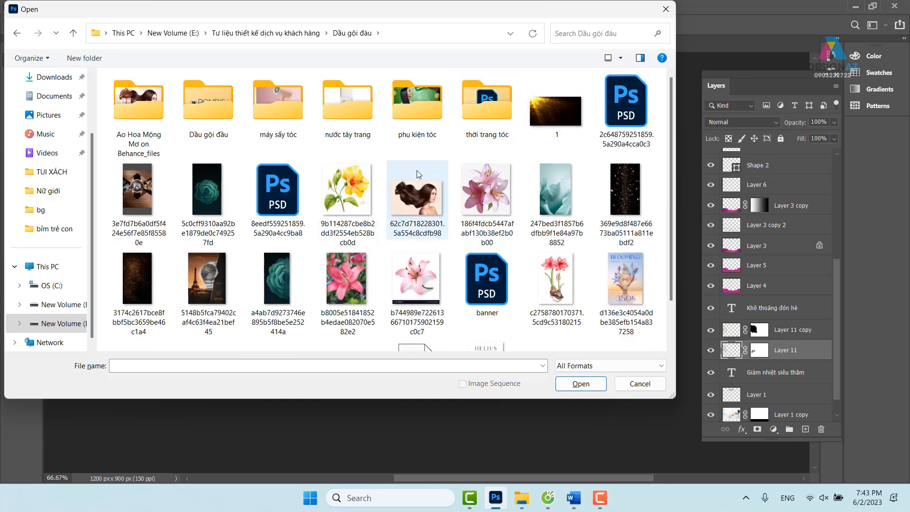
scroll(455, 163, down, 1)
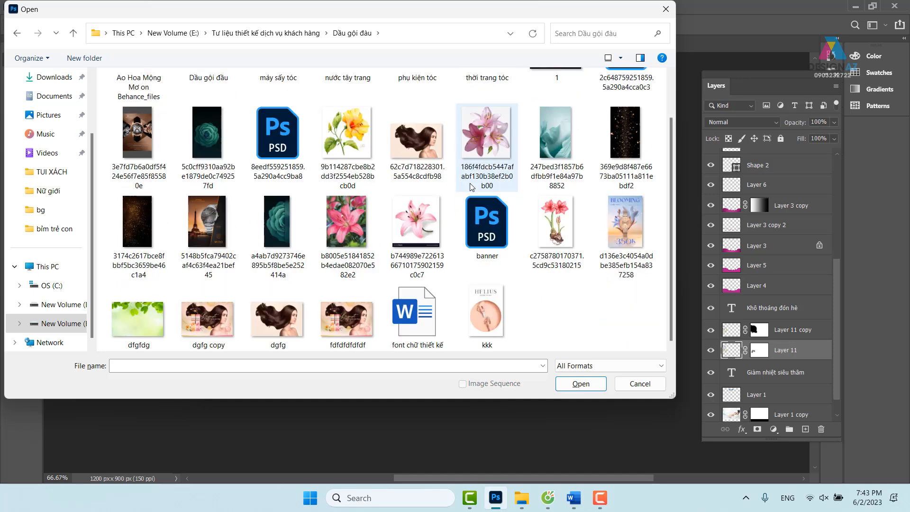
click(139, 322)
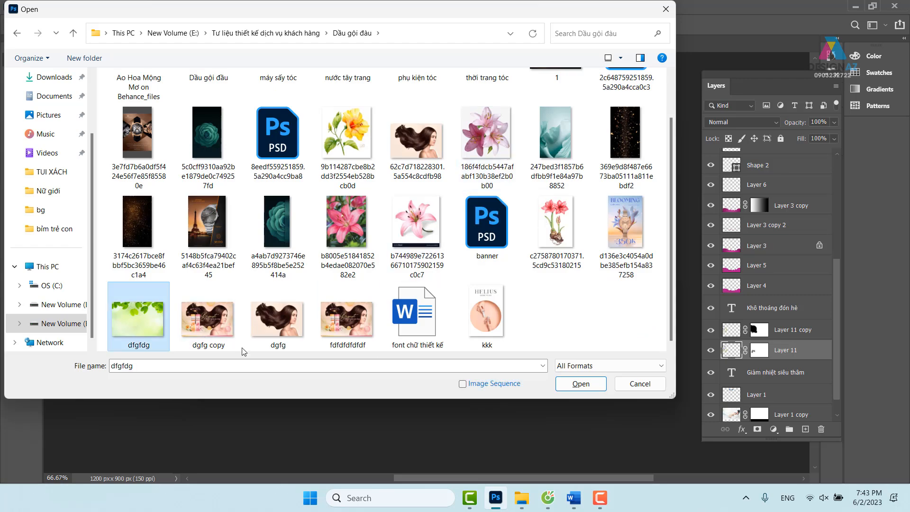
click(573, 383)
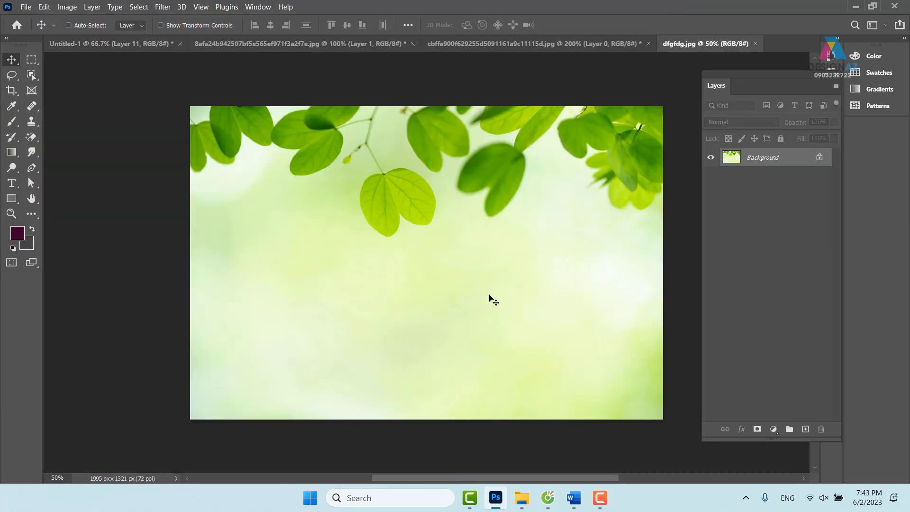
Step: Copy the whole leaf image into the Bobby banner and scale it down proportionally to fit the banner's upper-left corner
key(ctrl+a)
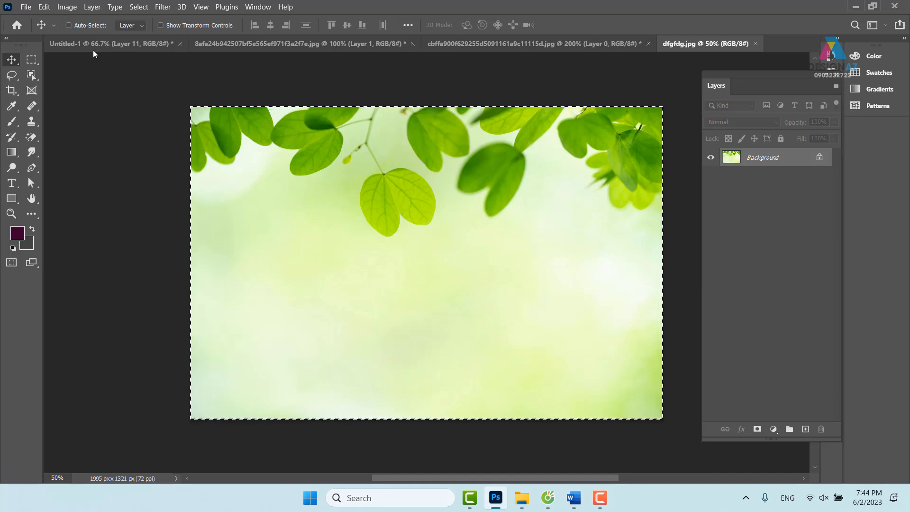
click(93, 47)
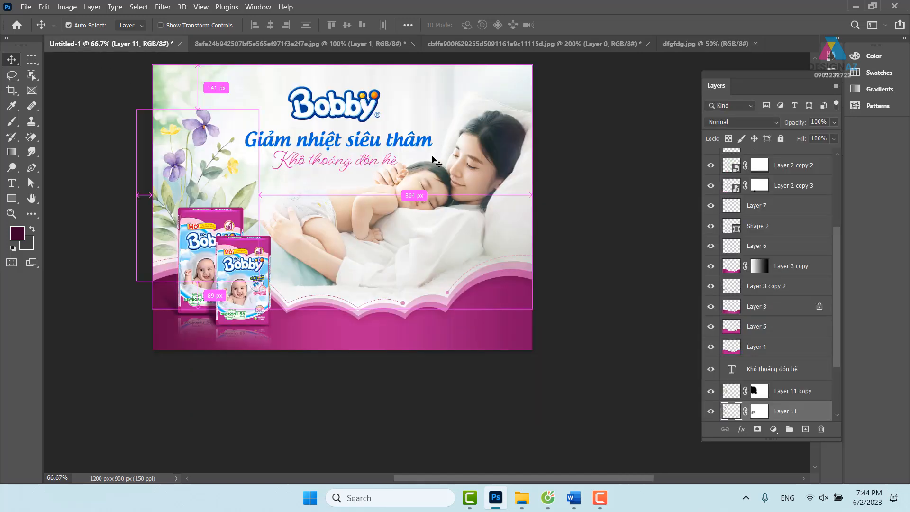
key(ctrl+v)
drag(371, 133, 348, 141)
key(ctrl+t)
drag(126, 72, 519, 290)
drag(583, 339, 247, 92)
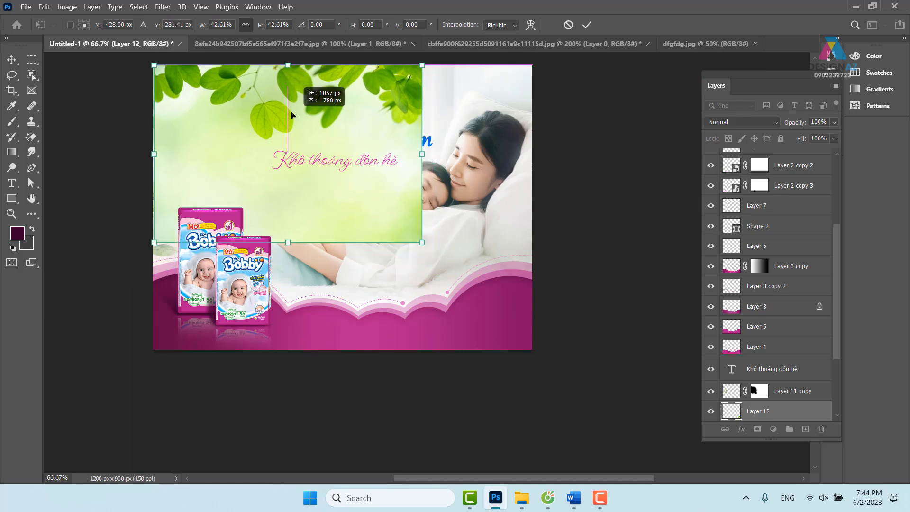
drag(422, 240, 340, 223)
key(Return)
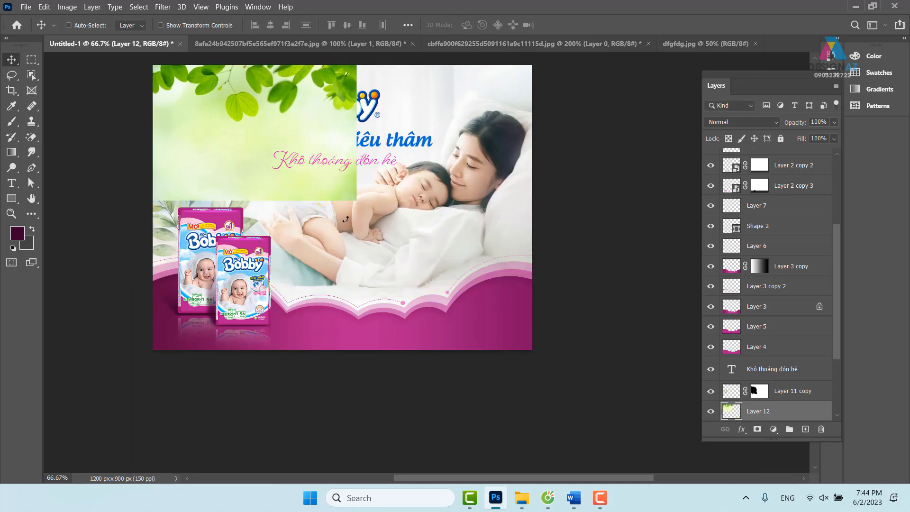
Step: Duplicate the leaf image alongside the original, flip the copy horizontally, and nudge it left to close the seam
drag(206, 125, 389, 153)
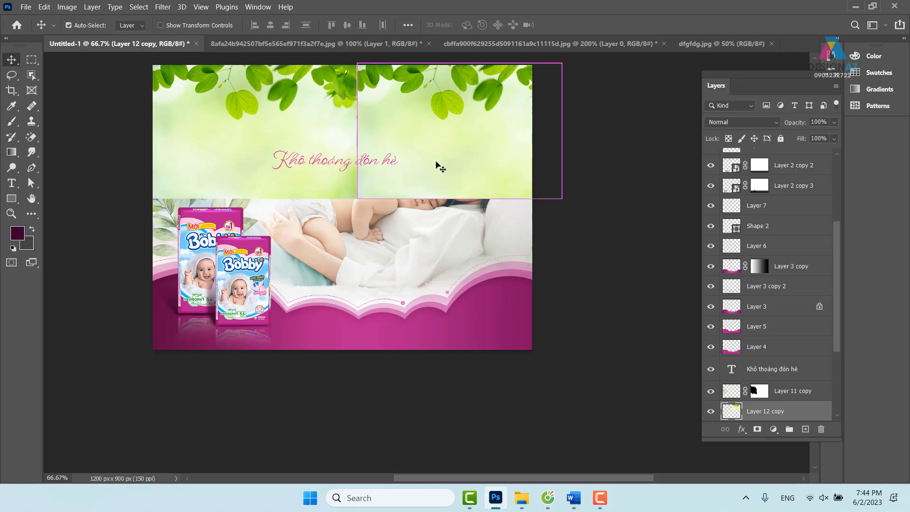
key(ctrl+t)
right_click(460, 122)
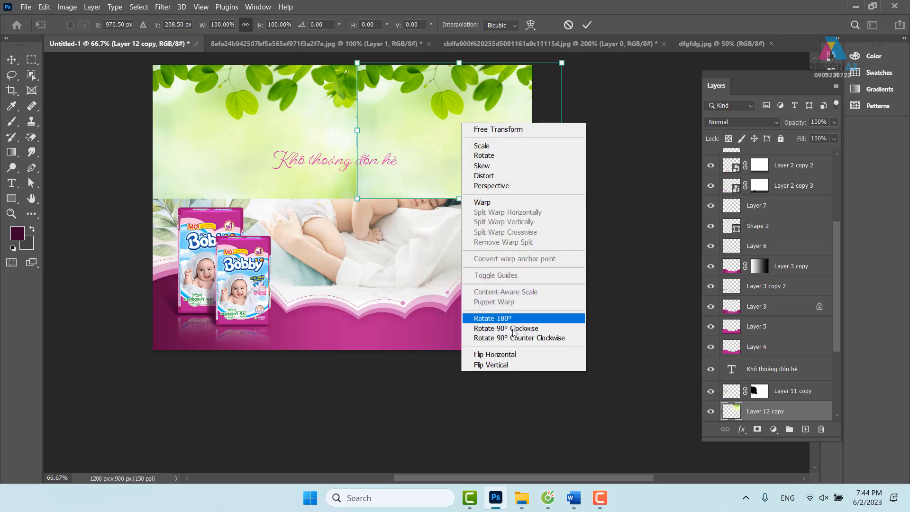
click(513, 356)
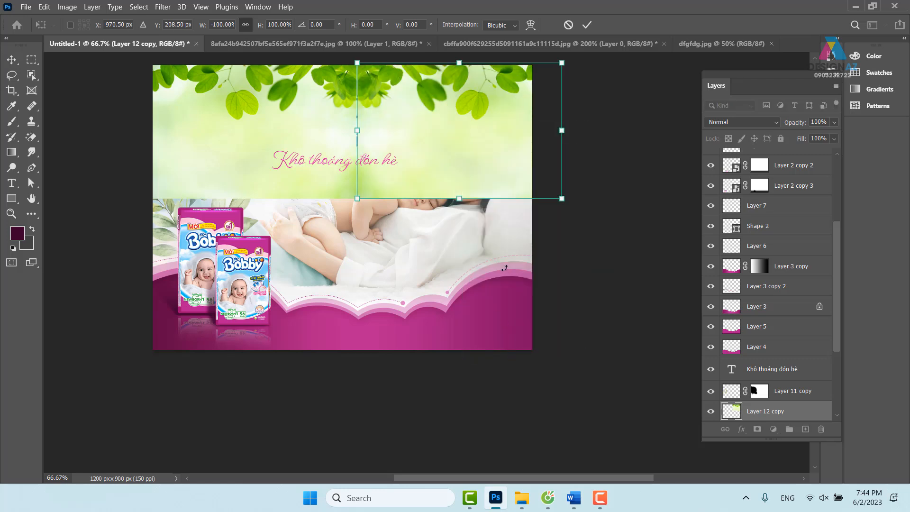
key(Return)
key(Left)
key(Left)
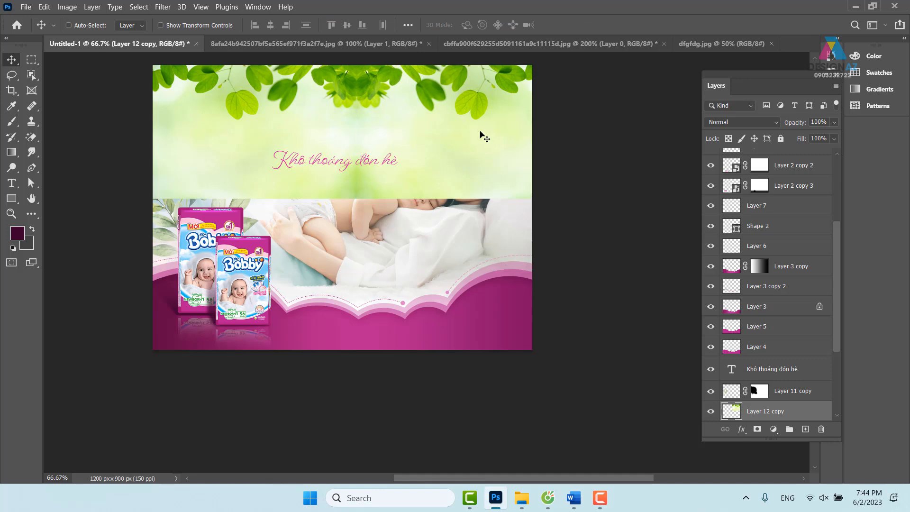
Step: Merge the two leaf layers and shift the mirrored leaf strip to centre it along the banner's upper edge
drag(837, 321, 838, 354)
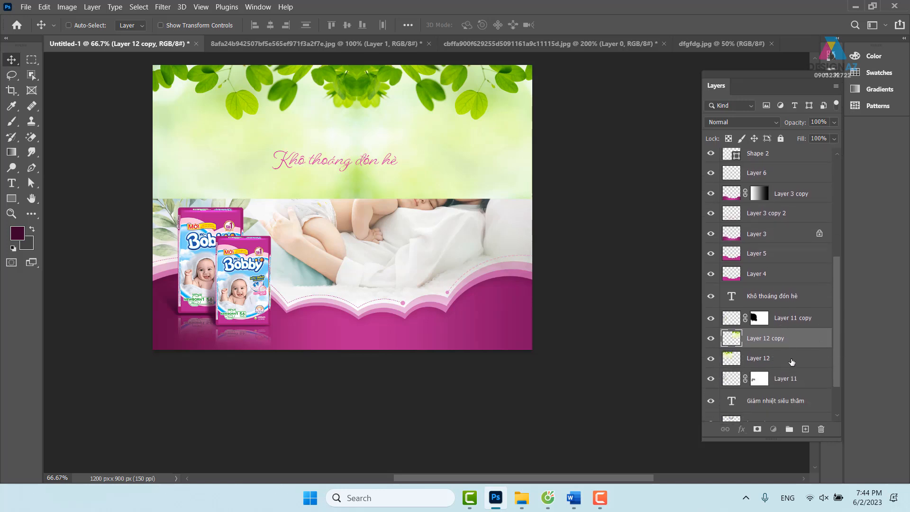
ctrl+click(791, 362)
drag(300, 167, 336, 111)
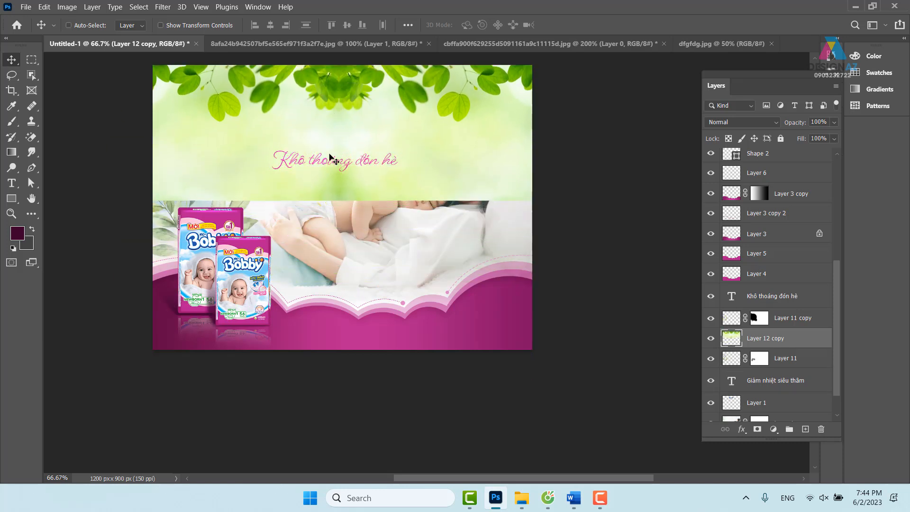
Step: Add a layer mask to the leaf strip and fade it downward with a black-to-white linear gradient, clearing the Bobby logo
click(759, 431)
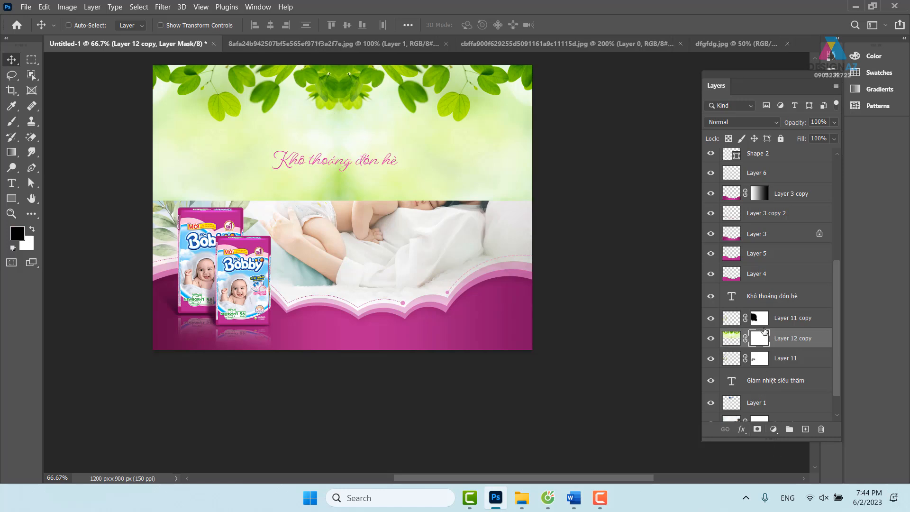
key(g)
drag(348, 74, 363, 189)
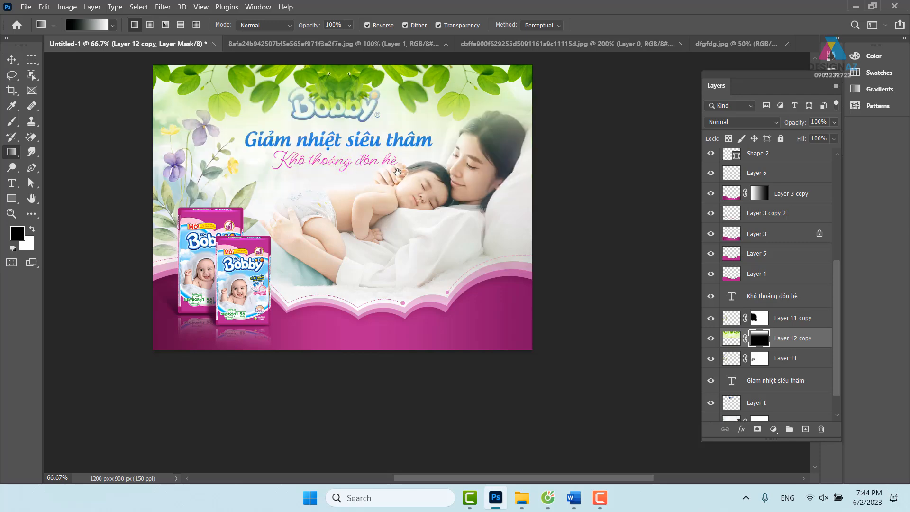
key(ctrl+1)
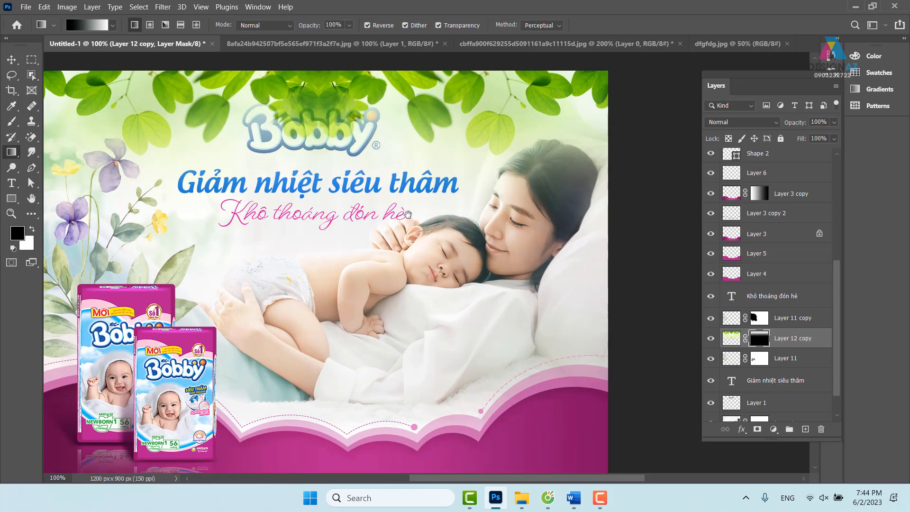
drag(377, 211, 397, 304)
drag(337, 134, 327, 301)
drag(373, 255, 341, 181)
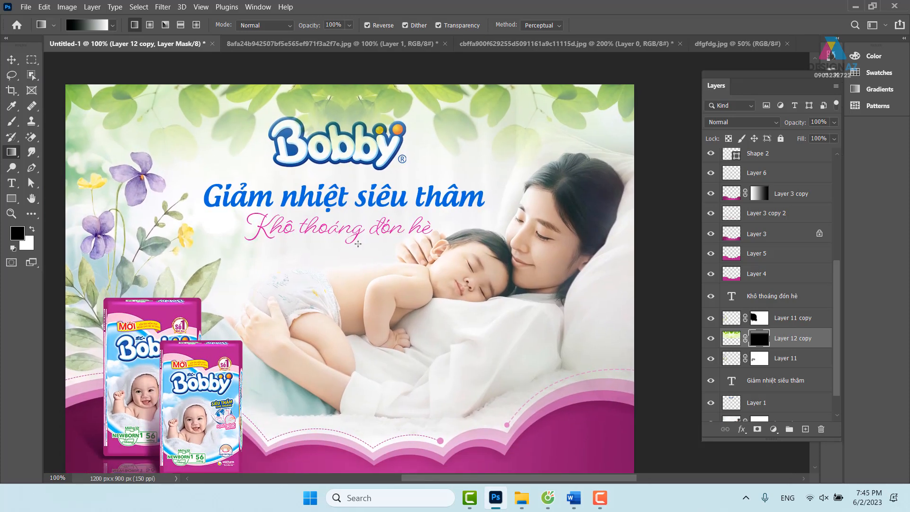
Step: Select the Bobby logo layer and bring it to the top of the layer stack, above the leaves
click(11, 59)
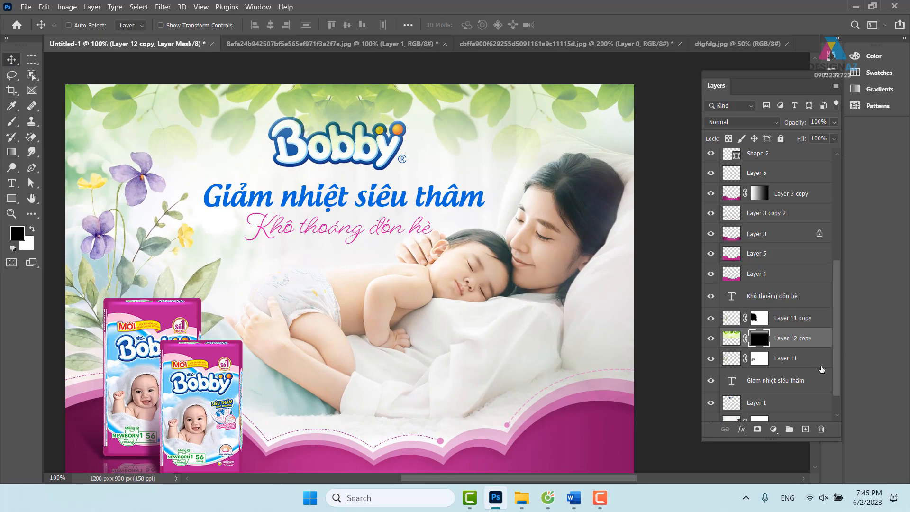
right_click(359, 159)
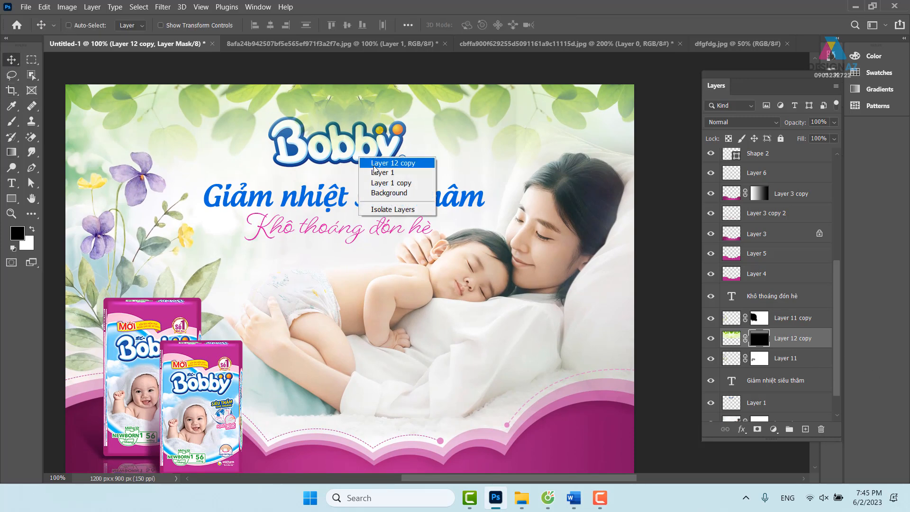
click(375, 164)
right_click(375, 156)
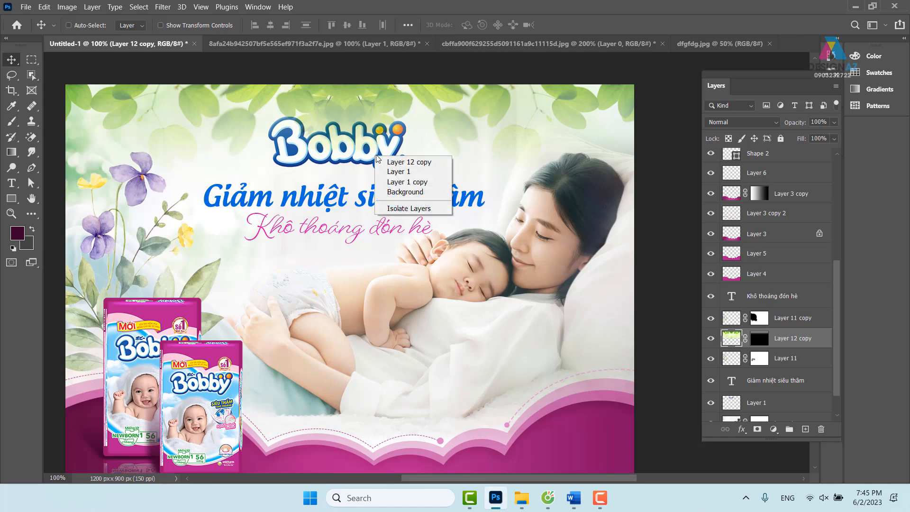
click(397, 171)
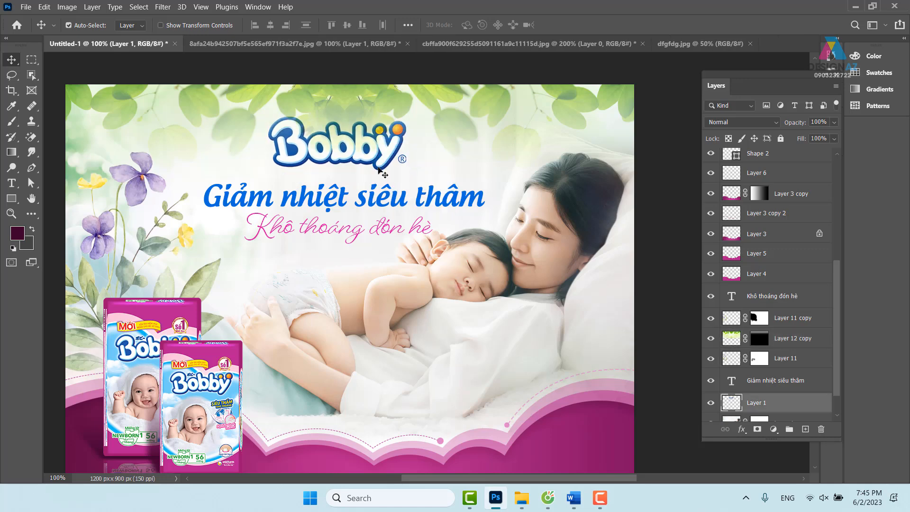
drag(349, 191, 354, 171)
mouse_move(328, 210)
mouse_down()
mouse_move(329, 193)
mouse_move(318, 201)
mouse_up()
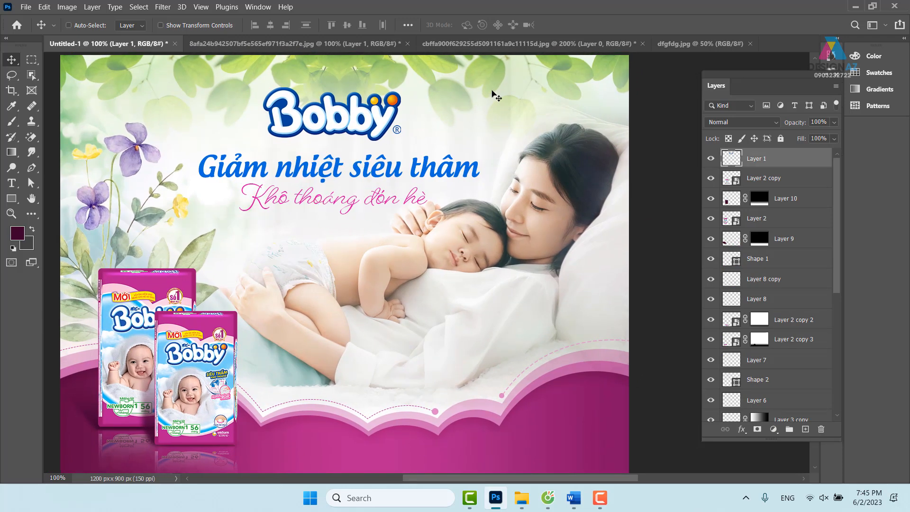
Step: Paint black on the leaf strip's layer mask with a 121 px brush at 47% opacity, softening the leaves around the logo and lower edge
right_click(482, 79)
click(486, 83)
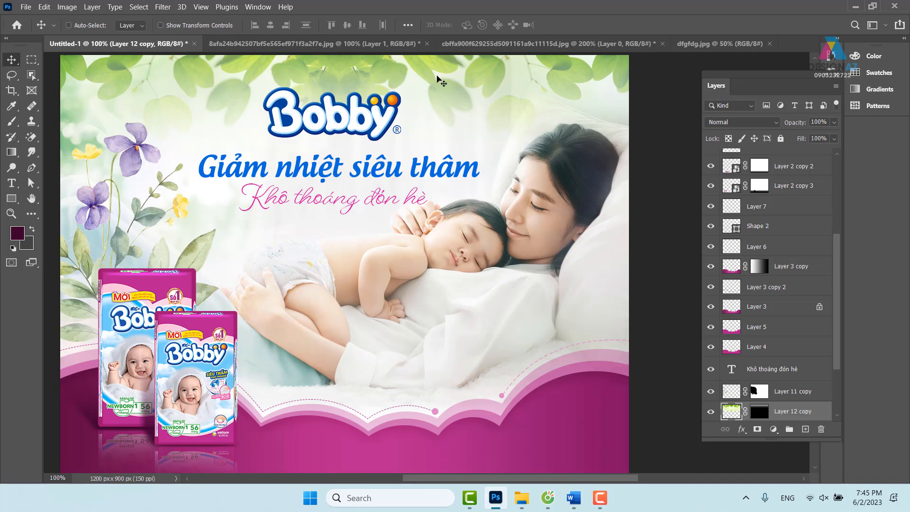
click(759, 412)
key(b)
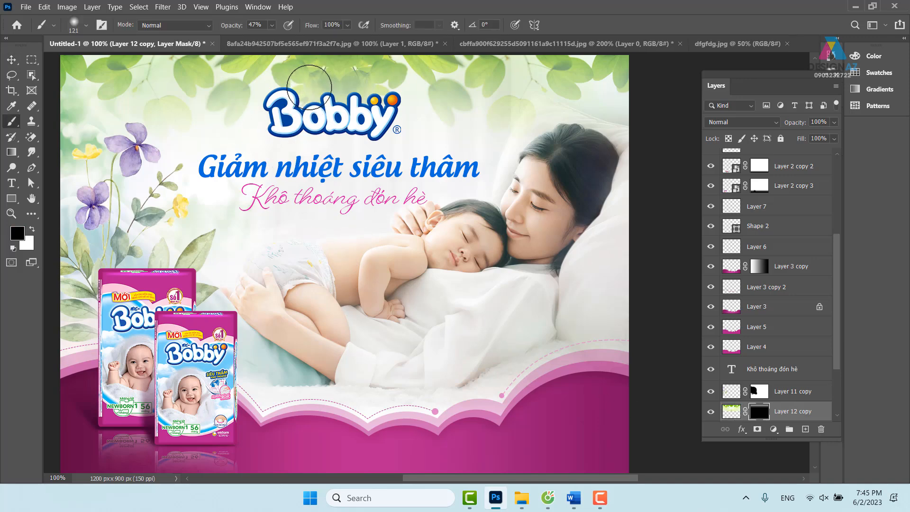
mouse_move(286, 83)
mouse_down()
mouse_move(396, 96)
mouse_move(390, 82)
mouse_up()
mouse_move(448, 114)
mouse_down()
mouse_move(447, 95)
mouse_move(485, 119)
mouse_move(496, 99)
mouse_move(466, 76)
mouse_move(448, 77)
mouse_up()
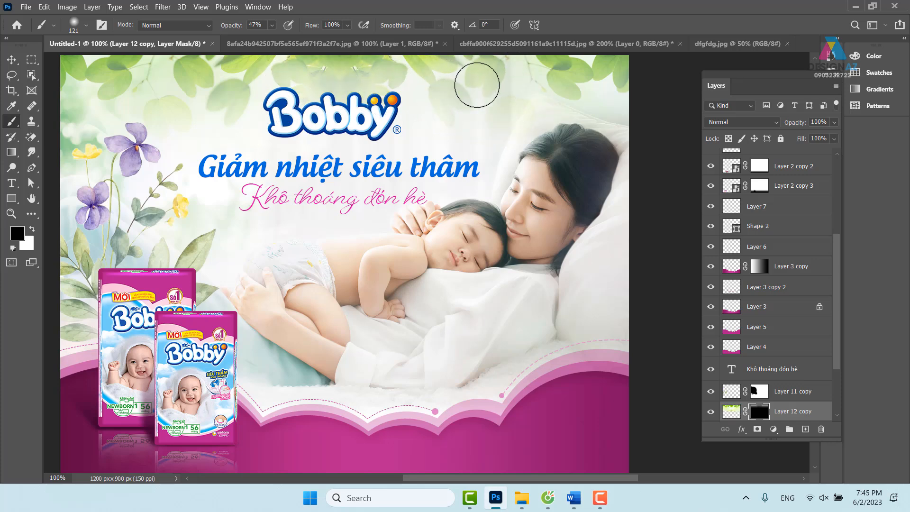
mouse_move(225, 101)
mouse_down()
mouse_move(207, 100)
mouse_move(206, 72)
mouse_move(81, 65)
mouse_move(96, 68)
mouse_up()
drag(332, 91, 344, 87)
mouse_move(190, 108)
mouse_down()
mouse_move(52, 75)
mouse_move(249, 114)
mouse_move(411, 87)
mouse_move(291, 71)
mouse_move(318, 70)
mouse_move(390, 97)
mouse_move(460, 104)
mouse_move(447, 87)
mouse_move(524, 104)
mouse_move(550, 97)
mouse_move(613, 117)
mouse_up()
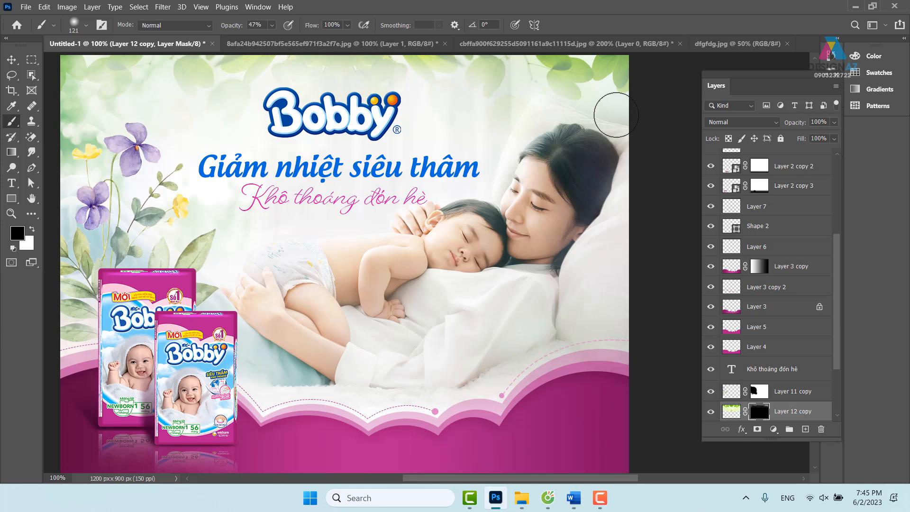
drag(369, 210, 416, 157)
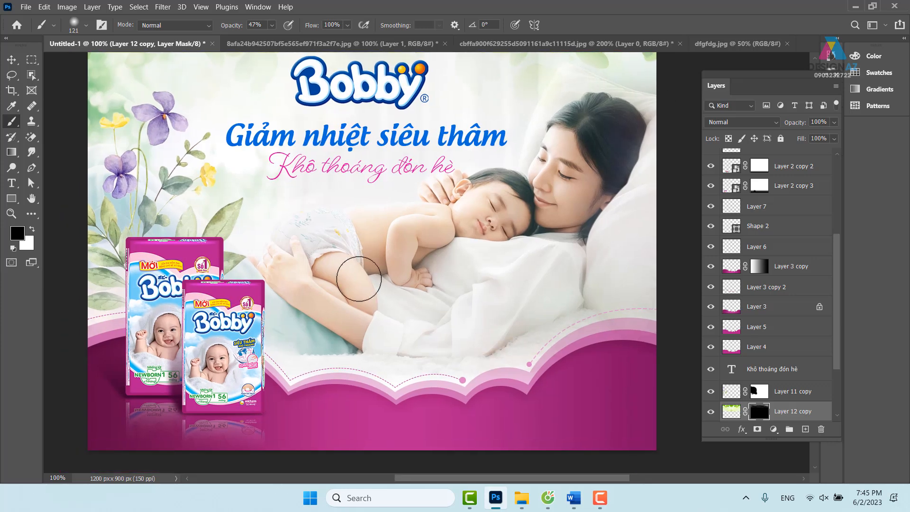
key(v)
drag(394, 267, 351, 293)
right_click(359, 166)
click(375, 170)
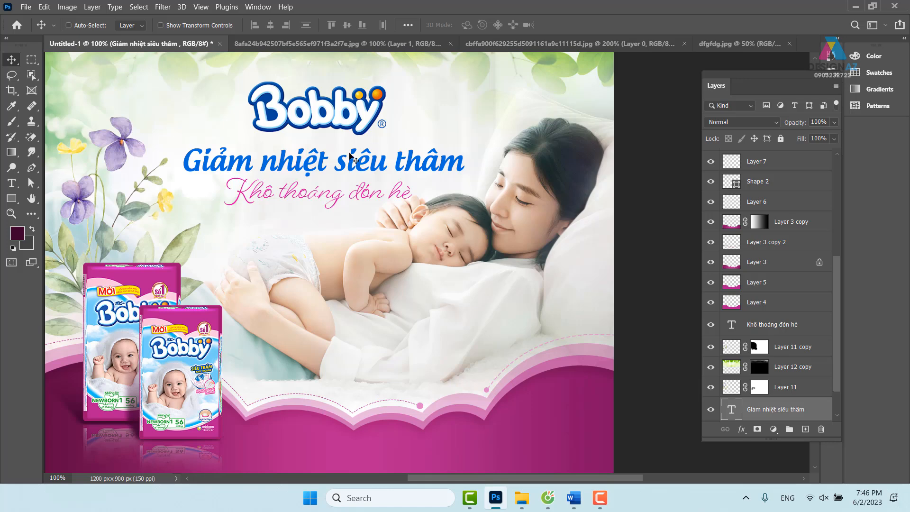
drag(273, 348, 331, 320)
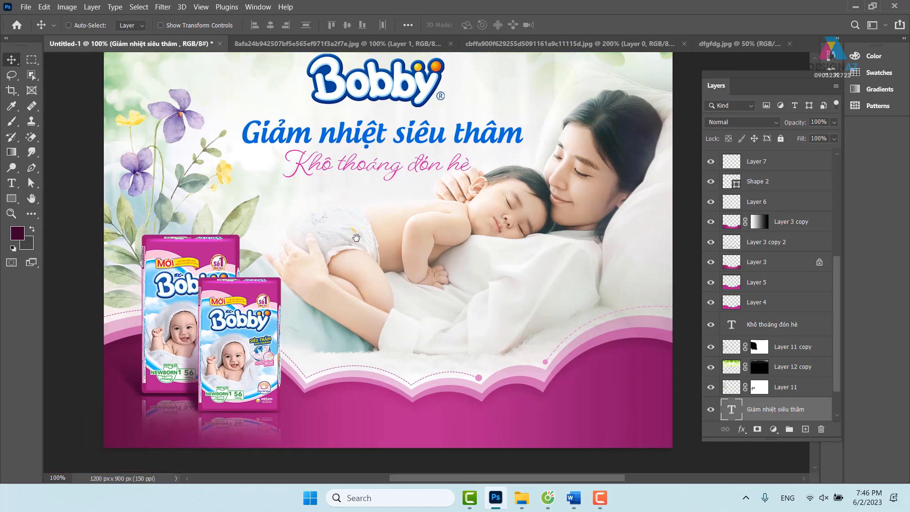
Step: Choose a hard round preset for the Brush tool and lower its hardness to the minimum
key(b)
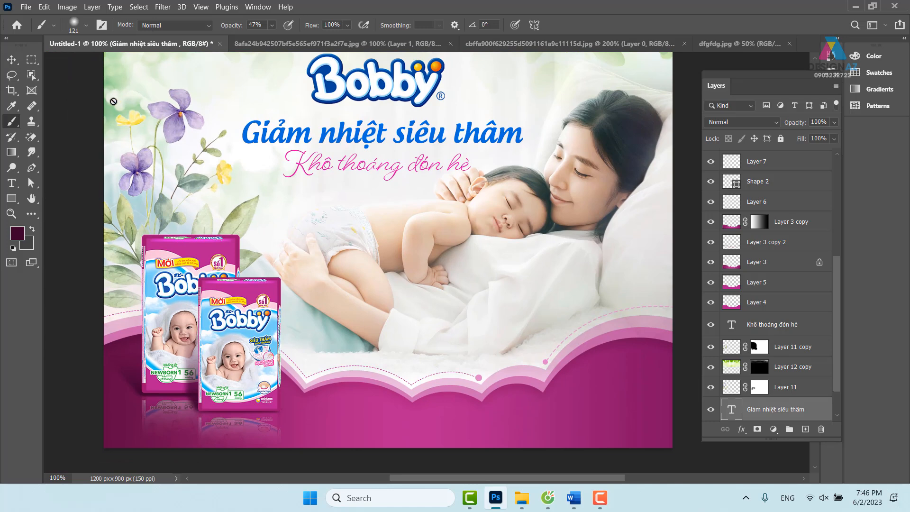
click(87, 26)
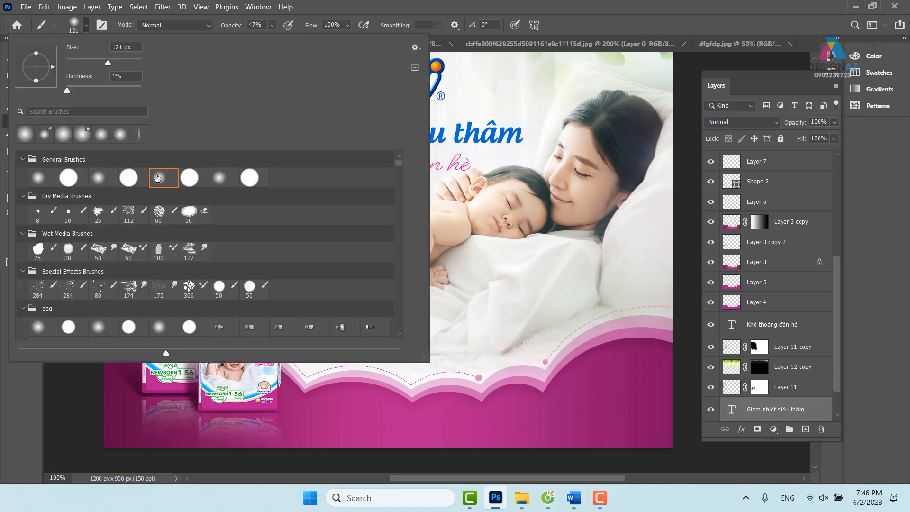
click(129, 182)
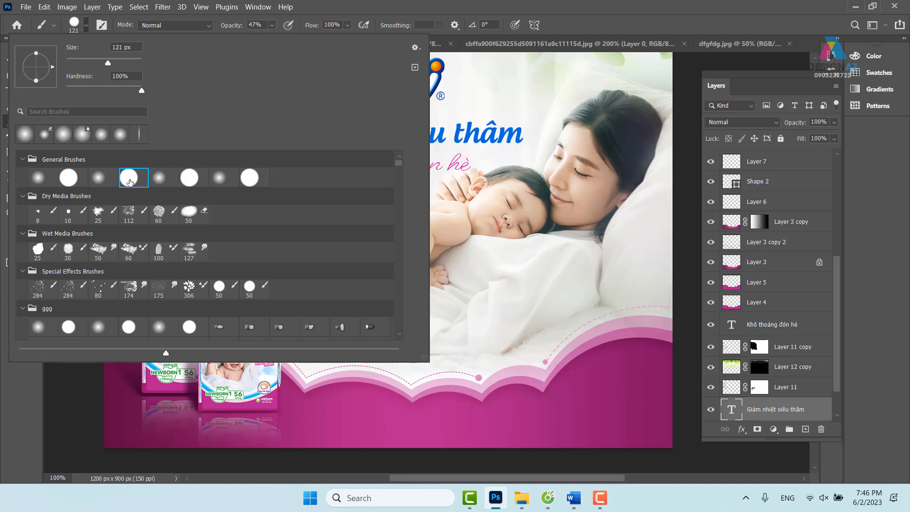
drag(140, 91, 66, 91)
Step: Add a new empty layer above the Bobby logo layer and set the foreground colour to white
drag(835, 343, 827, 184)
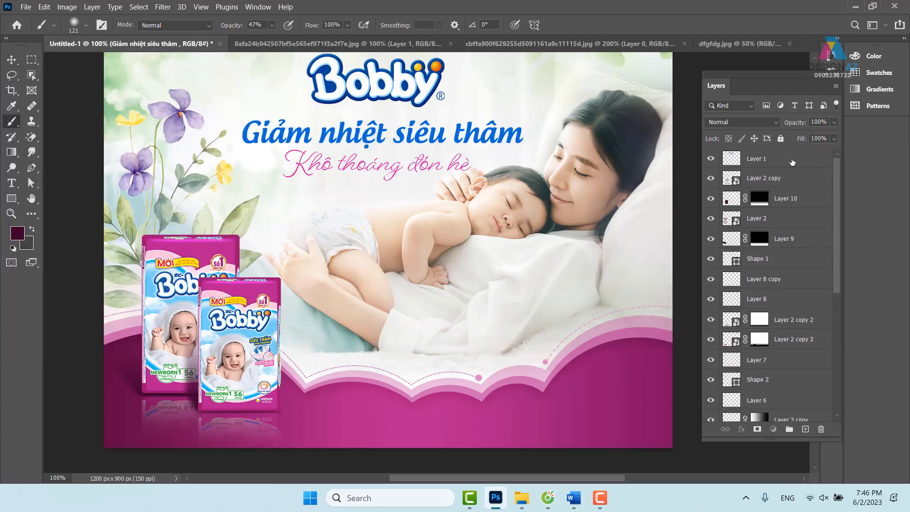
click(795, 161)
click(805, 429)
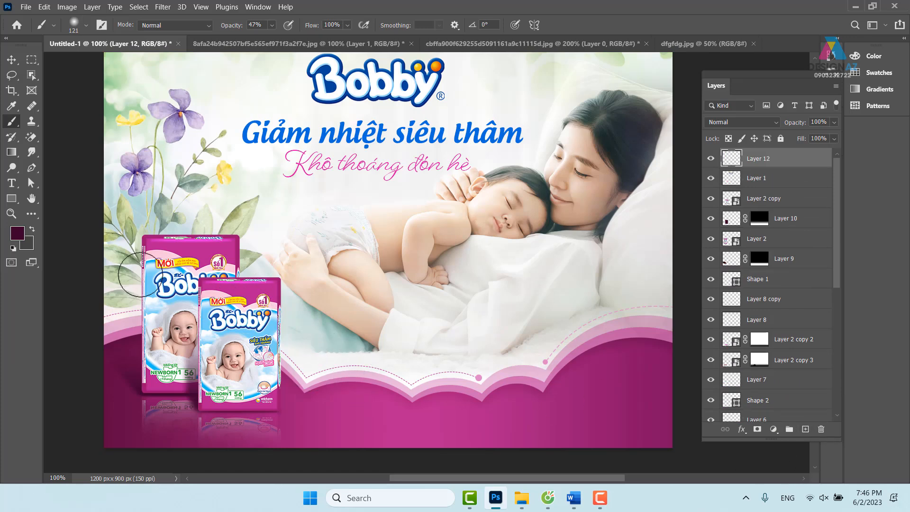
click(17, 234)
drag(599, 132, 570, 121)
click(832, 121)
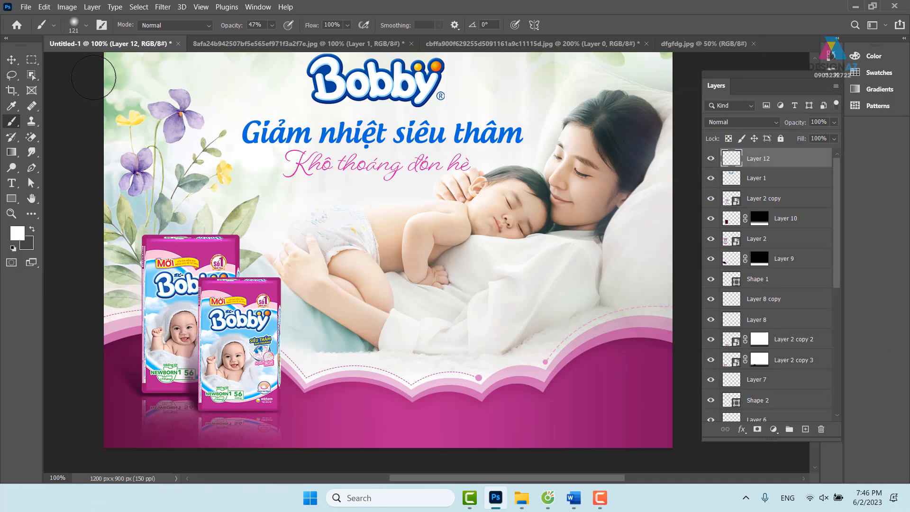
Step: Raise the brush hardness to 100% and reduce the brush size to 19 px
click(86, 25)
drag(68, 88, 212, 90)
click(456, 217)
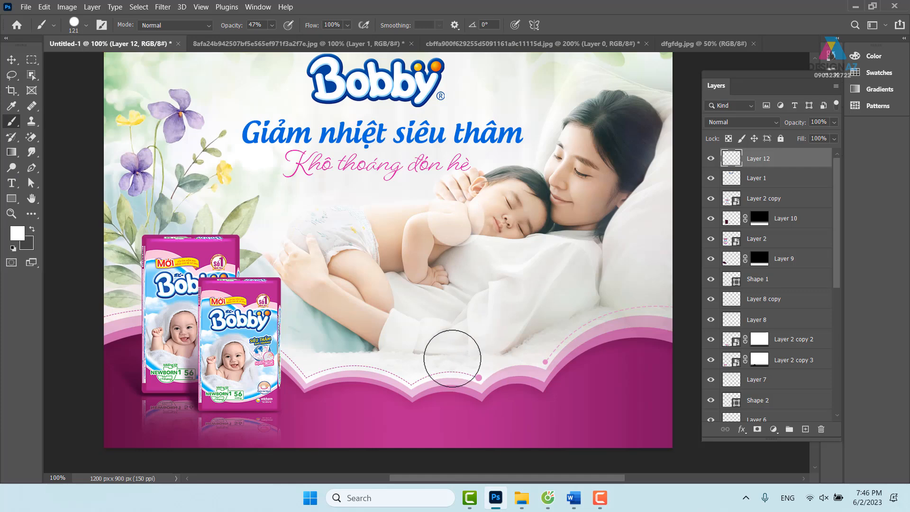
key(ctrl+z)
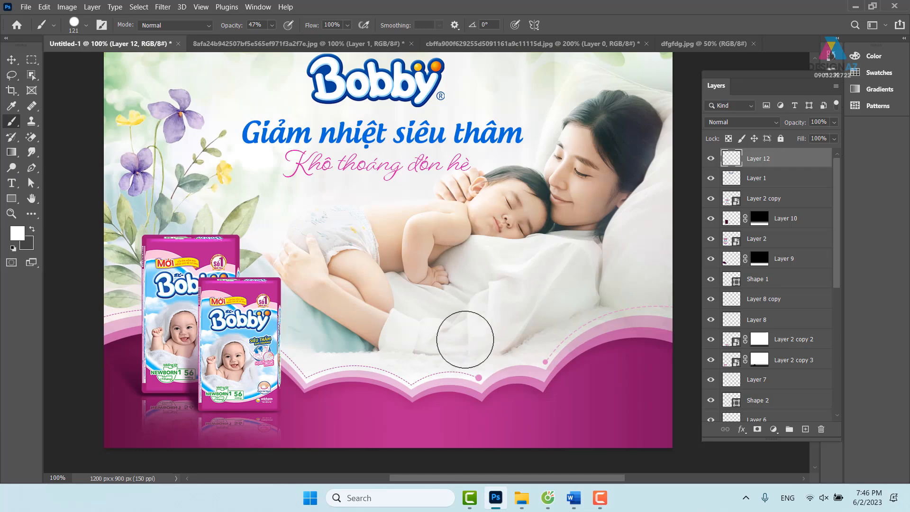
drag(344, 352, 308, 354)
Step: Stamp two white test dots on the magenta band below the wave and undo them
click(343, 402)
click(375, 408)
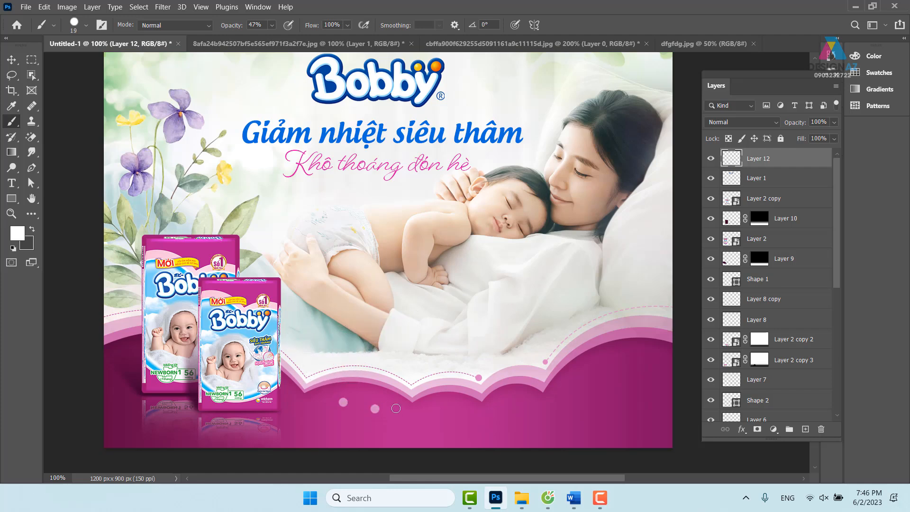
key(ctrl+z)
key(ctrl+z)
Step: Set the brush opacity to 100%, testing it with five white dots on the magenta band and undoing them
click(272, 25)
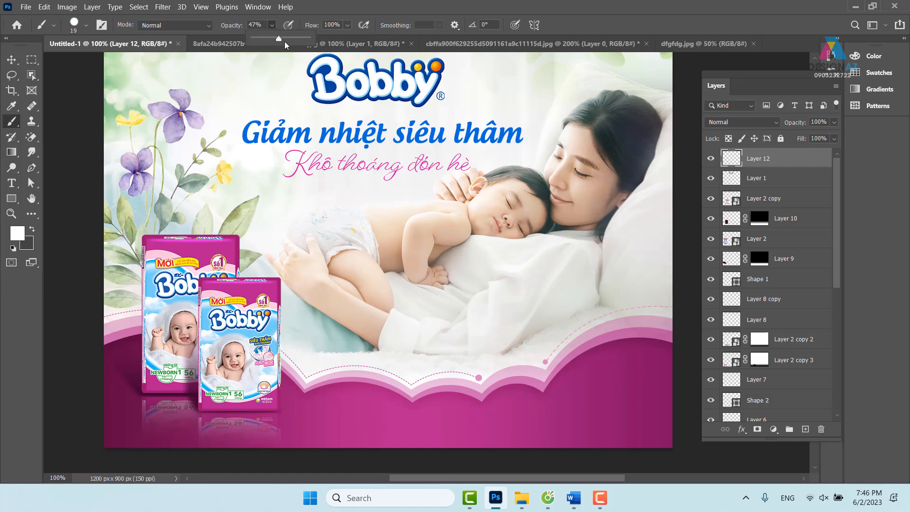
drag(280, 41, 312, 40)
click(356, 404)
click(414, 413)
click(501, 415)
click(606, 412)
click(649, 384)
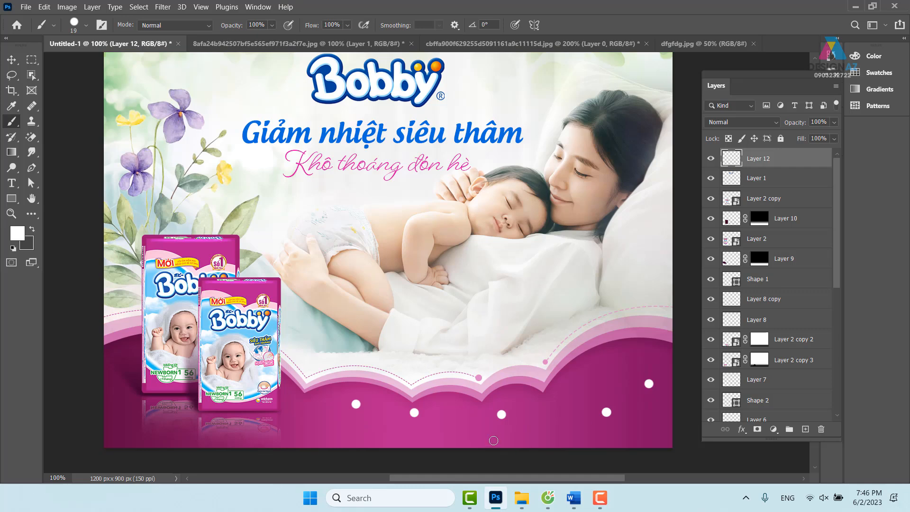
key(ctrl+z)
key(ctrl+z)
key(ctrl+z)
key(ctrl+z)
key(ctrl+z)
Step: Set the brush tip spacing to 161% and the size jitter to 100%
drag(410, 378, 380, 356)
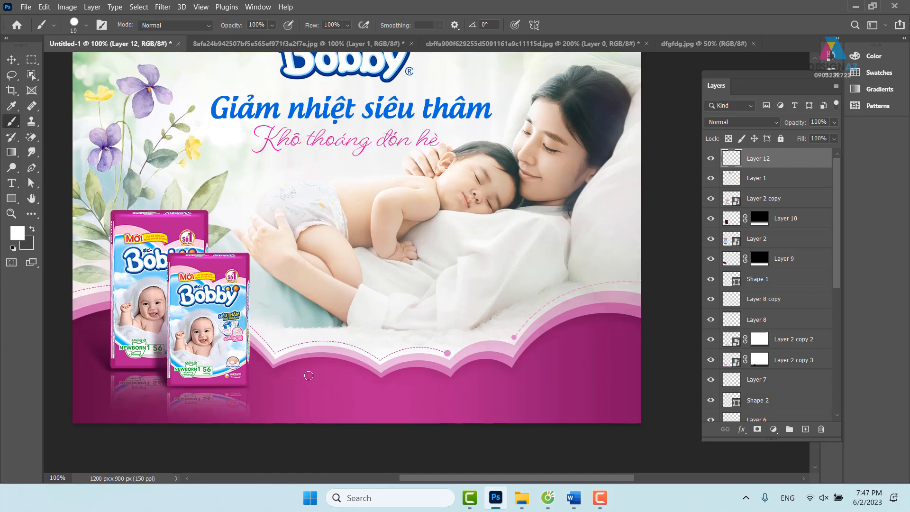
key(F5)
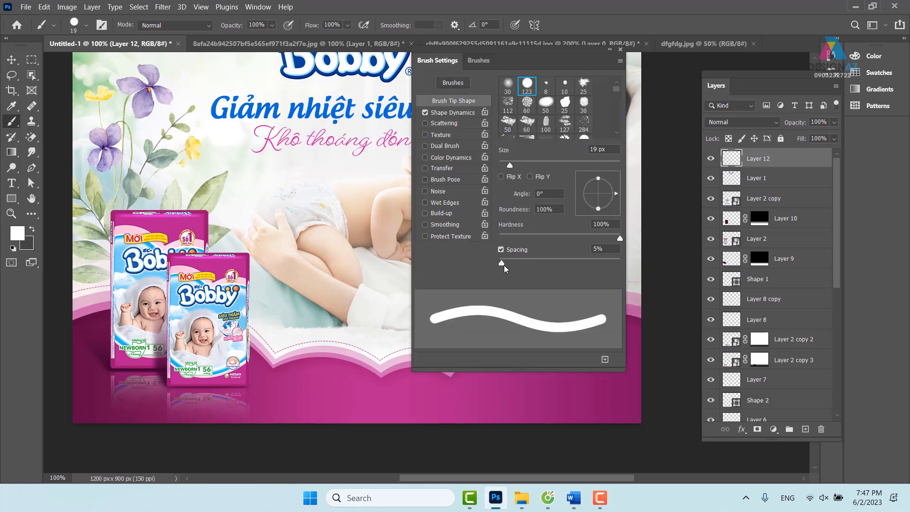
drag(501, 263, 578, 262)
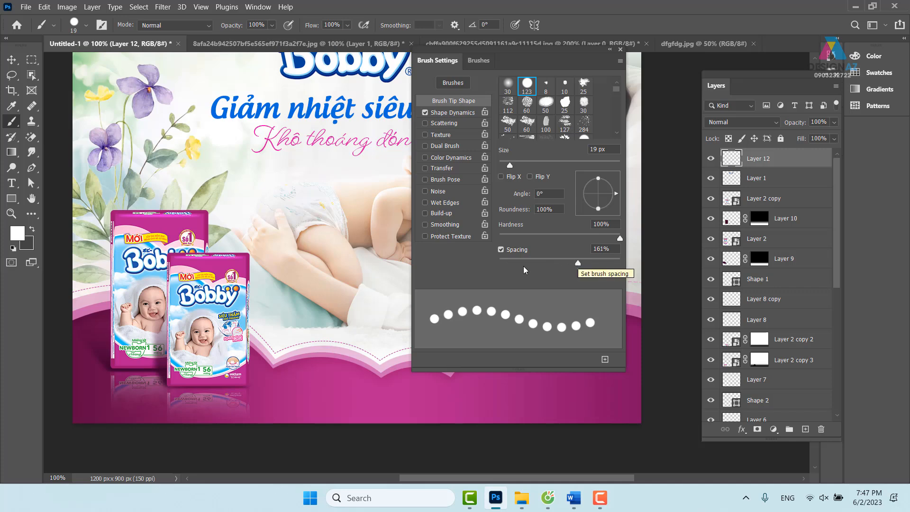
click(458, 114)
mouse_move(500, 95)
mouse_down()
mouse_move(588, 94)
mouse_move(626, 106)
mouse_up()
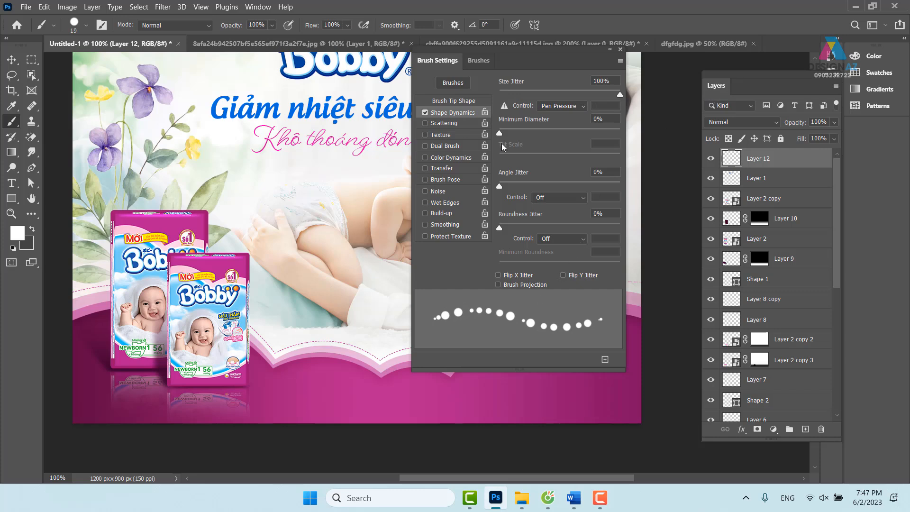
Step: Turn on scattering at 696% and transfer with 100% opacity jitter for the brush
click(457, 124)
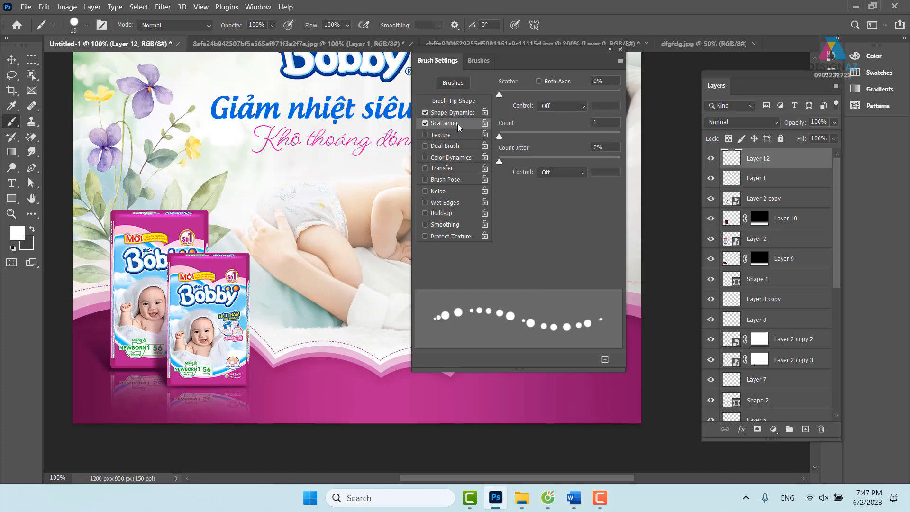
drag(498, 96, 583, 93)
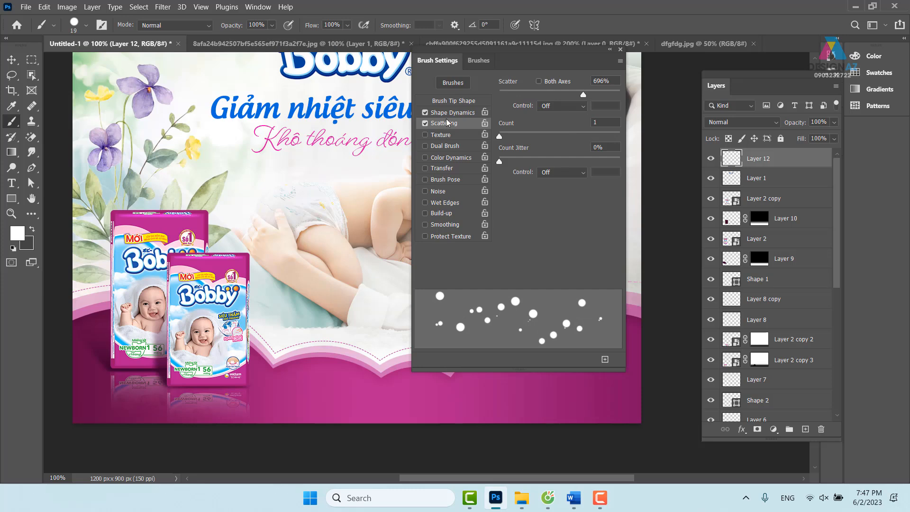
click(459, 170)
drag(500, 95, 684, 86)
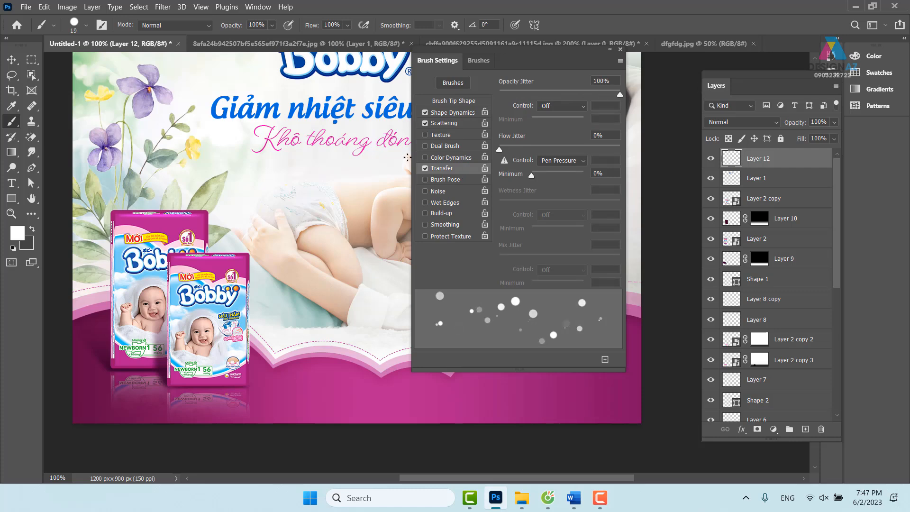
click(620, 49)
Step: Paint scattered white dots with the 19 px brush along the magenta wave across the full banner width
key(ctrl+plus)
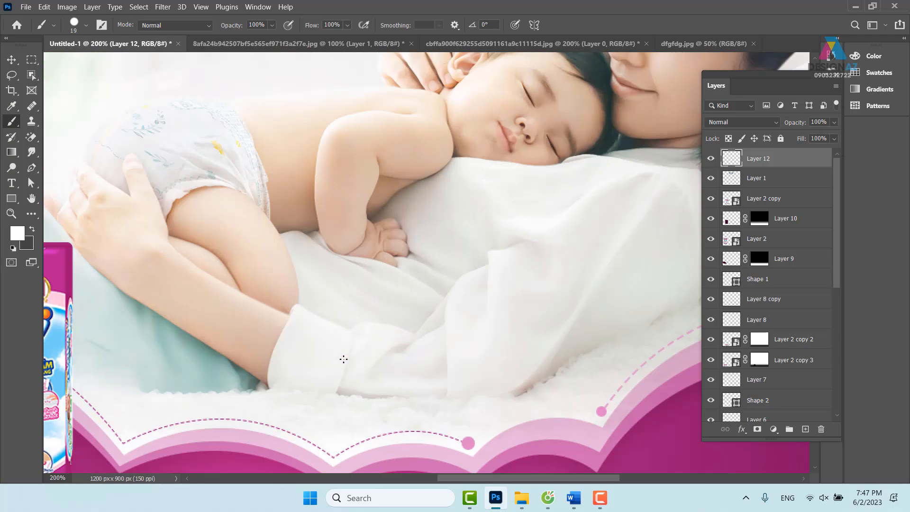
drag(107, 279, 451, 140)
drag(295, 228, 325, 266)
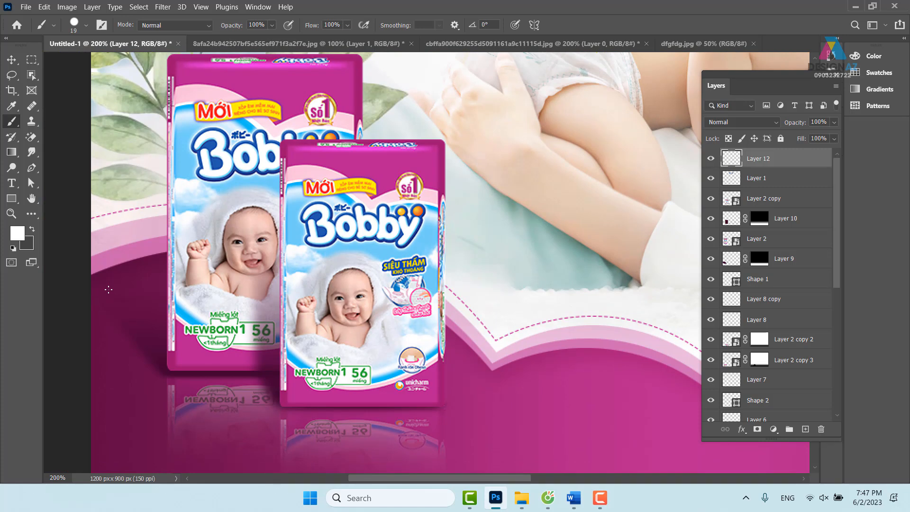
mouse_move(93, 286)
mouse_down()
mouse_move(158, 255)
mouse_move(213, 248)
mouse_move(469, 358)
mouse_move(502, 381)
mouse_move(534, 387)
mouse_move(640, 369)
mouse_move(692, 381)
mouse_up()
drag(490, 336, 229, 309)
mouse_move(324, 312)
mouse_down()
mouse_move(394, 334)
mouse_move(619, 340)
mouse_move(288, 327)
mouse_up()
mouse_move(299, 314)
mouse_down()
mouse_move(508, 208)
mouse_move(715, 201)
mouse_up()
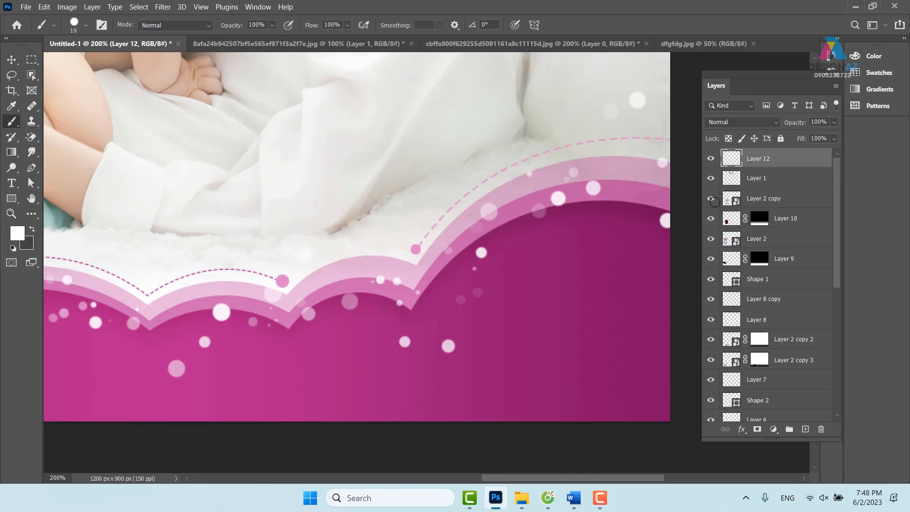
Step: Undo the scattered white dot strokes along the wave
key(ctrl+minus)
key(ctrl+minus)
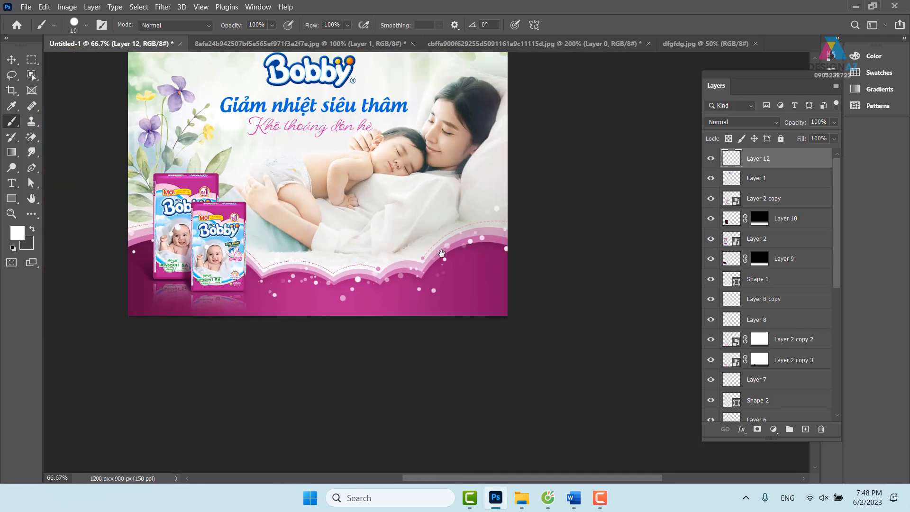
drag(400, 250, 402, 252)
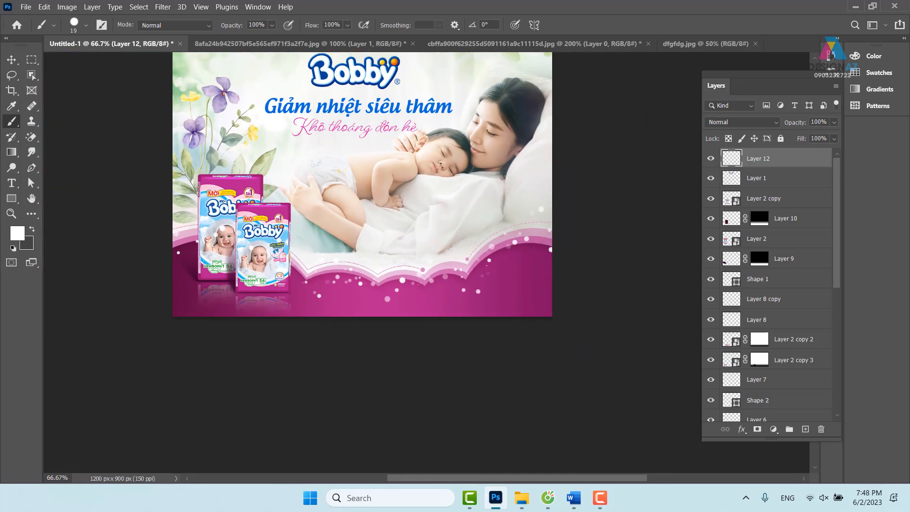
drag(387, 150, 347, 230)
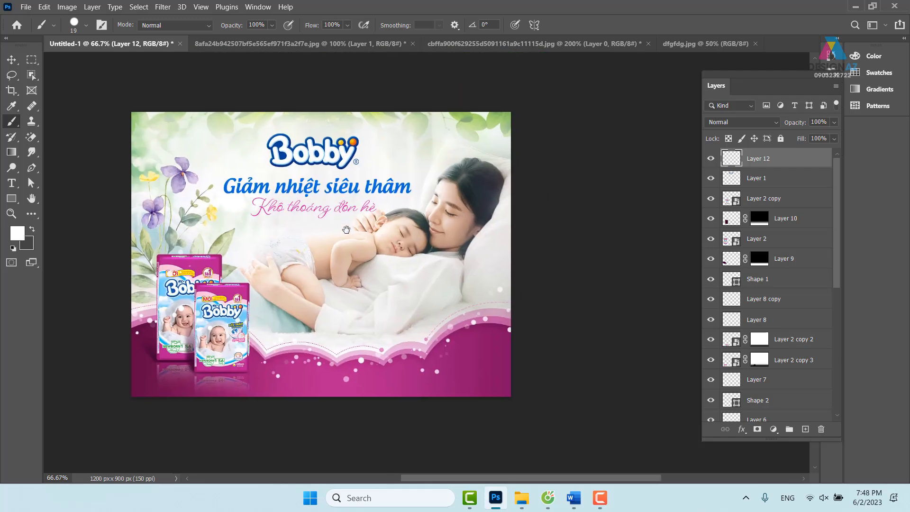
drag(310, 272, 292, 218)
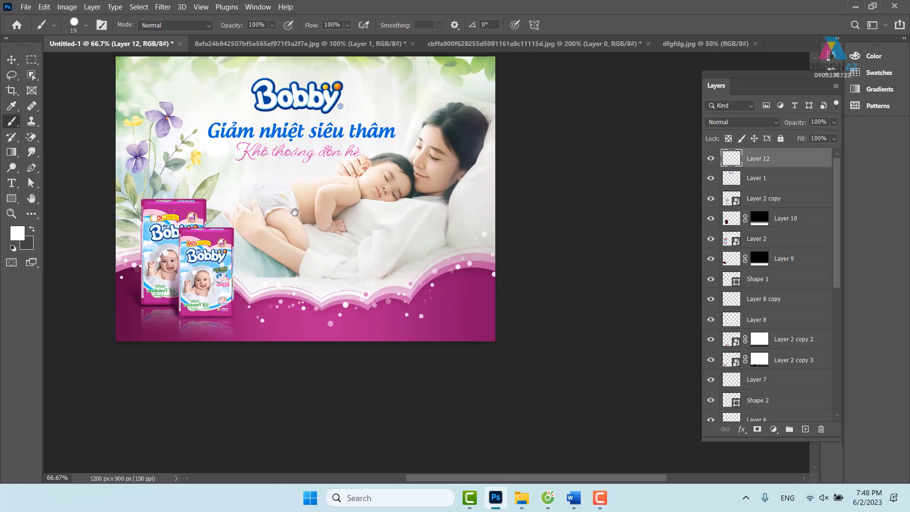
key(ctrl+1)
drag(232, 213, 372, 249)
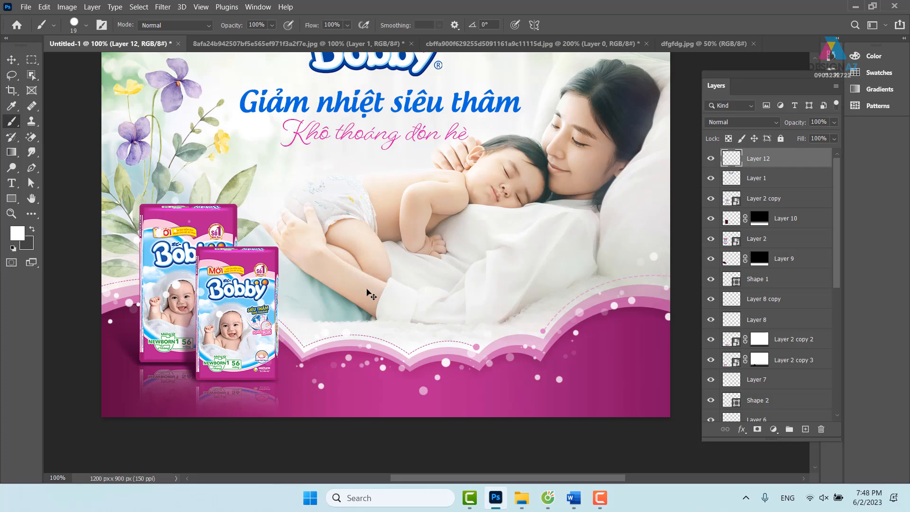
key(ctrl+z)
key(ctrl+z)
key(ctrl+z)
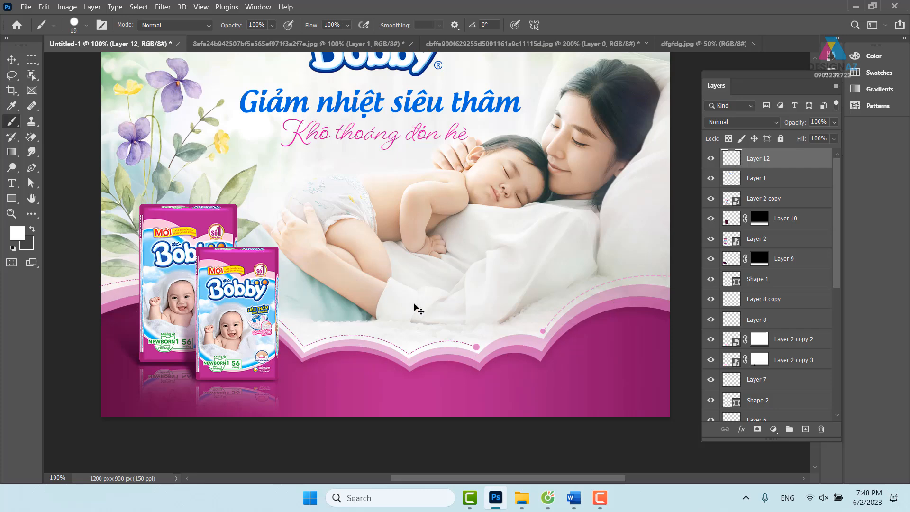
Step: Reduce the brush size to 9 px and set its scatter to 358%
drag(349, 379, 333, 363)
key(ctrl+z)
key(ctrl+plus)
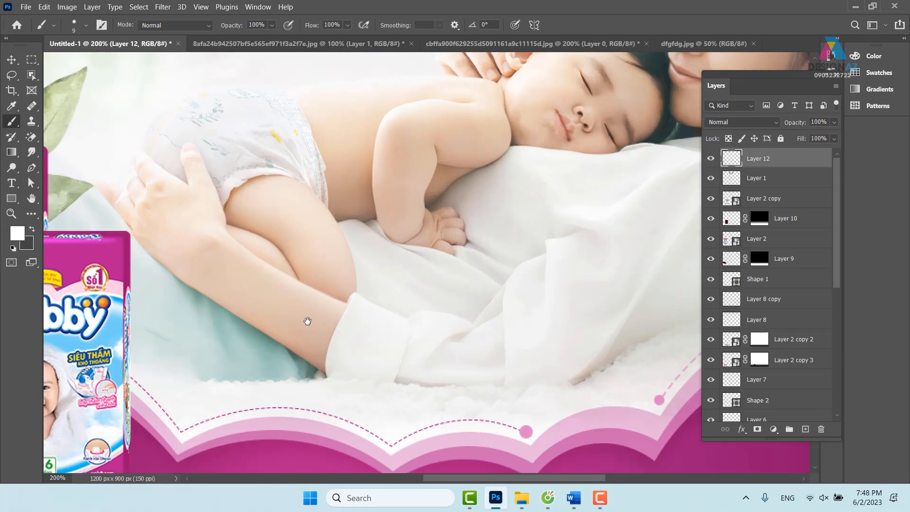
drag(238, 347, 475, 237)
key(F5)
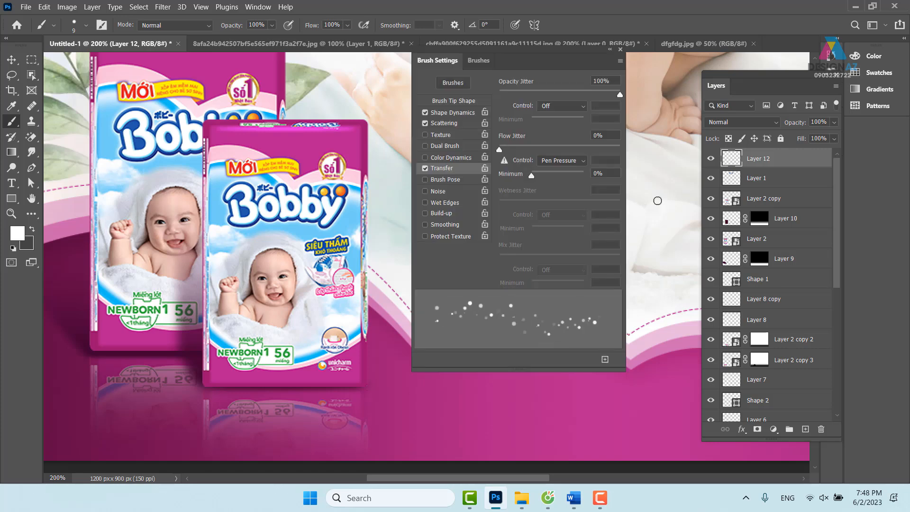
click(464, 122)
mouse_move(560, 91)
mouse_down()
mouse_move(589, 92)
mouse_move(544, 103)
mouse_up()
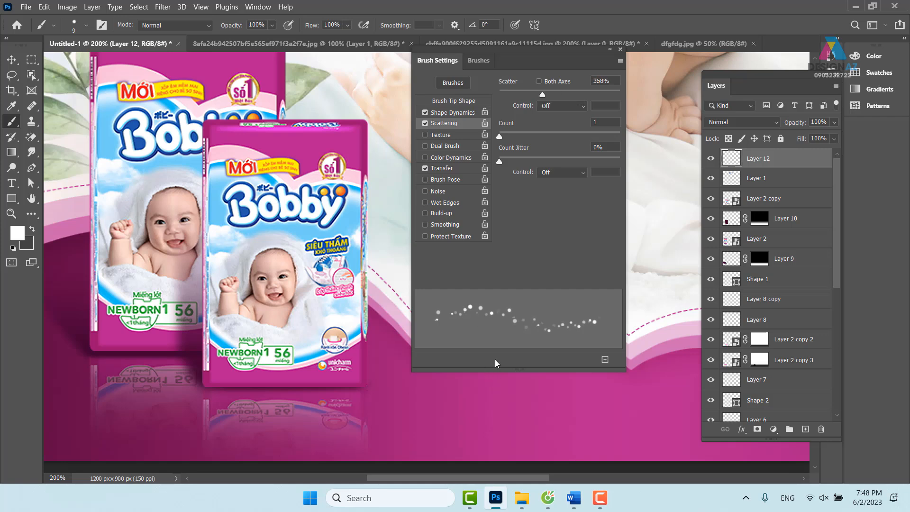
click(620, 50)
Step: Try to trace the upper edge of the magenta wave with the Pen tool in shape mode, starting beside the diaper packs
drag(386, 340, 500, 300)
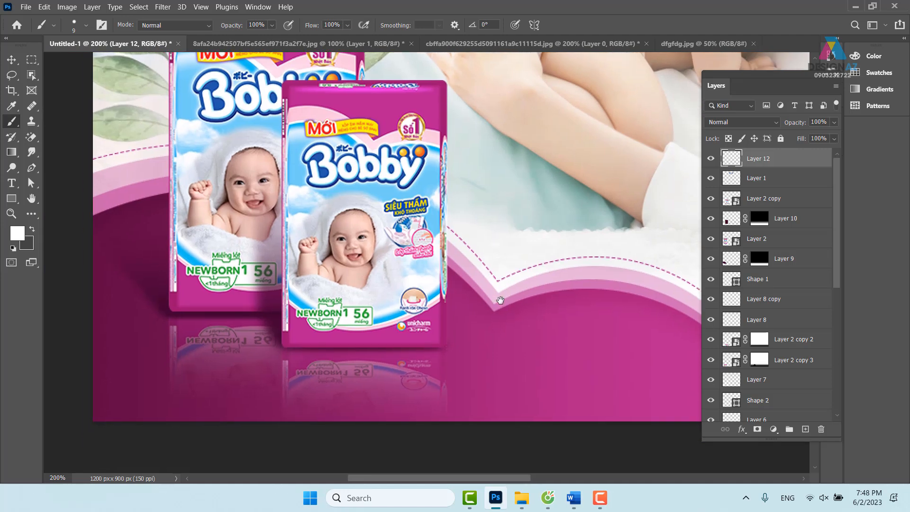
key(p)
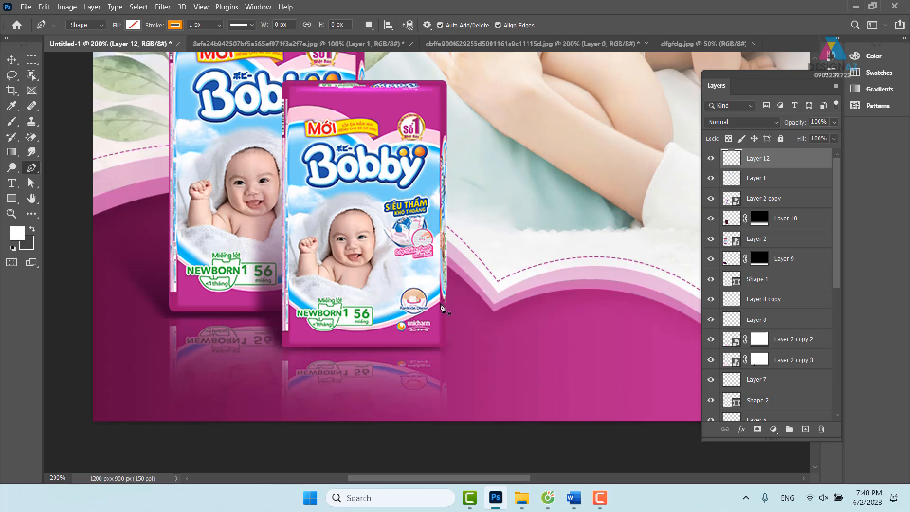
click(87, 217)
drag(495, 311, 690, 406)
drag(563, 206, 373, 287)
key(ctrl+z)
drag(226, 233, 528, 237)
key(ctrl+z)
Step: Set the Pen tool to Path mode and trace the magenta wave's upper edge from the canvas edge behind the diaper packs to the first cusp
click(95, 25)
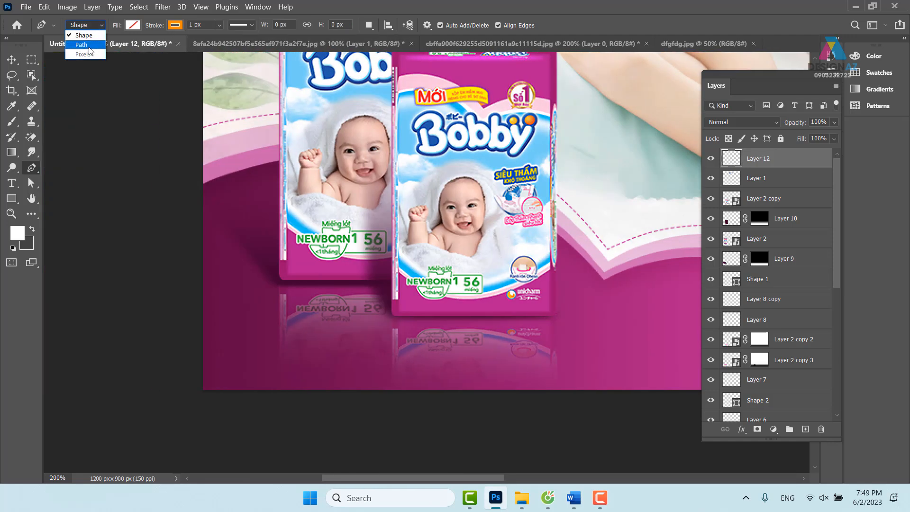
click(82, 45)
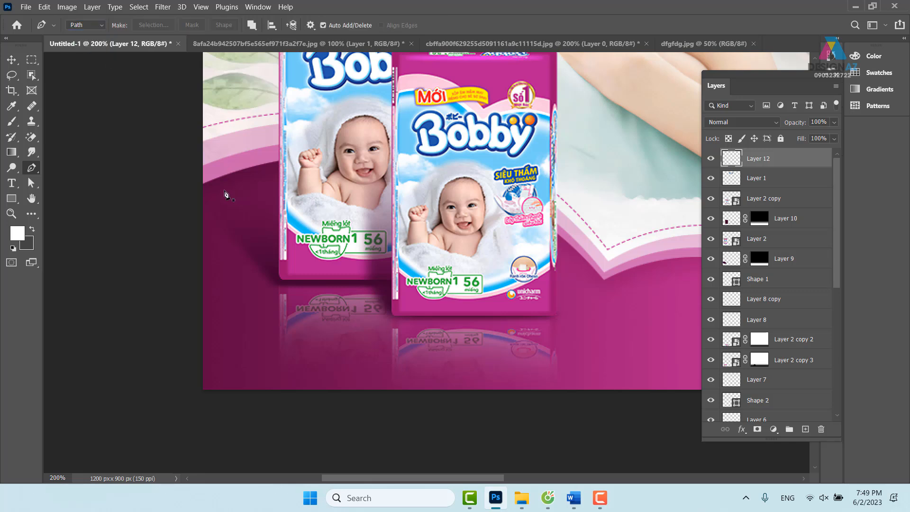
click(195, 187)
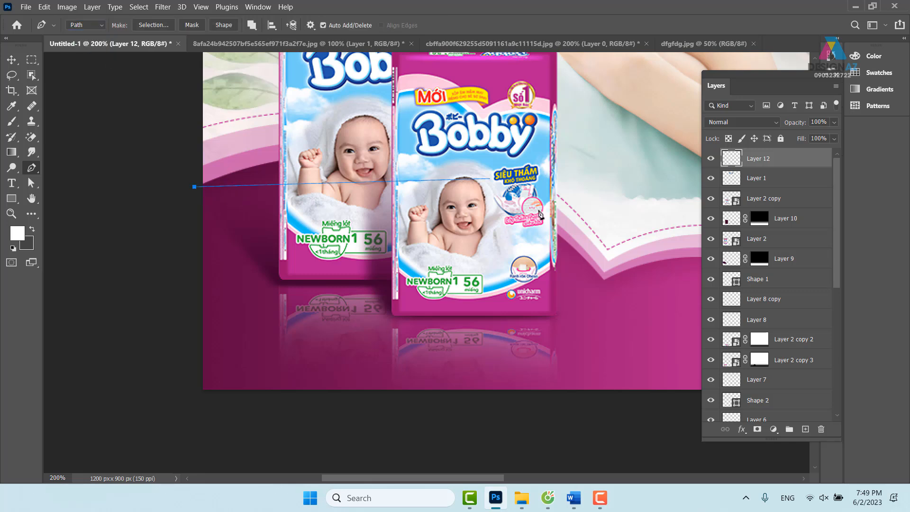
drag(604, 280, 726, 435)
drag(514, 214, 283, 249)
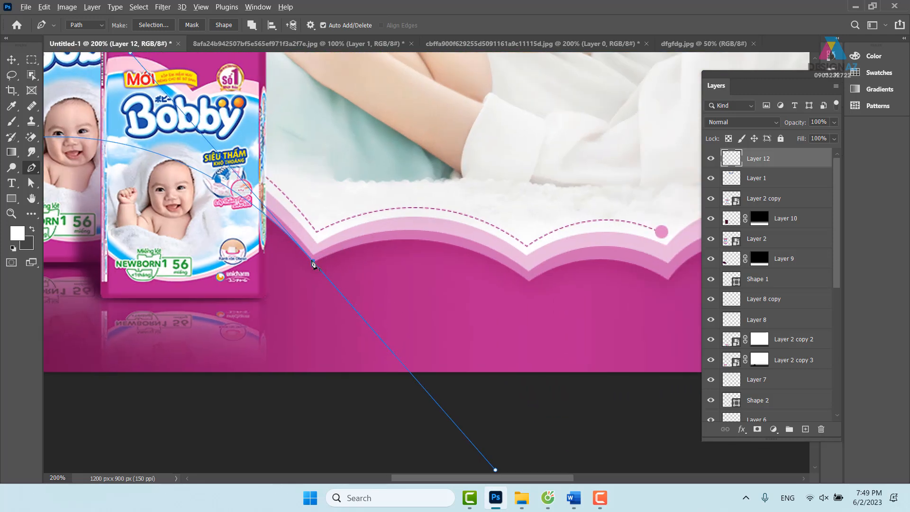
Step: Continue the path along the remaining scallops of the magenta wave to the banner's far edge, with a curve matching each arc
drag(528, 280, 560, 286)
drag(641, 283, 579, 320)
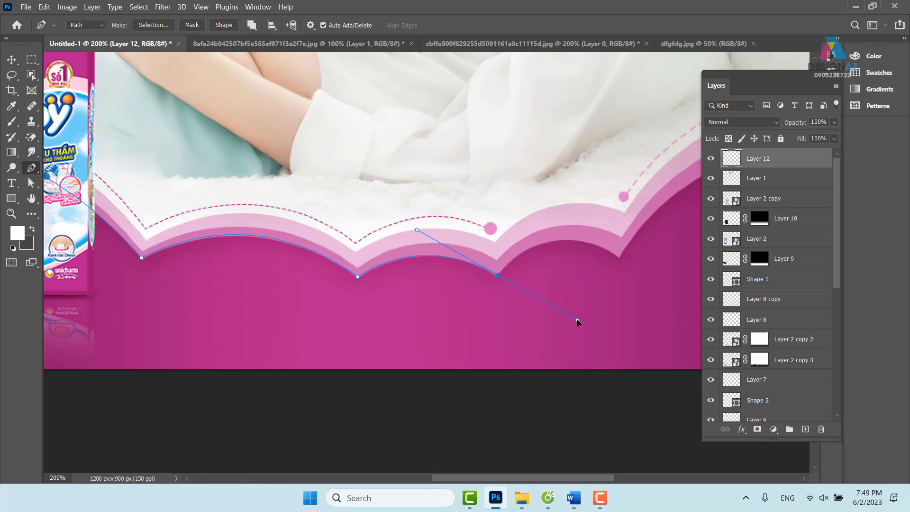
drag(619, 257, 698, 303)
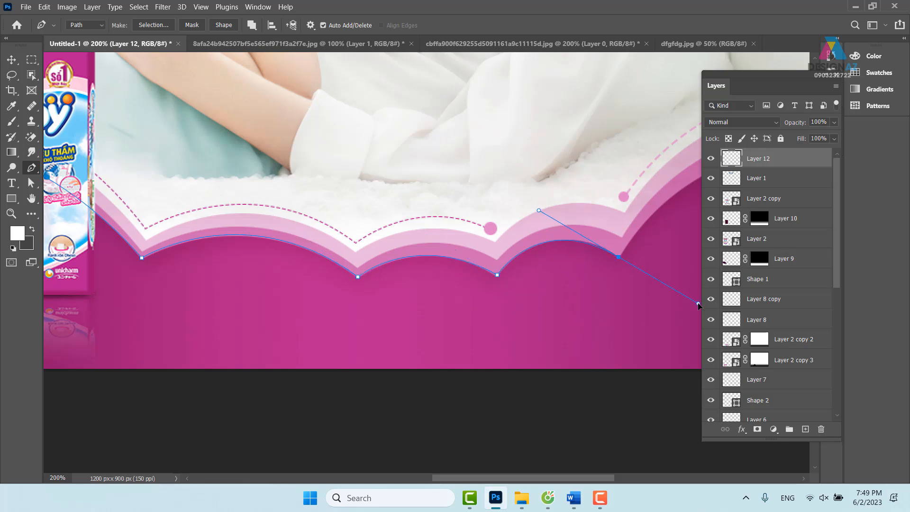
alt+click(619, 257)
drag(653, 232, 477, 258)
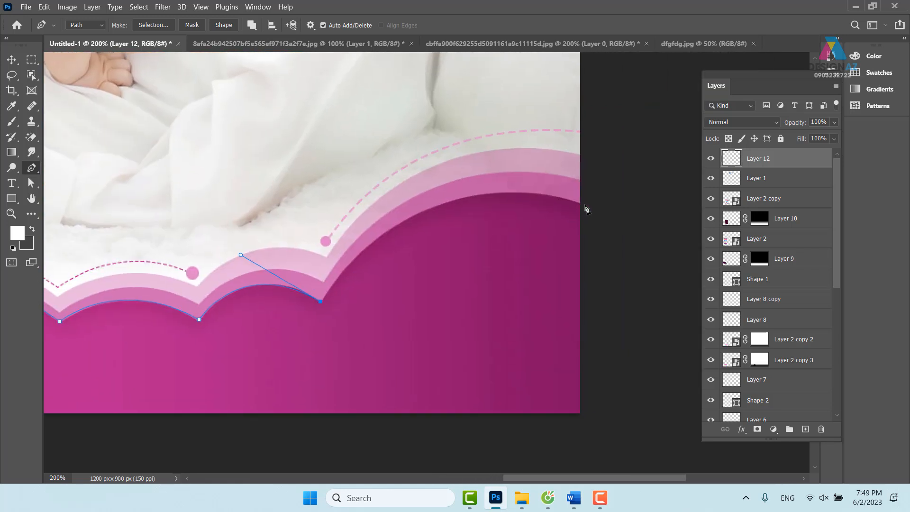
drag(584, 204, 768, 262)
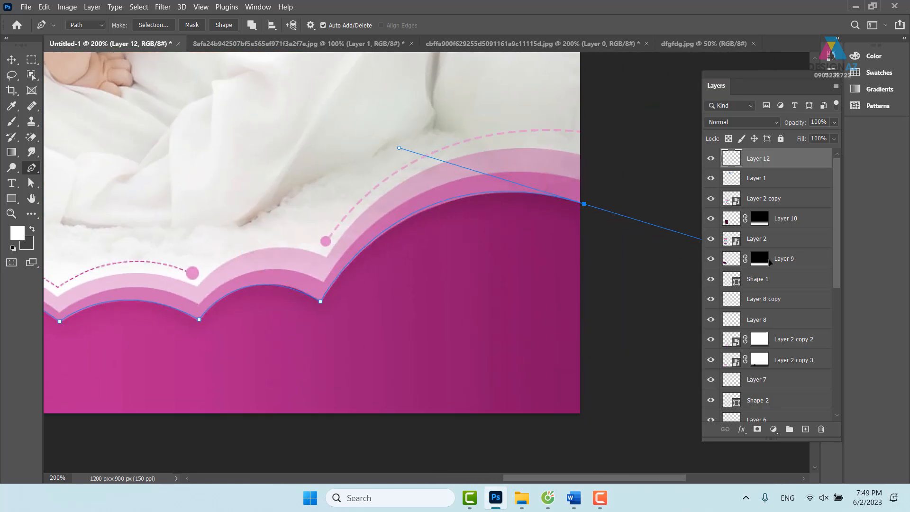
scroll(579, 190, down, 4)
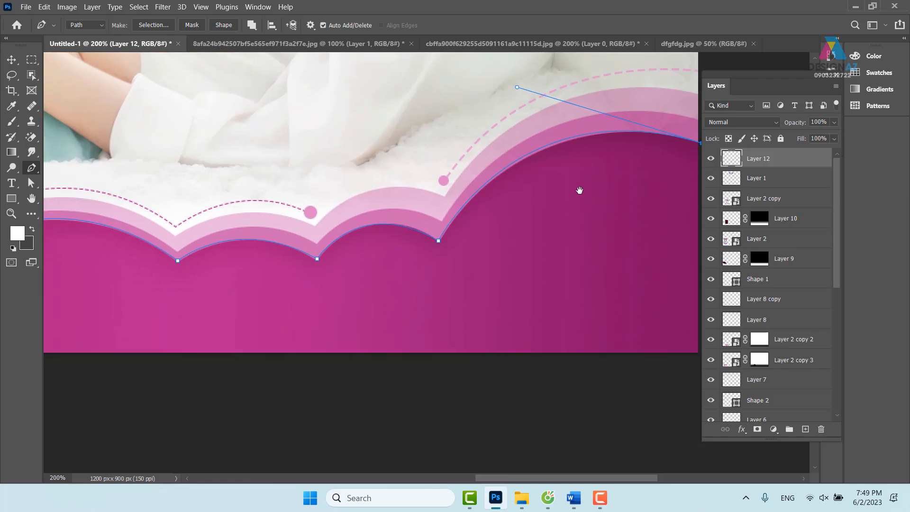
key(ctrl+minus)
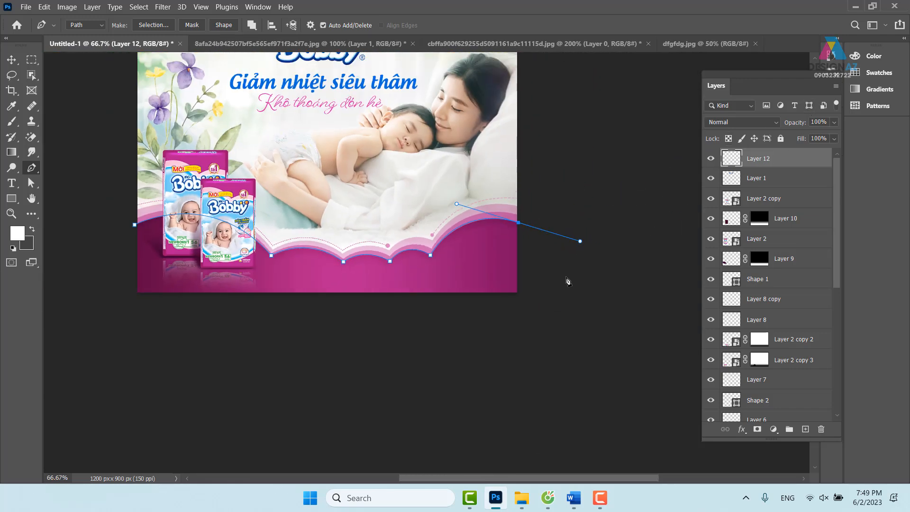
Step: Try stroking the wave path with the 9 px scattered white brush on Layer 12, and undo the stroke
key(b)
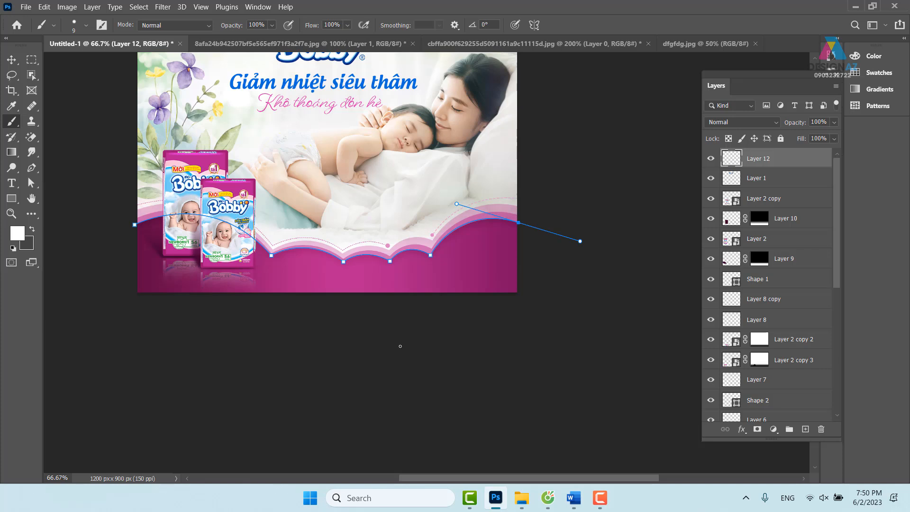
key(Return)
key(ctrl+plus)
key(ctrl+plus)
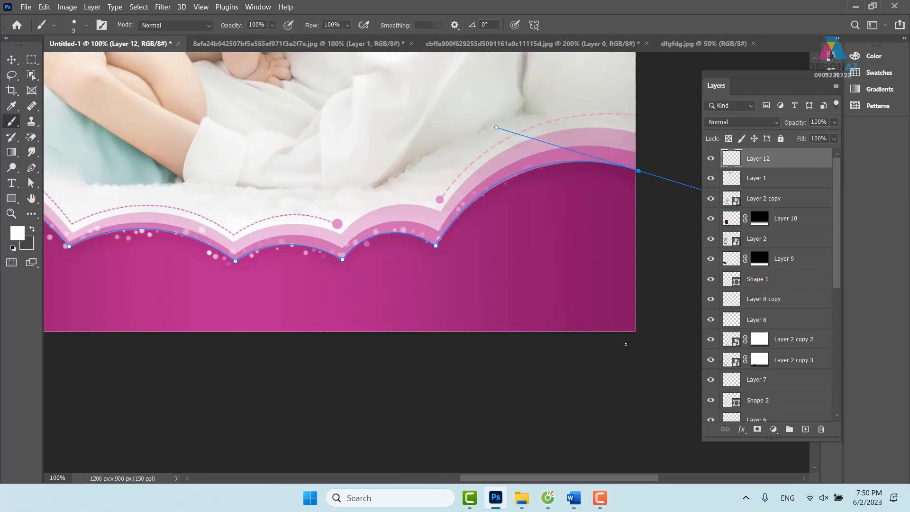
key(ctrl+minus)
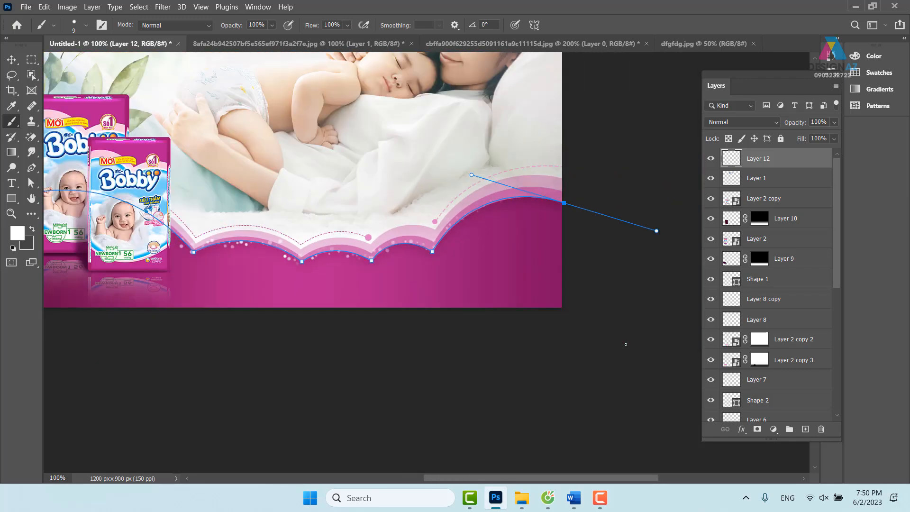
drag(311, 278, 379, 282)
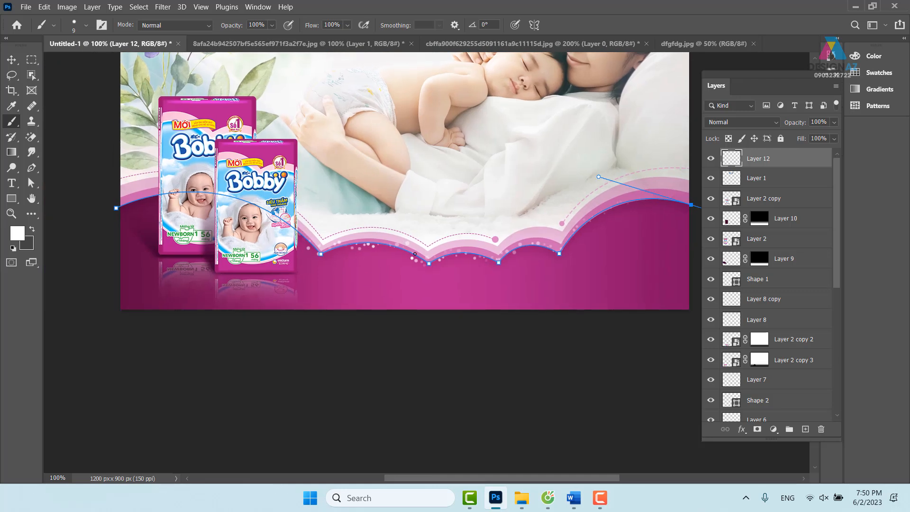
key(ctrl+z)
Step: Compare the brush with Shape Dynamics off and on, try stroking the wave path again, and undo that stroke
key(F5)
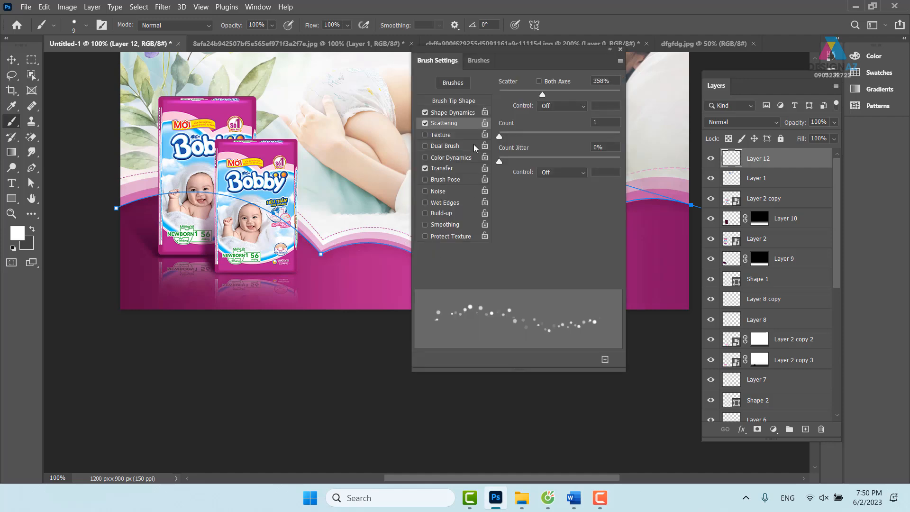
click(425, 113)
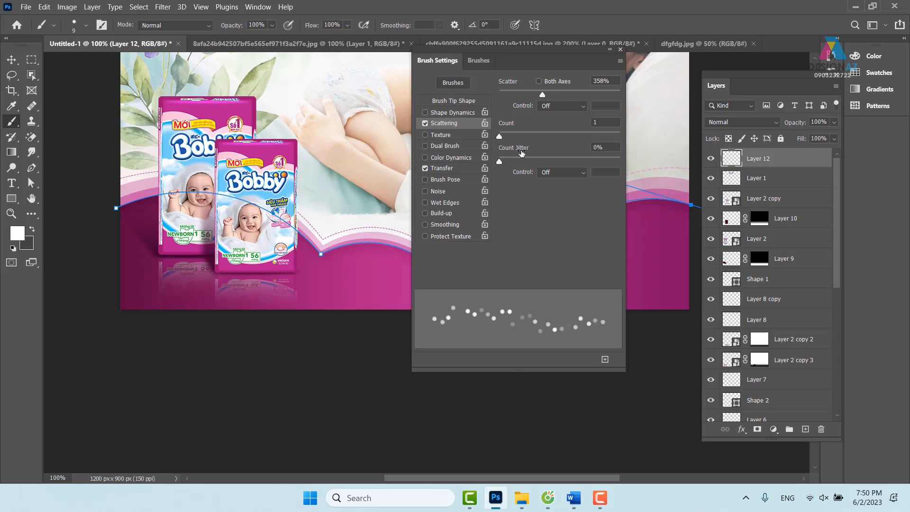
click(425, 112)
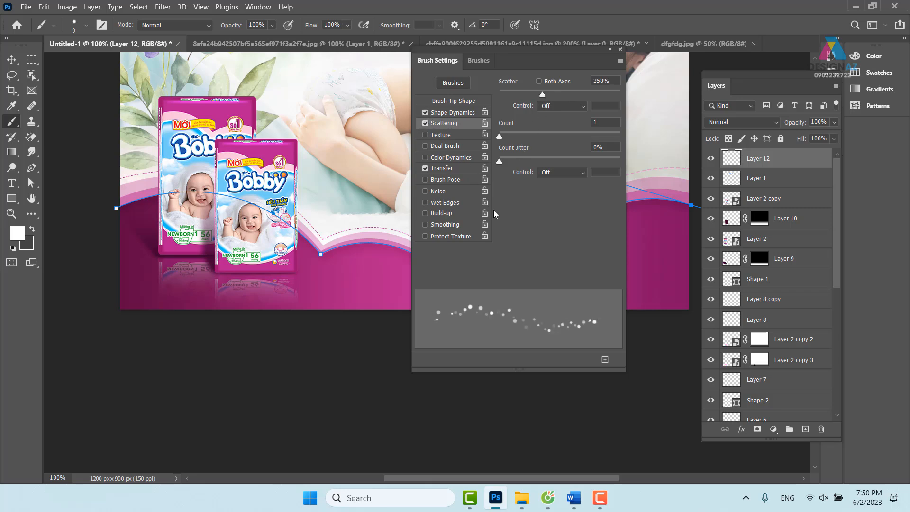
click(621, 50)
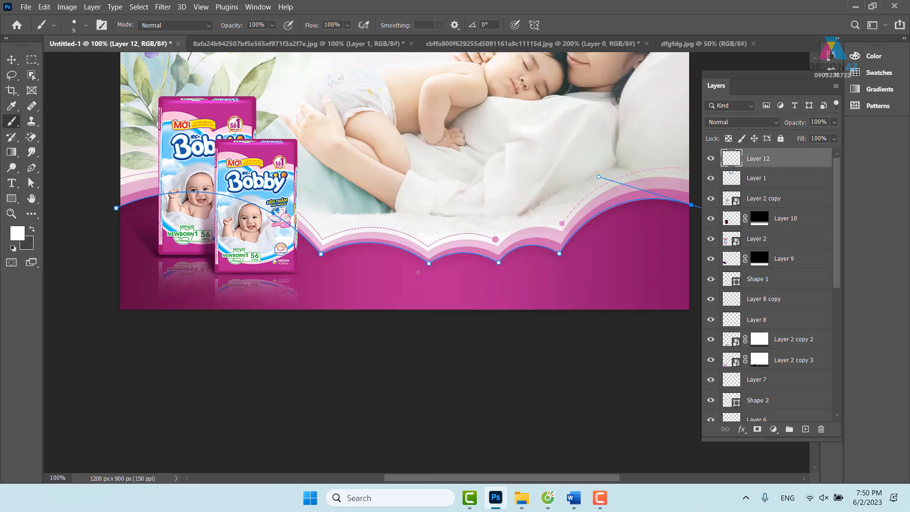
key(Return)
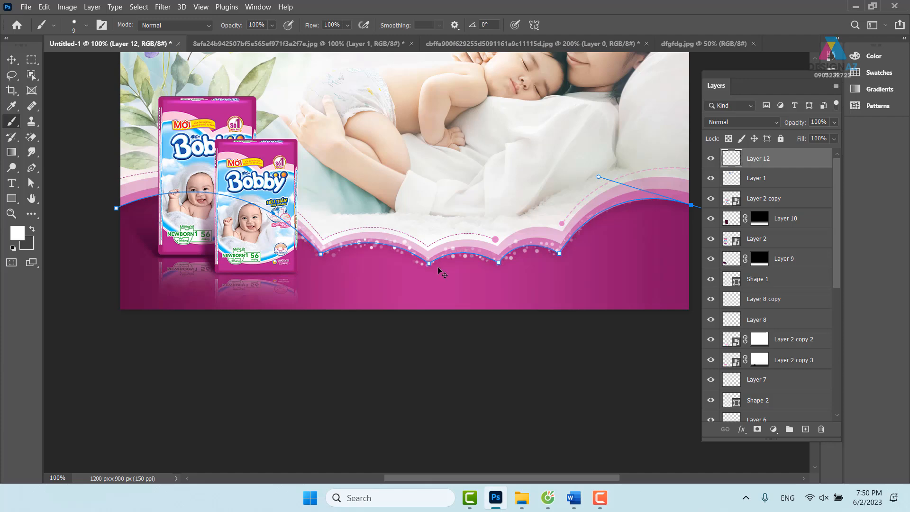
key(ctrl+z)
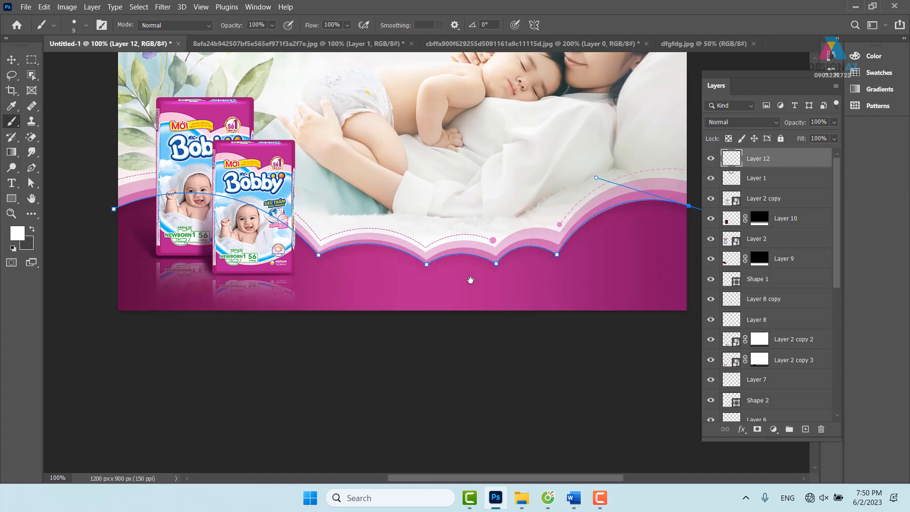
Step: Stroke the wave path using the Brush with Simulate Pressure off, and dismiss the path outline
drag(493, 275, 366, 282)
key(p)
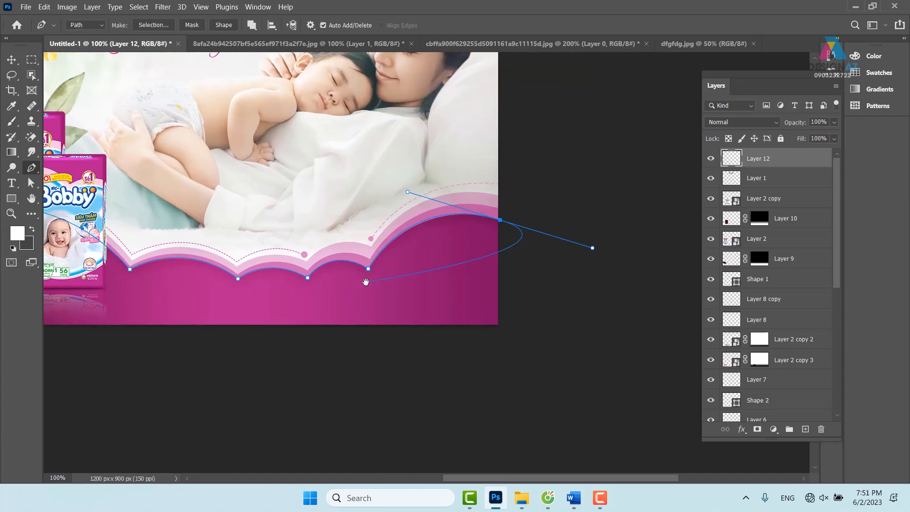
right_click(489, 223)
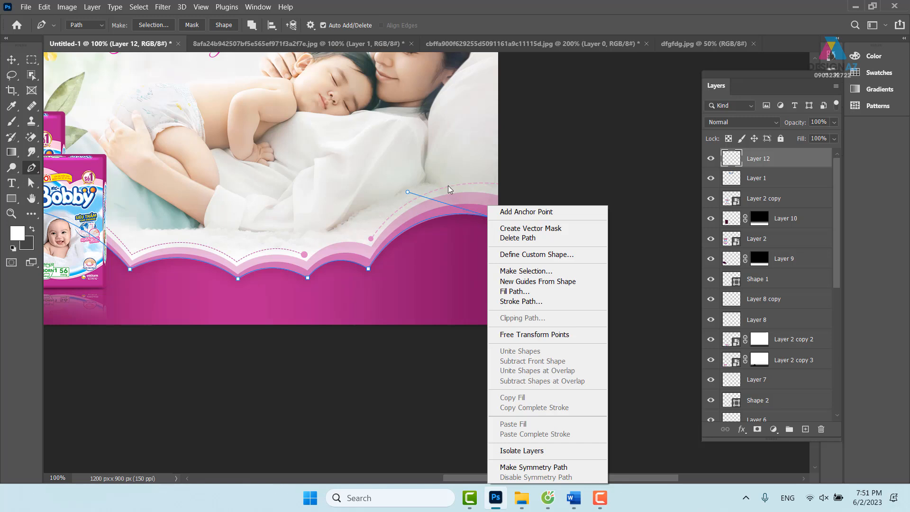
click(544, 306)
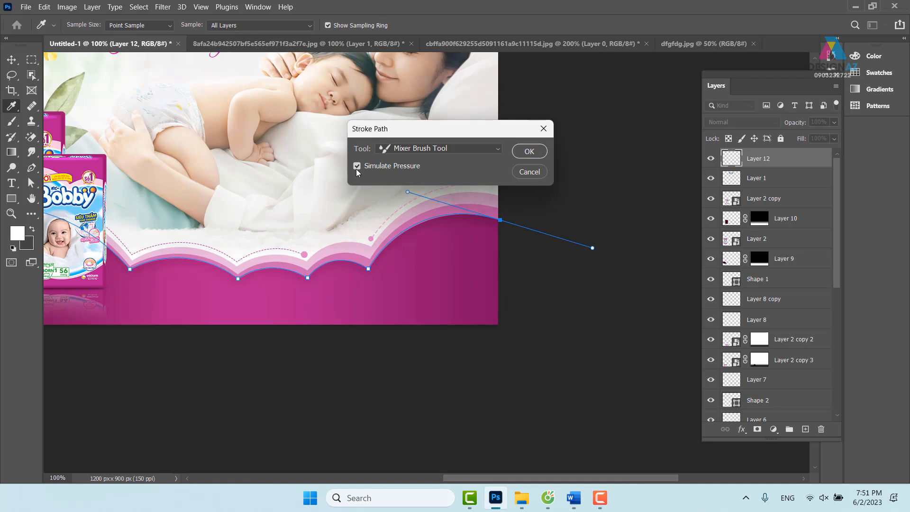
click(446, 149)
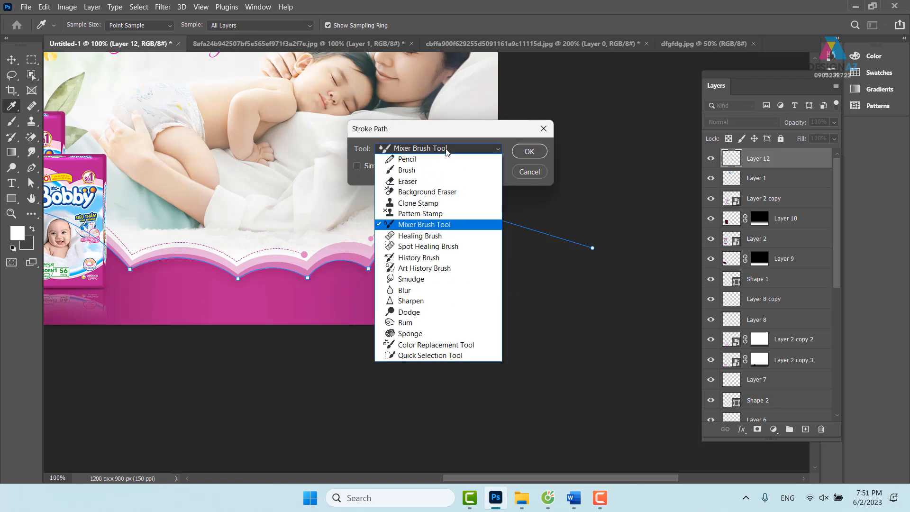
click(432, 171)
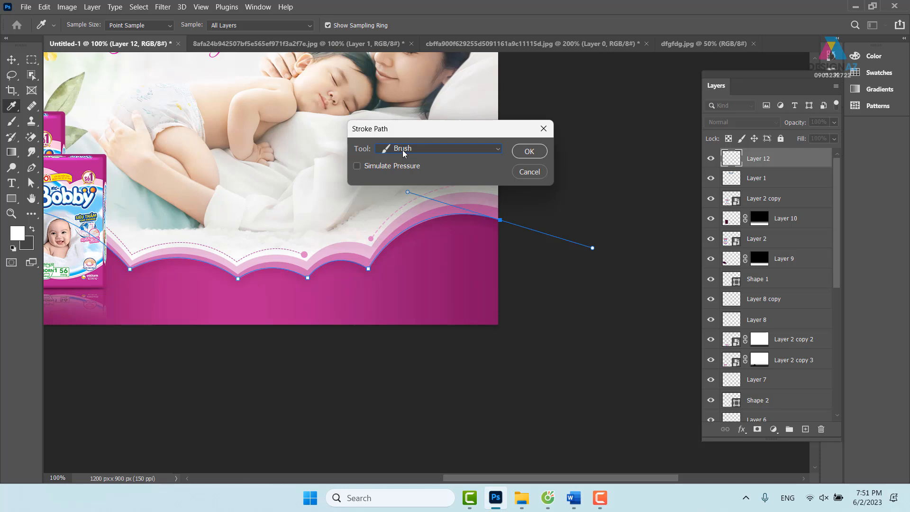
click(448, 146)
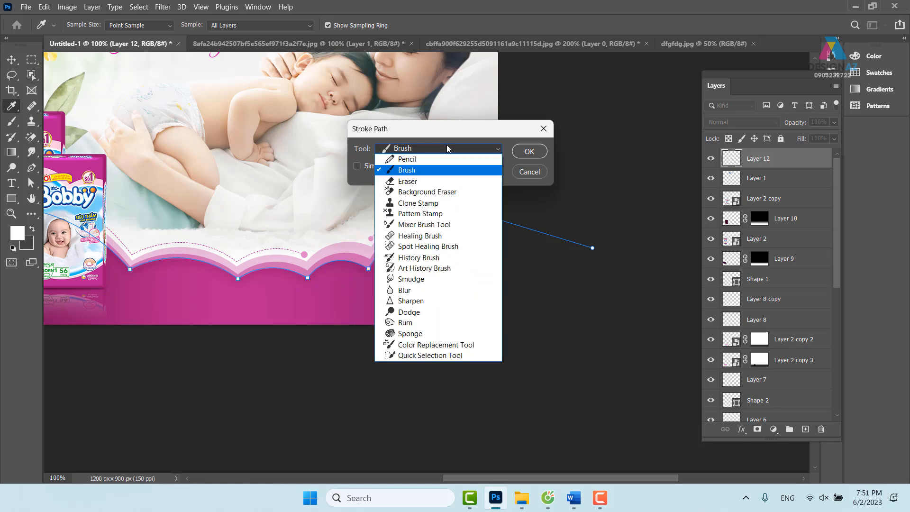
click(434, 170)
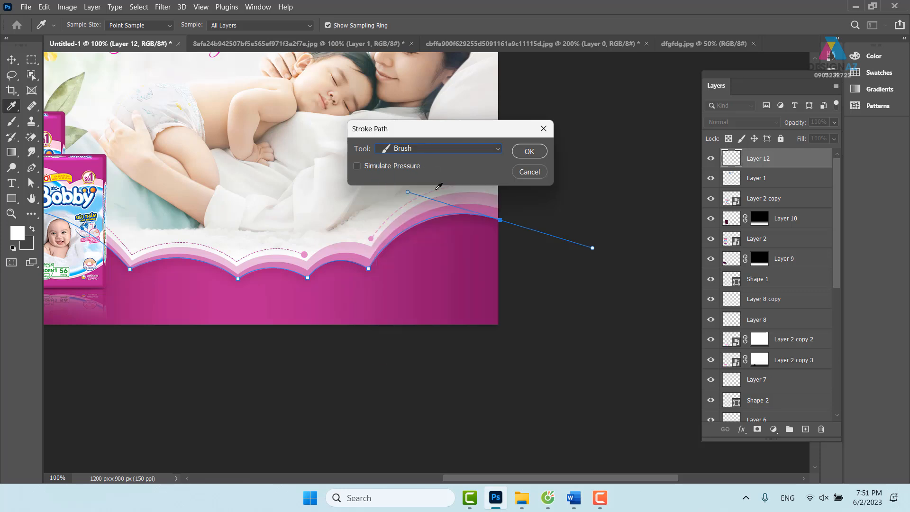
click(425, 148)
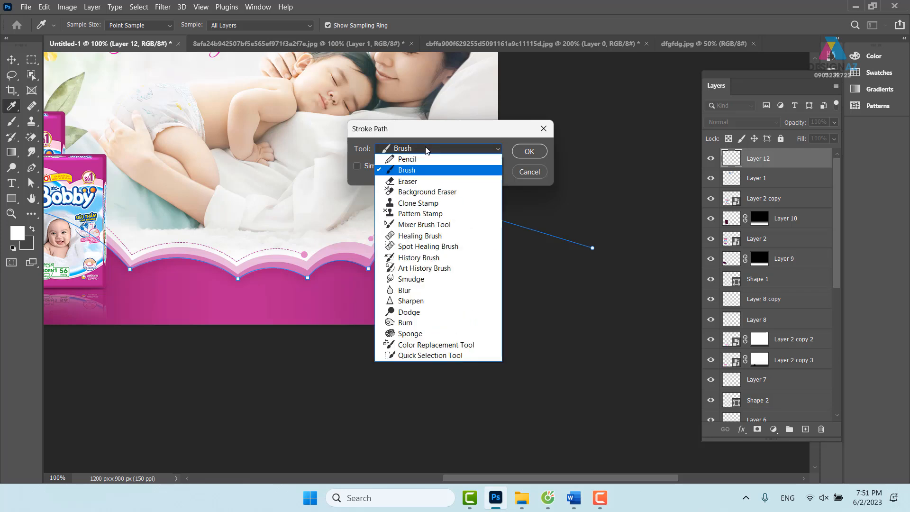
click(421, 172)
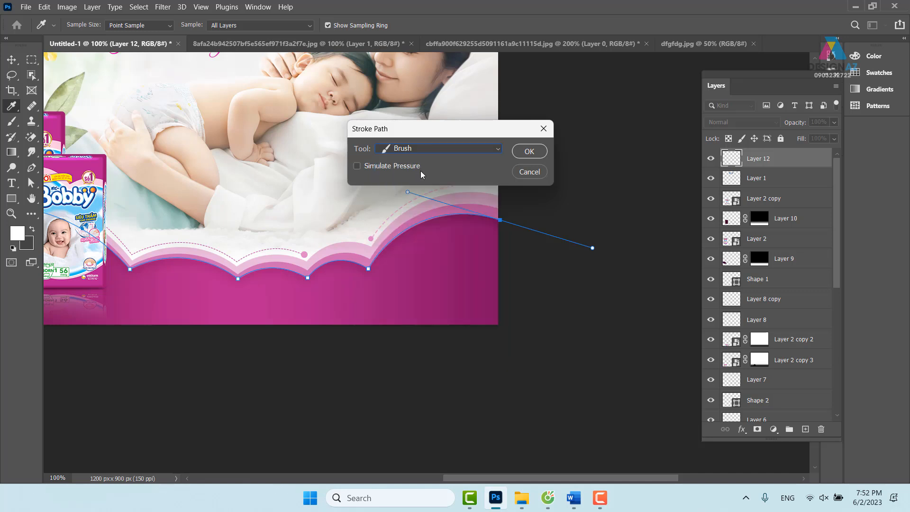
click(530, 151)
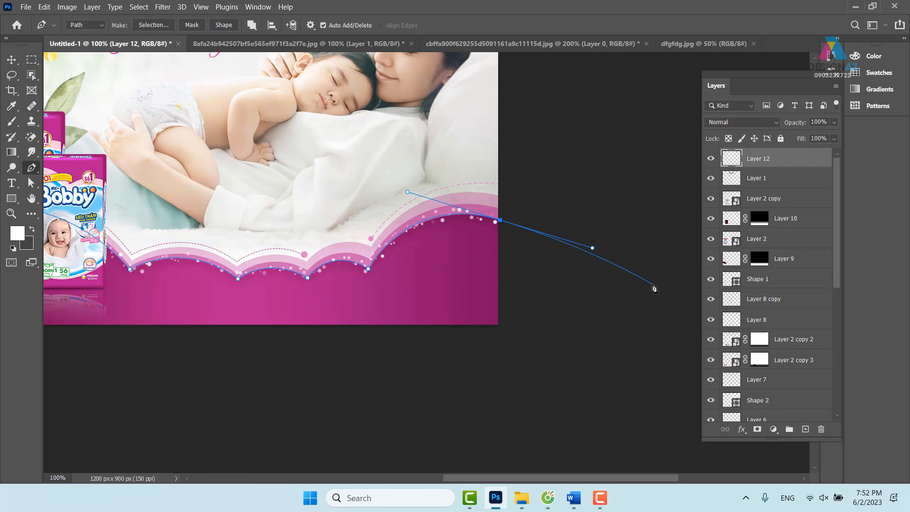
key(Escape)
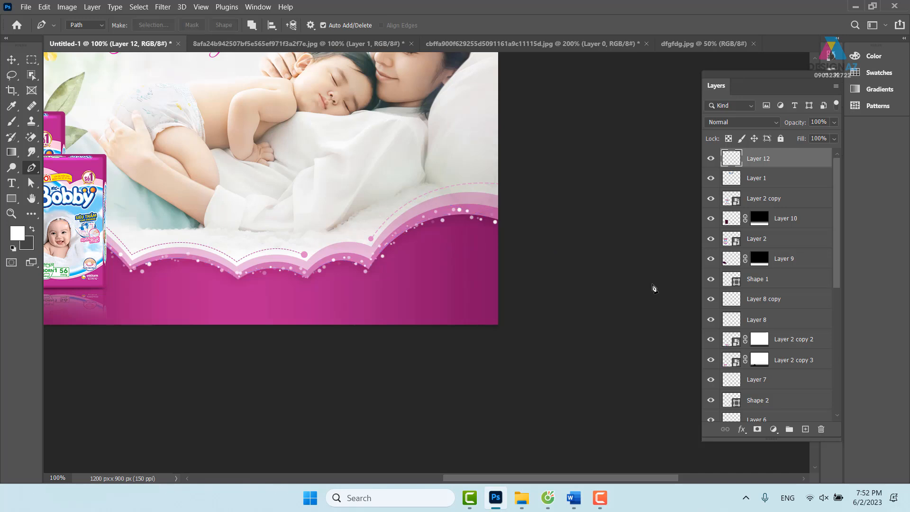
Step: Compare the banner with and without the dot stroke, and try moving the dots layer before undoing the move
key(ctrl+z)
key(ctrl+shift+z)
click(11, 59)
drag(304, 276, 438, 303)
key(ctrl+z)
drag(390, 217, 337, 308)
drag(496, 261, 415, 263)
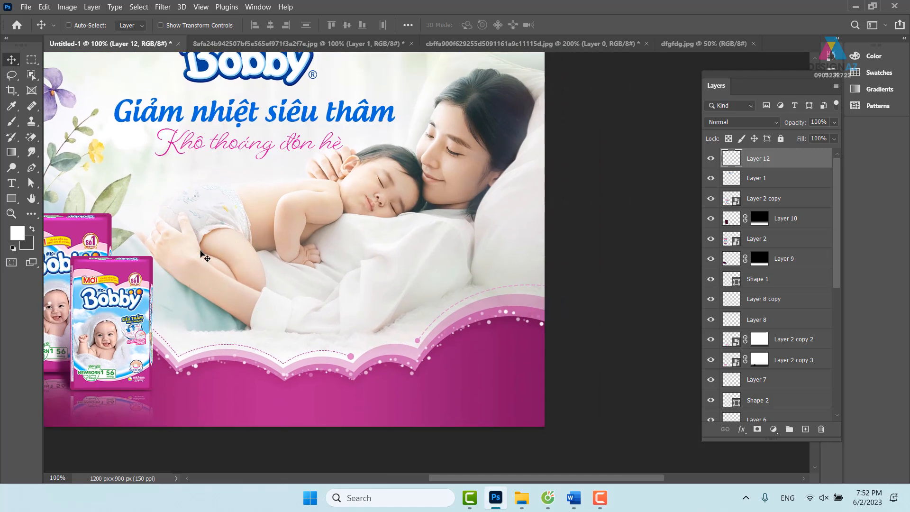
drag(197, 261, 284, 266)
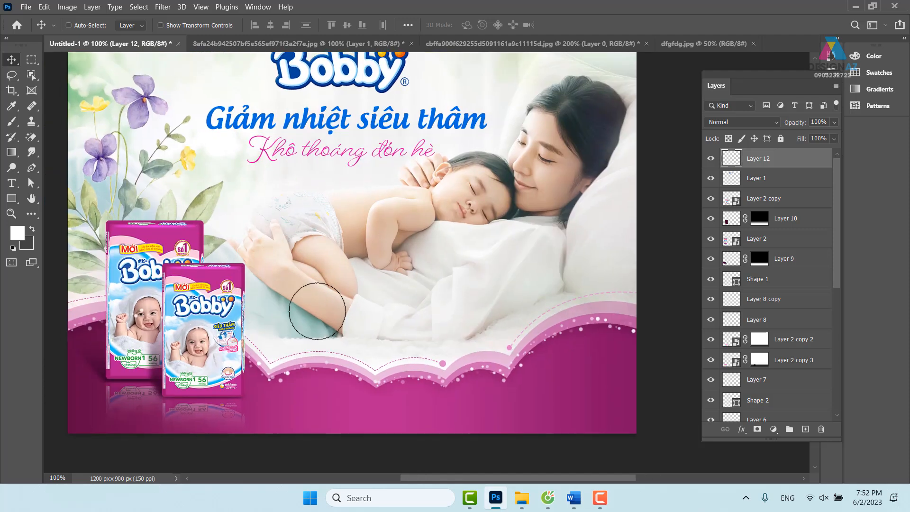
Step: Draw a closed heart-shaped path around the Bobby logo and slogan with the Pen tool, putting a sharp corner at the heart's upper notch
key(p)
drag(421, 308, 368, 333)
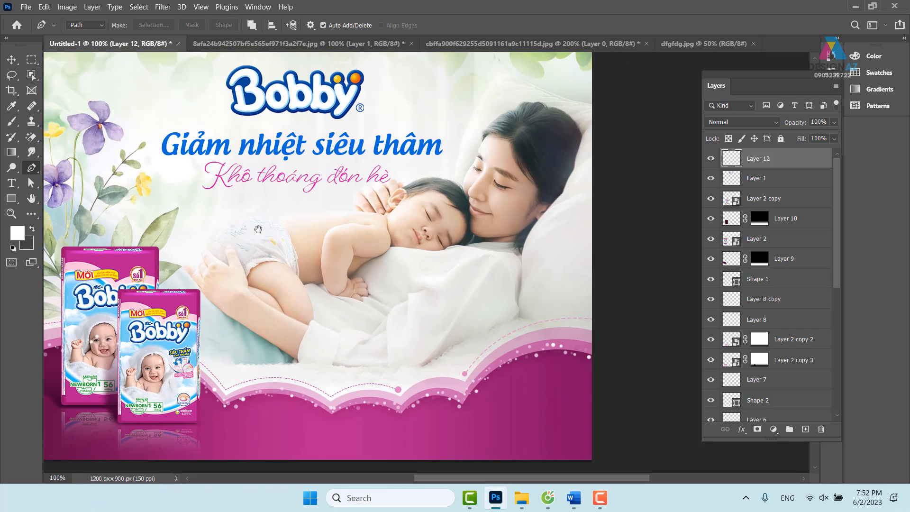
drag(258, 229, 314, 295)
click(359, 306)
drag(236, 221, 228, 182)
drag(332, 128, 449, 156)
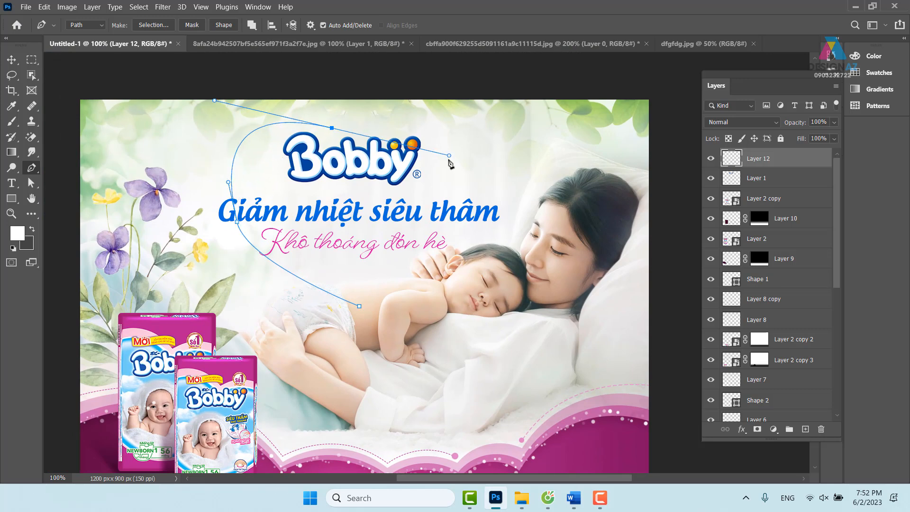
alt+click(332, 128)
drag(426, 109, 452, 127)
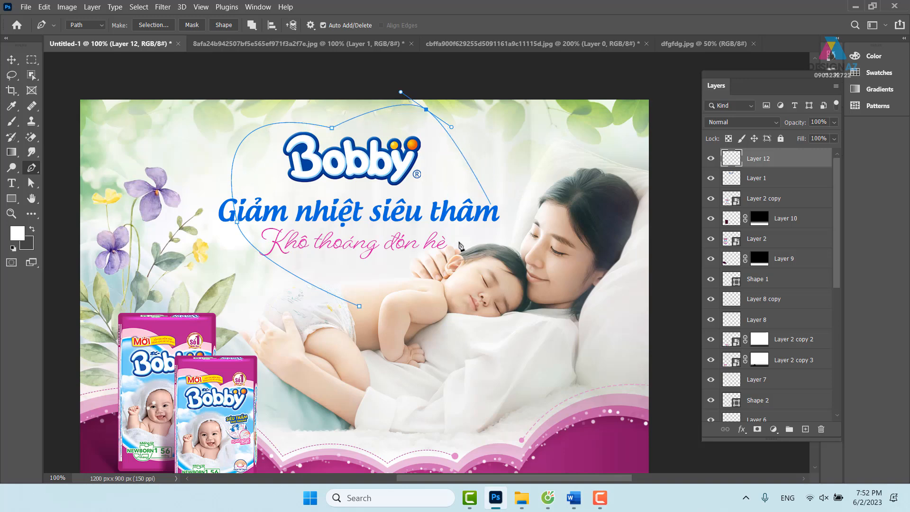
drag(359, 306, 216, 399)
Step: Refine the heart path by adjusting its anchor points and curve handles at the notch, the side lobes and the lower tip
drag(450, 97, 296, 185)
ctrl+click(347, 205)
drag(252, 222, 252, 233)
drag(148, 276, 130, 278)
drag(252, 234, 254, 238)
drag(135, 207, 157, 197)
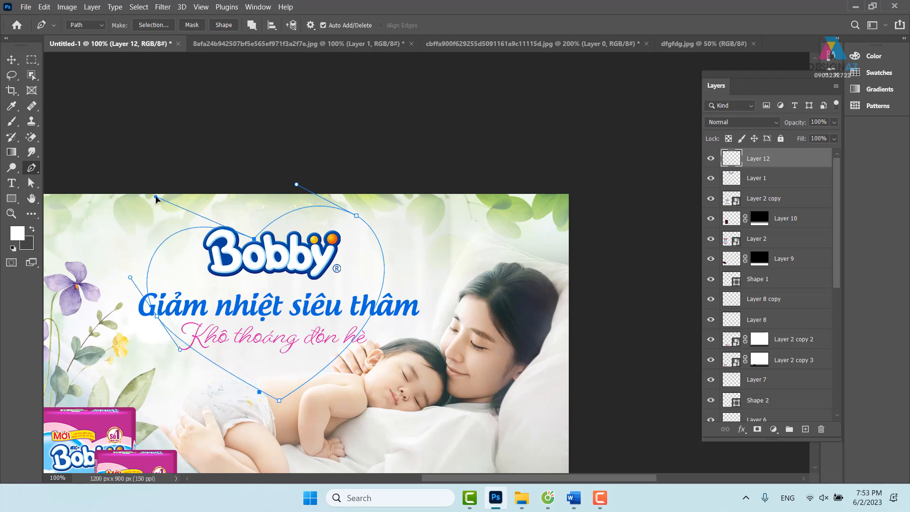
drag(285, 364, 342, 246)
drag(337, 282, 338, 292)
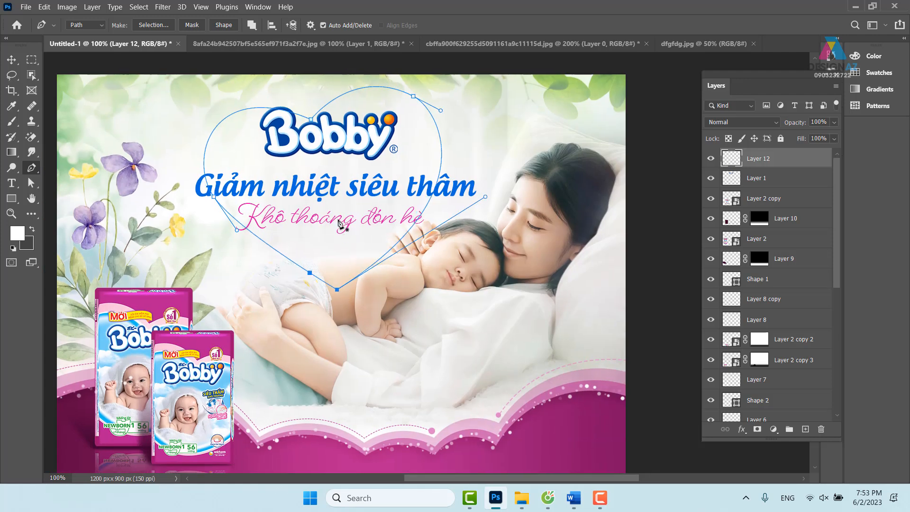
Step: Stroke the heart path on a new layer with the 9 px scattered Brush, using light pink as the foreground colour
click(805, 429)
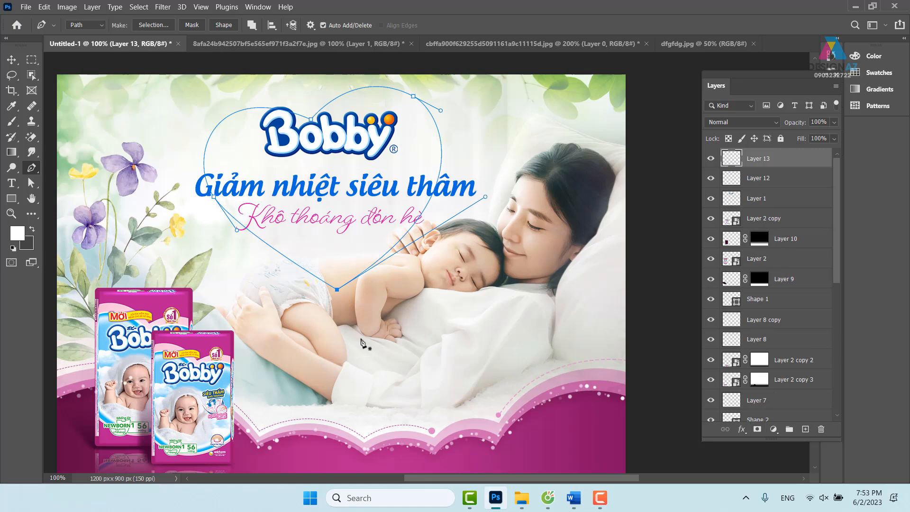
key(b)
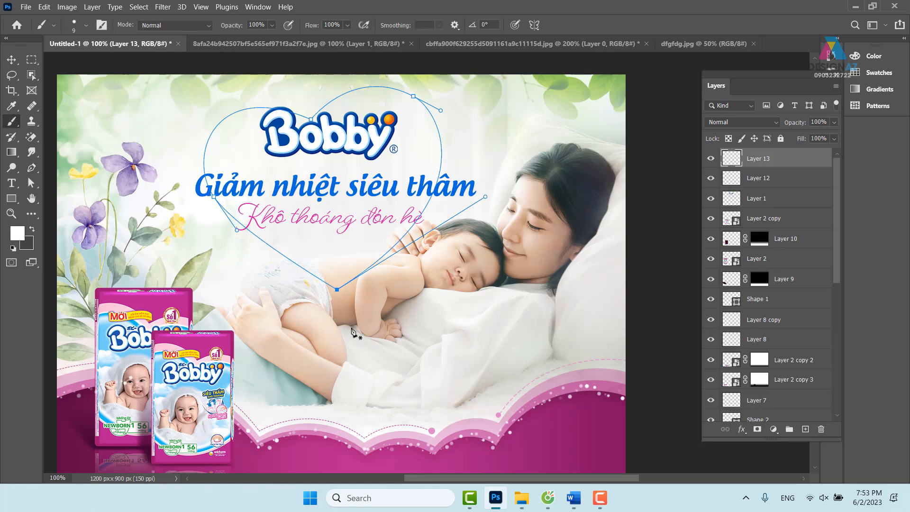
click(17, 233)
click(143, 301)
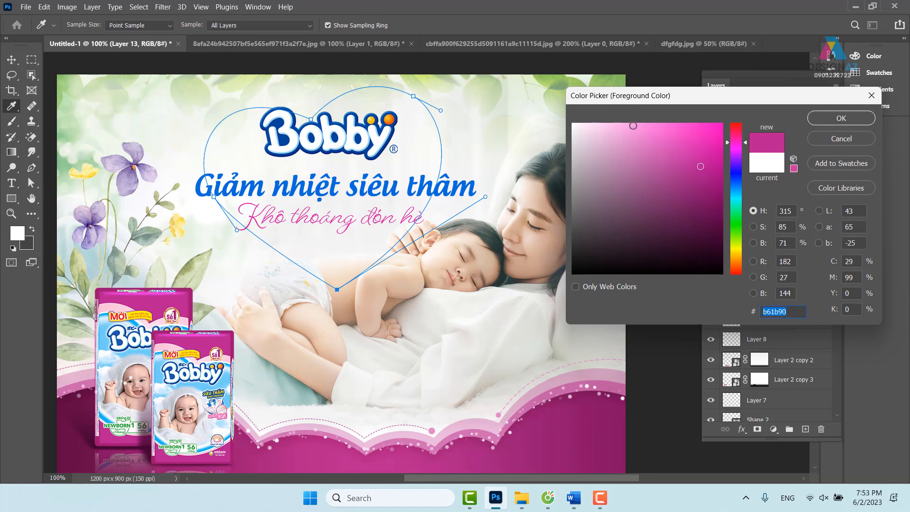
click(634, 142)
click(841, 118)
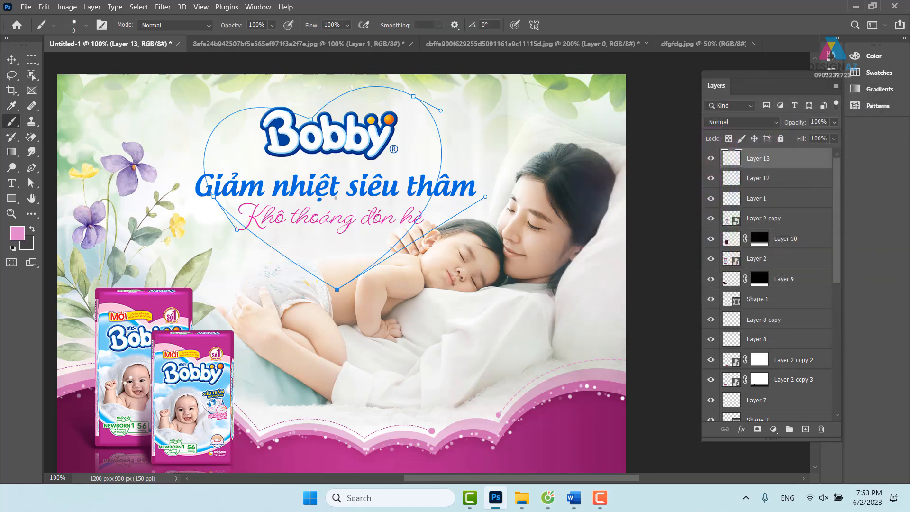
key(Return)
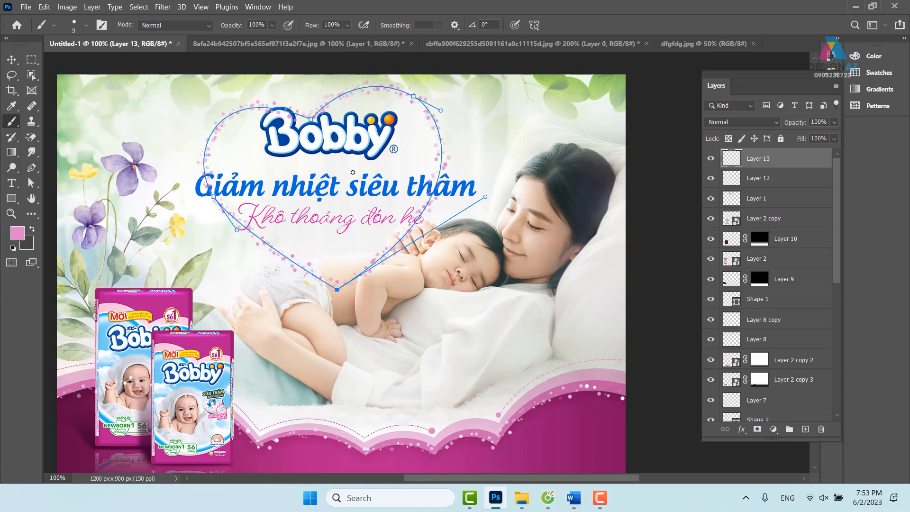
Step: Load the heart-shaped path as a selection and deselect it
key(ctrl+Return)
key(ctrl+f)
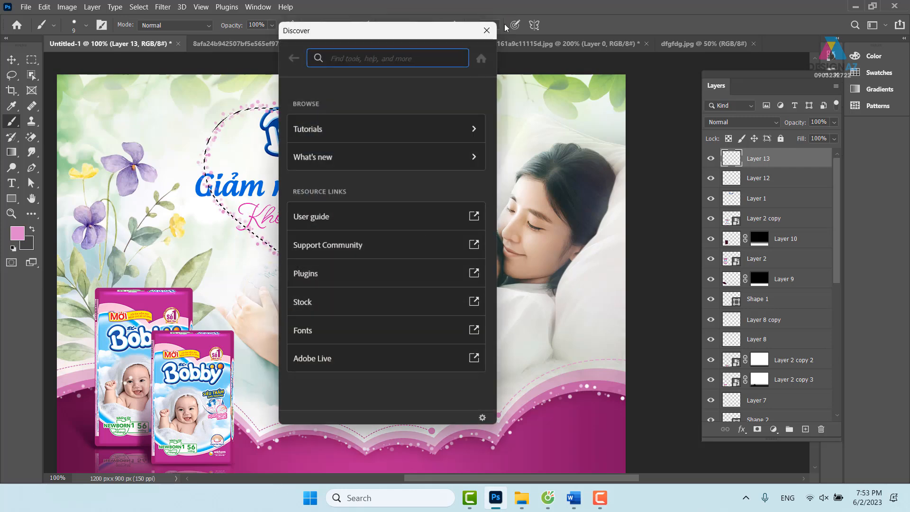
click(486, 31)
key(ctrl+d)
Step: Delete the top layer with the heart outline made of scattered pink dots
drag(357, 314, 431, 299)
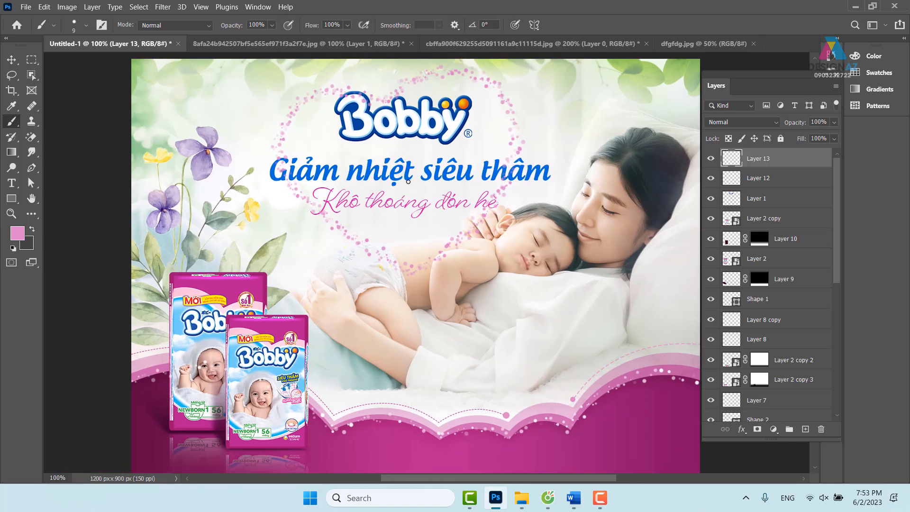
key(v)
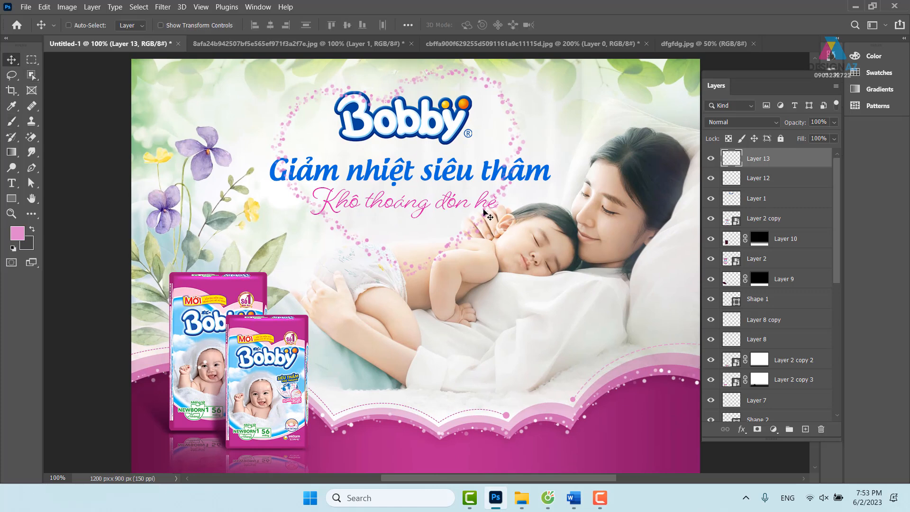
drag(468, 153, 468, 155)
key(Delete)
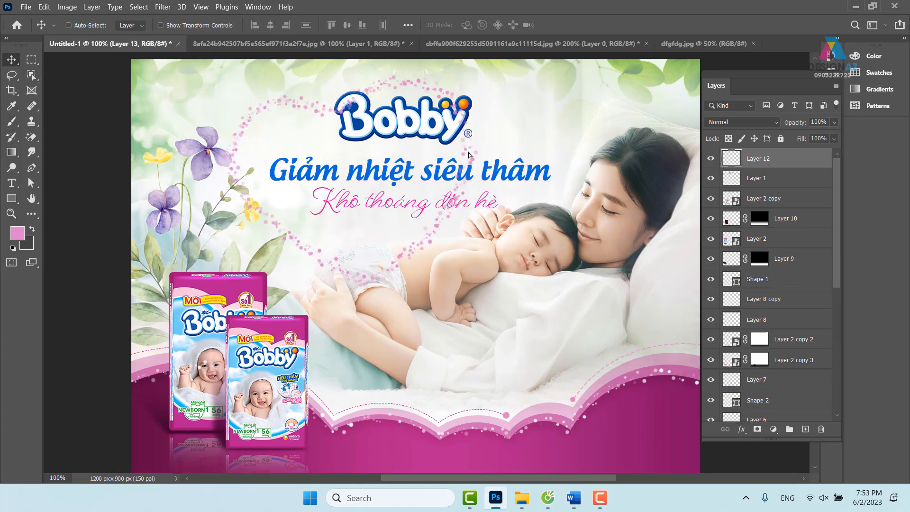
Step: Scatter large pink dots above the wavy border at the mother's side with a brush of about 38 px, undoing the last strokes
drag(575, 349, 425, 251)
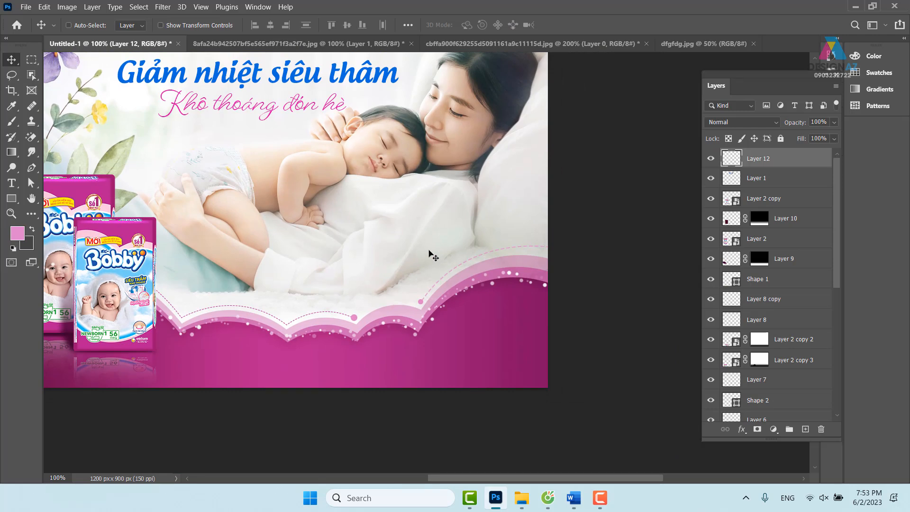
key(b)
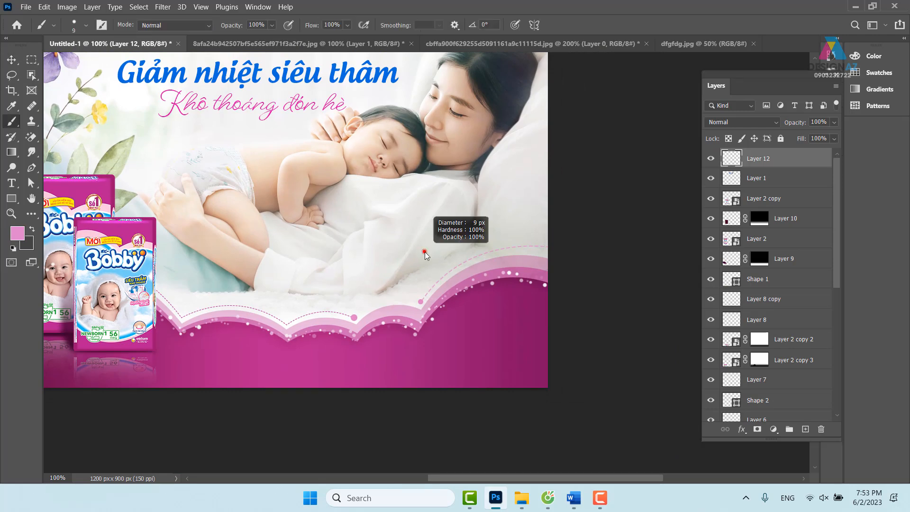
mouse_move(415, 296)
mouse_down()
mouse_move(433, 266)
mouse_move(530, 228)
mouse_move(595, 262)
mouse_up()
drag(445, 278, 550, 251)
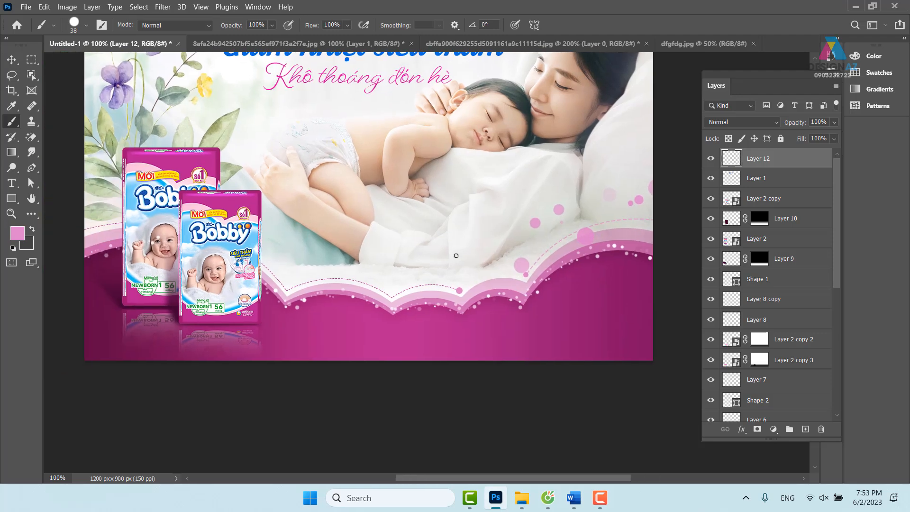
drag(473, 295, 517, 292)
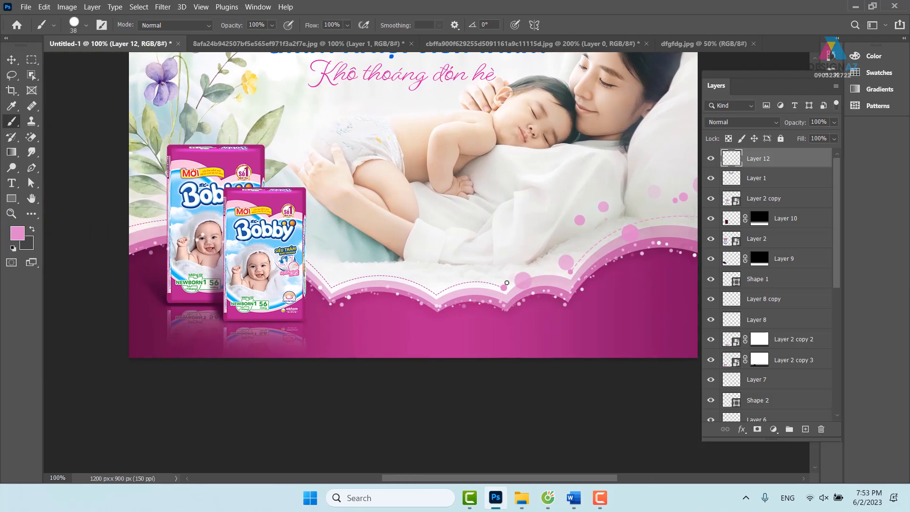
click(480, 280)
key(ctrl+z)
key(ctrl+z)
Step: Scatter smaller pink dots along the wavy border, the pillow and beside the diaper packs with a brush of about 20 px
mouse_move(541, 255)
mouse_down()
mouse_move(527, 270)
mouse_move(469, 276)
mouse_up()
drag(564, 288, 489, 276)
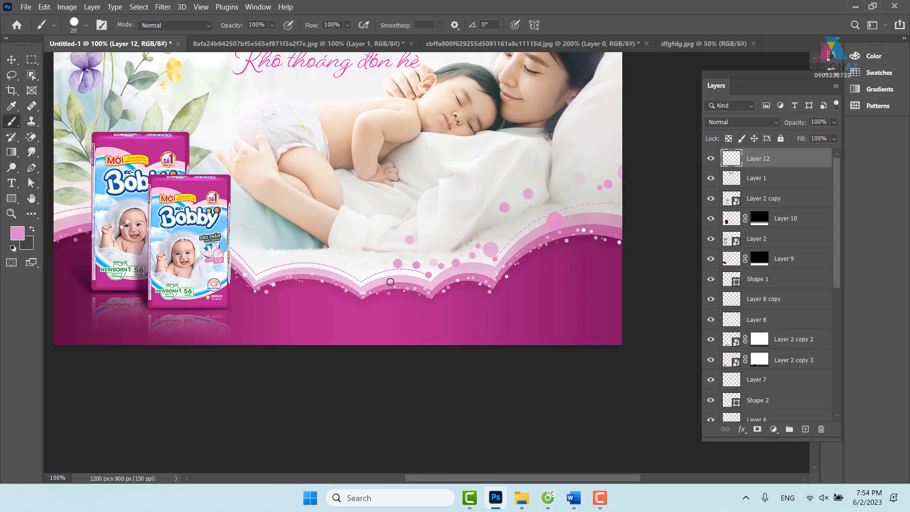
drag(397, 283, 345, 297)
drag(573, 142, 605, 144)
drag(518, 214, 520, 304)
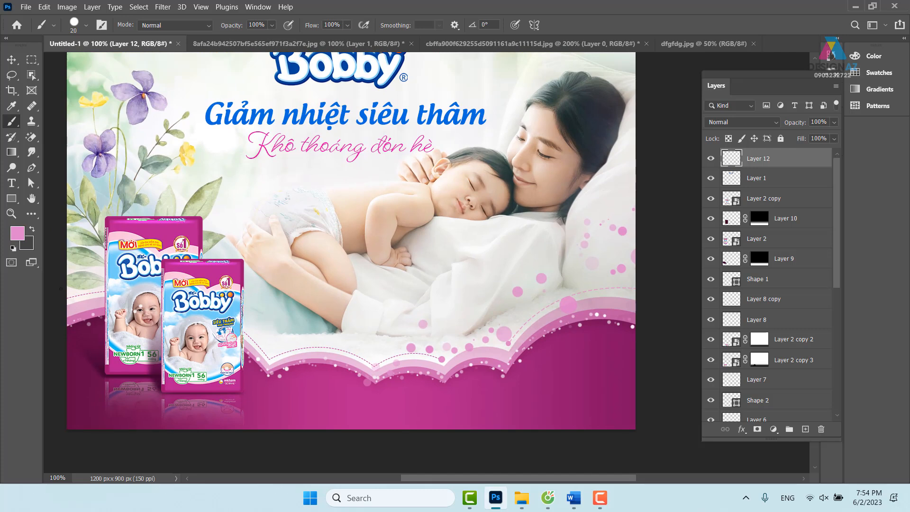
drag(302, 202, 278, 275)
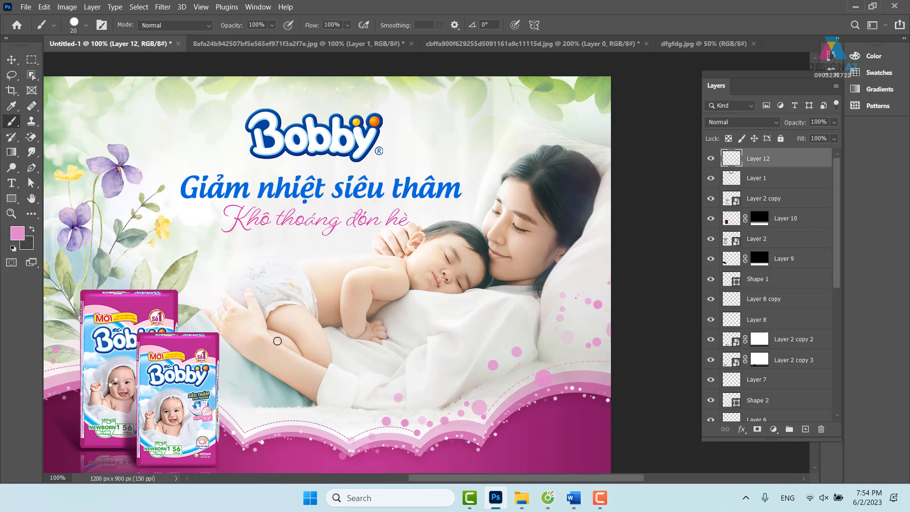
Step: Set the foreground colour to the leaf green sampled from the background, darkened to #b2ce7d
click(18, 233)
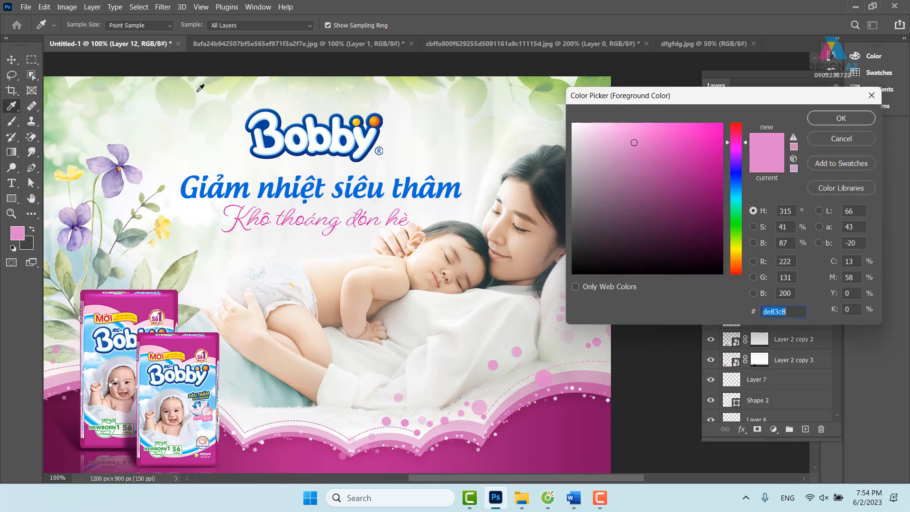
click(192, 88)
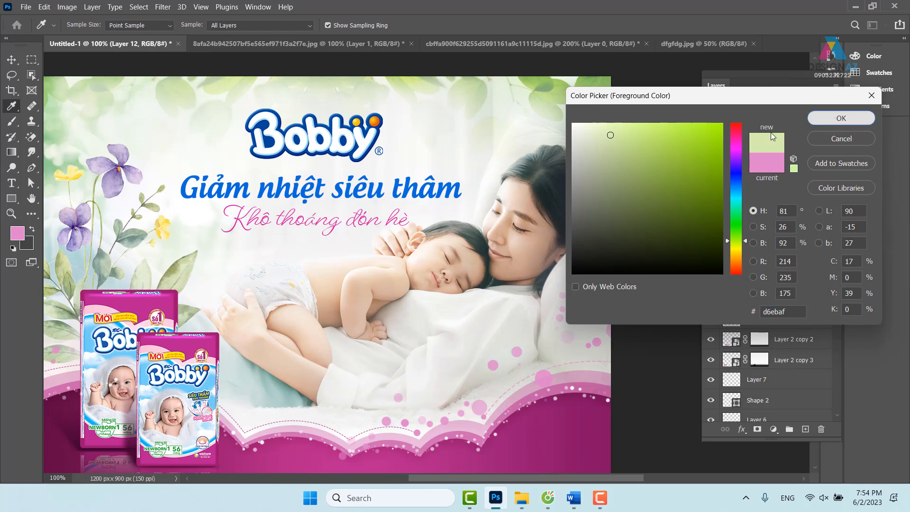
click(835, 119)
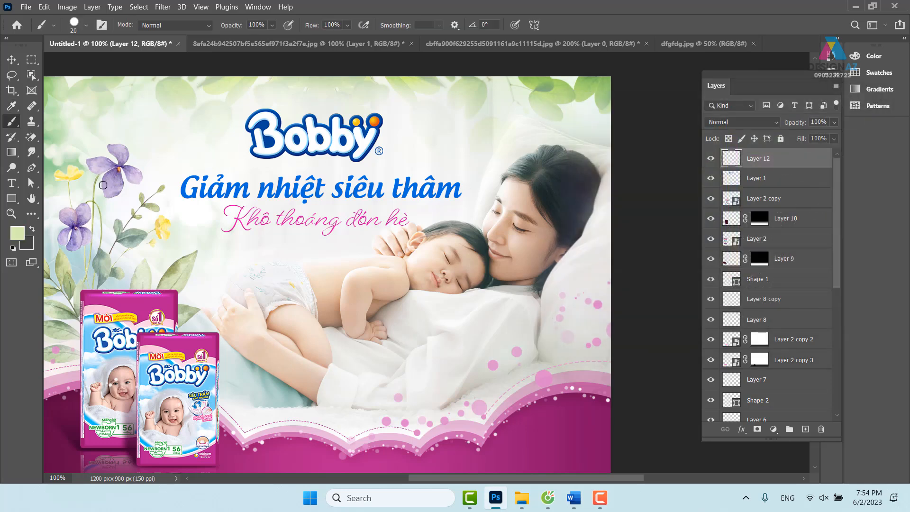
click(18, 233)
click(632, 152)
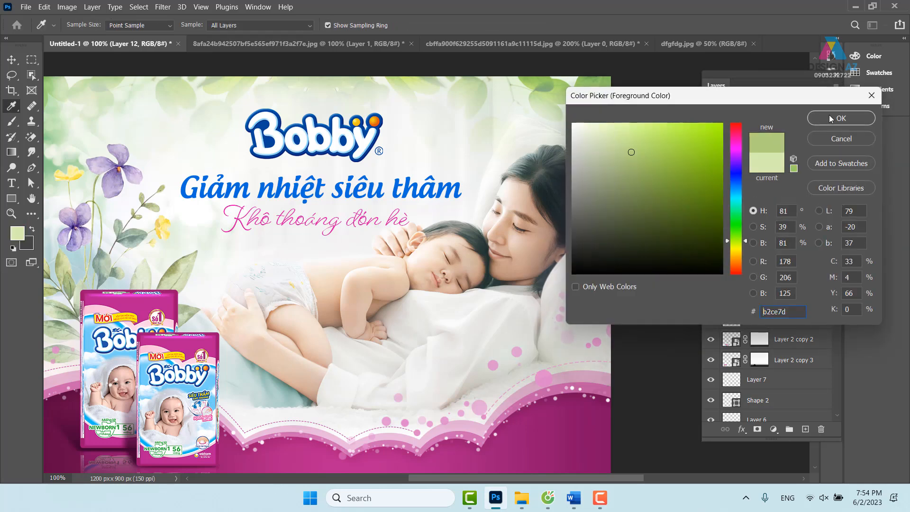
click(831, 119)
Step: Add a new layer and scatter green dots of varying size over the white blanket and pillow with the brush
drag(462, 381, 458, 380)
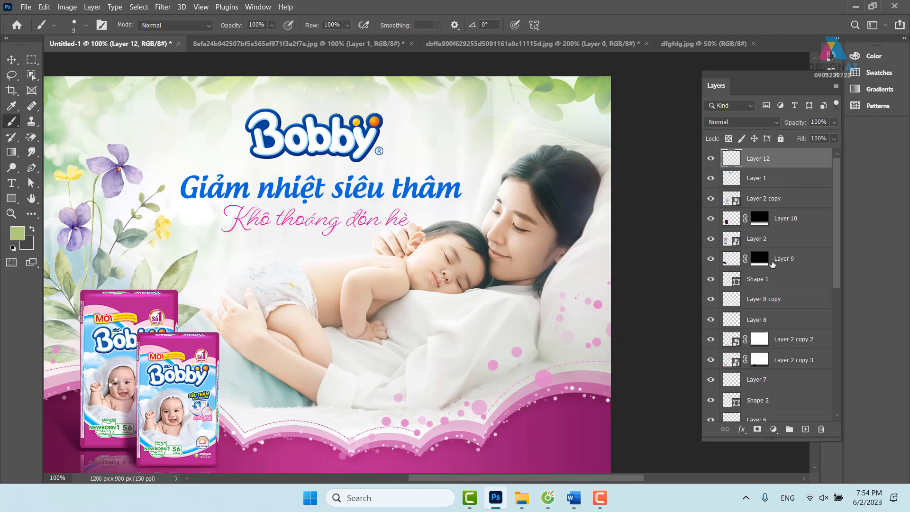
click(805, 429)
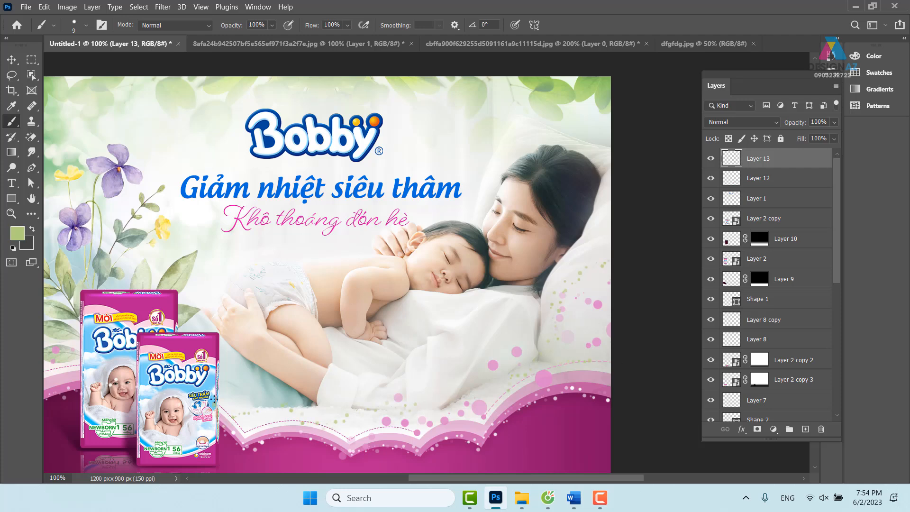
mouse_move(265, 417)
mouse_down()
mouse_move(299, 369)
mouse_move(323, 373)
mouse_move(417, 353)
mouse_move(457, 325)
mouse_move(568, 289)
mouse_up()
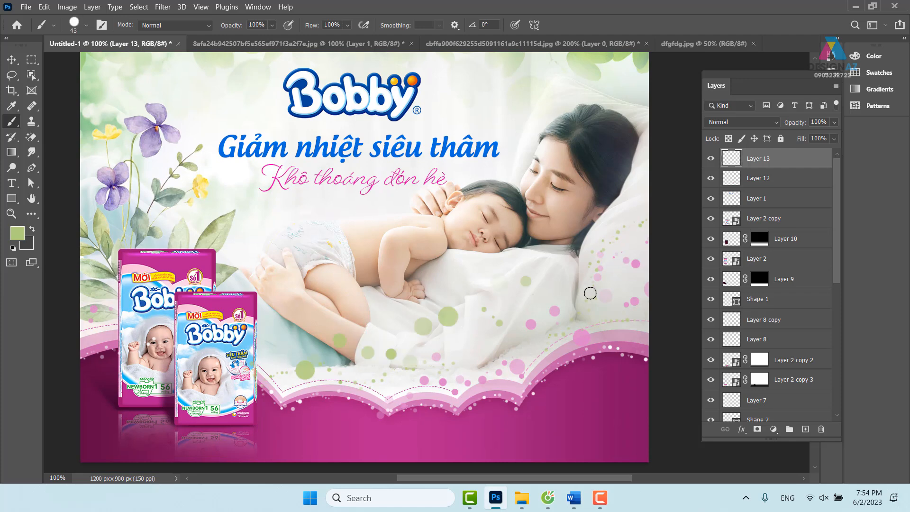
drag(441, 378, 496, 344)
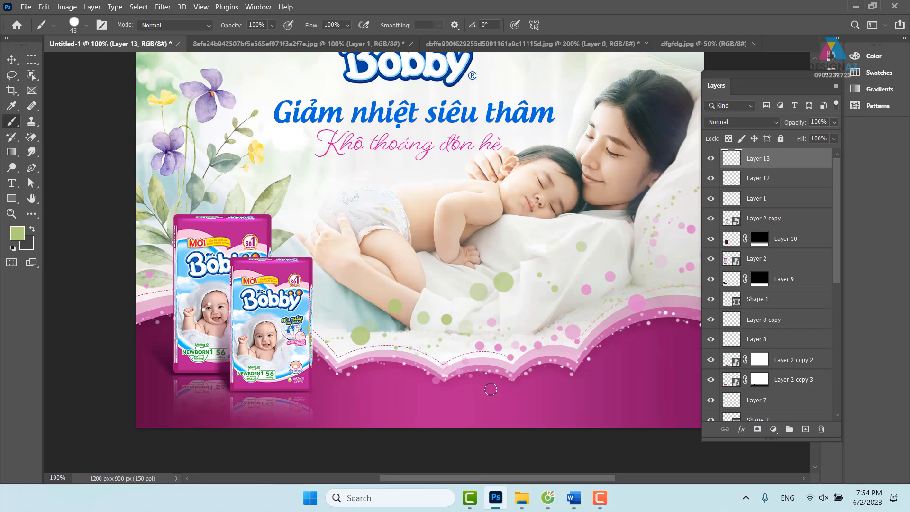
drag(401, 257, 309, 279)
Step: Select the text layer of the blue headline below the Bobby logo
key(ctrl+minus)
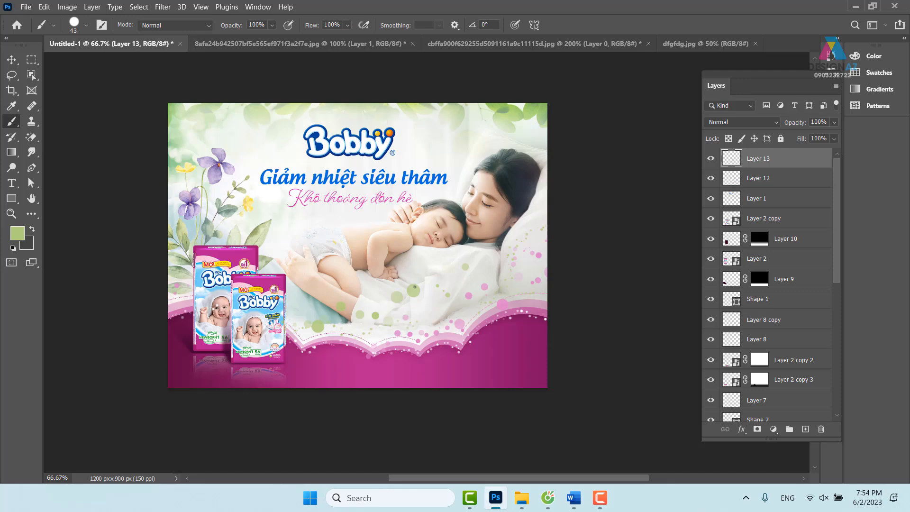
key(ctrl+plus)
key(ctrl+plus)
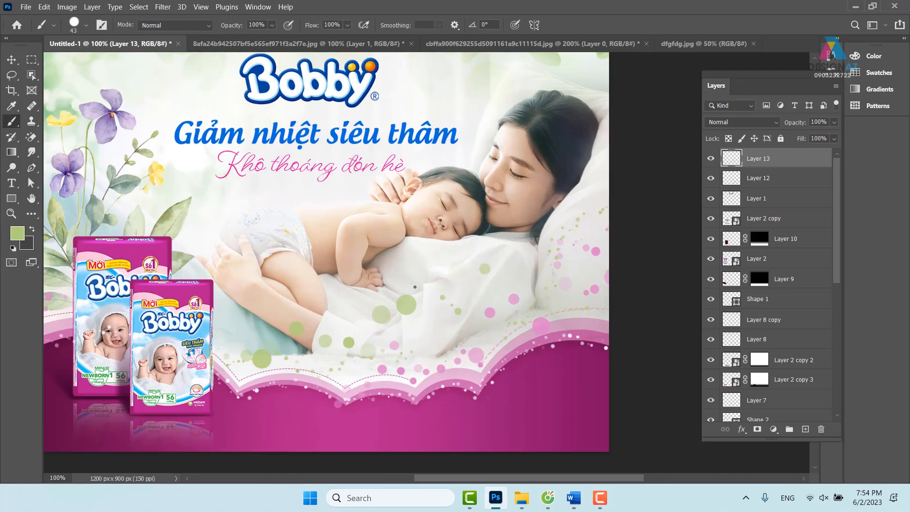
drag(354, 295, 468, 373)
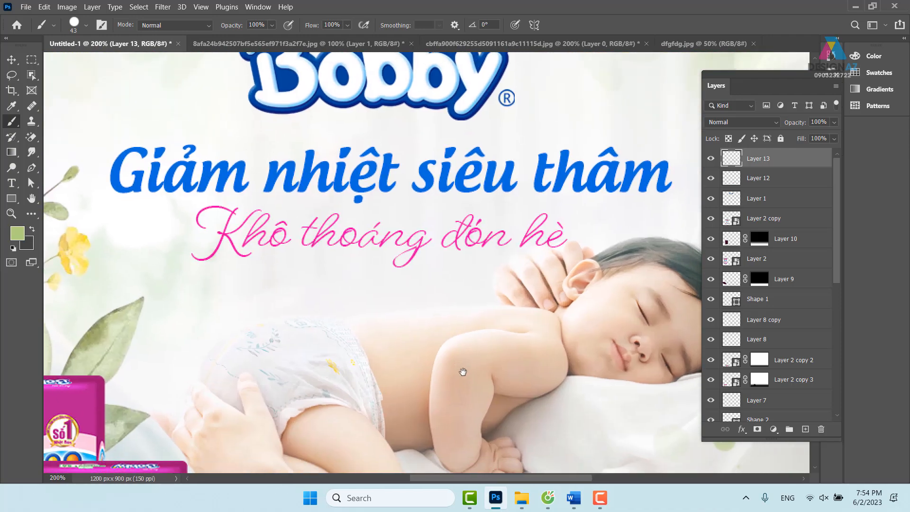
key(ctrl+minus)
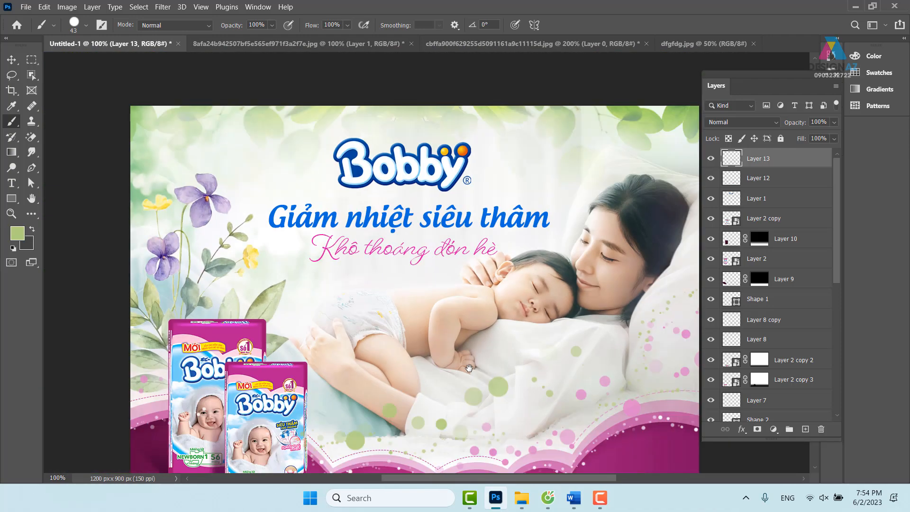
click(11, 59)
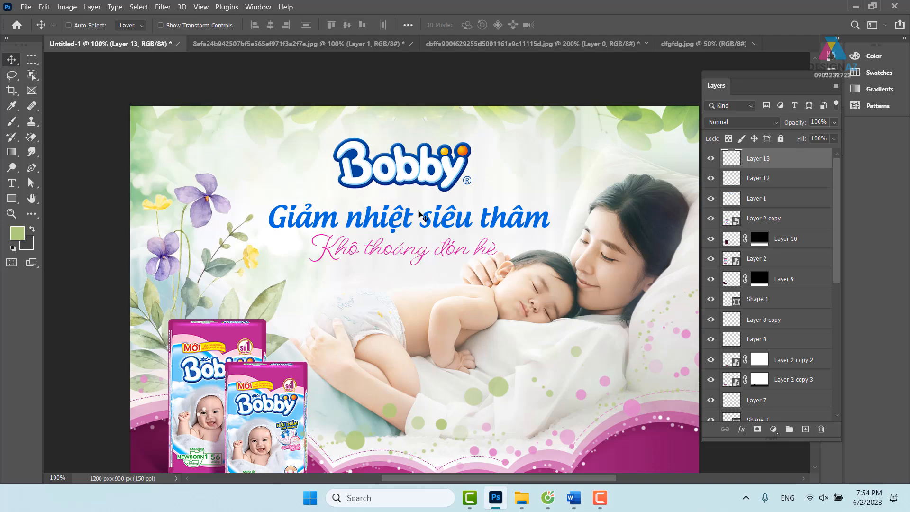
right_click(403, 218)
click(418, 224)
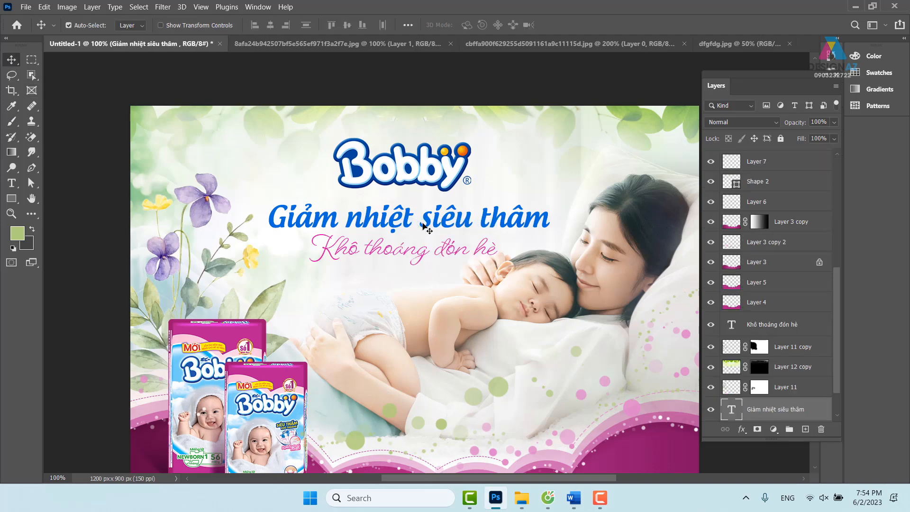
Step: Add a Bevel & Emboss effect to the blue headline and reset its settings to default
key(ctrl+plus)
drag(381, 216, 320, 245)
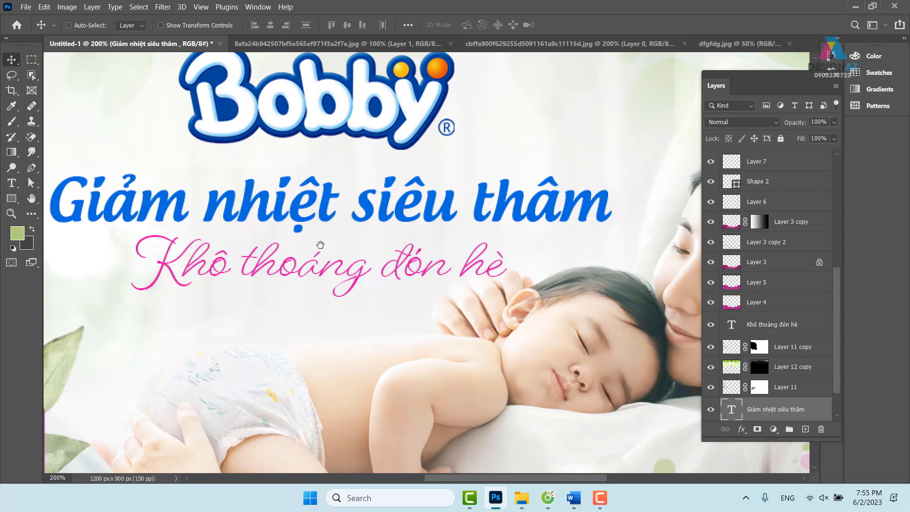
right_click(785, 413)
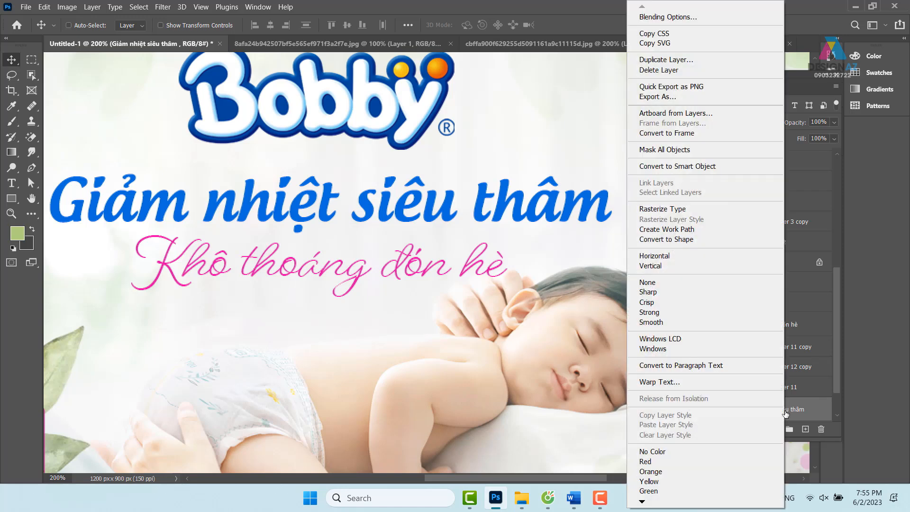
click(717, 15)
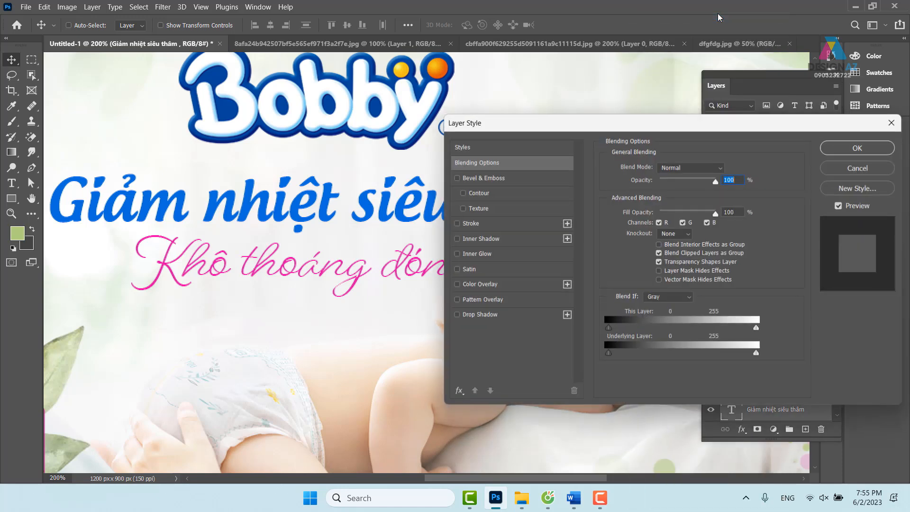
drag(603, 125, 617, 76)
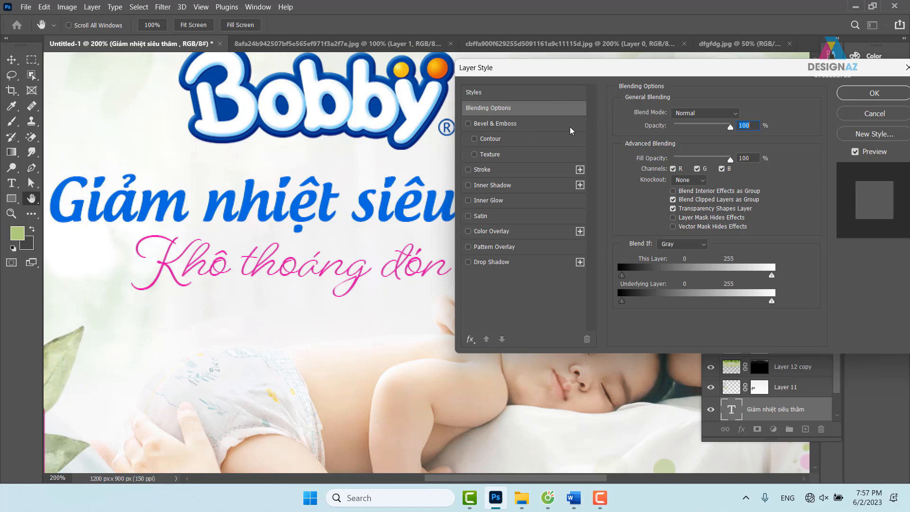
click(558, 124)
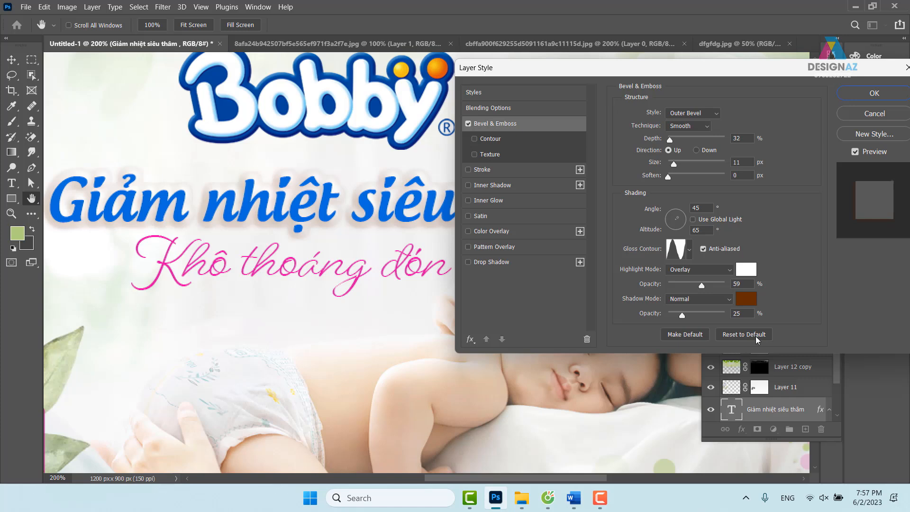
click(755, 336)
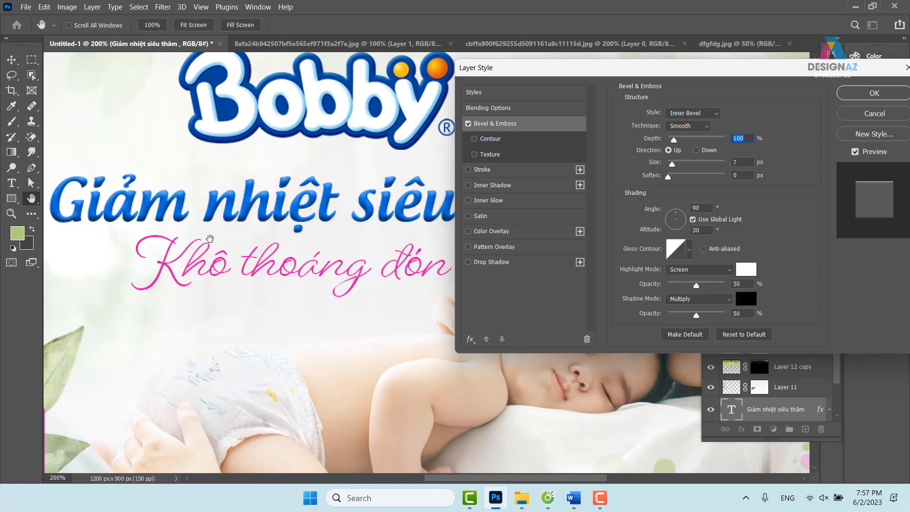
Step: Compare the headline with the effect preview off and on, and set the bevel style to Outer Bevel
scroll(322, 273, up, 2)
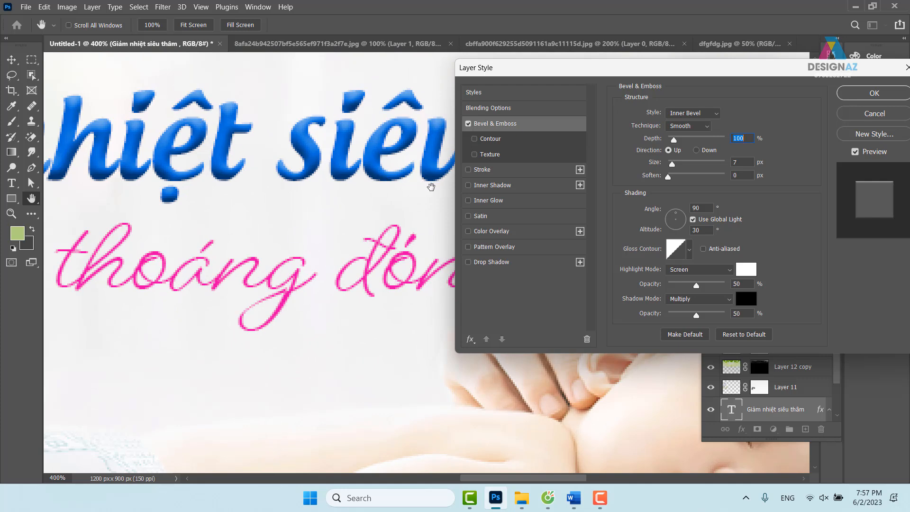
click(855, 152)
click(855, 153)
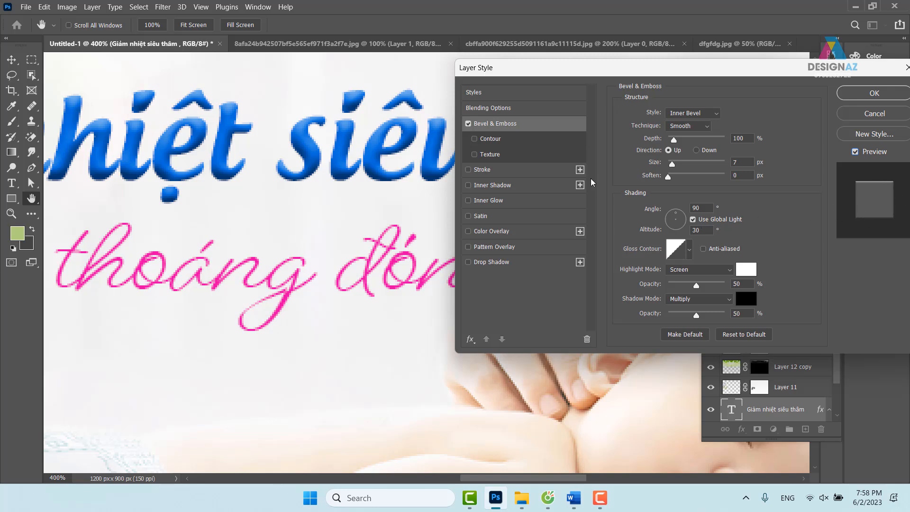
click(697, 118)
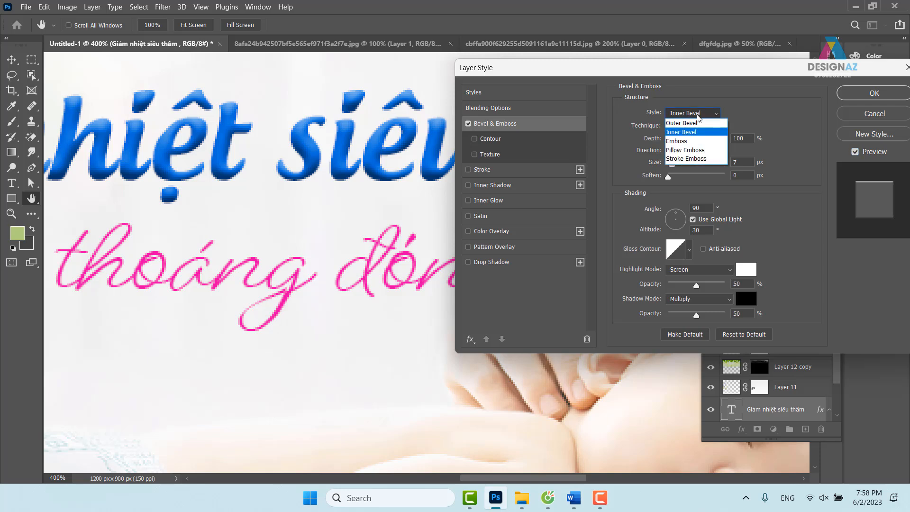
click(696, 125)
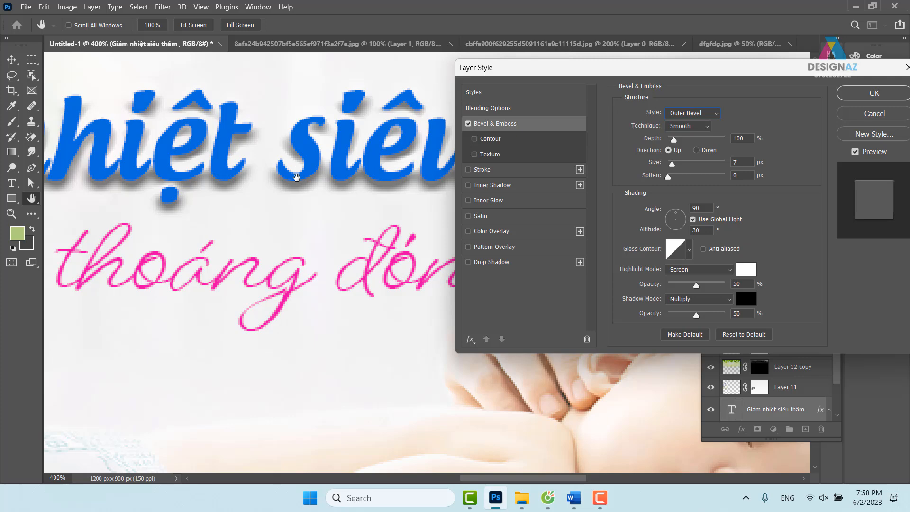
Step: Try the Inner Bevel style on the blue headline, and return the bevel style to Outer Bevel
key(ctrl+minus)
key(ctrl+minus)
key(ctrl+minus)
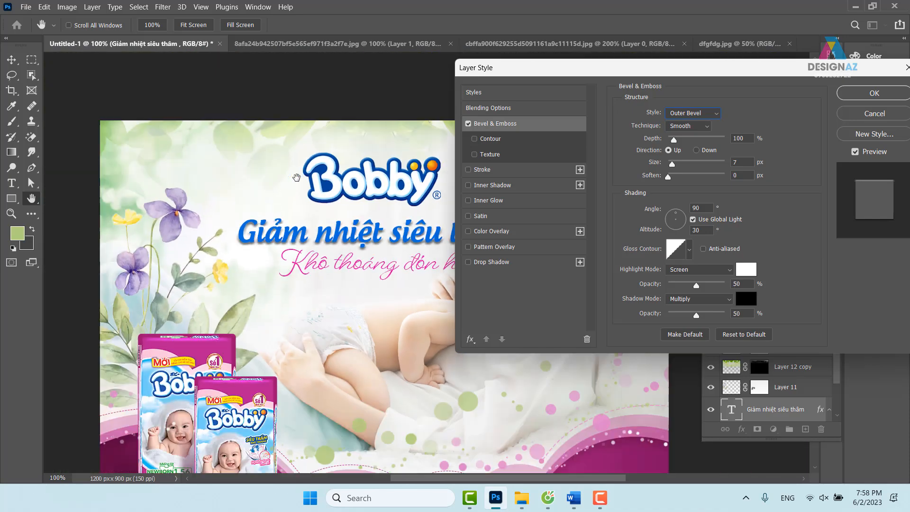
key(ctrl+plus)
key(ctrl+plus)
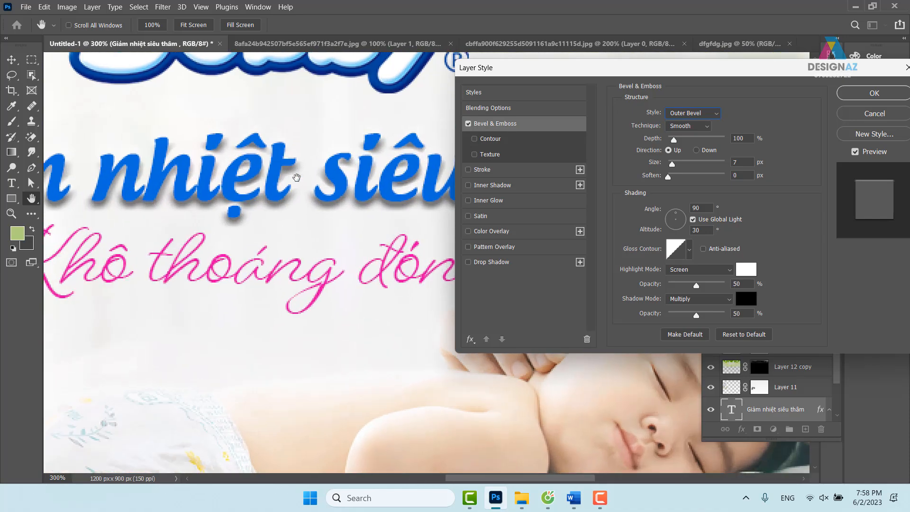
click(716, 114)
click(706, 133)
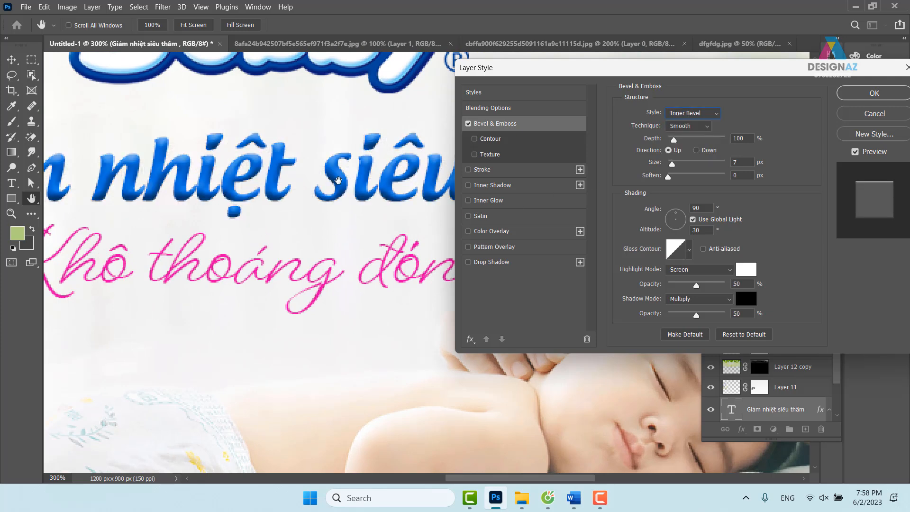
click(711, 115)
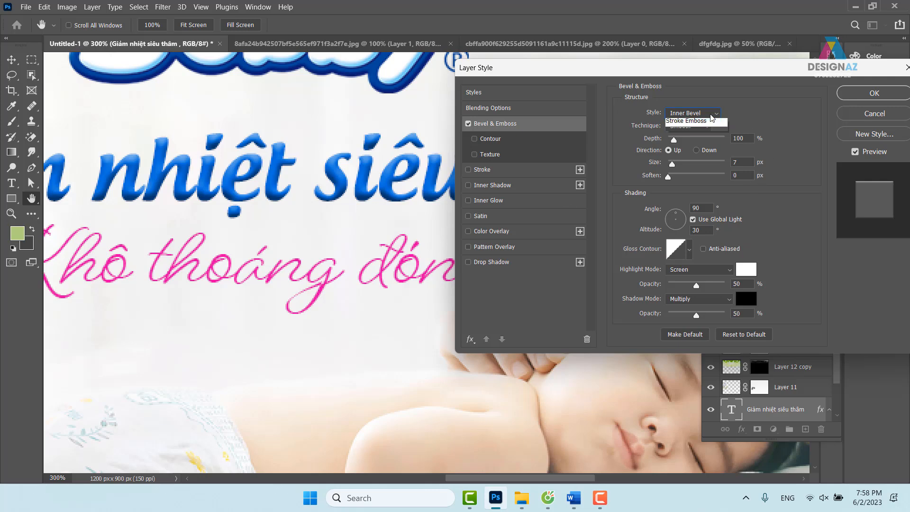
click(701, 124)
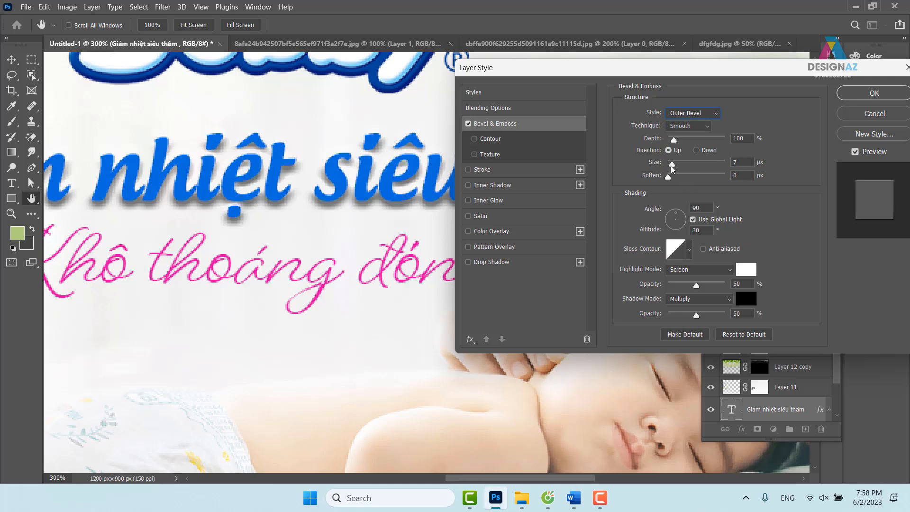
Step: Try sizes of 4 px and 8 px for the headline's outer bevel
drag(673, 166, 671, 165)
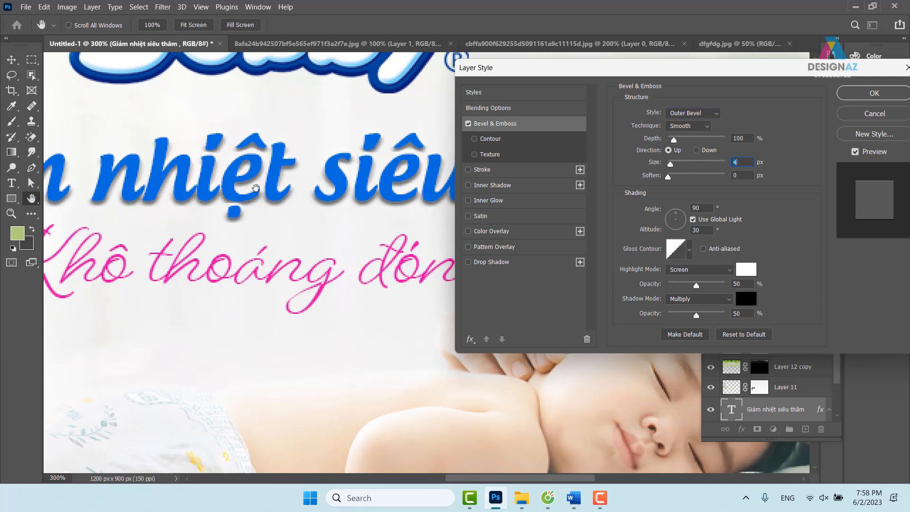
text(9)
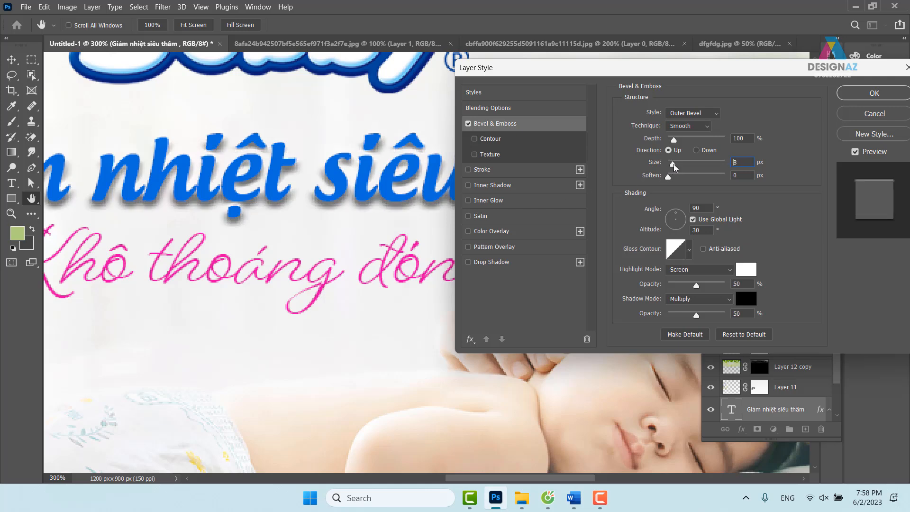
key(Down)
Step: Set the headline's bevel style to Inner Bevel with a size of 3 px
click(694, 113)
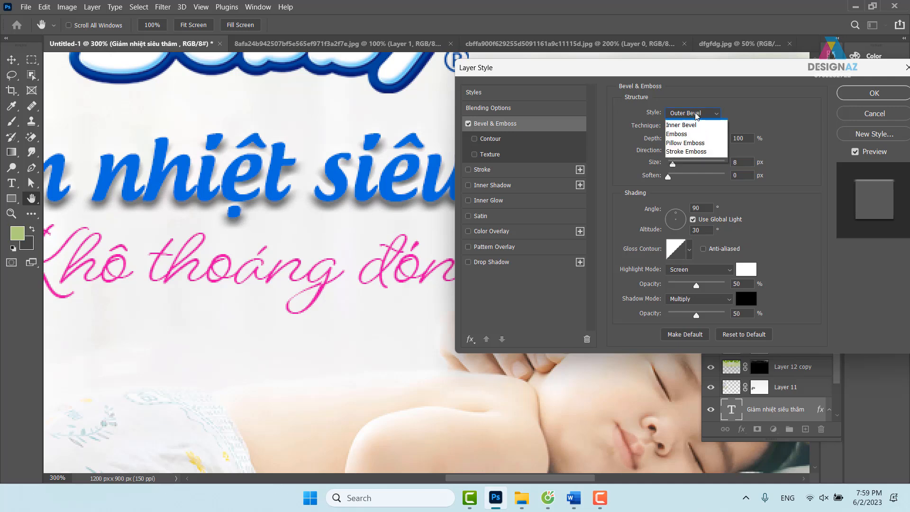
click(693, 126)
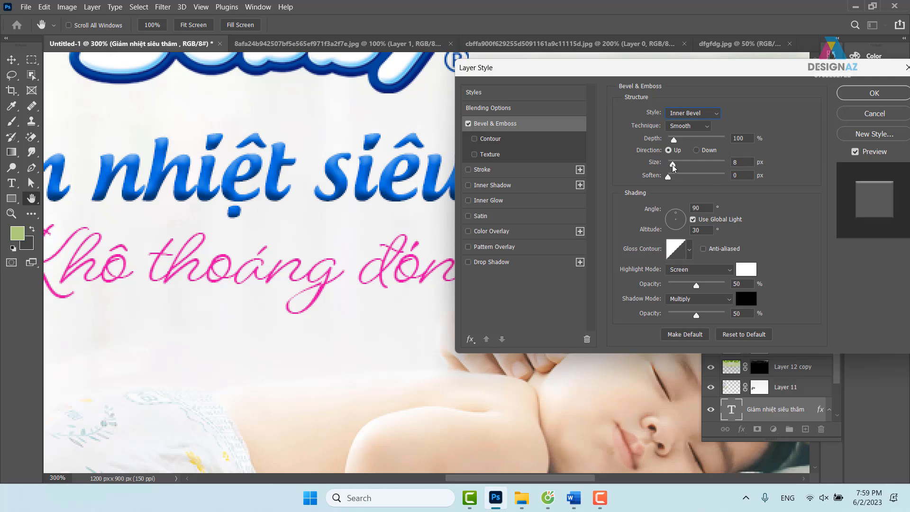
drag(673, 166, 671, 165)
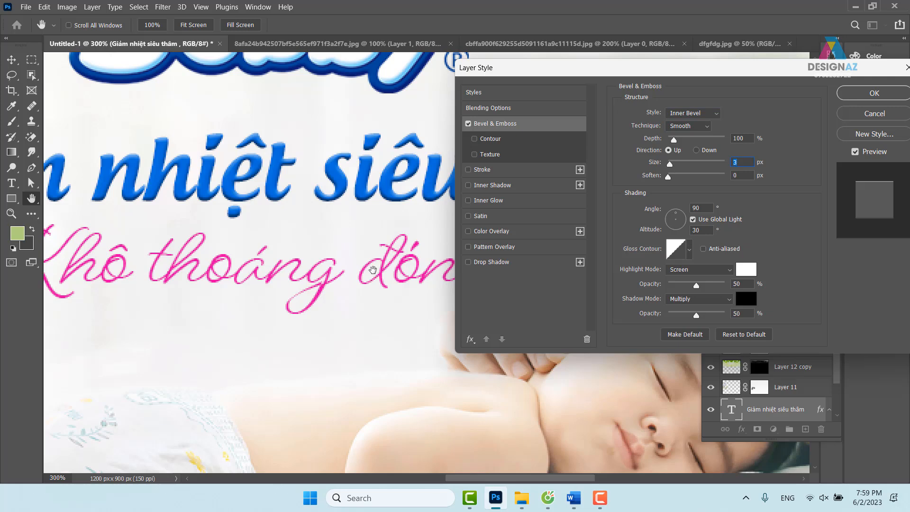
Step: Set the bevel's highlight opacity to 100% and its shadow opacity to 42%
scroll(373, 270, up, 3)
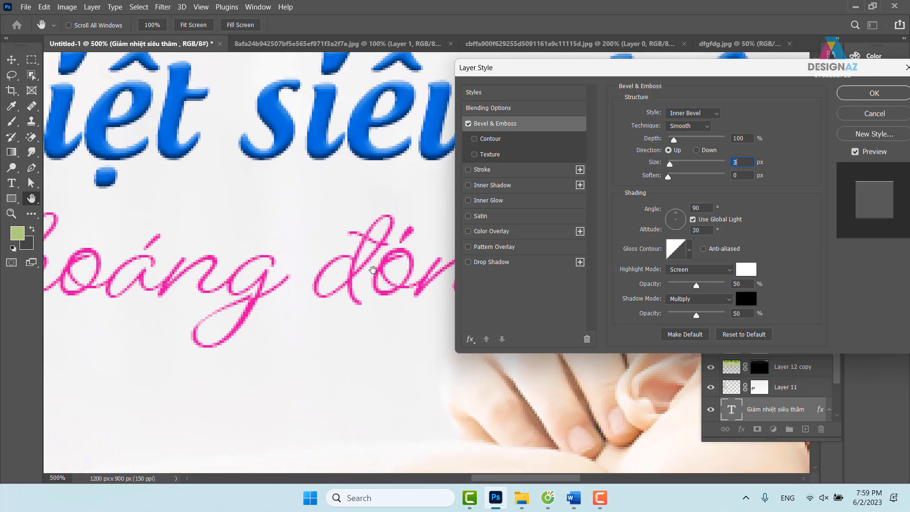
drag(273, 138, 173, 325)
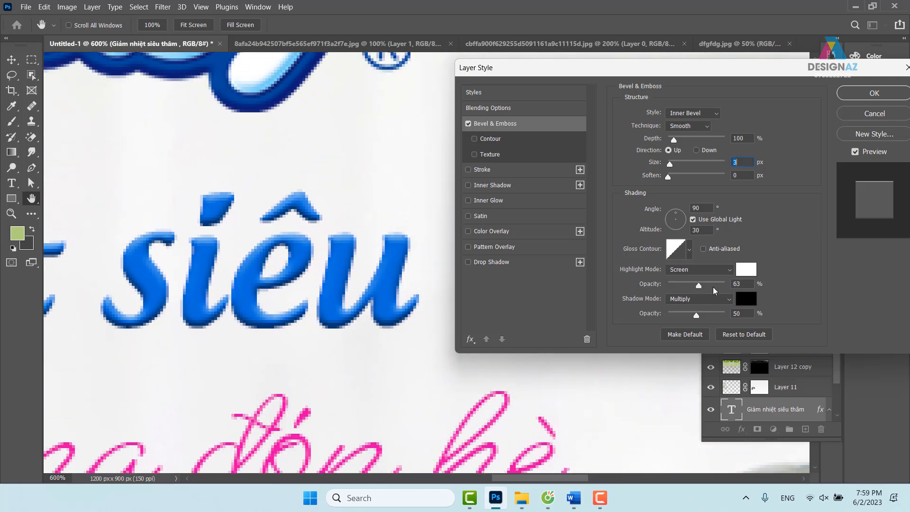
drag(710, 286, 773, 289)
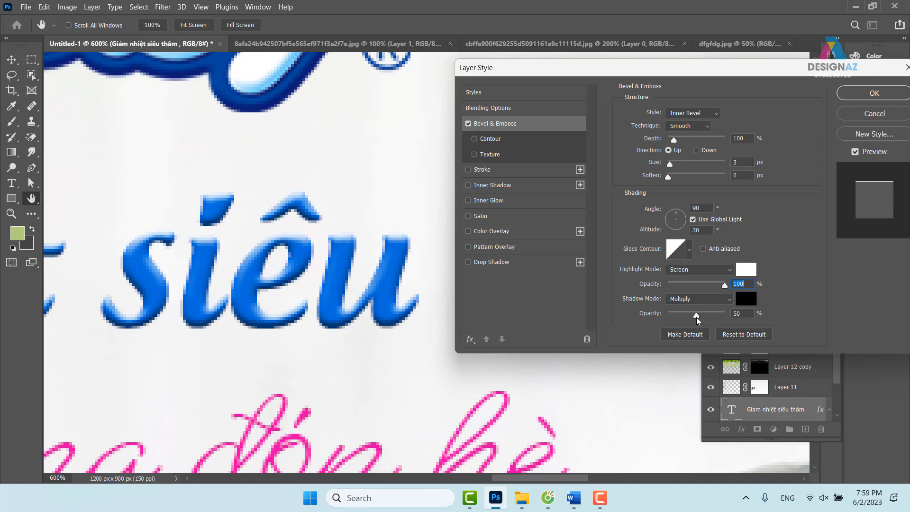
mouse_move(697, 320)
mouse_down()
mouse_move(766, 315)
mouse_move(673, 312)
mouse_move(686, 313)
mouse_up()
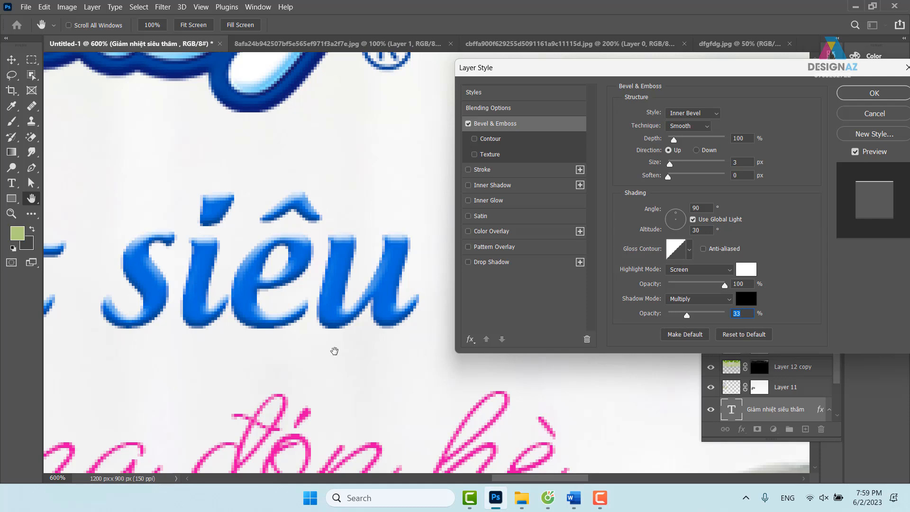
drag(687, 315, 691, 314)
Step: Set the headline's bevel size to 4 px and its depth to 136%
click(669, 165)
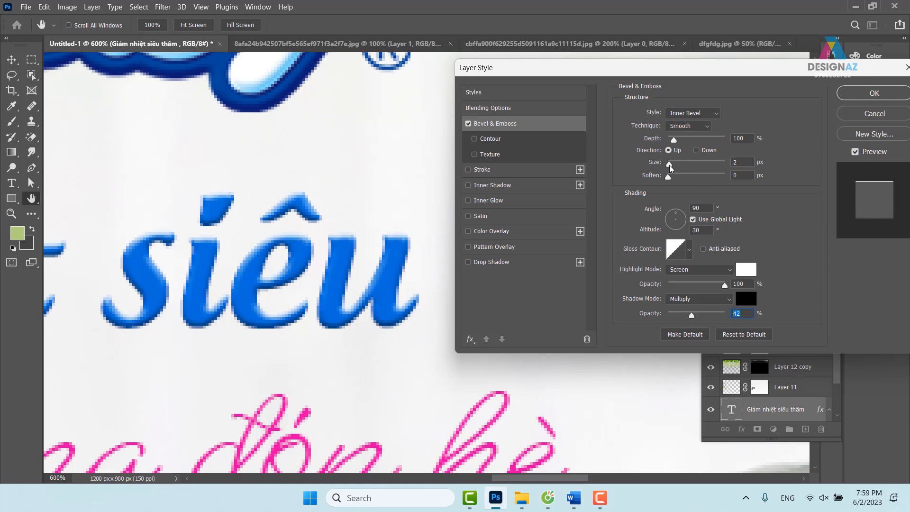
click(670, 165)
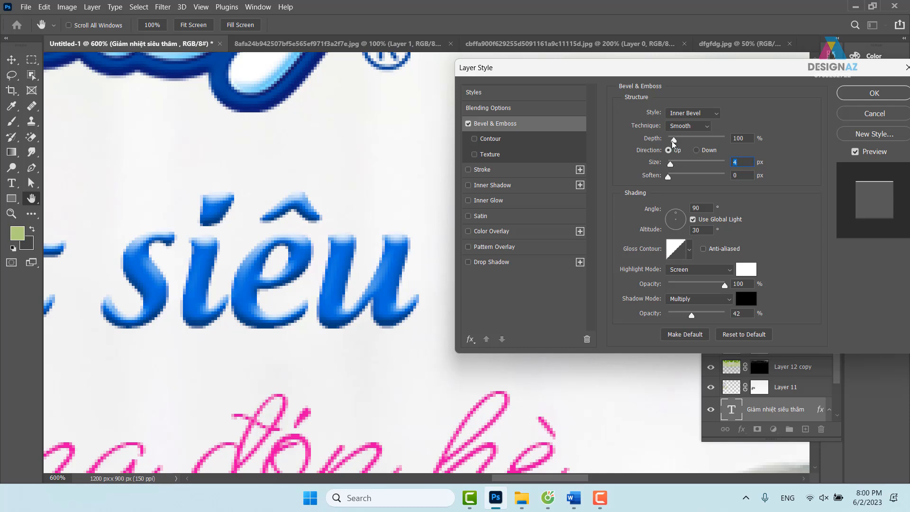
drag(674, 142, 757, 142)
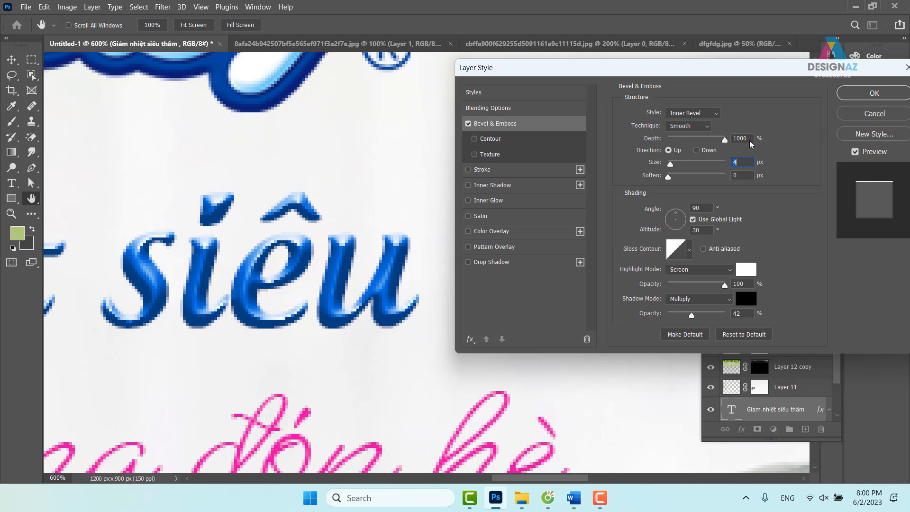
drag(723, 141, 677, 140)
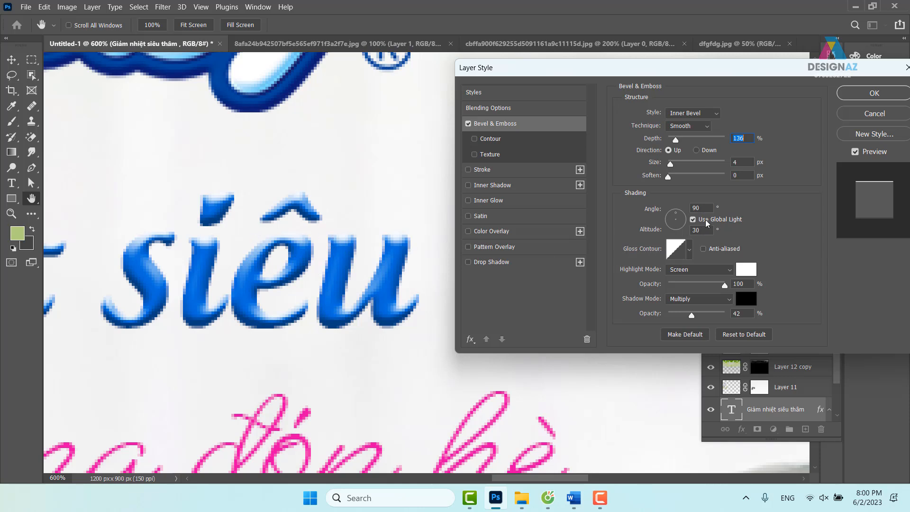
Step: Try raising the headline bevel's light angle to 125°
click(709, 206)
key(Down)
key(Down)
key(Down)
key(Down)
key(Up)
key(Up)
key(Up)
key(Up)
key(Up)
key(Up)
key(Up)
key(Up)
key(Up)
key(Up)
key(Up)
key(Up)
key(Up)
key(Up)
key(Up)
key(Up)
key(Up)
key(Up)
key(Up)
key(Up)
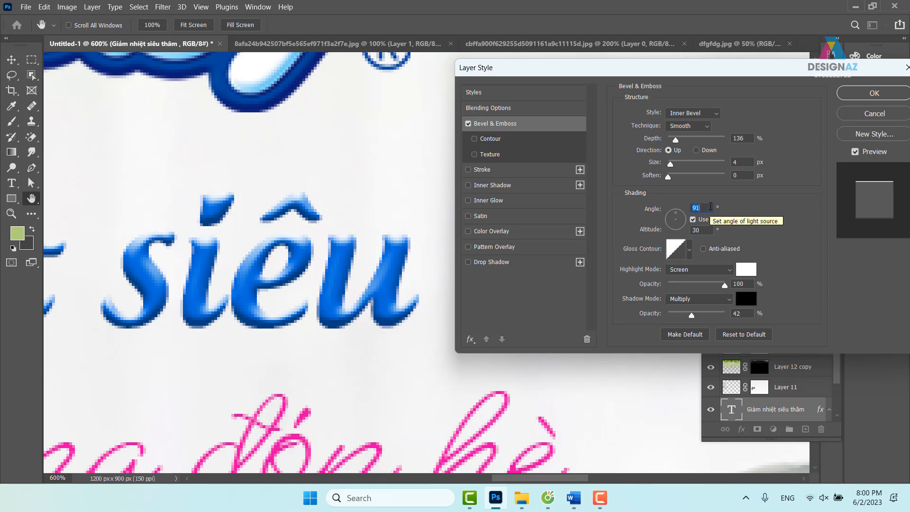
key(Up)
key(Up)
key(Up)
key(Up)
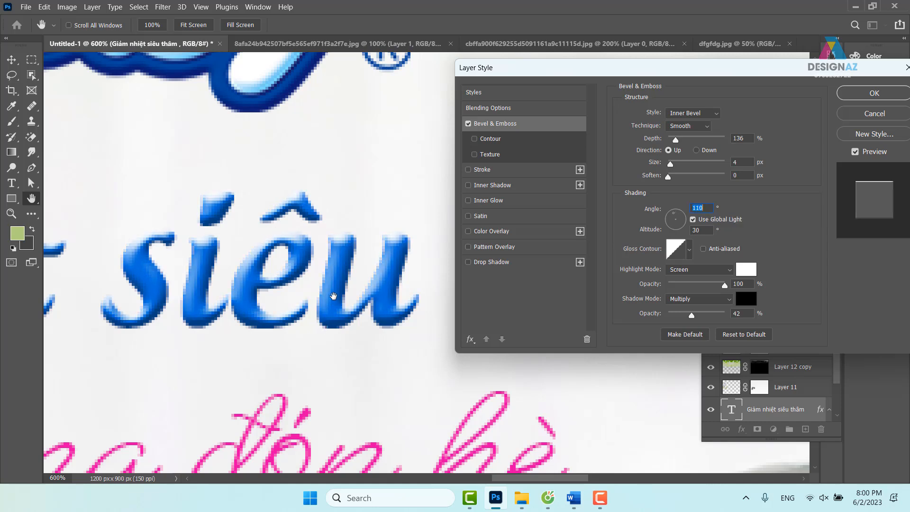
key(Up)
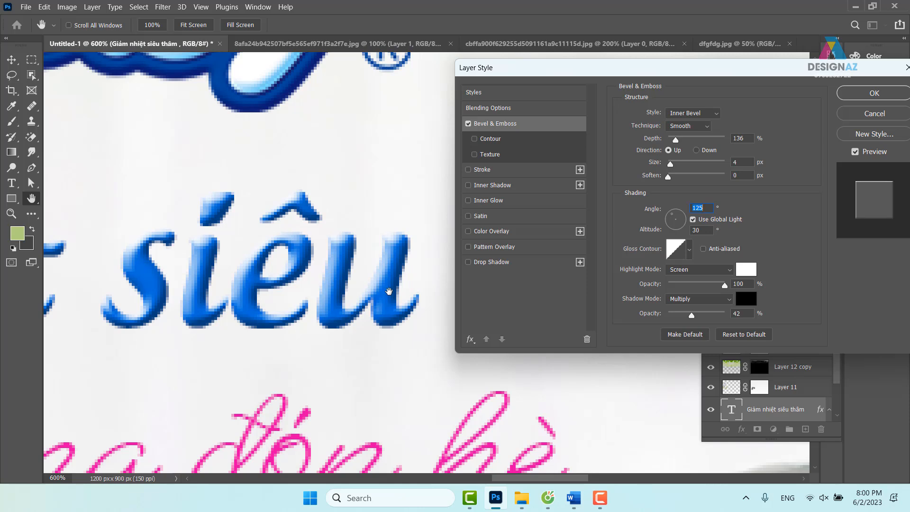
Step: Try lowering the headline bevel's light angle to 40°
scroll(705, 209, down, 6)
scroll(705, 208, down, 20)
scroll(704, 208, down, 20)
scroll(705, 209, down, 5)
scroll(708, 209, down, 18)
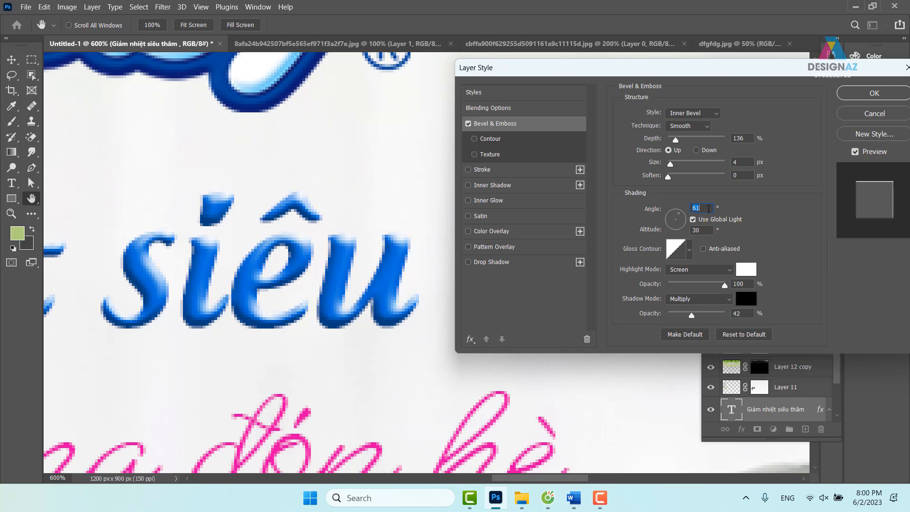
scroll(709, 209, down, 5)
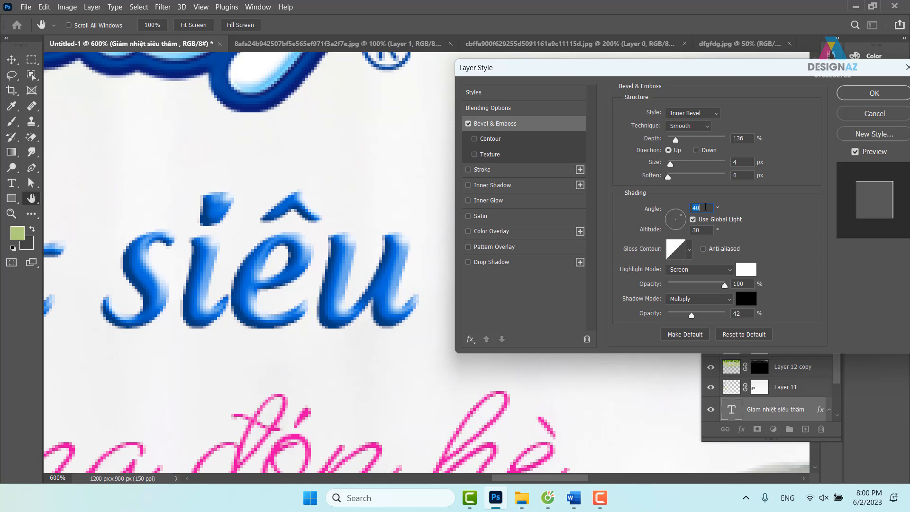
Step: Set the bevel's light angle to -130° and altitude to 11°, and undo the last depth change
drag(684, 220, 669, 230)
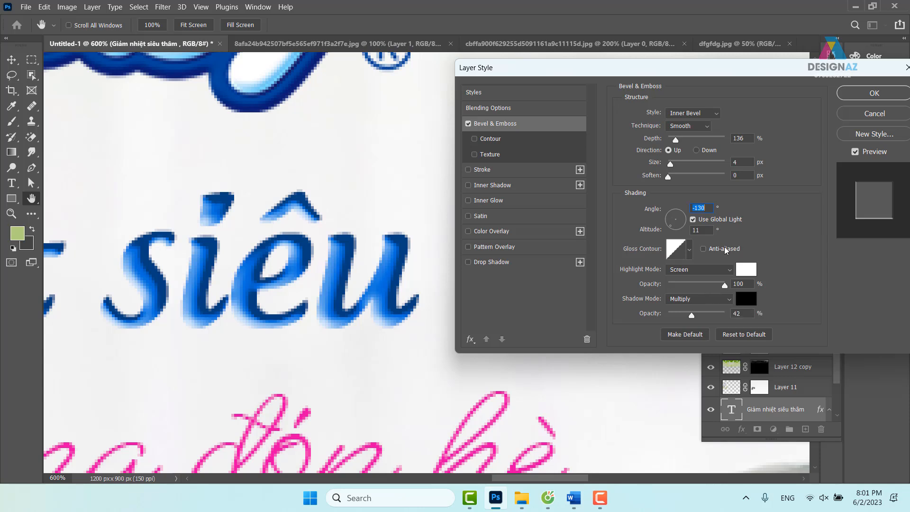
key(ctrl+z)
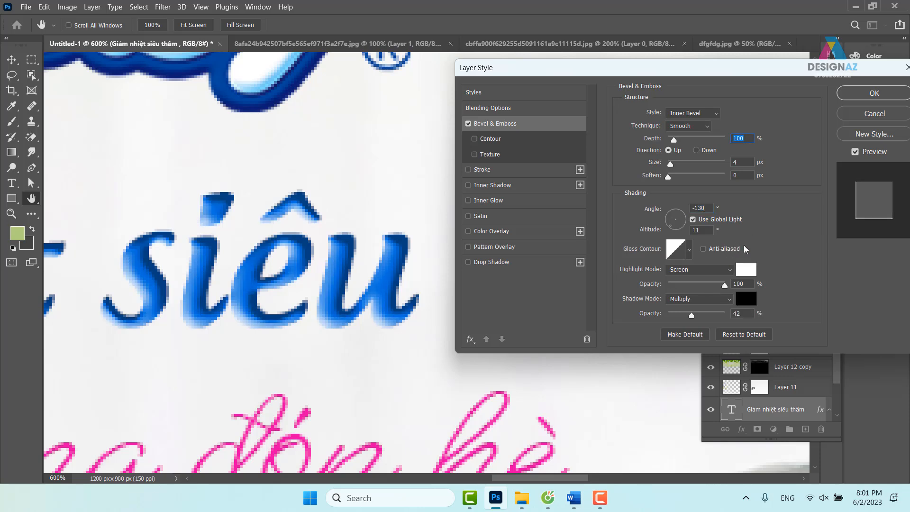
Step: Try various light angles on the headline's bevel, from about -118° down to -180°
click(707, 208)
key(Up)
key(Up)
key(Up)
key(Up)
key(Up)
key(Up)
key(Down)
key(Down)
key(Down)
key(Down)
key(Down)
key(Down)
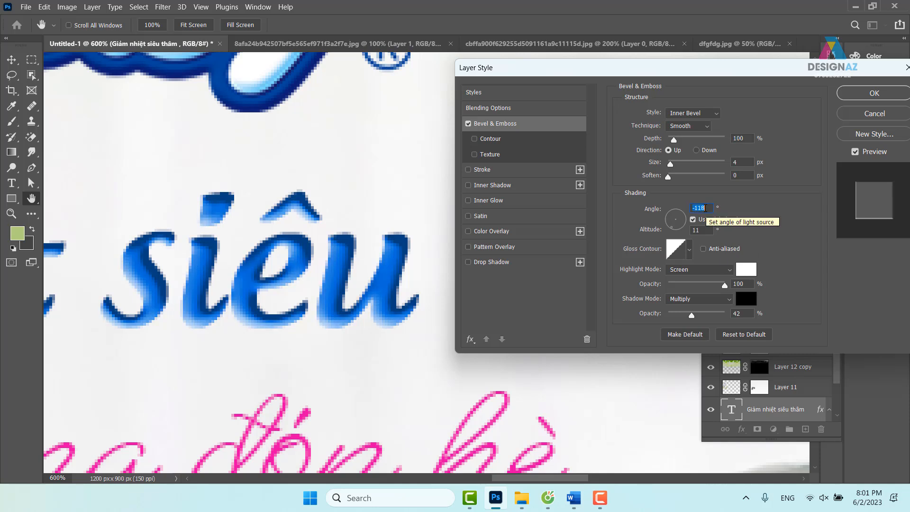
key(Down)
key(Down)
key(Down)
key(Down)
key(Down)
key(Down)
key(Down)
key(Down)
key(Up)
key(Up)
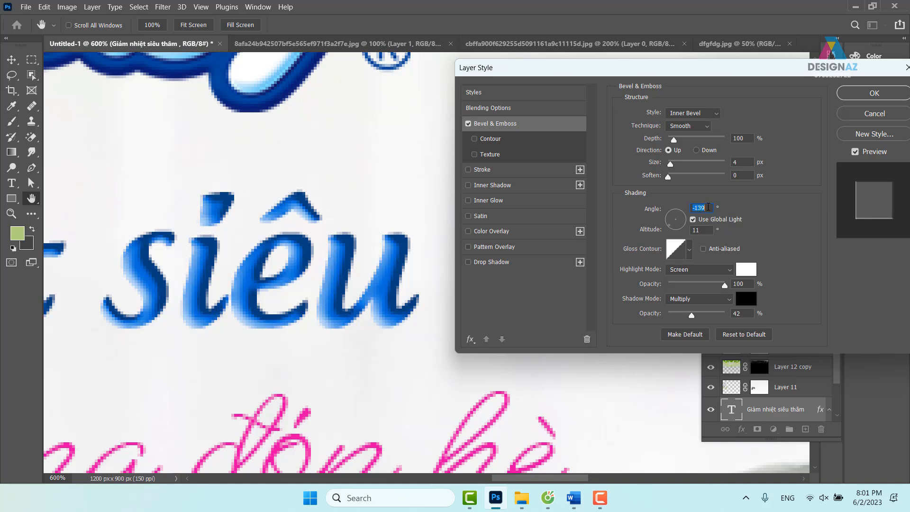
key(Down)
key(Down)
key(Down)
key(Down)
key(Down)
key(Down)
key(Down)
key(Down)
key(Down)
key(Down)
key(Down)
key(Down)
key(Down)
key(Down)
key(Down)
key(Down)
key(Down)
key(Down)
key(Down)
key(Down)
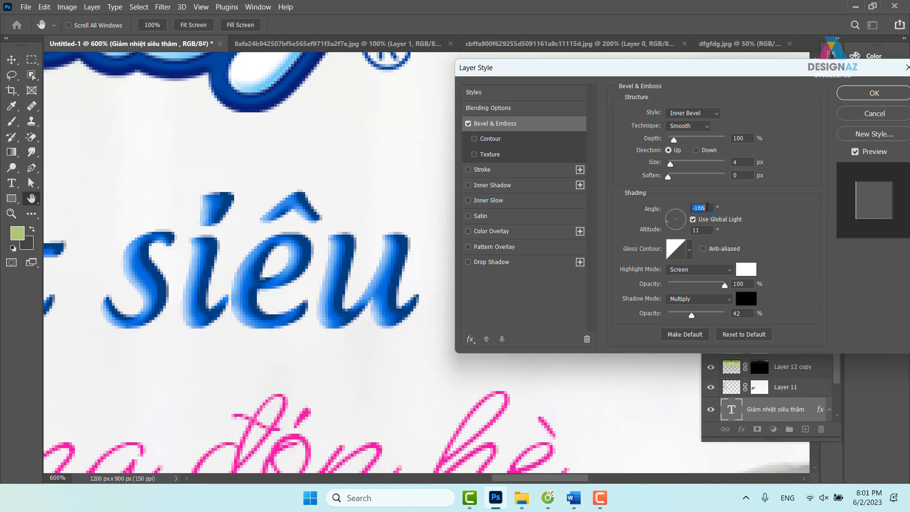
key(Down)
key(Down)
key(Down)
key(Down)
key(Down)
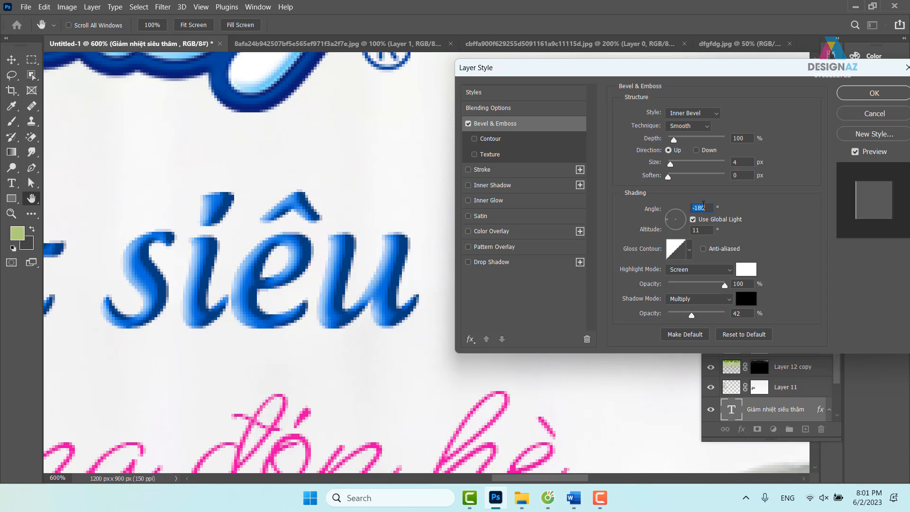
Step: Set the headline bevel's light angle to -65° and its depth to 43%
scroll(703, 205, up, 20)
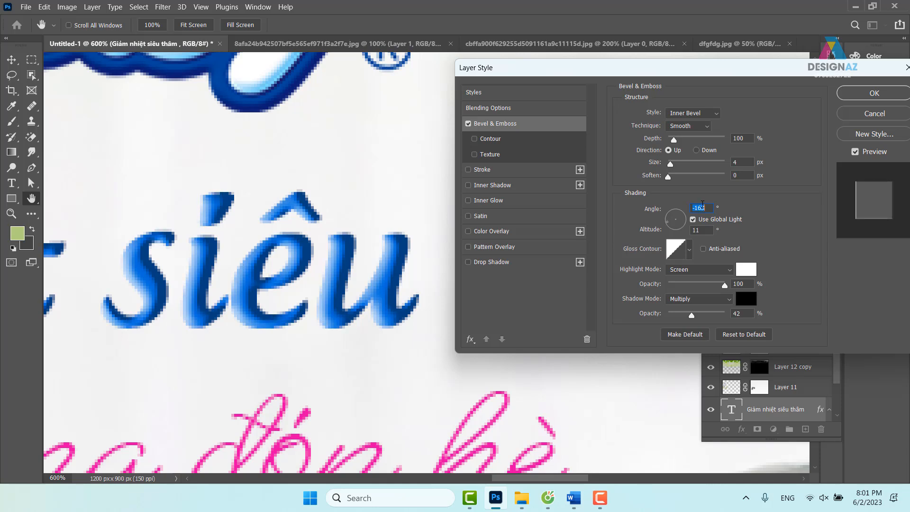
scroll(700, 204, up, 20)
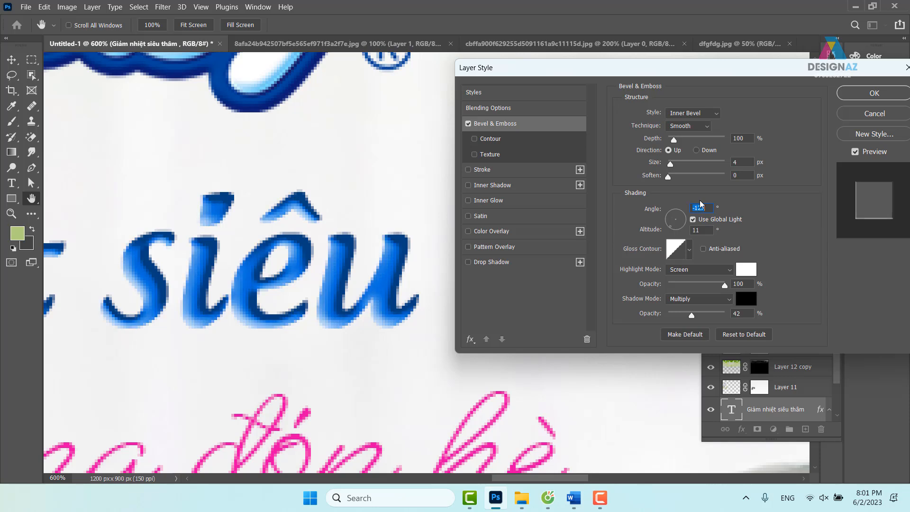
scroll(696, 203, up, 20)
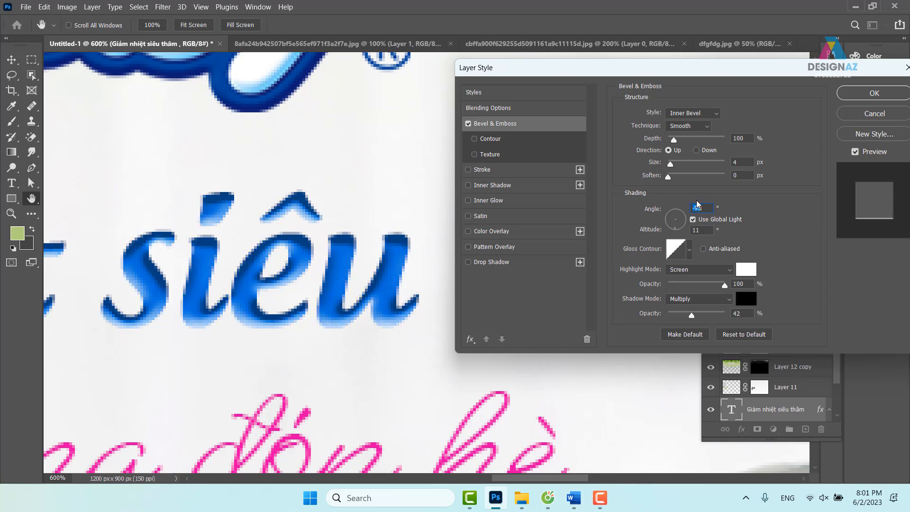
scroll(696, 204, up, 15)
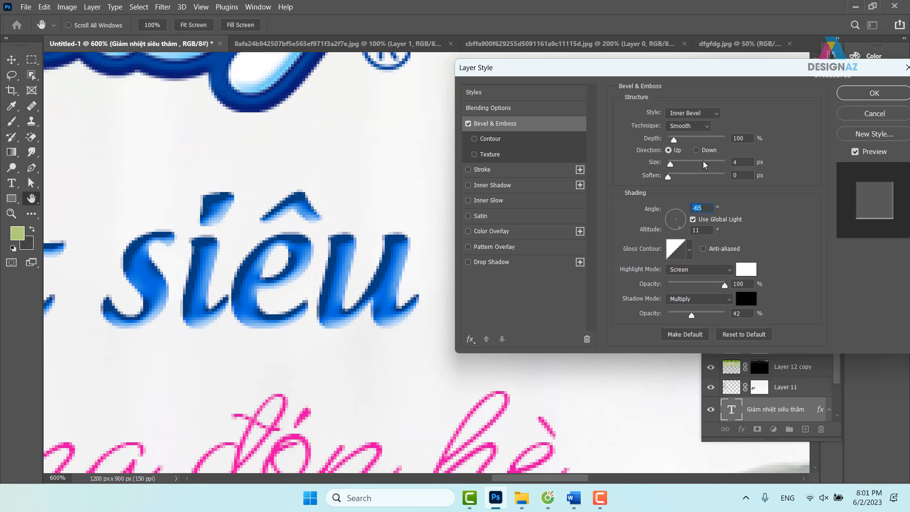
drag(673, 139, 670, 140)
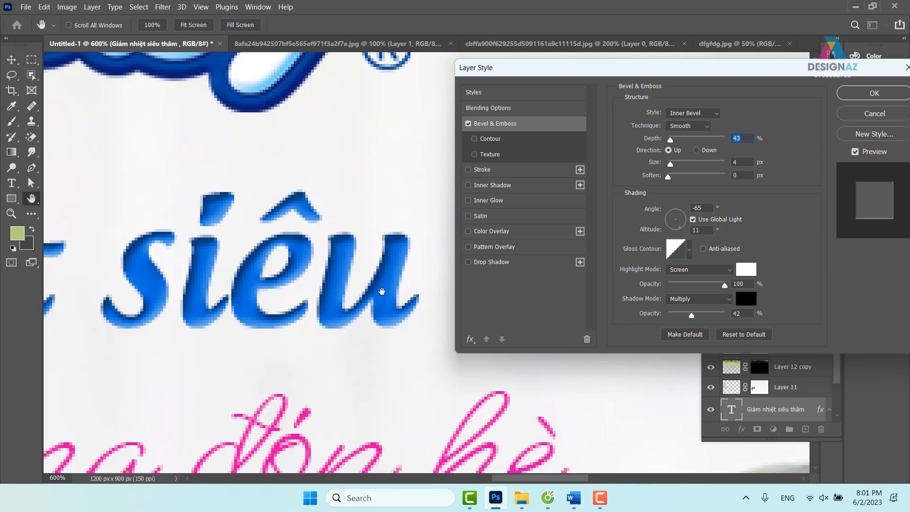
Step: Change the headline bevel's shadow color to dark navy #000b2d and set the shadow opacity to 65%
click(746, 299)
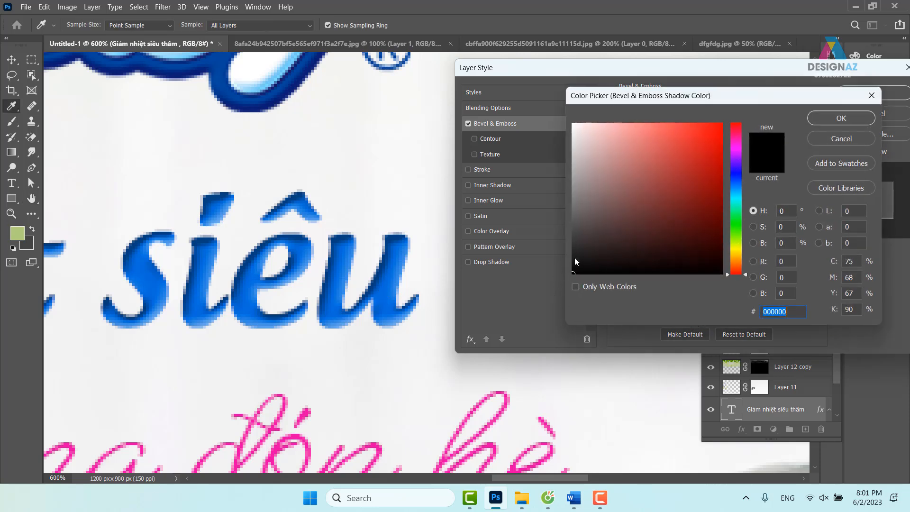
click(736, 179)
click(726, 245)
drag(726, 245, 722, 247)
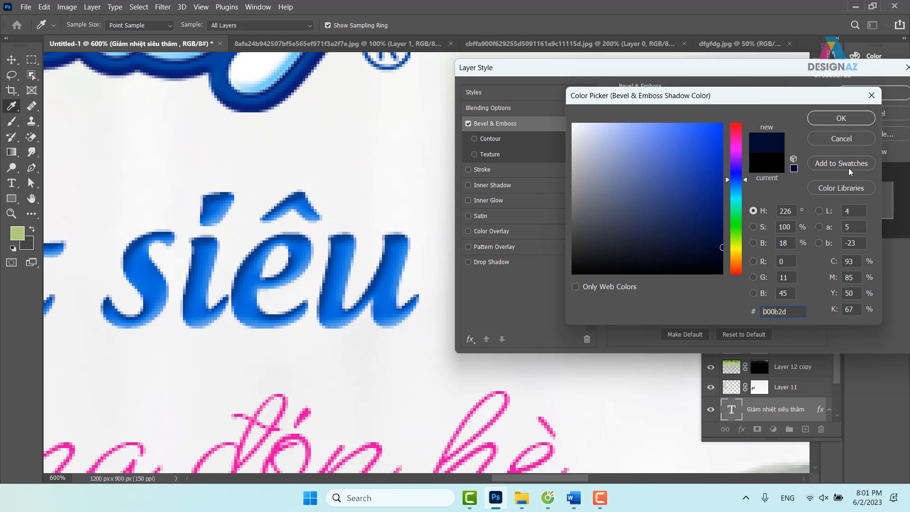
click(849, 120)
mouse_move(693, 316)
mouse_down()
mouse_move(713, 312)
mouse_move(704, 313)
mouse_up()
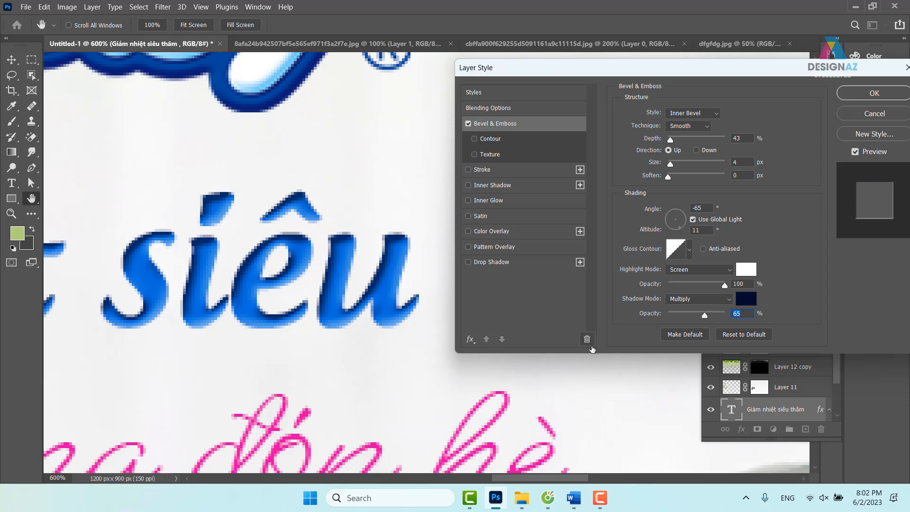
Step: Try the Outer Bevel style, restore Inner Bevel, and set the bevel's shadow opacity to 25%
click(717, 114)
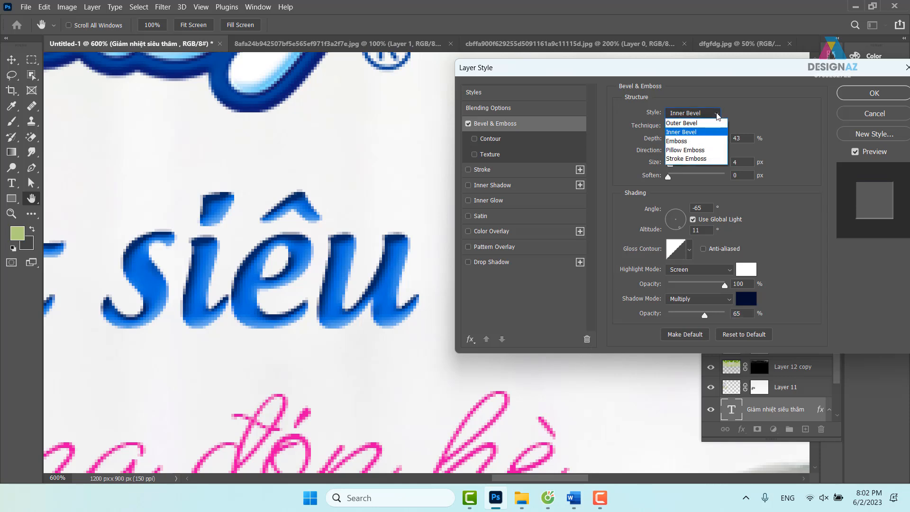
click(704, 124)
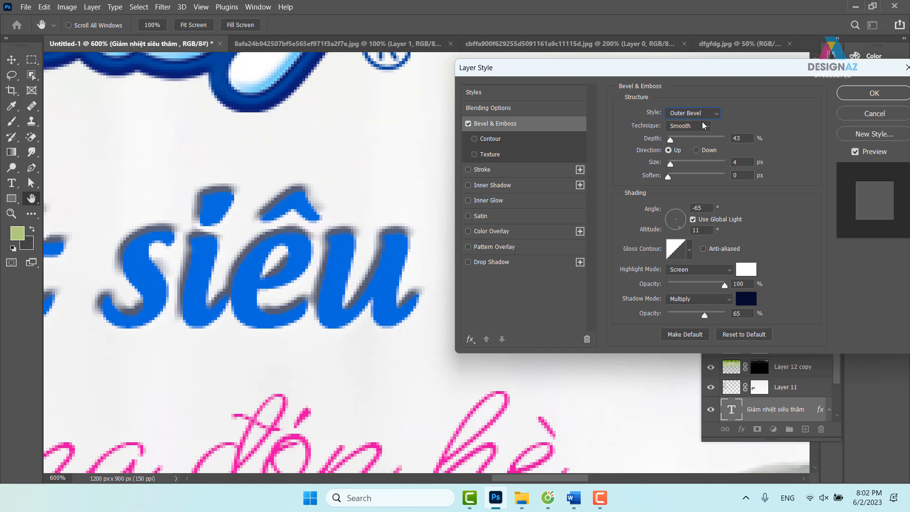
click(702, 114)
click(695, 132)
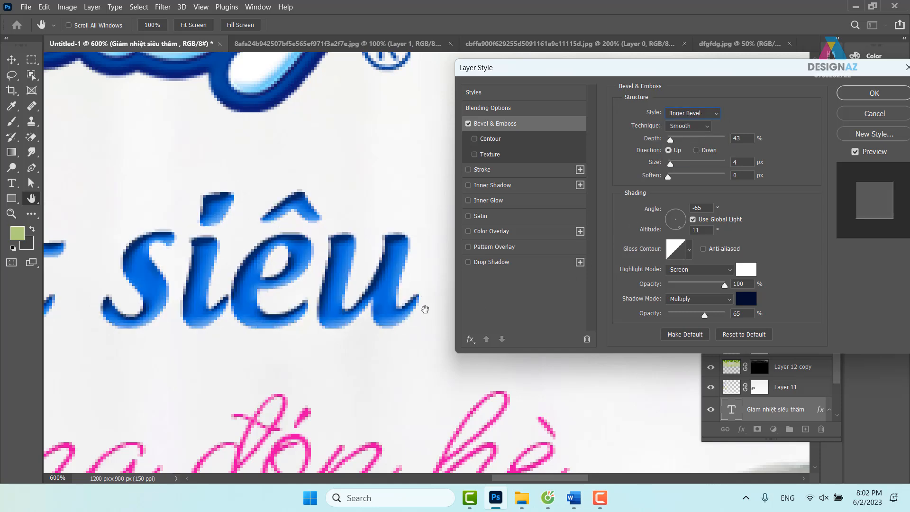
drag(704, 315, 682, 313)
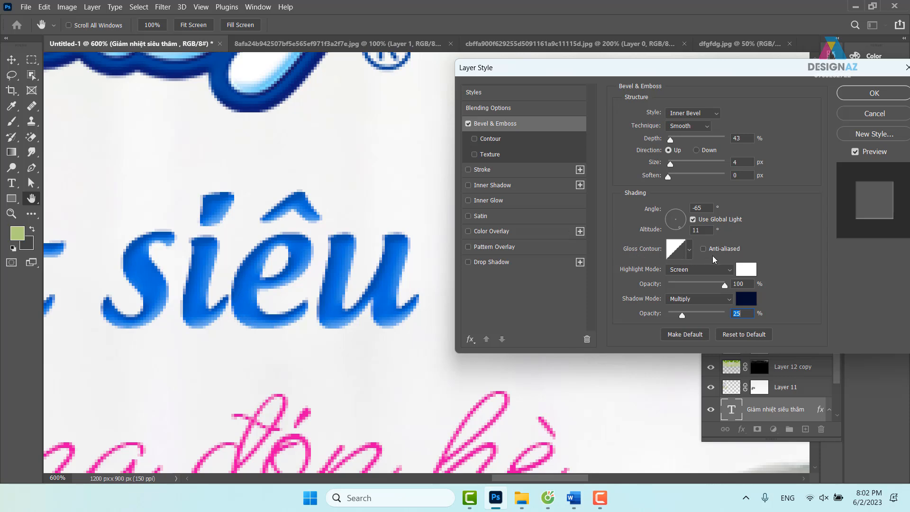
Step: Try several gloss contour presets on the headline's bevel and restore the linear contour
click(690, 253)
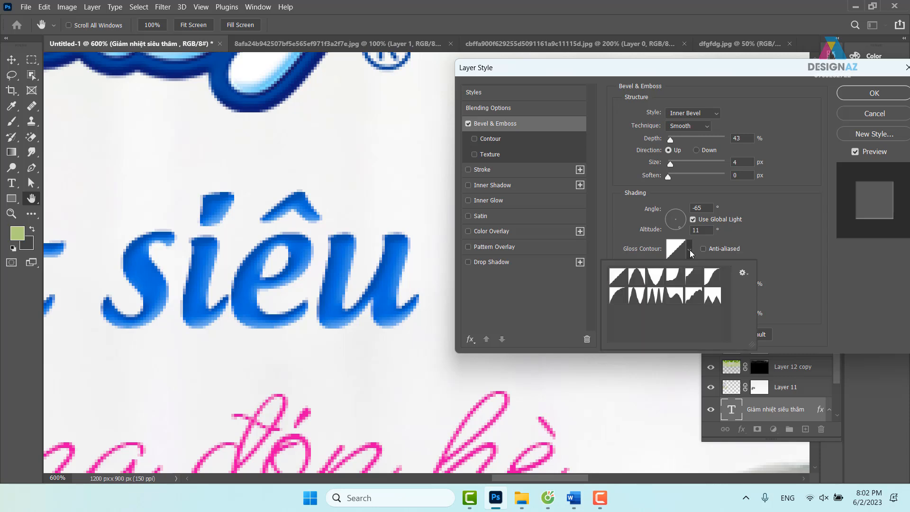
click(638, 280)
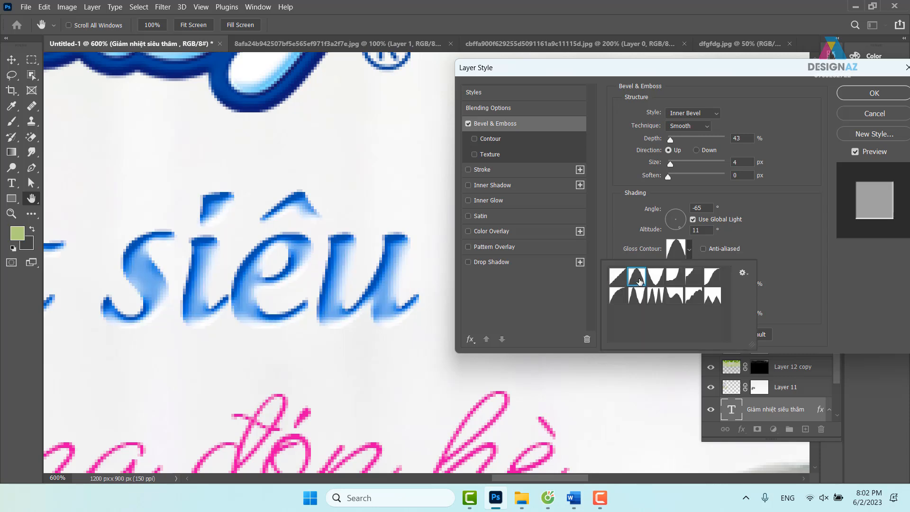
click(657, 282)
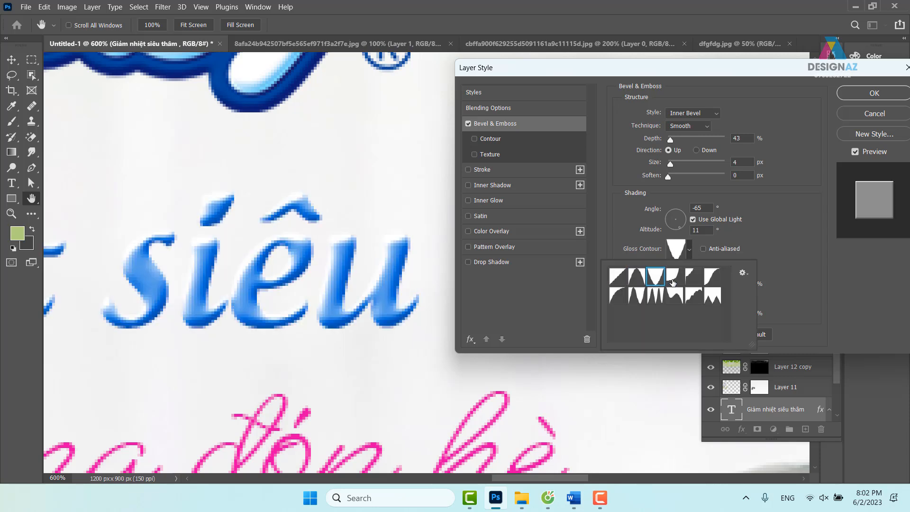
click(691, 280)
click(706, 284)
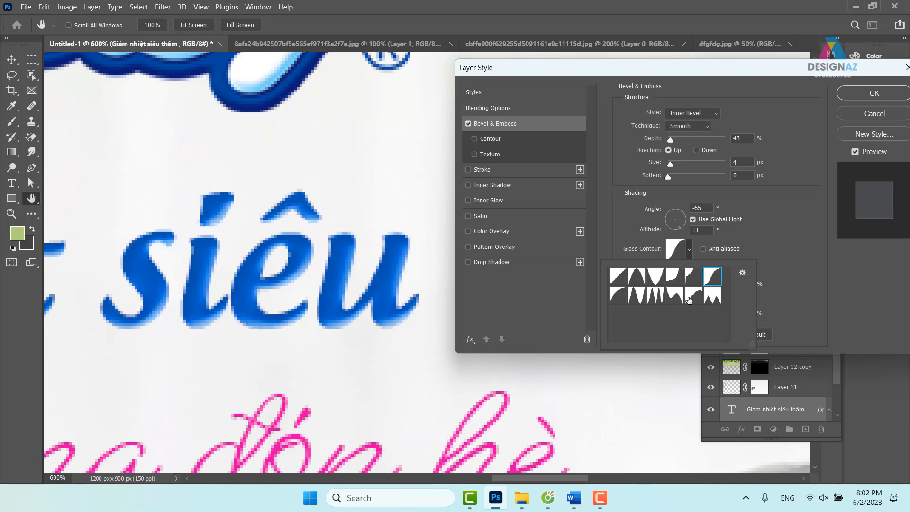
click(654, 300)
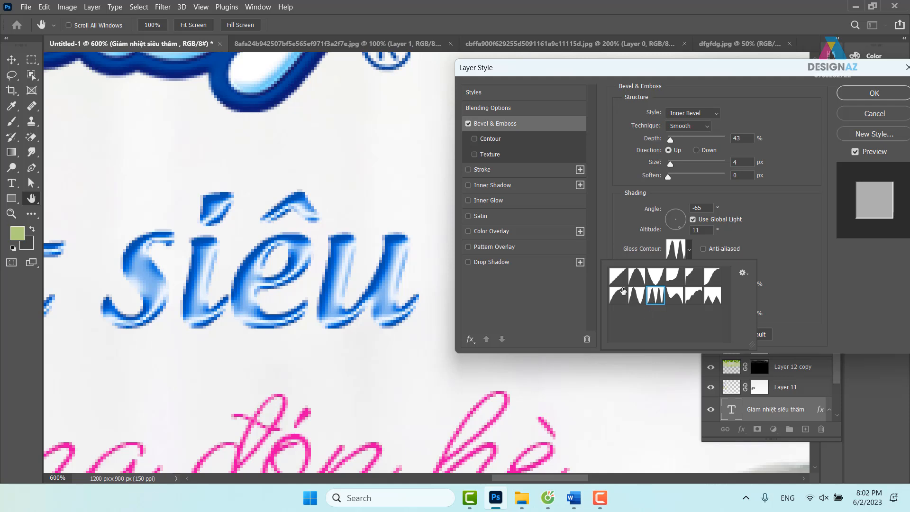
click(618, 277)
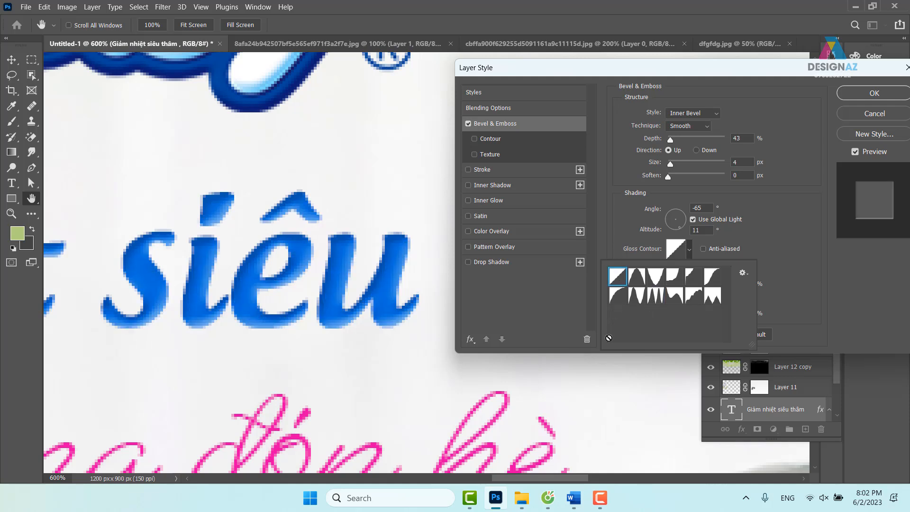
click(802, 280)
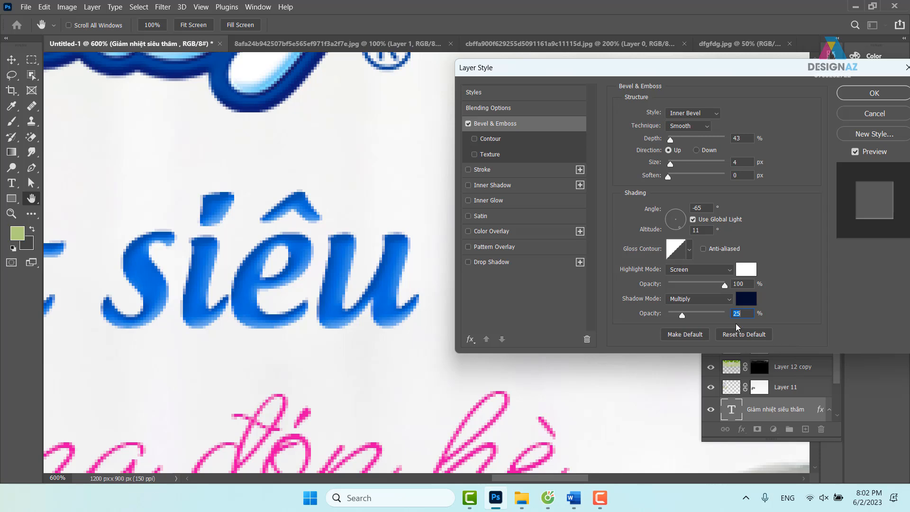
Step: Add a Stroke effect to the headline text and color it cyan #00b6cc
click(511, 169)
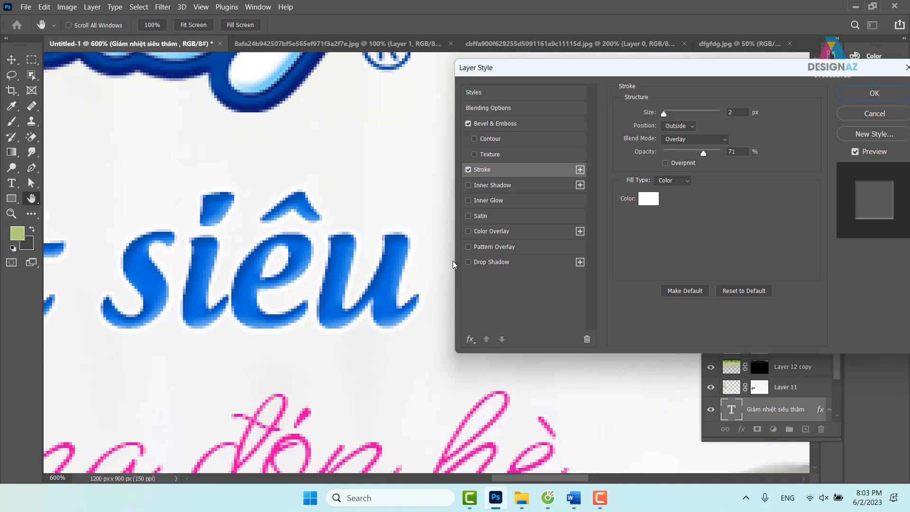
click(647, 199)
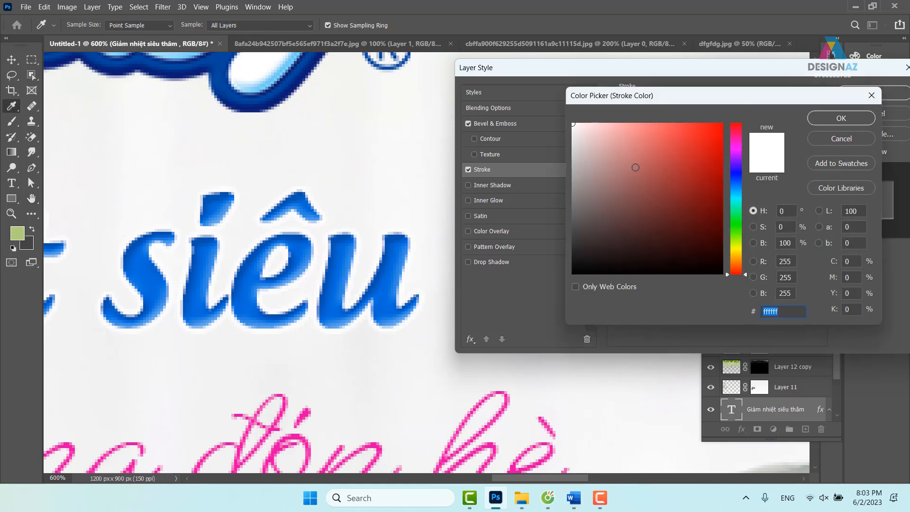
click(733, 196)
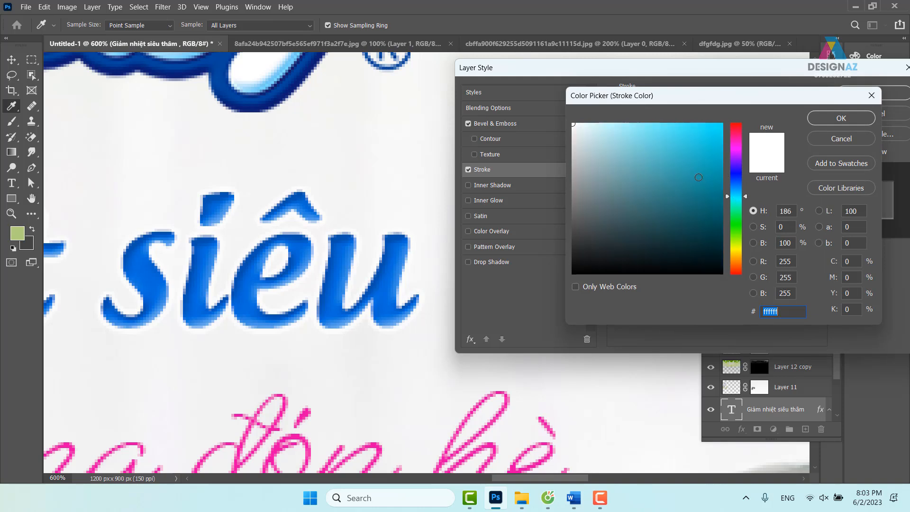
click(722, 151)
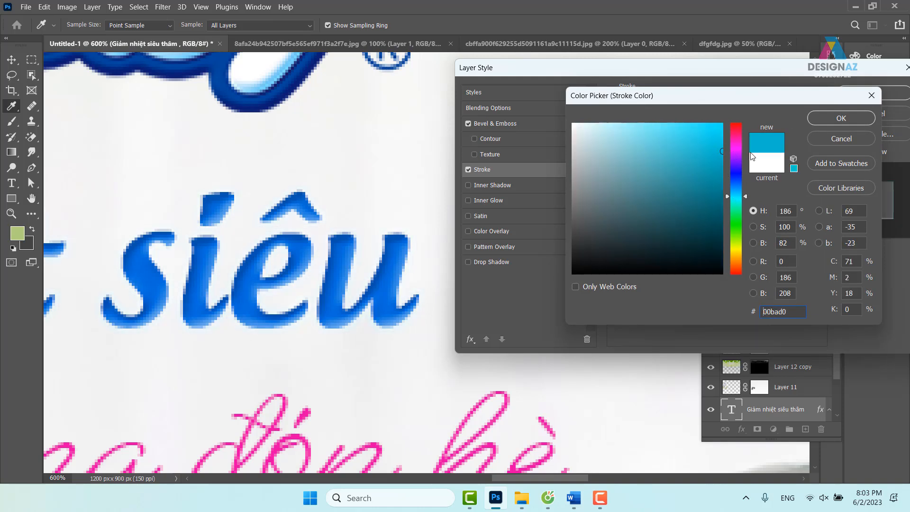
click(721, 153)
click(821, 123)
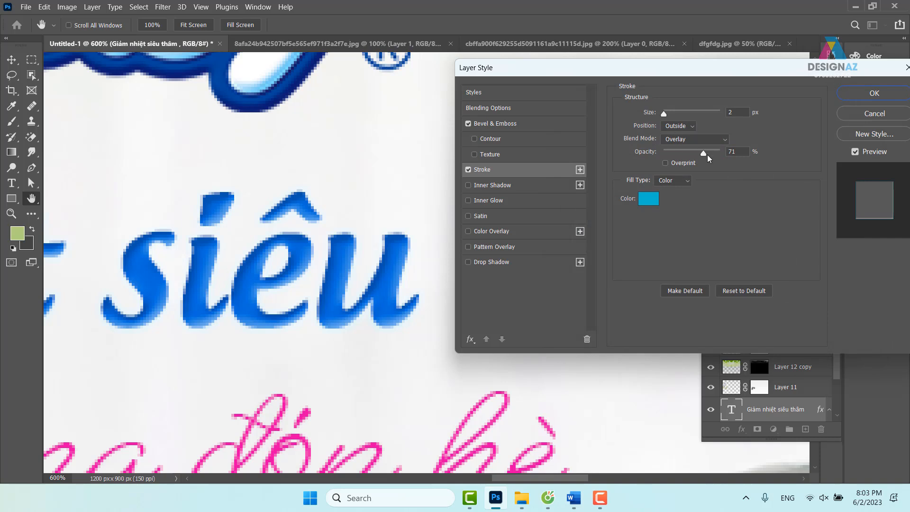
Step: Set the headline stroke to 100% opacity and 4 px size, and change its color to a very dark teal
drag(740, 147, 792, 145)
mouse_move(664, 115)
mouse_down()
mouse_move(673, 114)
mouse_move(664, 114)
mouse_up()
click(649, 198)
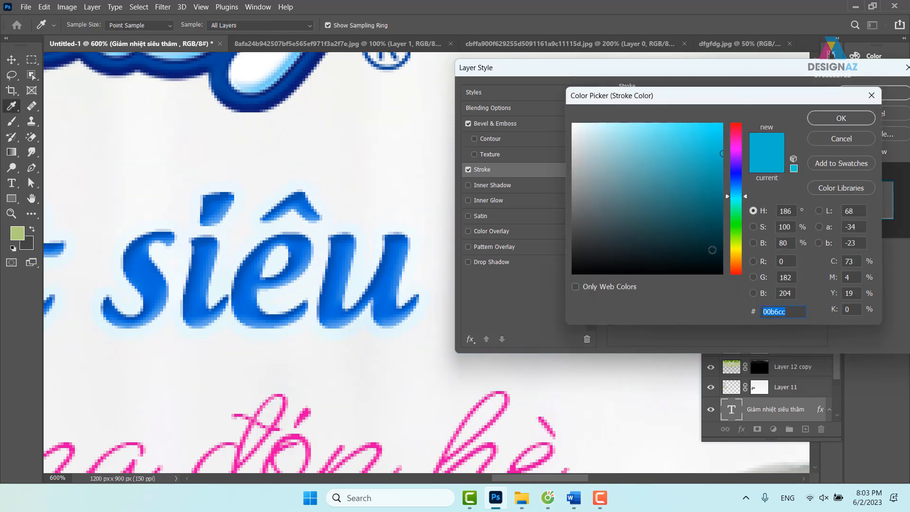
click(724, 253)
click(841, 118)
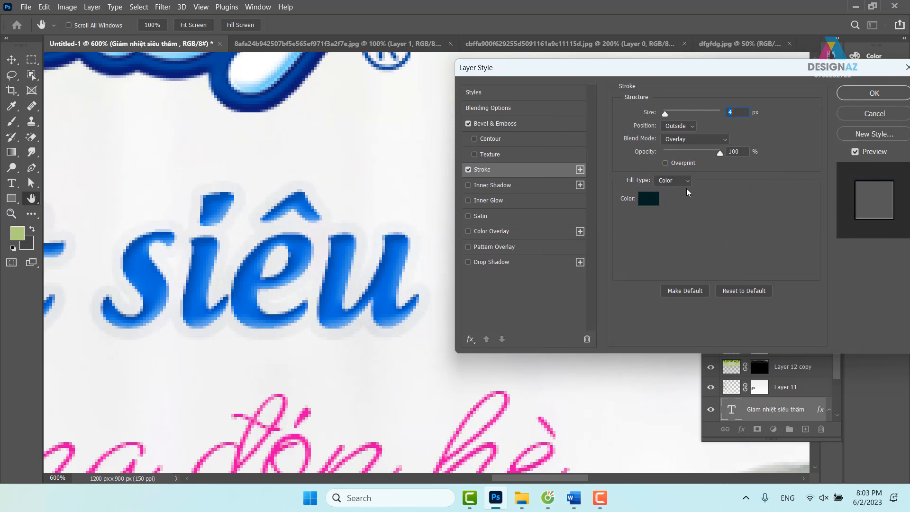
Step: Set the headline stroke's blend mode to Normal and its size to 3 px
click(698, 137)
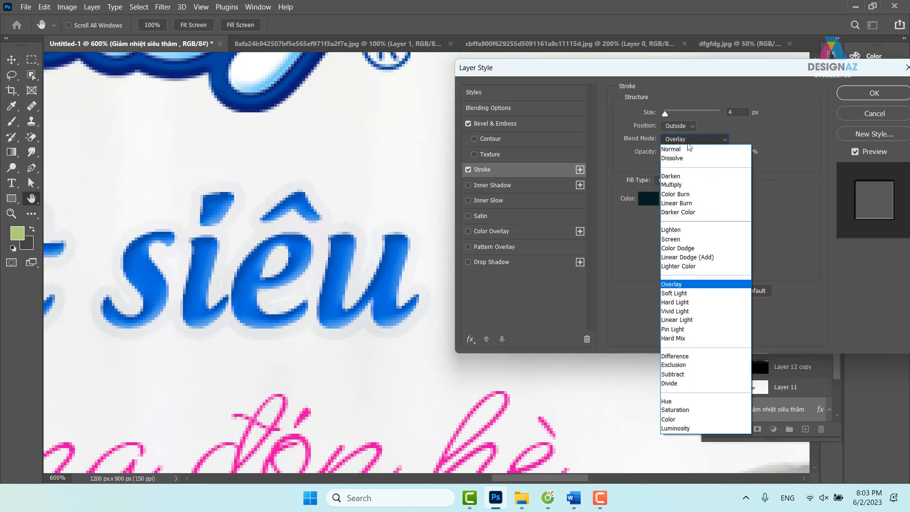
click(684, 147)
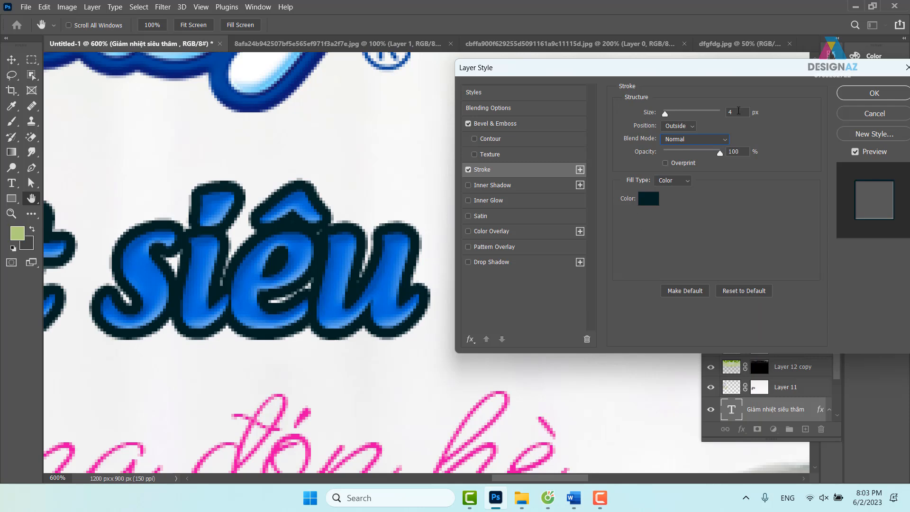
mouse_move(667, 115)
mouse_down()
mouse_move(682, 112)
mouse_move(664, 109)
mouse_up()
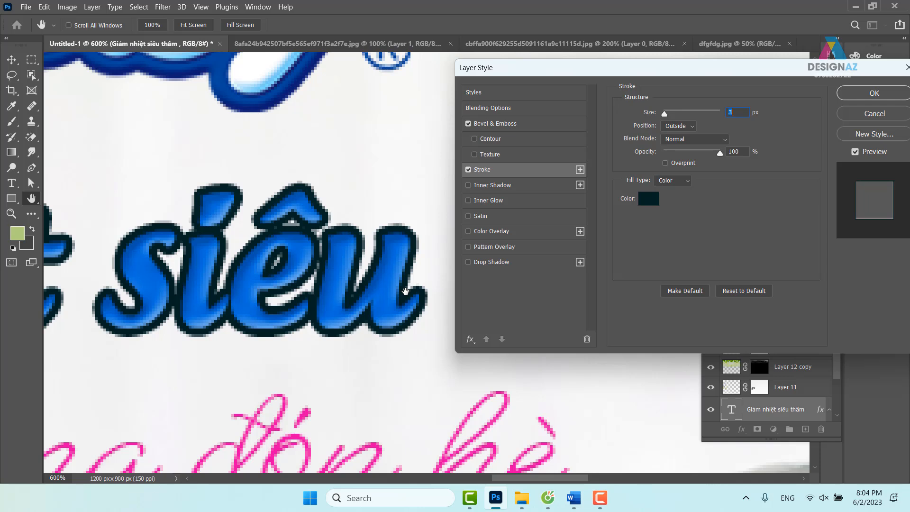
Step: Change the headline stroke's color to white
click(648, 198)
click(585, 141)
drag(585, 141, 572, 124)
click(840, 118)
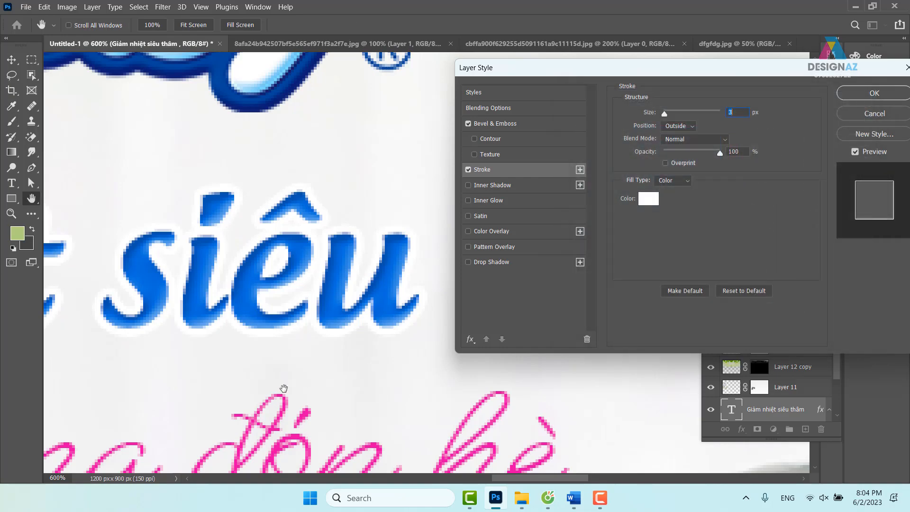
Step: Examine the outlined headline against the rest of the banner and at close range
key(ctrl+minus)
key(ctrl+minus)
key(ctrl+minus)
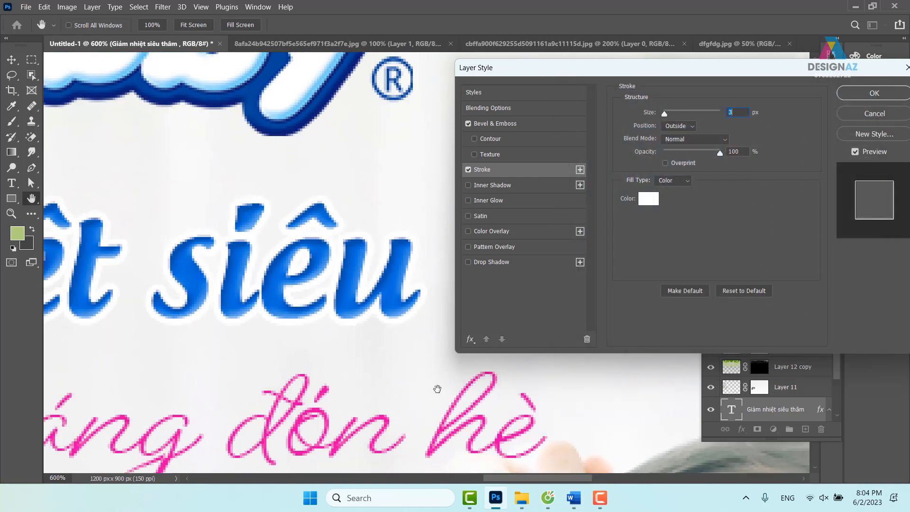
key(ctrl+minus)
key(ctrl+minus)
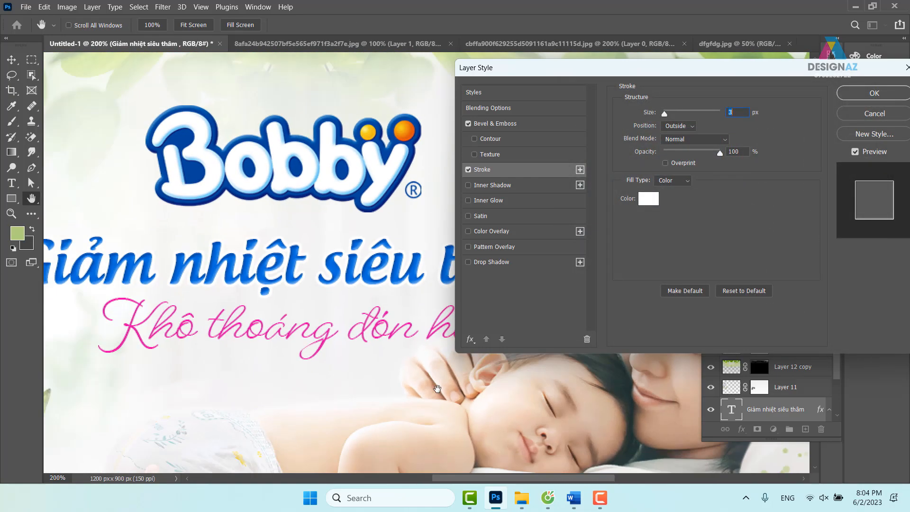
key(ctrl+plus)
key(ctrl+plus)
key(ctrl+plus)
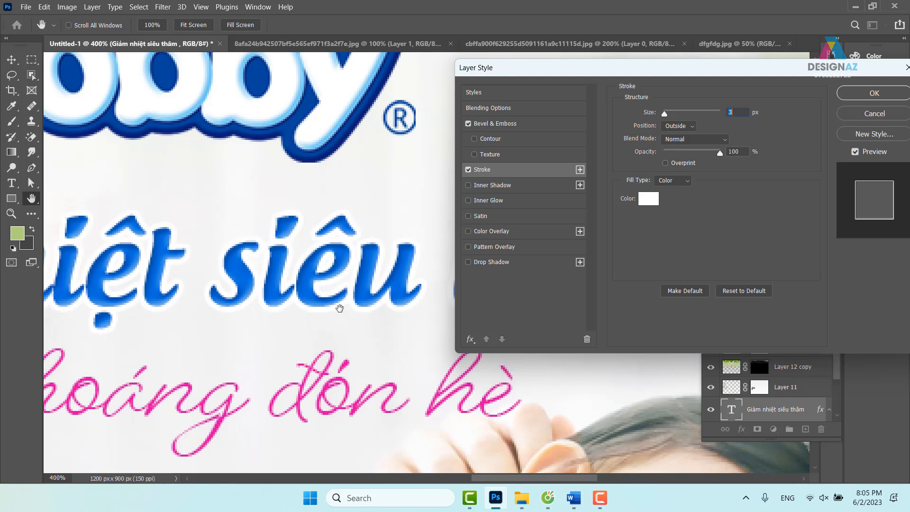
Step: Add a Drop Shadow effect to the headline with Normal blend mode and 100% opacity
click(533, 262)
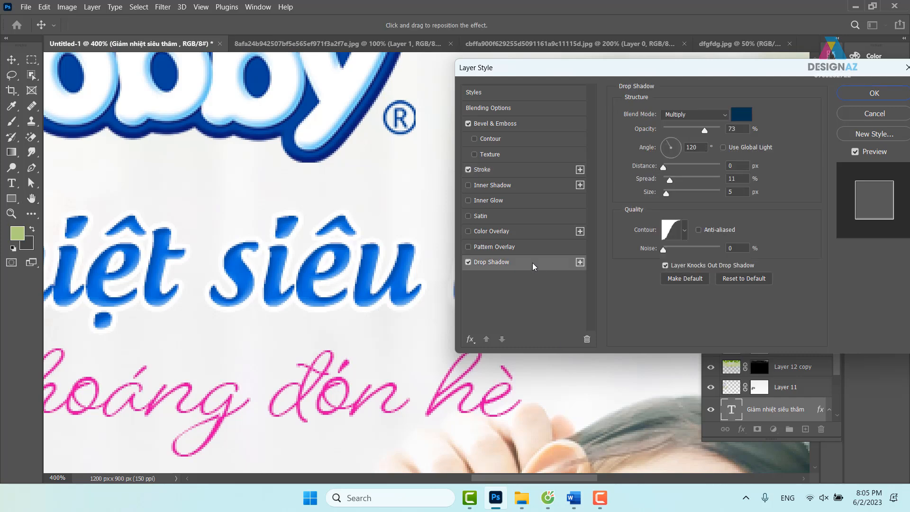
click(710, 114)
click(699, 126)
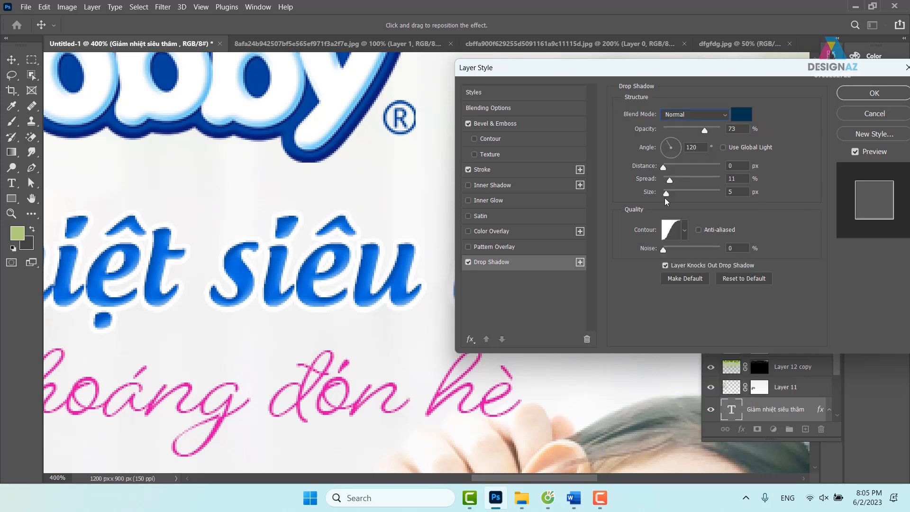
click(664, 265)
click(728, 129)
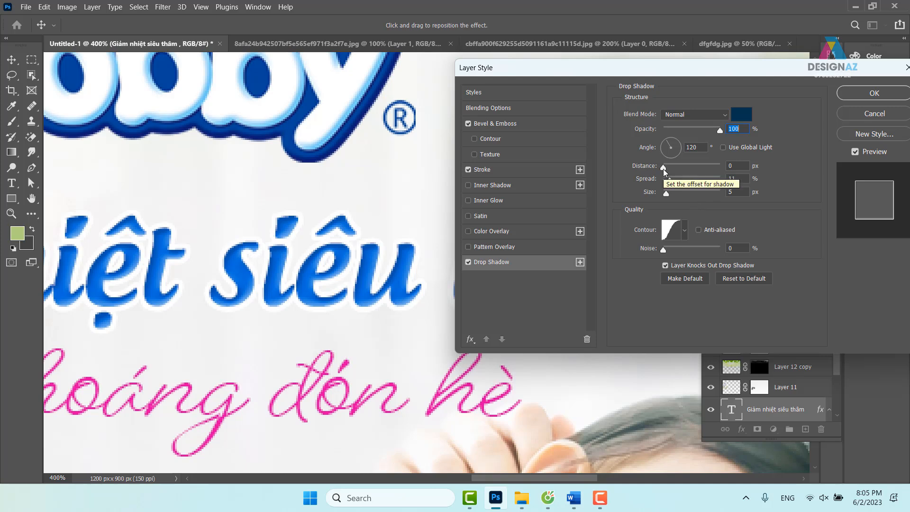
Step: Try drop shadow distances of 17, 4 and 8 px on the headline, and set the distance to 5 px
mouse_move(664, 169)
mouse_down()
mouse_move(698, 168)
mouse_move(673, 168)
mouse_up()
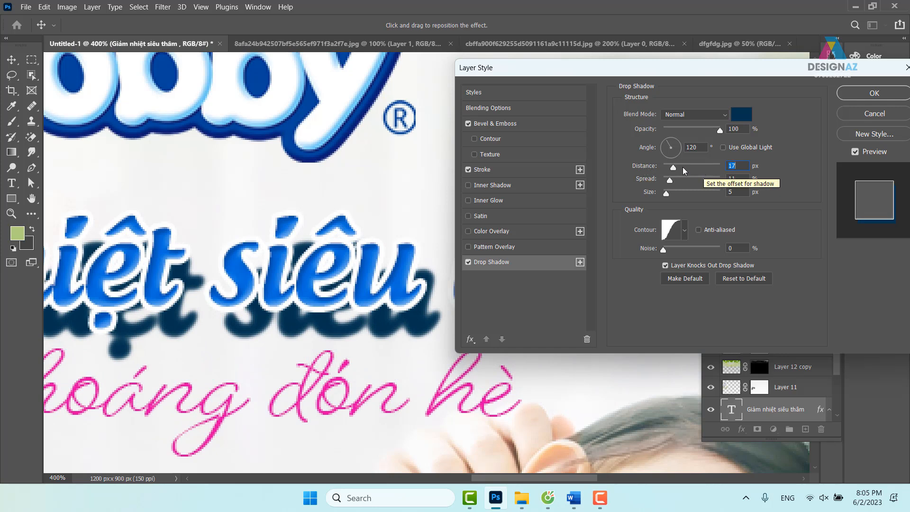
drag(675, 168, 665, 167)
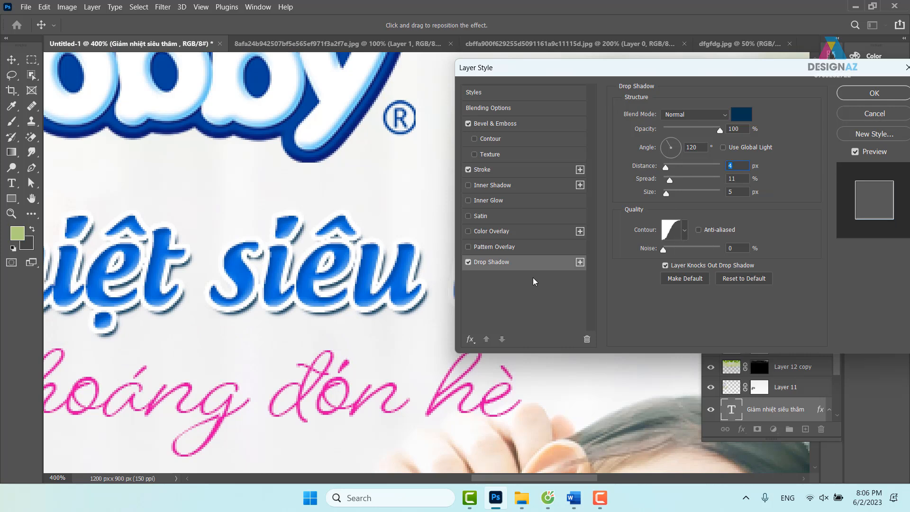
drag(666, 166, 668, 168)
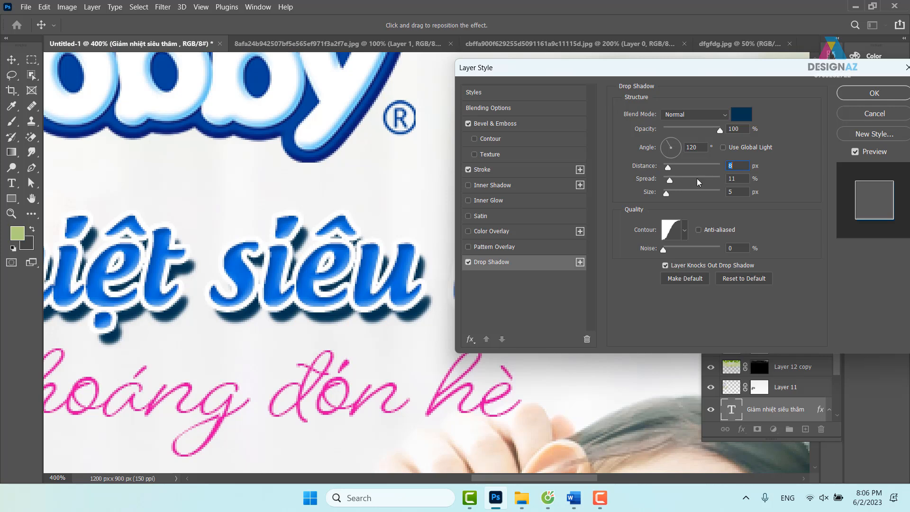
mouse_move(670, 168)
mouse_down()
mouse_move(681, 167)
mouse_move(667, 167)
mouse_up()
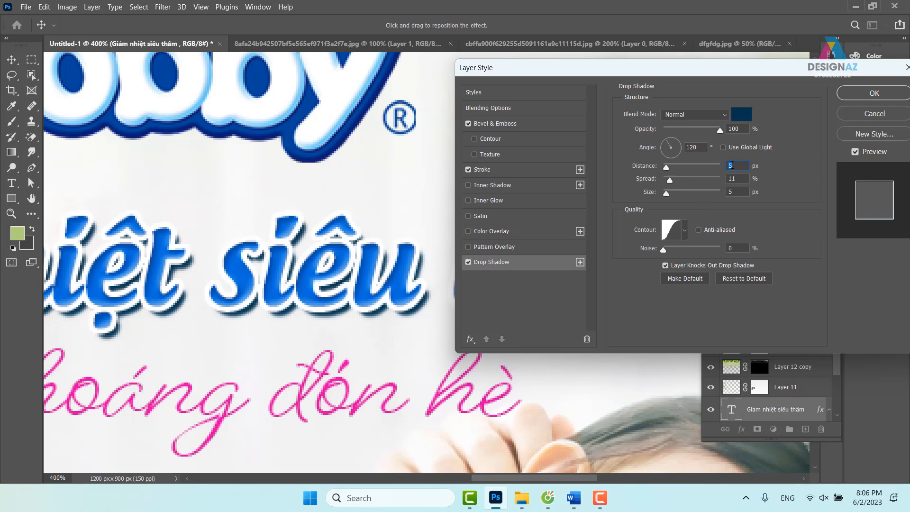
Step: Try a drop shadow angle of 41° on the headline, and set the angle to 117°
click(704, 148)
key(Up)
key(Up)
key(Up)
drag(663, 150, 680, 144)
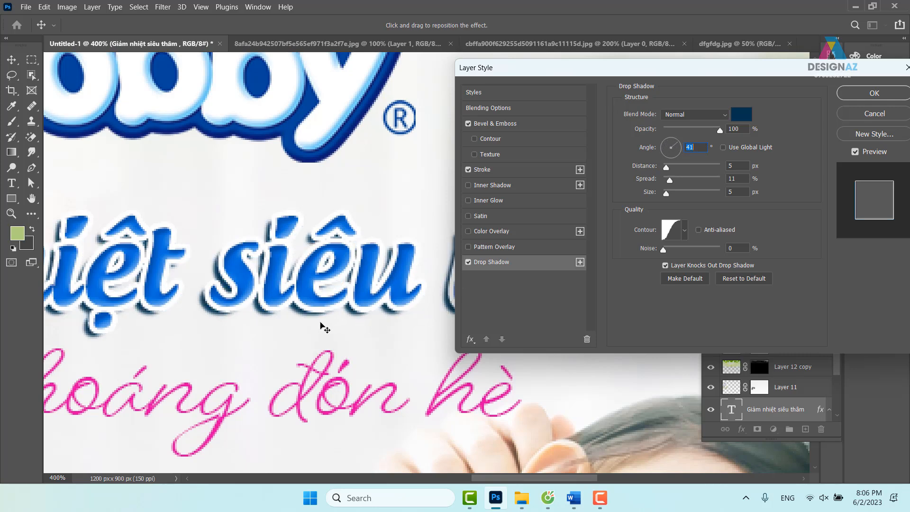
click(671, 144)
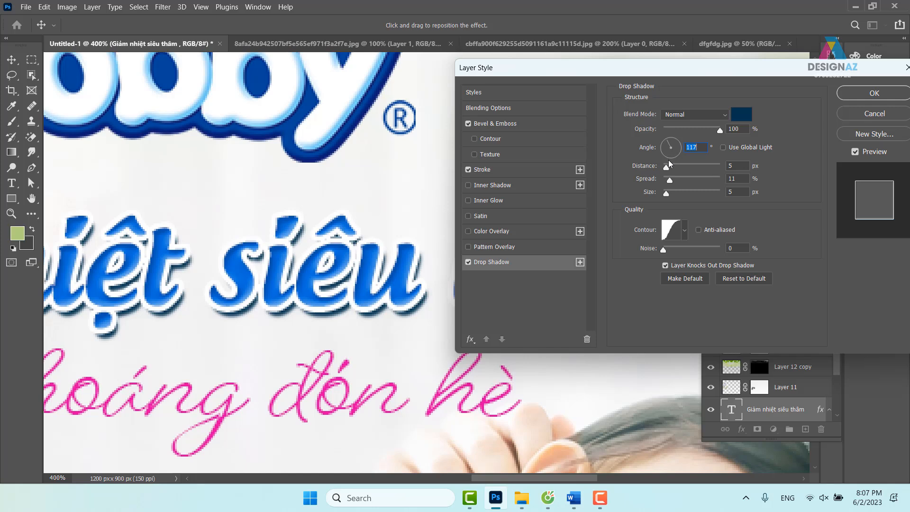
Step: Set the headline drop shadow's size to 10 px and its opacity to 34%, and check it against the banner
mouse_move(666, 165)
mouse_down()
mouse_move(677, 165)
mouse_move(668, 166)
mouse_up()
drag(667, 192, 660, 189)
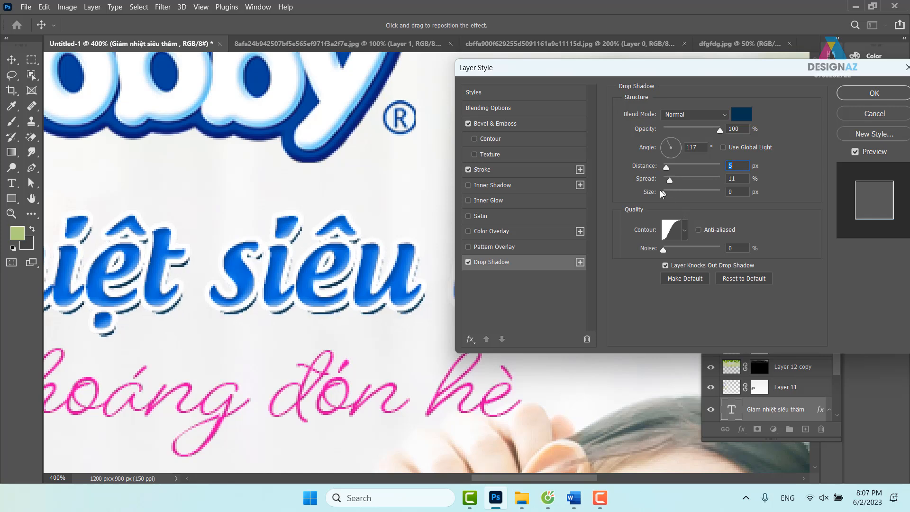
drag(665, 189, 669, 186)
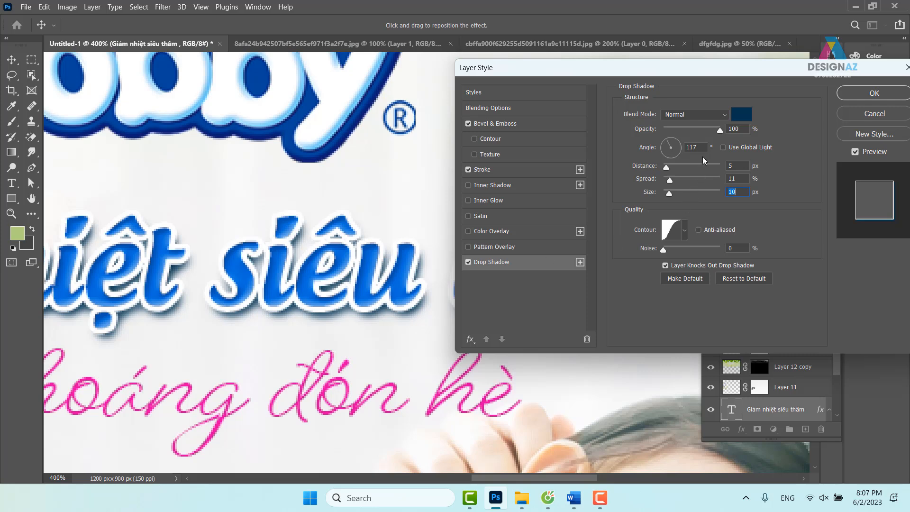
drag(718, 127, 683, 132)
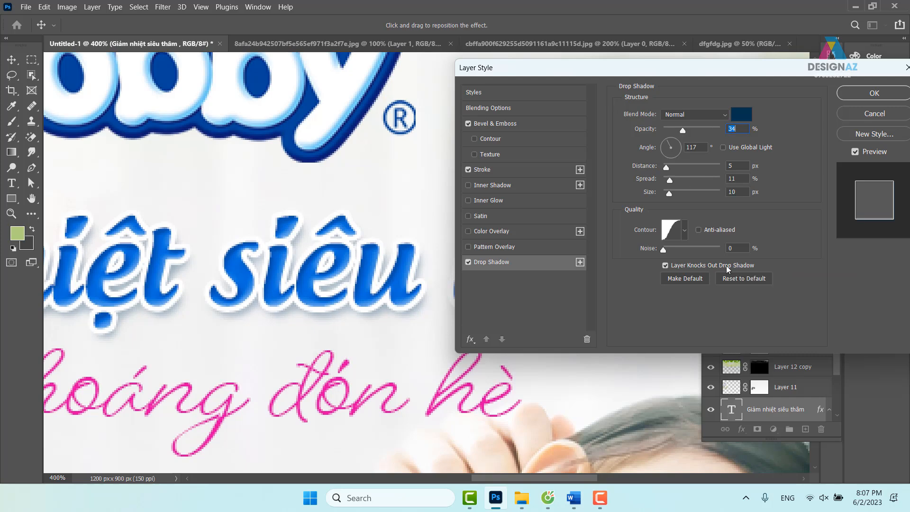
key(ctrl+minus)
key(ctrl+minus)
key(ctrl+minus)
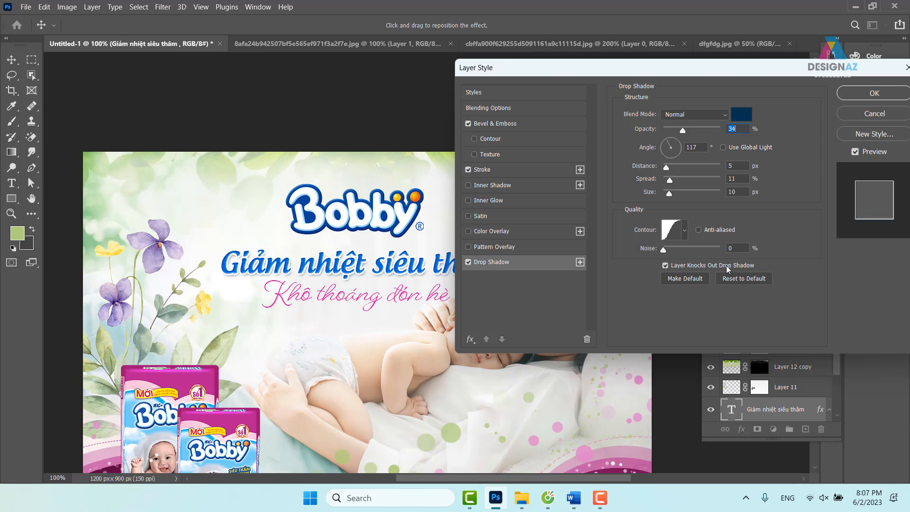
key(ctrl+plus)
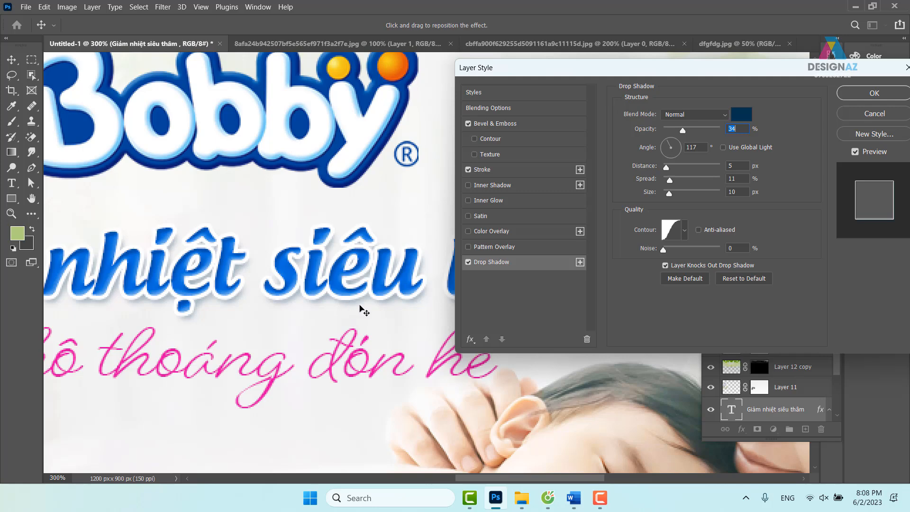
Step: Try several contour presets on the headline's drop shadow, and set the contour to the straight diagonal Linear preset
click(685, 232)
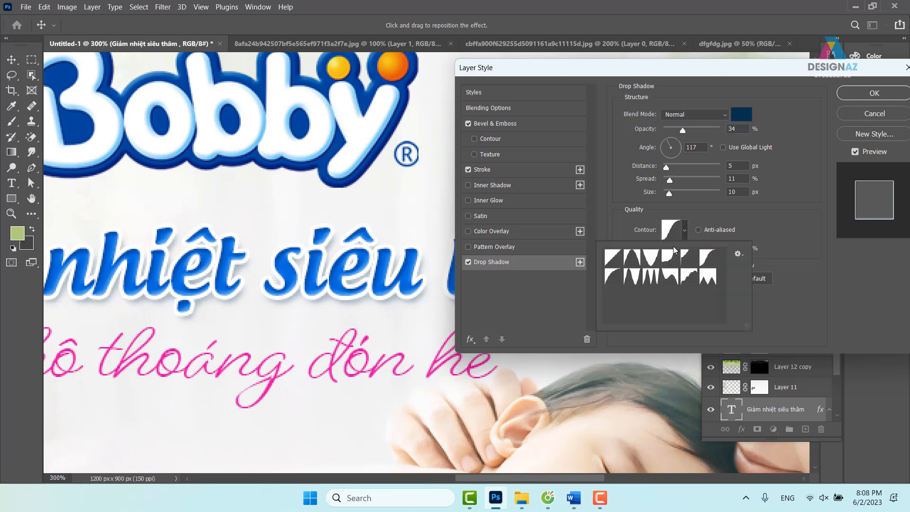
click(633, 283)
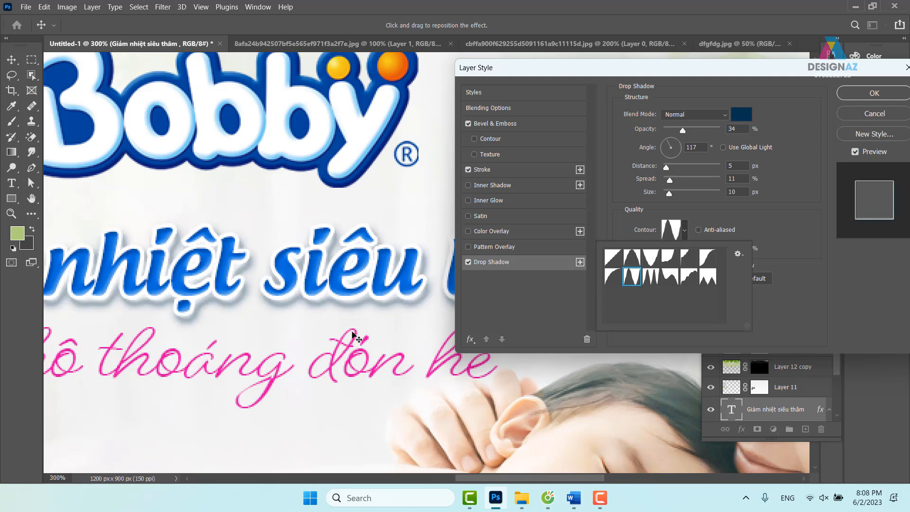
click(653, 281)
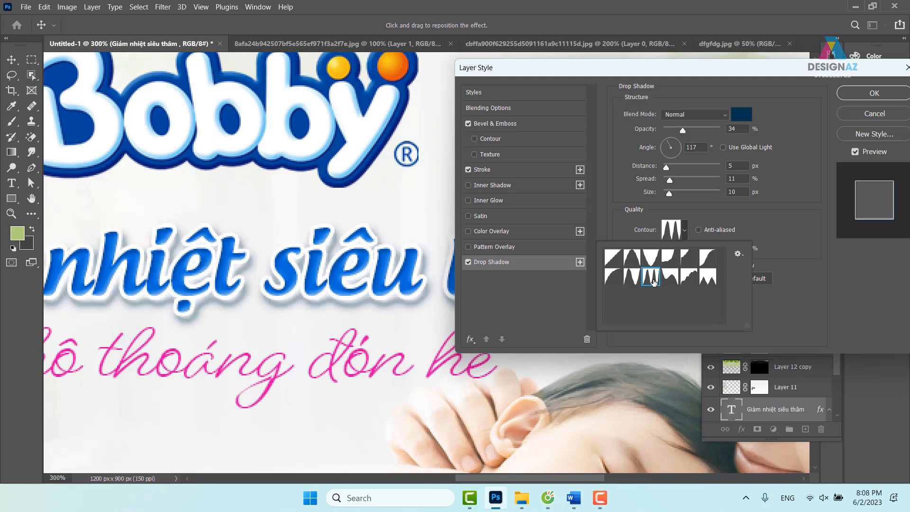
click(673, 281)
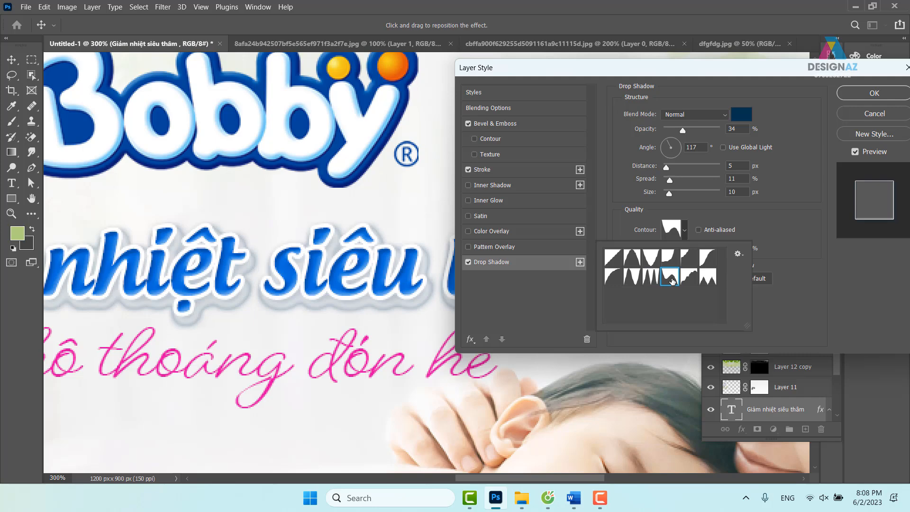
click(708, 279)
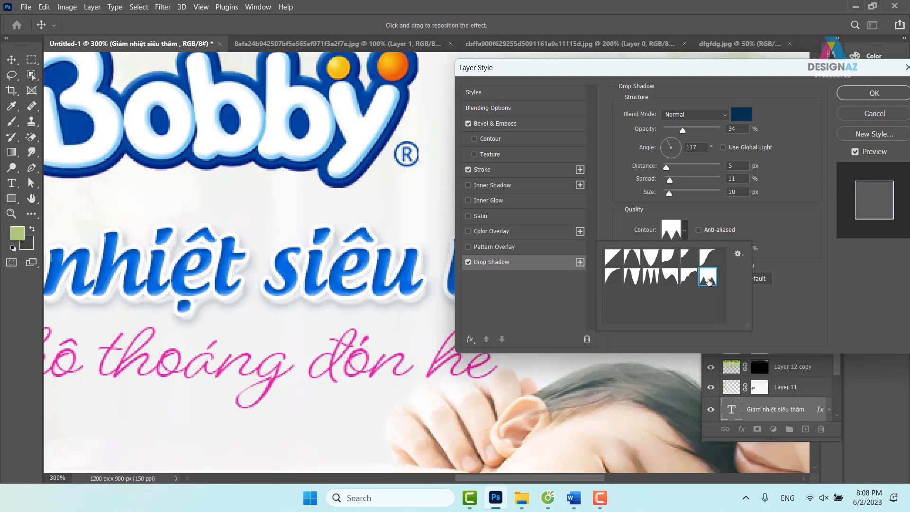
click(710, 262)
click(690, 260)
click(671, 260)
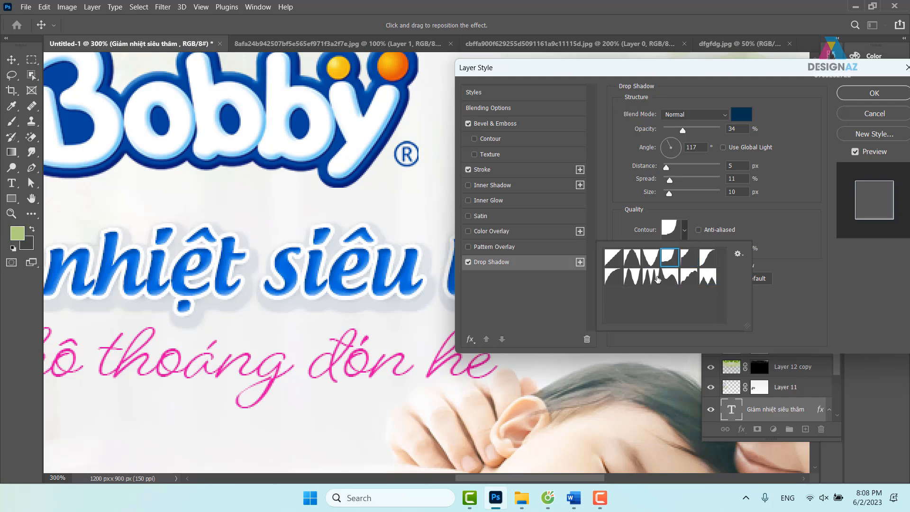
click(632, 276)
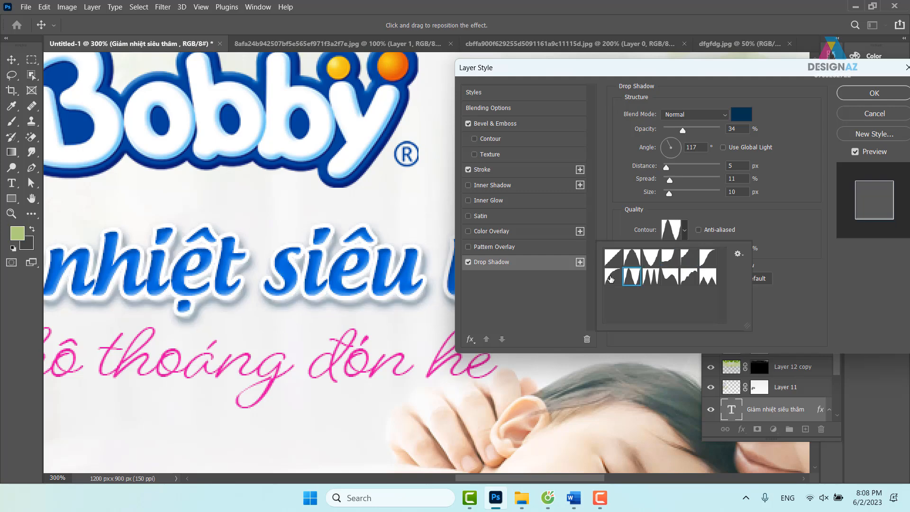
click(612, 257)
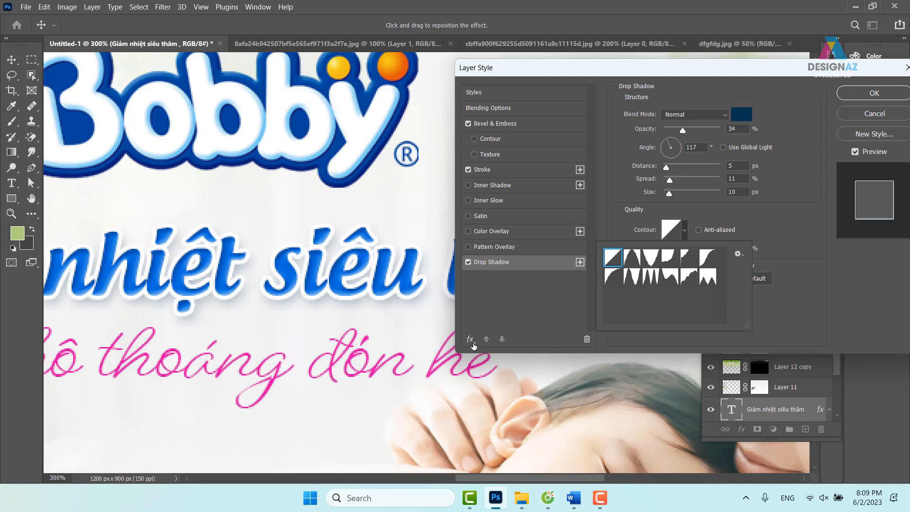
Step: Add a Gradient Overlay effect to the headline and set the gradient's starting color stop to dark blue
click(472, 344)
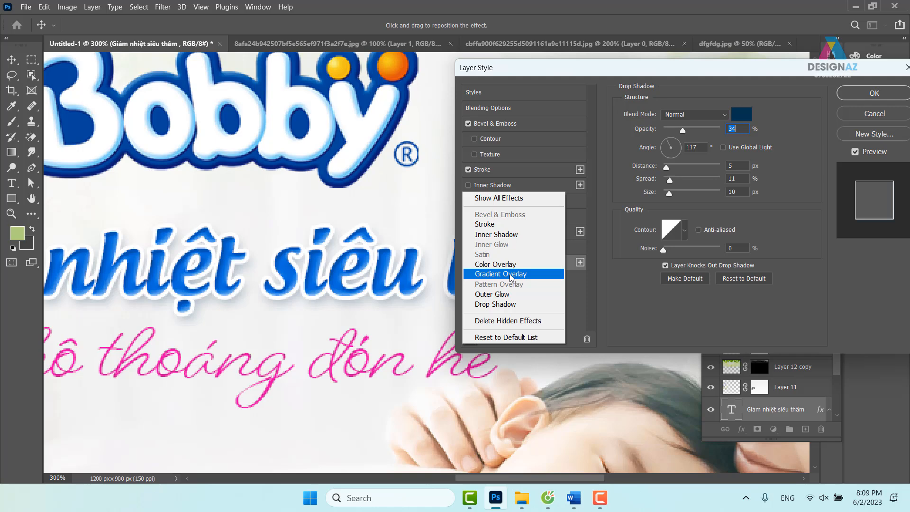
click(501, 274)
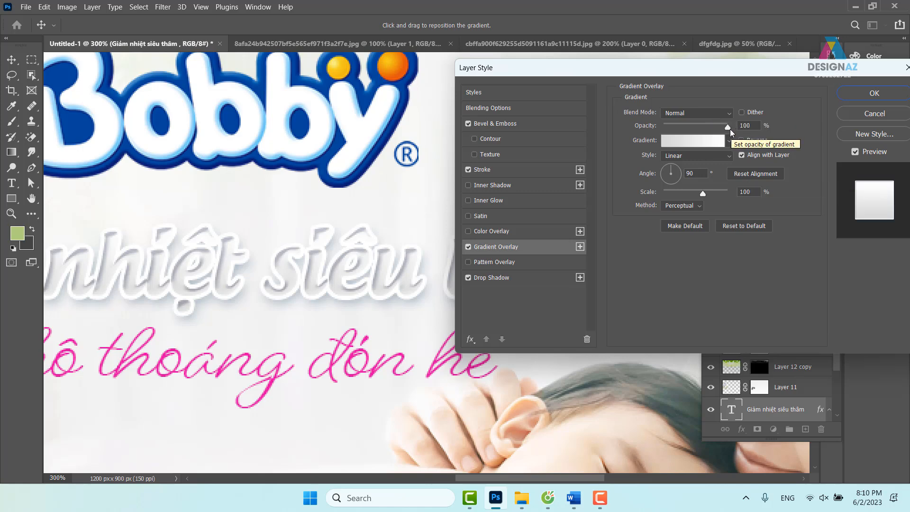
click(695, 141)
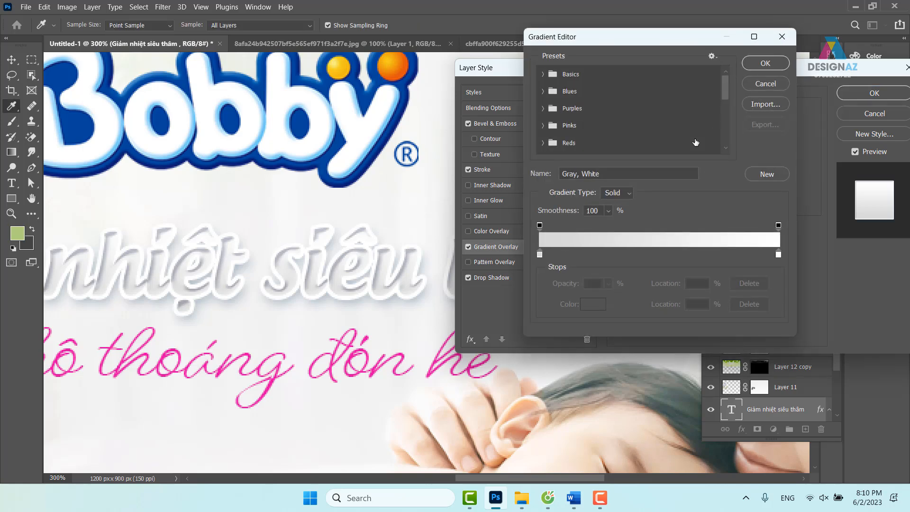
click(539, 254)
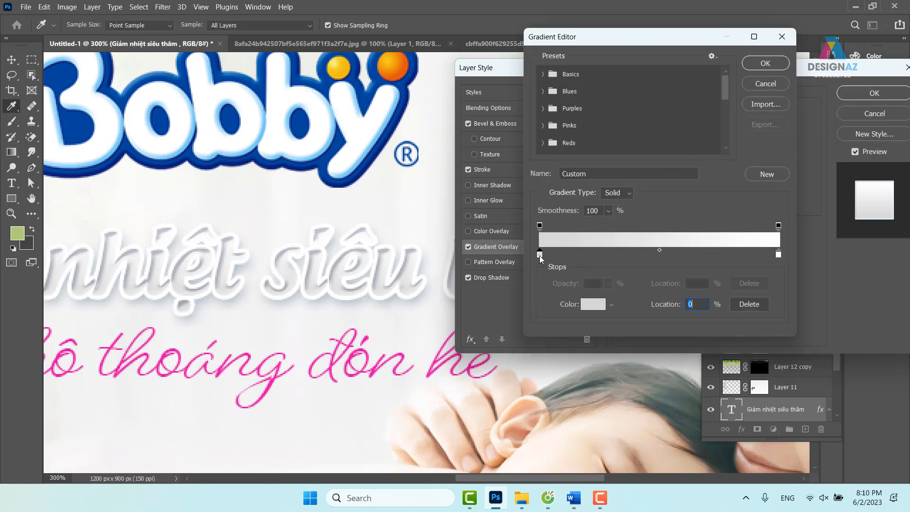
click(597, 307)
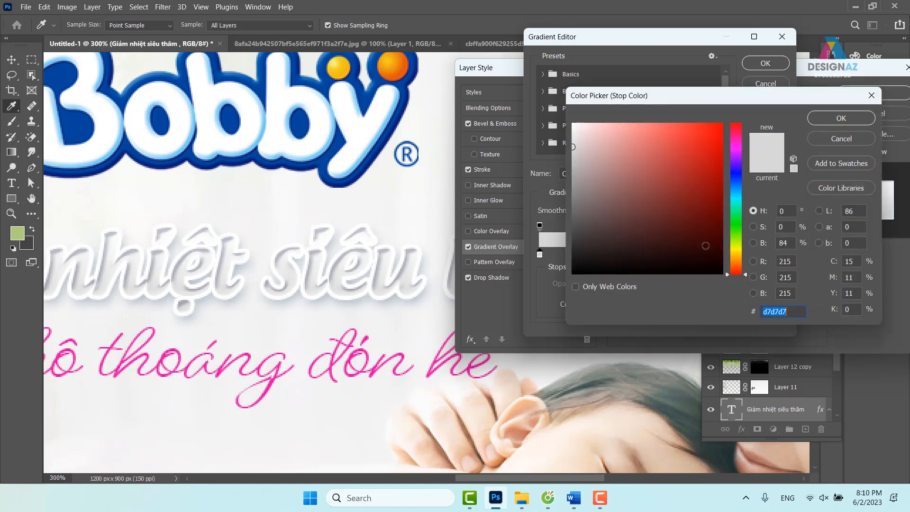
click(735, 191)
text(004b7a)
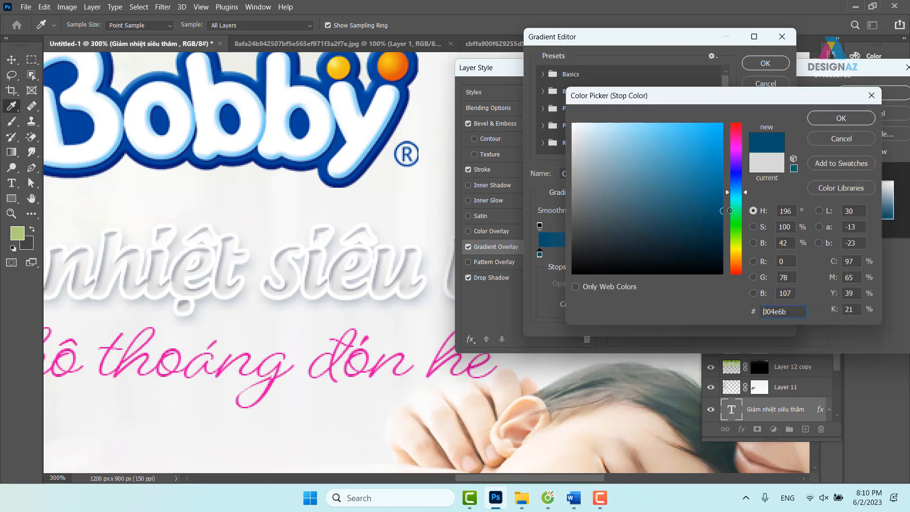
drag(706, 193, 724, 188)
click(854, 117)
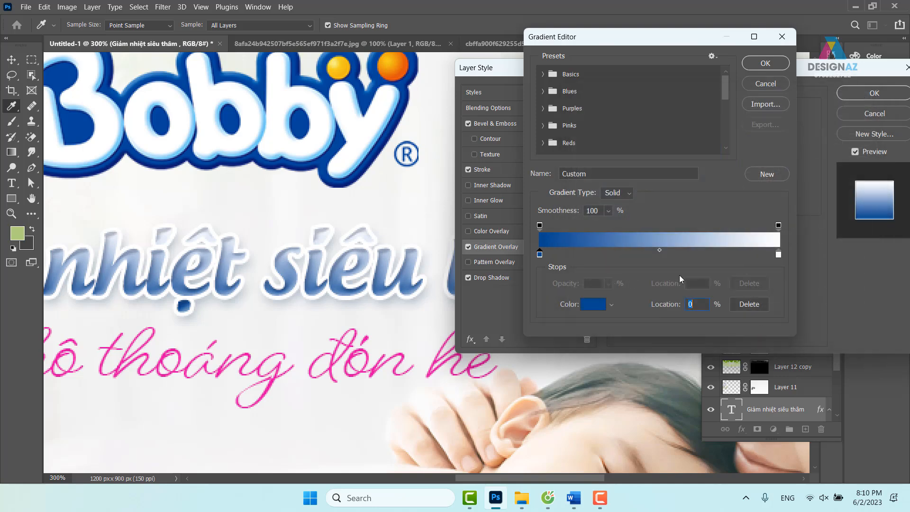
Step: Set the gradient's end color stop to bright blue 00a7ec
click(779, 255)
click(593, 304)
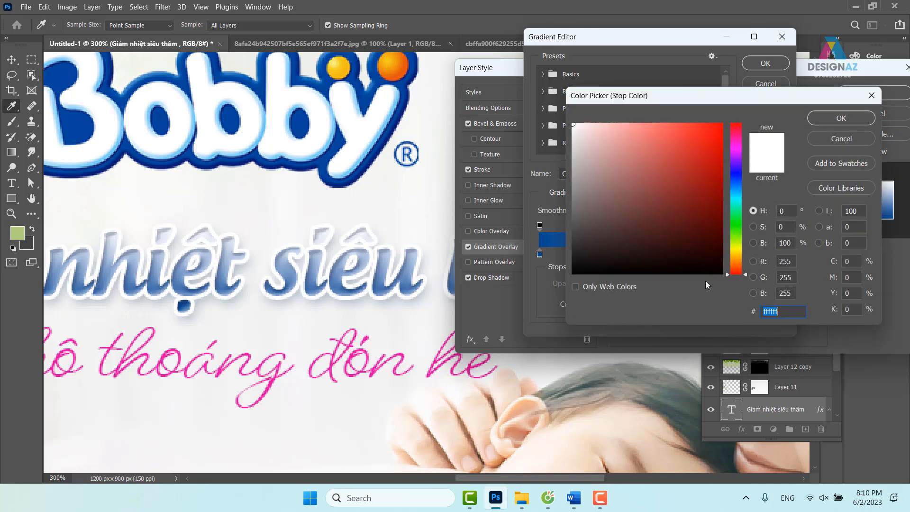
click(735, 195)
click(722, 142)
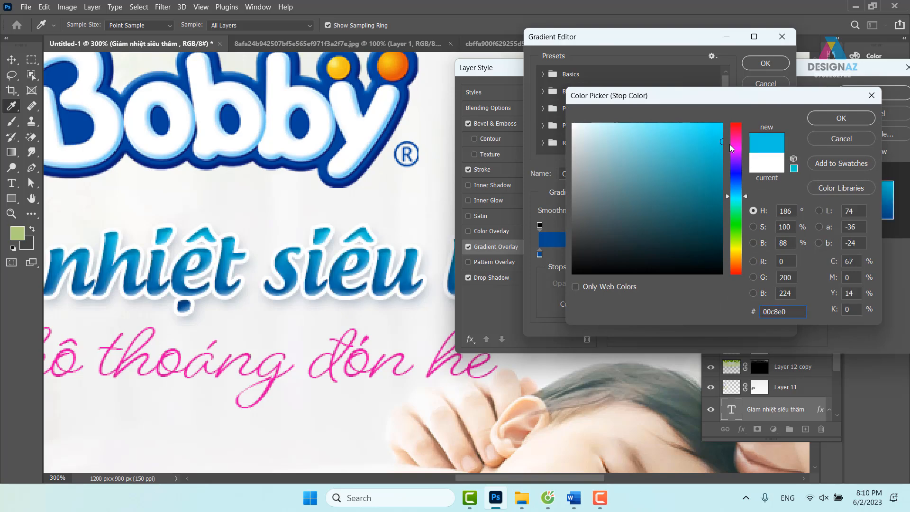
click(738, 191)
drag(722, 142, 722, 134)
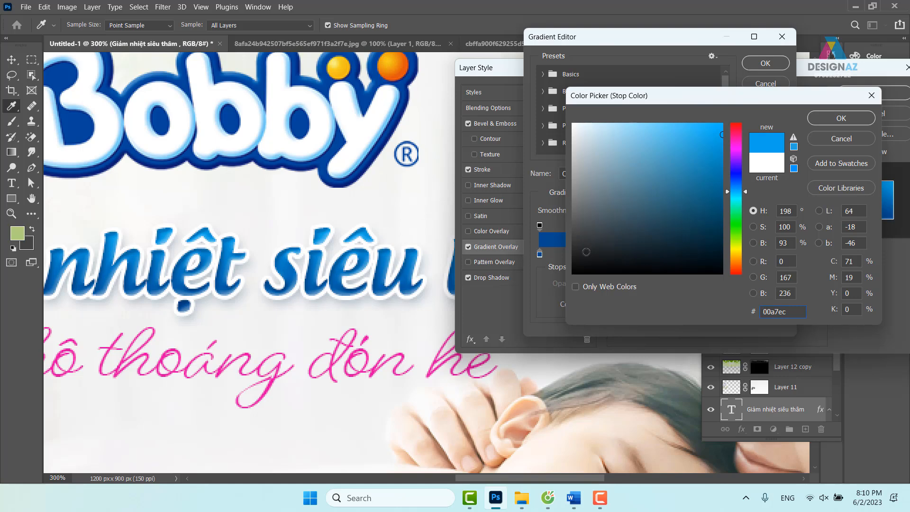
click(857, 123)
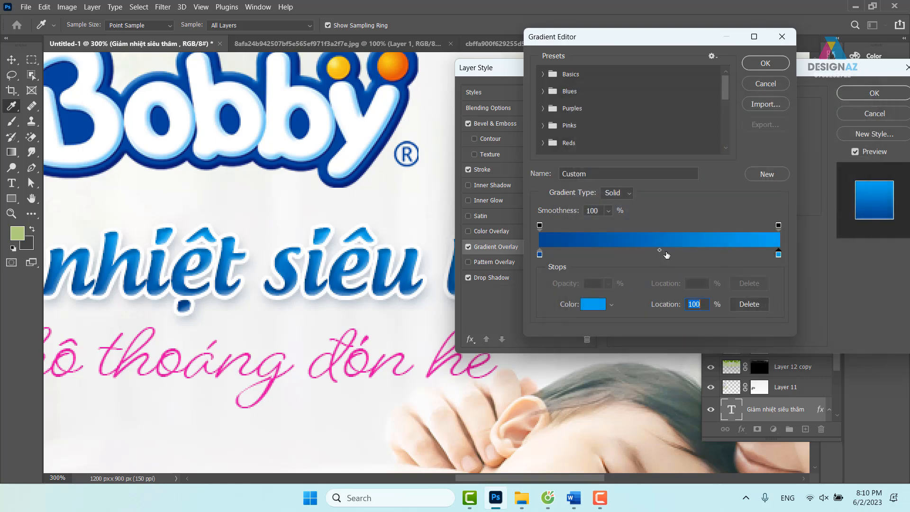
Step: Move the dark blue gradient stop to 48% and add a matching bright blue stop at 0%
drag(540, 255, 655, 256)
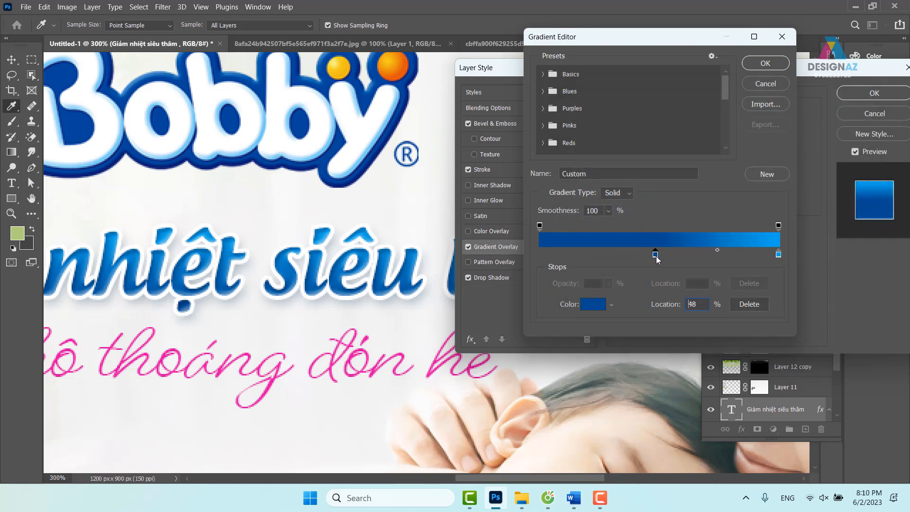
click(778, 254)
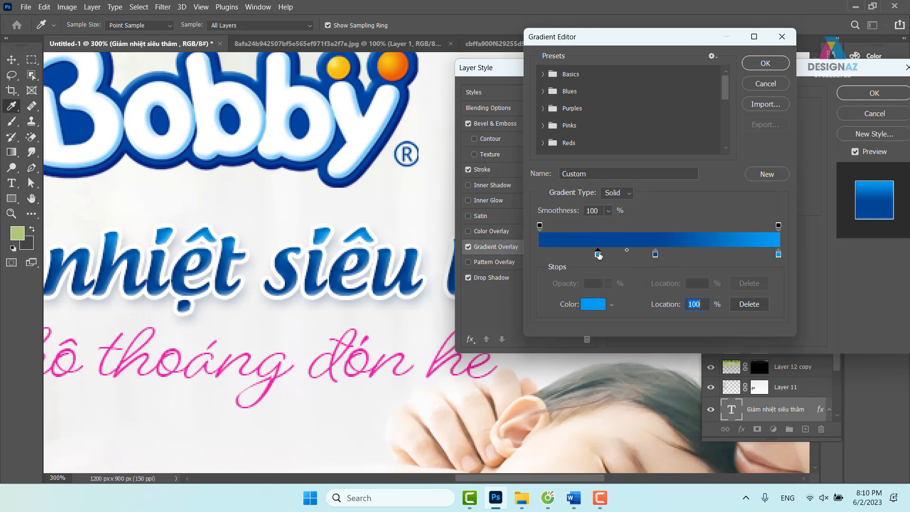
drag(598, 256, 507, 248)
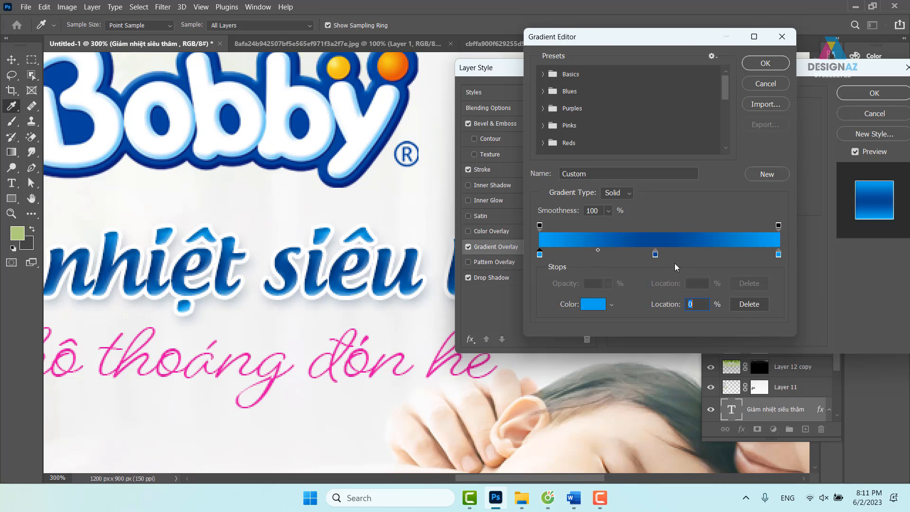
Step: Recolor the gradient's middle stop to a lighter medium blue
click(655, 256)
click(600, 306)
text(0059b5)
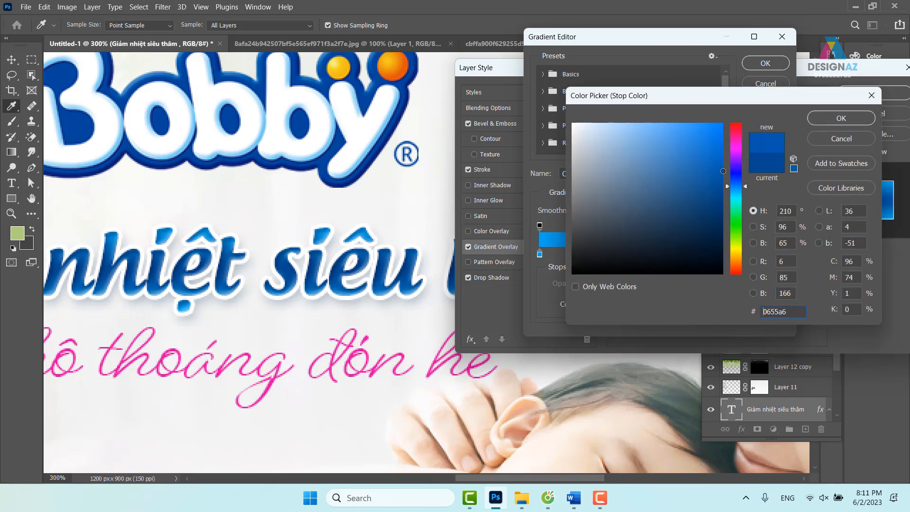
click(856, 119)
Step: Move the gradient's middle stop to 47% and the midpoint before it to 71%, and apply the gradient
drag(717, 250, 652, 255)
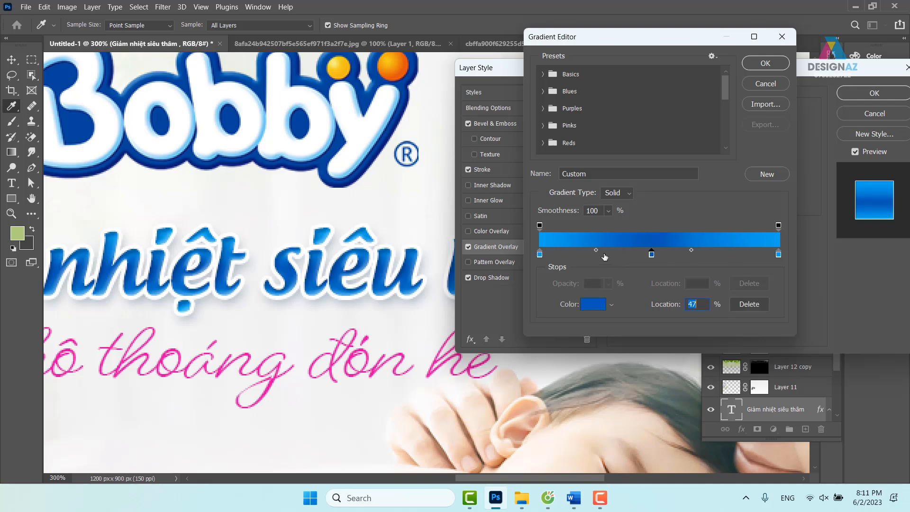
drag(596, 251, 618, 250)
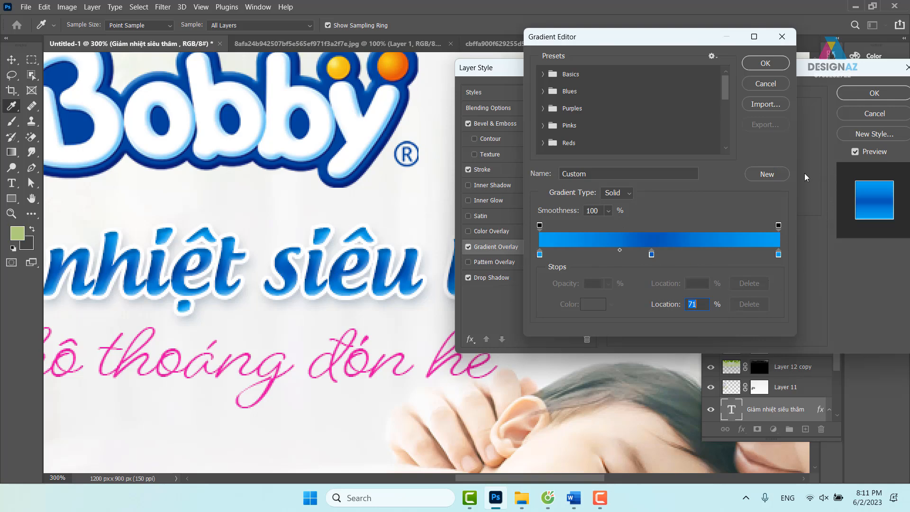
click(765, 63)
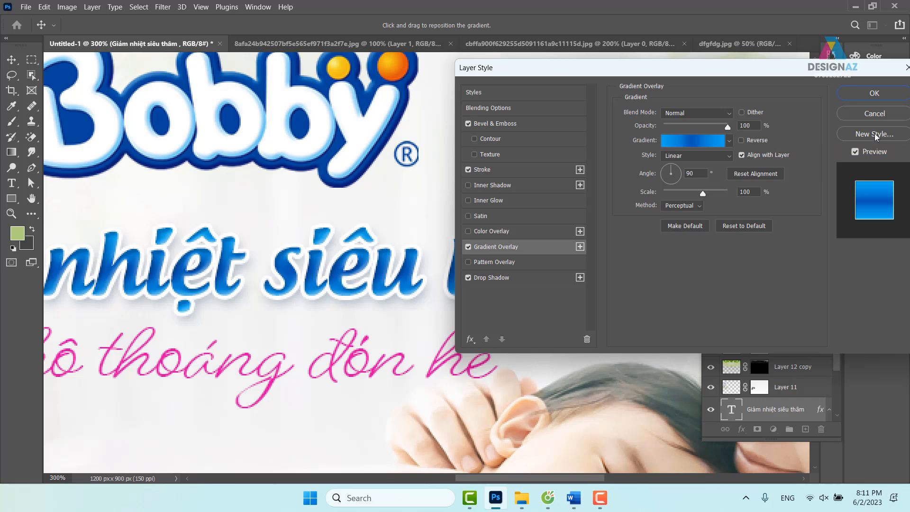
Step: Save the headline's layer effects as a new style in the current library, entering a first name as the style name
click(875, 134)
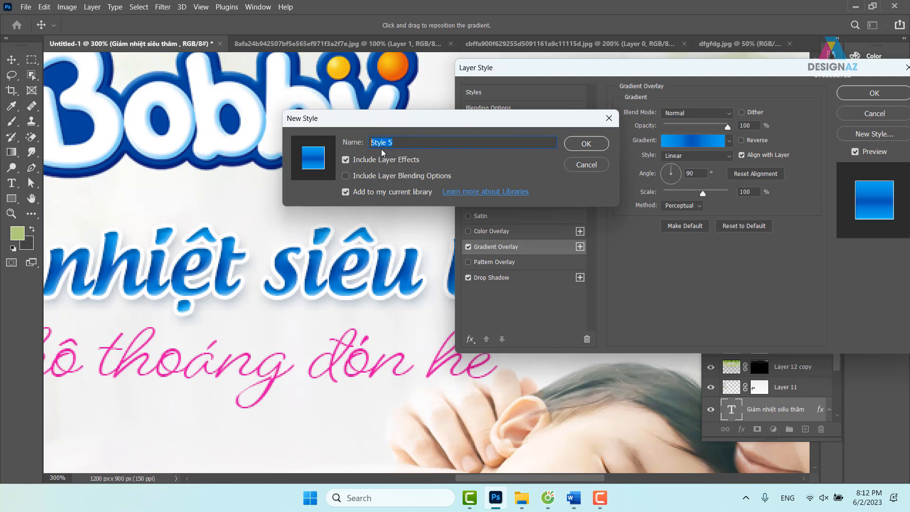
text(khanh)
click(587, 144)
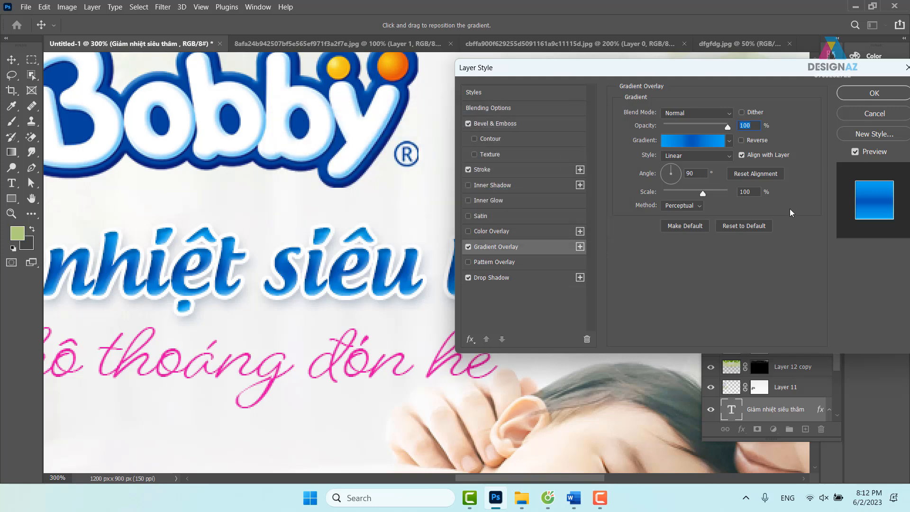
Step: Show the saved styles list with the new blue style and apply the headline's layer effects
click(474, 93)
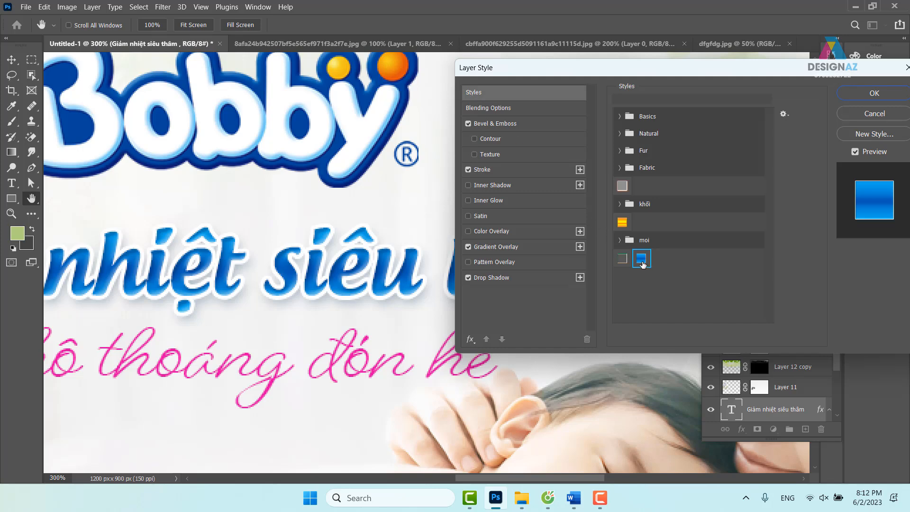
drag(733, 71, 602, 74)
click(743, 95)
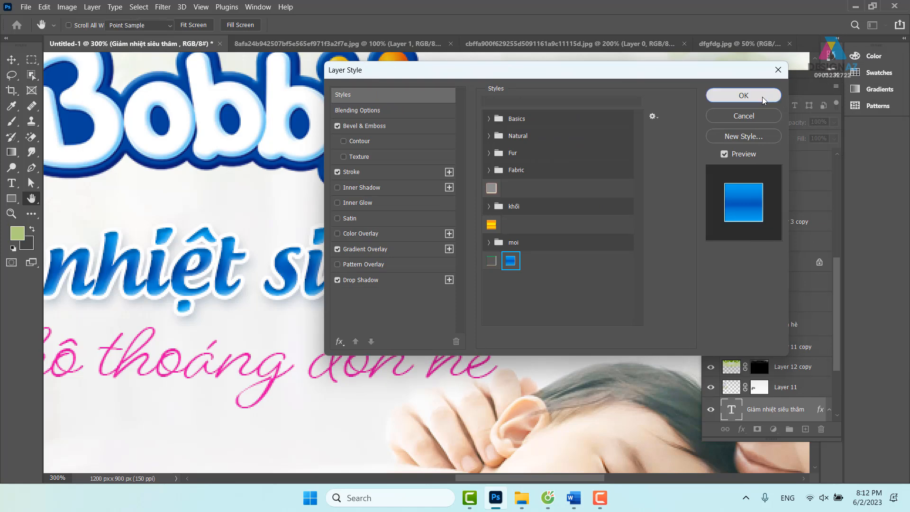
Step: Add a point text layer with the default Lorem Ipsum text in the empty area above the headline
drag(350, 189, 255, 237)
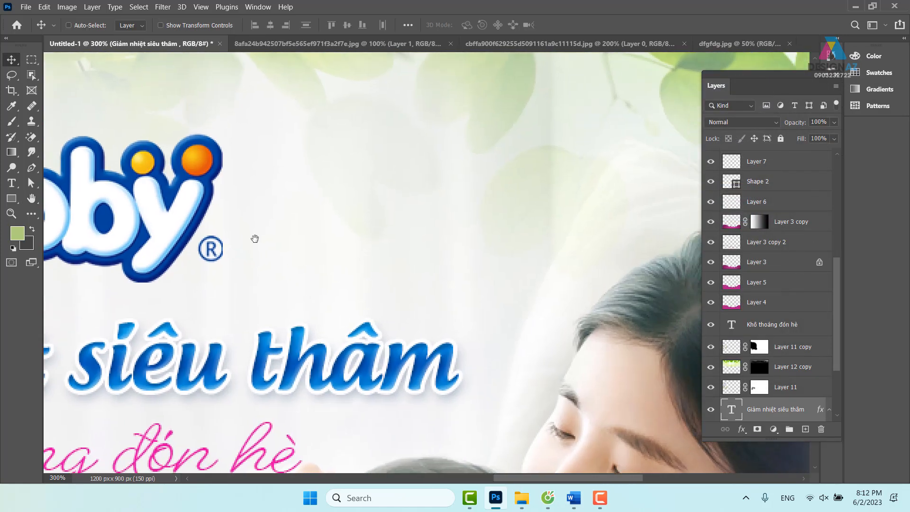
click(10, 184)
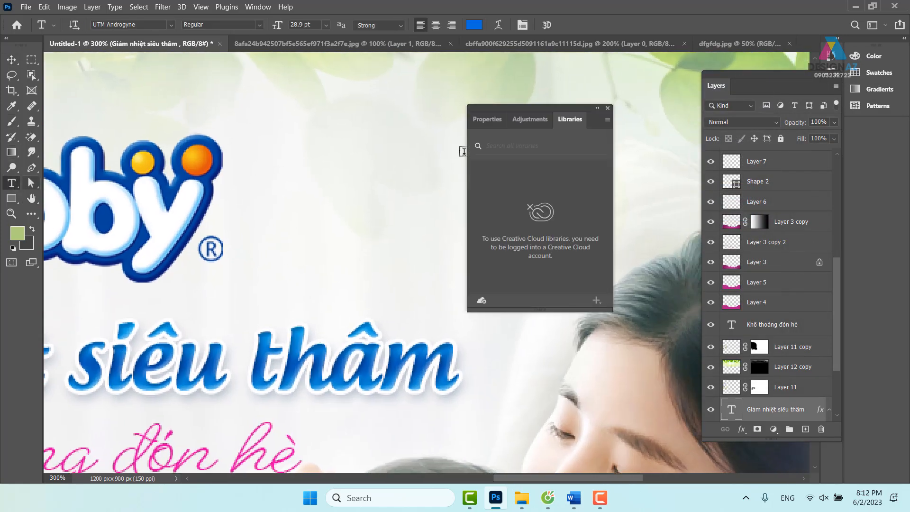
click(608, 108)
click(352, 142)
click(11, 59)
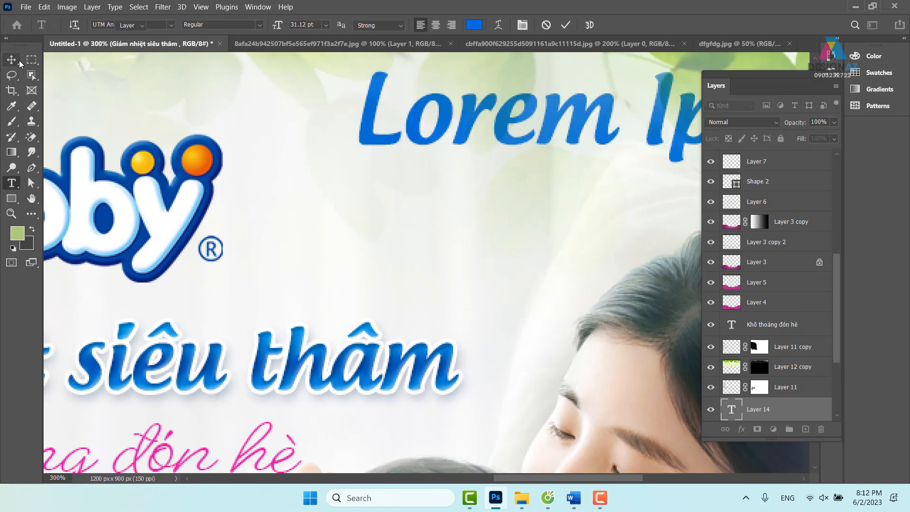
Step: Shorten the sample text to "Lorem" and position it in the open area between the logo and the mother's head
drag(694, 132, 510, 270)
drag(400, 285, 860, 238)
key(t)
key(BackSpace)
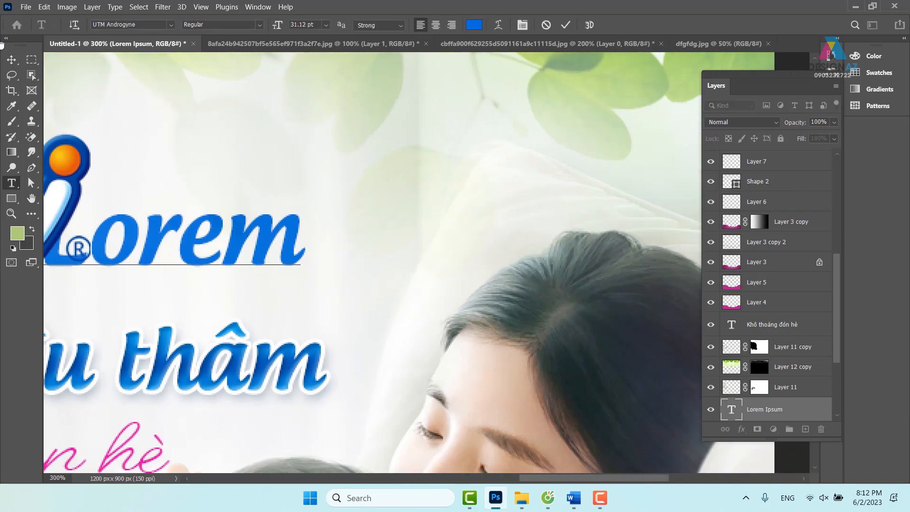
click(10, 60)
drag(241, 202, 459, 150)
drag(405, 199, 342, 204)
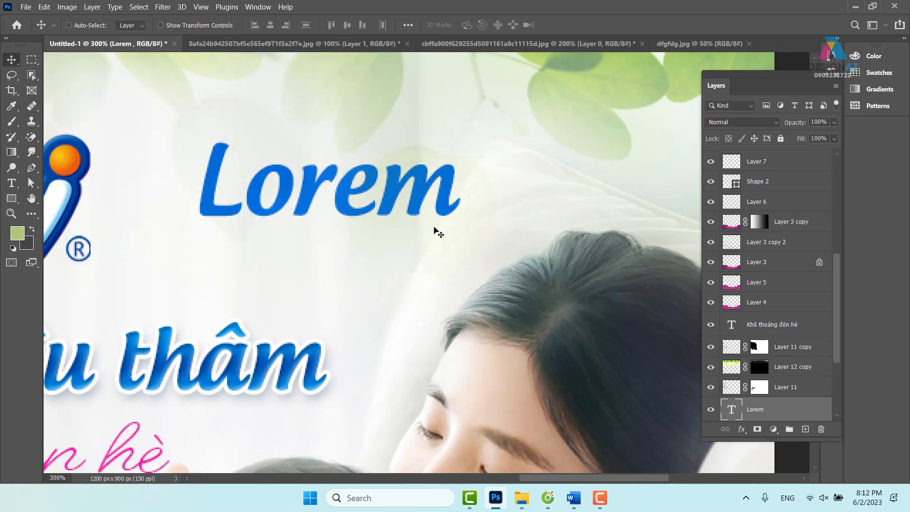
Step: Apply the saved blue gradient style to the Lorem text layer
right_click(789, 418)
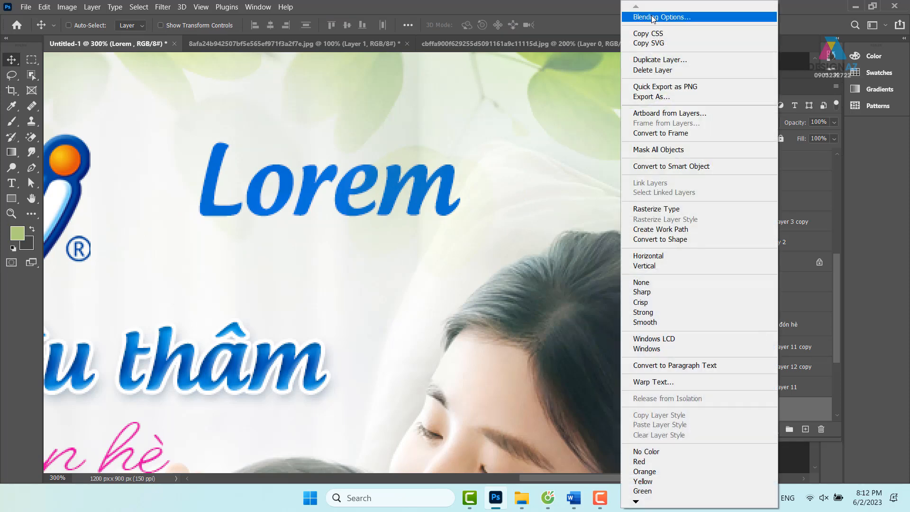
click(652, 17)
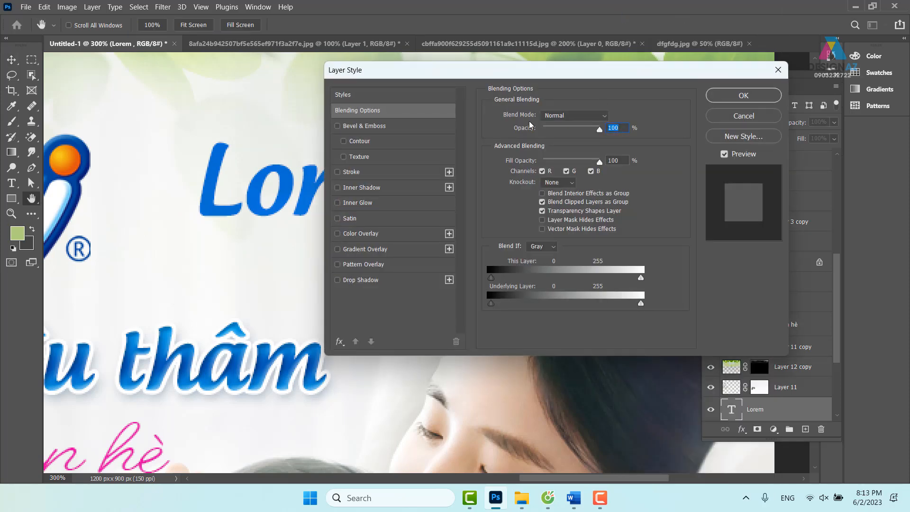
click(411, 99)
drag(514, 70, 661, 66)
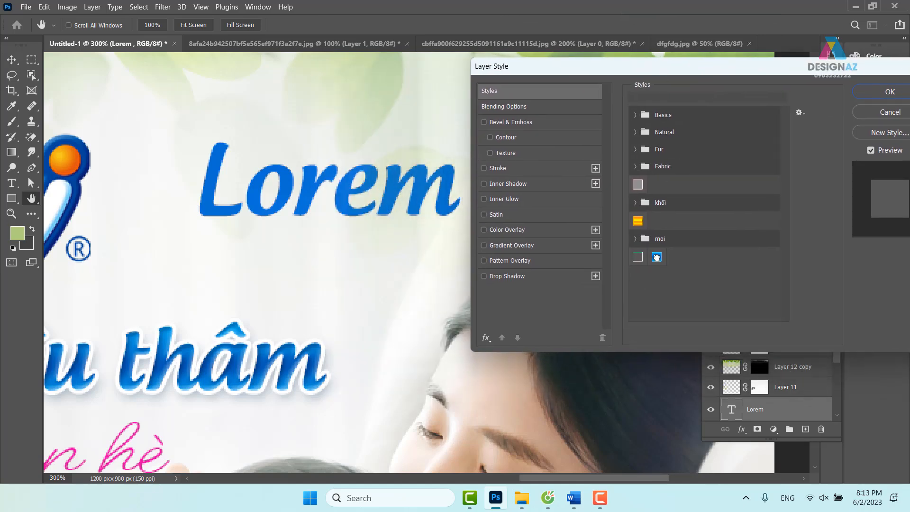
click(656, 257)
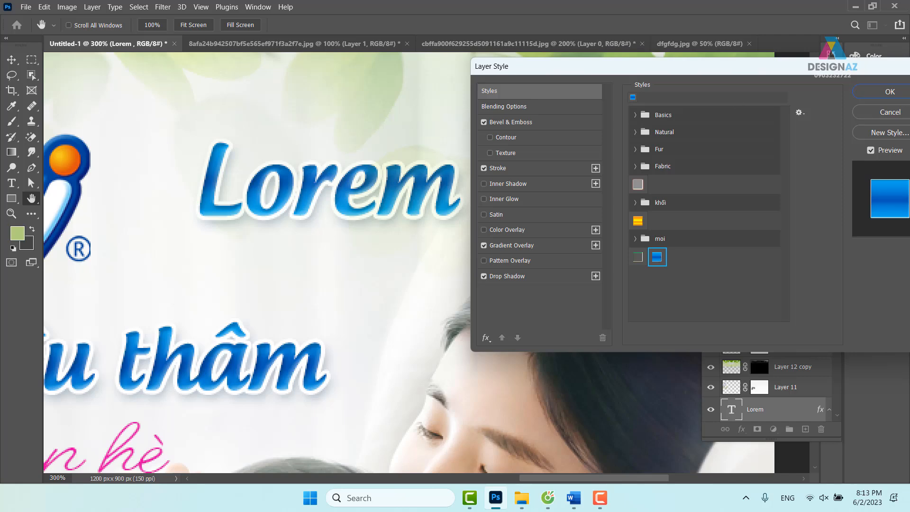
drag(813, 68, 730, 58)
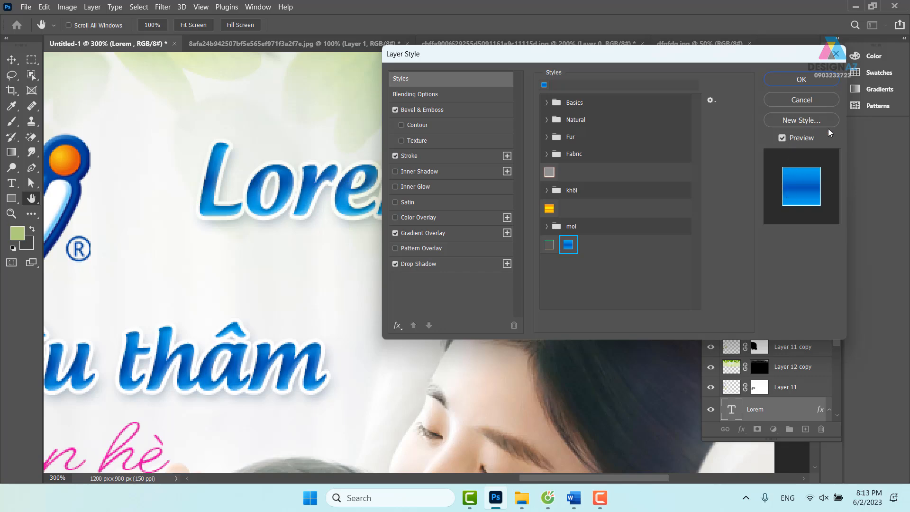
Step: Export the selected blue style to the Desktop as an ASL styles file, entering a person's name as the file name
click(710, 100)
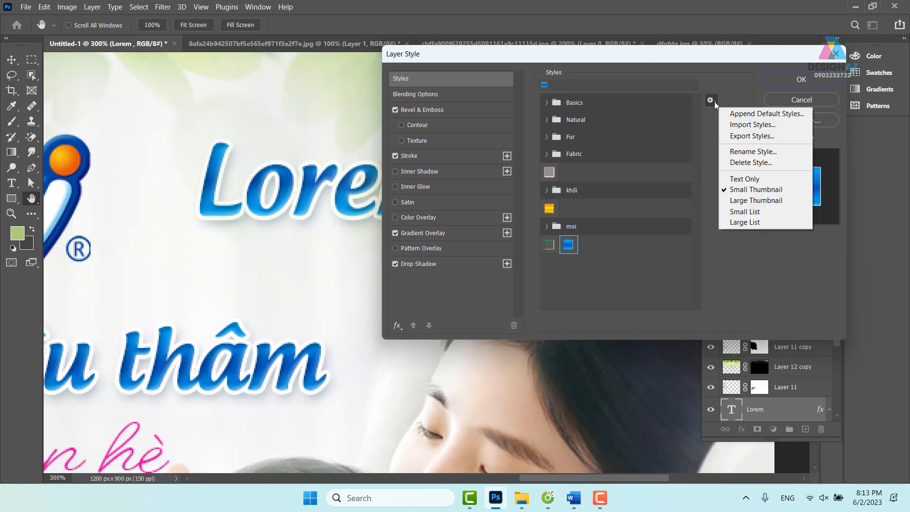
click(757, 137)
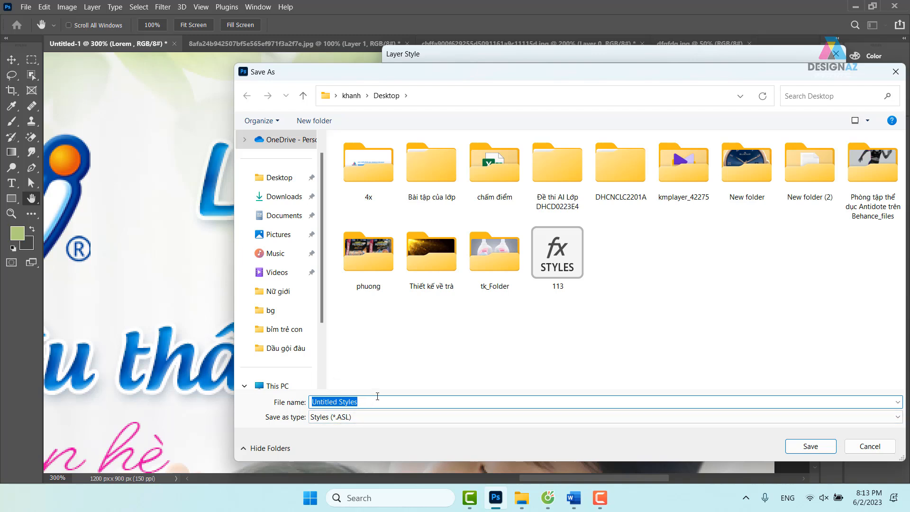
key(BackSpace)
text(kim)
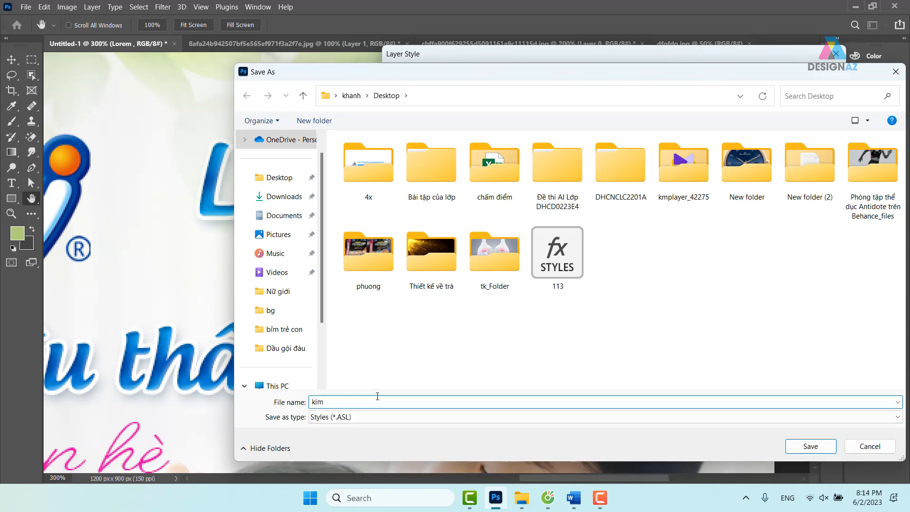
text( khanh)
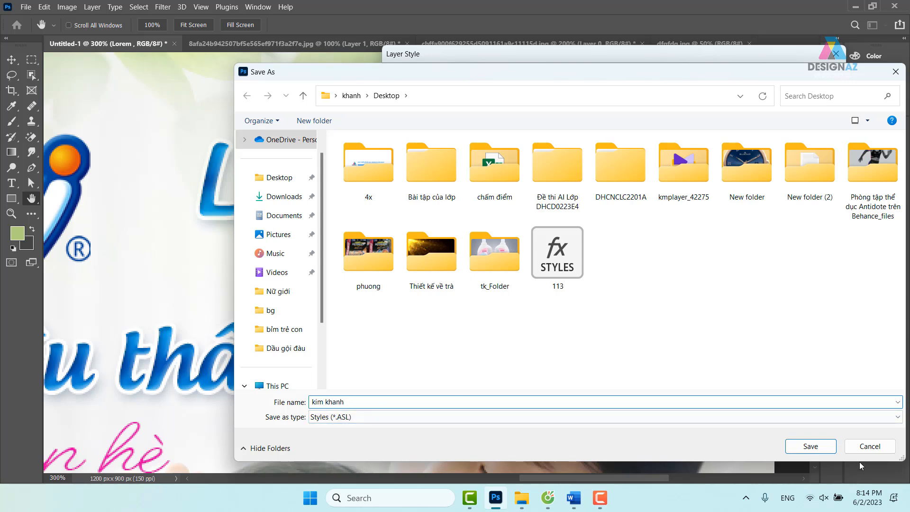
click(821, 447)
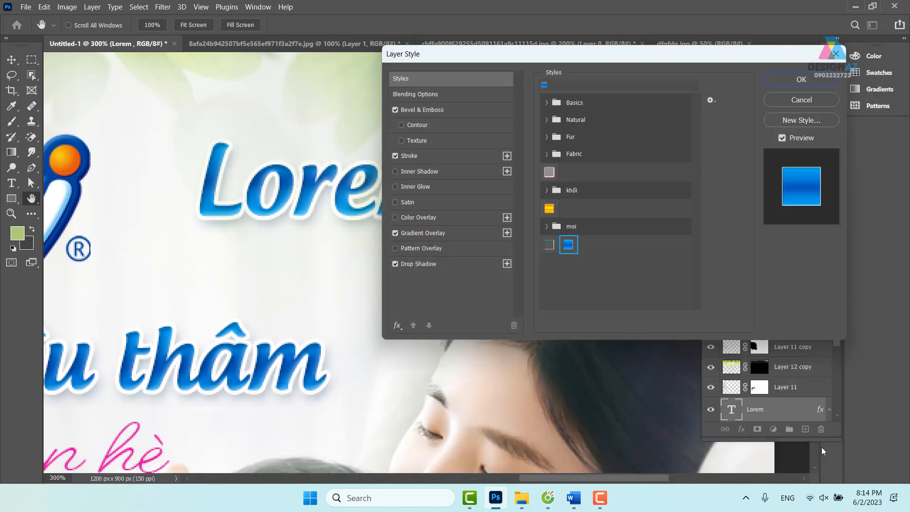
Step: Import the khối styles file from the "nội dung đồ họa" folder on drive E
click(714, 100)
click(751, 126)
click(624, 270)
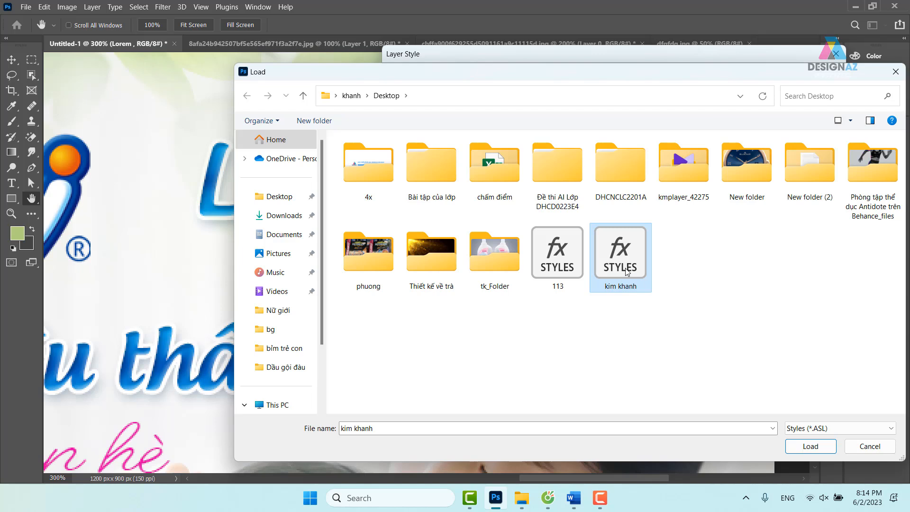
drag(322, 335, 322, 373)
click(303, 368)
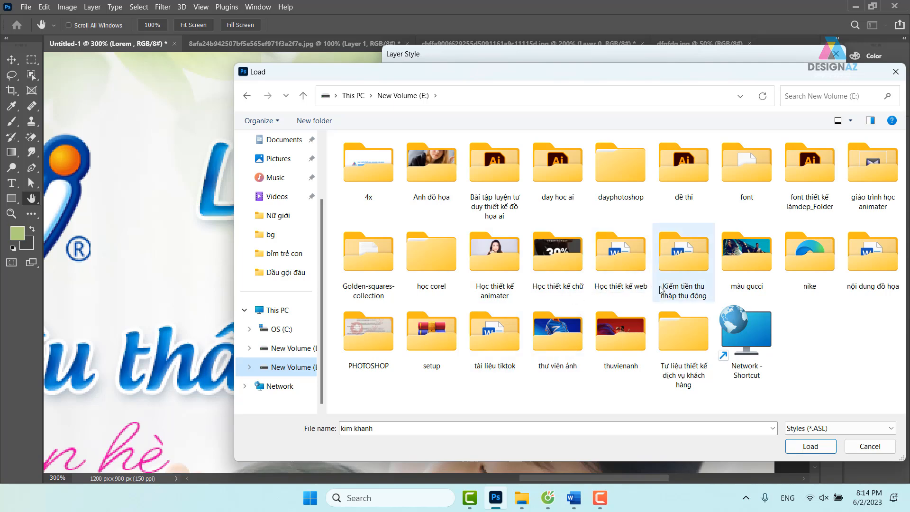
double_click(867, 264)
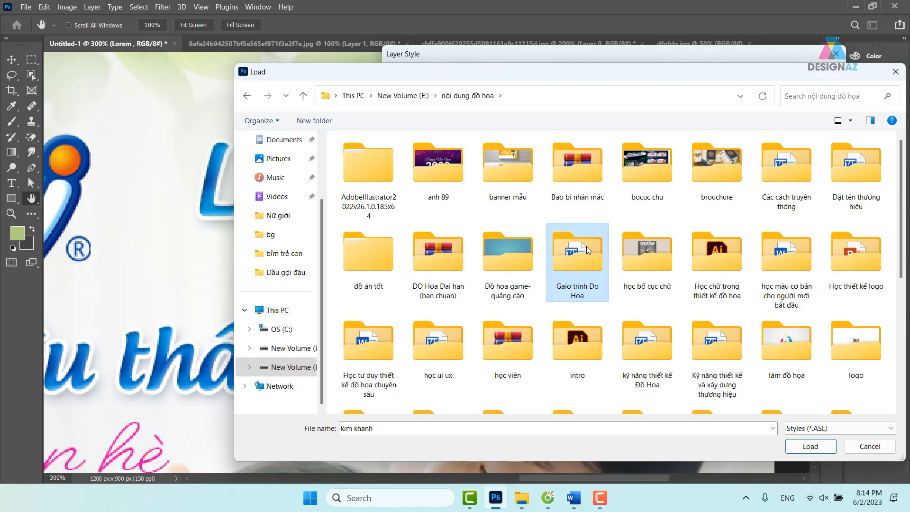
key(k)
key(k)
key(k)
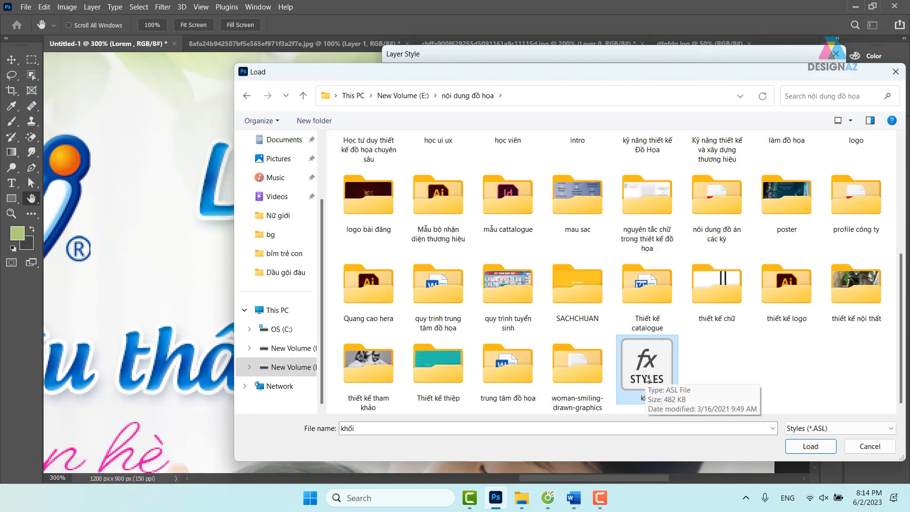
click(820, 447)
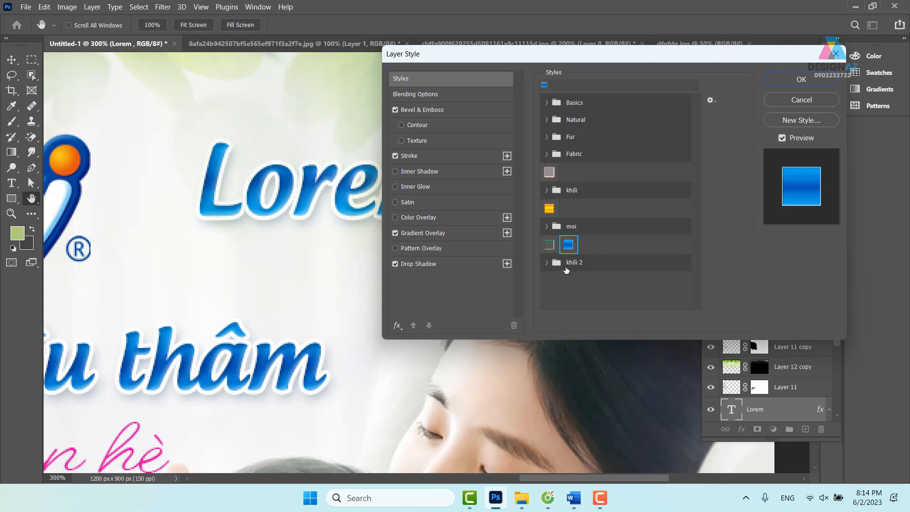
Step: Browse the styles in the newly imported group and close the layer style settings without applying changes
click(546, 263)
scroll(668, 271, down, 8)
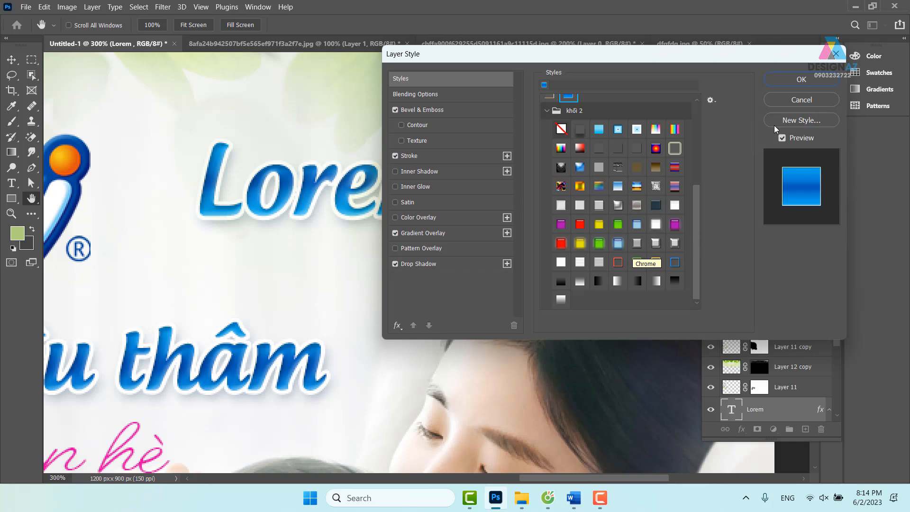
click(836, 54)
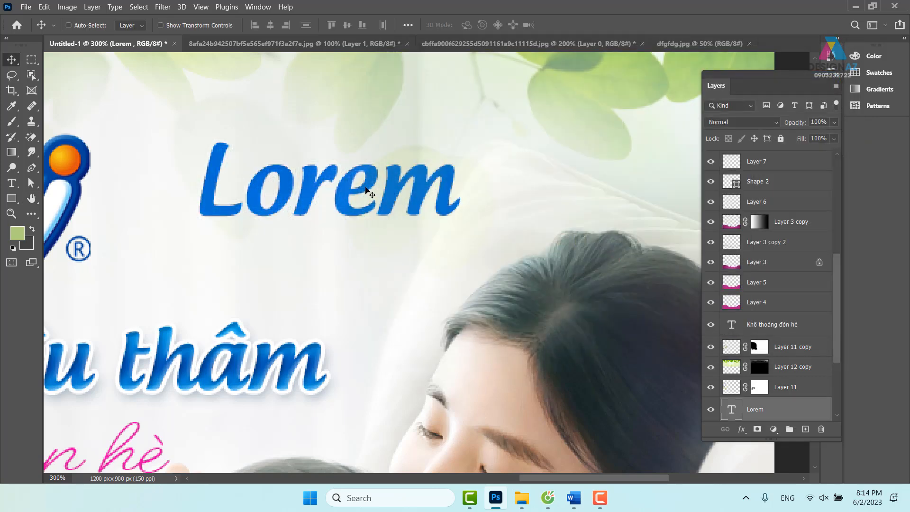
Step: Delete the sample Lorem text layer from the banner, undoing the accidental move of the leaf layer
right_click(369, 180)
click(379, 183)
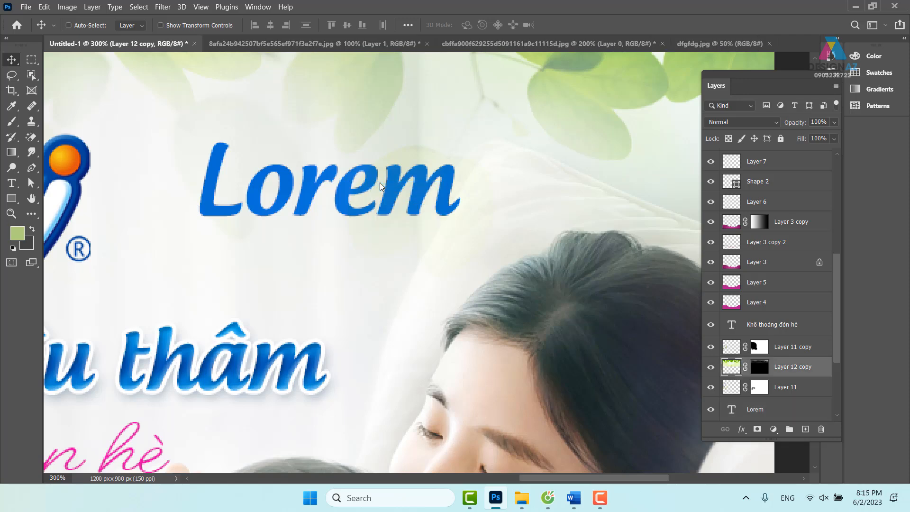
drag(372, 189, 375, 227)
key(ctrl+z)
right_click(390, 205)
click(401, 210)
key(Delete)
Step: Duplicate the blue headline "Giảm nhiệt siêu thâm" and place the copy below the pink tagline
drag(315, 256, 644, 155)
drag(314, 223, 389, 228)
key(ctrl+minus)
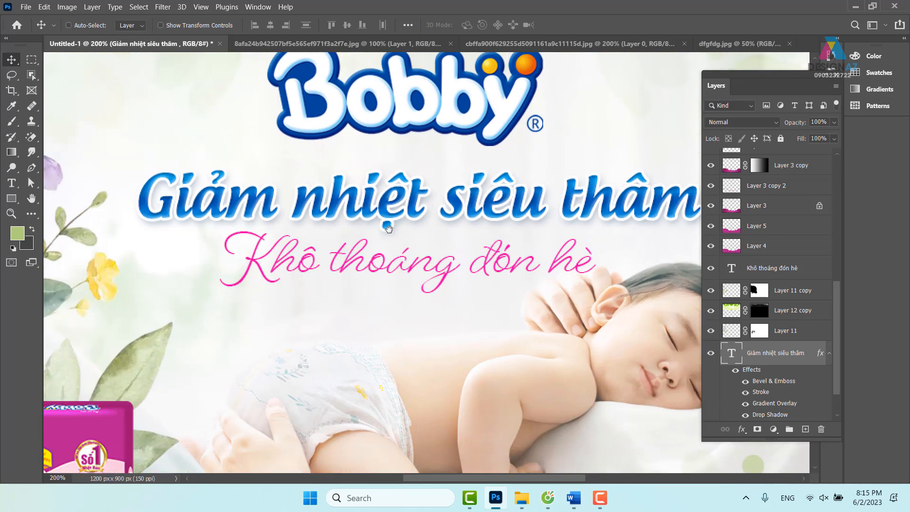
right_click(417, 204)
click(424, 209)
drag(415, 210, 412, 208)
key(ctrl+z)
key(ctrl+j)
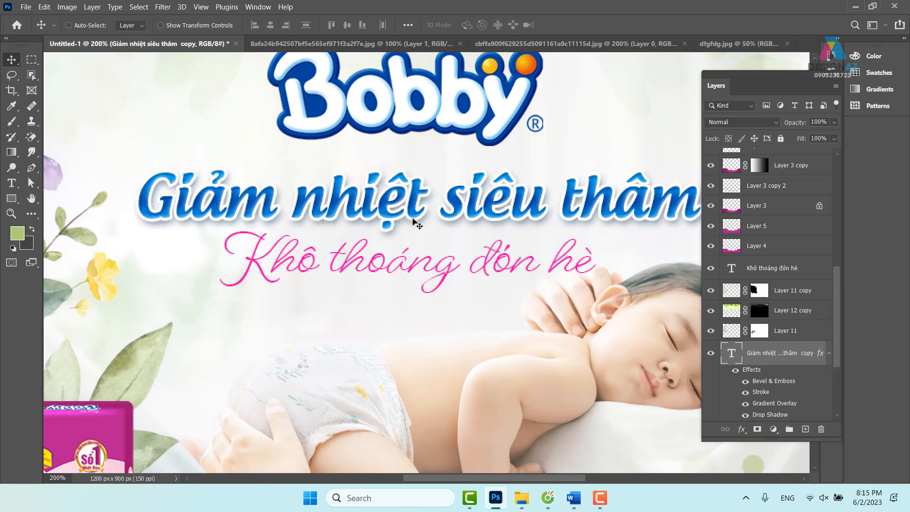
drag(413, 219, 345, 346)
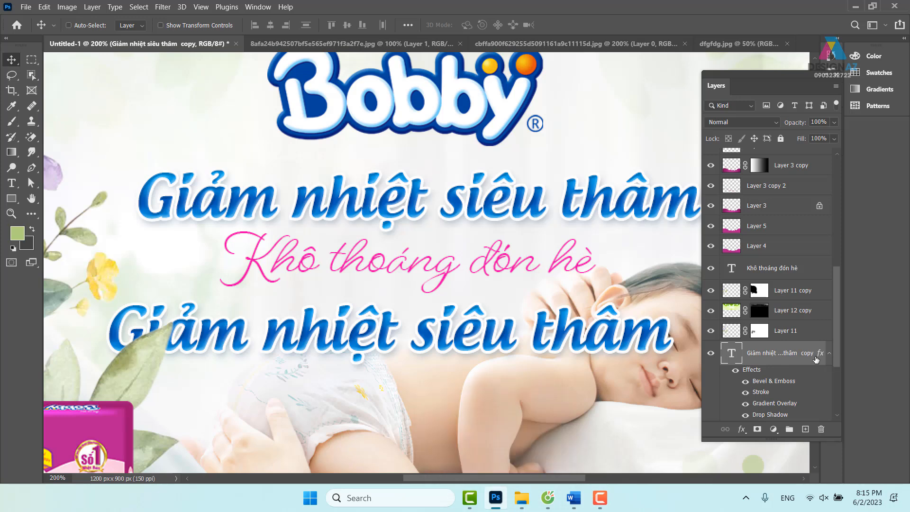
Step: Apply the Chrome style from the khối 2 group to the headline copy and turn off its drop shadow
right_click(792, 355)
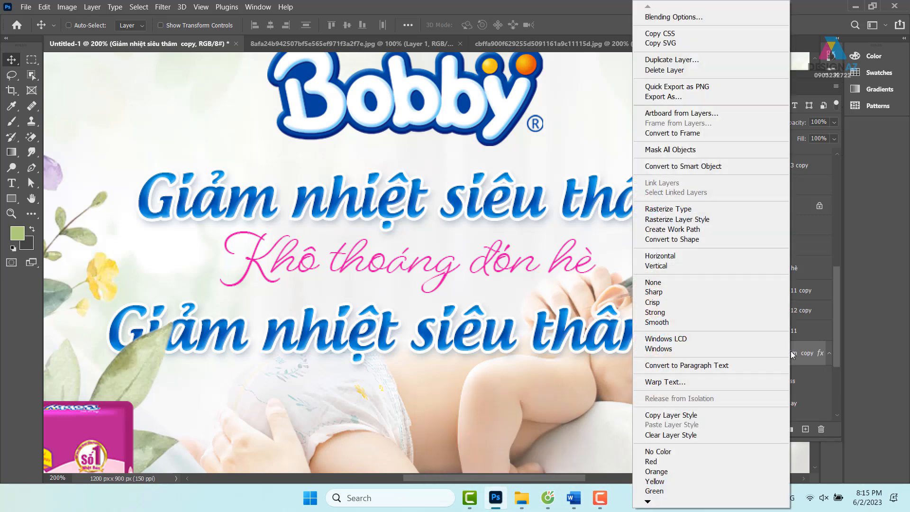
click(687, 19)
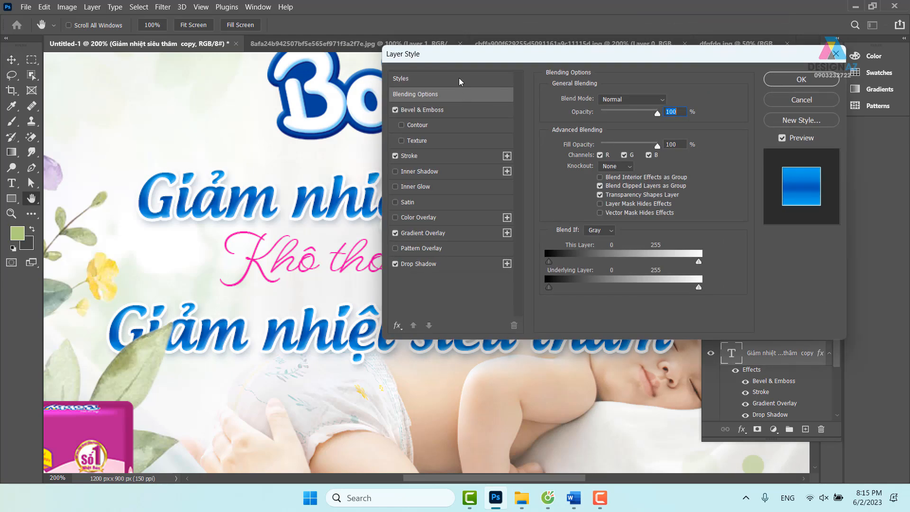
click(459, 79)
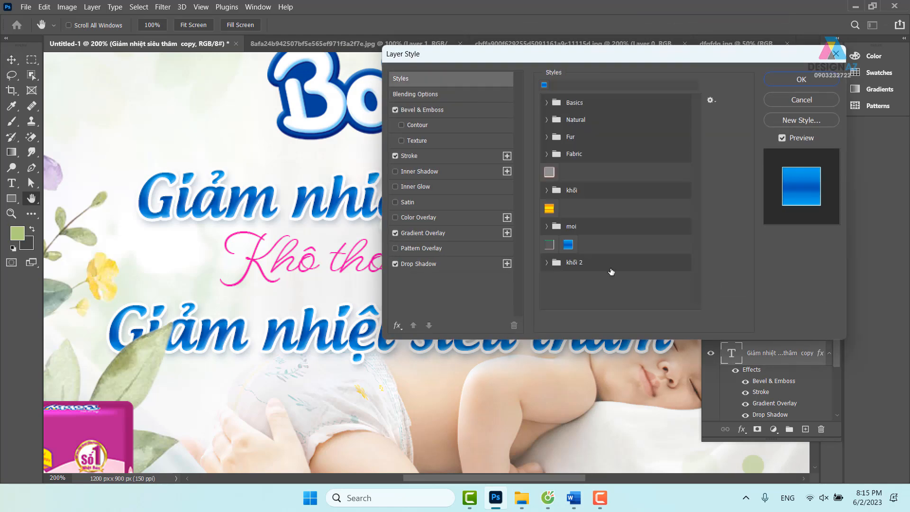
click(546, 262)
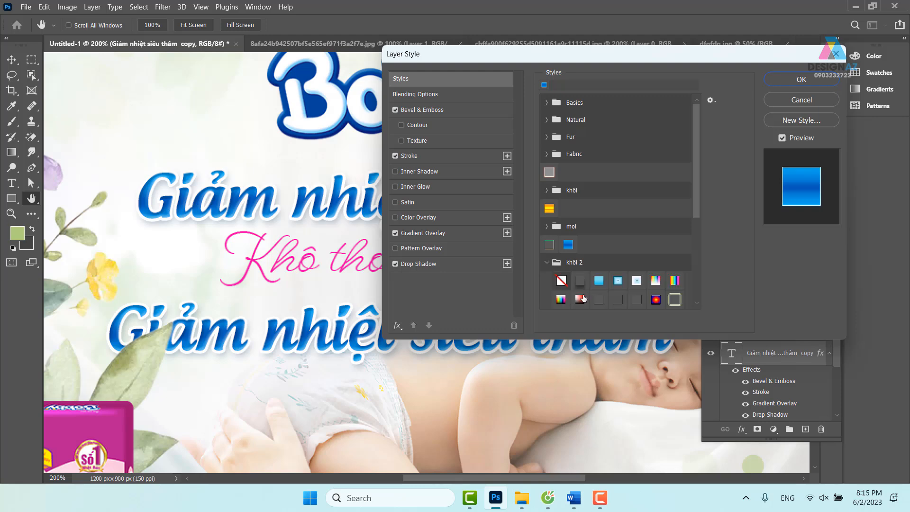
scroll(618, 268, down, 2)
scroll(618, 268, down, 5)
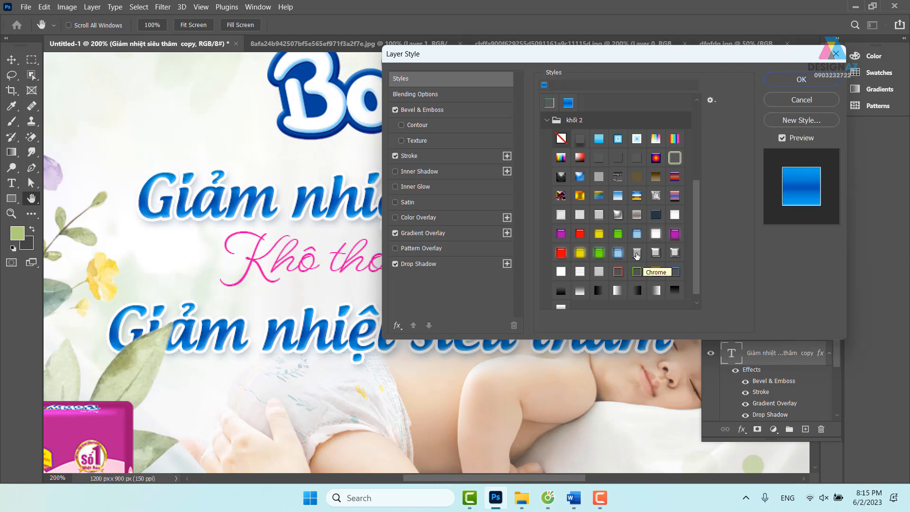
click(637, 256)
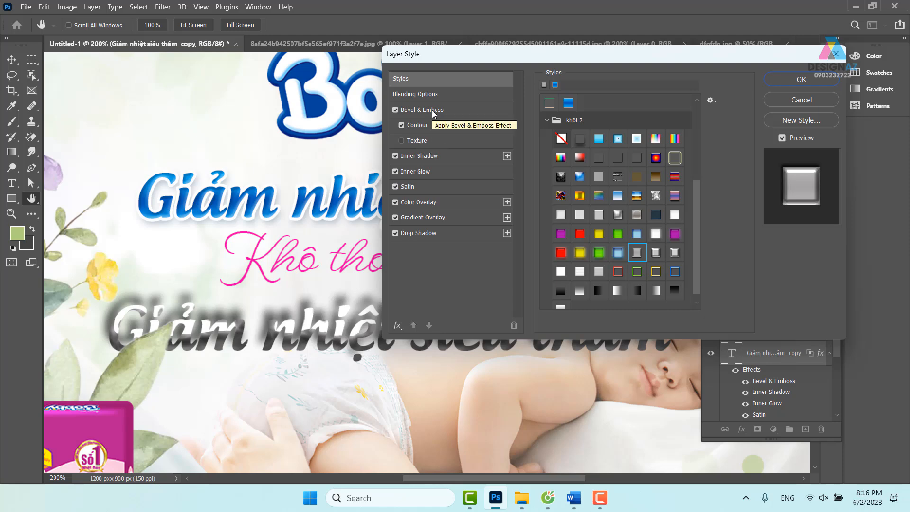
click(395, 233)
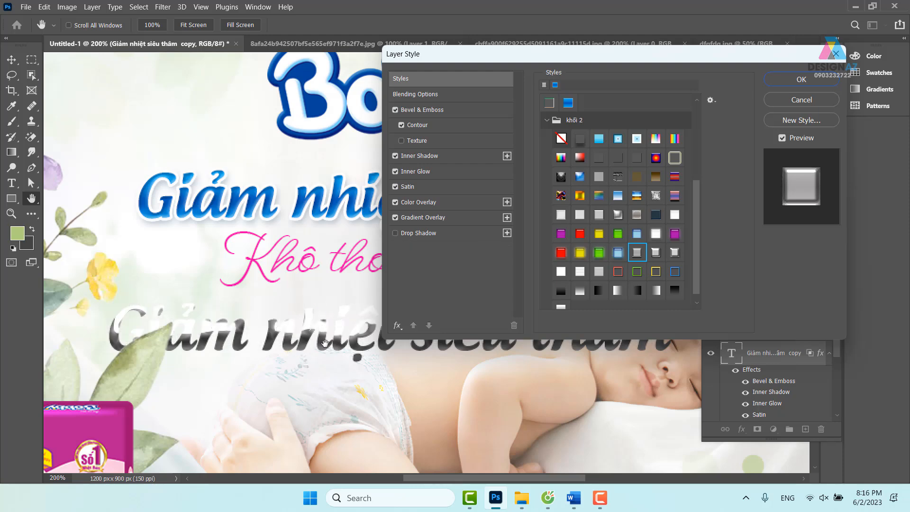
Step: Set the headline copy's Bevel & Emboss size to 4 px and depth to 126%
click(448, 111)
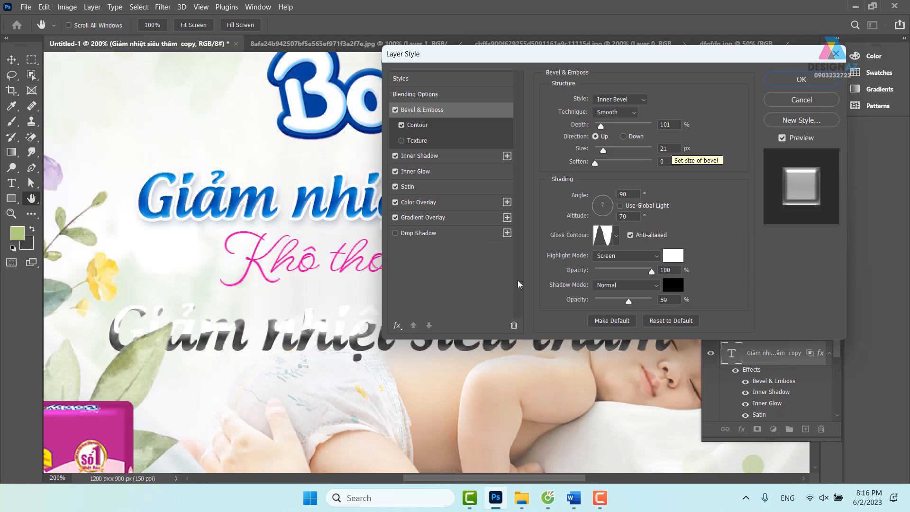
click(673, 150)
key(shift+Down)
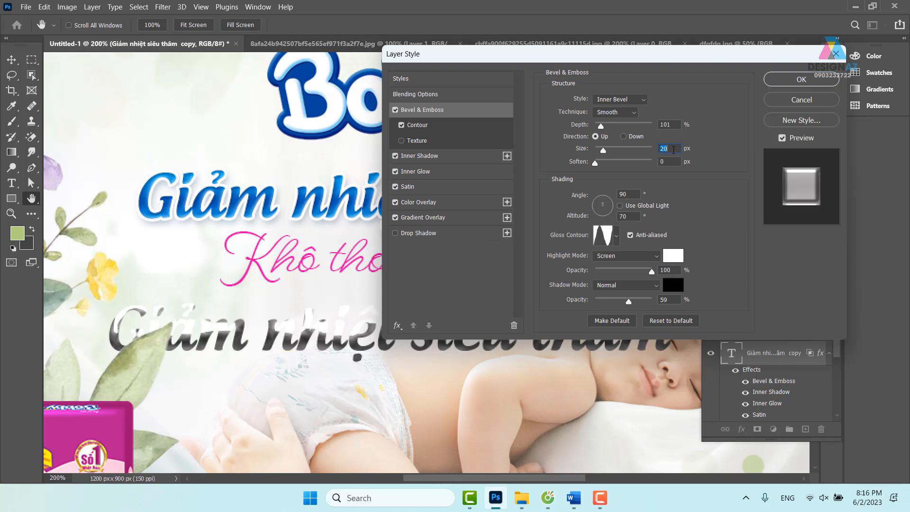
key(Down)
key(Down)
key(Down)
key(Down)
key(Down)
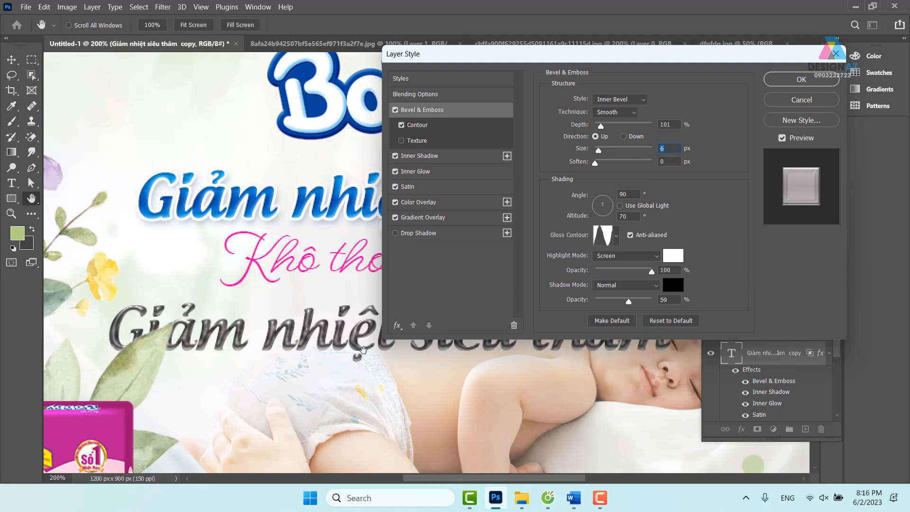
key(ctrl+plus)
key(ctrl+plus)
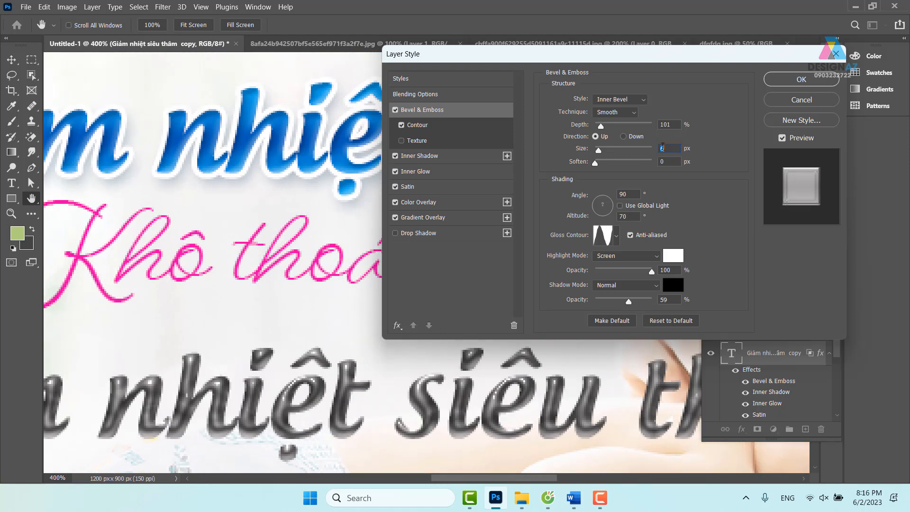
key(Down)
key(Down)
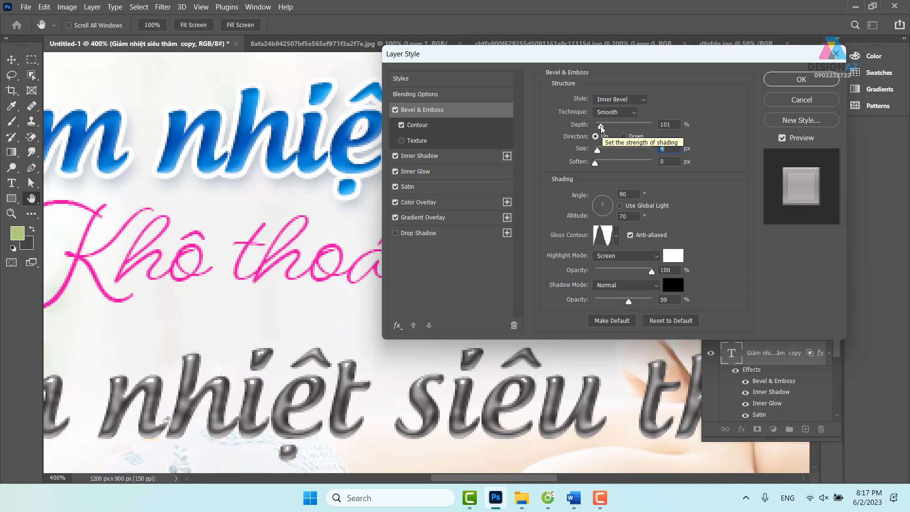
drag(600, 127, 602, 127)
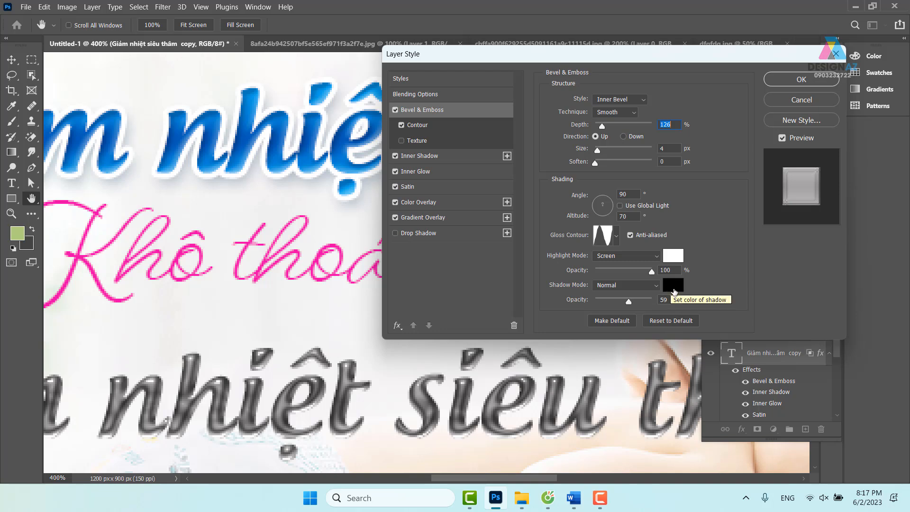
Step: Change the bevel shadow colour to dark navy 000c23
click(674, 290)
click(737, 184)
mouse_move(717, 258)
mouse_down()
mouse_move(717, 265)
mouse_move(721, 254)
mouse_up()
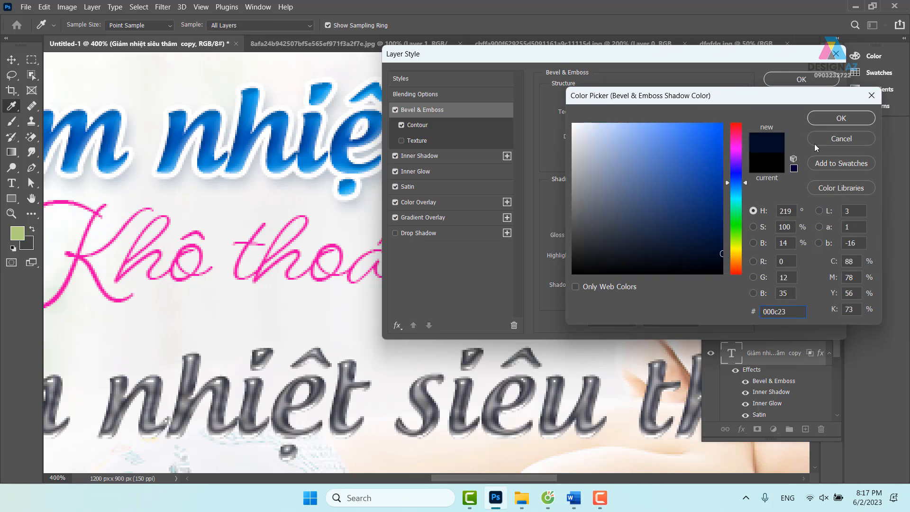
click(844, 118)
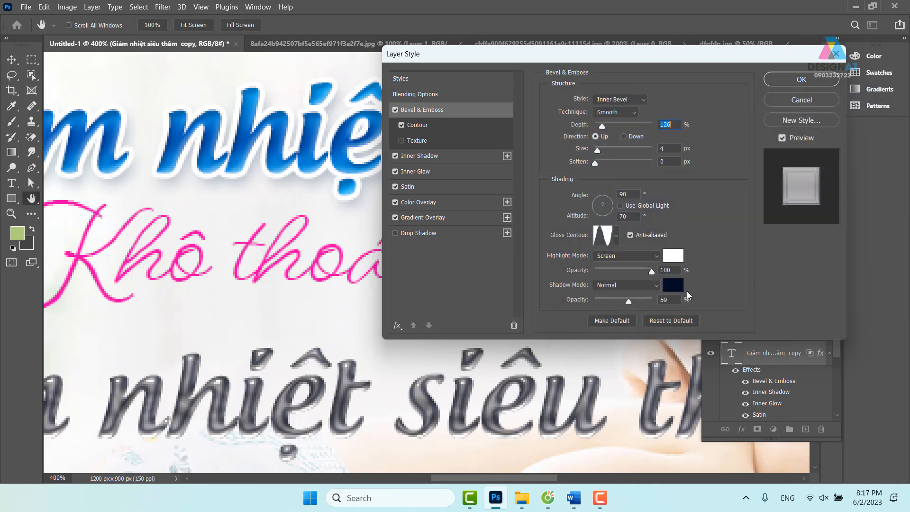
Step: Set the bevel shading angle to 115°
click(631, 194)
key(Down)
key(Down)
key(Down)
key(Up)
key(Up)
key(Up)
key(Up)
key(Up)
key(Up)
key(Up)
key(Up)
key(Up)
key(Up)
key(Up)
key(Up)
key(Up)
key(Up)
key(Up)
key(Up)
key(Up)
key(Up)
key(Up)
key(Up)
key(Up)
key(Up)
key(Up)
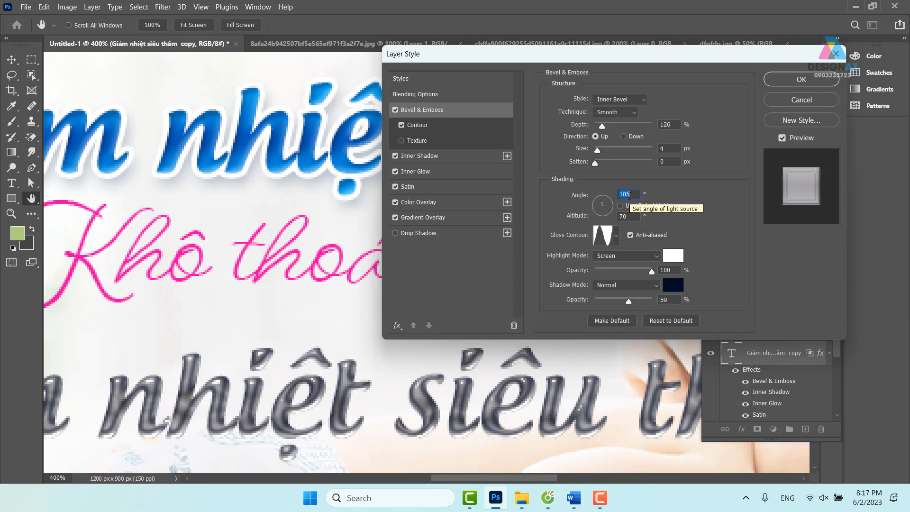
key(Up)
key(Up)
key(Up)
key(Up)
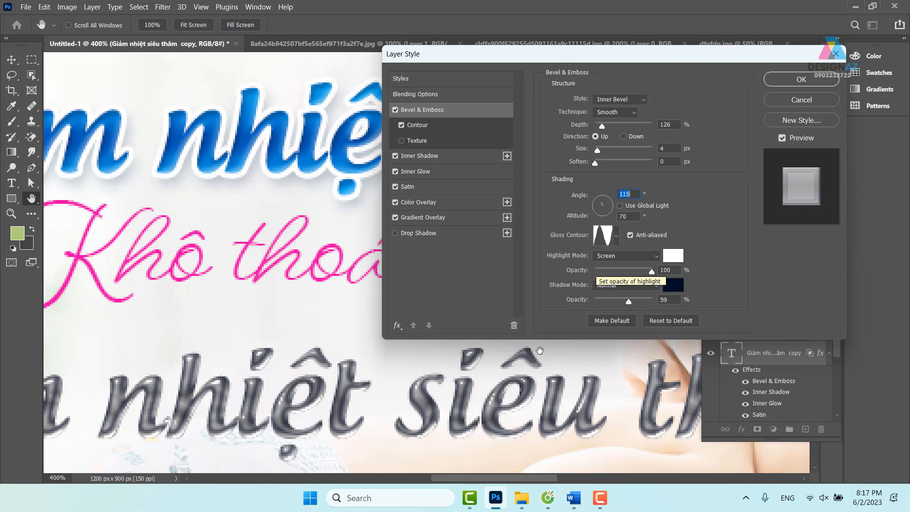
Step: Reduce the bevel size to 3 px, apply the layer style, and move the headline copy up against the pink tagline
click(673, 149)
key(Up)
key(Down)
key(Down)
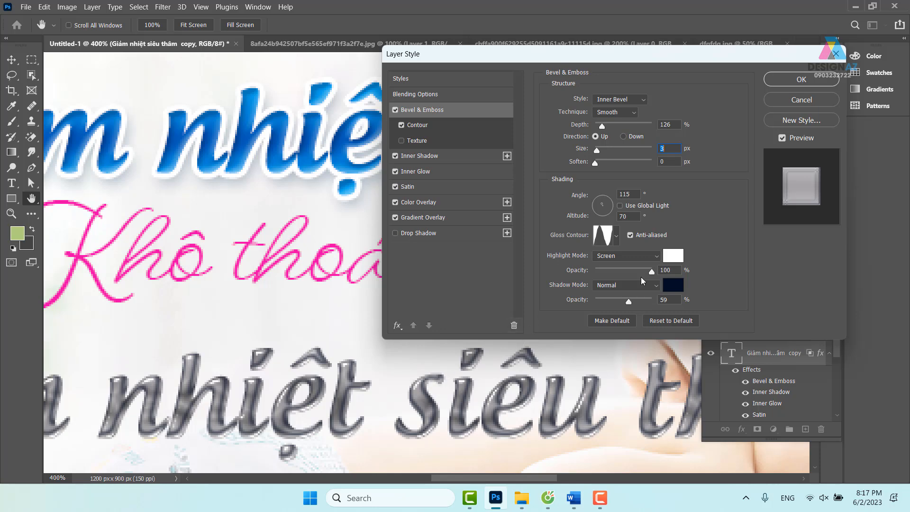
click(795, 81)
key(v)
drag(466, 377, 490, 313)
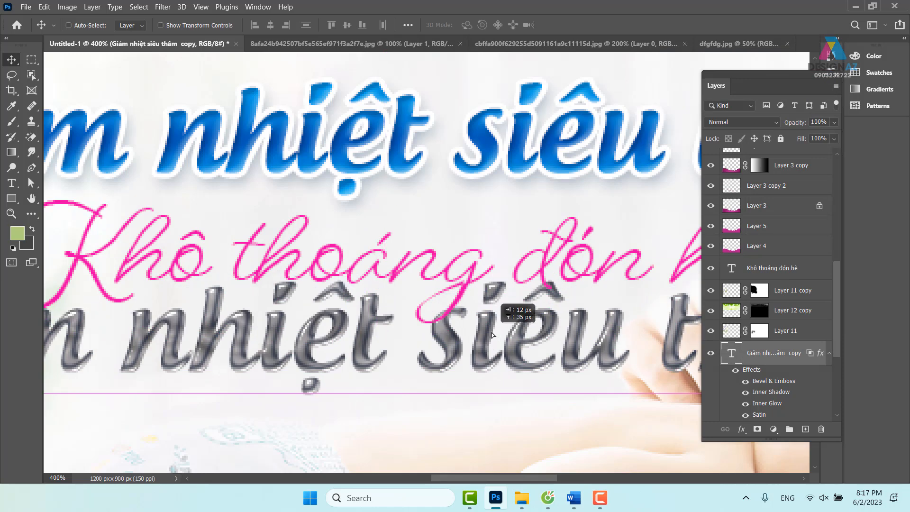
Step: Try the headline copy at 25% layer opacity and restore it to 100%
scroll(835, 203, down, 2)
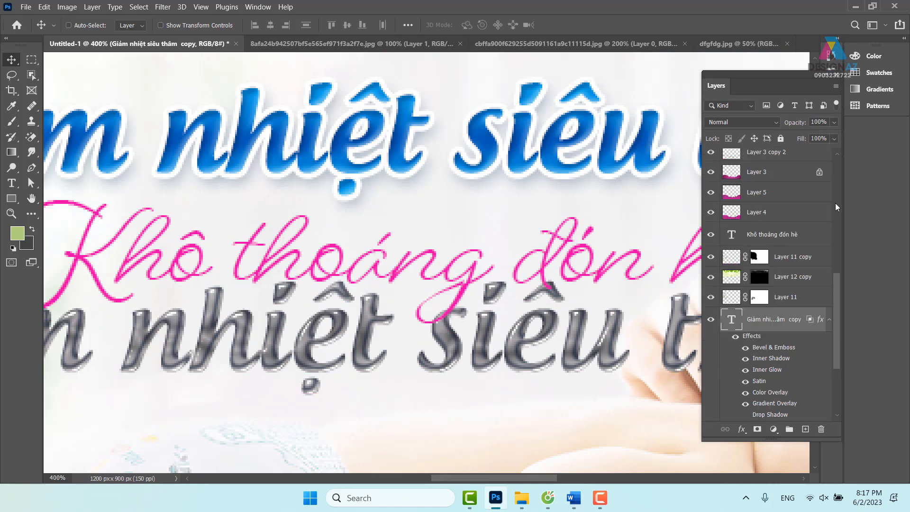
click(834, 124)
drag(829, 135, 791, 135)
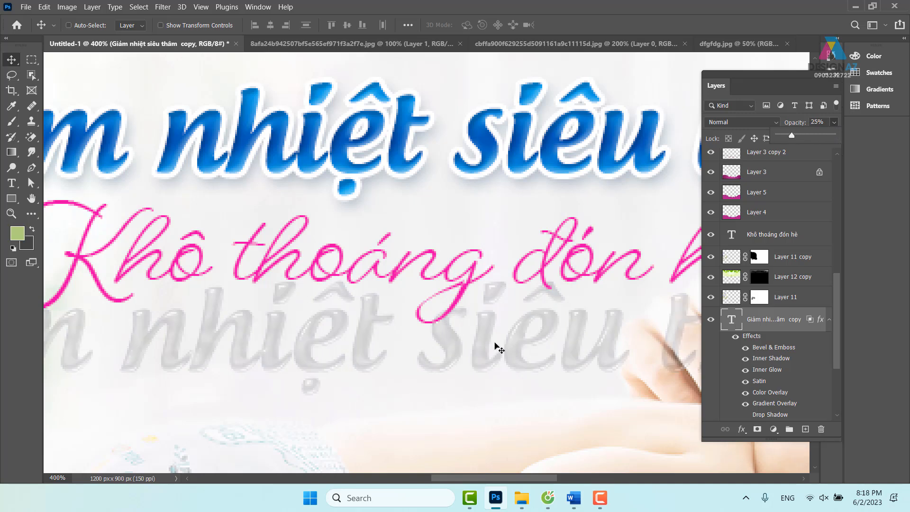
drag(795, 133, 834, 123)
click(780, 84)
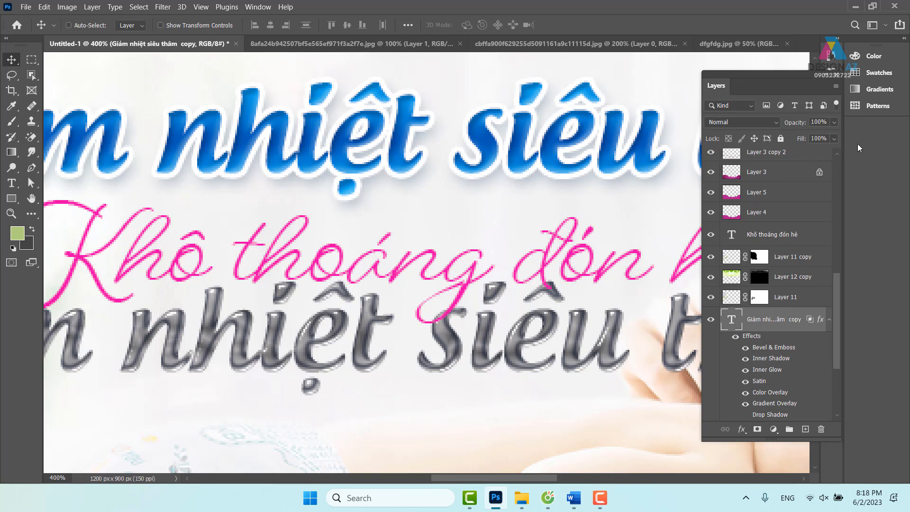
Step: Lower the headline copy's fill to 0% and bring its layer to the front of the stack
click(834, 139)
drag(832, 152, 777, 153)
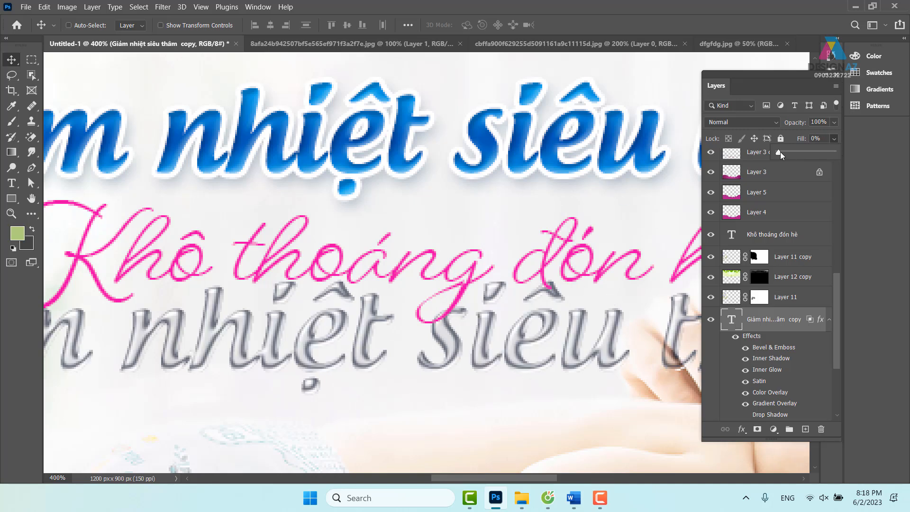
click(489, 342)
key(ctrl+shift+])
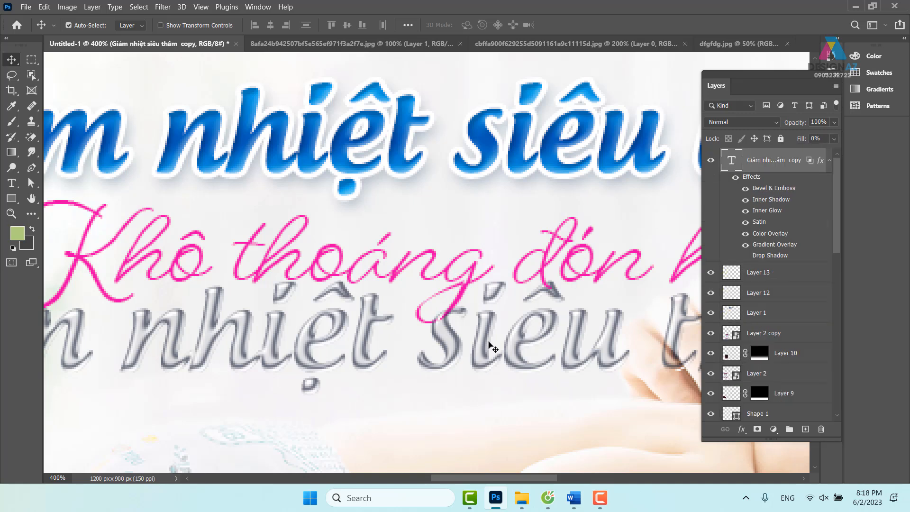
Step: Move the zero-fill headline copy around over the baby and mother photo to check its transparency
drag(480, 364, 286, 301)
drag(365, 250, 485, 402)
drag(617, 431, 443, 323)
drag(453, 273, 611, 254)
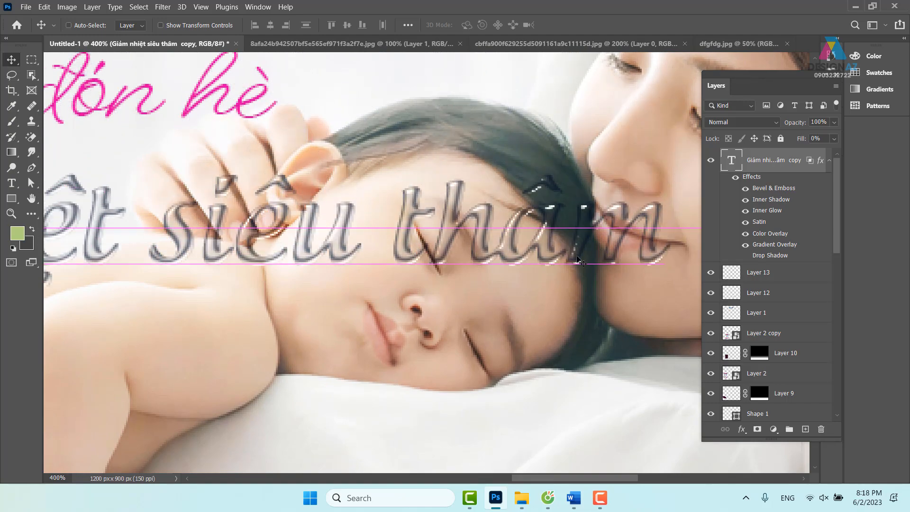
drag(159, 268, 493, 242)
drag(140, 219, 350, 239)
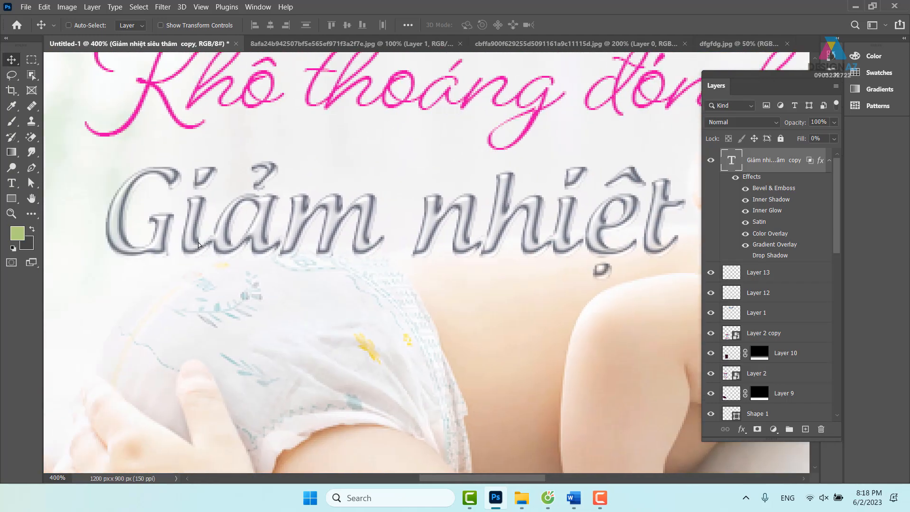
drag(223, 239, 142, 253)
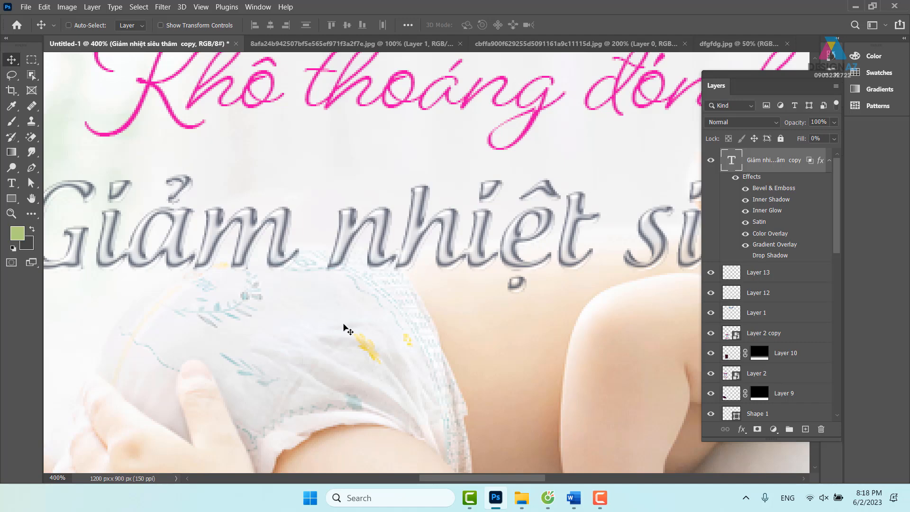
drag(530, 269, 251, 286)
drag(645, 286, 445, 290)
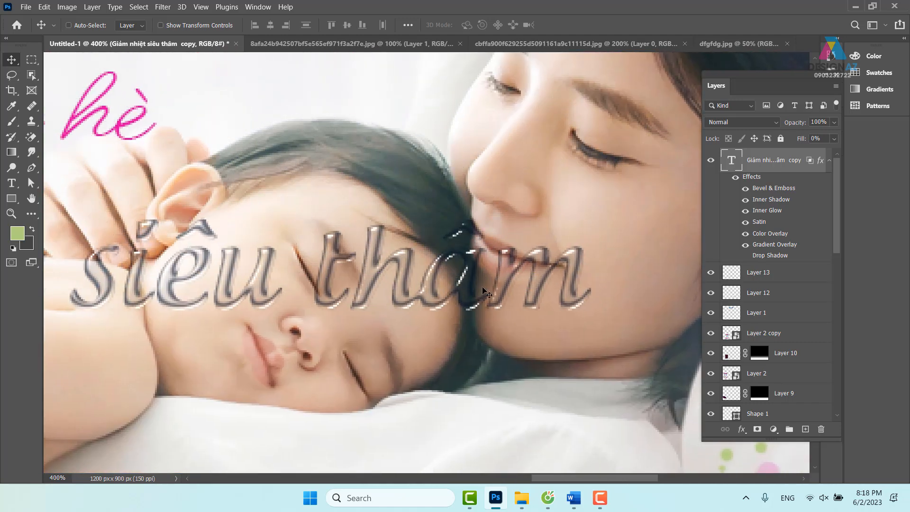
Step: Restore the headline copy's fill to 100% and try layer opacities of 0% and 55%
click(834, 138)
drag(781, 153, 833, 152)
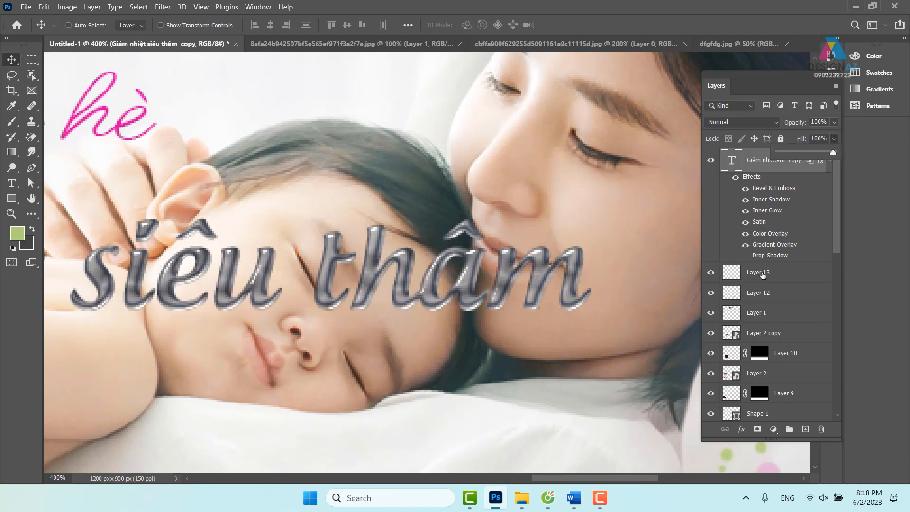
click(834, 122)
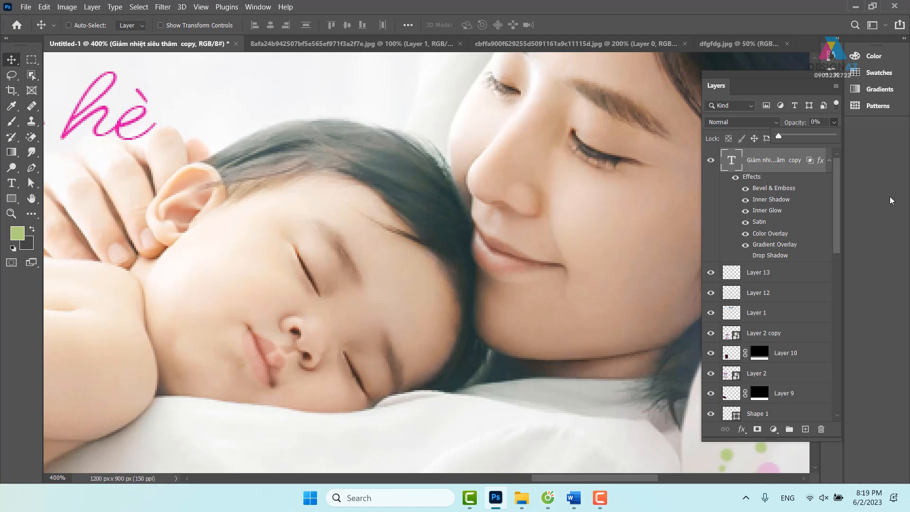
drag(777, 137, 809, 137)
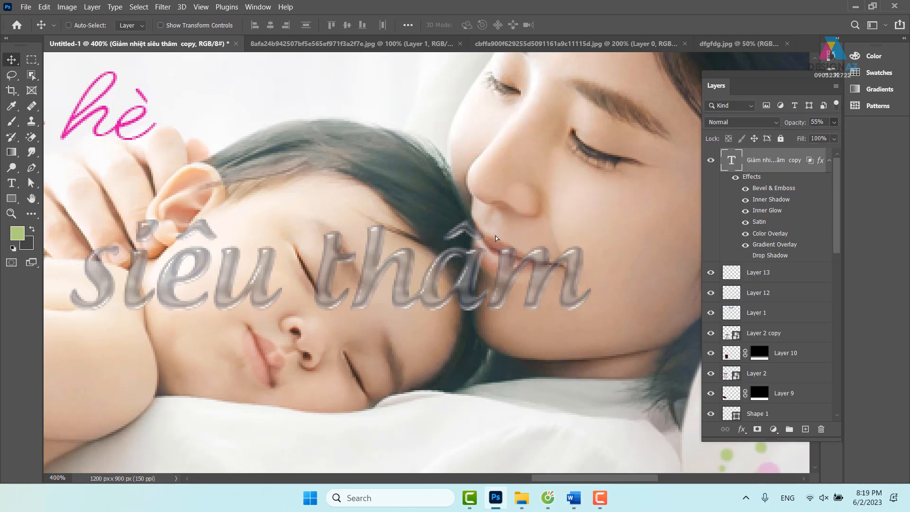
Step: Reposition the semi-transparent headline copy over the faces and return its layer opacity to 100%
drag(534, 264, 567, 201)
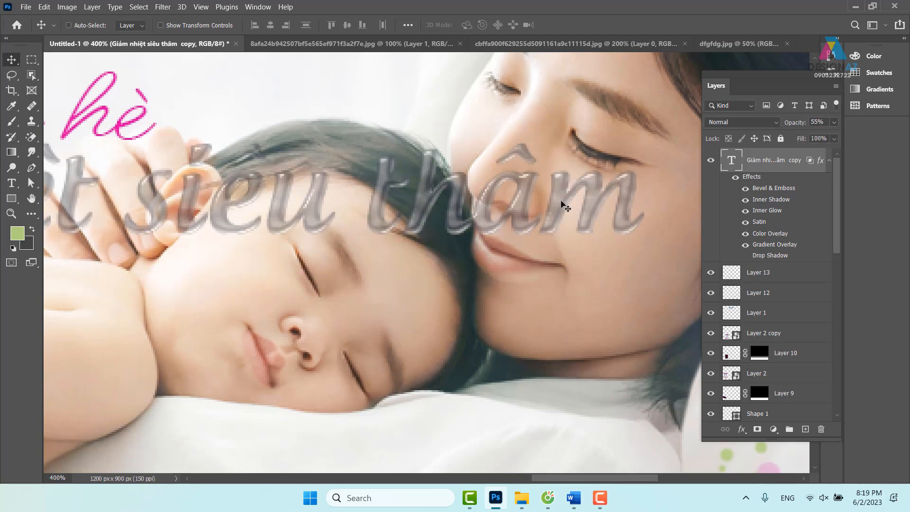
click(835, 123)
drag(829, 140, 840, 139)
drag(537, 203, 517, 237)
drag(619, 222, 593, 226)
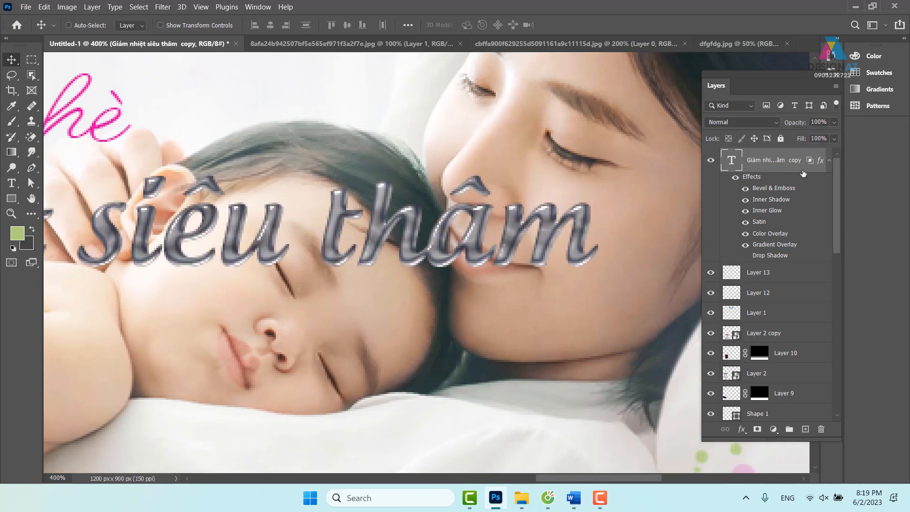
Step: Set the headline copy's fill to 0% and place it exactly over the original blue headline
click(834, 138)
drag(814, 152, 723, 160)
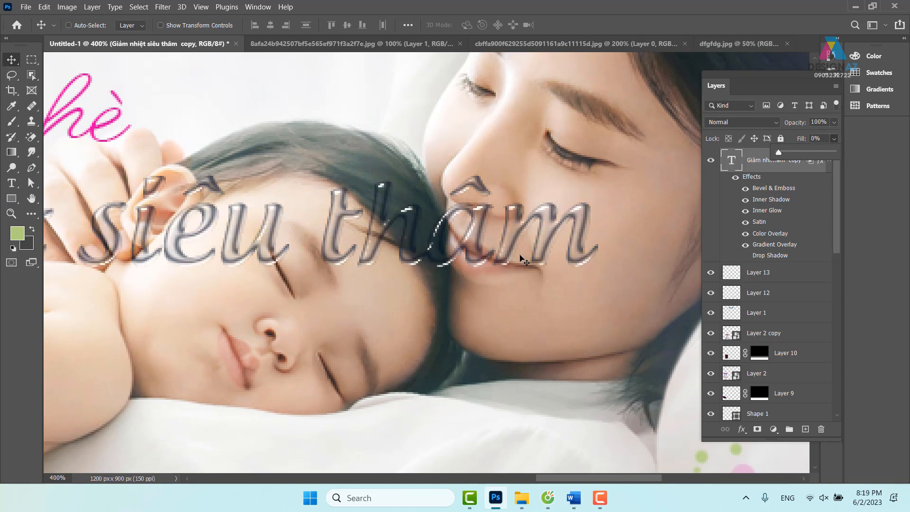
drag(197, 219, 551, 247)
drag(268, 246, 448, 190)
drag(232, 199, 426, 245)
drag(317, 234, 275, 162)
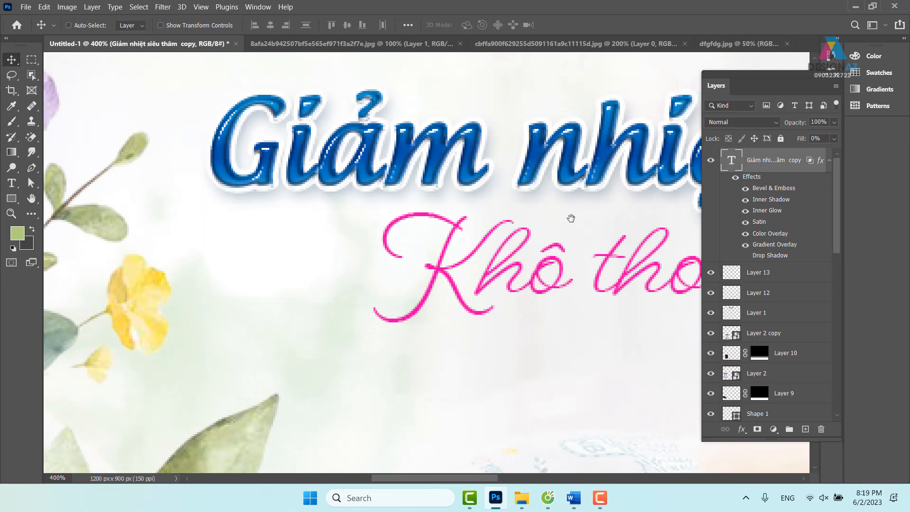
drag(579, 223, 354, 205)
Step: Reopen the headline copy's layer style and set its Bevel & Emboss size to 2 px
key(ctrl+minus)
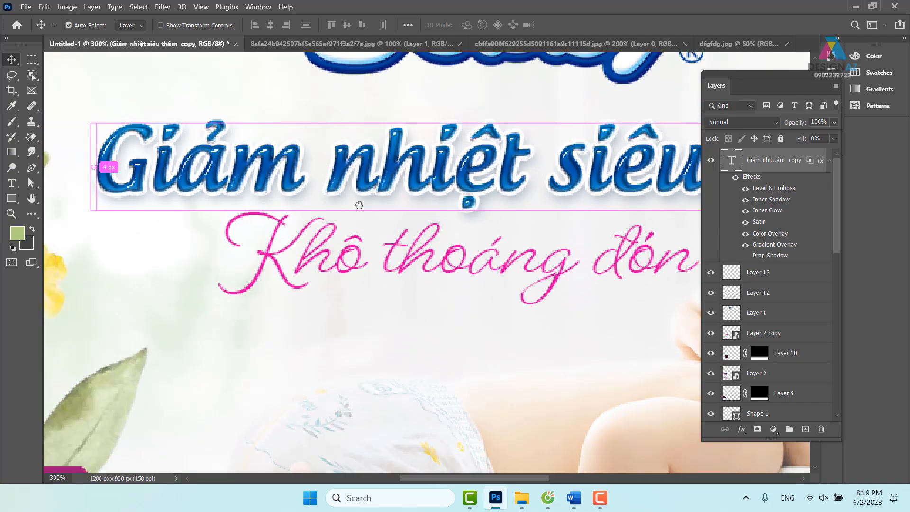
key(ctrl+minus)
drag(544, 226, 292, 184)
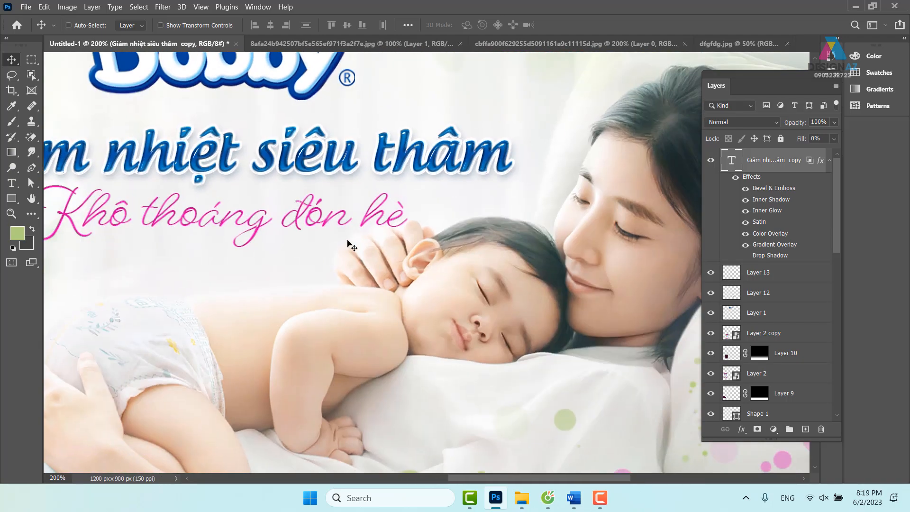
scroll(351, 245, up, 2)
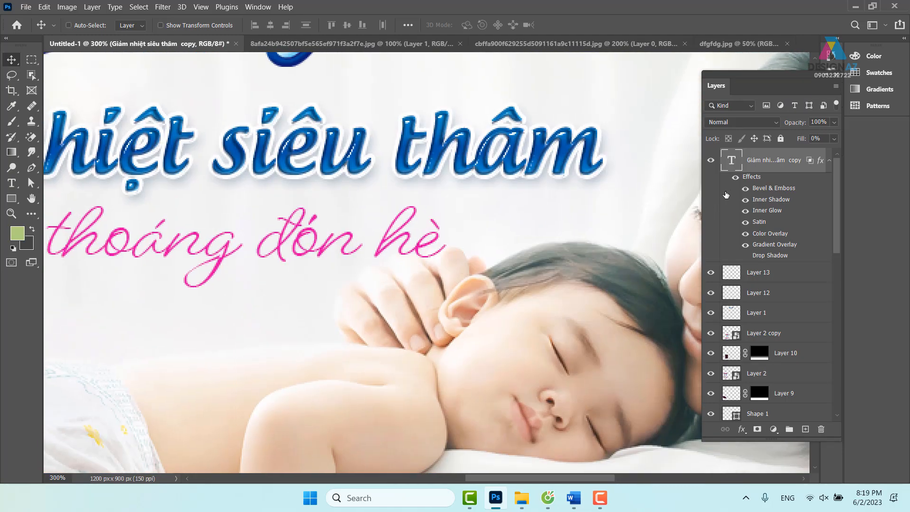
right_click(768, 164)
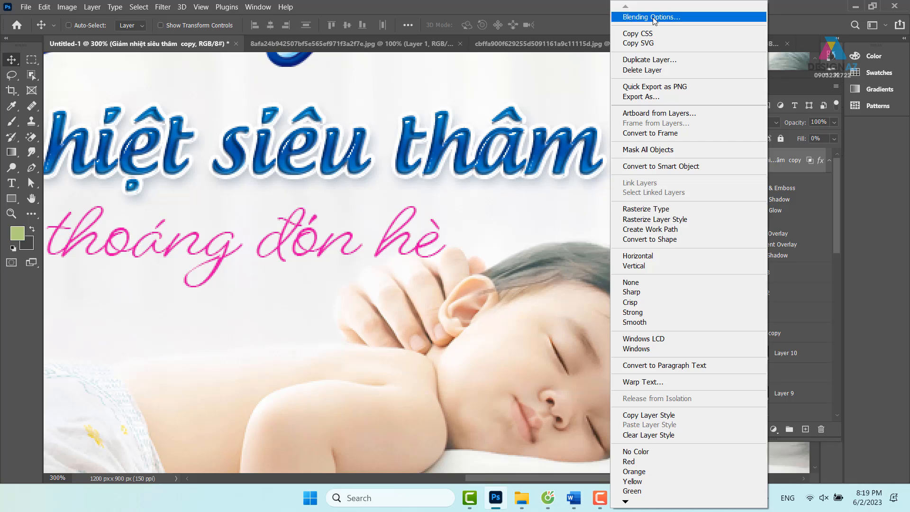
click(604, 132)
drag(565, 85, 690, 58)
click(615, 105)
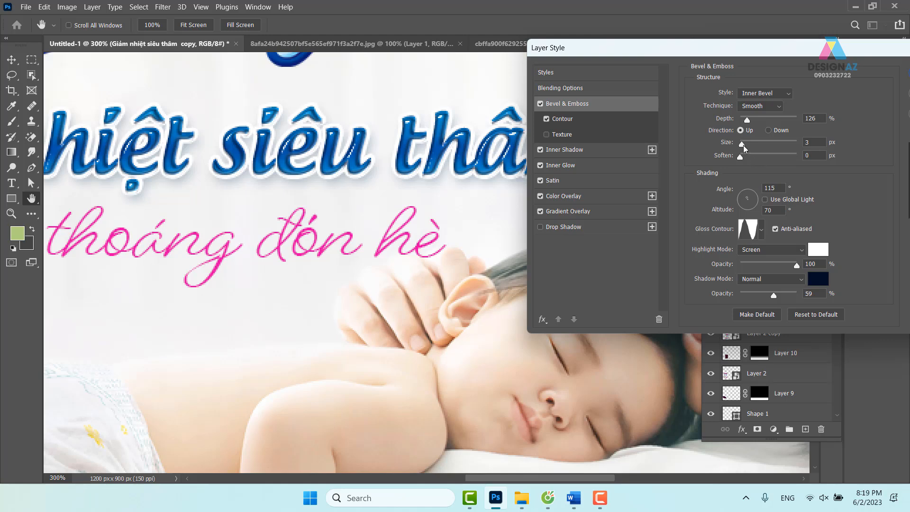
drag(743, 145, 744, 147)
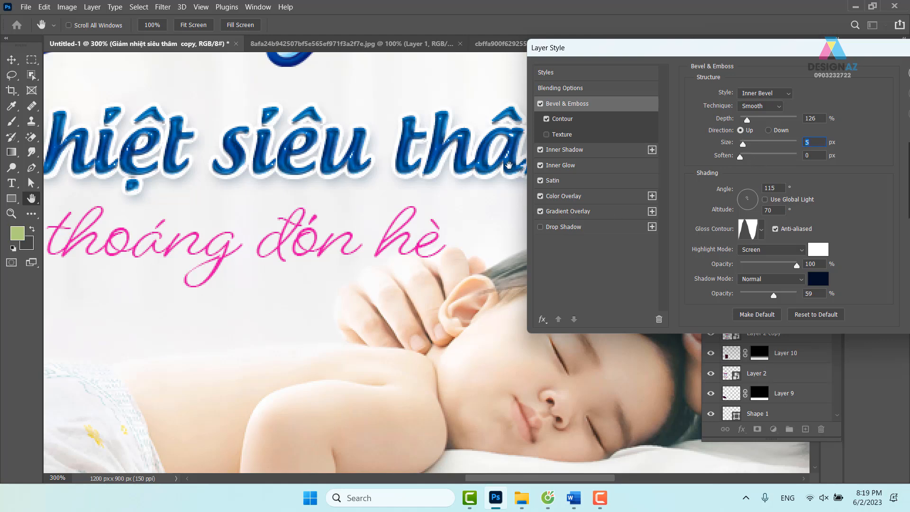
key(Down)
key(Down)
key(Down)
key(Down)
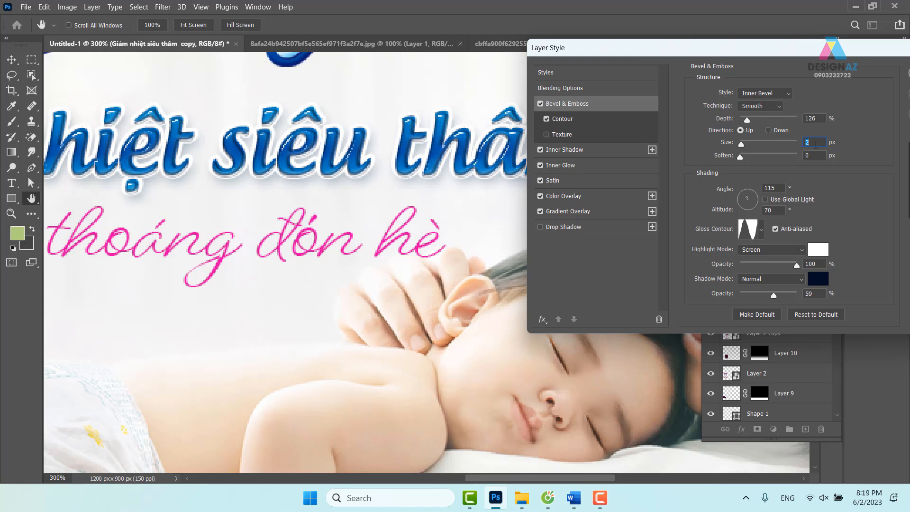
Step: Set the headline copy's Bevel & Emboss depth to 53% and size to 2 px, trying sizes of 3 and 5 px
key(Up)
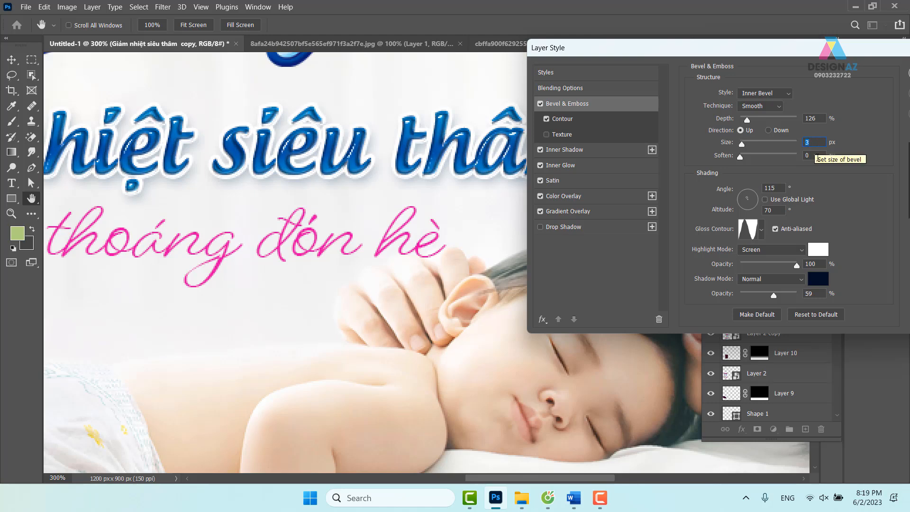
drag(746, 117, 742, 118)
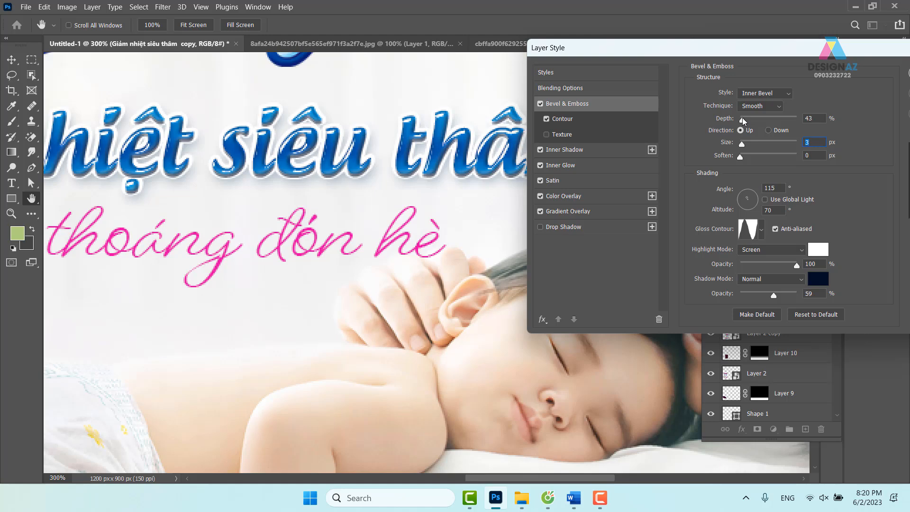
click(743, 117)
double_click(817, 141)
text(5)
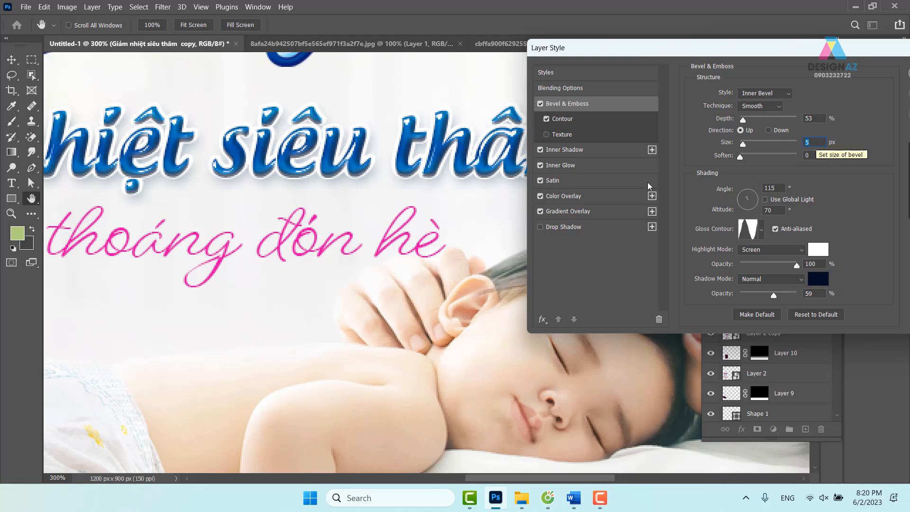
key(Down)
key(Down)
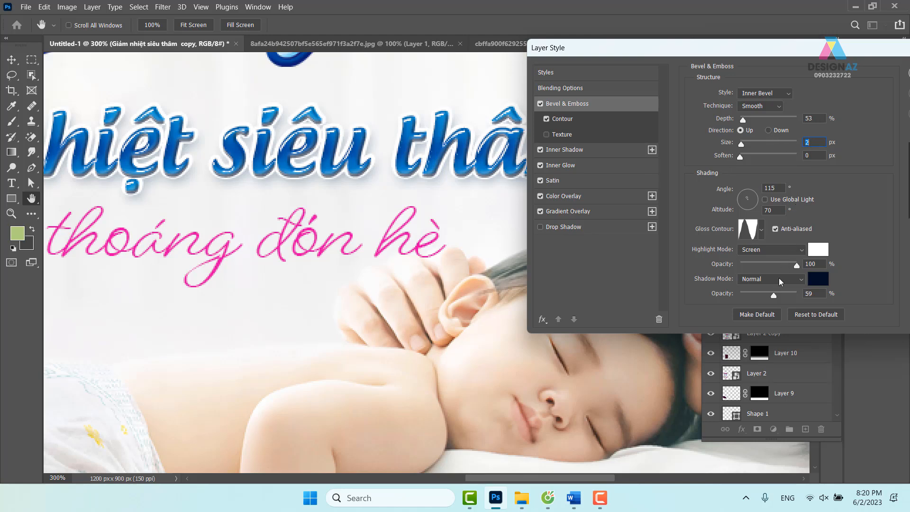
Step: Set the bevel's highlight opacity to 81% and shadow opacity to 72%, and apply the layer style
mouse_move(796, 265)
mouse_down()
mouse_move(766, 264)
mouse_move(786, 256)
mouse_up()
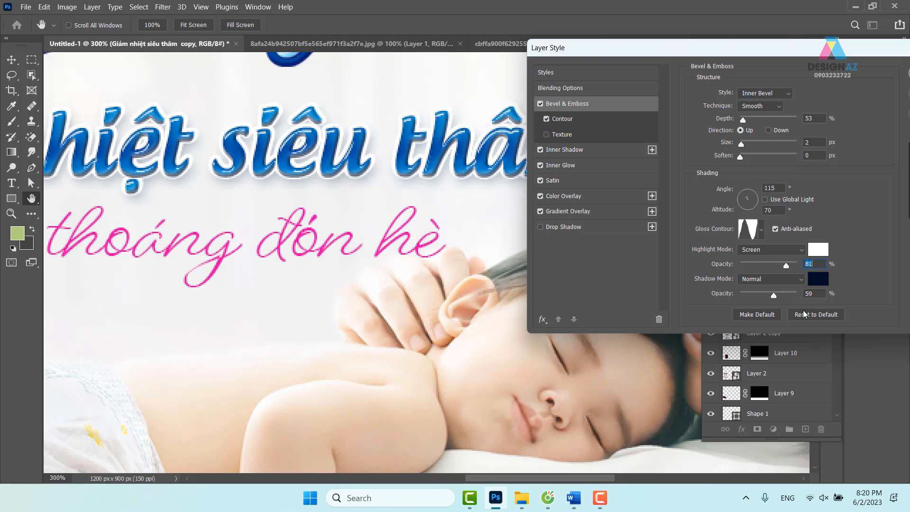
mouse_move(774, 295)
mouse_down()
mouse_move(763, 292)
mouse_move(792, 291)
mouse_move(781, 289)
mouse_up()
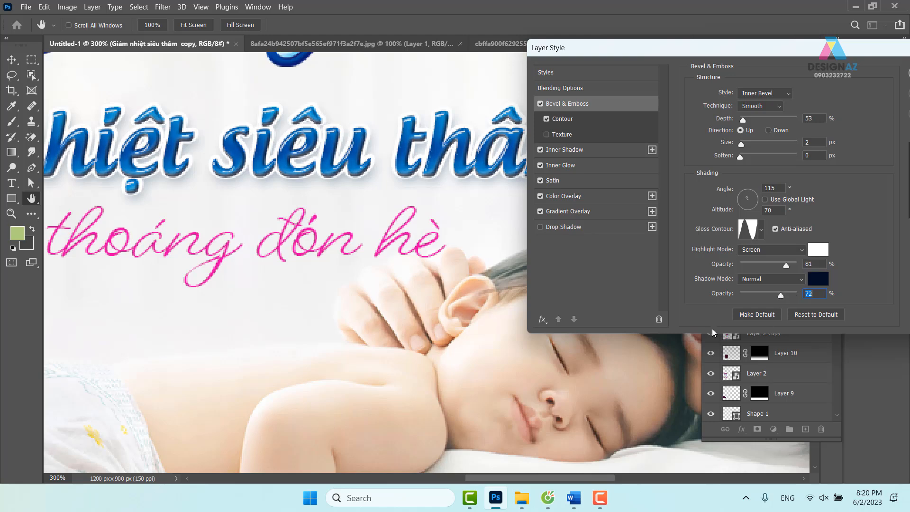
drag(835, 54, 663, 72)
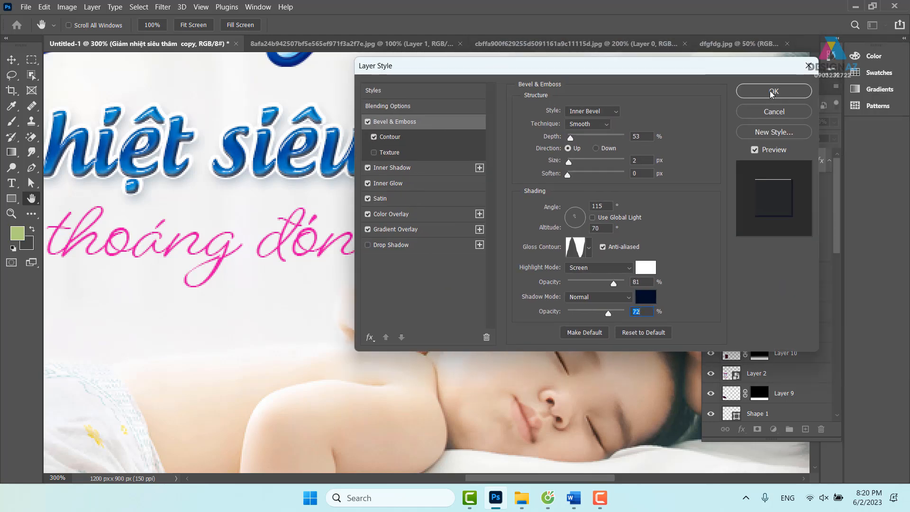
click(789, 88)
Step: Move the beveled headline copy down off the original blue headline and undo the move
key(ctrl+minus)
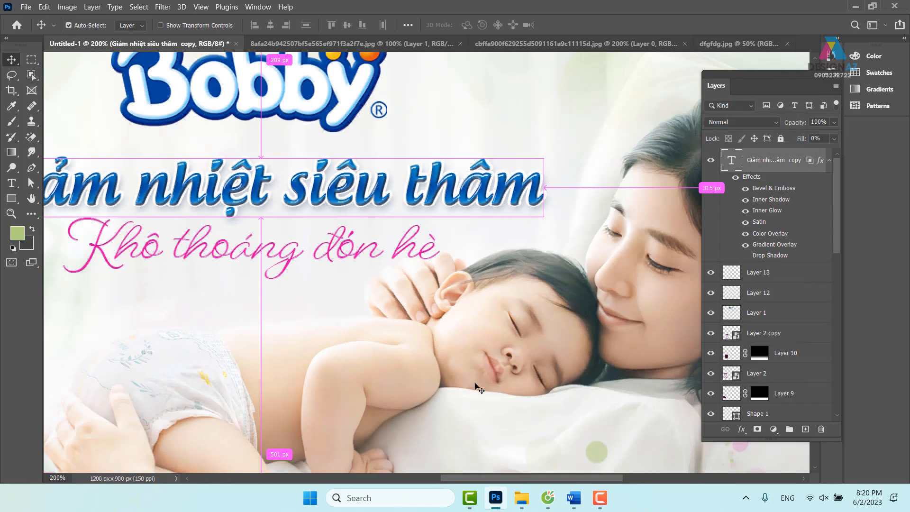
drag(228, 224, 399, 232)
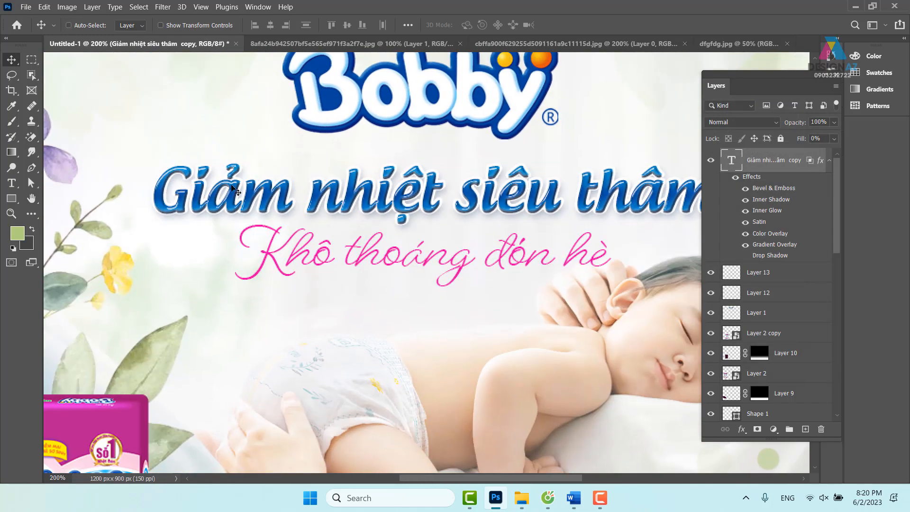
drag(230, 185, 234, 259)
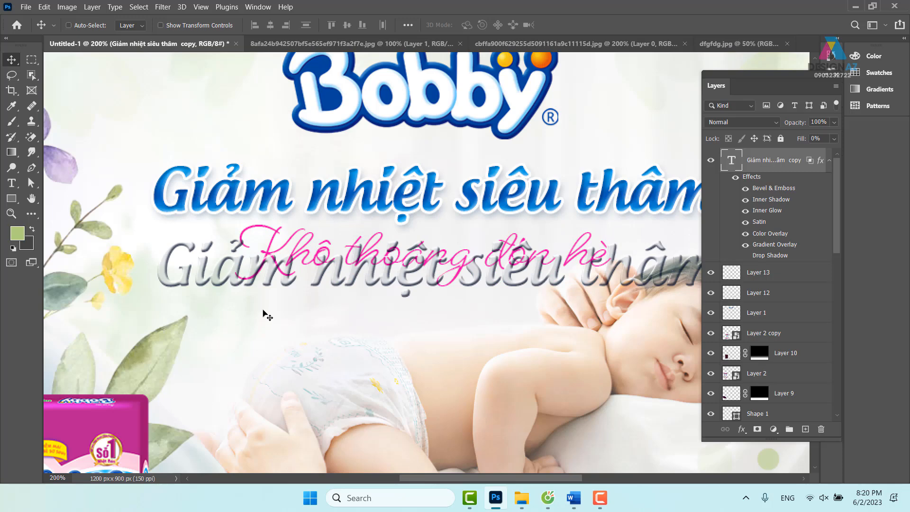
key(ctrl+z)
drag(510, 278, 387, 228)
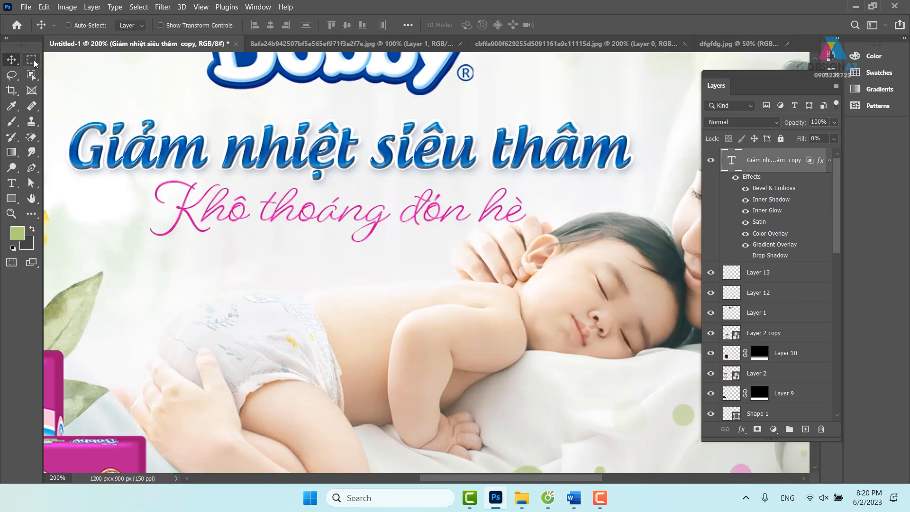
click(11, 183)
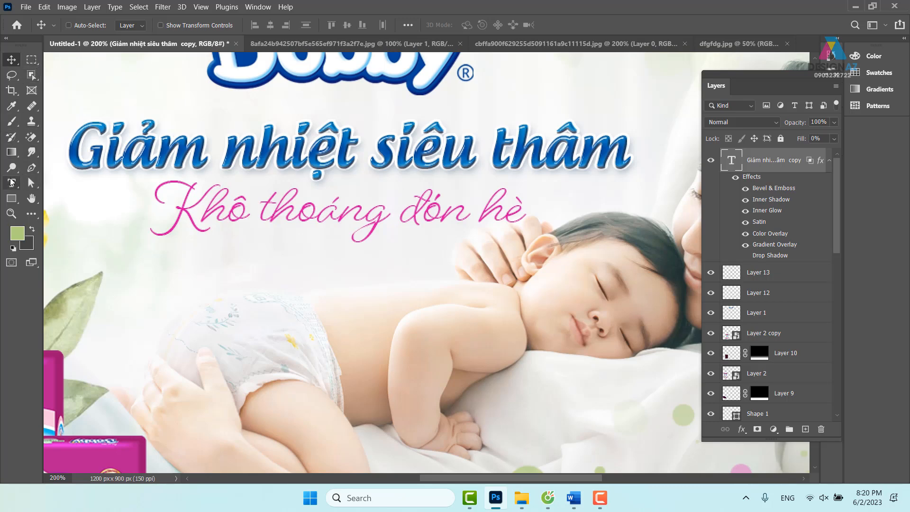
click(266, 246)
key(ctrl)
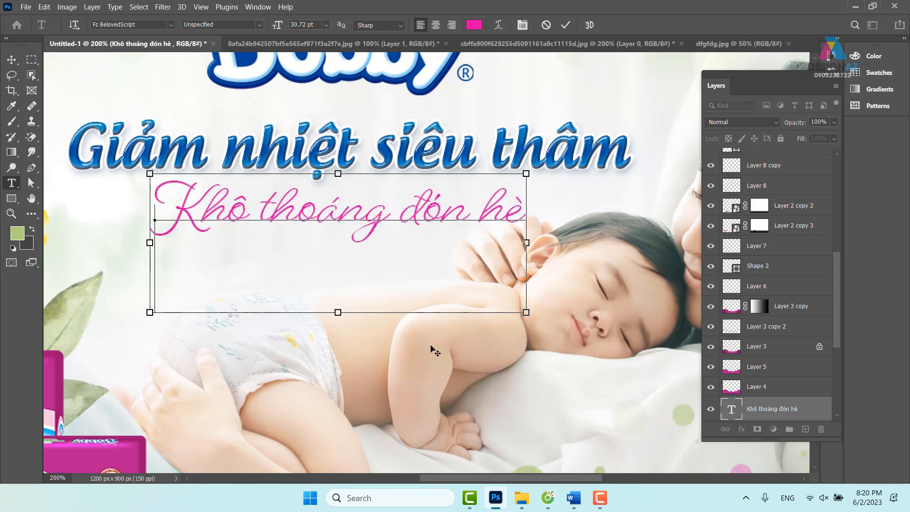
click(11, 60)
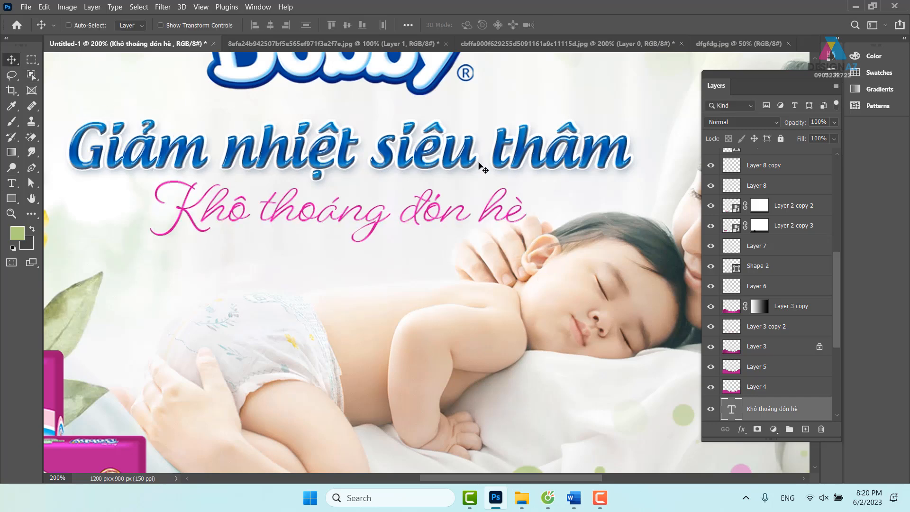
Step: Add a placeholder "Lorem Ipsum" text line above the mother's head in the Race Sport Free font
drag(473, 122, 274, 243)
key(t)
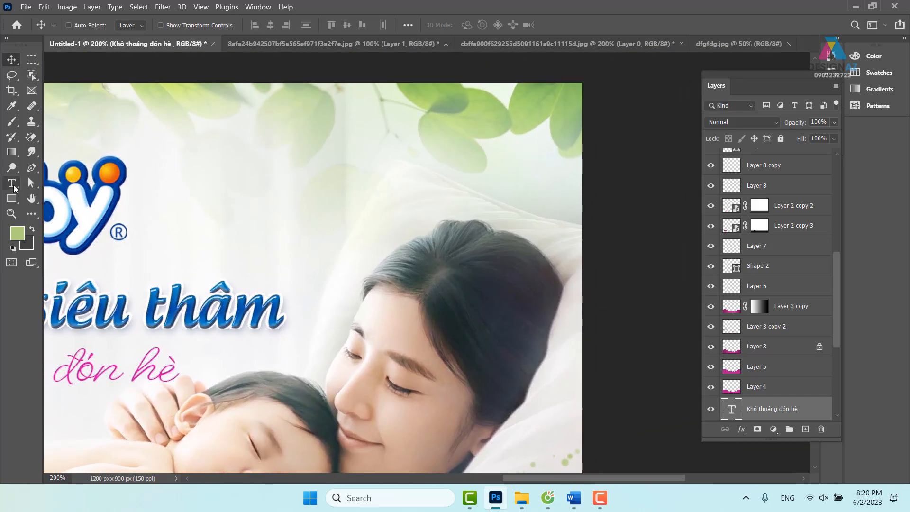
click(265, 141)
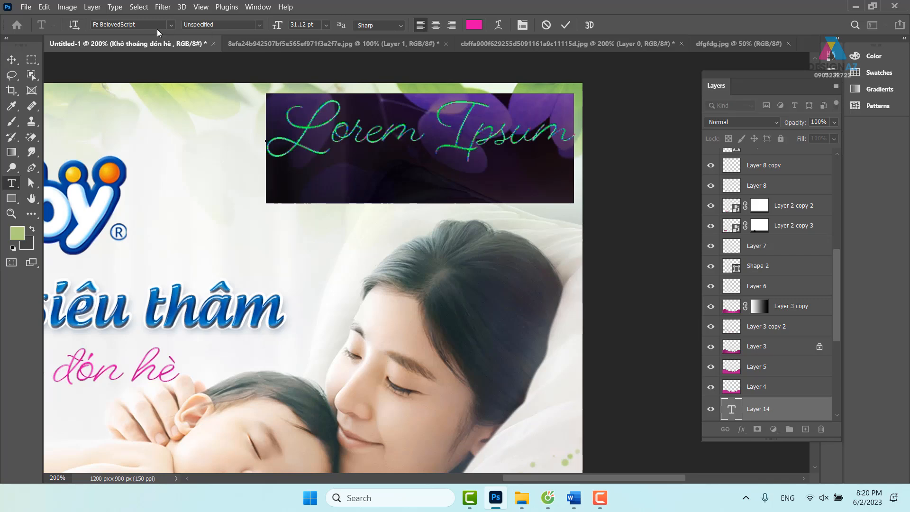
click(172, 25)
click(198, 72)
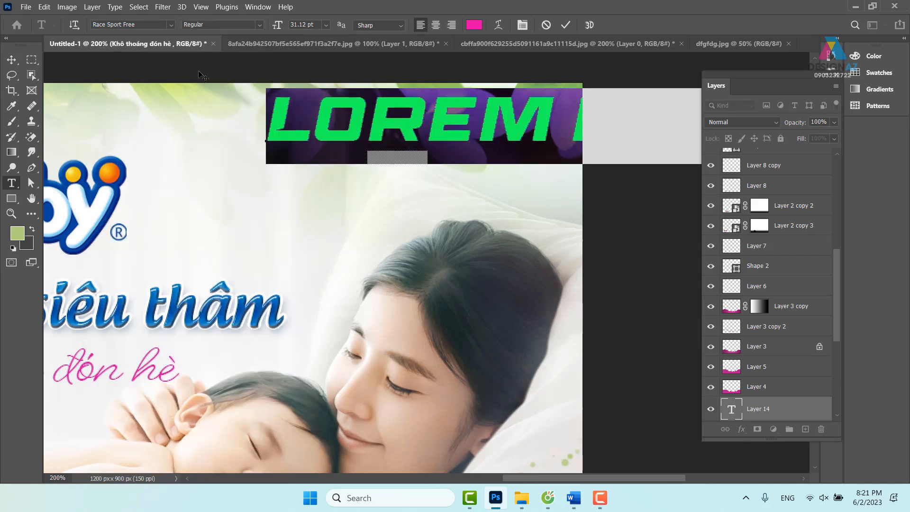
click(11, 60)
Step: Scale the Lorem Ipsum text down to about 15.84 pt and place it in the empty area above the mother's head
drag(356, 162, 238, 221)
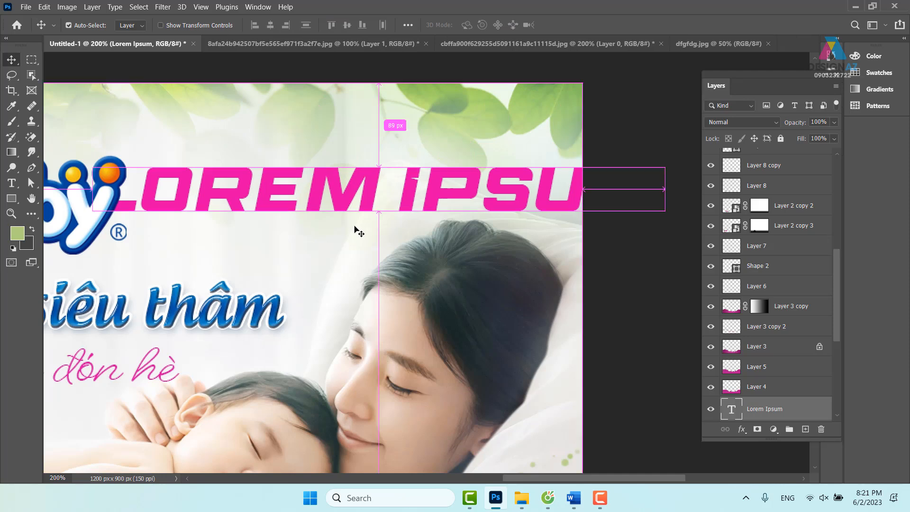
key(ctrl+t)
drag(666, 157, 392, 167)
key(Return)
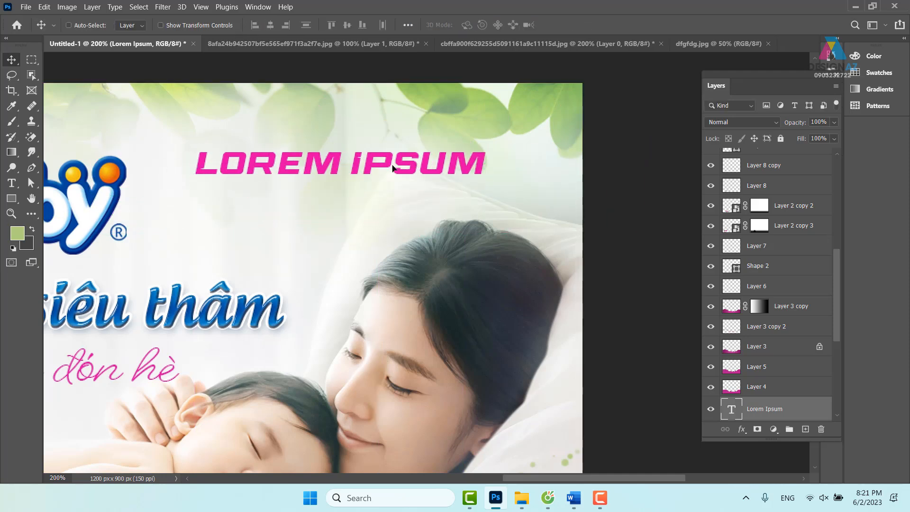
Step: Add a Stroke effect to the Lorem Ipsum layer and set its size to 2 px
key(t)
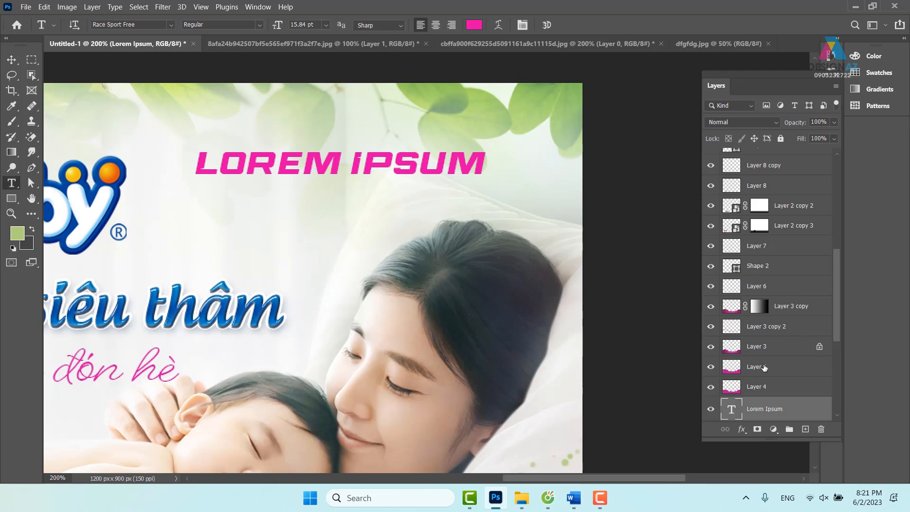
right_click(772, 410)
click(665, 16)
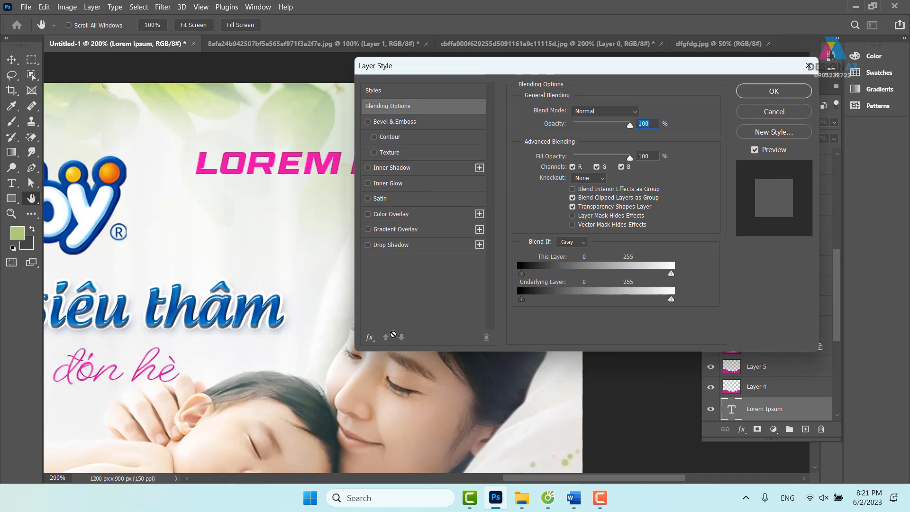
click(371, 337)
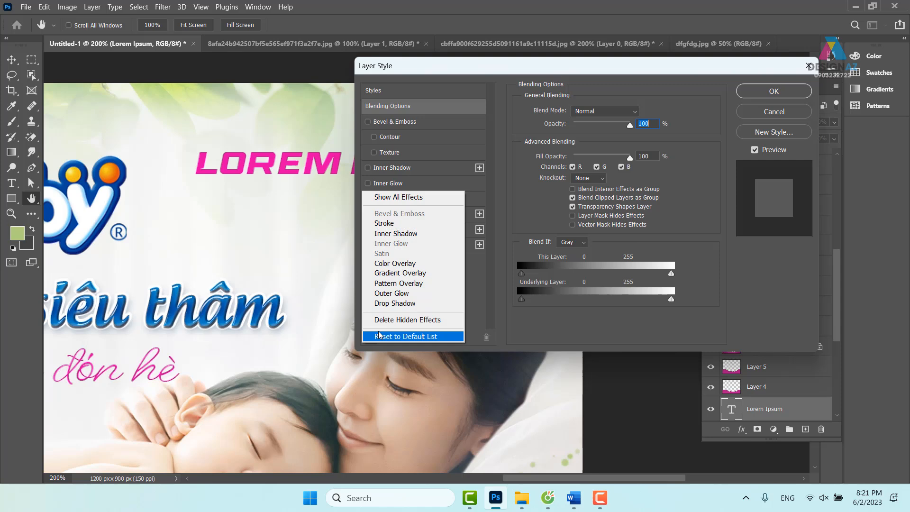
click(389, 224)
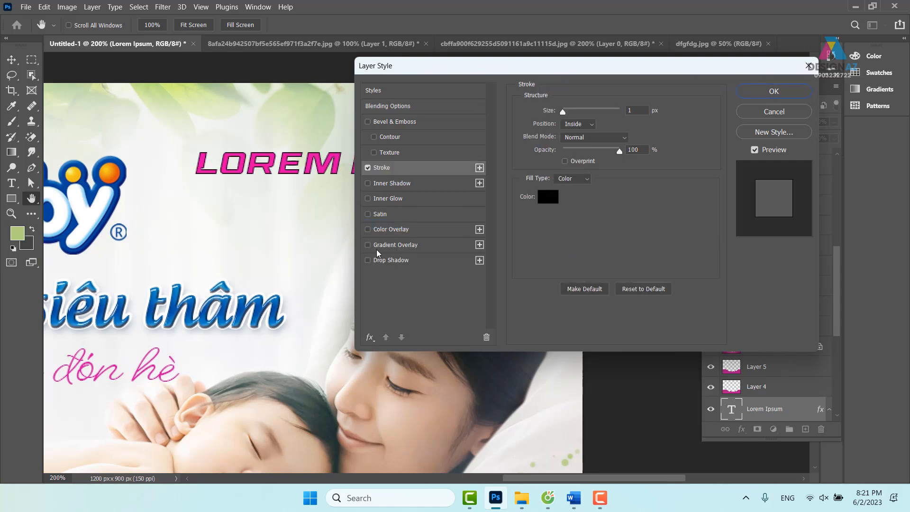
drag(564, 113, 563, 114)
key(ctrl+plus)
key(ctrl+plus)
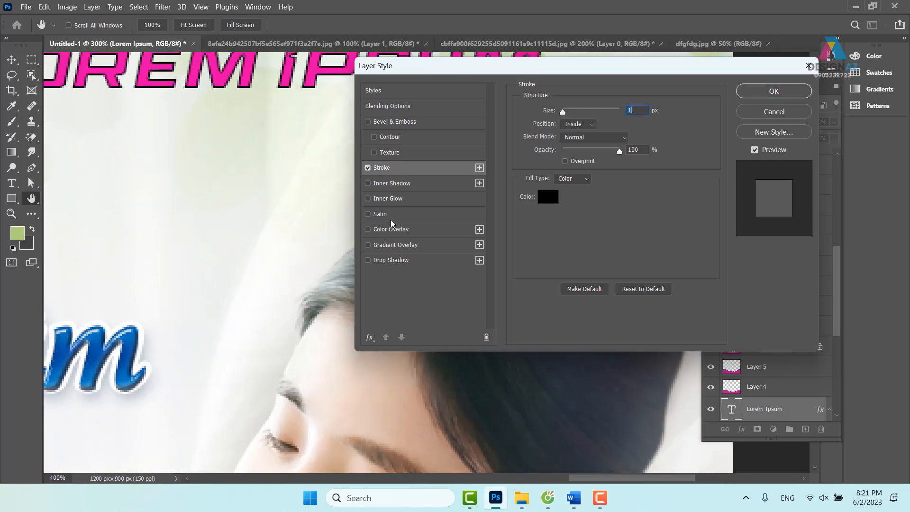
drag(128, 162, 224, 271)
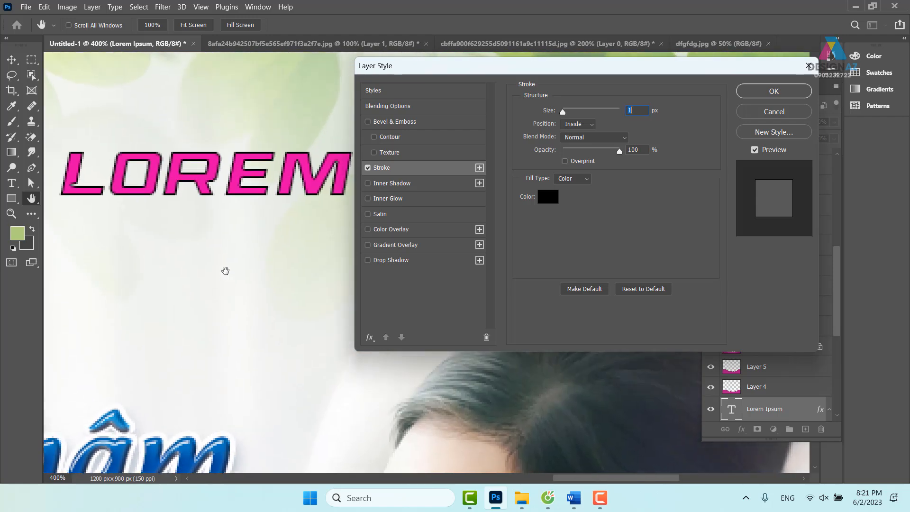
drag(564, 114, 565, 116)
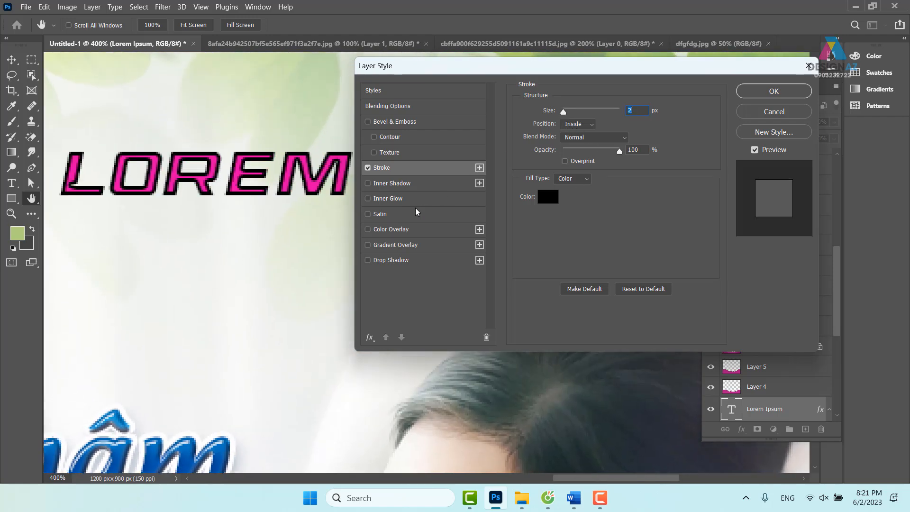
Step: Change the stroke's position to Outside and apply the layer style
click(595, 125)
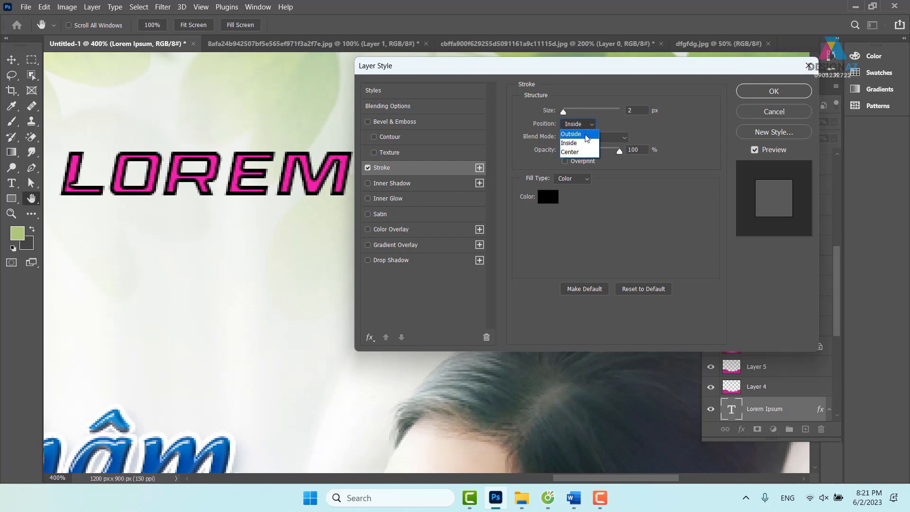
click(586, 138)
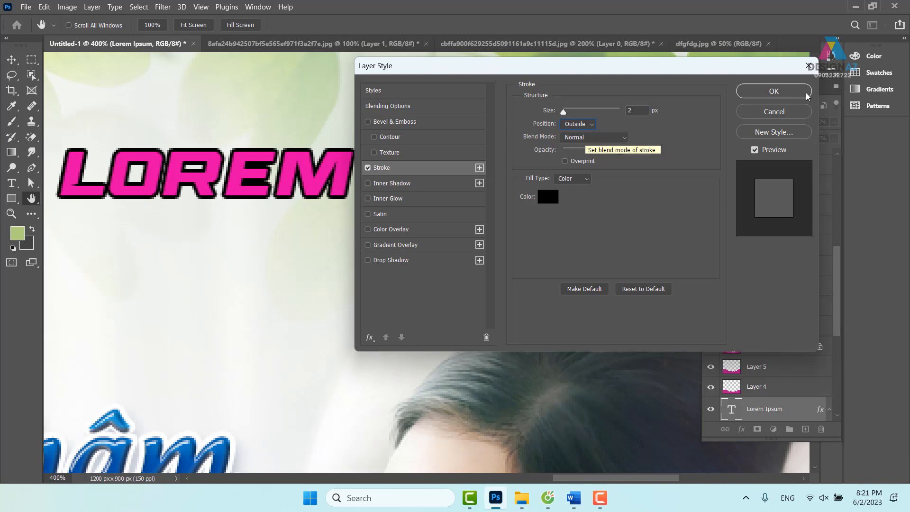
key(Return)
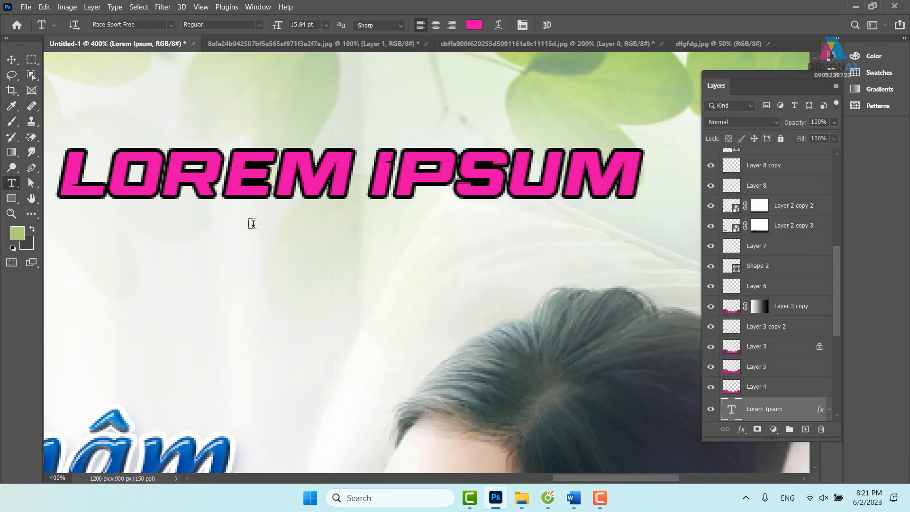
Step: Try a layer opacity of 53% on the stroked Lorem Ipsum text and restore it to 100%
click(10, 61)
click(834, 122)
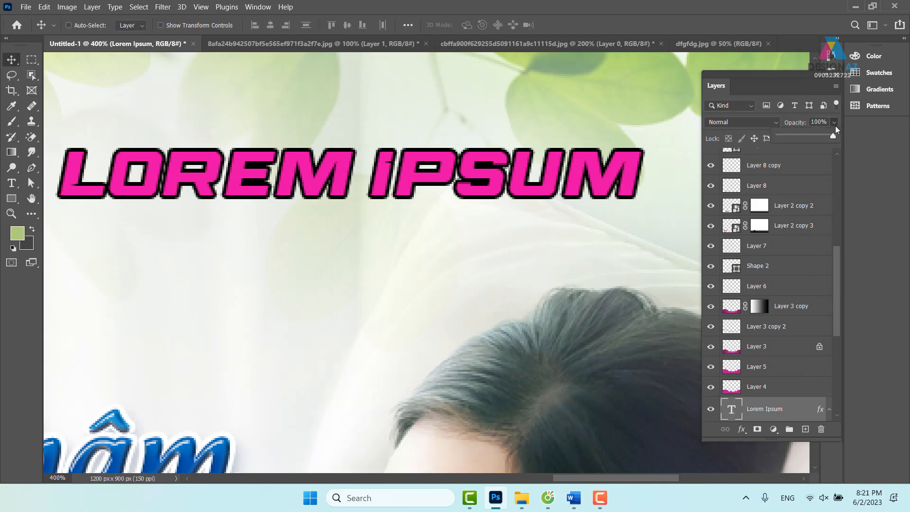
click(833, 123)
drag(835, 124, 820, 137)
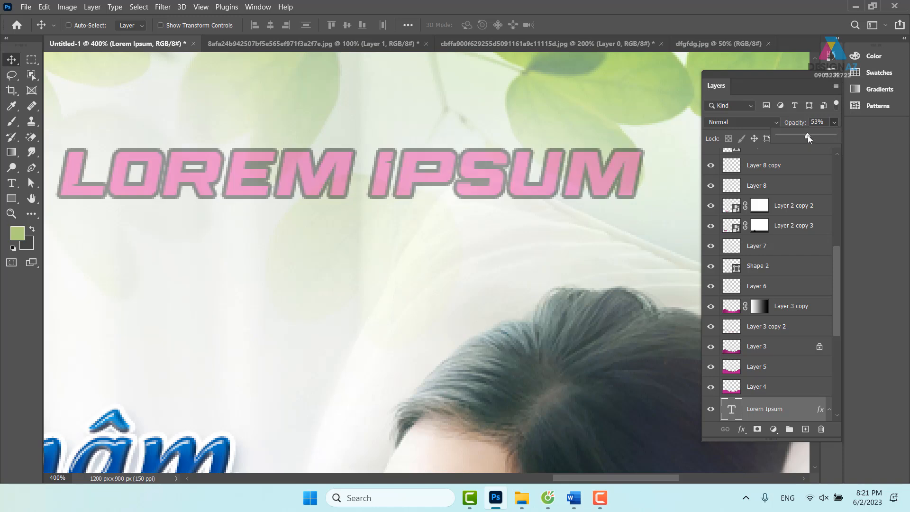
drag(808, 135, 877, 135)
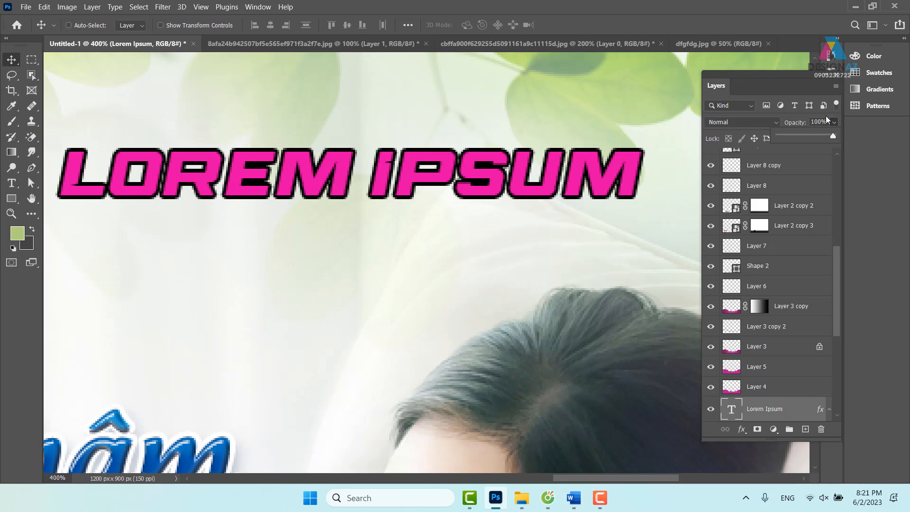
click(789, 93)
Step: Set the Lorem Ipsum layer's fill to 0% and make sure that layer is selected
click(835, 139)
drag(834, 151, 671, 222)
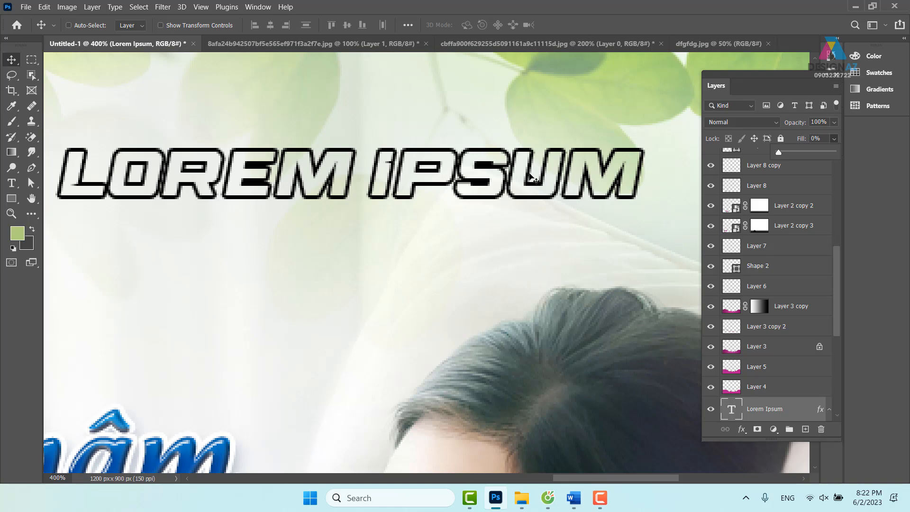
click(789, 161)
click(785, 167)
right_click(539, 181)
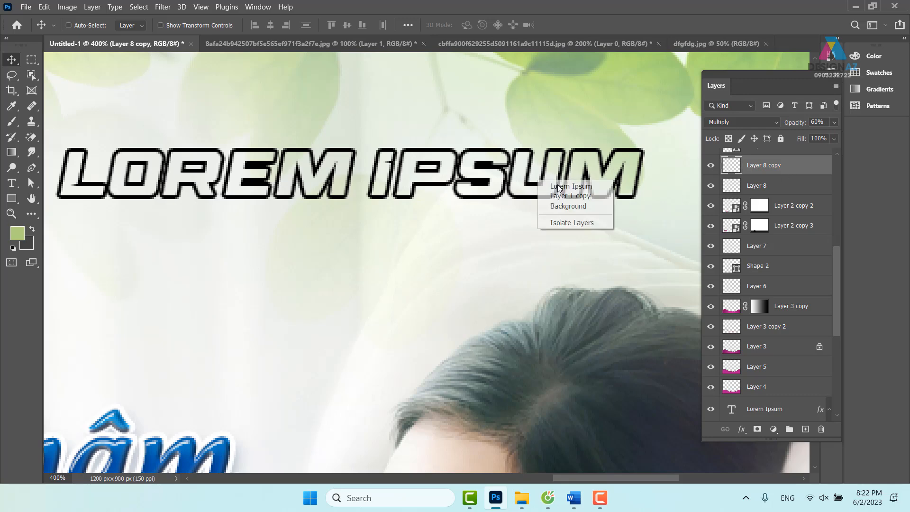
click(562, 185)
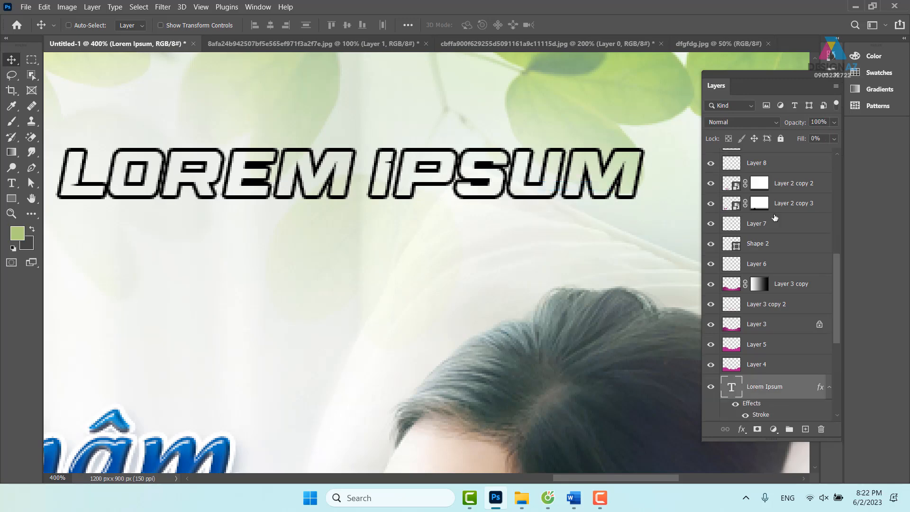
Step: Change the Lorem Ipsum text's stroke color to white (#ffffff) and apply the layer style
right_click(776, 385)
click(645, 17)
click(451, 169)
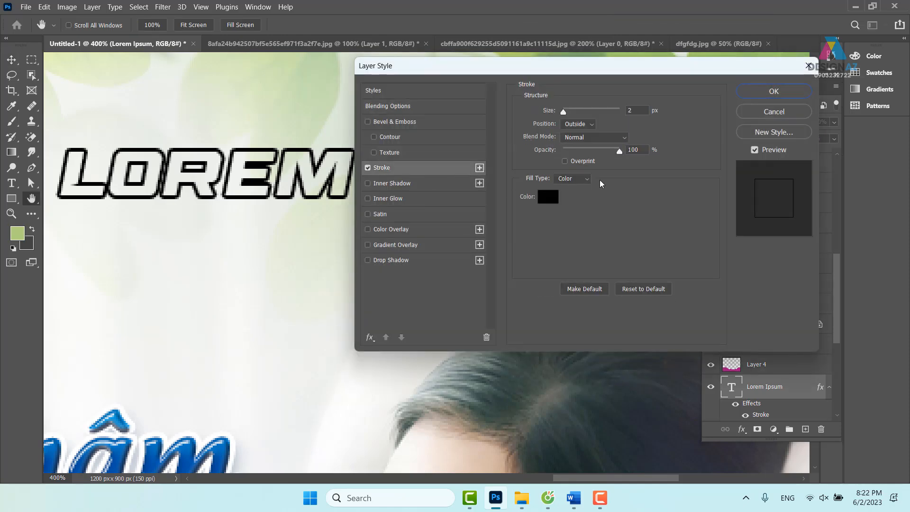
click(548, 199)
text(ffffff)
click(822, 120)
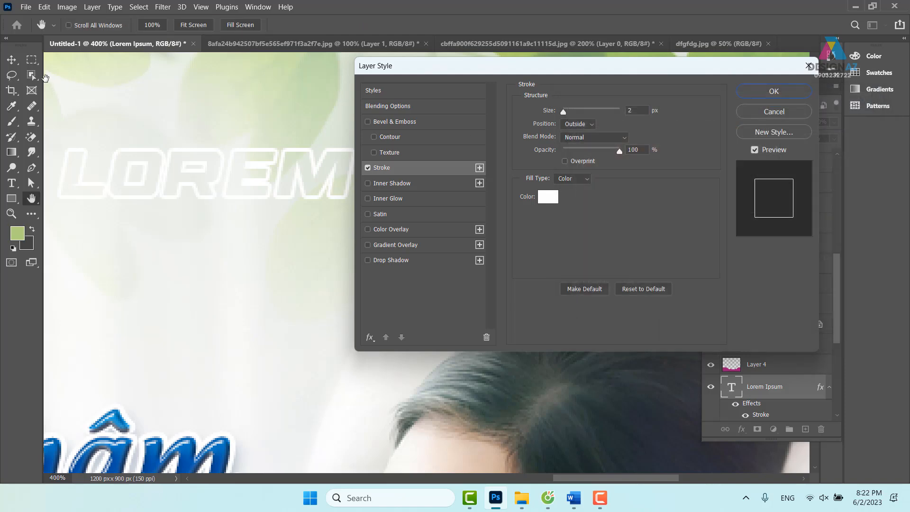
click(773, 91)
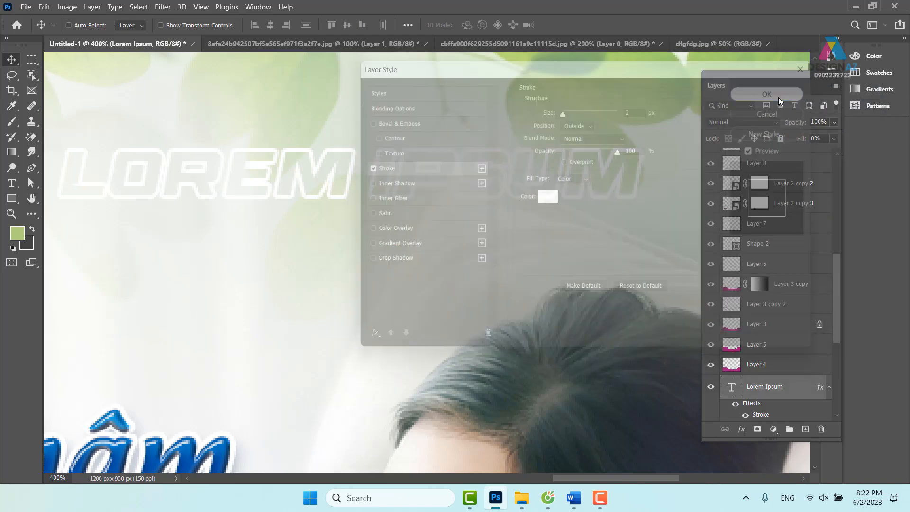
Step: Move the Lorem Ipsum text onto the magenta band at the banner's lower right and bring its layer to the front
key(ctrl+minus)
key(ctrl+minus)
key(ctrl+minus)
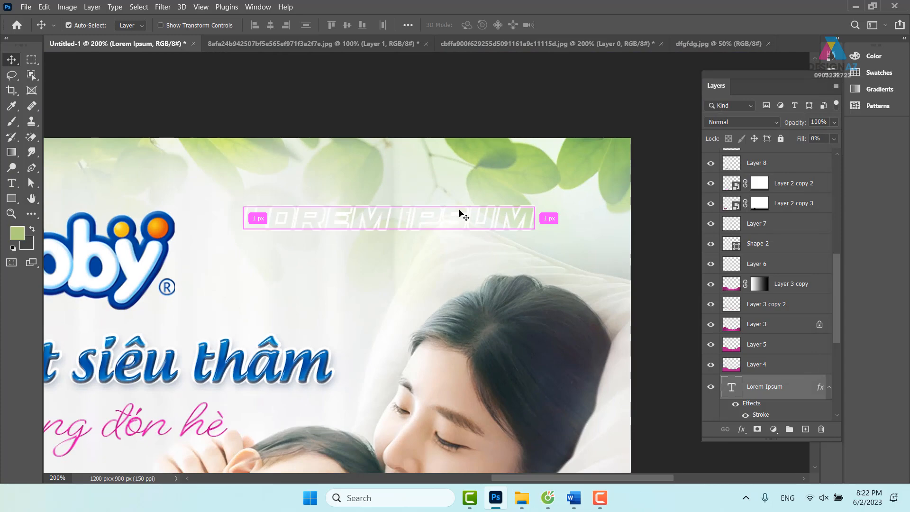
drag(411, 271, 495, 155)
drag(497, 124, 564, 333)
key(ctrl+shift+bracketright)
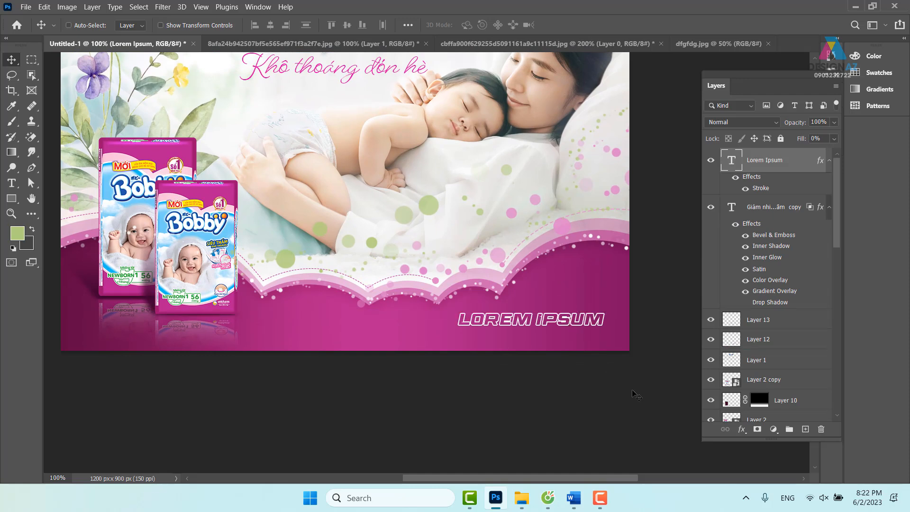
Step: Replace the wording of the outlined Lorem Ipsum text with a person's first name
key(t)
click(467, 319)
key(ctrl+a)
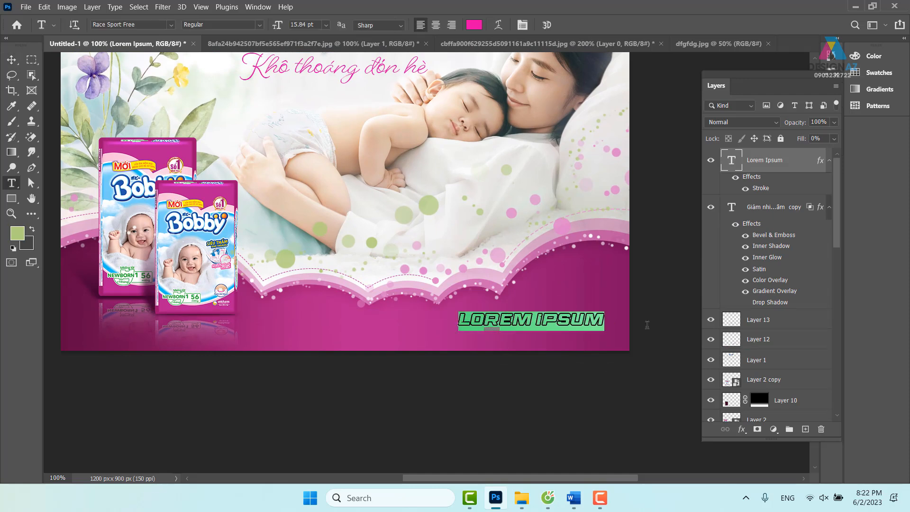
text(KHANHs)
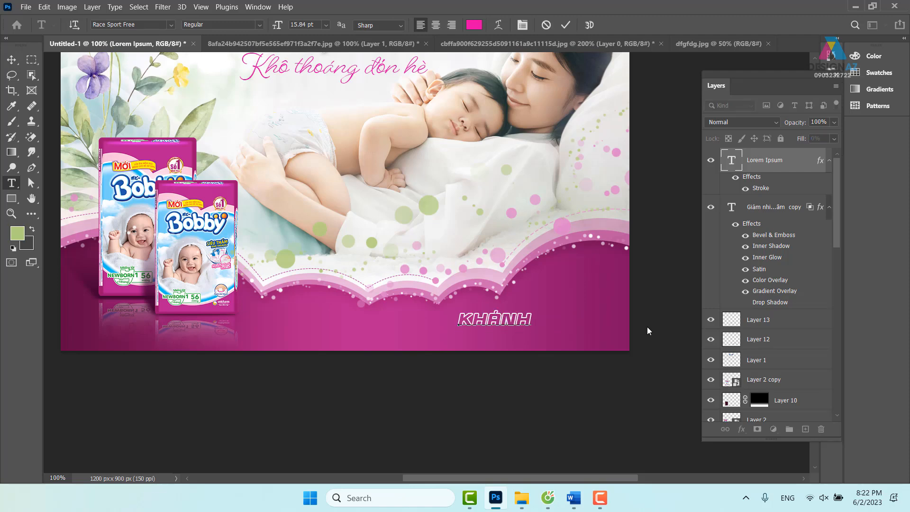
click(11, 59)
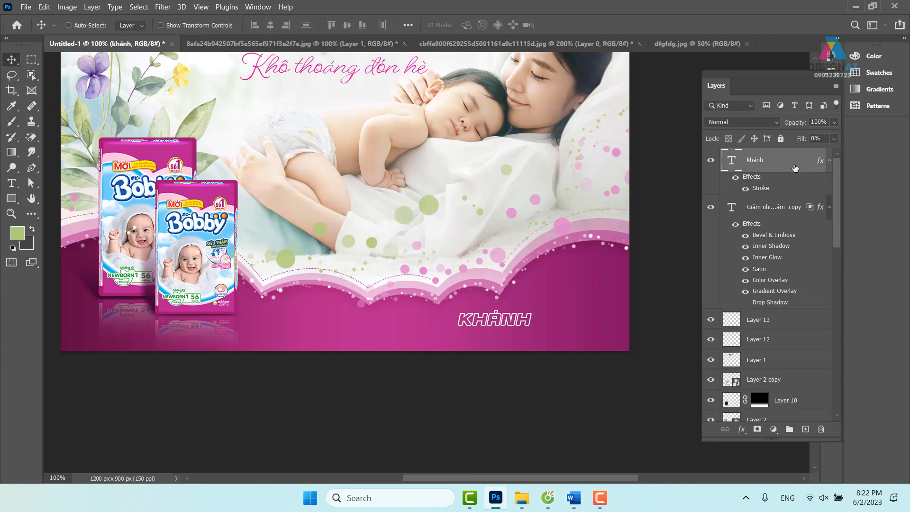
Step: Check the outlined sample text's blending options and delete that text layer
right_click(794, 168)
key(Escape)
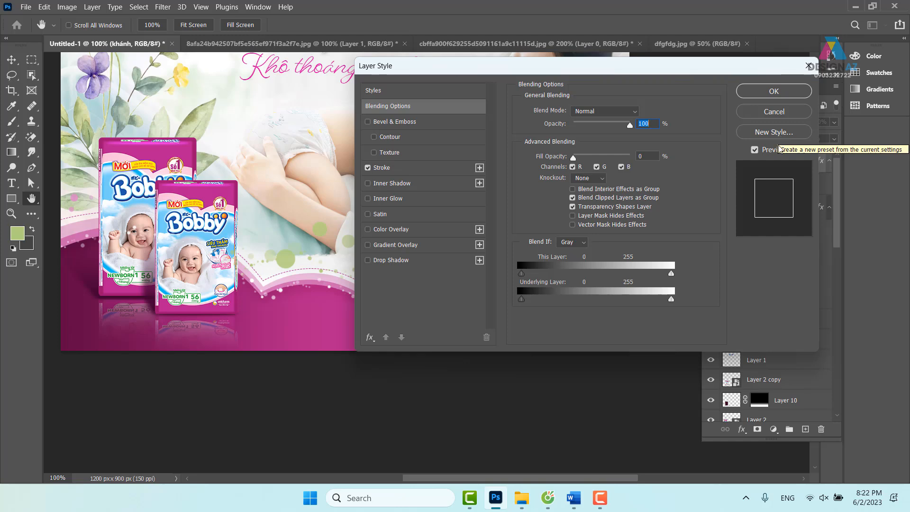
click(773, 91)
drag(505, 323, 515, 322)
key(Delete)
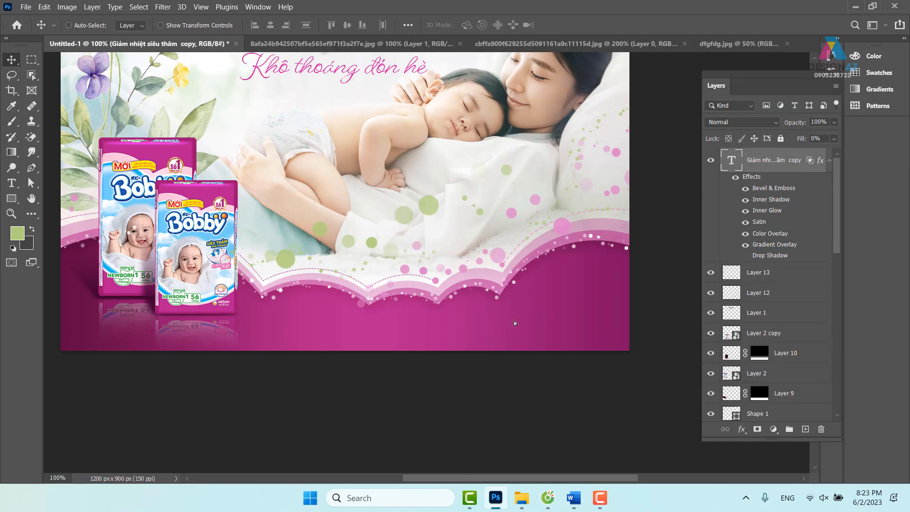
Step: Delete the "Giảm nhiệt siêu thâm copy" overlay layer from the headline
drag(434, 212, 438, 359)
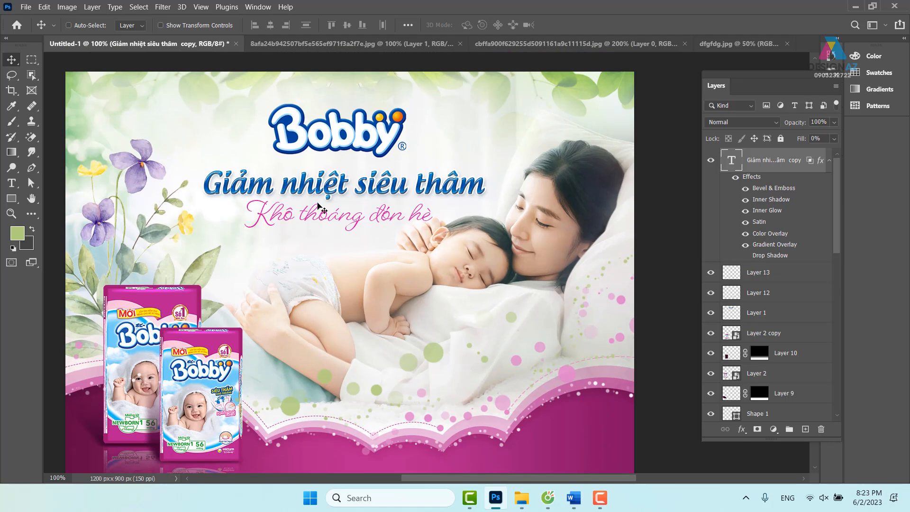
drag(340, 189, 344, 167)
key(Delete)
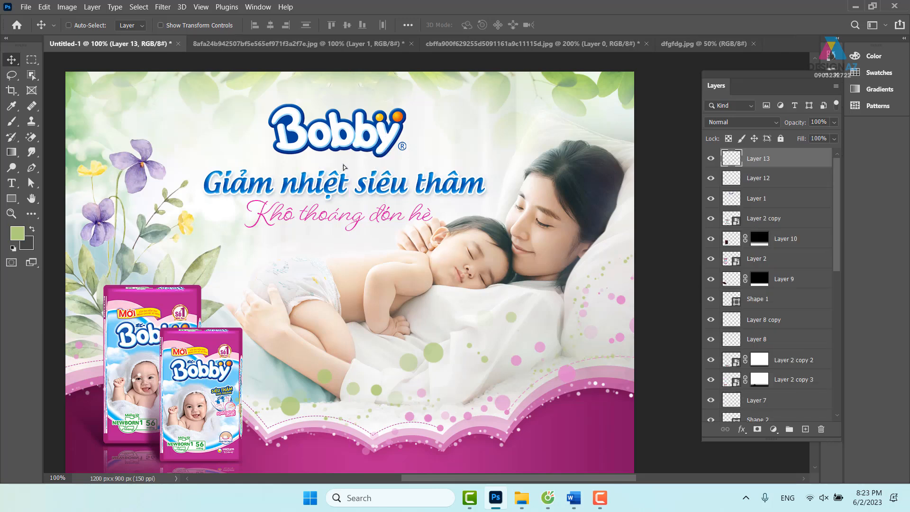
Step: Select the original "Giảm nhiệt siêu thâm" headline layer, try moving it slightly down and undo the move
key(ctrl+plus)
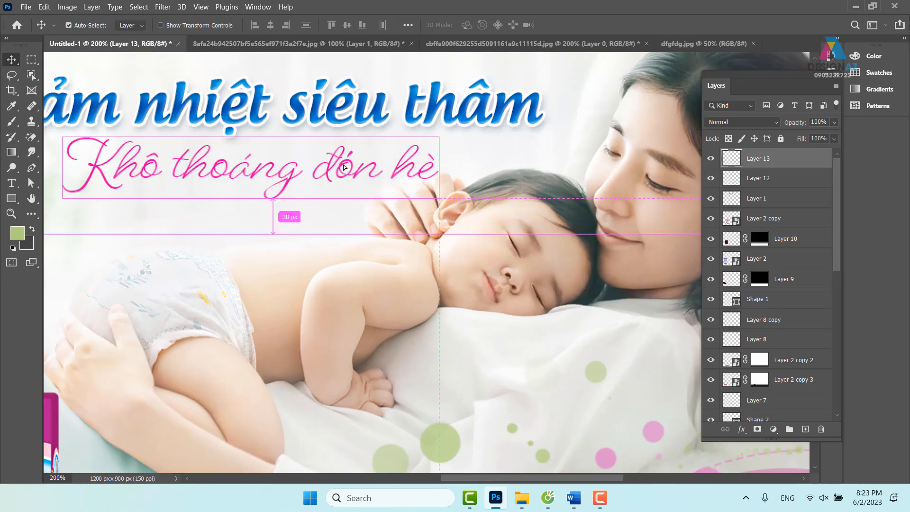
scroll(327, 173, up, 3)
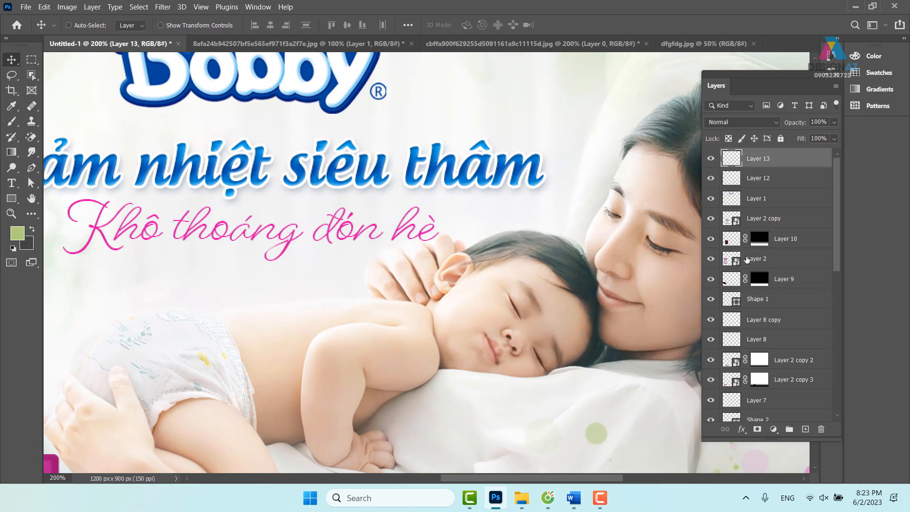
right_click(458, 178)
click(449, 190)
right_click(450, 183)
click(450, 182)
drag(450, 182, 447, 205)
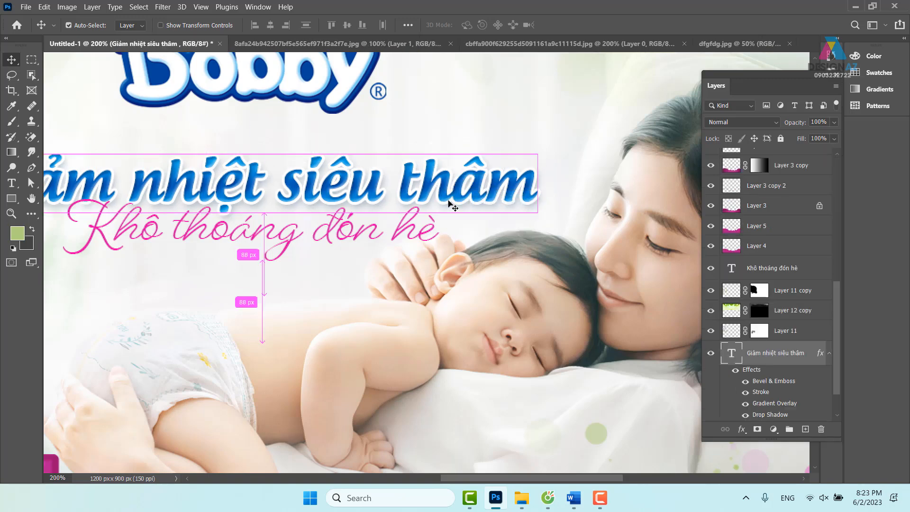
key(ctrl+z)
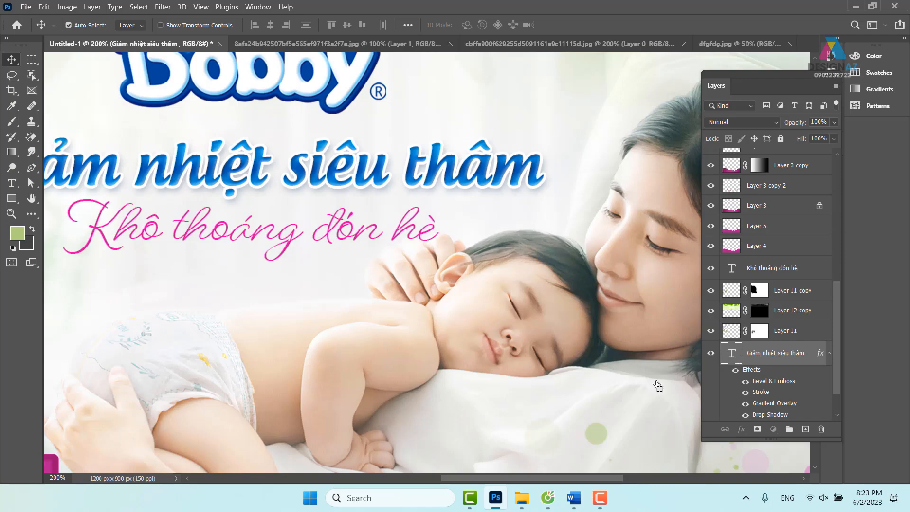
Step: Load the headline's letter shapes as a selection, fill them with white (#ffffff) on a new layer above it, and deselect
ctrl+click(732, 357)
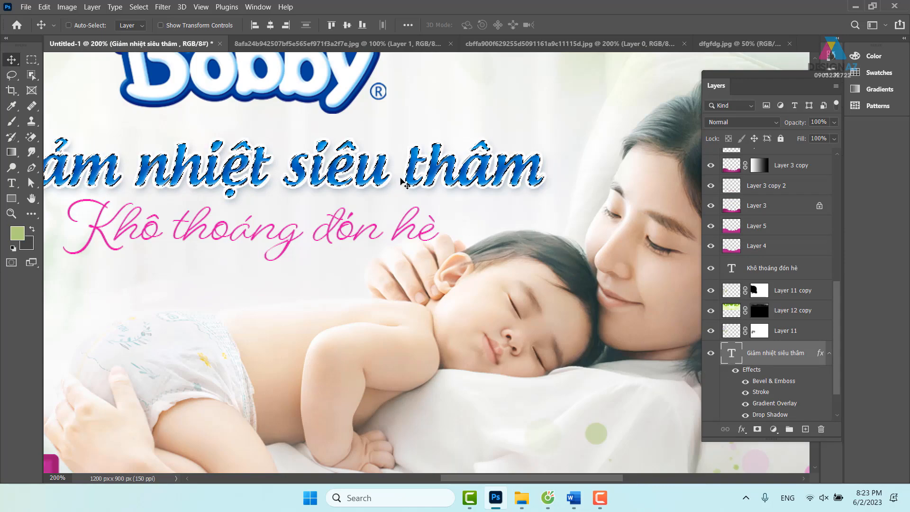
click(805, 429)
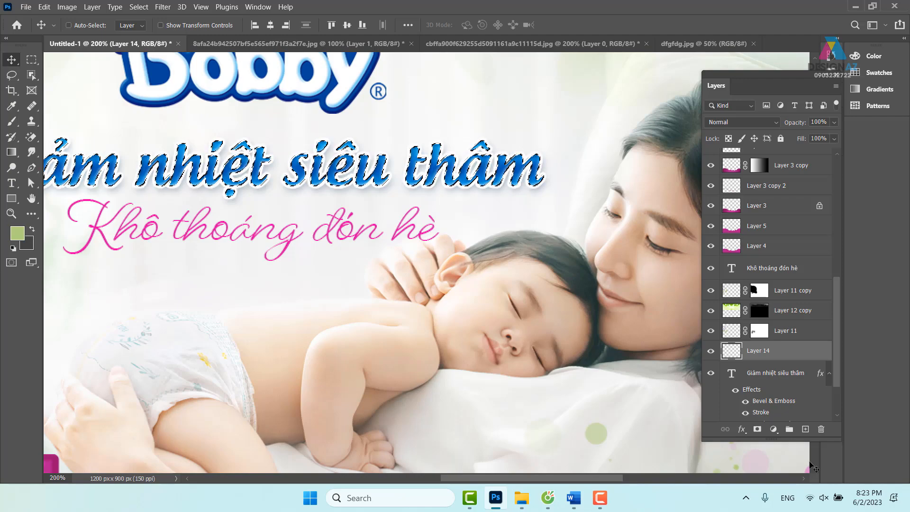
click(19, 236)
click(573, 124)
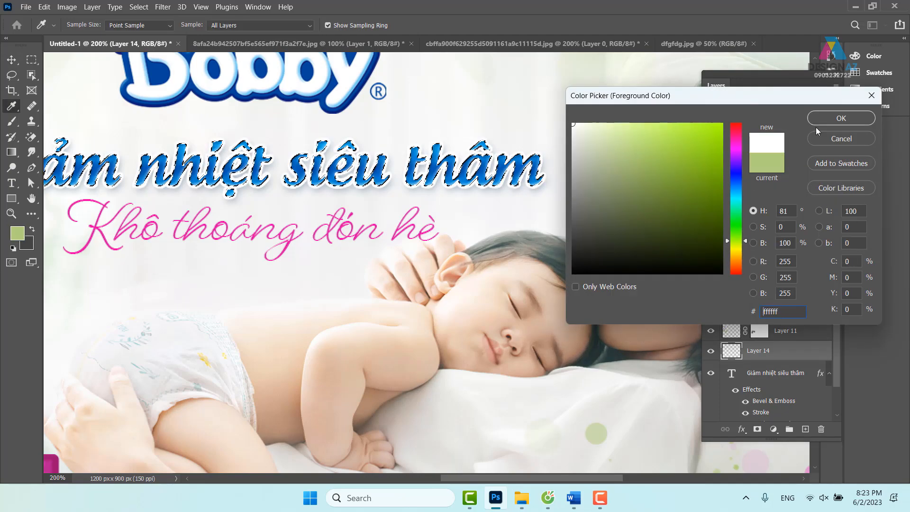
click(838, 123)
key(alt+BackSpace)
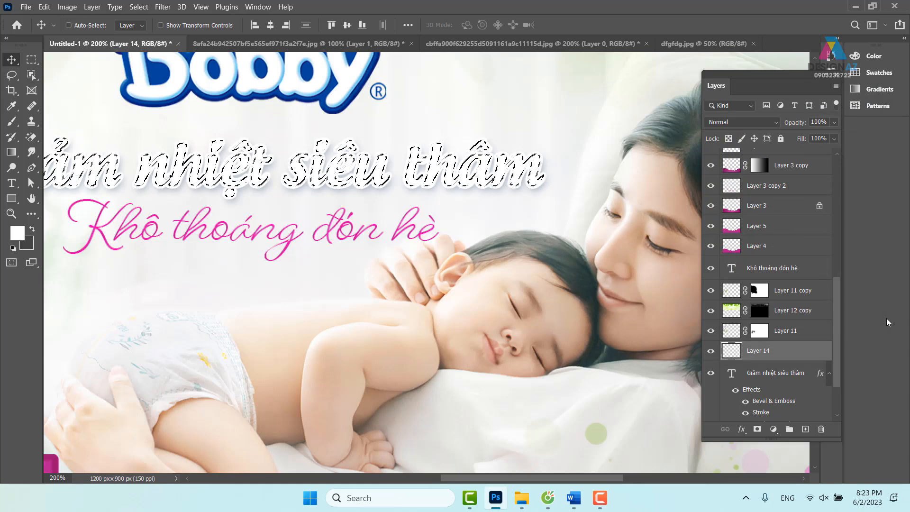
key(ctrl+d)
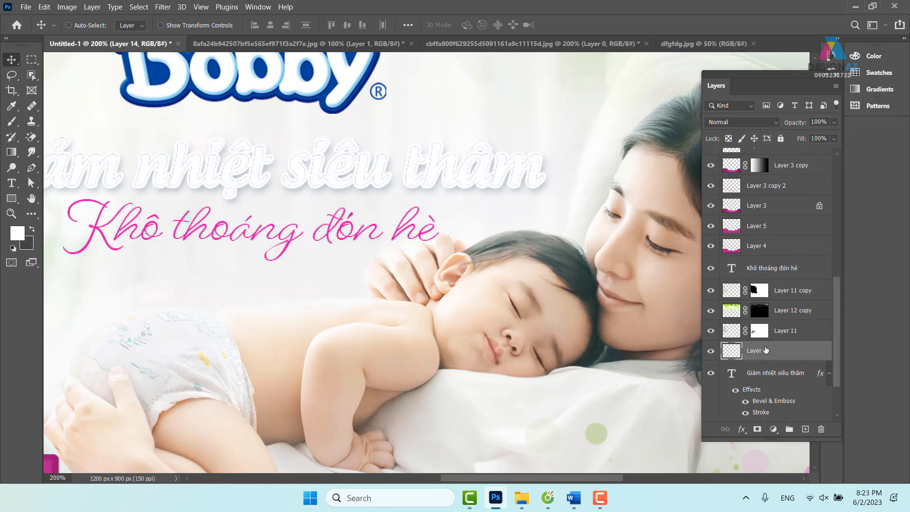
Step: Erase the lower half of the white headline fill with a rectangular selection and set its layer opacity to 30%
drag(359, 261, 413, 258)
click(36, 62)
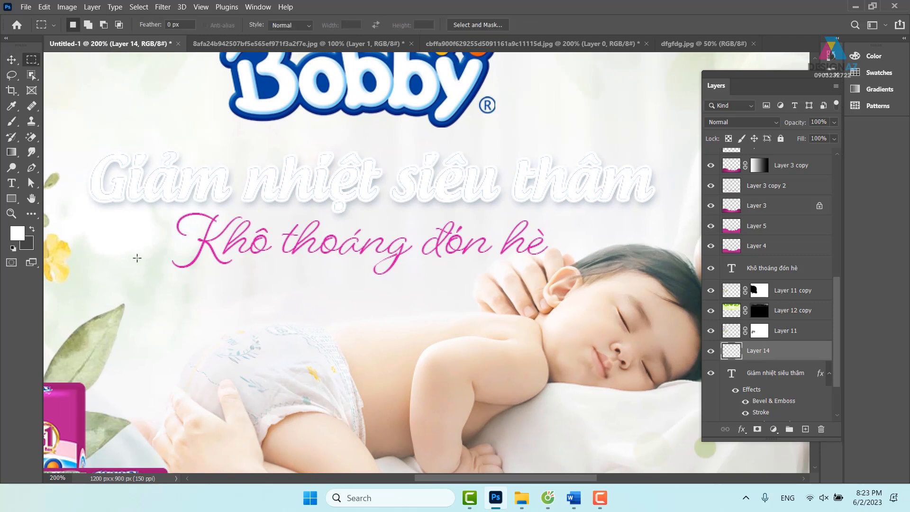
drag(60, 233, 670, 184)
key(Delete)
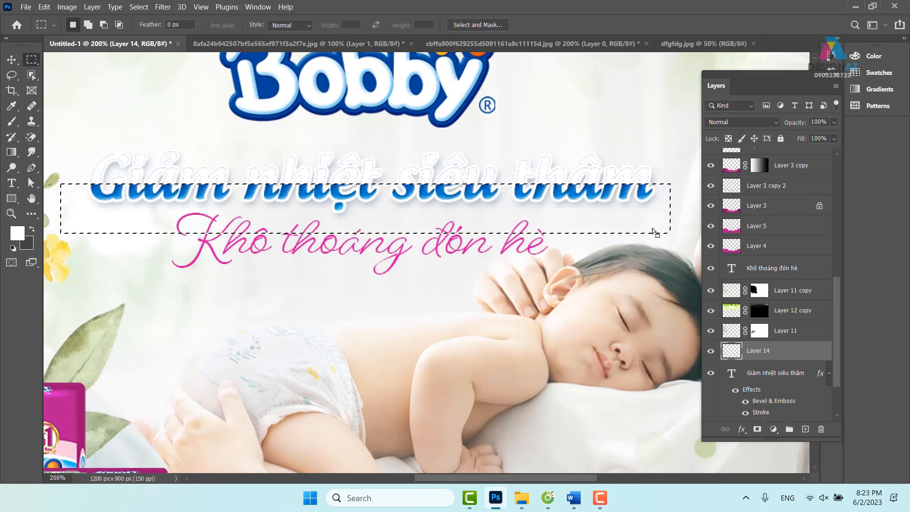
key(v)
key(ctrl+d)
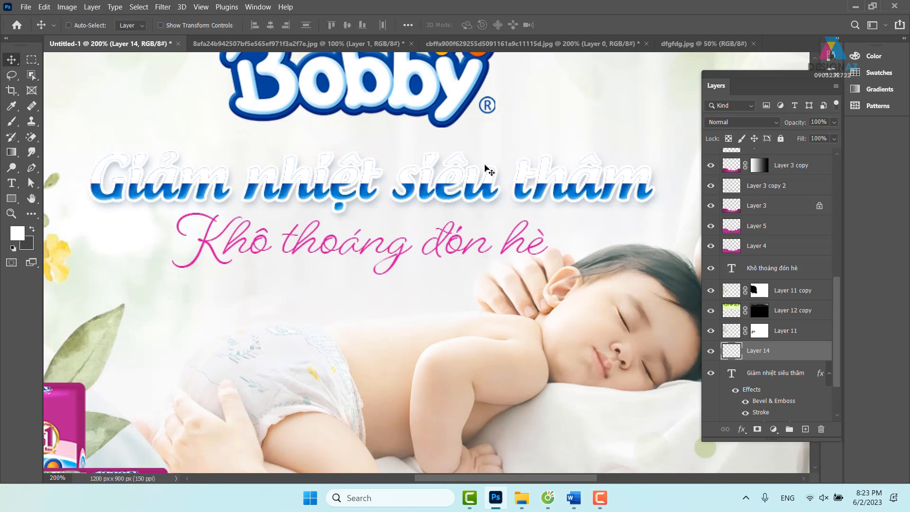
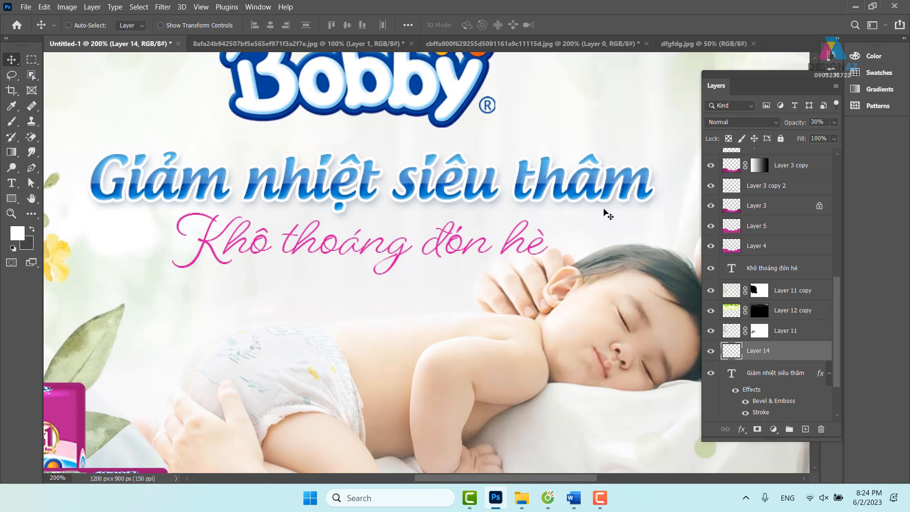
Step: Draw a large, nearly circular elliptical selection beside the Bobby logo, overlapping the headline's end and the mother's face
key(ctrl+minus)
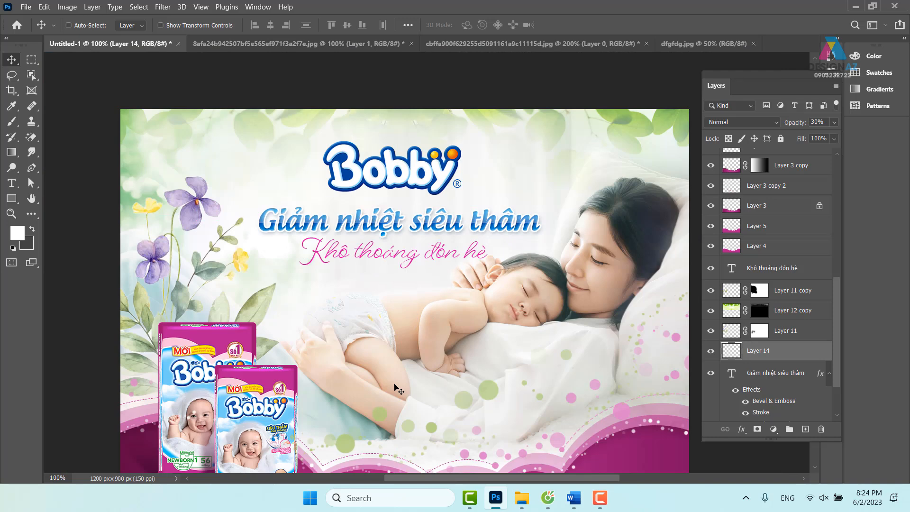
drag(459, 287, 346, 300)
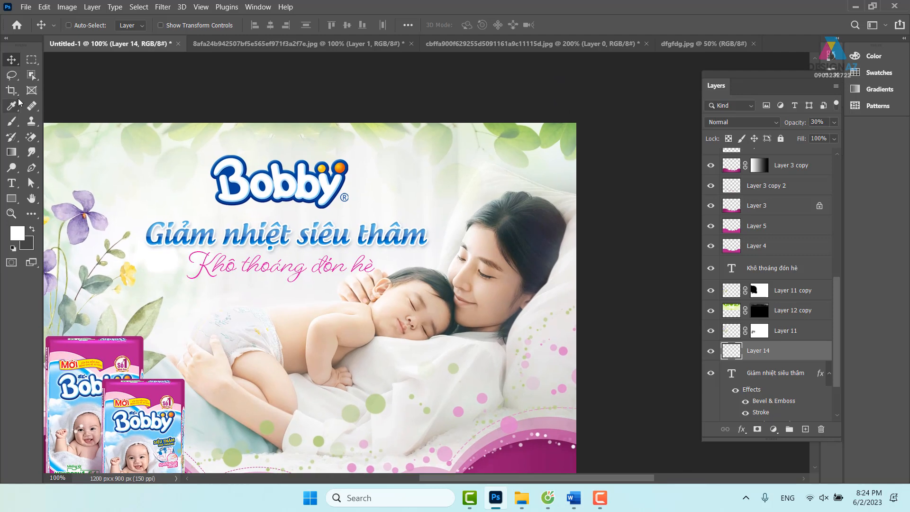
click(31, 60)
right_click(31, 59)
click(57, 69)
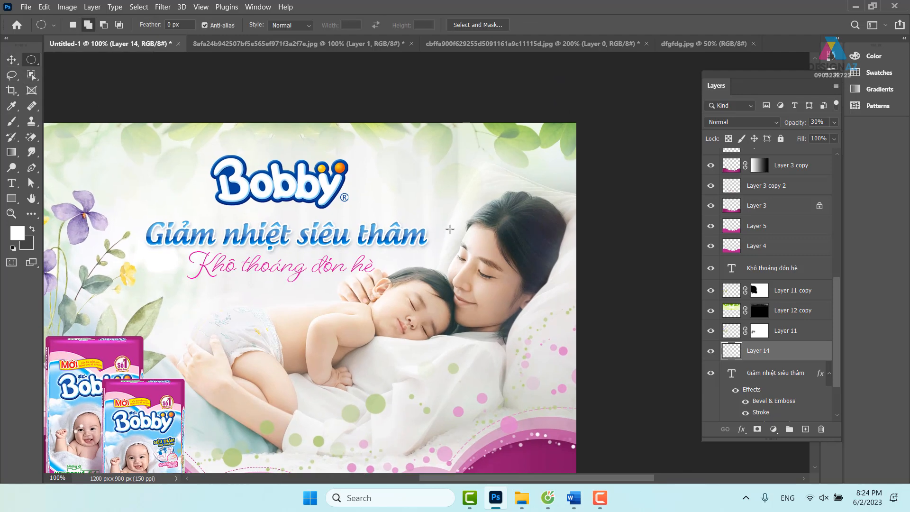
drag(338, 132, 517, 300)
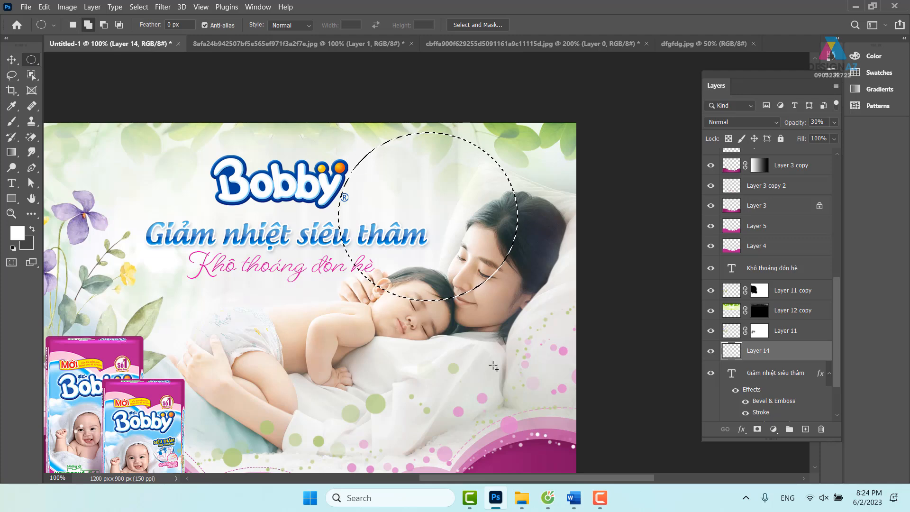
Step: Sample the light green of a dot on the blanket and fill the elliptical selection with it on a new layer
key(i)
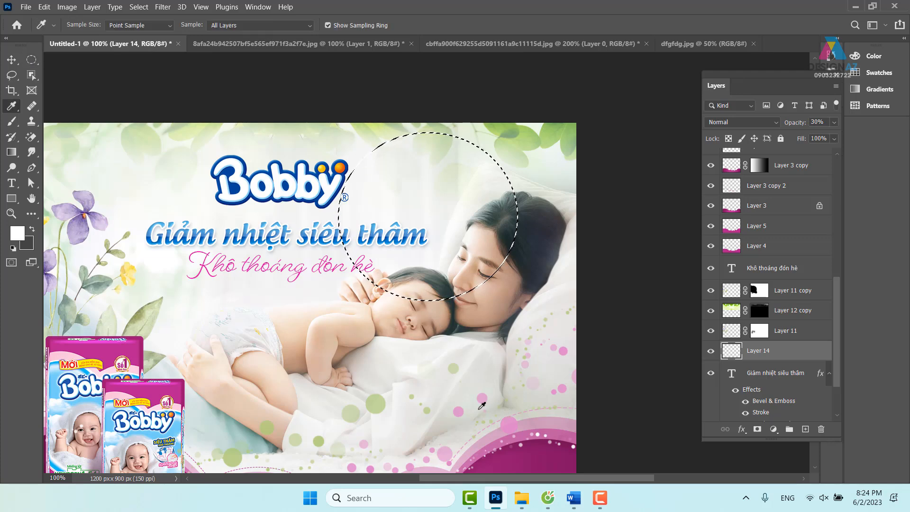
click(377, 403)
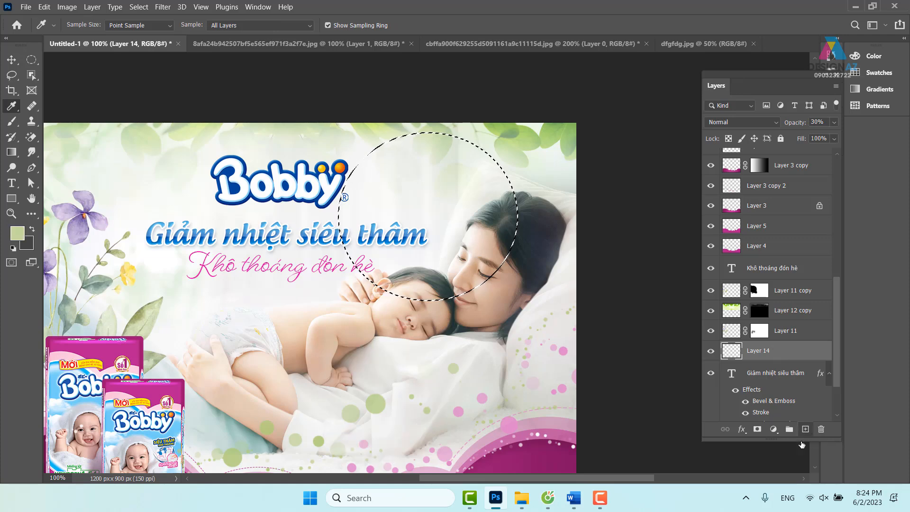
click(805, 429)
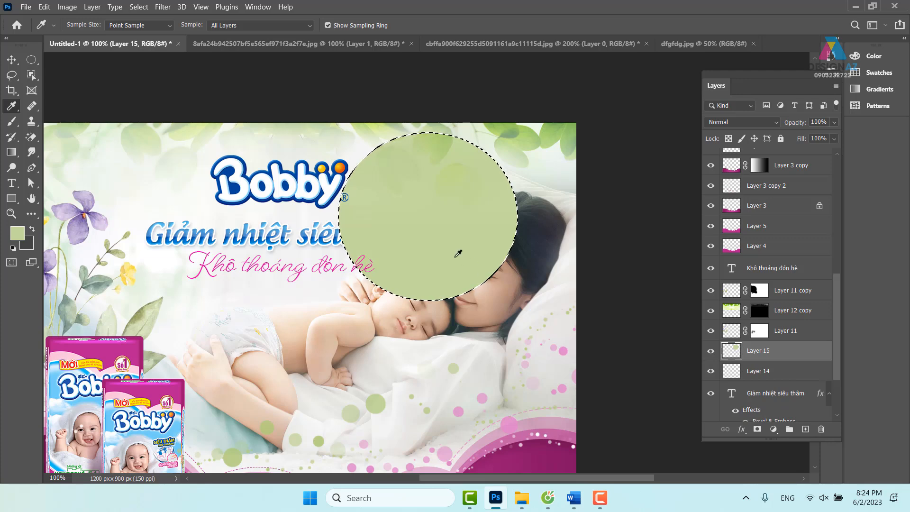
Step: Shrink the elliptical selection around its centre so that it sits just inside the green circle's edge
key(m)
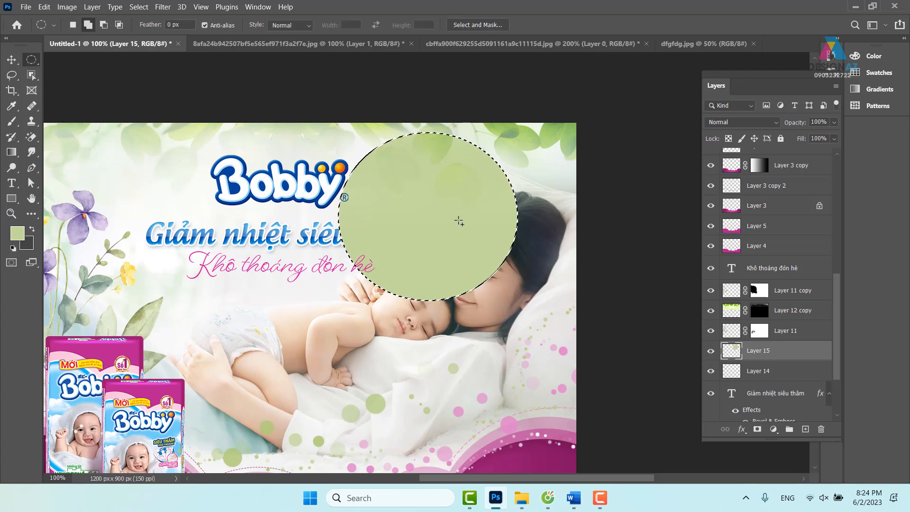
right_click(417, 192)
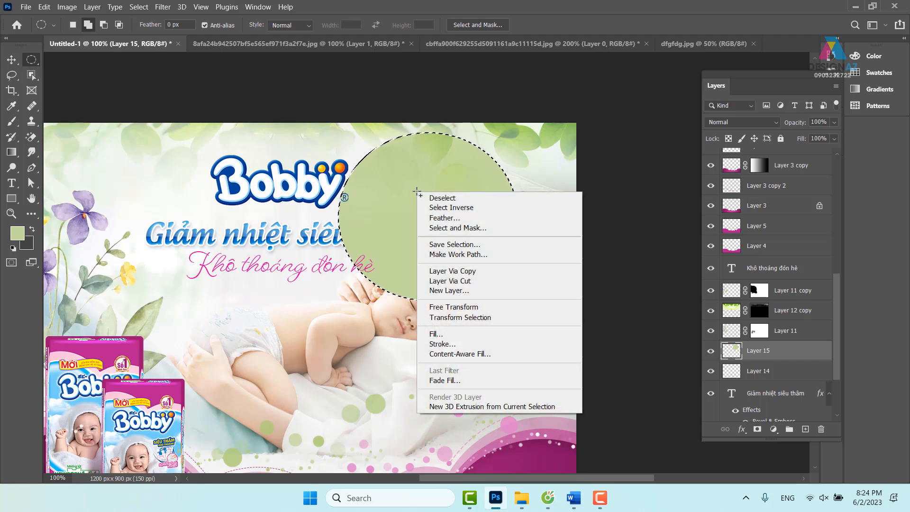
click(469, 318)
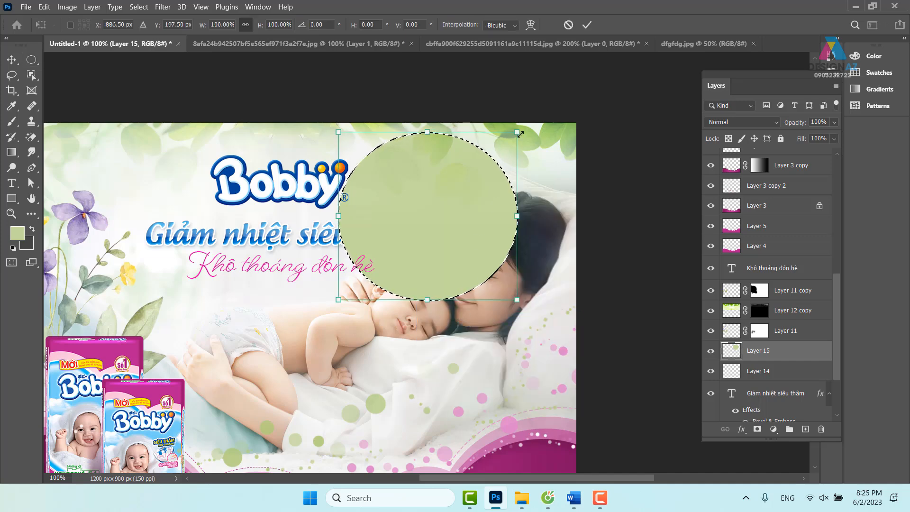
drag(513, 135, 506, 169)
drag(465, 200, 476, 194)
key(Return)
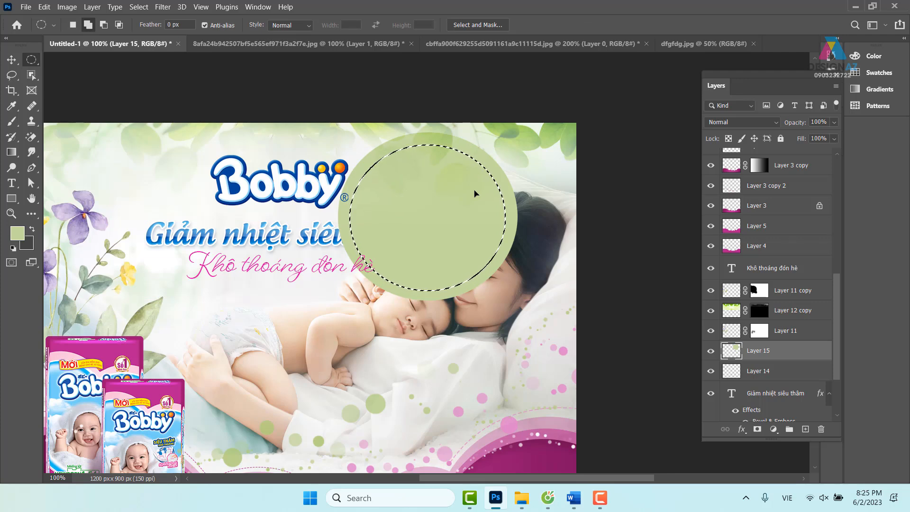
Step: Feather the selection by 60 pixels, repeatedly clear the green circle's interior into a translucent bubble, and deselect
key(shift+F6)
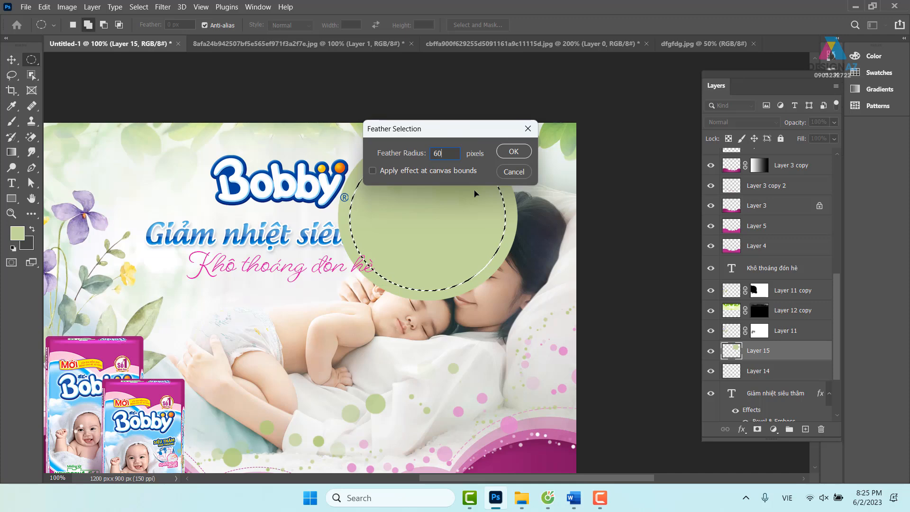
key(Return)
key(Delete)
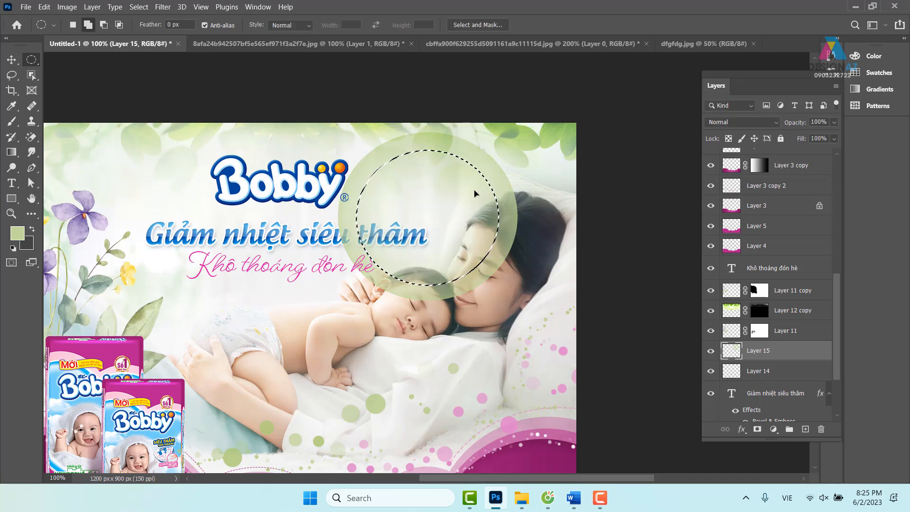
key(Delete)
key(ctrl+d)
key(v)
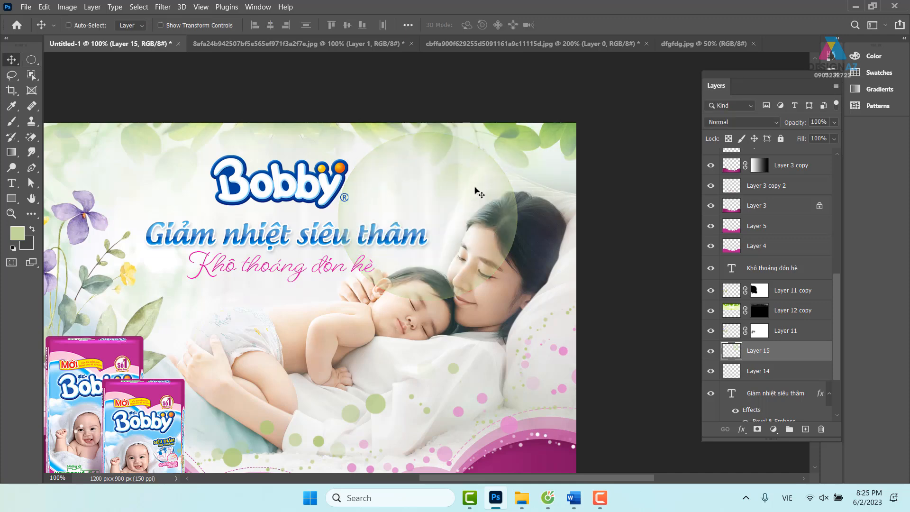
Step: Scale the green bubble down to roughly half size and place it above the purple flowers beside the Bobby logo
key(ctrl+t)
drag(517, 132, 402, 205)
key(Return)
Step: Duplicate the bubble between the Bobby logo and the mother's head, and scale the copy down further
drag(379, 264, 431, 206)
key(ctrl+t)
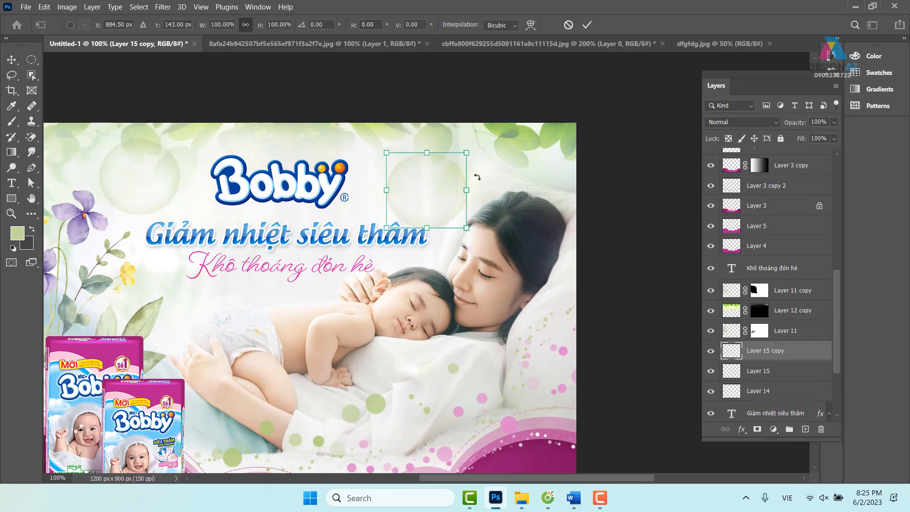
drag(468, 152, 445, 279)
key(Return)
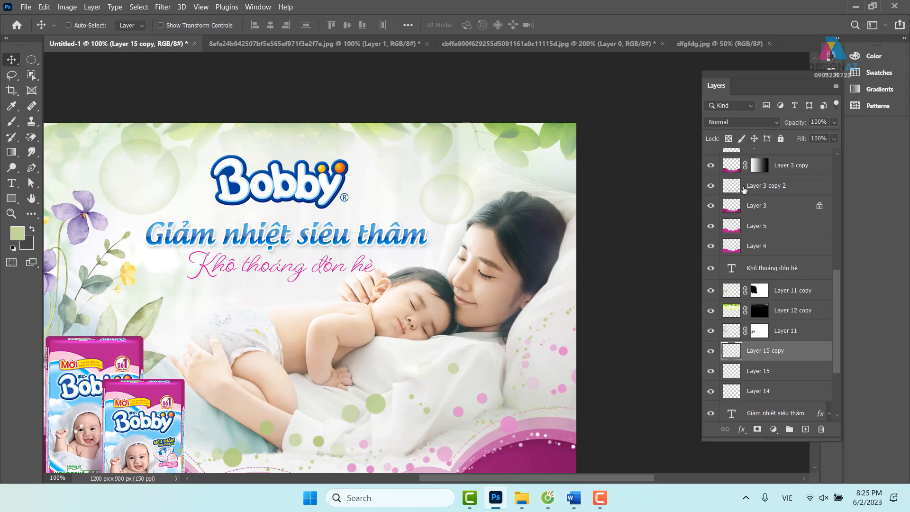
Step: Lock the bubble copy's transparent pixels and fill it with the dark magenta (#881367) sampled from the bottom wave
click(728, 138)
key(i)
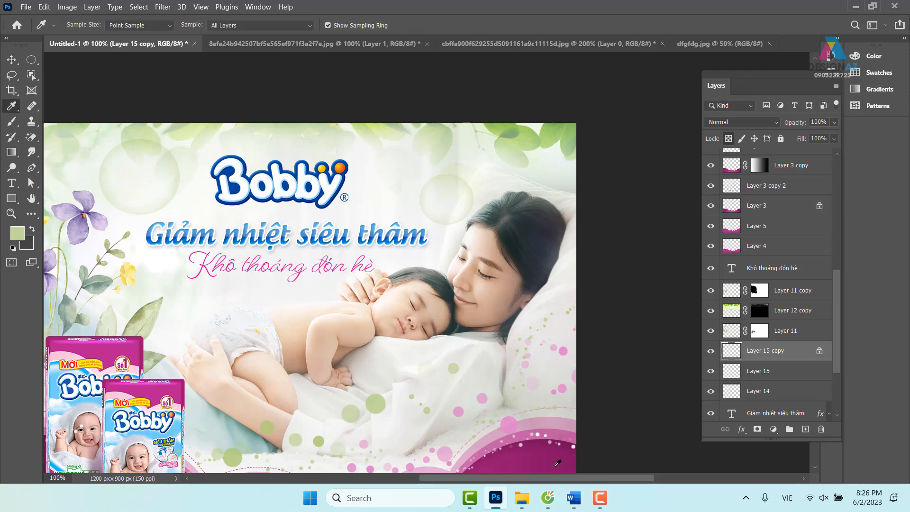
click(512, 417)
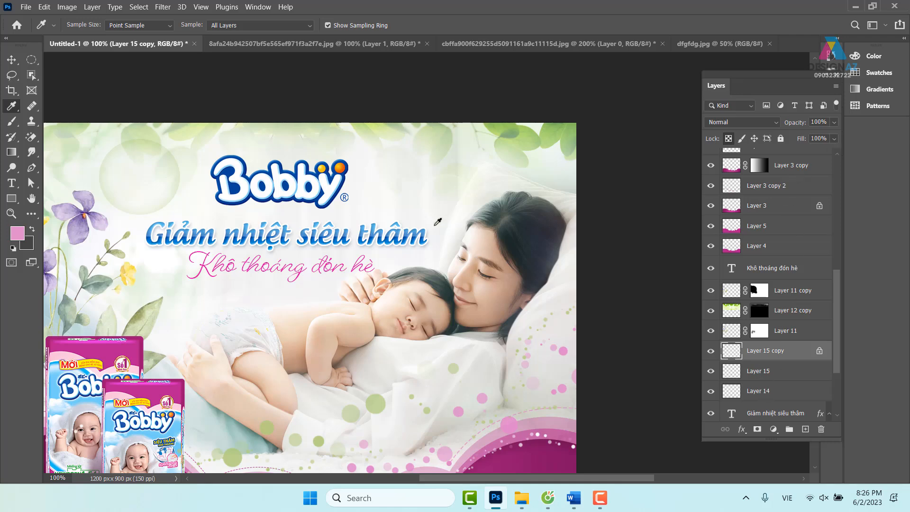
drag(504, 282, 433, 187)
click(437, 363)
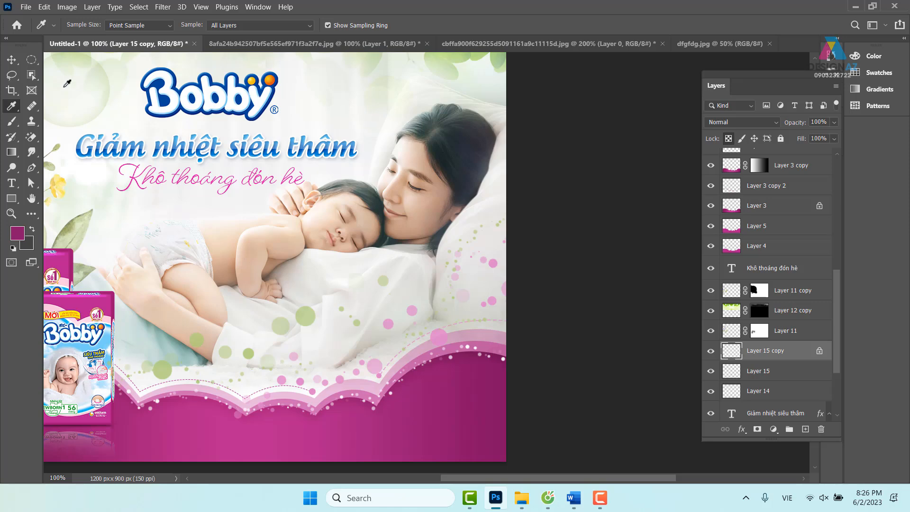
click(12, 64)
mouse_move(389, 130)
mouse_down()
mouse_move(438, 98)
mouse_move(320, 126)
mouse_move(146, 136)
mouse_move(387, 140)
mouse_up()
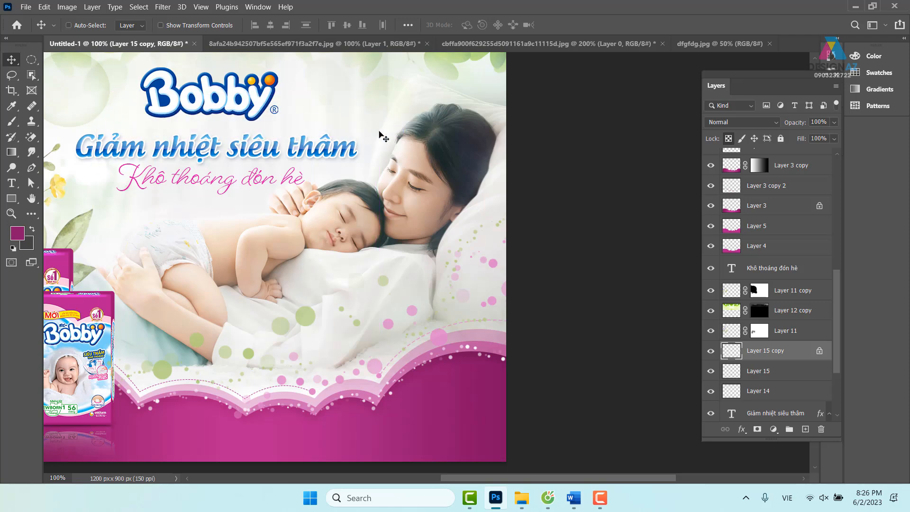
key(alt+shift)
drag(384, 127, 465, 168)
drag(460, 124, 463, 129)
Step: Set the foreground colour to a lighter, softer pink and refill the bubble copy with it
click(17, 235)
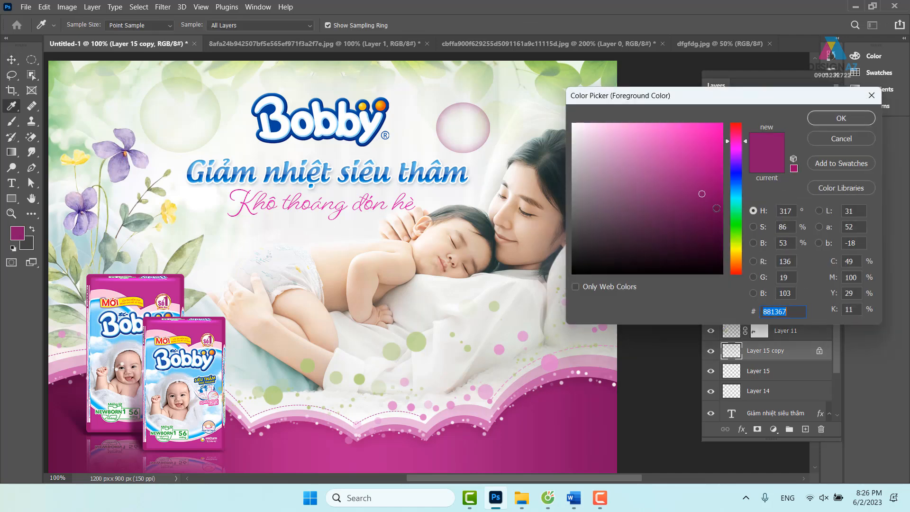
click(670, 155)
click(842, 118)
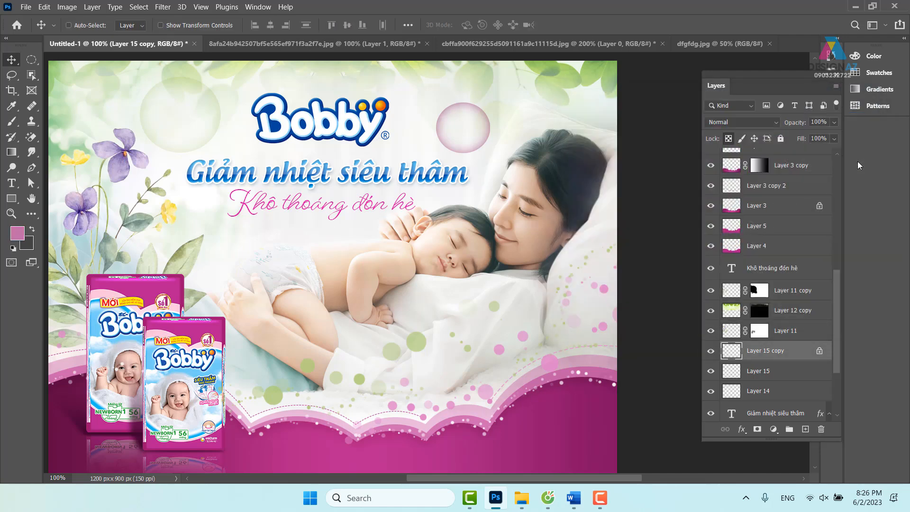
key(alt+BackSpace)
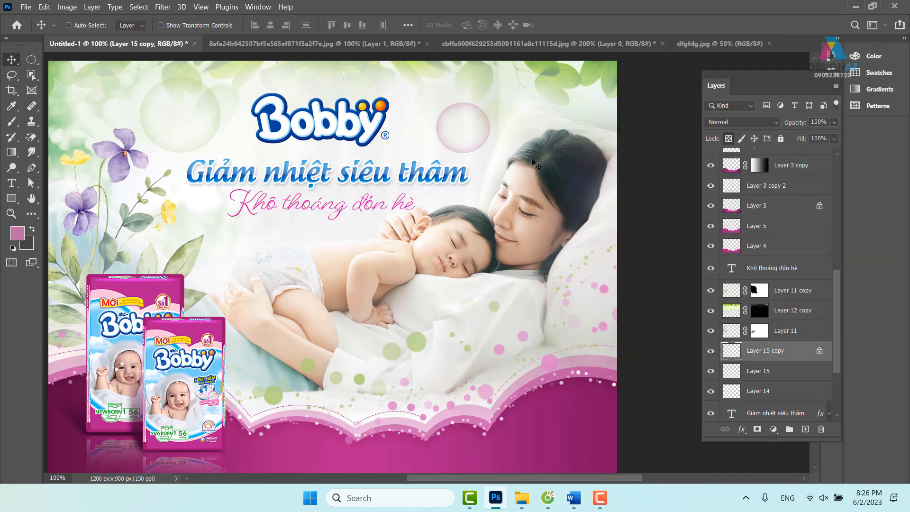
Step: Delete the pink bubble copy and the original green bubble layer from the banner
drag(477, 144, 523, 117)
key(Delete)
key(Delete)
key(Delete)
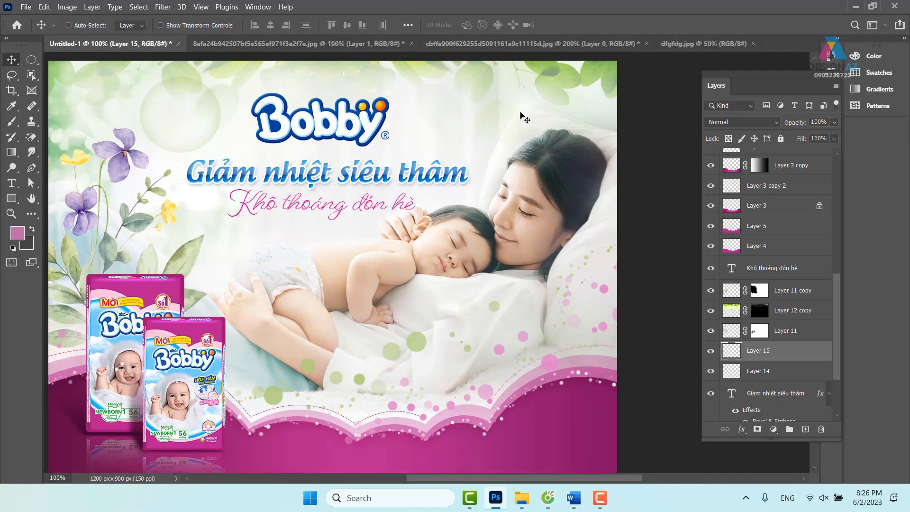
drag(371, 337, 318, 313)
key(ctrl+minus)
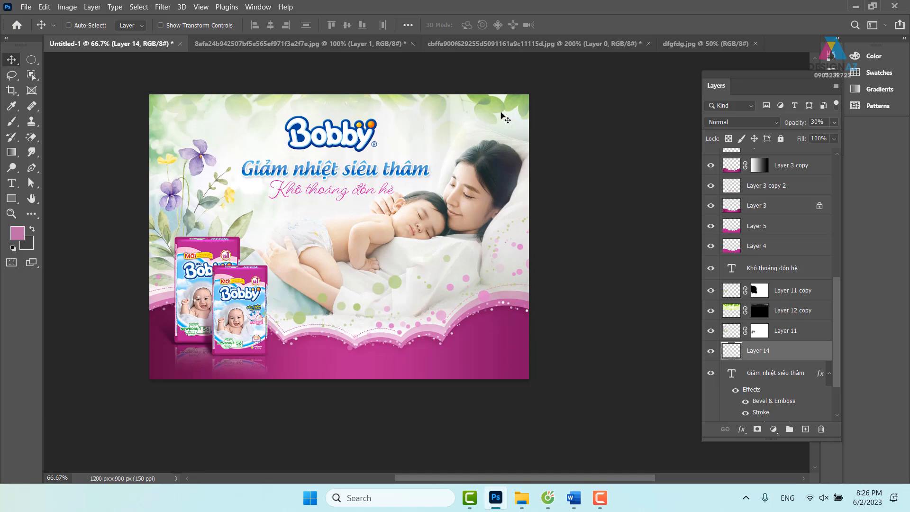
key(ctrl+plus)
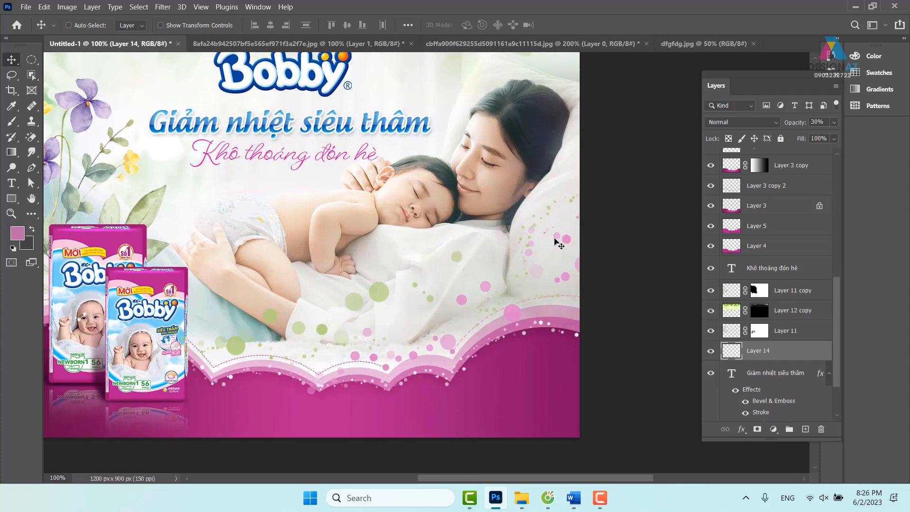
drag(410, 233, 493, 275)
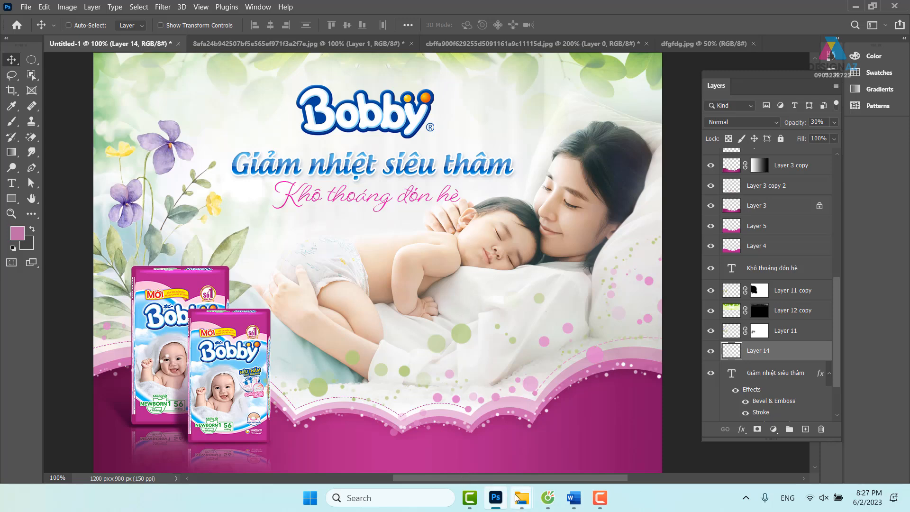
Step: Switch to File Explorer and look through the Downloads folder for suitable images
mouse_move(519, 496)
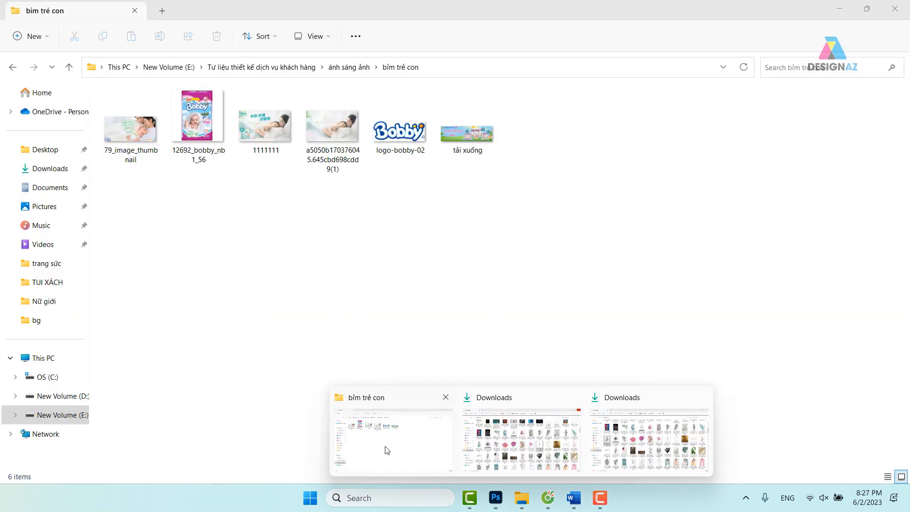
click(387, 451)
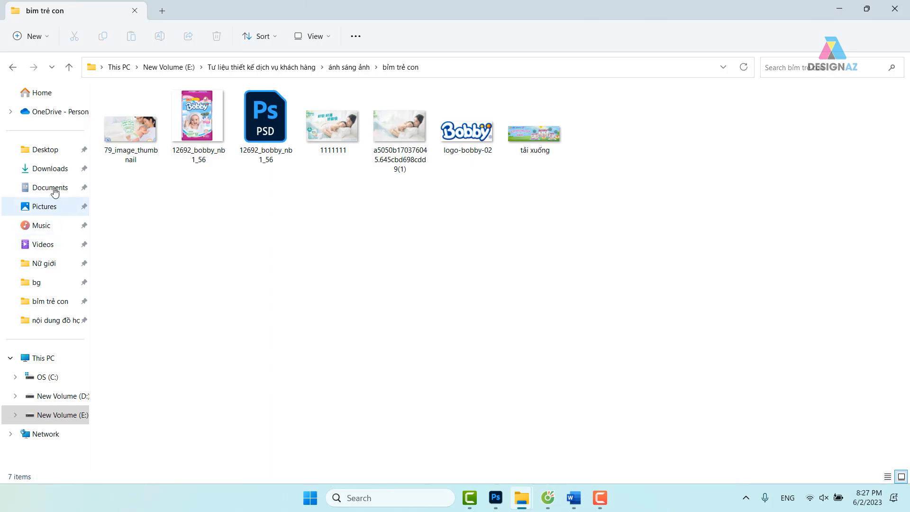
click(49, 170)
scroll(373, 262, down, 10)
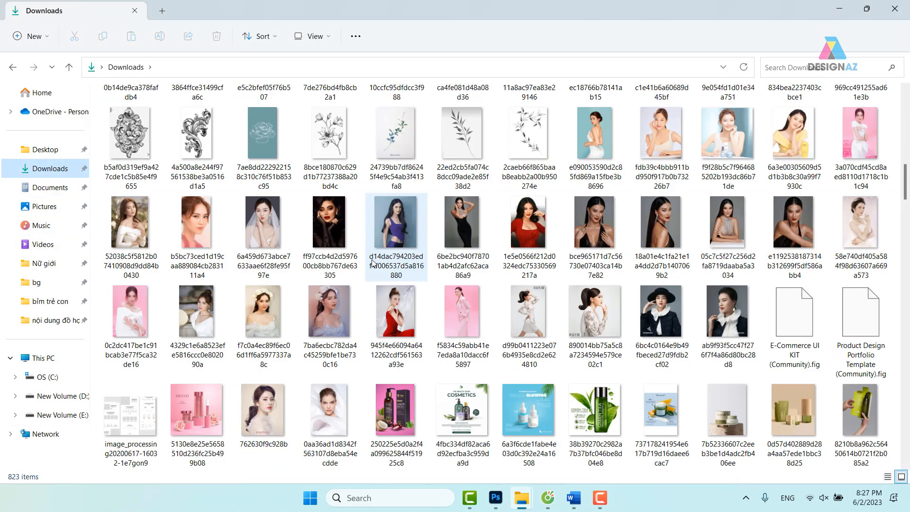
scroll(373, 263, down, 5)
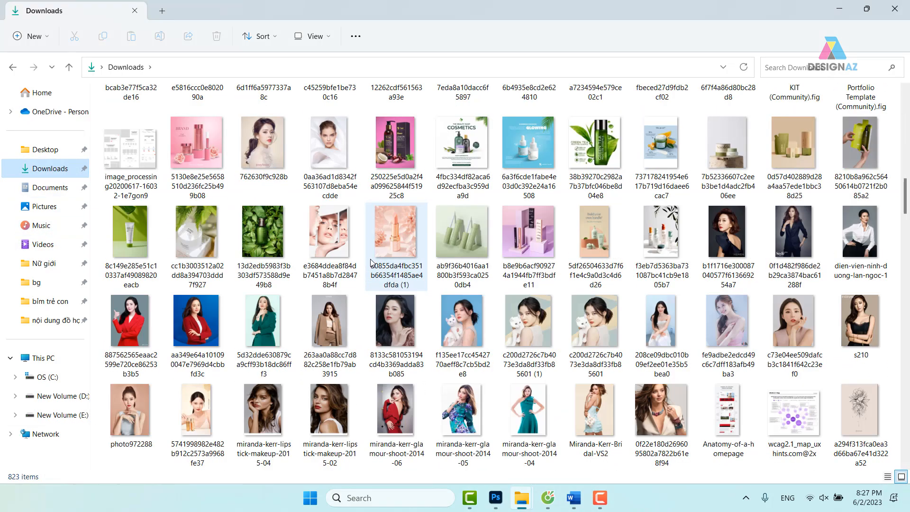
scroll(373, 262, down, 15)
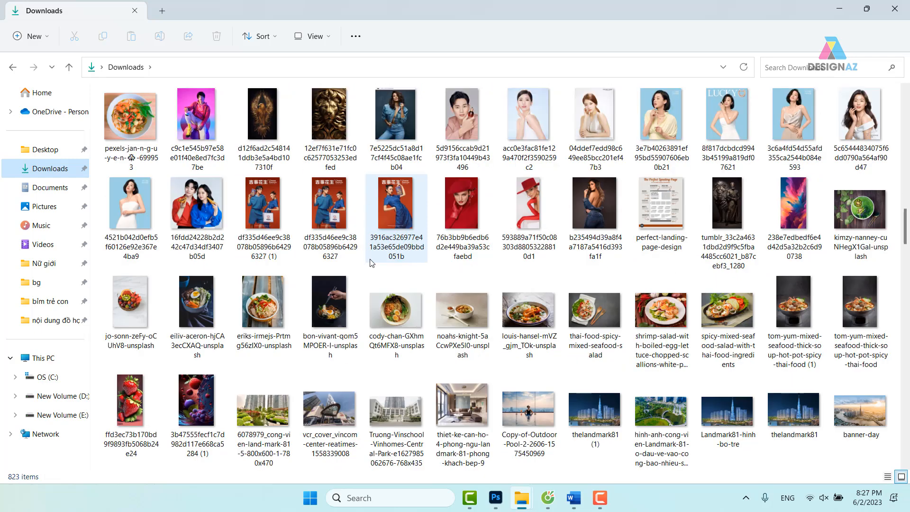
scroll(372, 263, down, 3)
scroll(372, 263, down, 5)
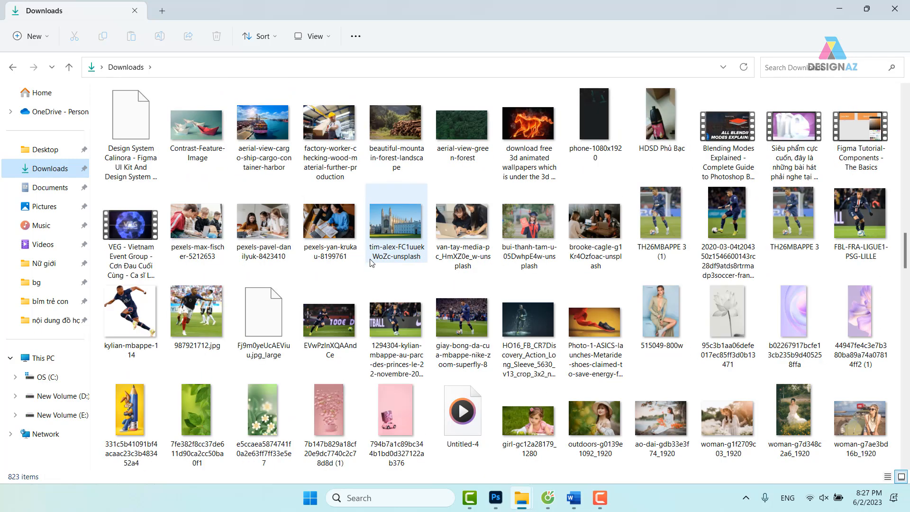
scroll(372, 263, down, 5)
scroll(371, 263, down, 20)
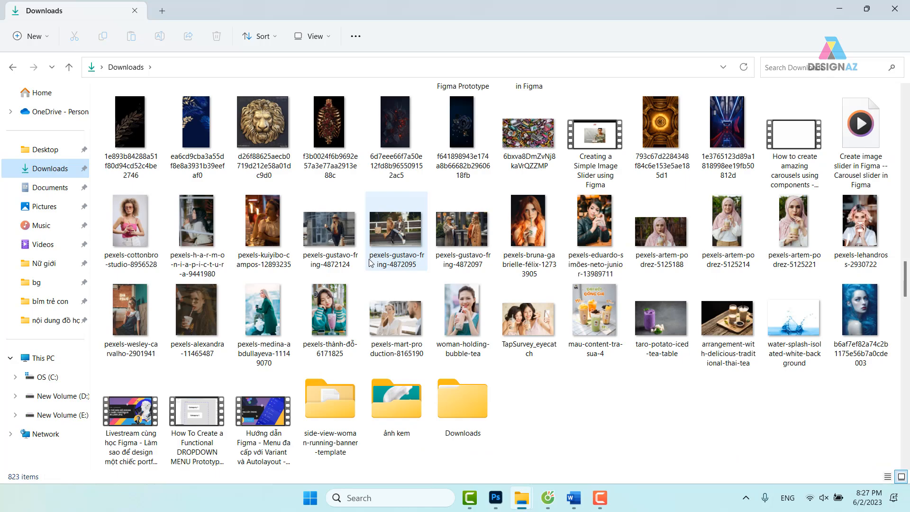
scroll(370, 262, up, 20)
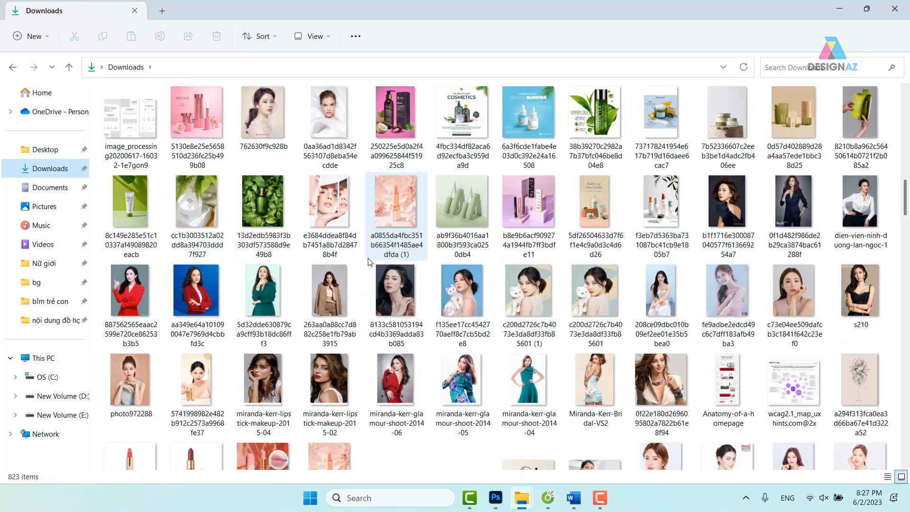
scroll(370, 262, down, 4)
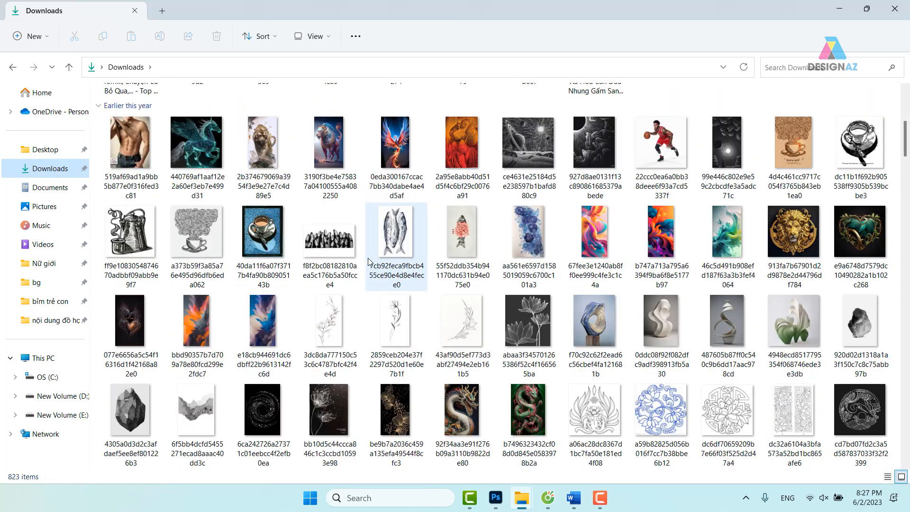
Step: Preview the mackerel illustration and the kettle-and-cup illustration at full size, closing each one
double_click(391, 238)
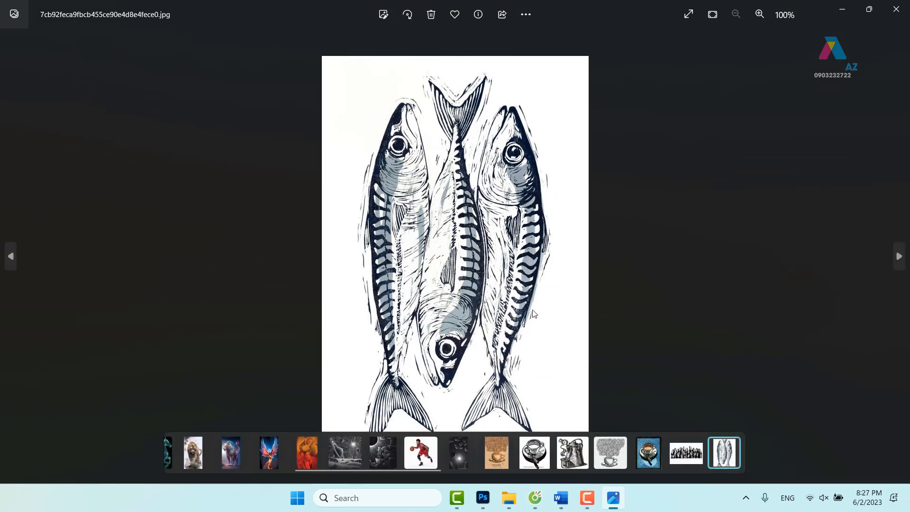
click(896, 9)
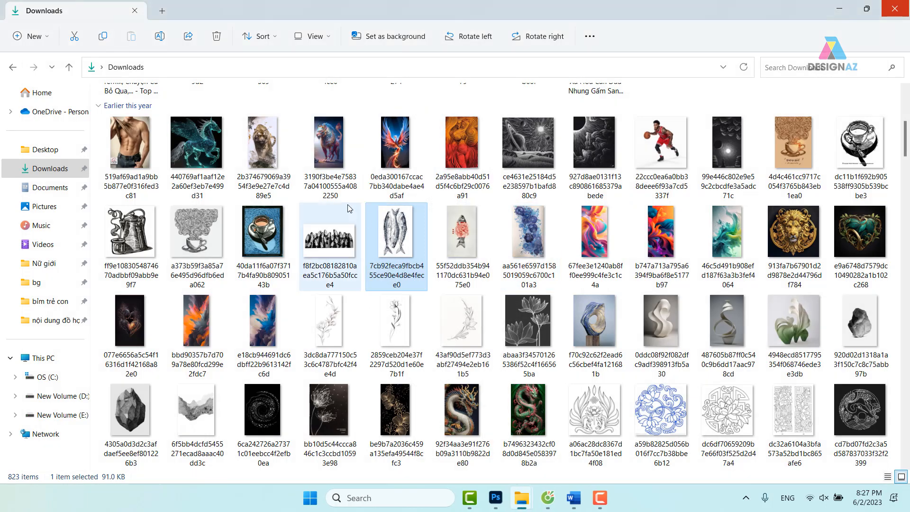
double_click(140, 228)
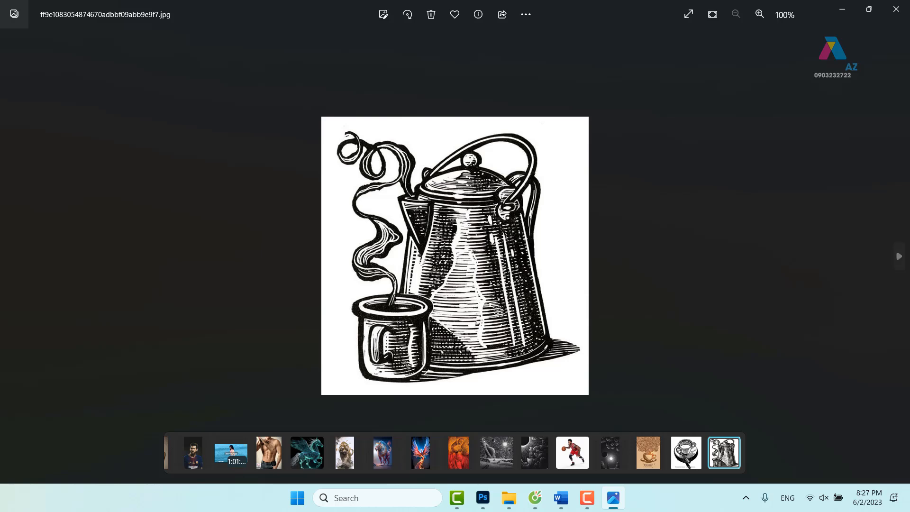
click(896, 9)
Step: Copy the purple flower illustration with the dark bottom band from Downloads and switch to the File Explorer window showing drive E
scroll(458, 248, down, 5)
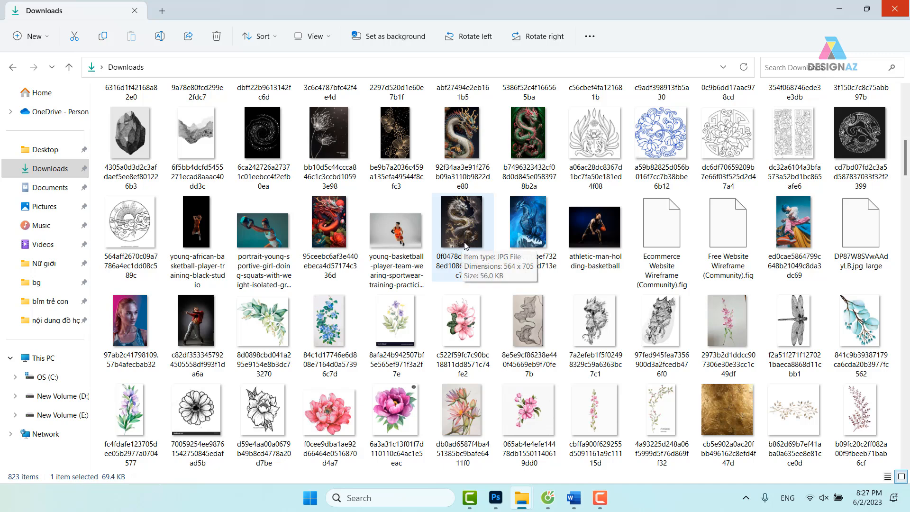
click(406, 326)
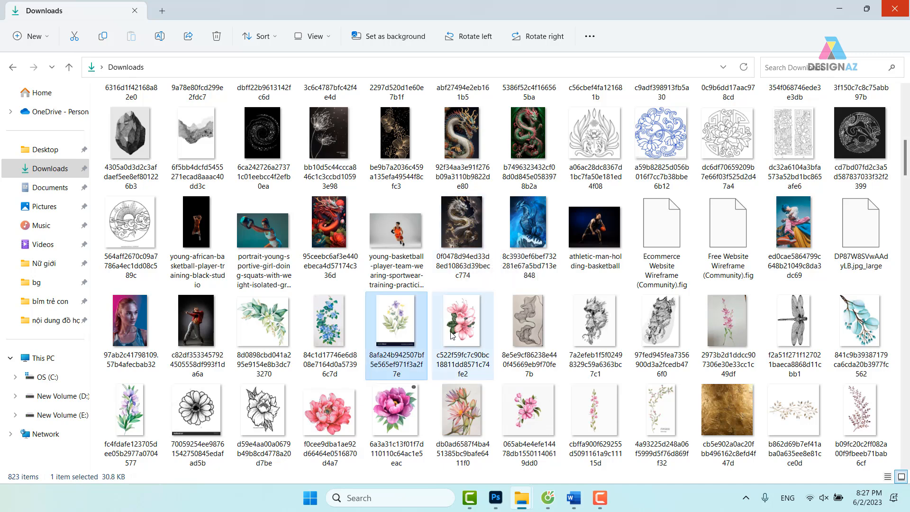
mouse_move(522, 497)
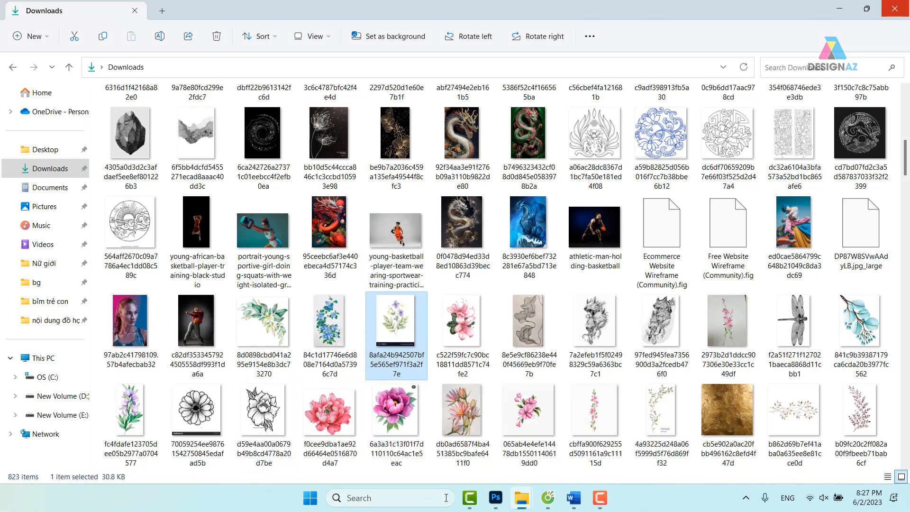
click(541, 460)
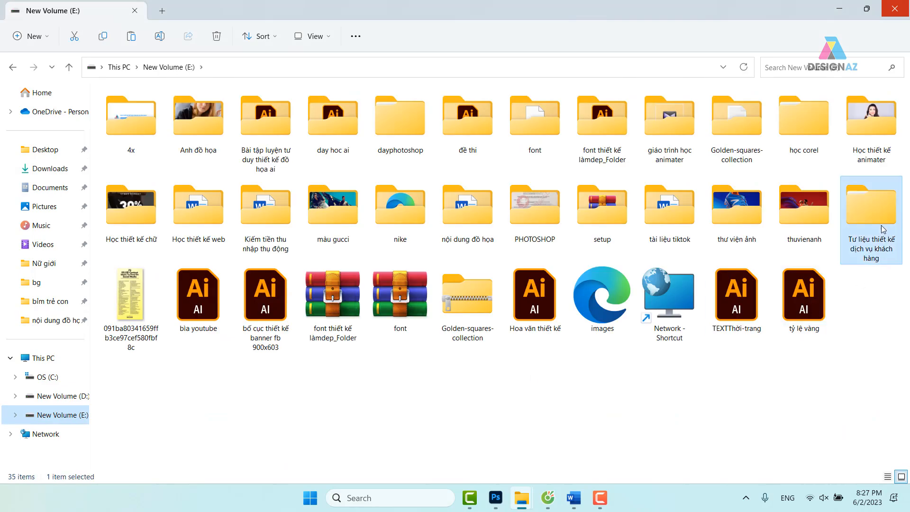
Step: Open the bỉm trẻ con folder inside Tư liệu thiết kế dịch vụ khách hàng > ánh sáng ảnh and paste the copied flower illustration there
double_click(872, 209)
double_click(209, 130)
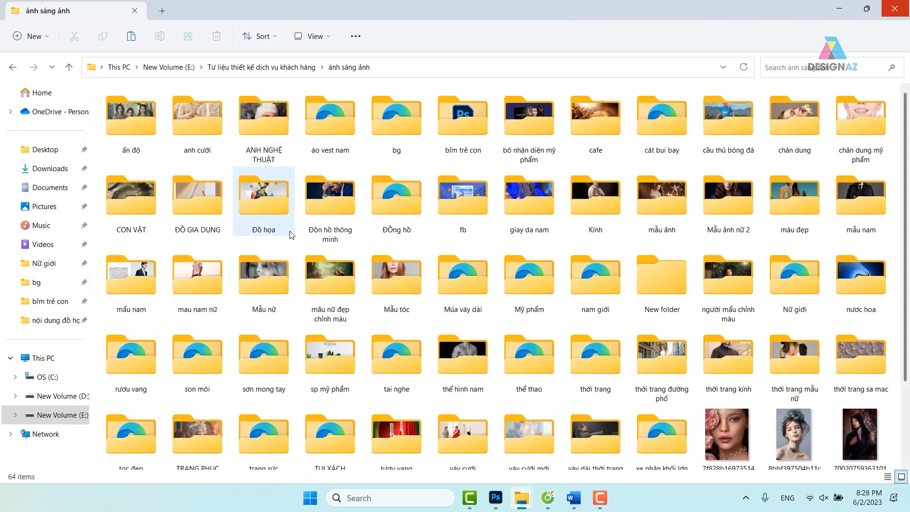
scroll(362, 360, down, 2)
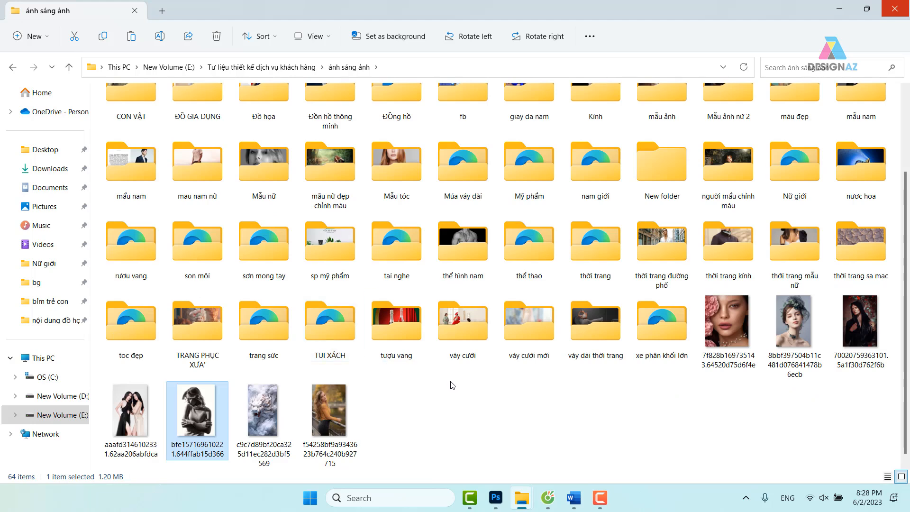
text(bg)
double_click(462, 124)
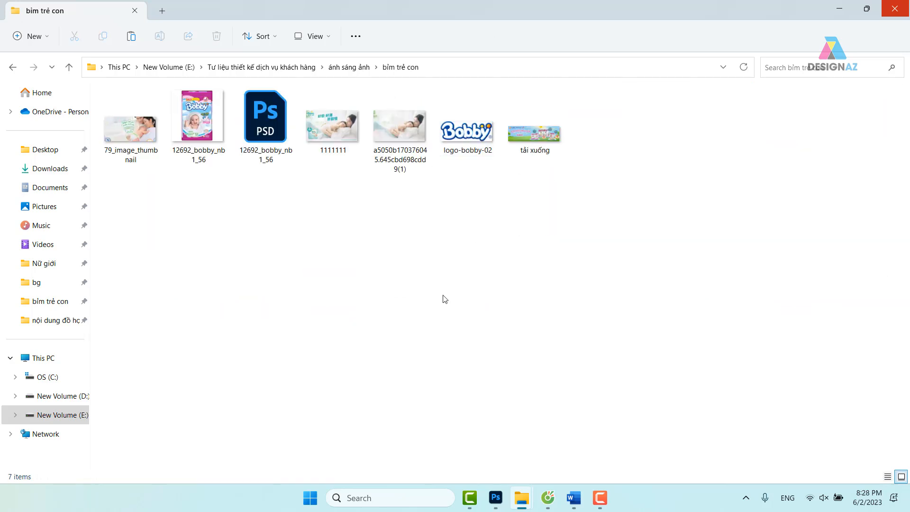
key(ctrl+v)
click(253, 227)
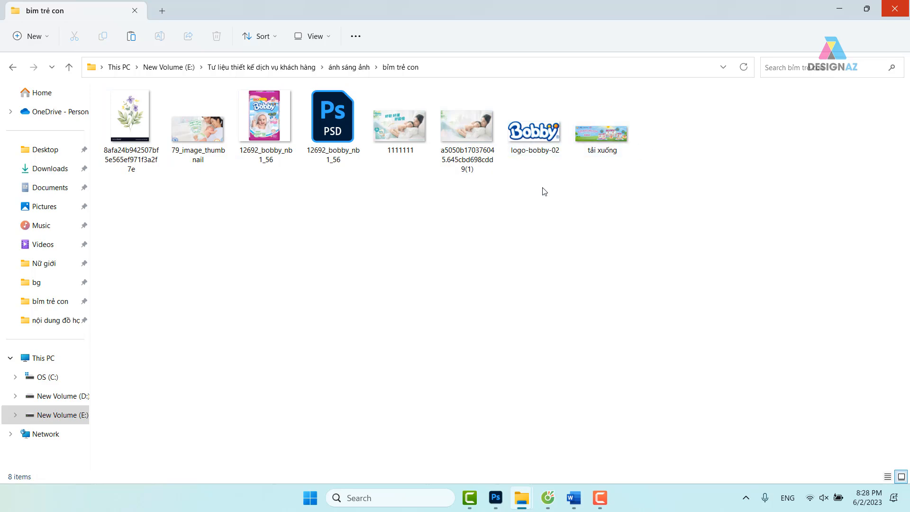
click(522, 498)
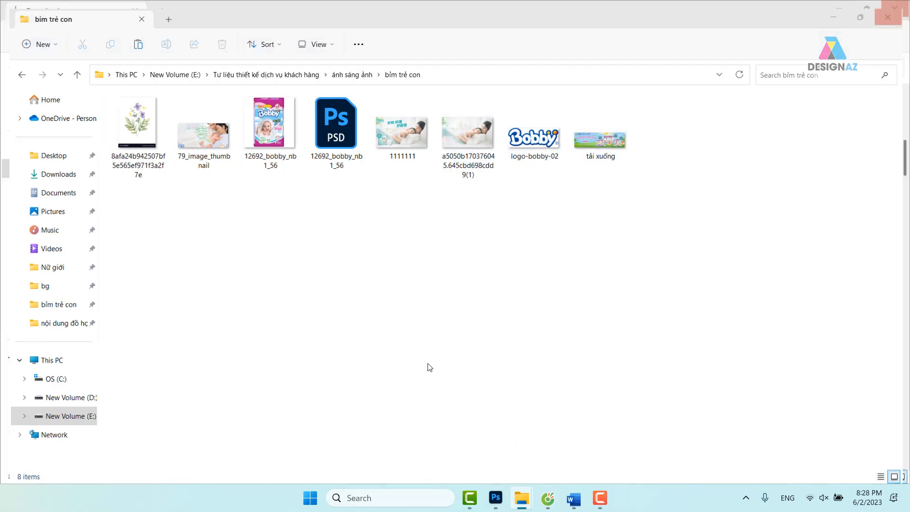
mouse_move(600, 498)
click(609, 440)
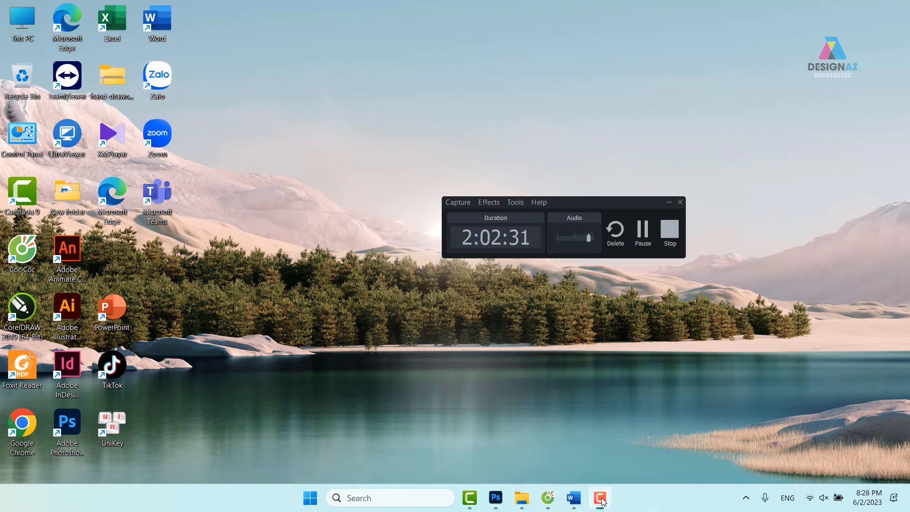